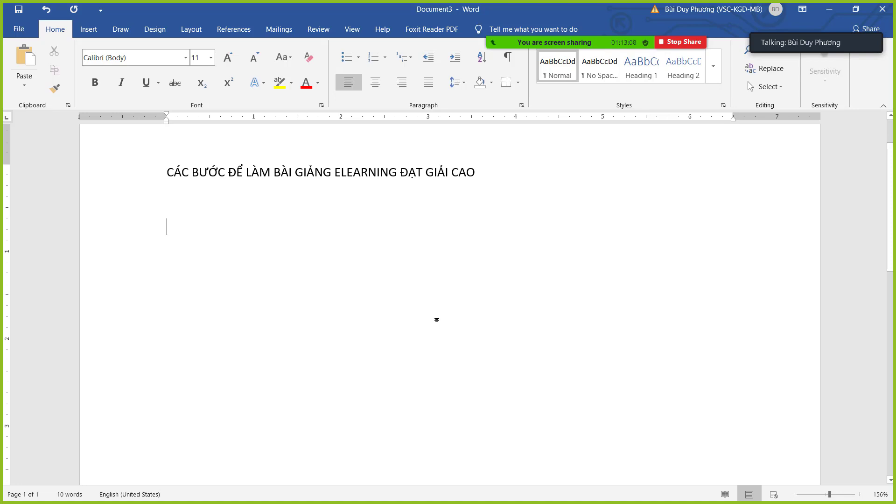
click(848, 15)
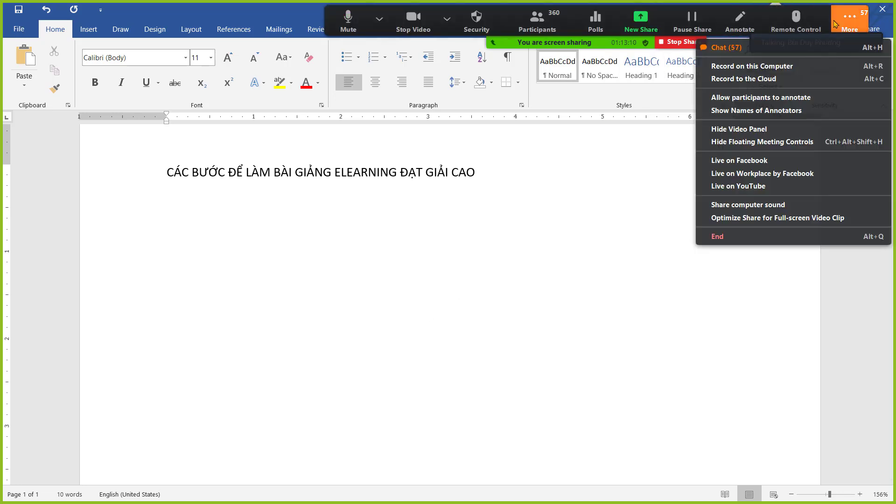
click(394, 198)
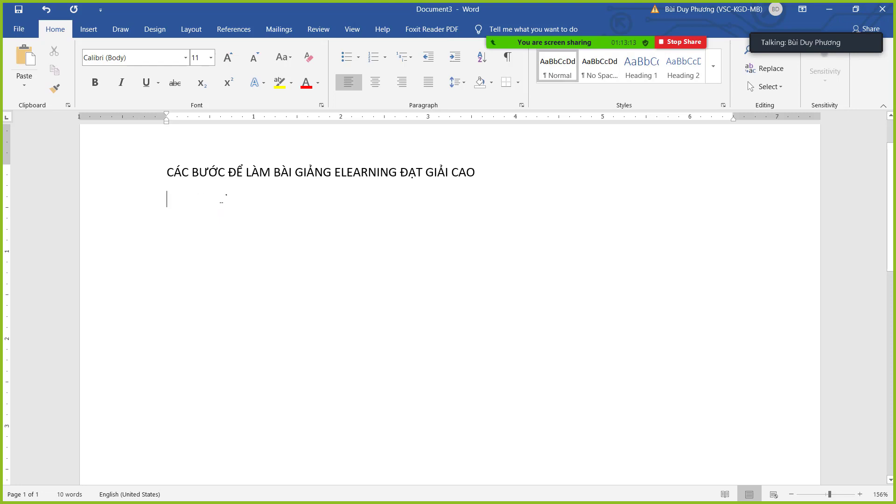
Below the title, write the line "BƯỚC 1. Dùng Powerpoint để định hình nội dung của từng slide:" and begin a dashed list under it.
click(503, 174)
key(Return)
key(Return)
key(BackSpace)
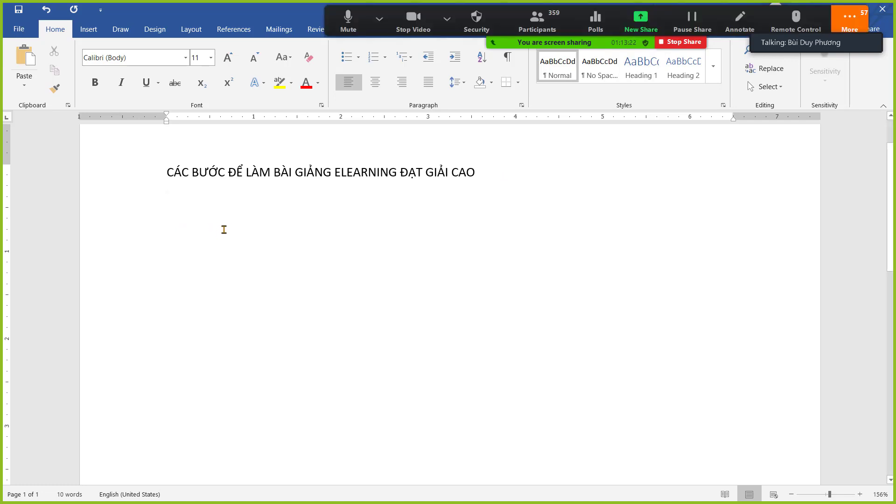
text(B)
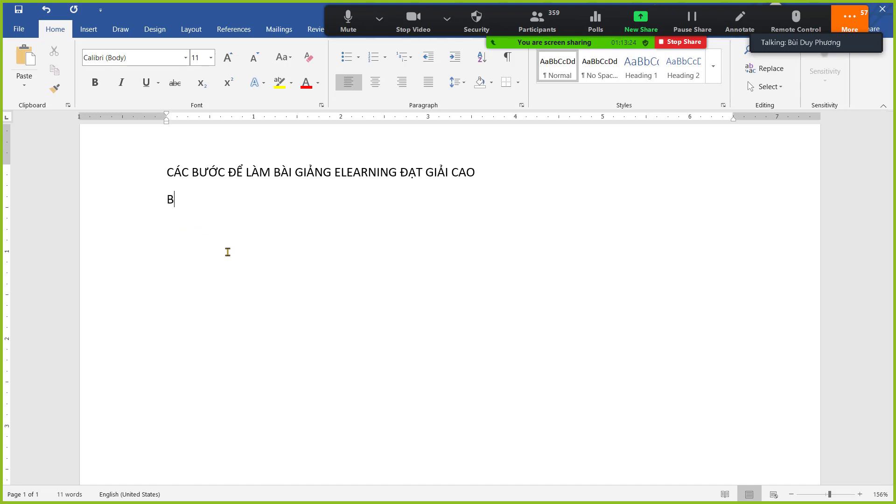
text(ƯƠC 1.)
key(Return)
text(đư)
key(BackSpace)
key(BackSpace)
text(Dùng Pow)
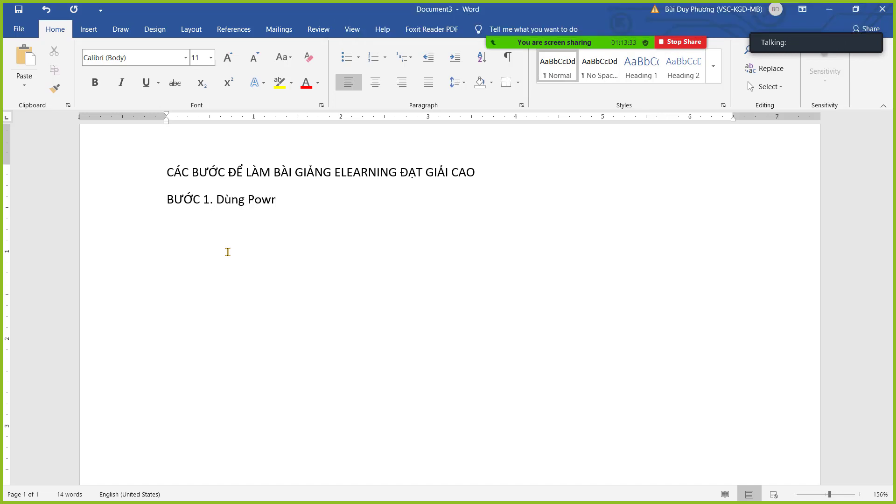
text(erpoint để định hình nội dung của t)
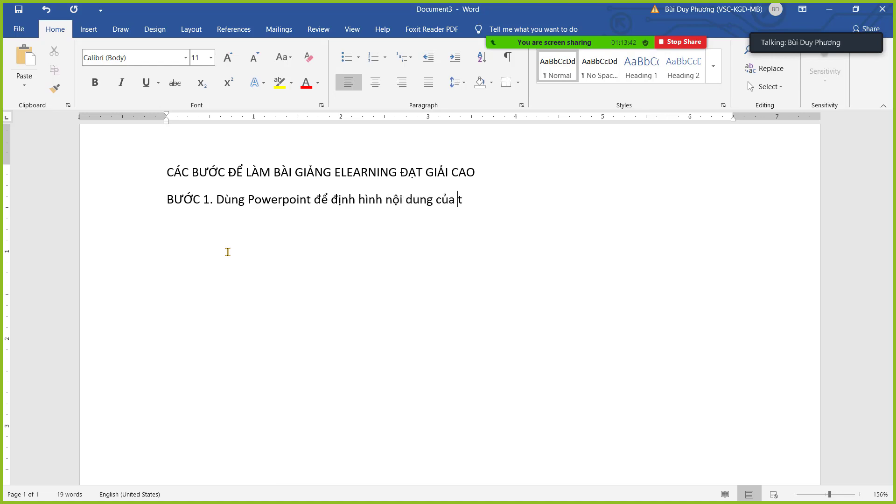
text(ưng slide: Trang)
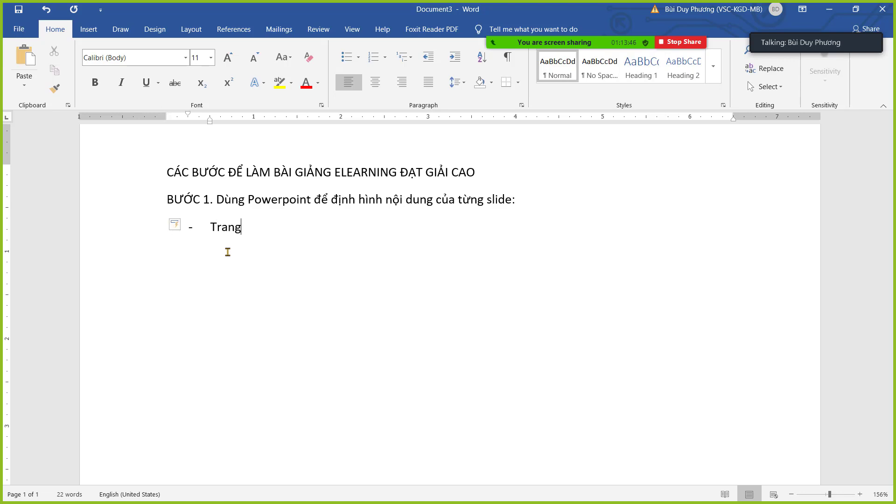
Fill the dashed list with "Trang 1 là gì:", "Trang 2 là gì" and "Trang 5 câu hỏi: nội dung là gì".
text( 1 là giì:)
key(Return)
text(Trang 2 là gi)
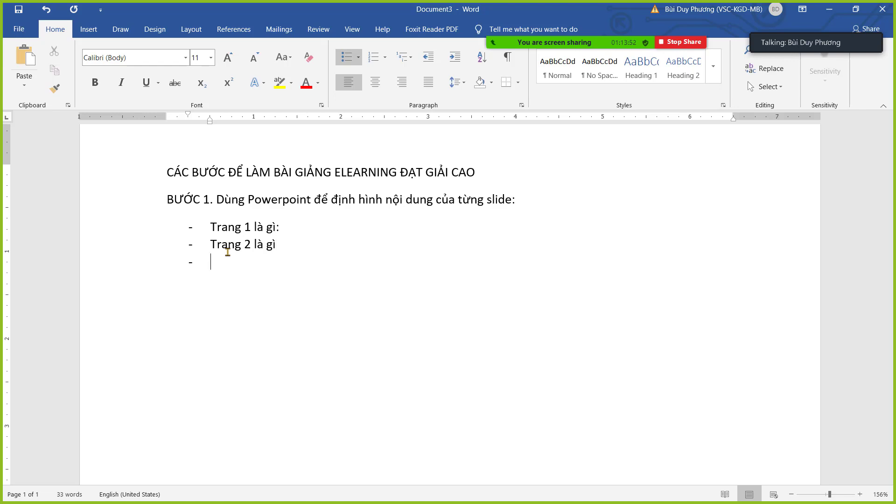
text(ang )
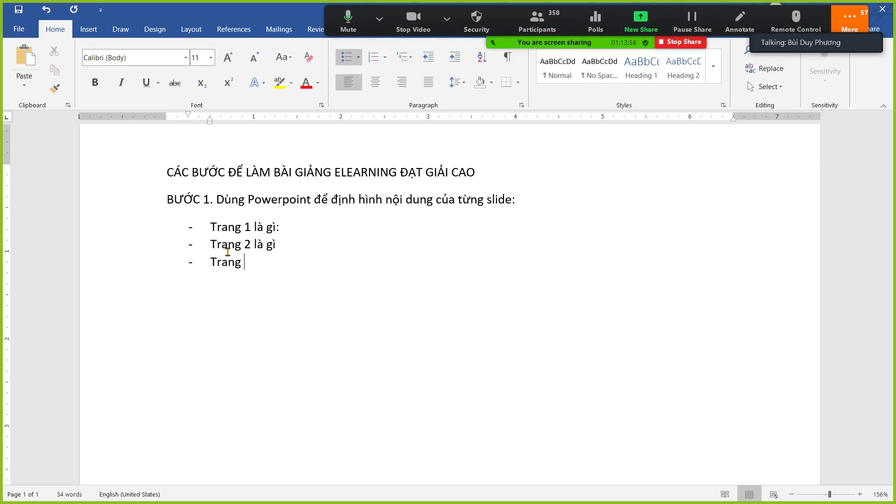
text(5 câu hỏi: nội d)
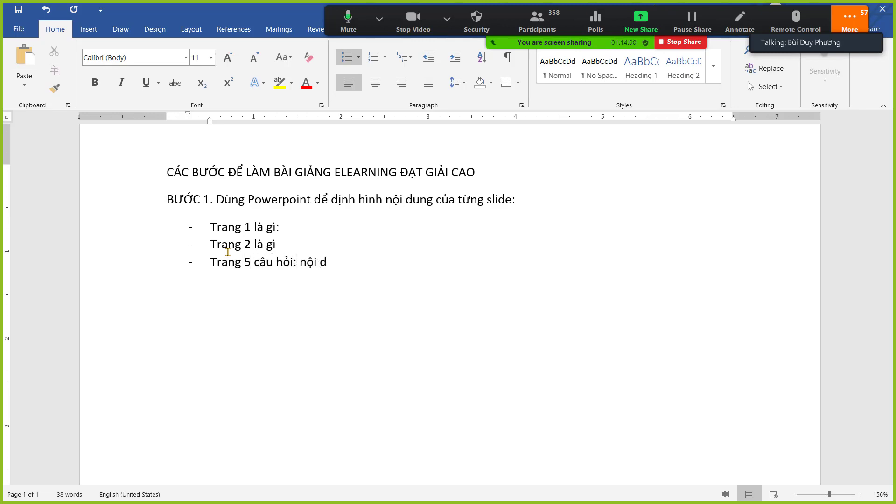
text(ung là gì)
Add an indented line without a dash below the list reading "Từng trang 1 cần hình ảnh, video.......".
key(Return)
key(BackSpace)
key(BackSpace)
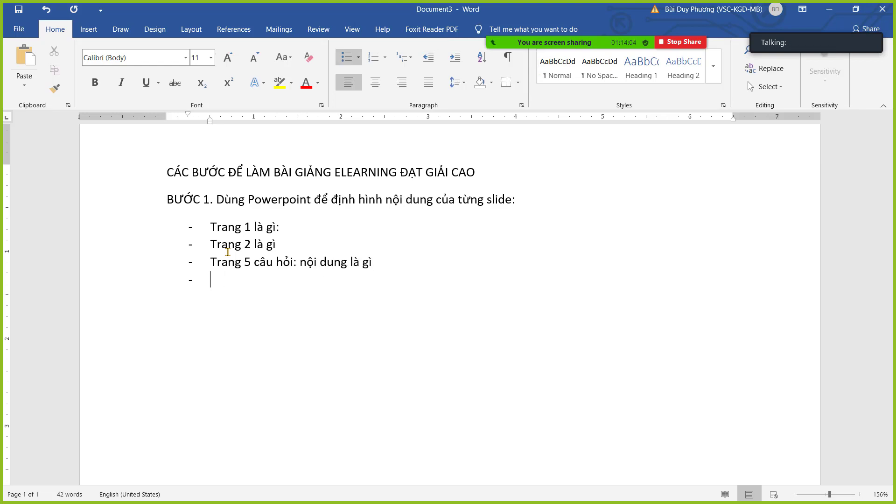
key(BackSpace)
text(Từng ta)
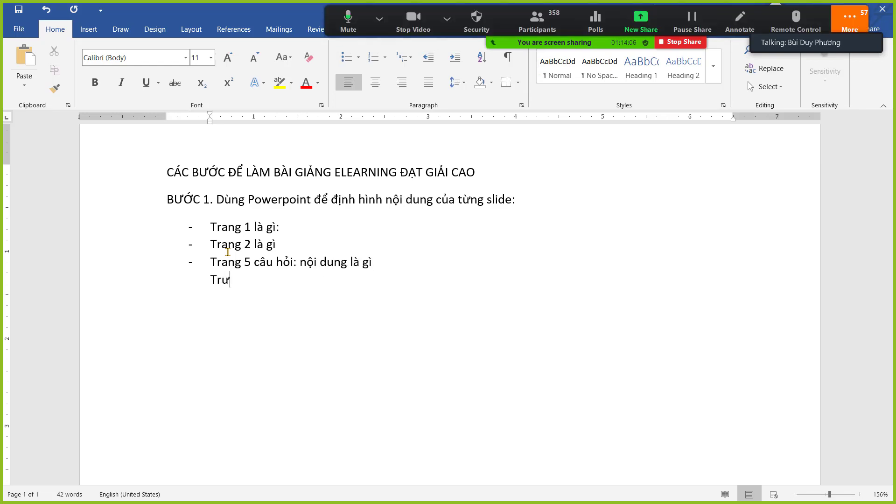
key(BackSpace)
text(rang 2)
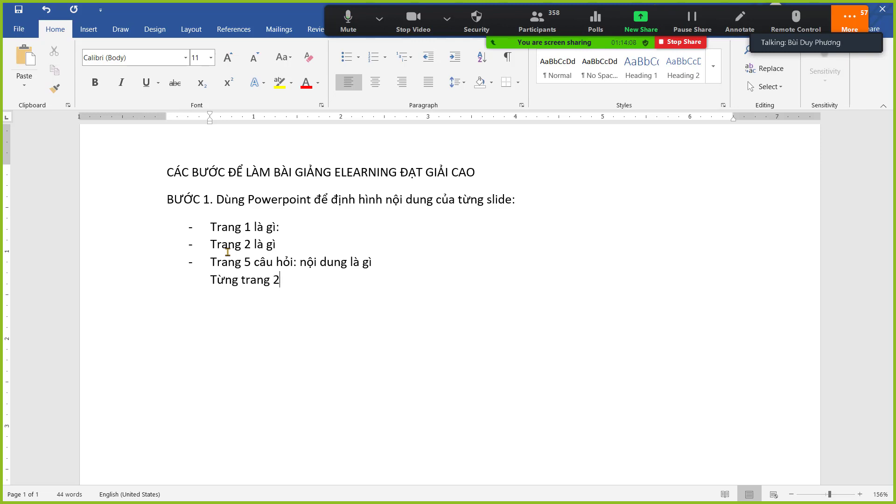
key(BackSpace)
text(1 cần hình ảnh, video.......)
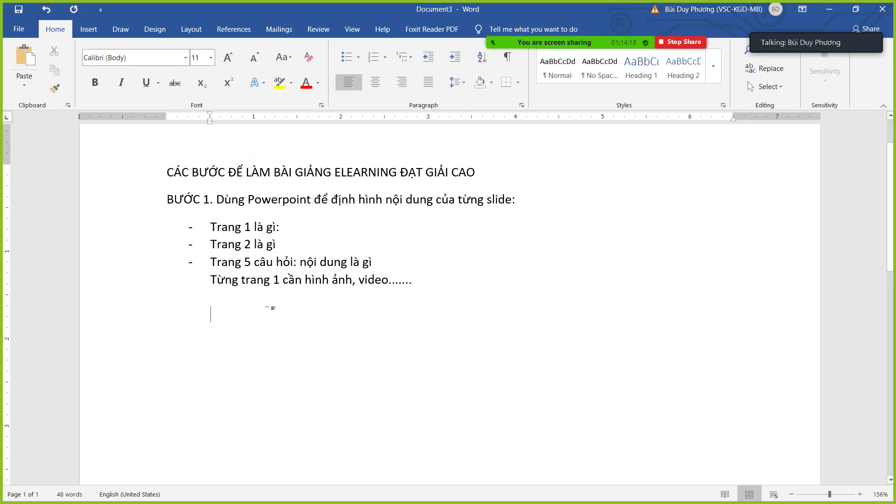
Switch to the PHONG CHONG XAM HAI presentation in PowerPoint and look through slides 2, 3, 7 and 8.
key(alt+Tab)
key(Tab)
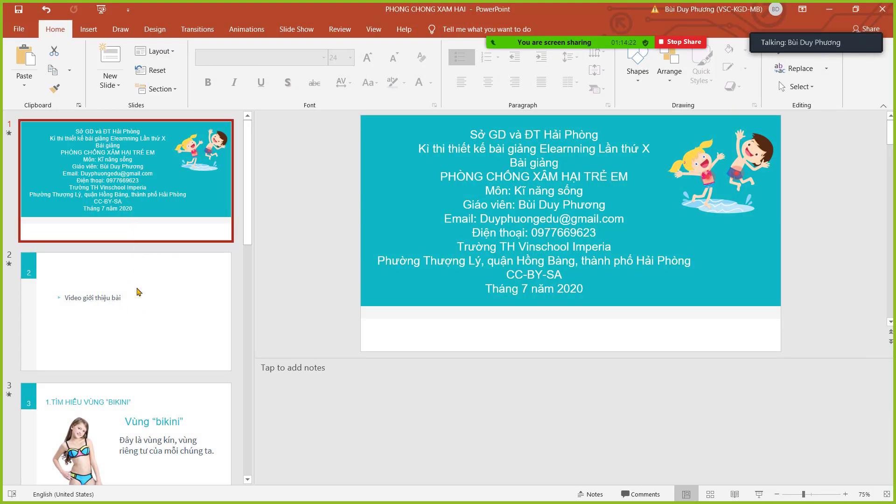
click(116, 299)
click(133, 392)
scroll(140, 303, down, 5)
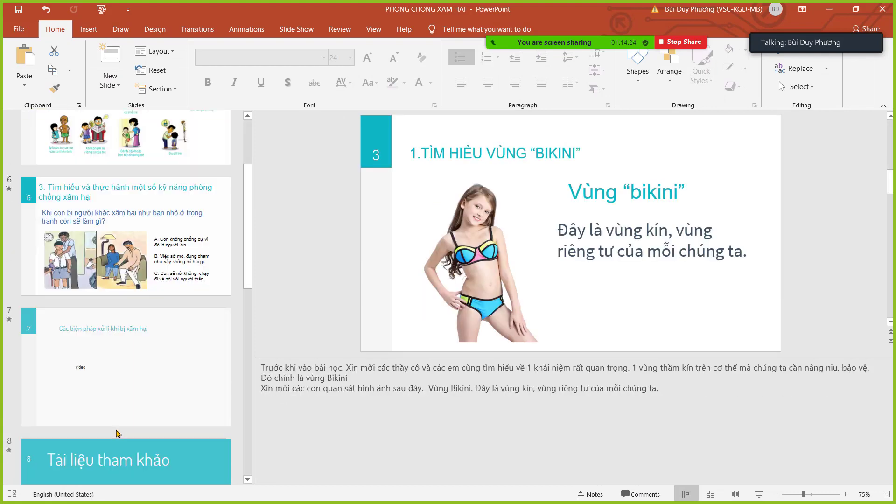
click(136, 355)
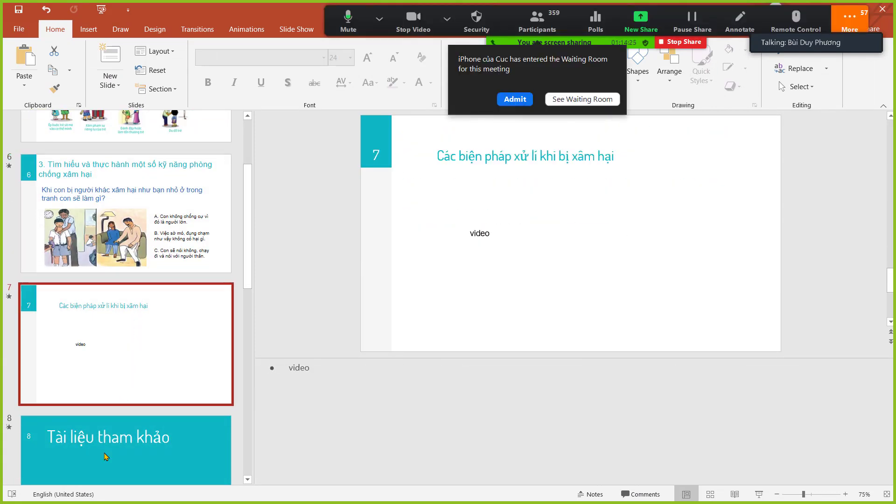
click(116, 441)
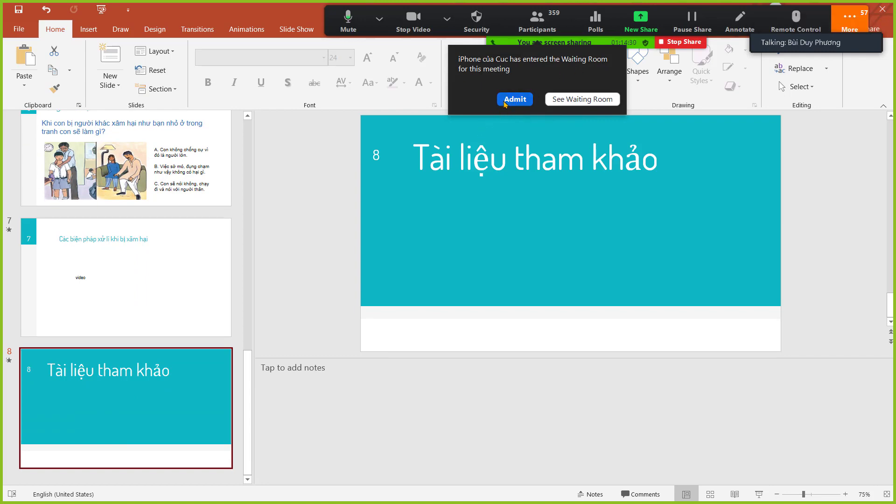
Admit the waiting participant to the meeting and return to the first slides of the presentation.
click(505, 101)
scroll(128, 324, up, 10)
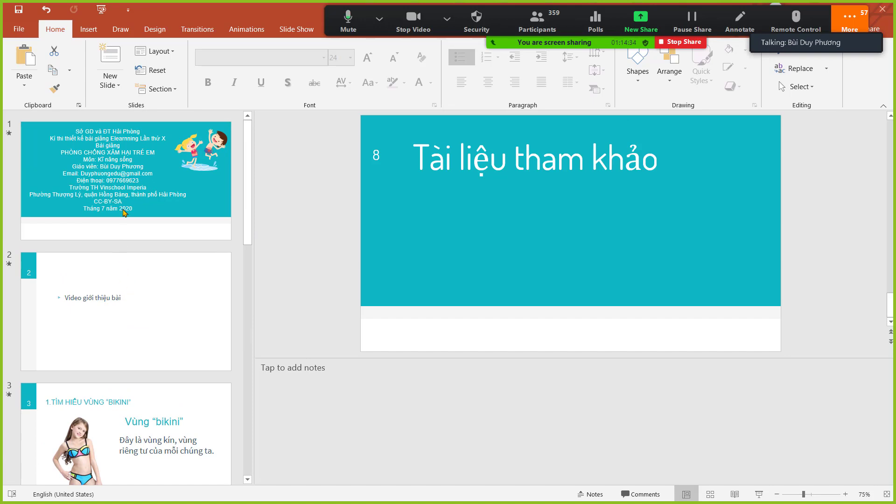
Switch to the blank Word document, check that its page is empty and close it.
key(alt+Tab)
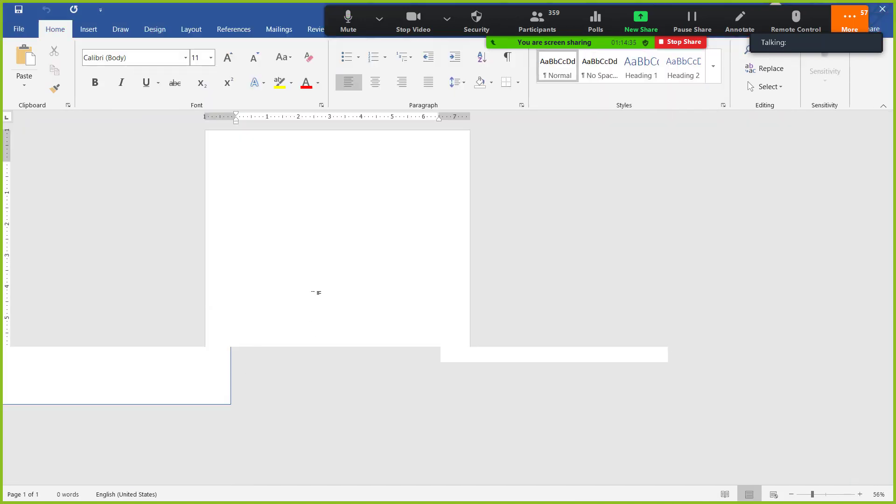
scroll(335, 299, down, 5)
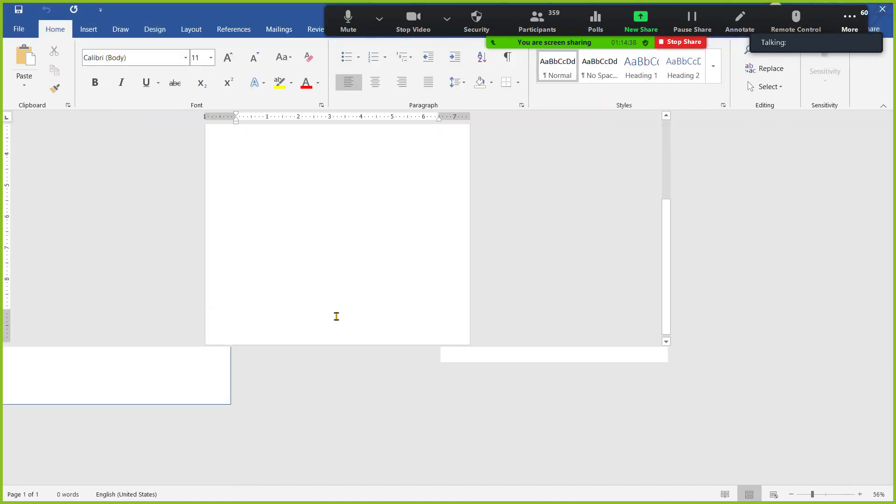
scroll(356, 240, up, 5)
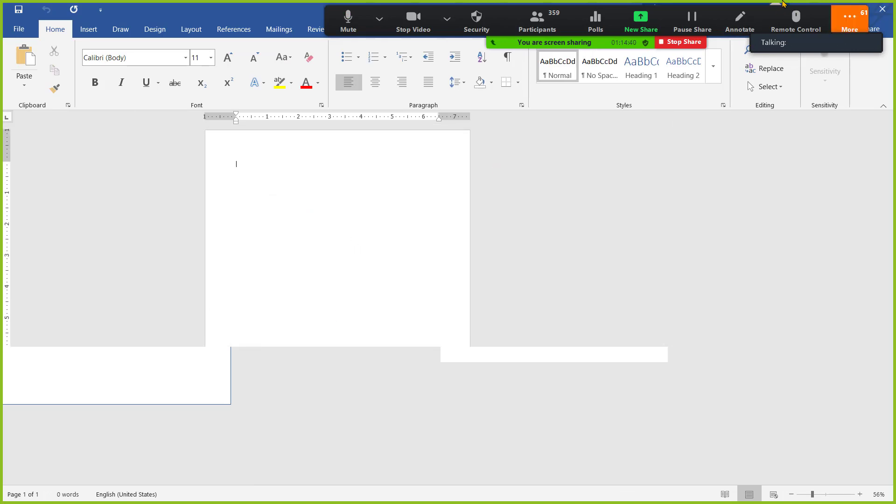
click(881, 15)
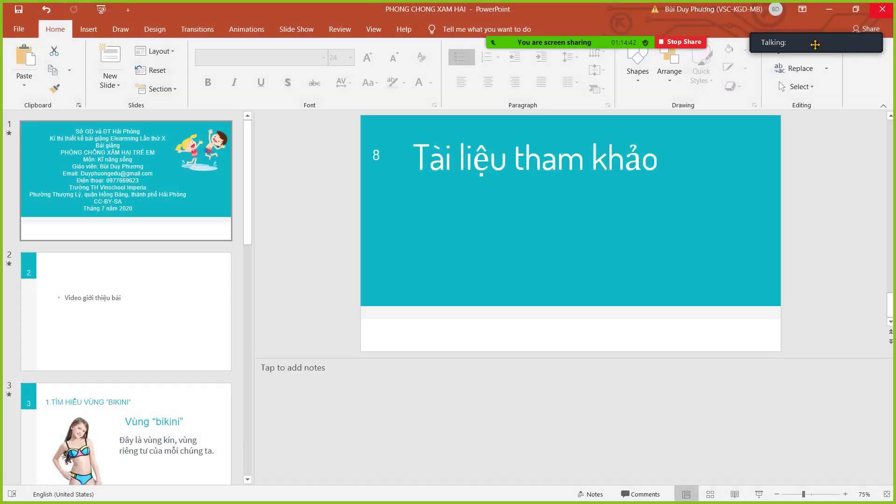
Return to Document3 in Word and add the unindented line "Bước 2. Viết lời giảng cho từng slide vào phần note của slide đó".
key(alt+Tab)
text(B)
key(BackSpace)
key(BackSpace)
text(Bươc 2.)
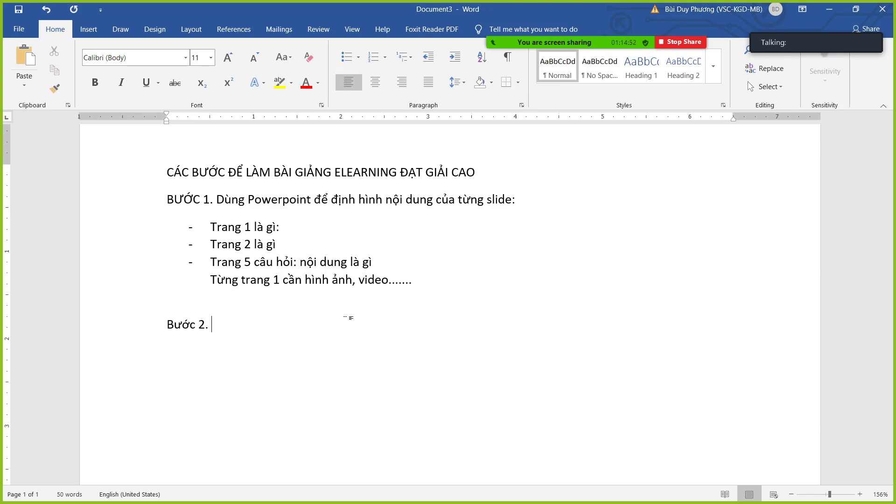
text(Viêt)
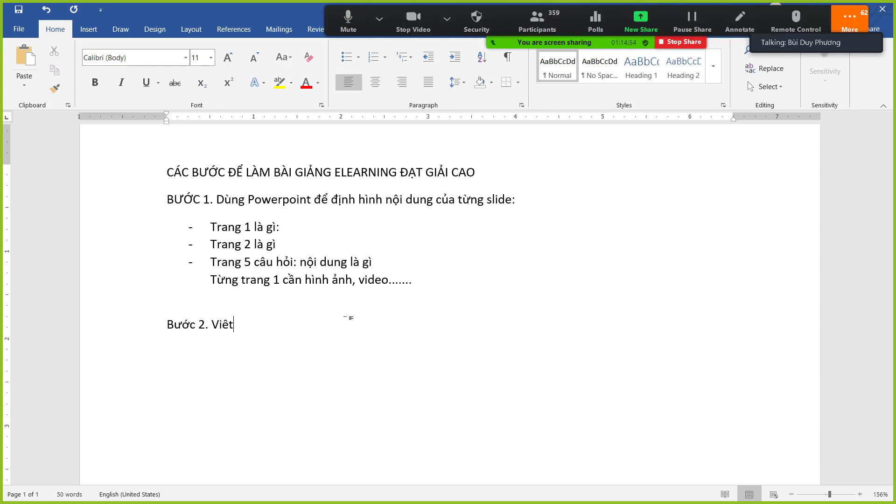
text( lơời giảng cho tưng)
text(f slide)
text( vaf )
text(o phaanf n)
text(ote cu)
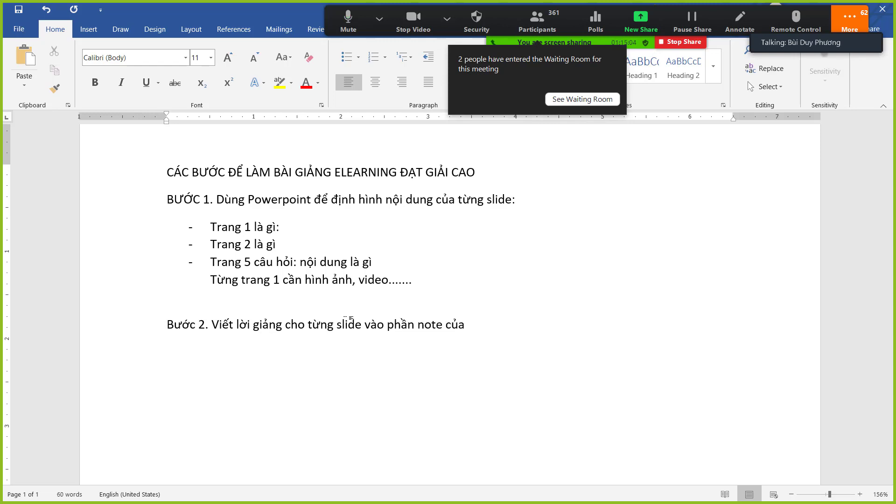
text(ar slide ddo)
Switch back to the PowerPoint presentation, open slide 2 and examine the lecture script in its notes, giving the notes area more height.
key(alt+Tab)
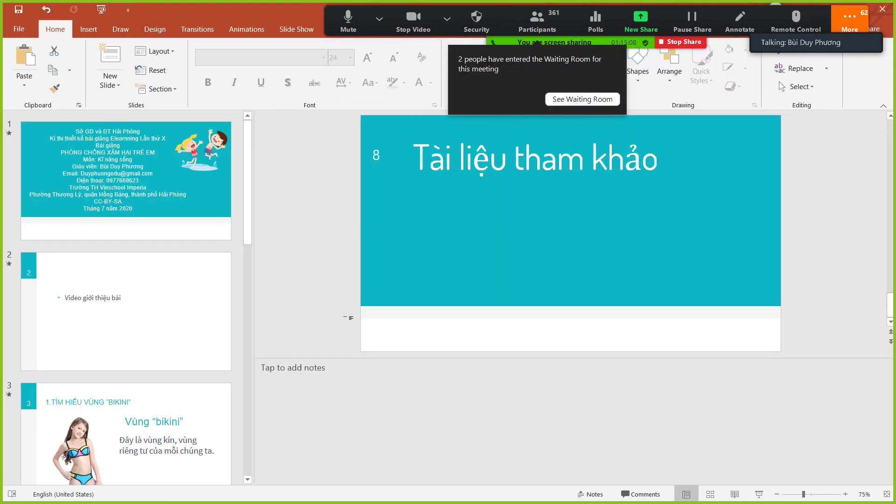
click(157, 351)
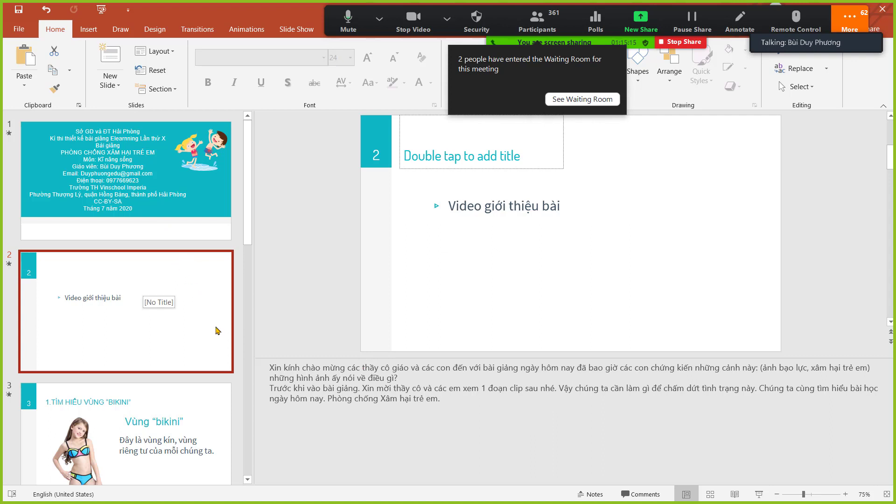
click(508, 201)
click(557, 201)
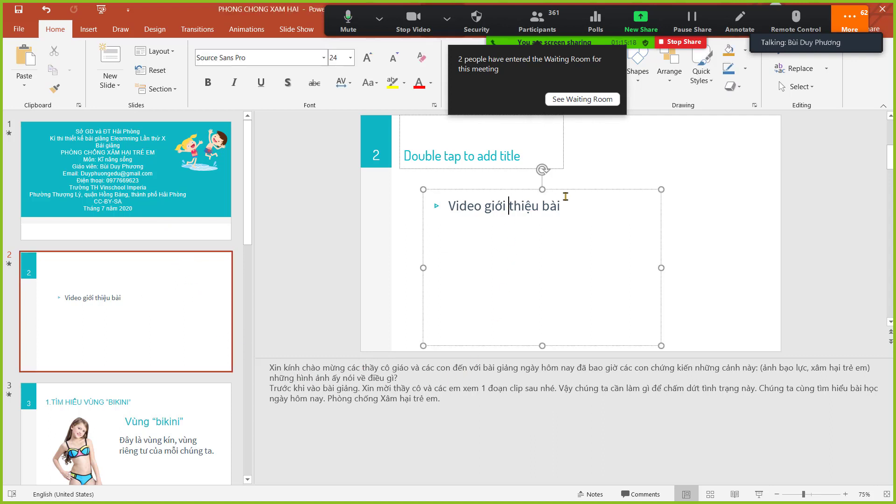
click(349, 433)
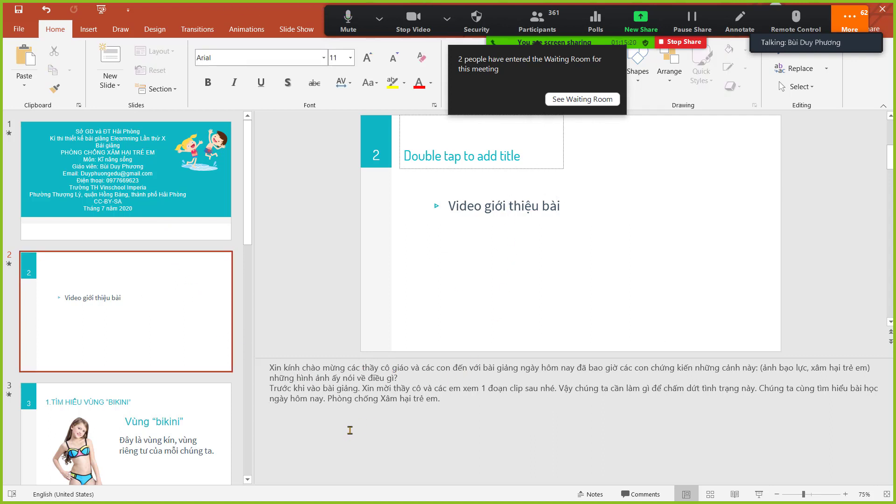
drag(428, 357, 420, 333)
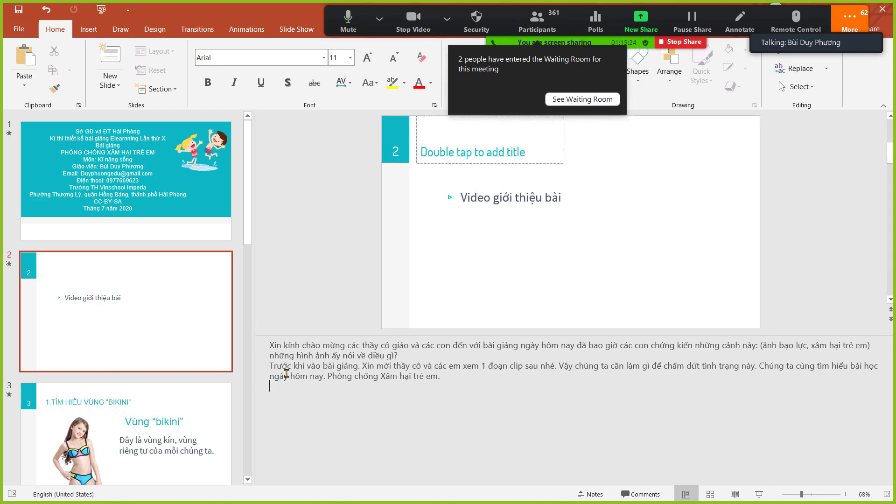
drag(270, 350, 528, 398)
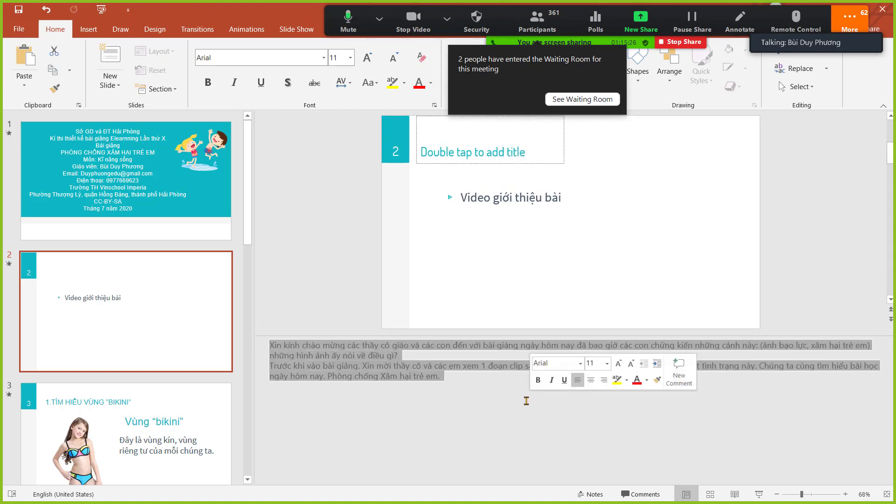
click(324, 375)
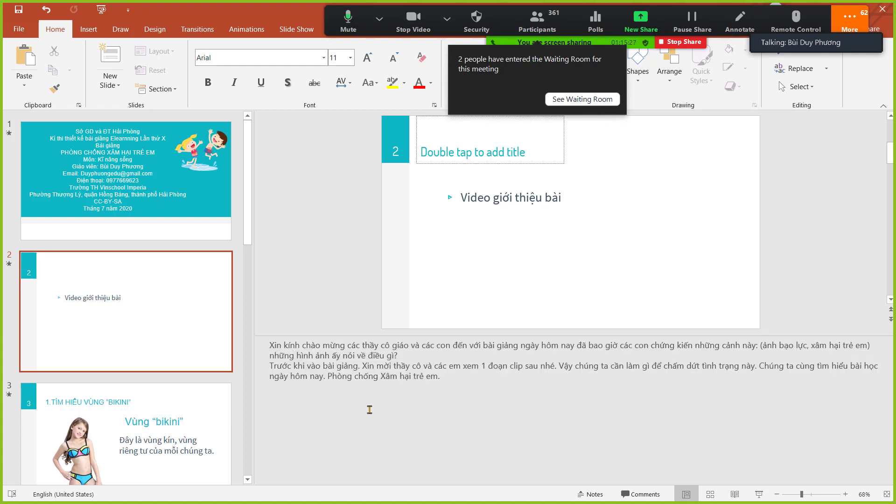
Enlarge the notes text of slide 2, then collapse the notes area completely.
scroll(368, 408, up, 5)
scroll(368, 409, down, 5)
scroll(374, 400, up, 1)
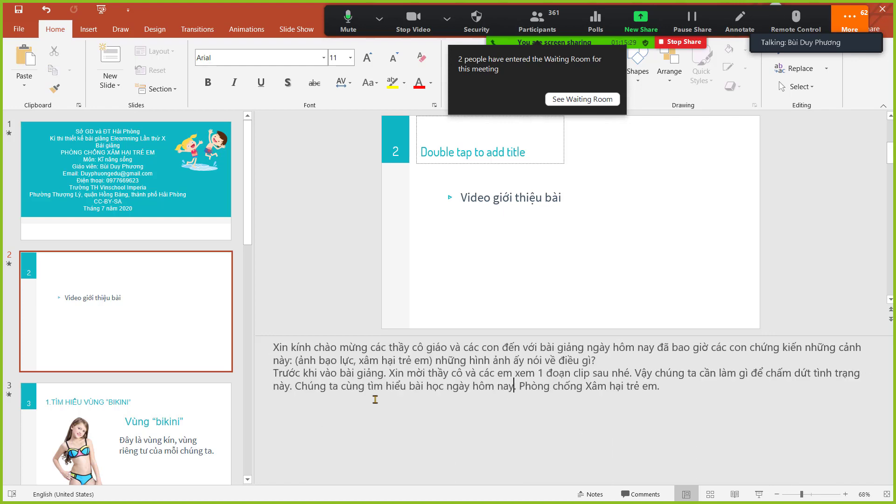
drag(411, 335, 371, 500)
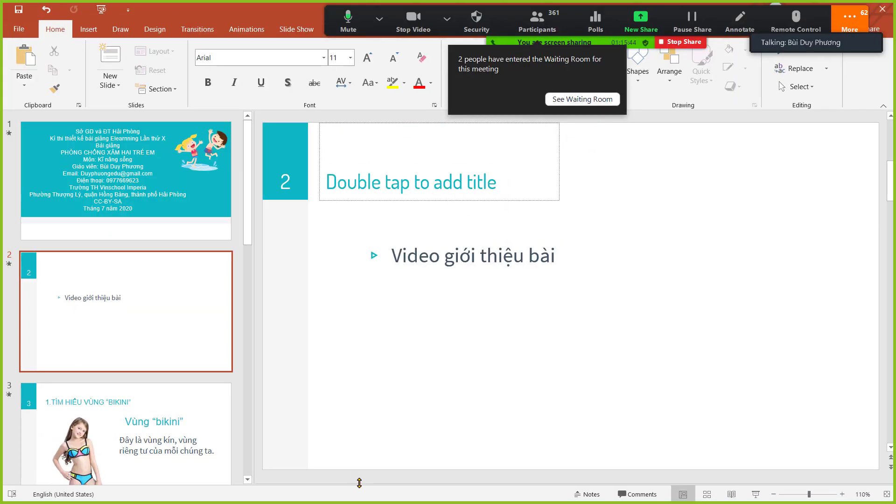
Reopen the notes area beneath slide 2, clear its lecture script as a trial and restore the original text.
drag(359, 483, 369, 301)
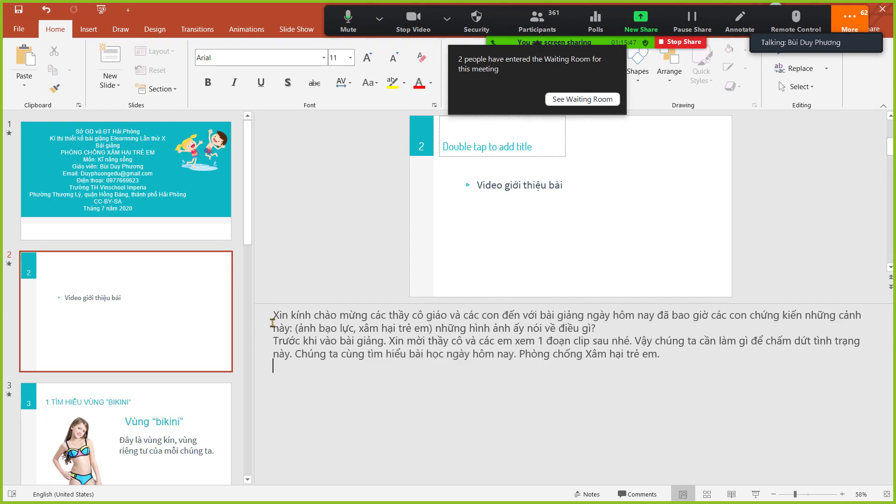
key(ctrl+a)
key(ctrl+c)
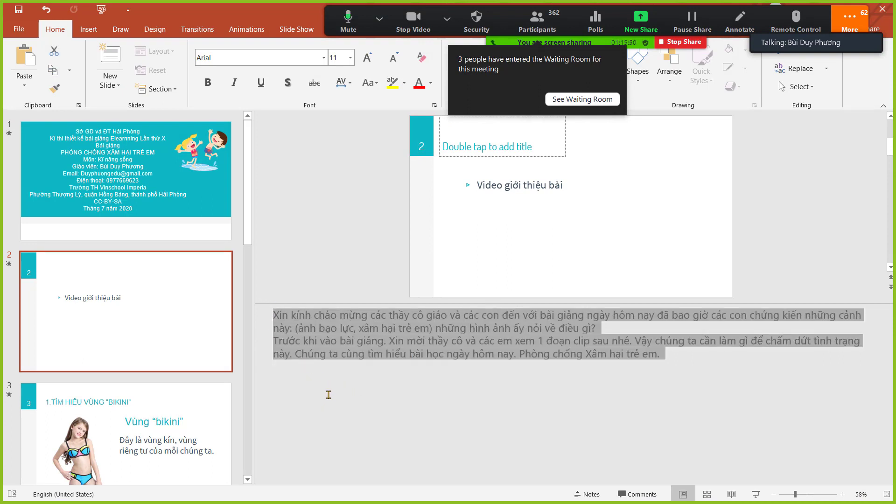
key(Delete)
text(nnnn)
key(BackSpace)
key(BackSpace)
key(BackSpace)
key(ctrl+v)
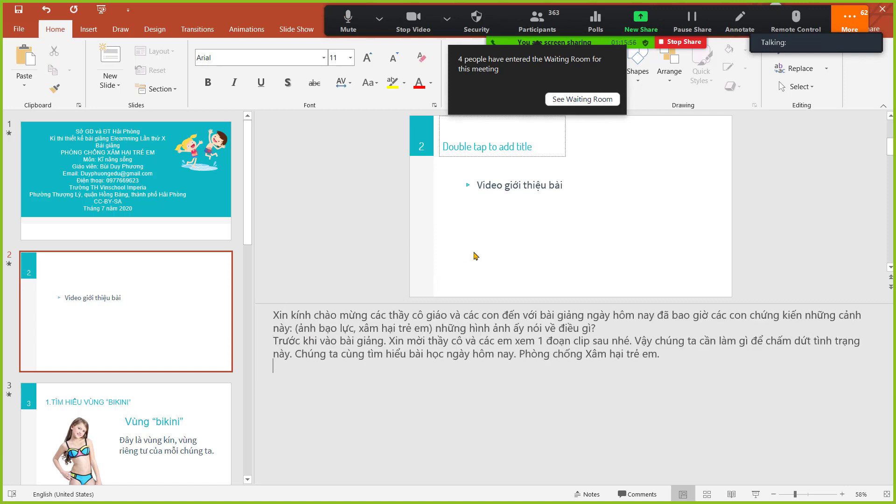
Compare the lecture scripts in the notes of slides 2 and 3, then open the notes of slide 4.
click(540, 185)
click(469, 328)
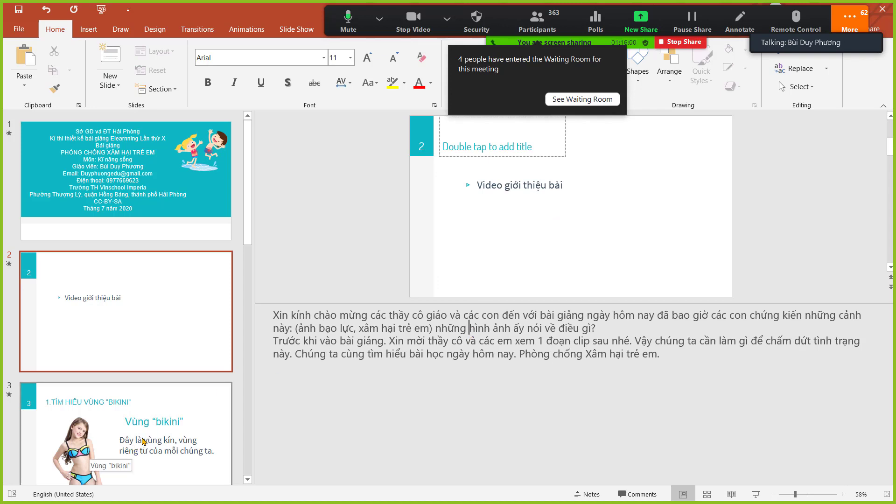
scroll(147, 441, down, 3)
click(147, 309)
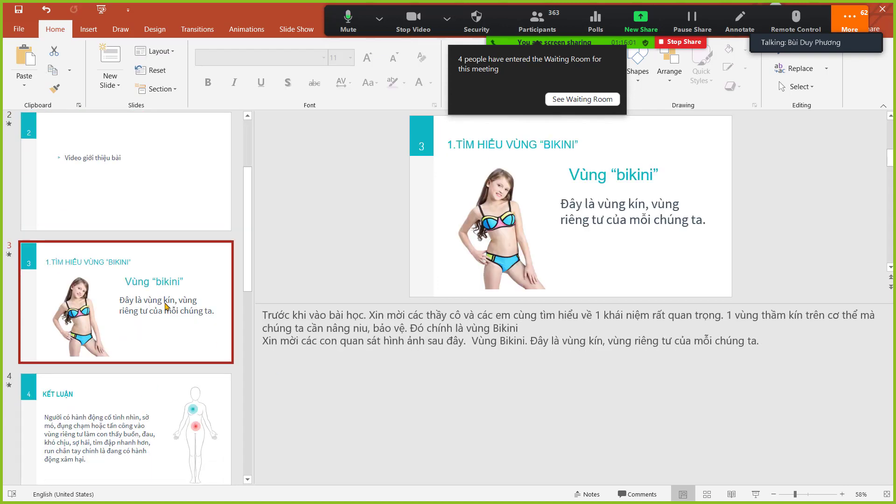
click(321, 374)
click(316, 315)
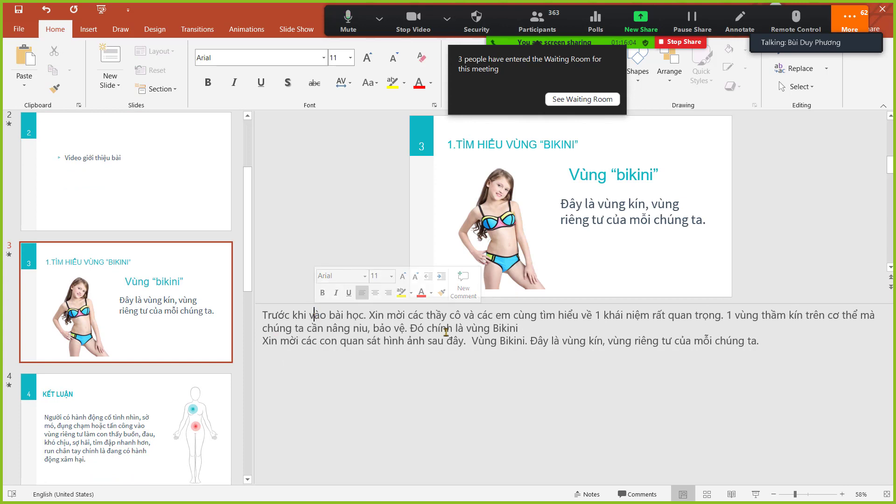
click(559, 341)
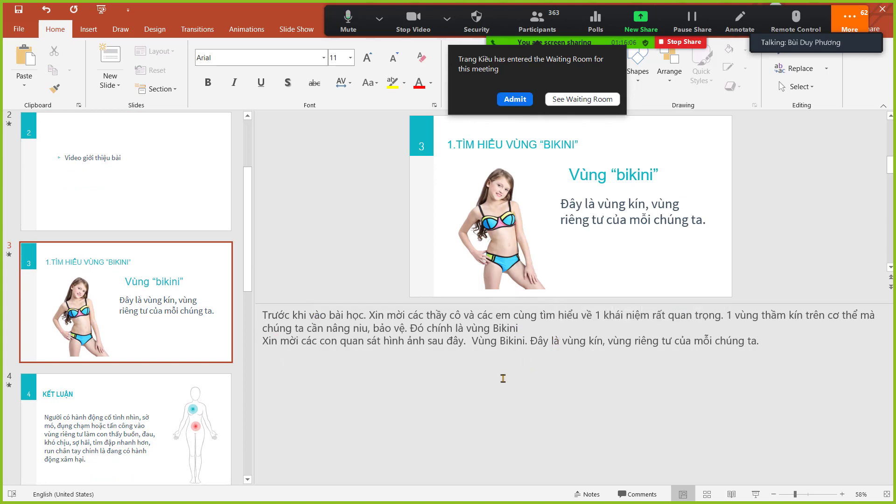
click(159, 400)
click(354, 327)
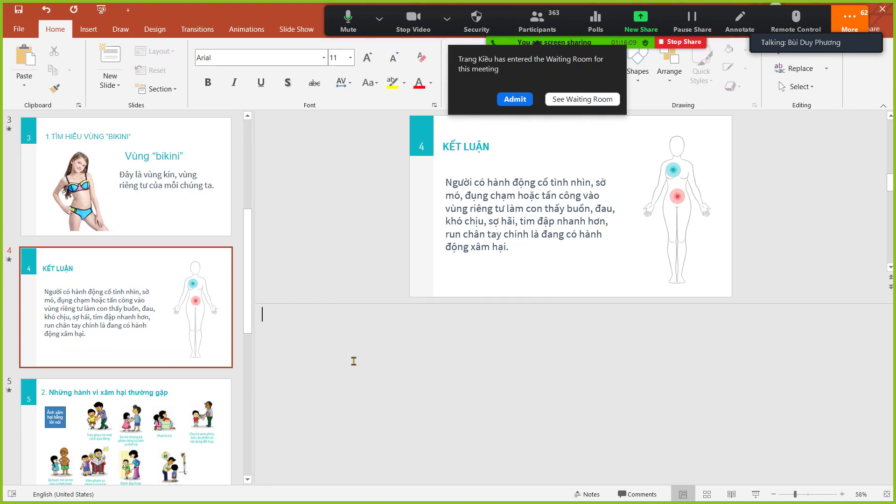
Switch to Document3 in Word and open the Zoom group chat window beside it.
key(alt+Tab)
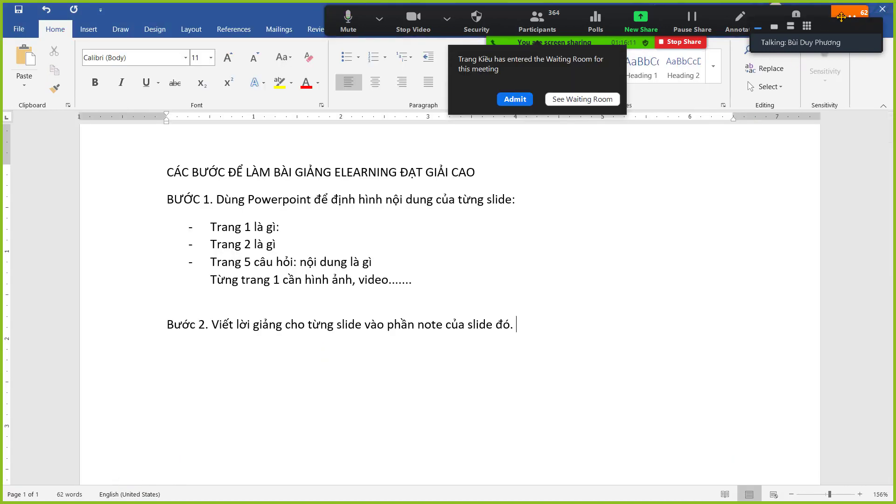
click(840, 17)
click(754, 49)
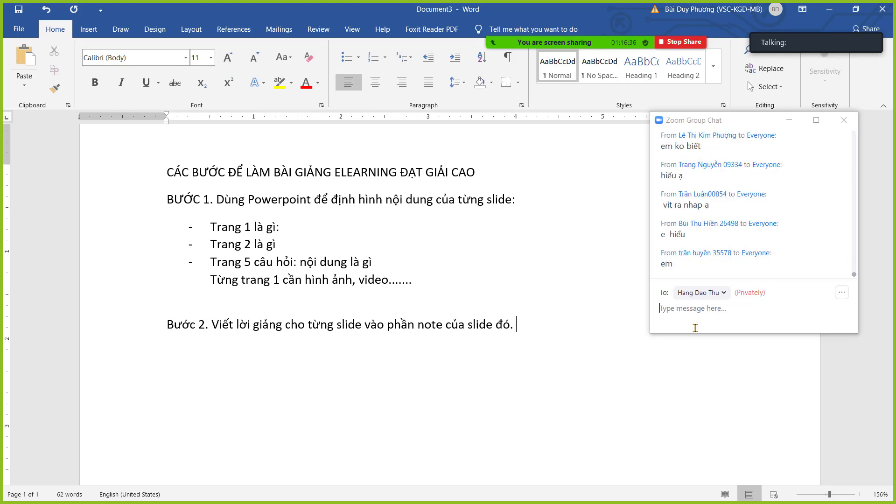
Switch back to PowerPoint, adjust the notes area's height and write "Đánh nội dung vào đây" in the notes of slide 4.
key(alt+Tab)
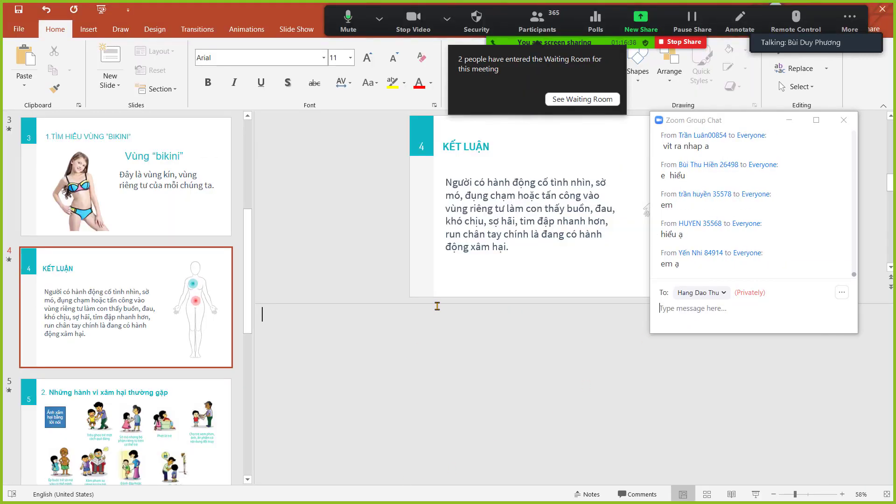
drag(443, 304, 397, 381)
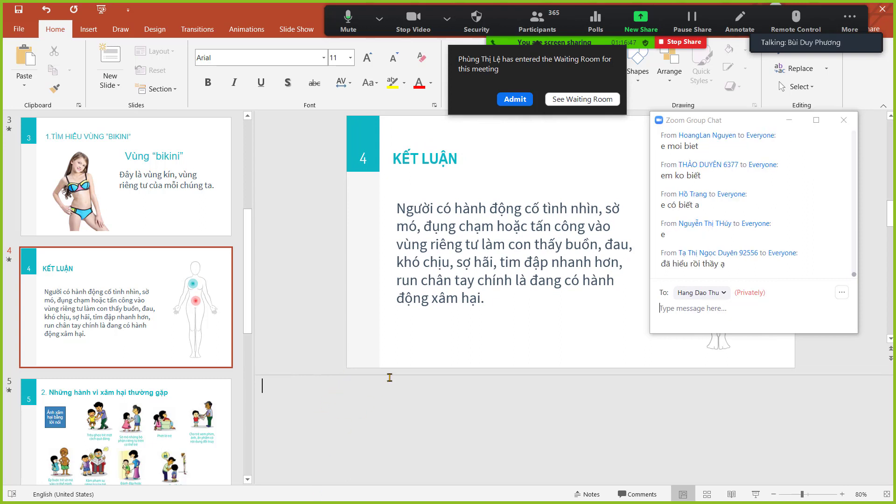
drag(392, 373, 446, 299)
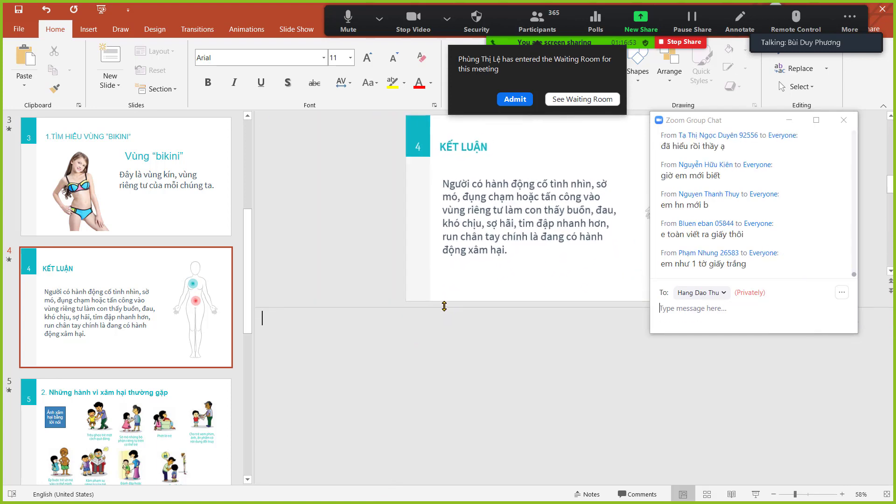
click(344, 346)
text(Đánh)
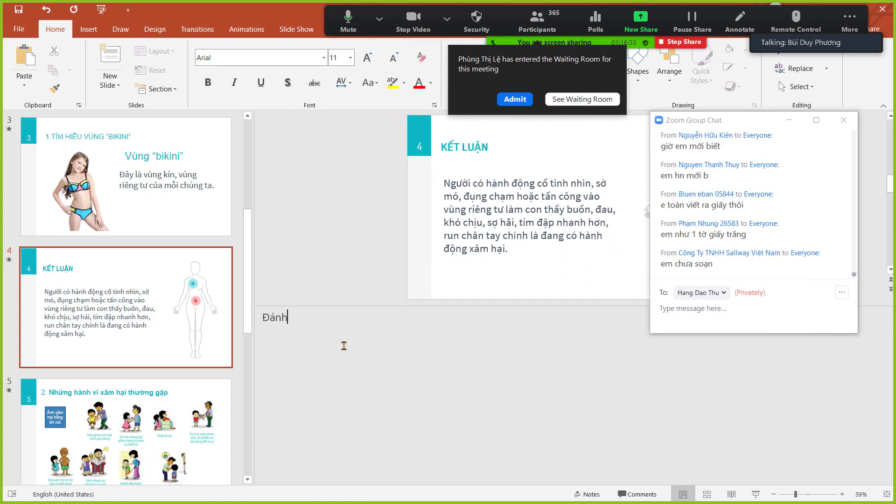
text( nội dung vào đây)
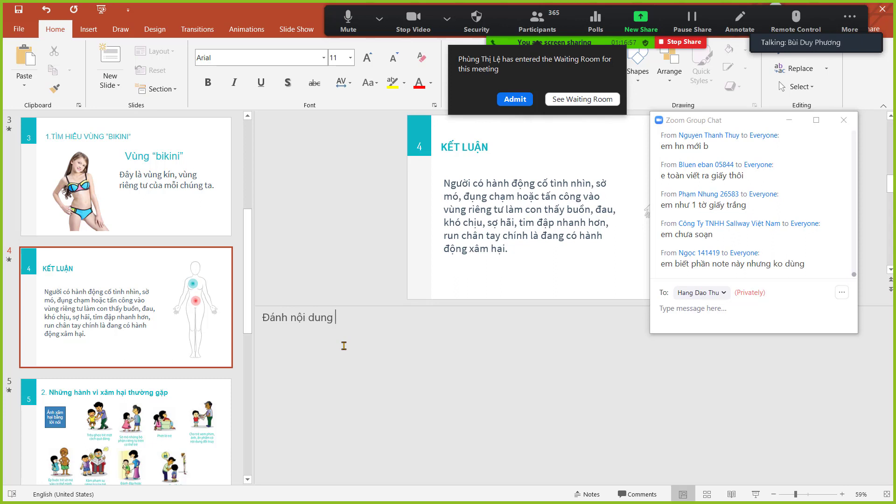
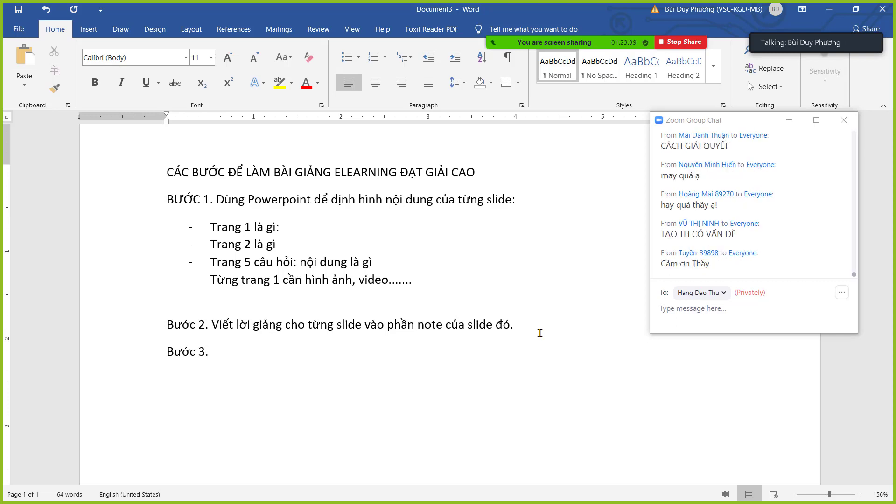
Complete the "Bước 3." line in the Word outline with "Thu âm, hoặc quay video cho từng slide".
text(Thu âm, hoặc qu)
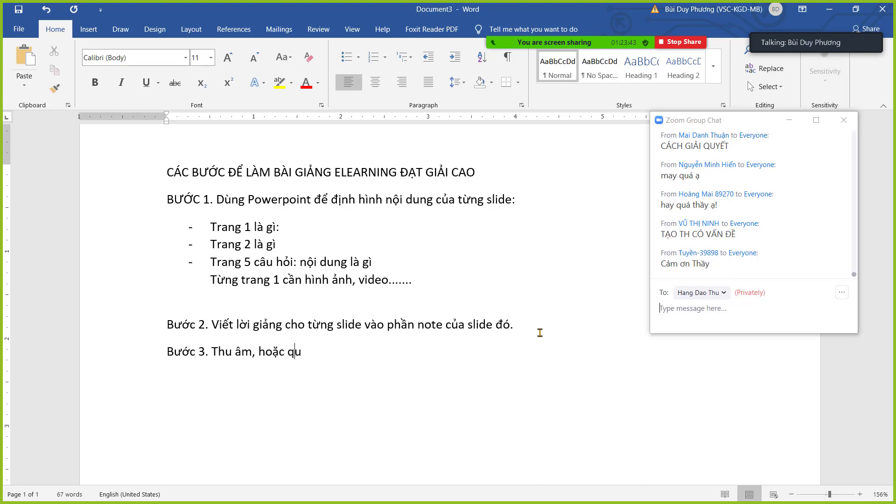
text(ay video cho t)
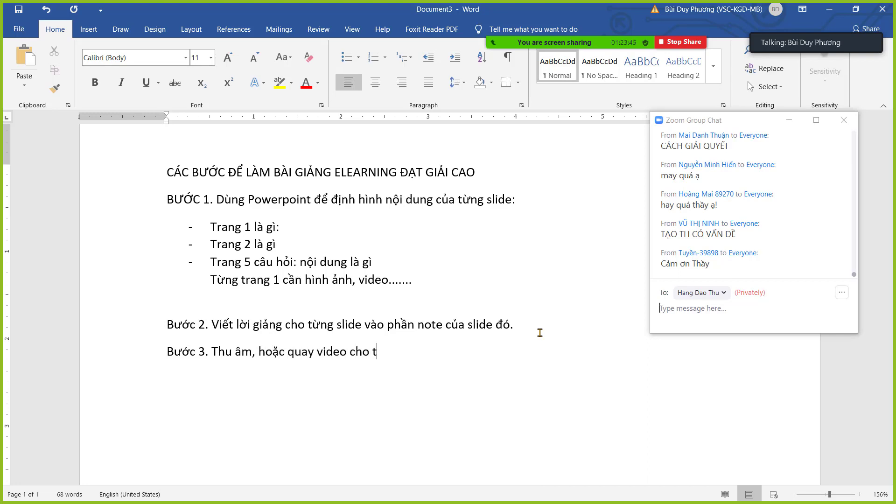
text(ừng slide)
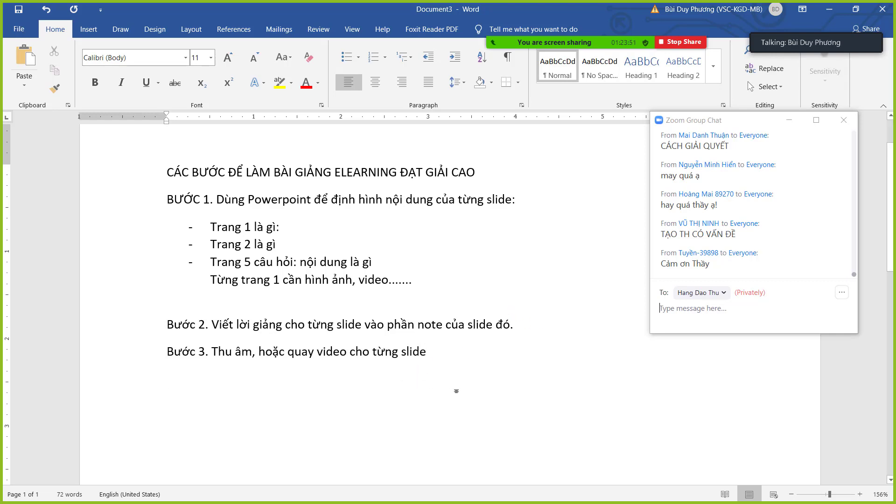
Switch to the PowerPoint presentation, open slide 2 and highlight the whole lecture script in its notes for review.
key(alt+Tab)
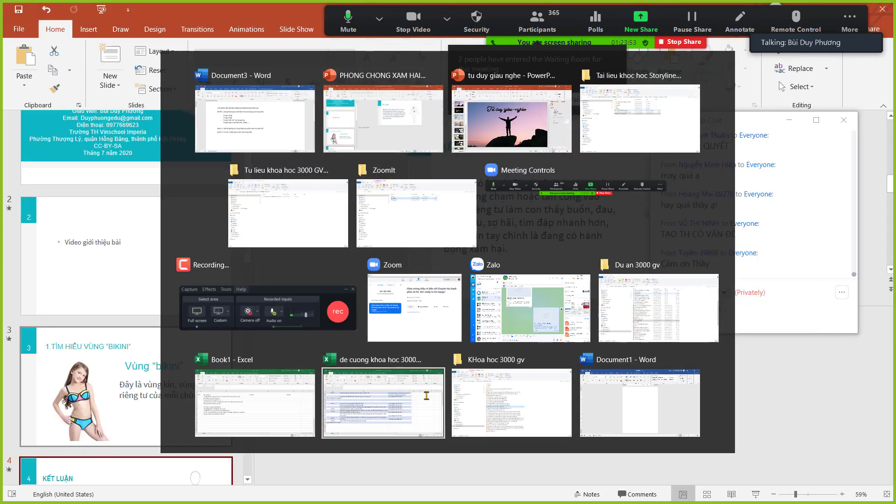
click(89, 258)
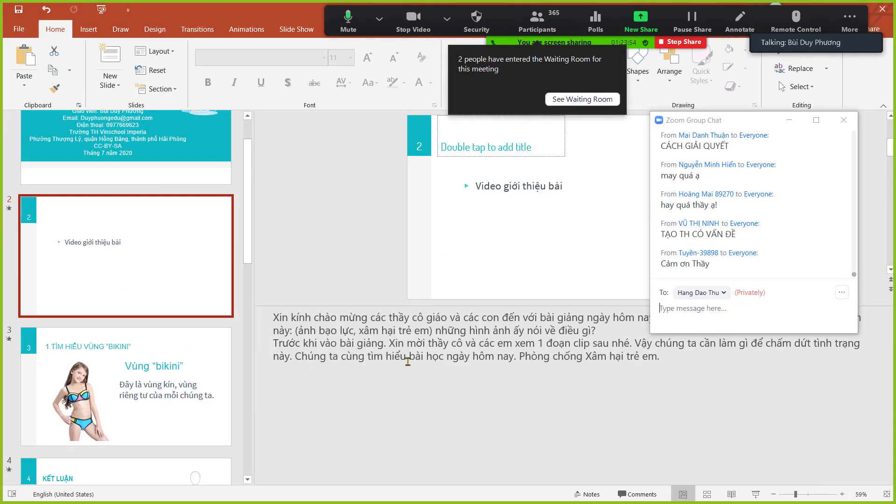
click(660, 369)
key(shift+Up)
key(shift+Up)
key(shift+Up)
key(shift+Up)
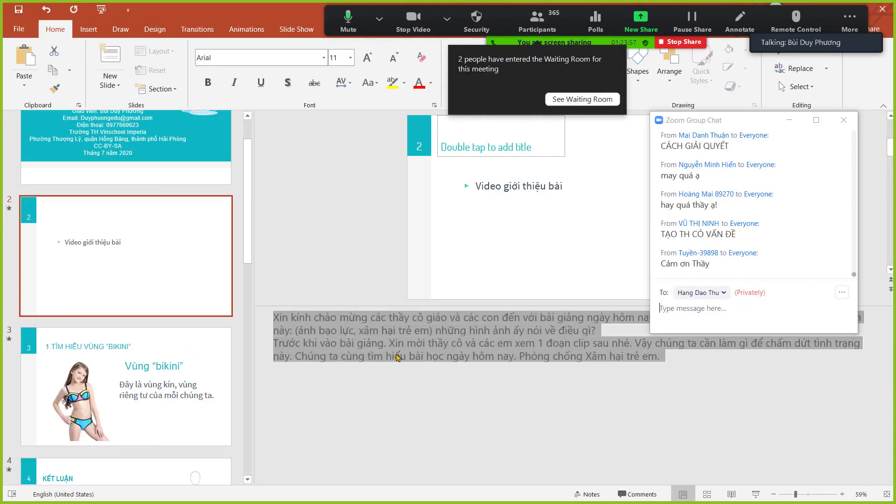
click(399, 332)
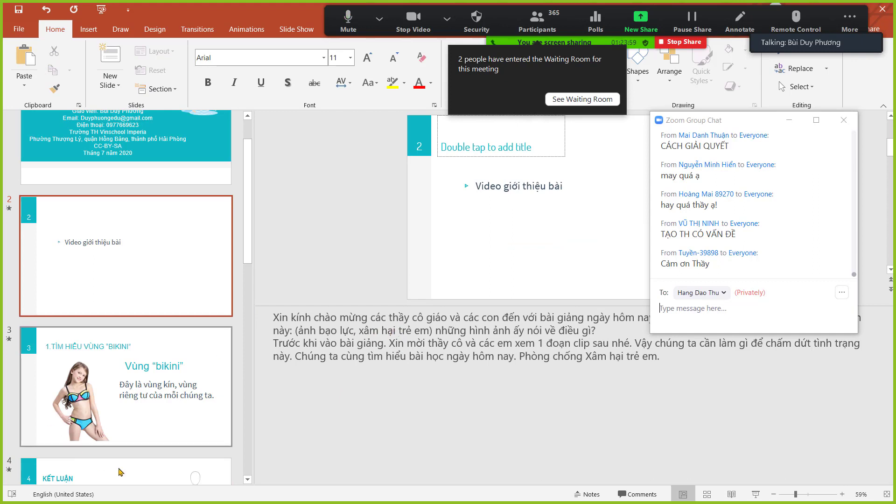
Highlight the lecture script in the notes of slide 3, then return to slide 2 and highlight its script.
key(Page_Down)
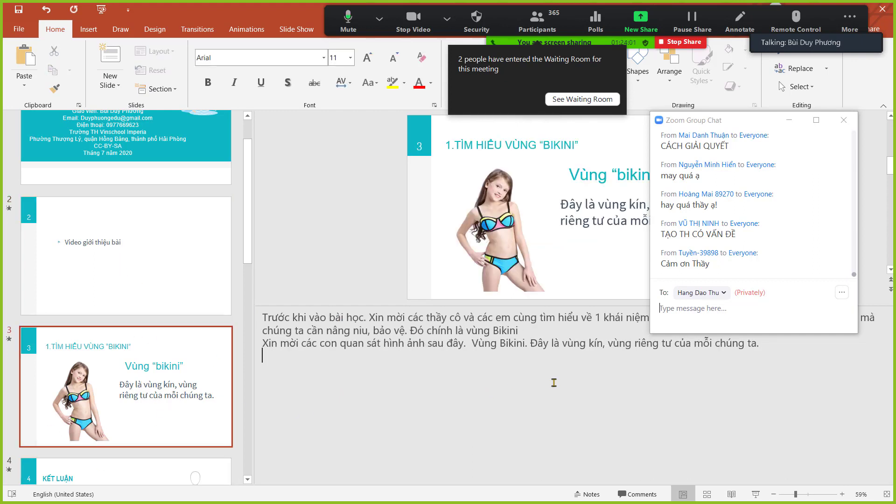
drag(682, 360, 239, 316)
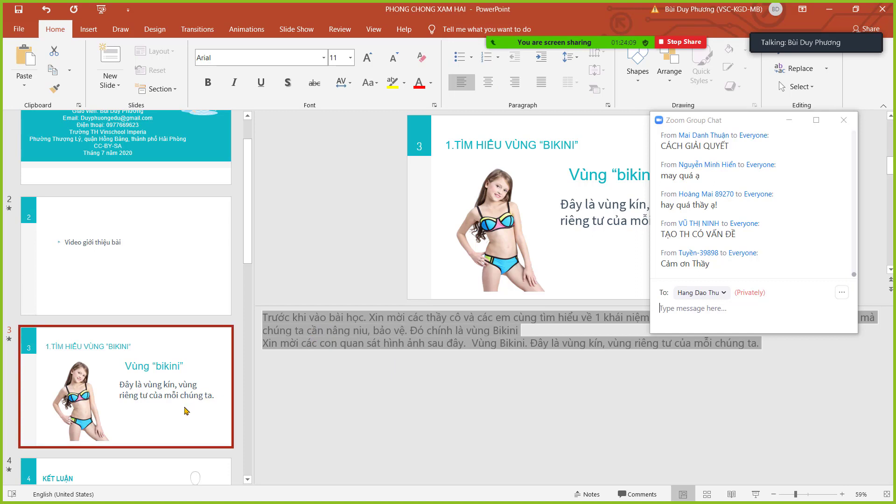
click(290, 343)
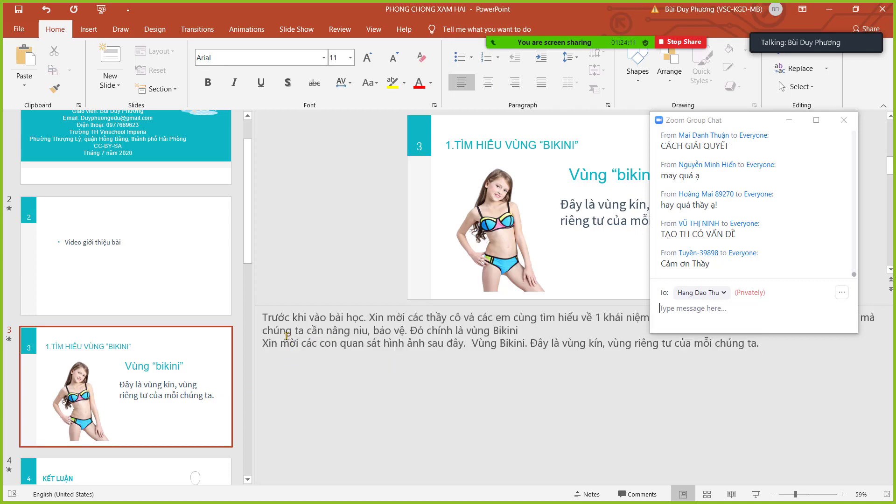
drag(262, 314, 773, 361)
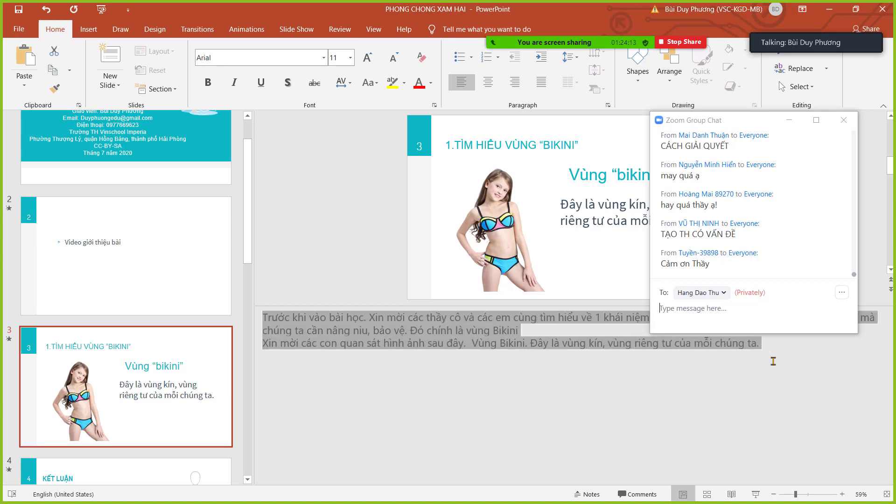
click(118, 268)
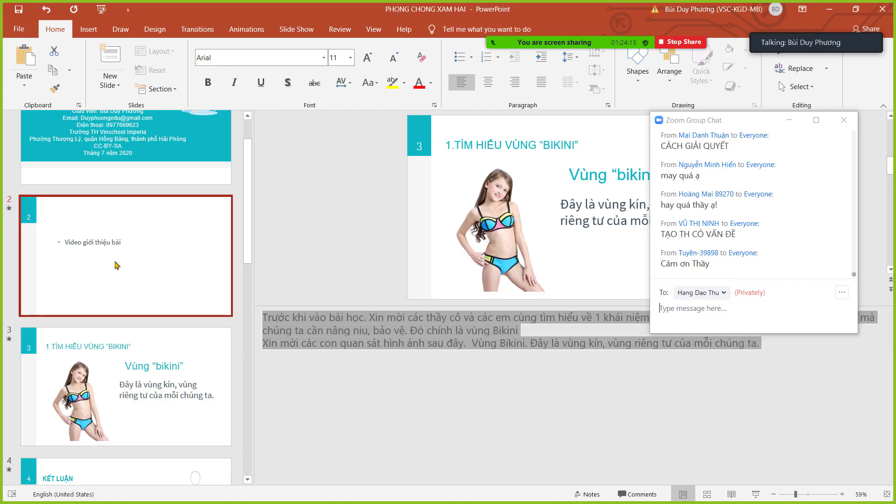
drag(452, 399, 217, 306)
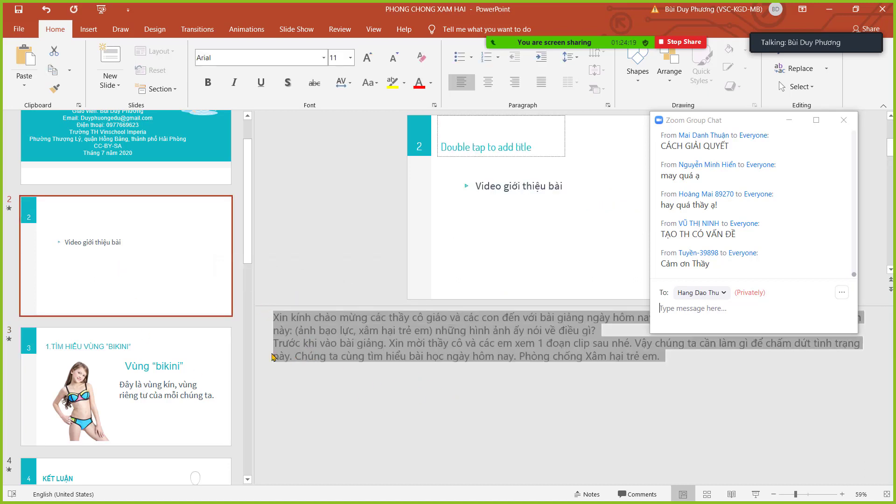
Return to Document3 in Word and add the line "Bước 4. Đưa file ghi âm, file quay video vào máy dùng phần mềm Fimora:".
key(alt+Tab)
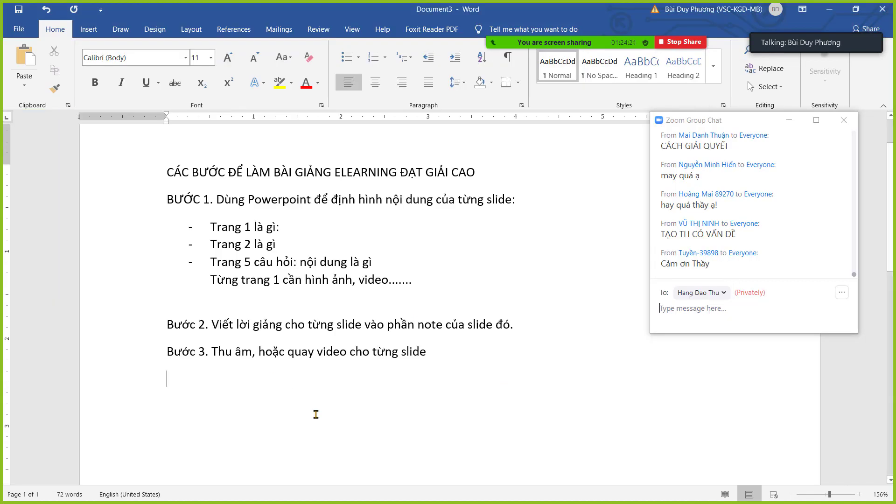
key(Return)
text(B)
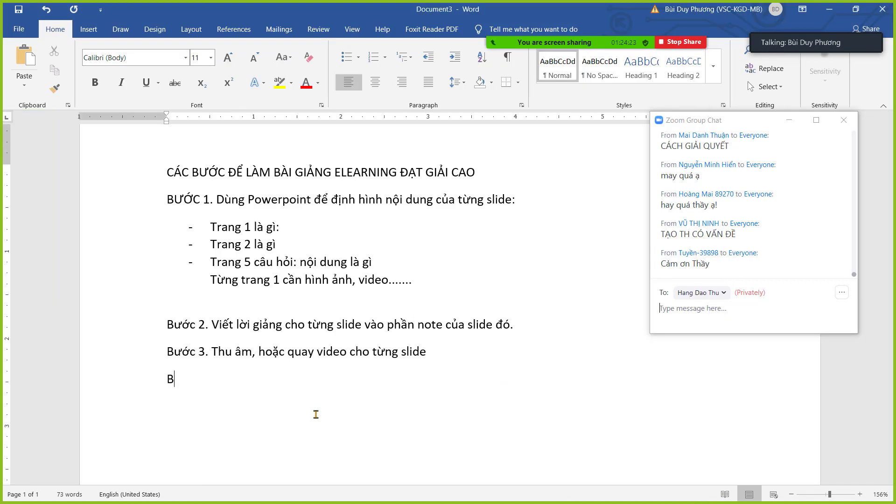
text(ước 4. Đưa file ghi âm, )
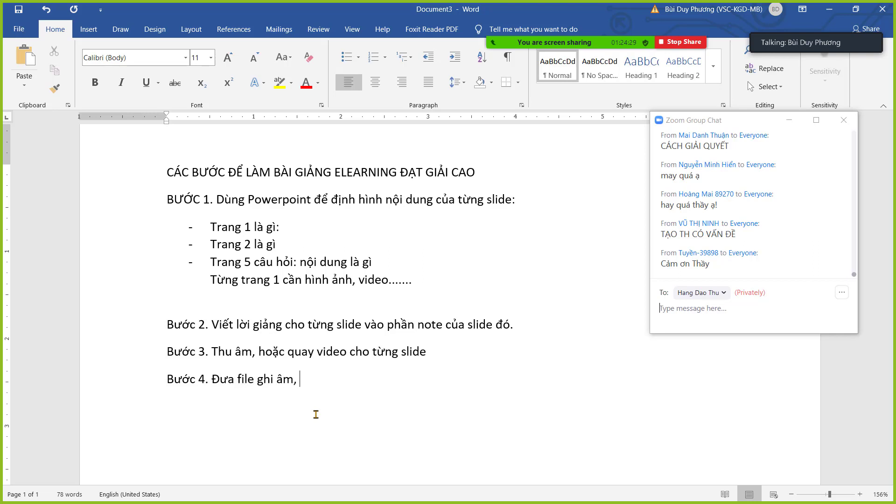
text(file quay video vào máy)
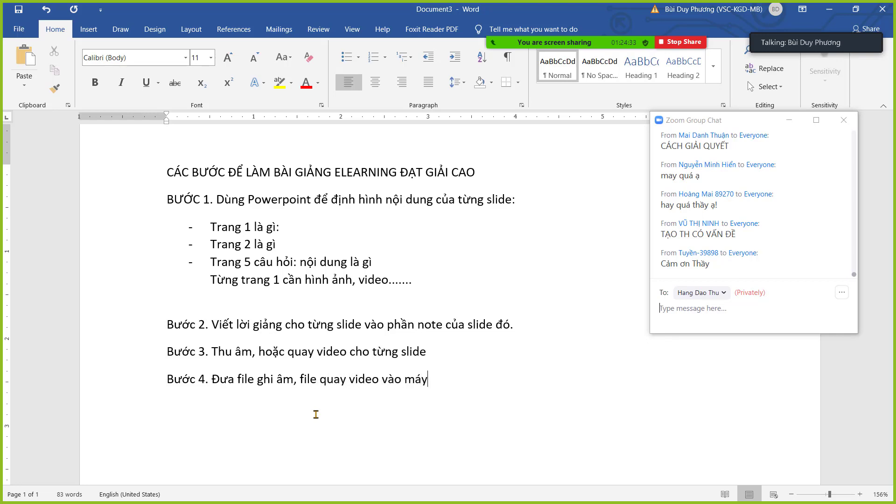
text( v)
key(BackSpace)
text(dùng phần meềm l)
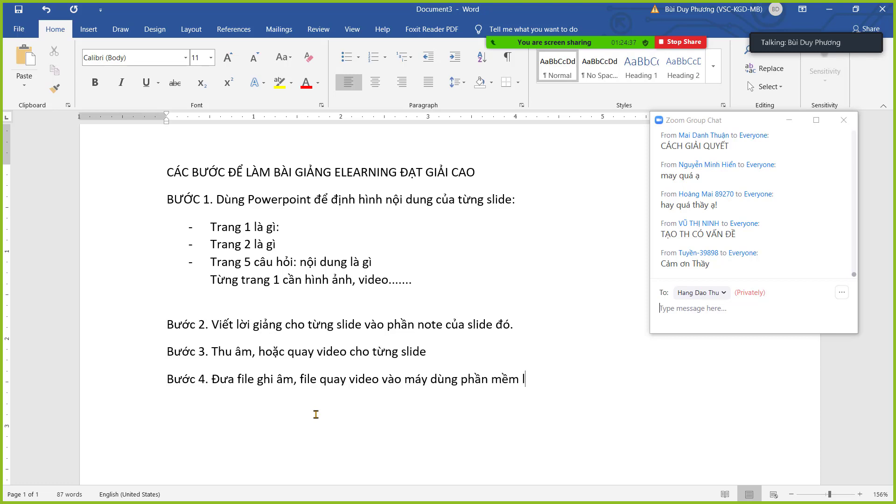
key(BackSpace)
text(đe)
key(BackSpace)
key(BackSpace)
text(Fimo)
text(ra)
Add the sub-items "+ Lọc âm" and "+ Thêm nhạc nền" below the Bước 4 line.
text(ọc )
text(aam)
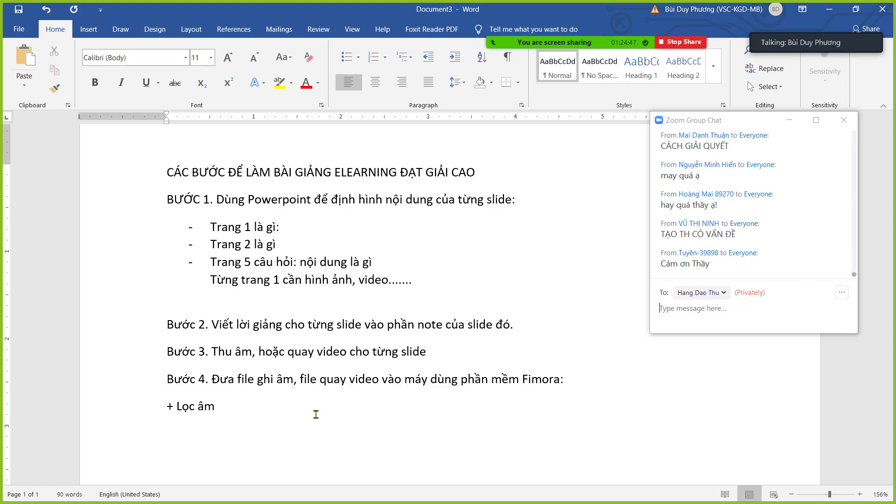
text( Thêm nhạc)
text( n)
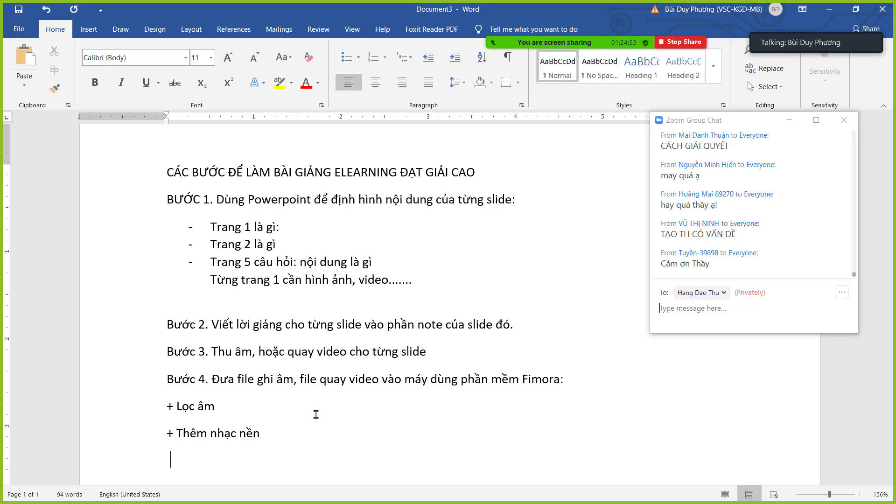
Add a third sub-item under Bước 4: "+ Tách nền ra để ghép vào nền khác, thêm chữ, nhạc nền....".
text(êTách ne)
text(n ra đe)
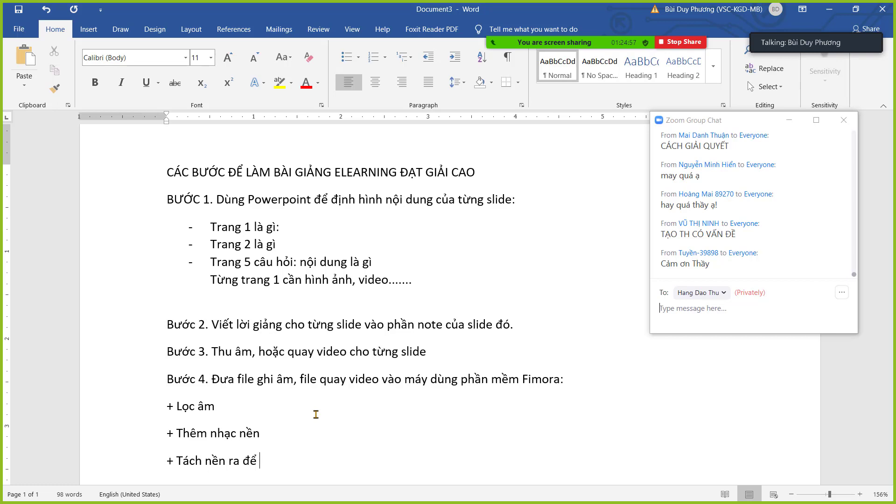
text( ghép vào n)
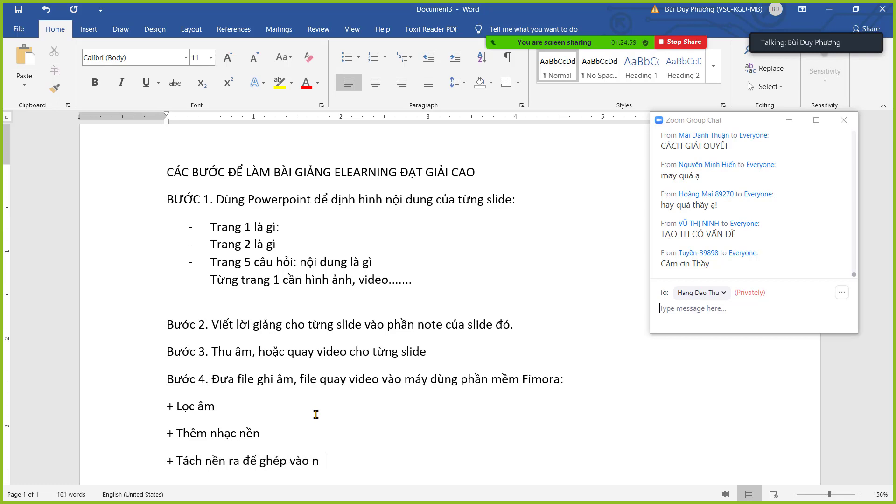
text(ền khác, thêm chữ)
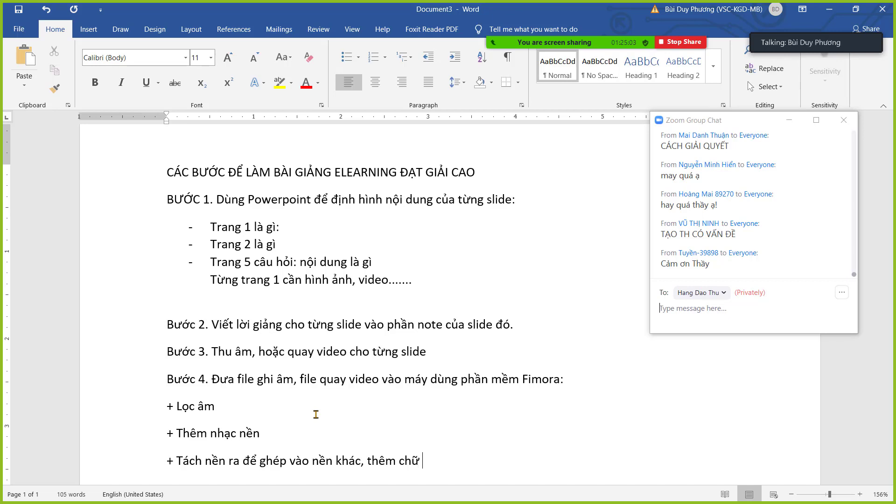
text(, nhạc nhền,)
key(BackSpace)
key(BackSpace)
key(BackSpace)
key(BackSpace)
key(BackSpace)
text(e)
text(n....)
key(Return)
Add the line "Để tạo ra những file âm thanh chất lượng, video sắc nét và đẹp mắt" below the Bước 4 sub-items.
text(Để tao)
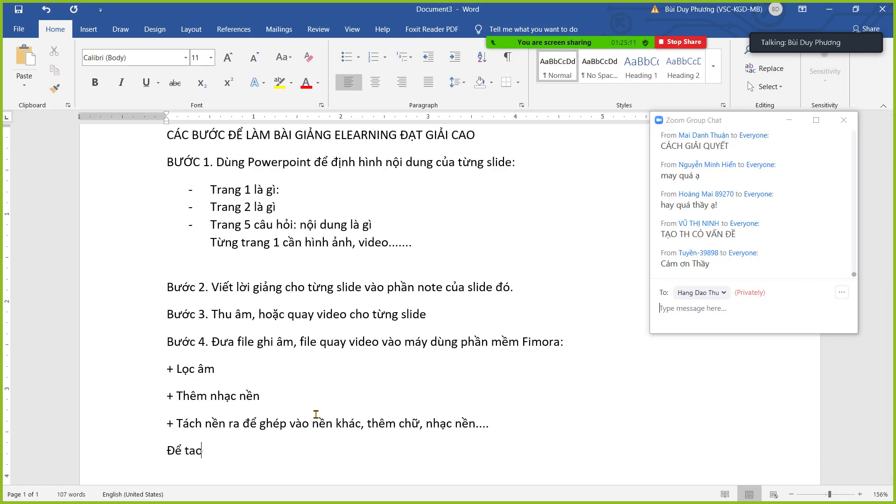
text( ra nhưng)
text(x file âm tha)
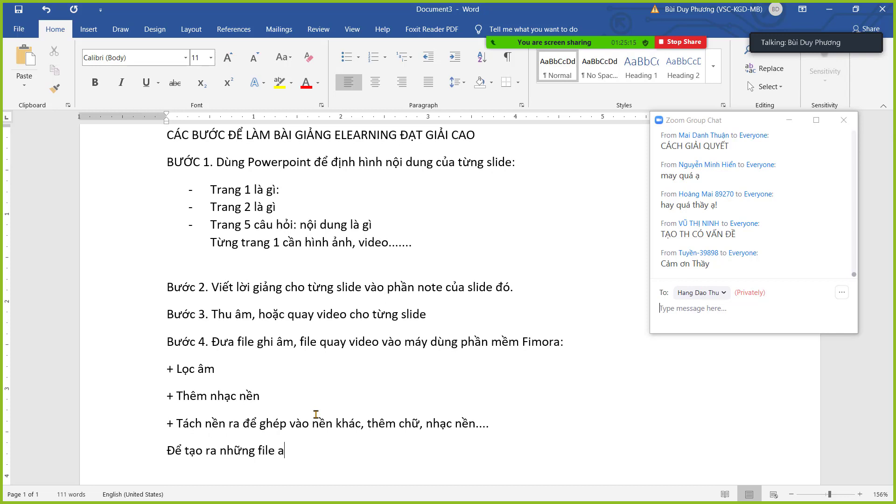
text(nh chất lơngj)
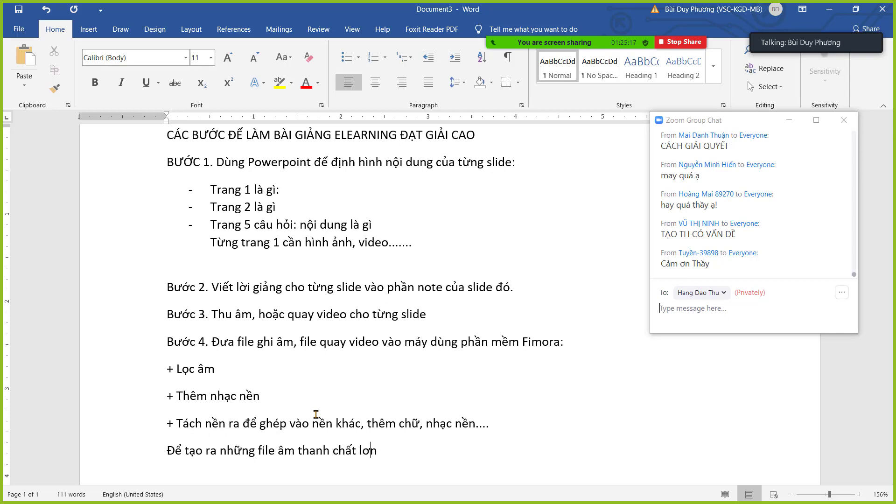
key(BackSpace)
key(BackSpace)
key(BackSpace)
key(BackSpace)
text(ượng, video saw)
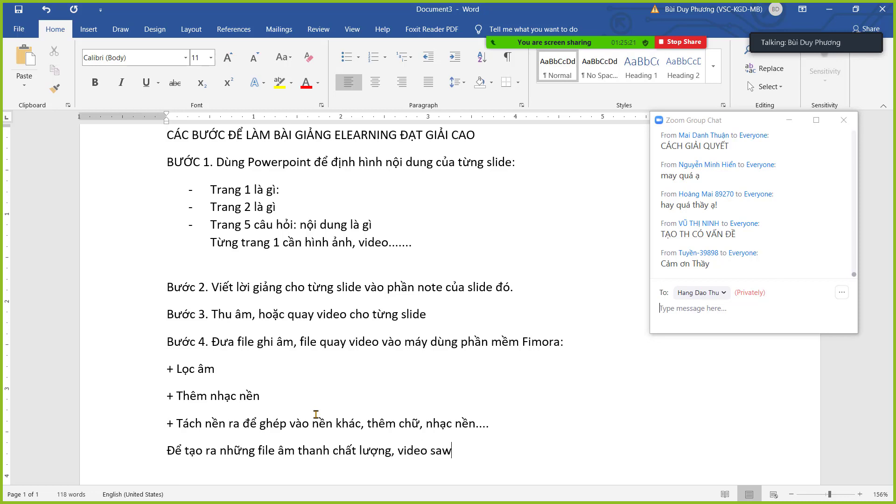
text(cs nets vaf ddejp ma)
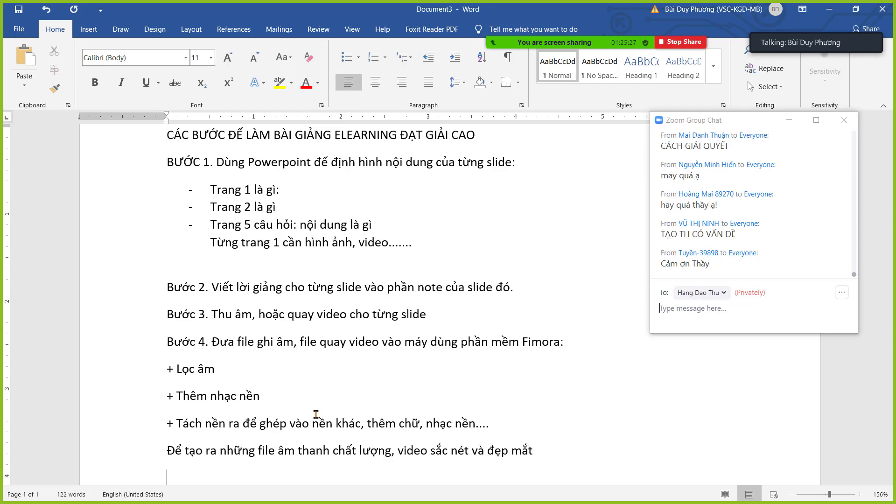
Start a new line with "Bước 5. Dùng phần mềm thiết kế bài giảng Elearning Storyline (ispring, adobe presenter)".
scroll(316, 402, down, 5)
scroll(318, 384, up, 4)
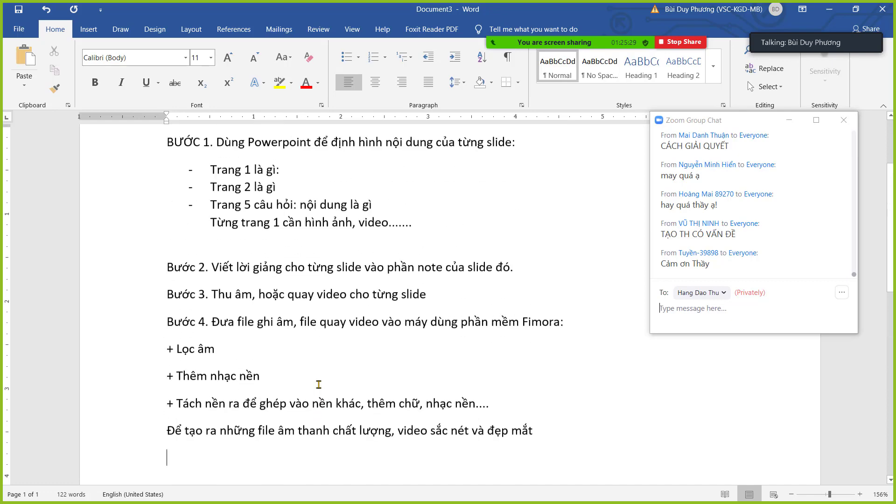
scroll(319, 384, up, 1)
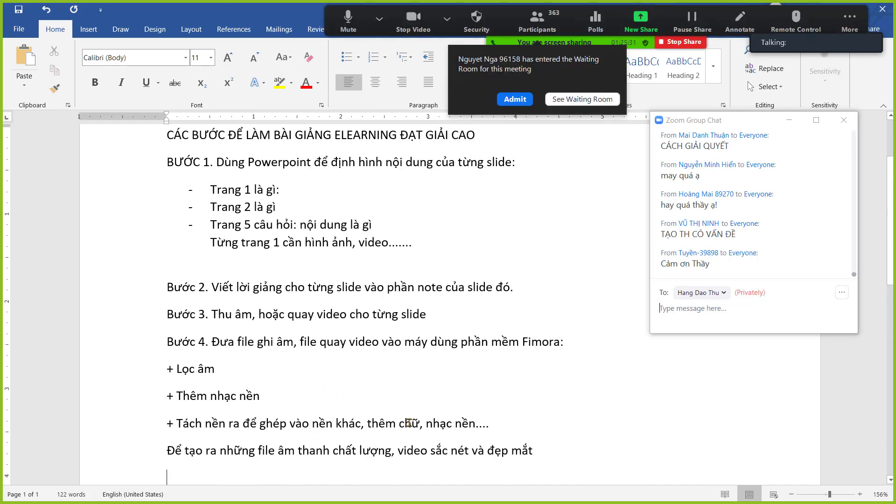
key(Return)
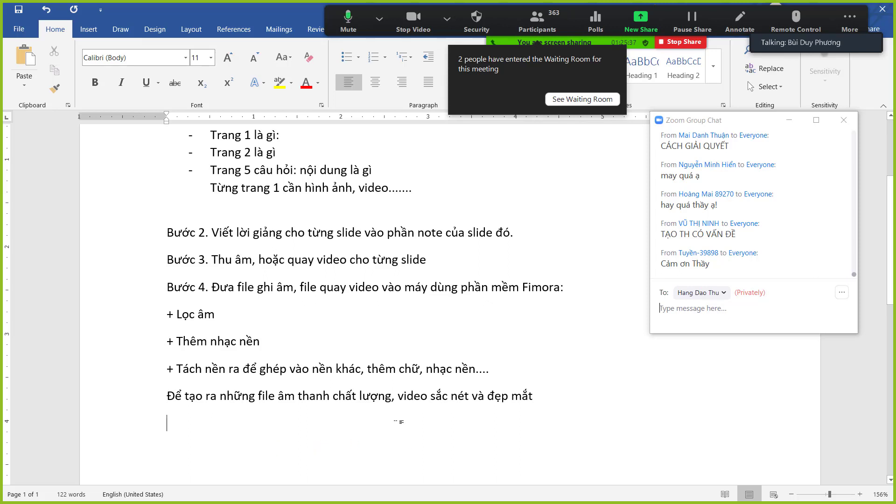
text(Bước )
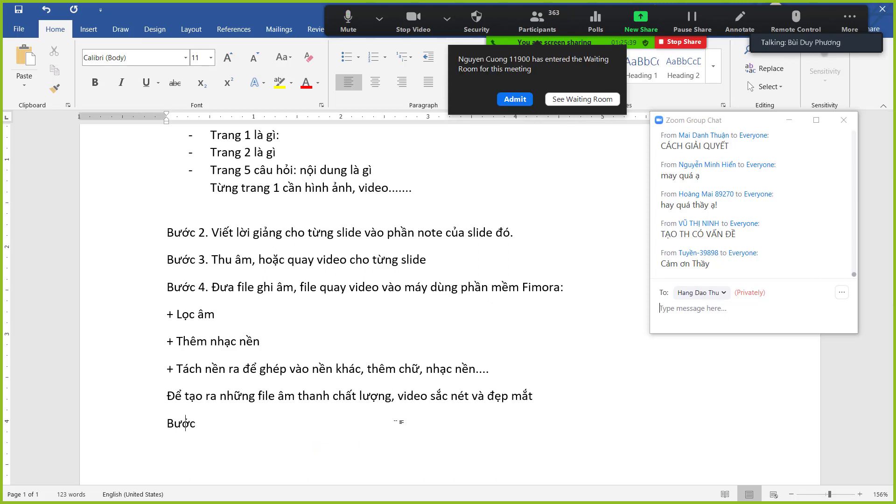
text(5. Dùng phần mềm)
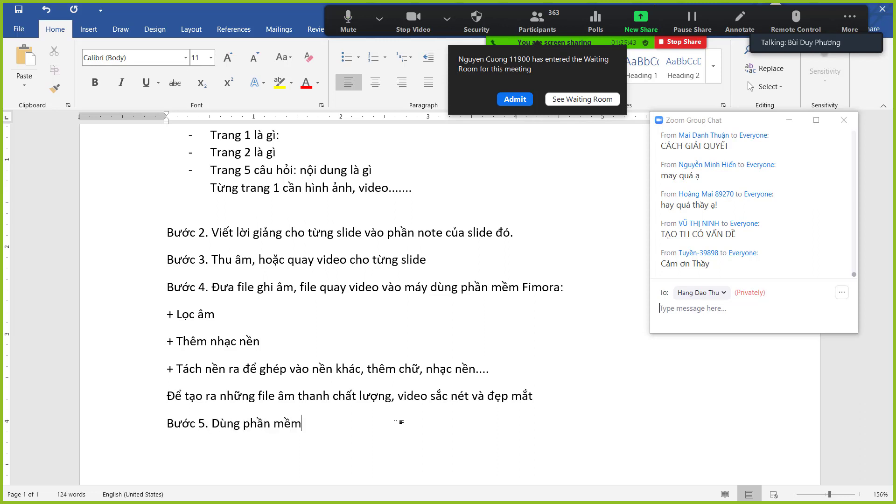
text( thi ết kế bài giảng)
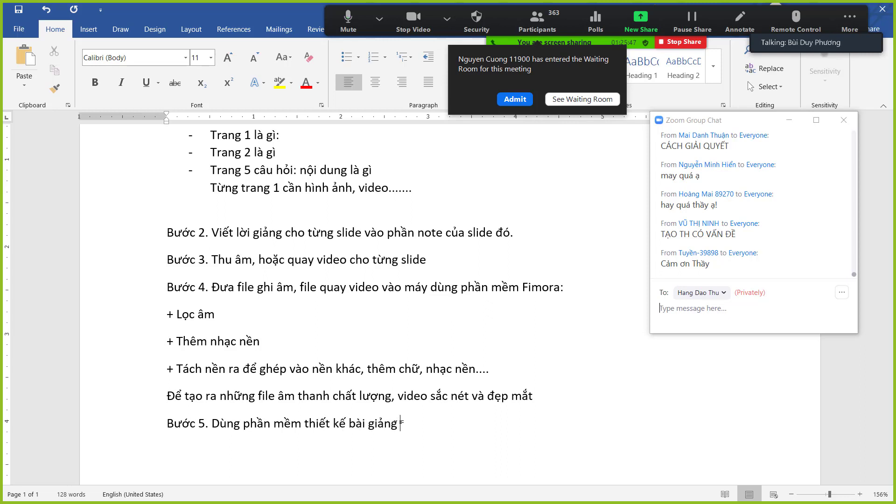
text( Elearning Storyline (i)
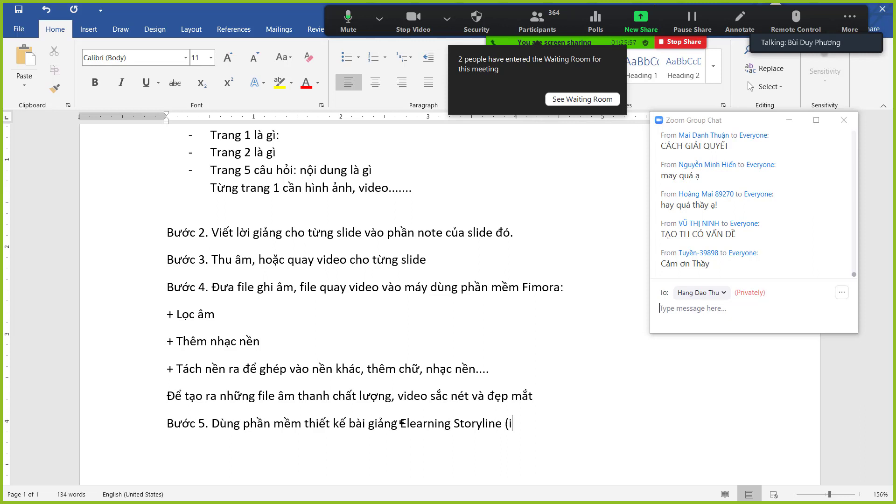
text(spring, adobe rpresenter)
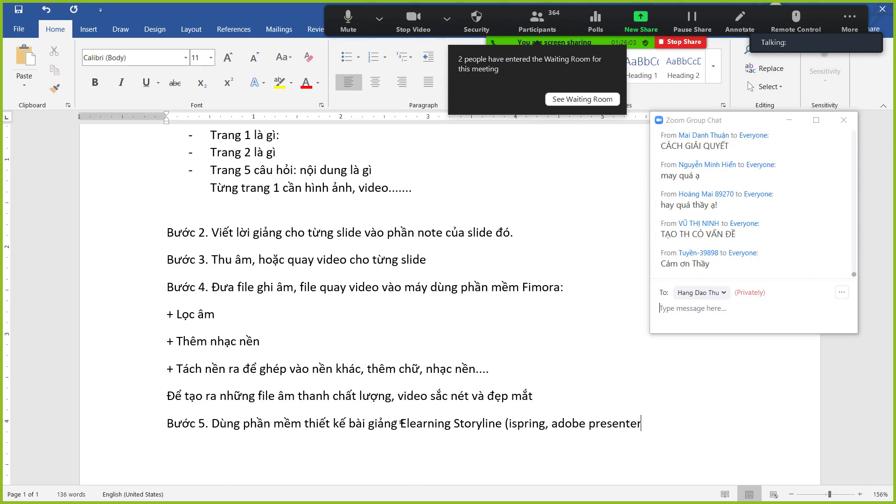
text())
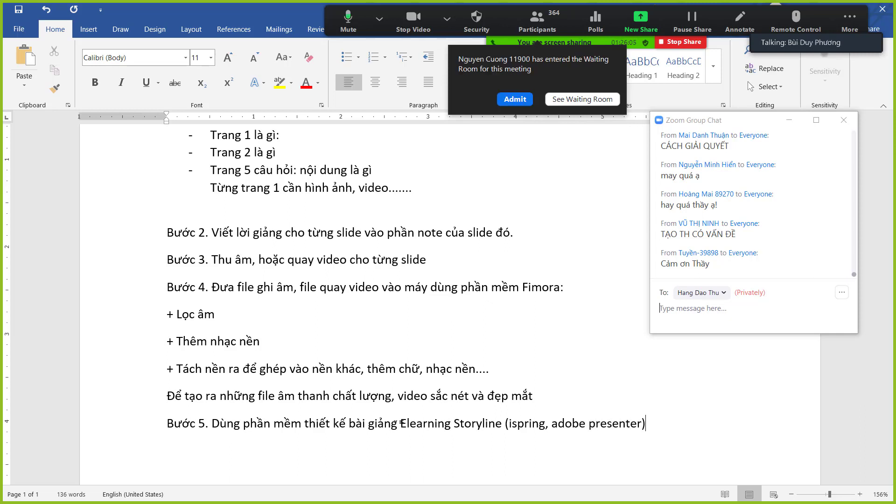
Complete the Bước 5 line with "để đưa nội dung kia vào, thiết kế thêm câu hỏi trắc nghiệm. Xuất ra.".
text( để đưa n)
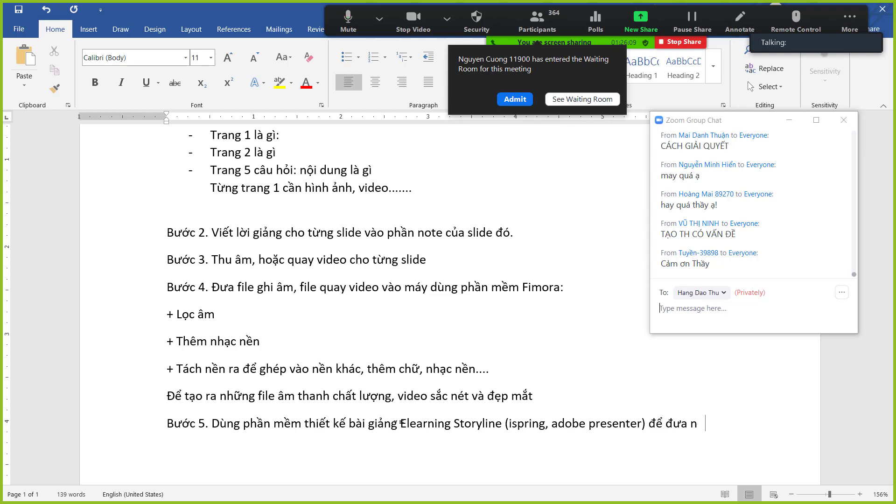
text(ội dung kia và)
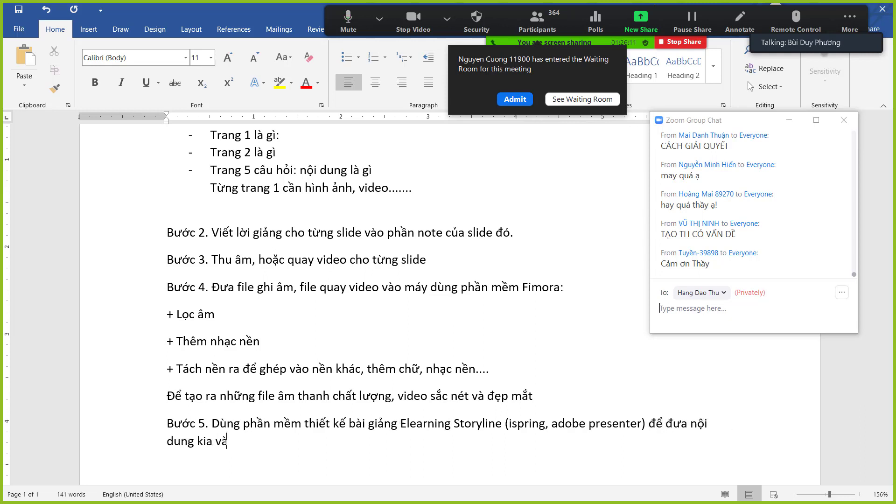
text(o, thiết kế thêm câu)
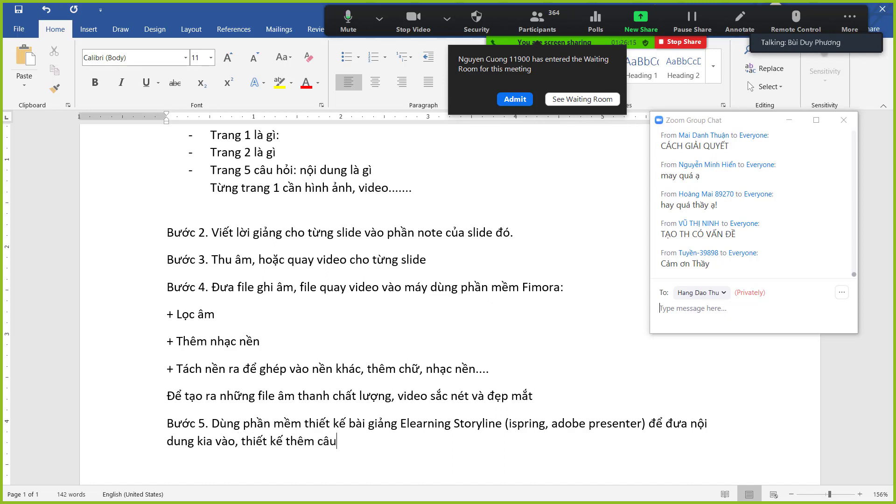
text( hỏi tra)
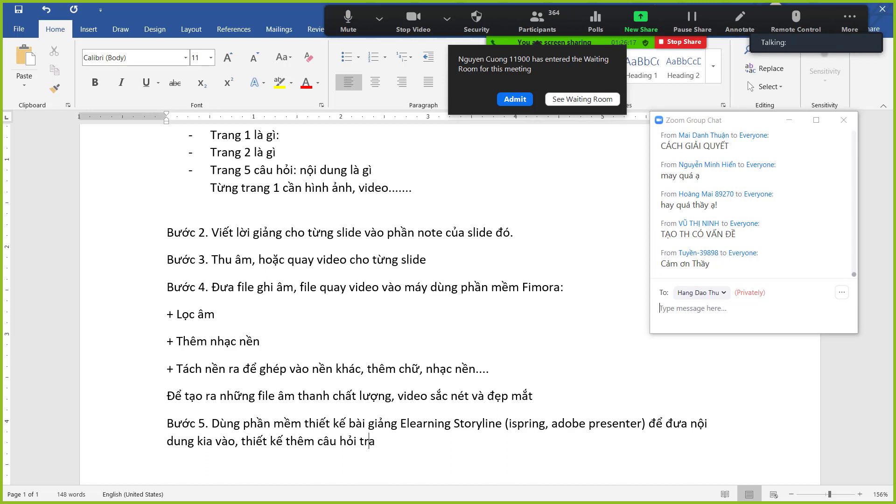
text(c nghiệm)
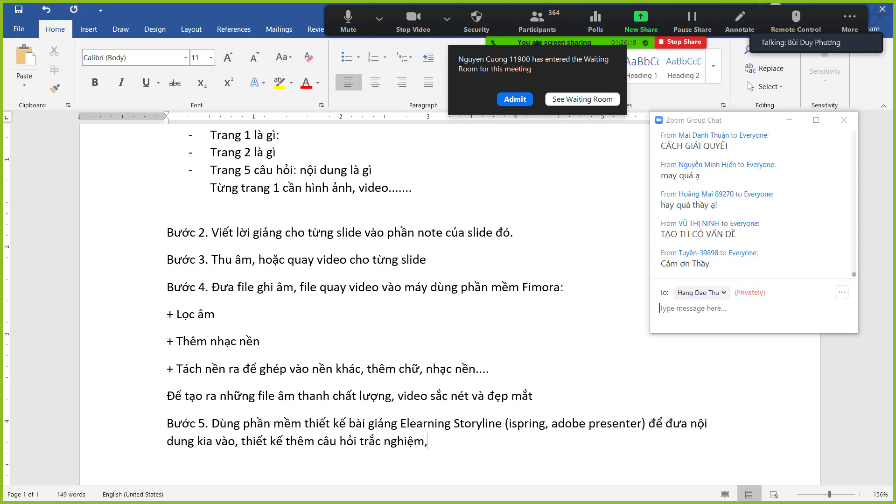
text(,)
key(BackSpace)
text(. Xuất ra.)
key(Return)
text(1)
click(447, 19)
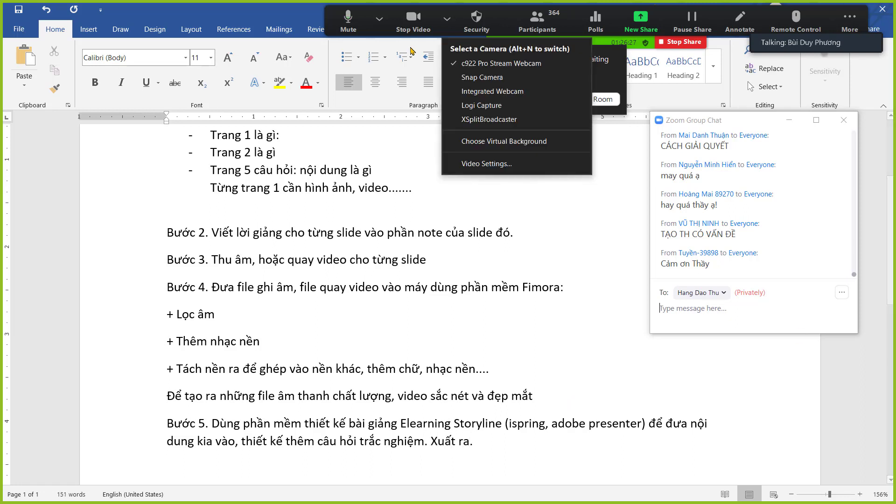
key(Escape)
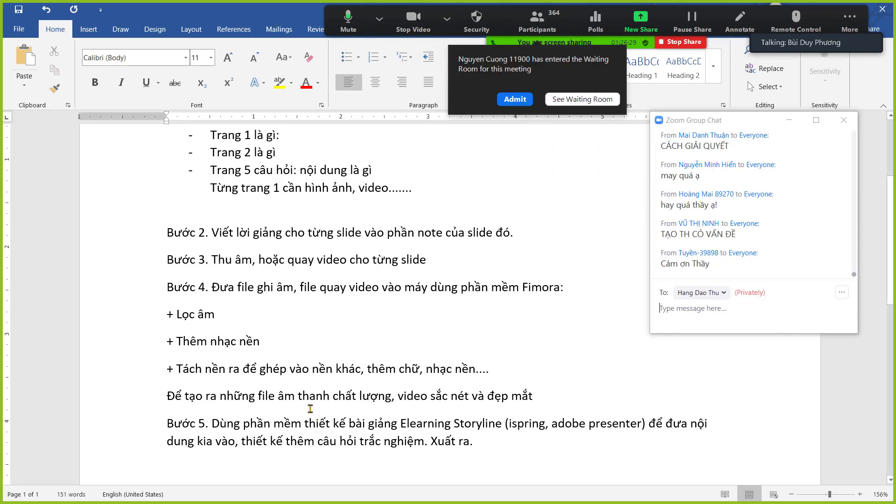
Review the whole outline from the title to Bước 5, highlighting the Bước 3 and Bước 4 lines along the way.
scroll(305, 384, up, 3)
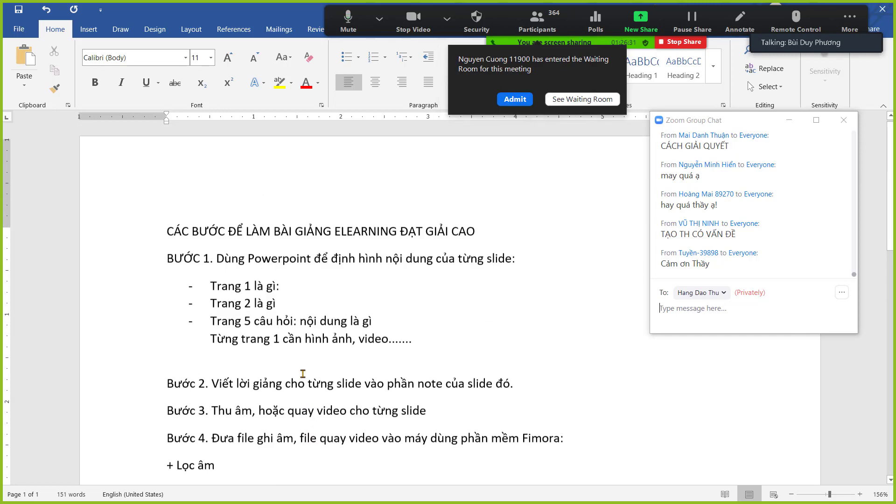
scroll(305, 384, down, 5)
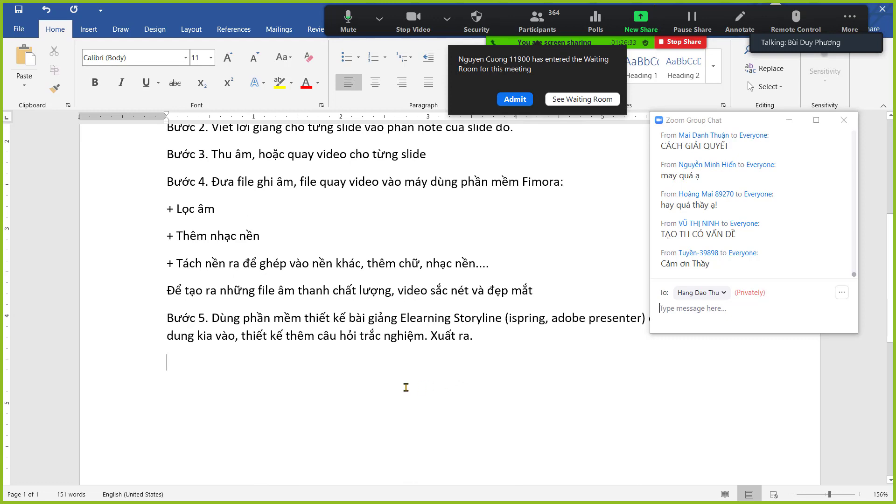
scroll(402, 385, up, 4)
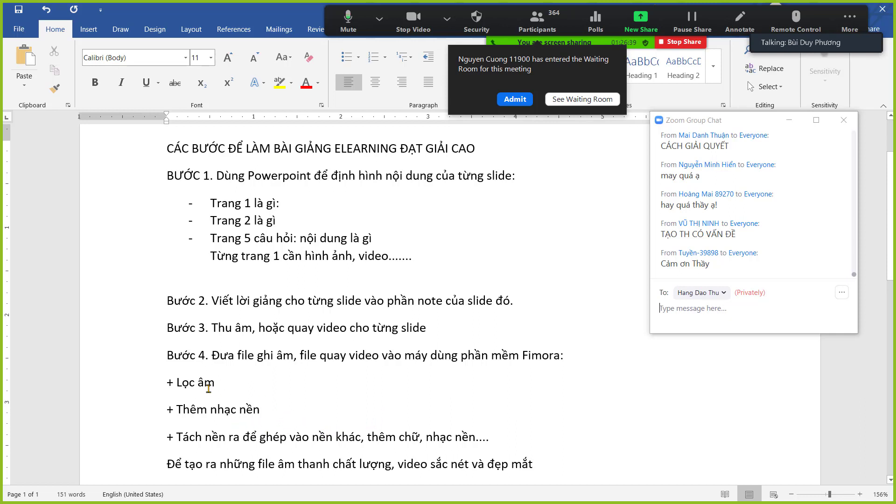
drag(212, 363, 297, 386)
click(208, 321)
click(115, 341)
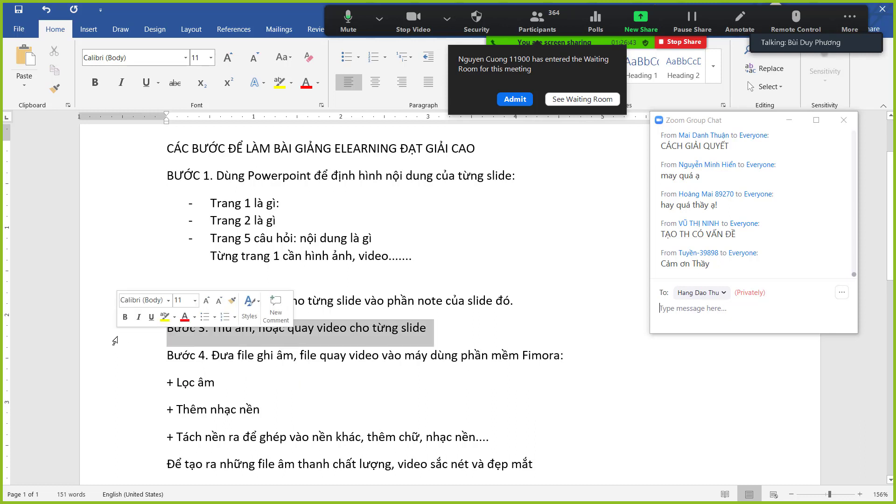
click(117, 369)
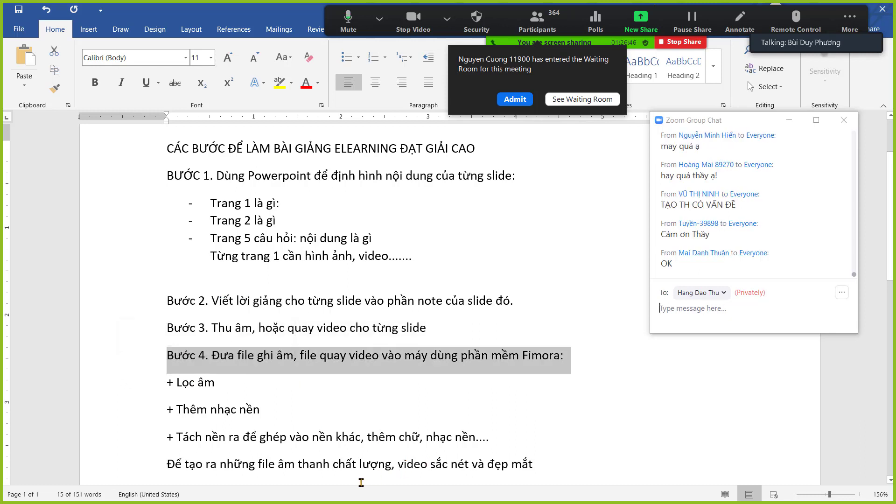
click(311, 460)
scroll(298, 420, down, 3)
click(280, 348)
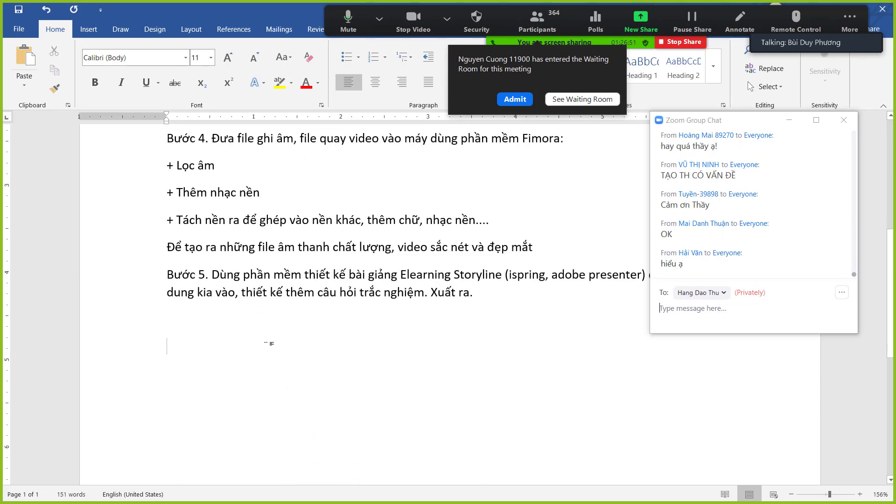
Save the document as "buoi 6 ghi am ghi hinh" in the course folder under Du an 3000 gv, with the other buoi files.
click(524, 302)
key(Return)
key(ctrl+s)
click(368, 302)
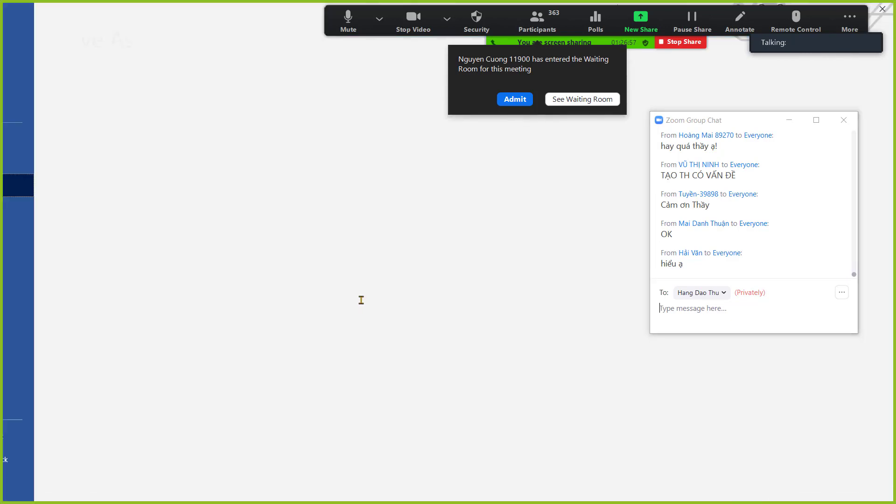
click(371, 200)
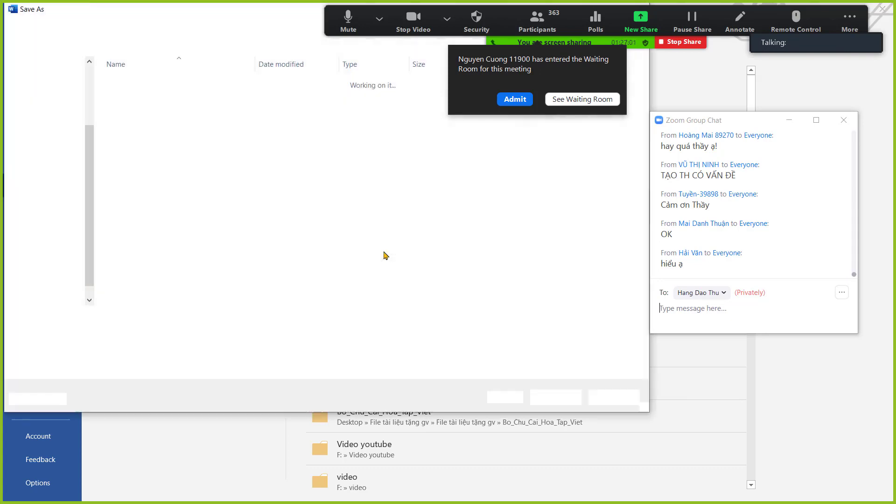
text(buoi )
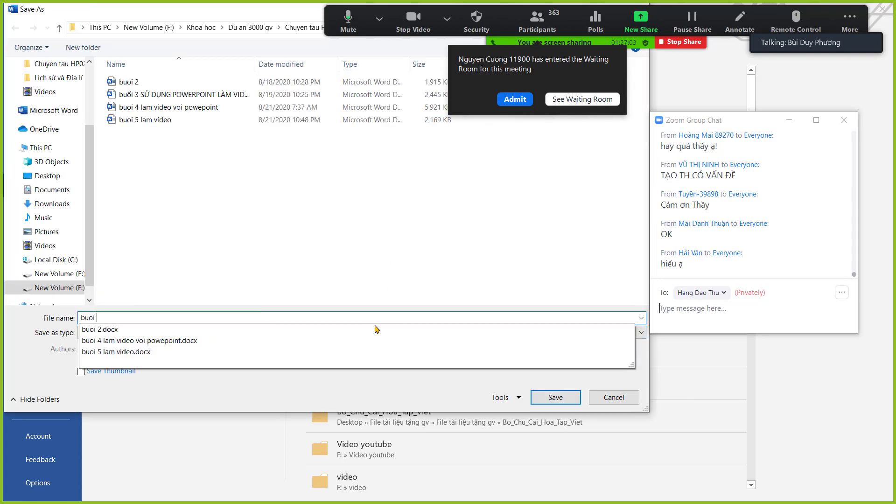
text(6)
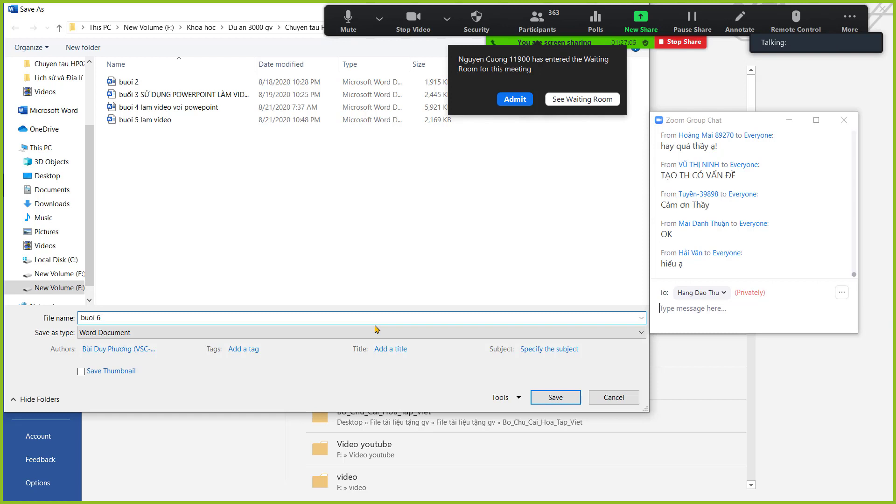
text( ghi ch)
key(BackSpace)
key(BackSpace)
key(BackSpace)
text(am ghi hinh)
key(Return)
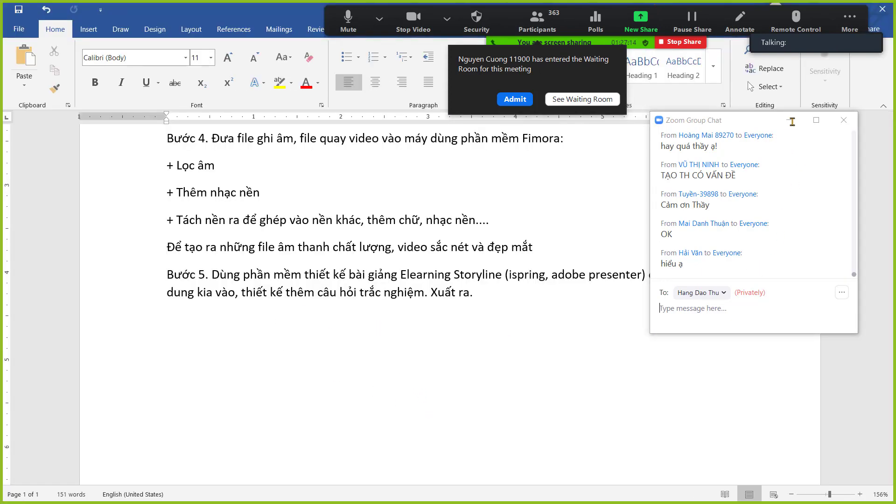
Admit the participant who is in the Zoom meeting's waiting room.
click(321, 395)
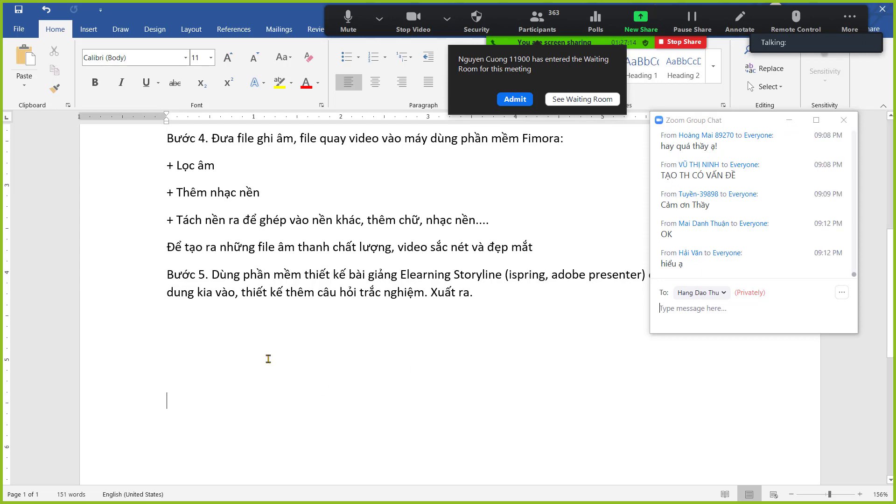
click(258, 340)
key(super+d)
key(super+d)
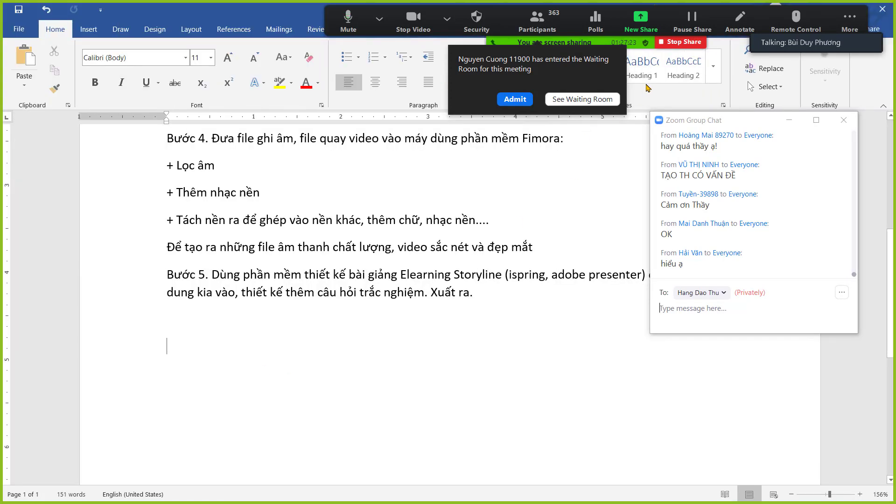
click(514, 103)
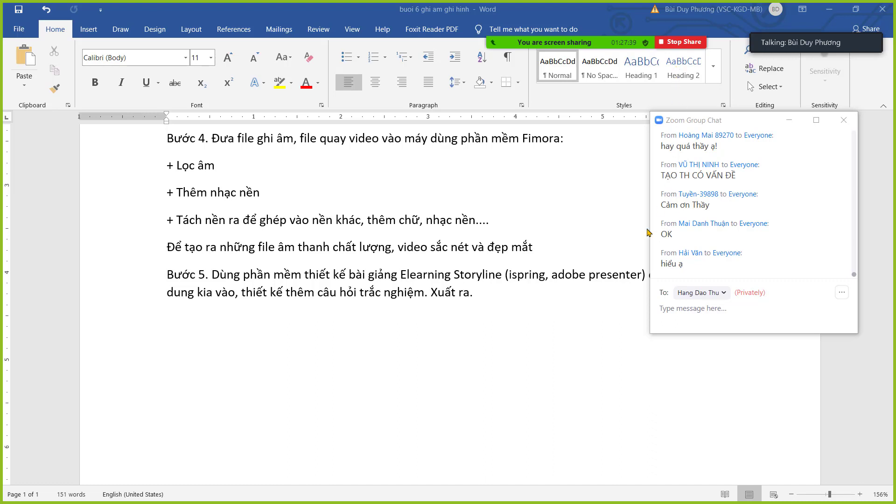
Add the break notice "Giải lao 21: 18 quay lại" on a new line below Bước 5.
click(510, 313)
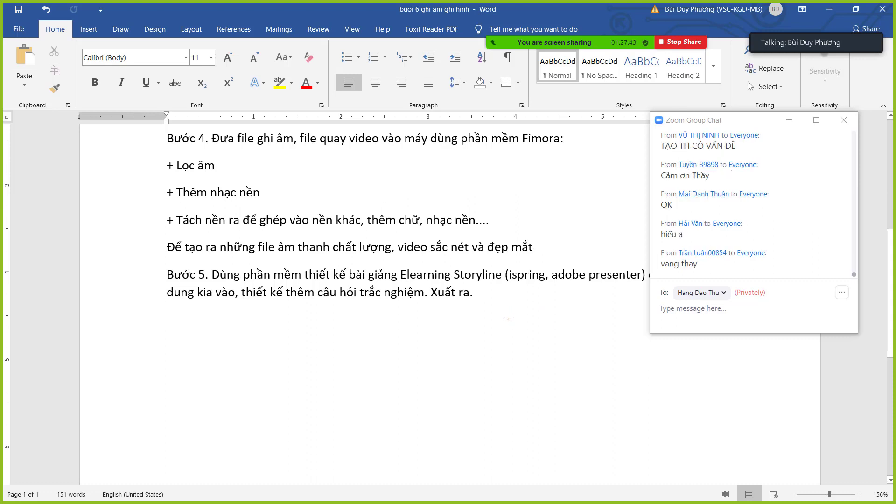
text(2)
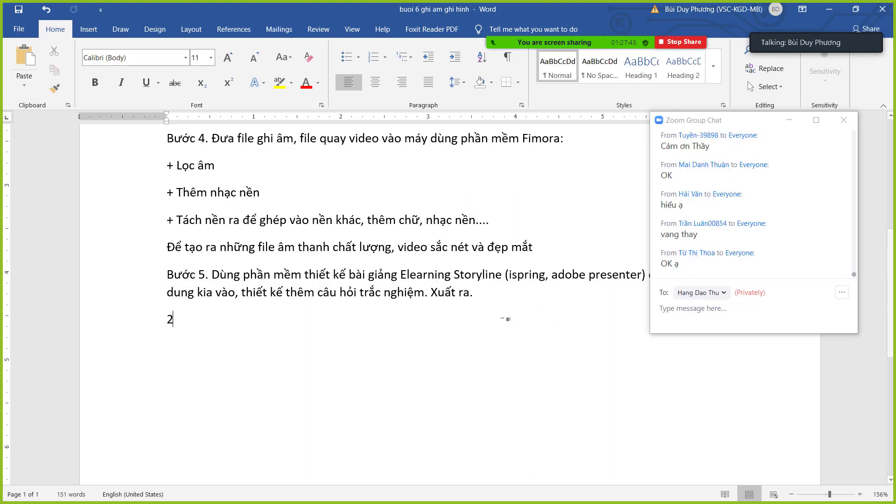
text(1: 19)
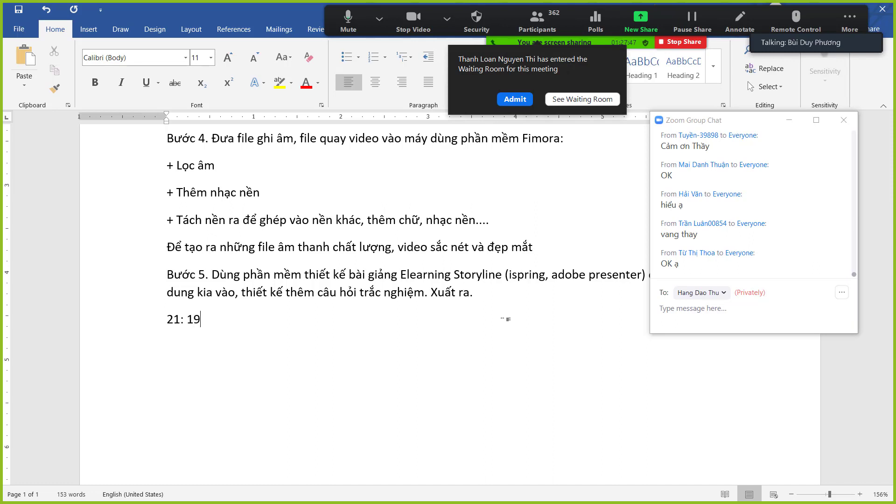
key(BackSpace)
text(8 quay lại)
click(167, 319)
text(Giải lao)
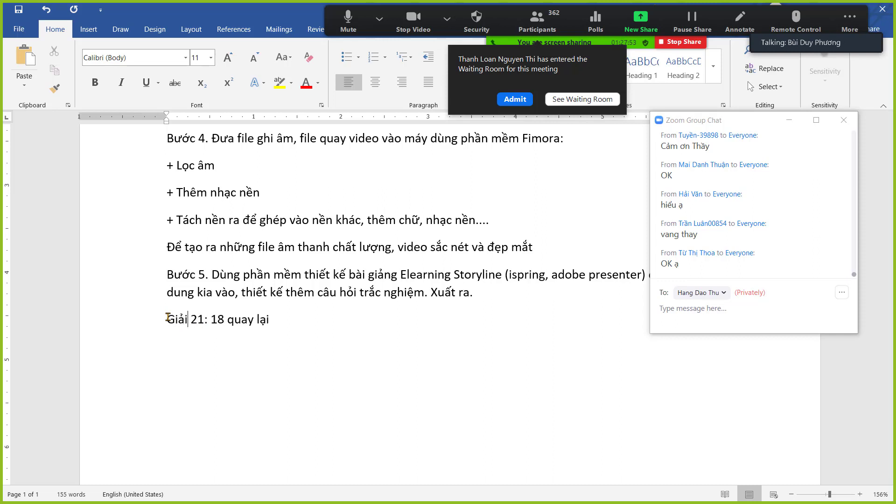
Make the "Giải lao 21: 18 quay lại" line bold and enlarge its font to 48 pt.
click(83, 320)
click(90, 298)
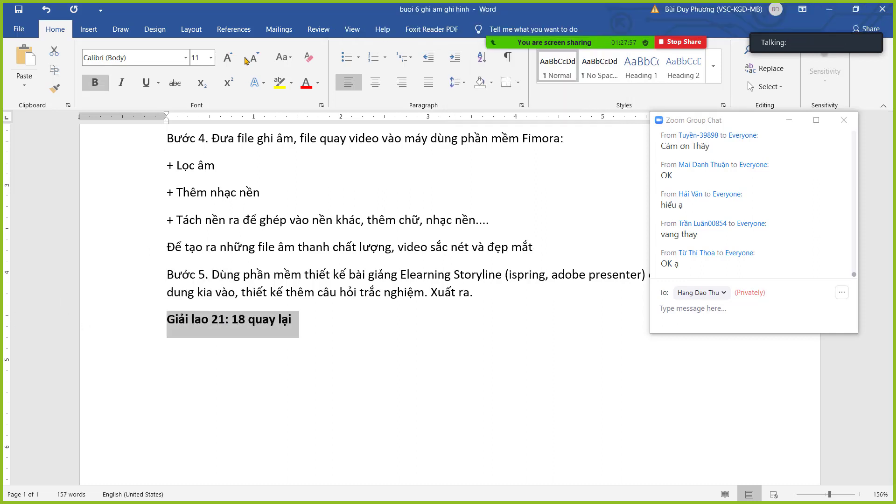
click(226, 63)
click(226, 64)
click(226, 64)
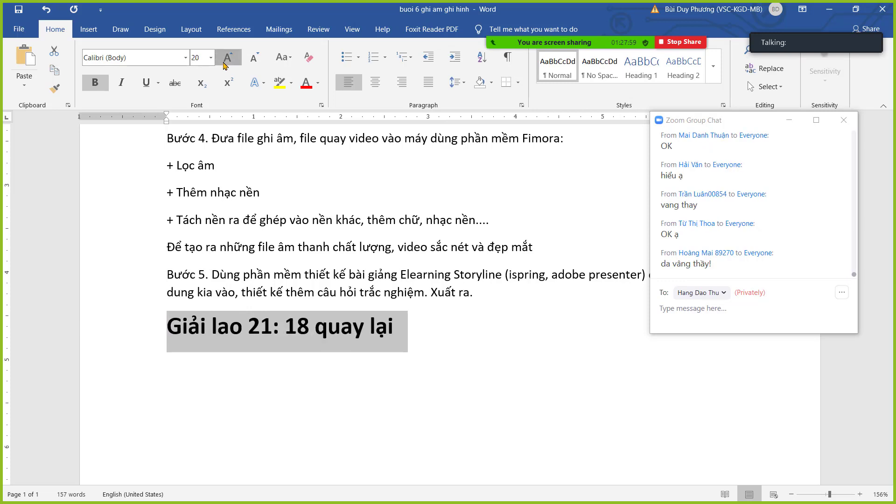
click(226, 65)
click(225, 66)
click(226, 64)
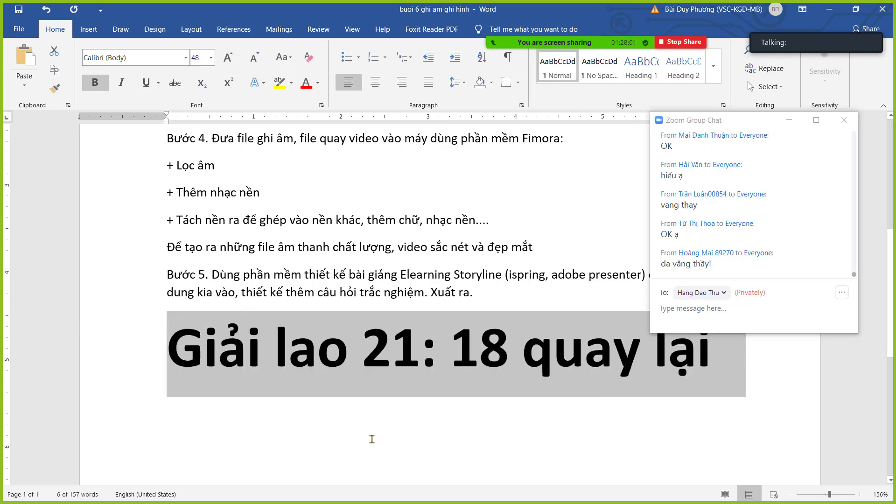
click(465, 438)
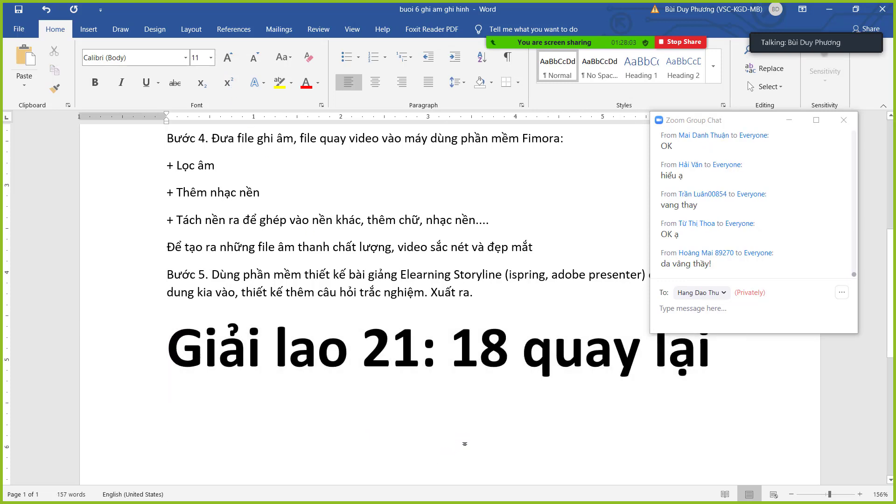
scroll(470, 443, up, 8)
scroll(470, 443, down, 7)
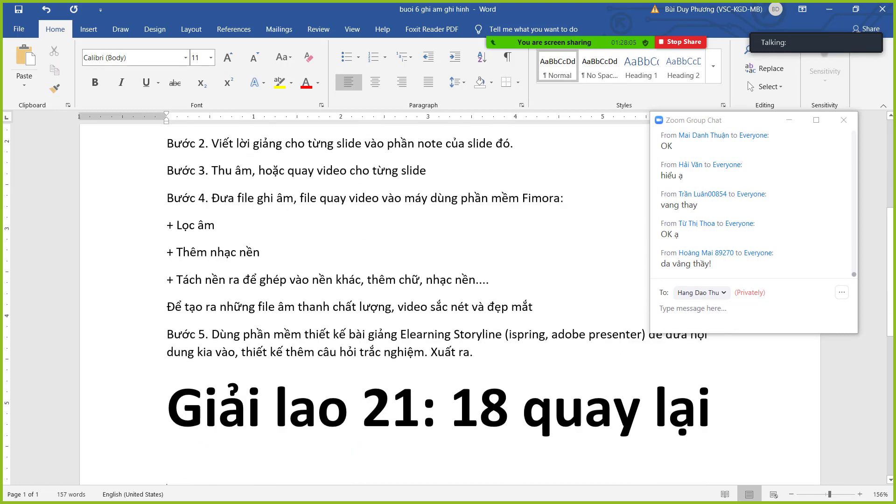
Mute the microphone and turn off the camera video in the Zoom meeting for the break.
mouse_move(606, 42)
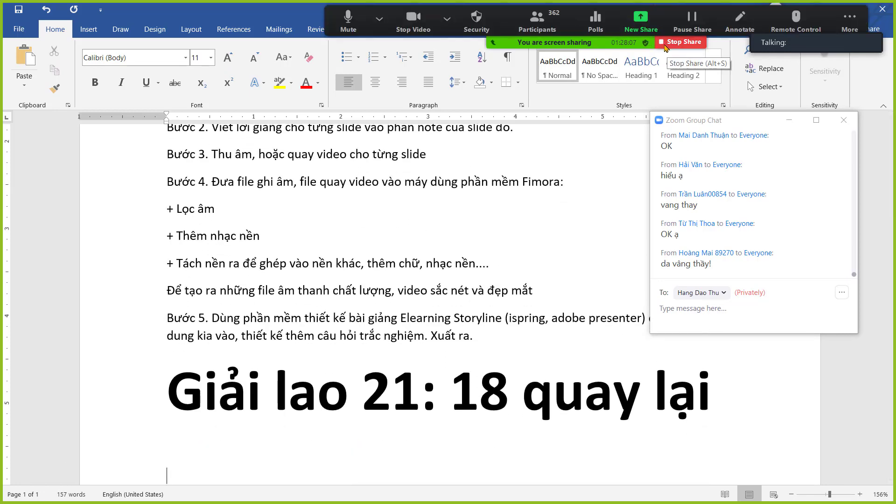
click(447, 19)
click(447, 19)
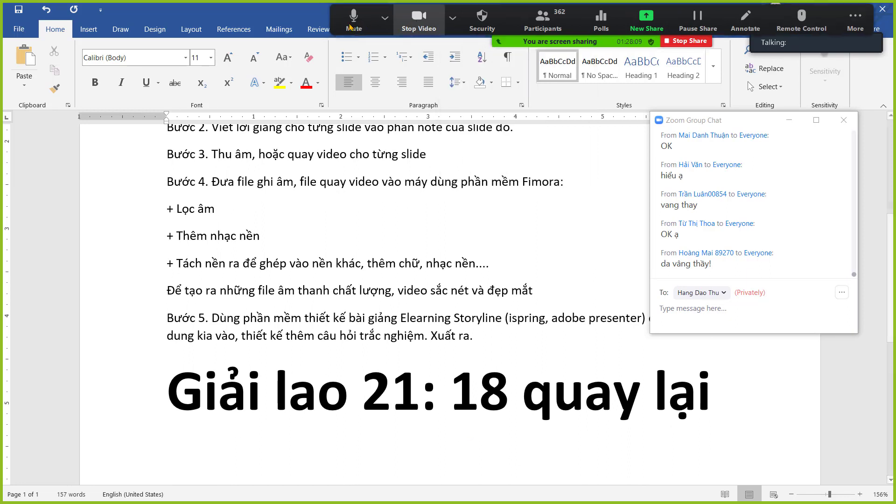
click(354, 16)
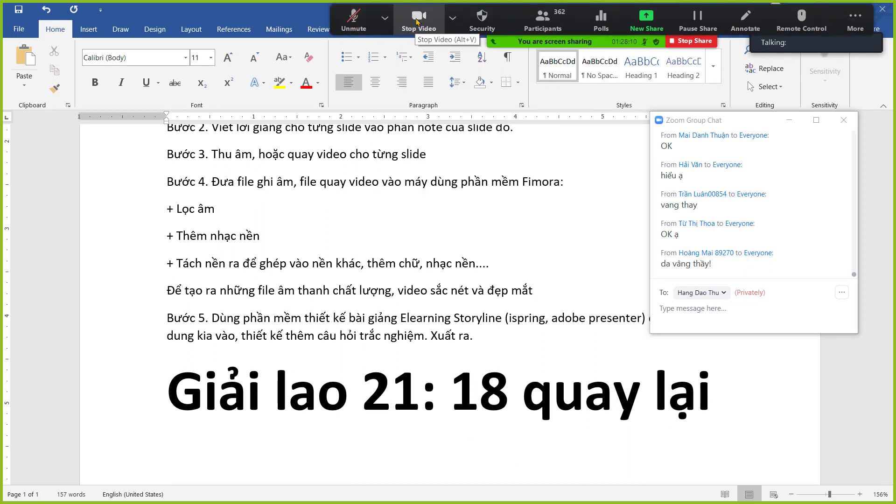
click(417, 21)
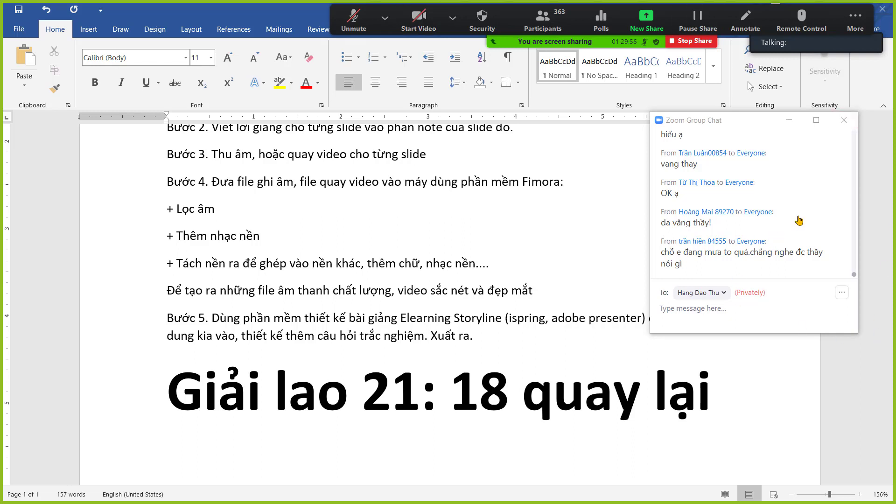
Read through the earlier participant messages in the Zoom group chat, back to about 08:13 PM and forward again to 08:28 PM.
scroll(858, 265, up, 3)
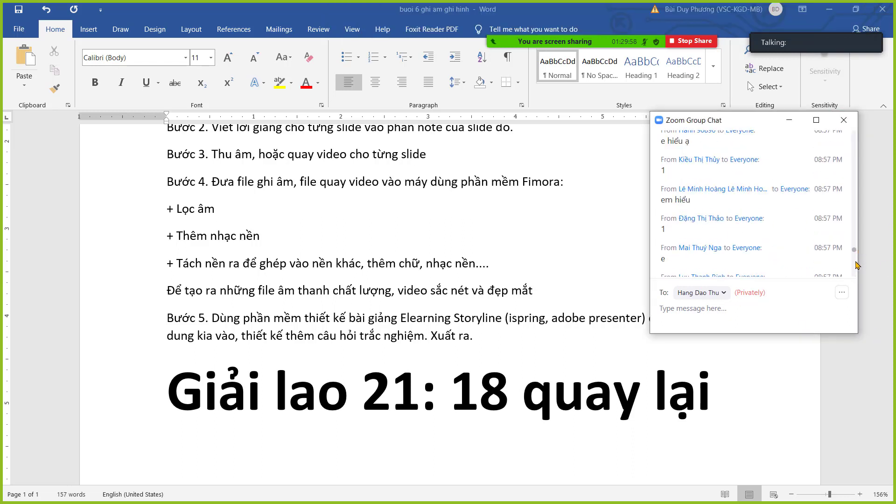
drag(856, 248, 857, 200)
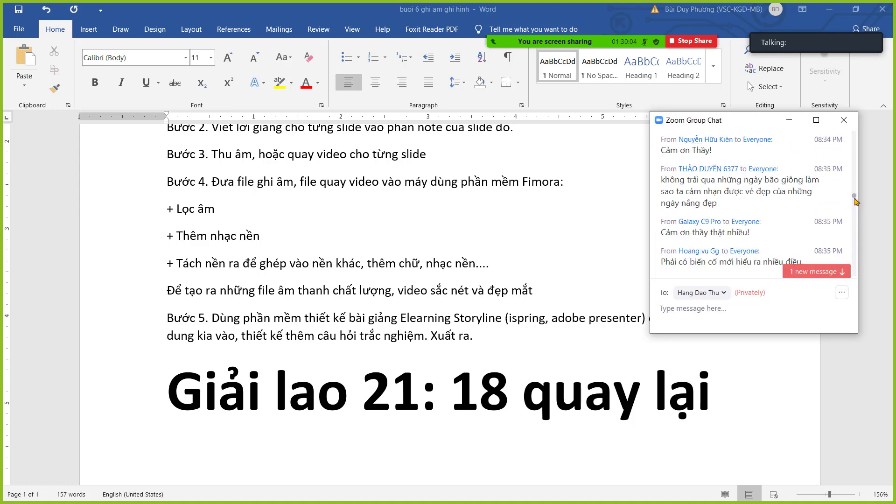
drag(857, 201, 857, 198)
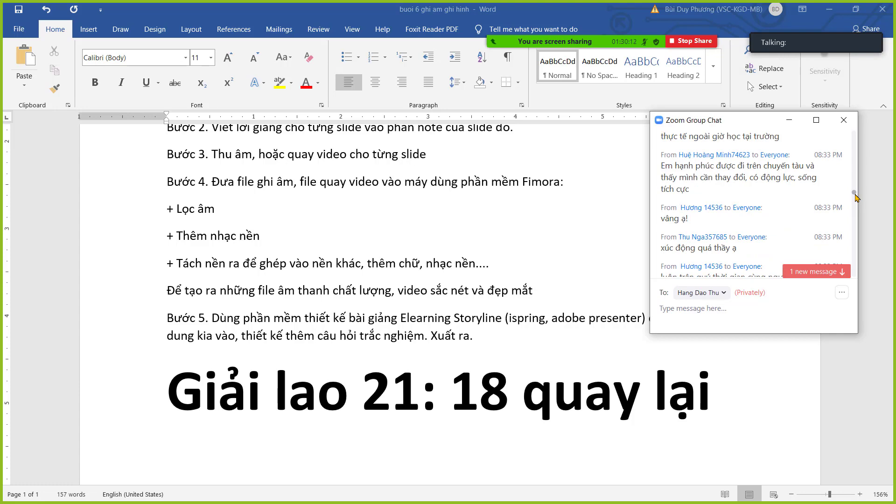
drag(857, 197, 857, 193)
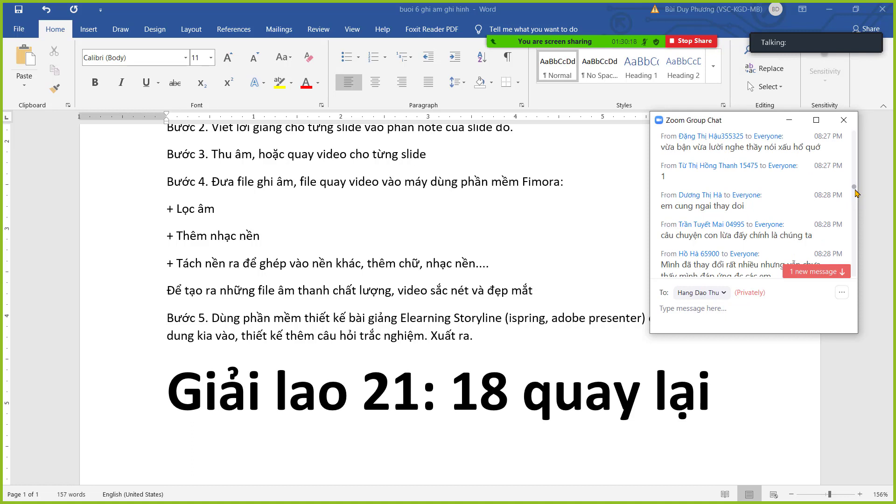
drag(856, 193, 859, 186)
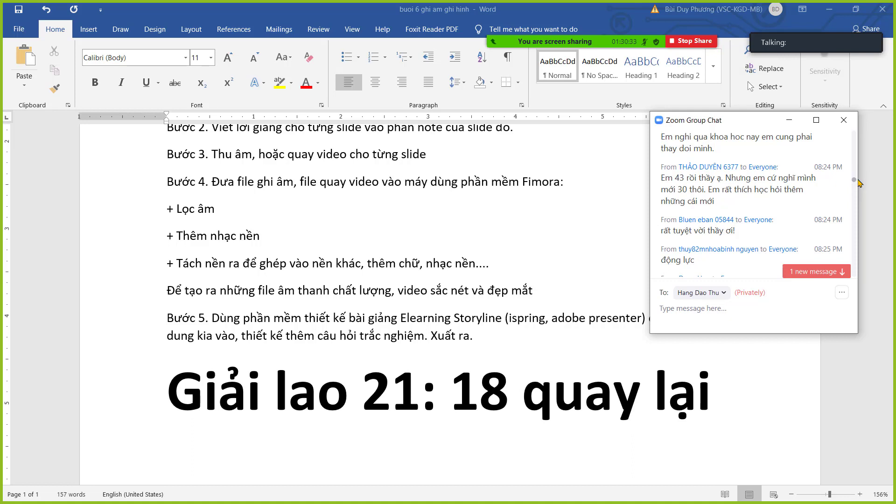
scroll(859, 183, up, 3)
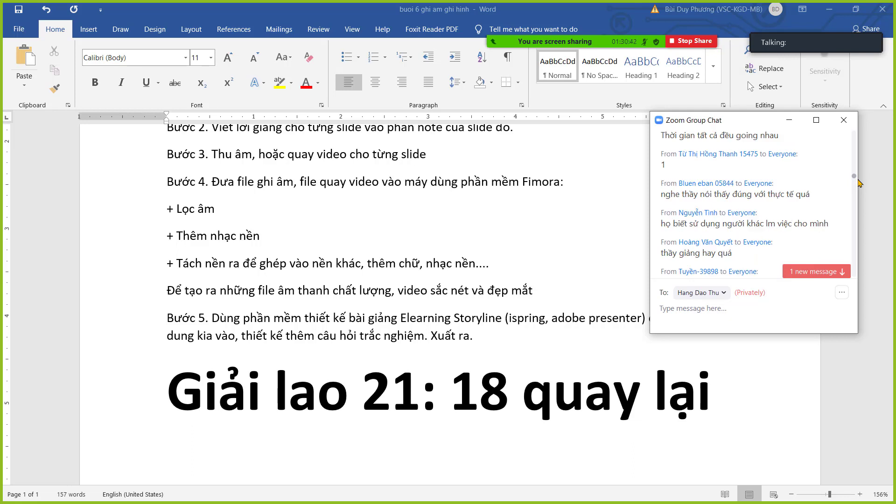
scroll(858, 183, up, 5)
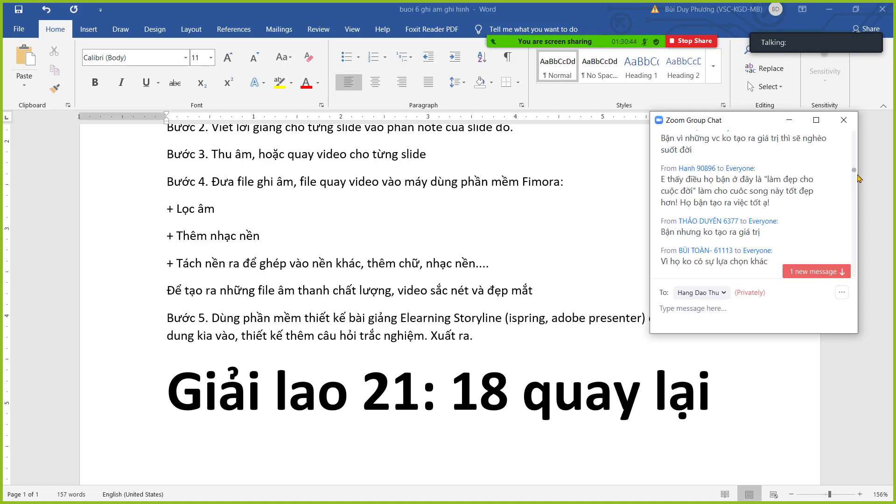
scroll(858, 178, down, 2)
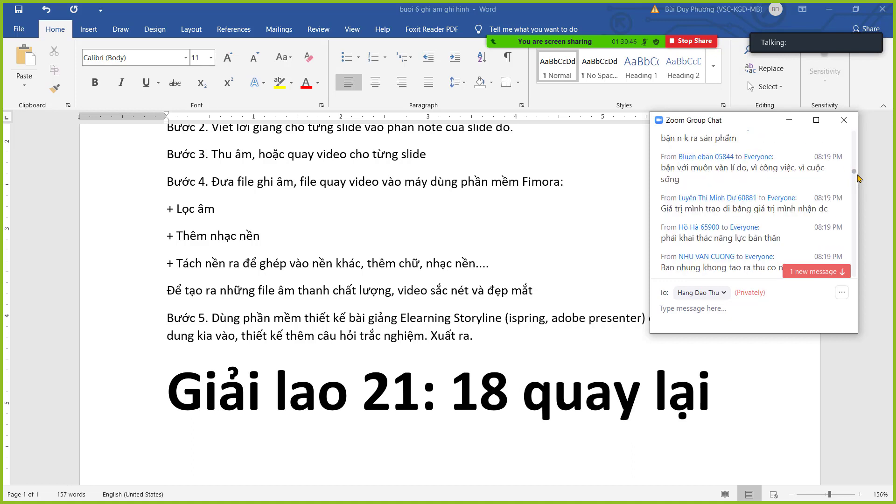
drag(859, 179, 858, 168)
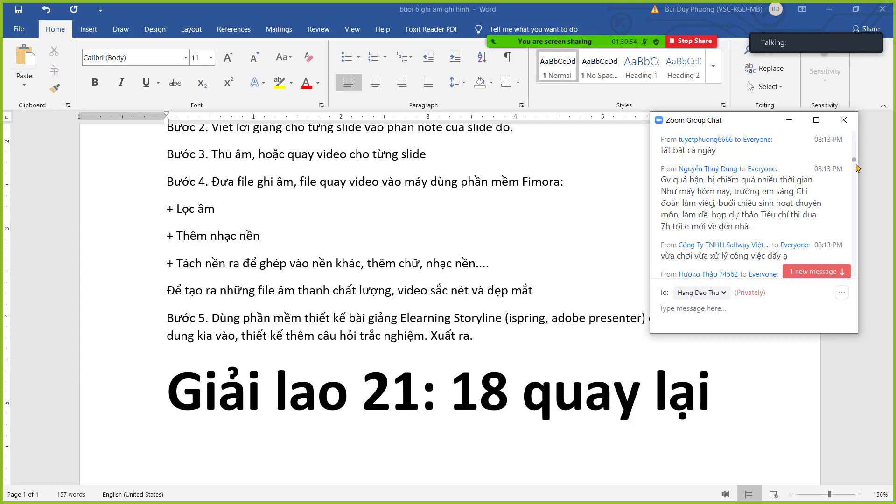
drag(857, 168, 859, 187)
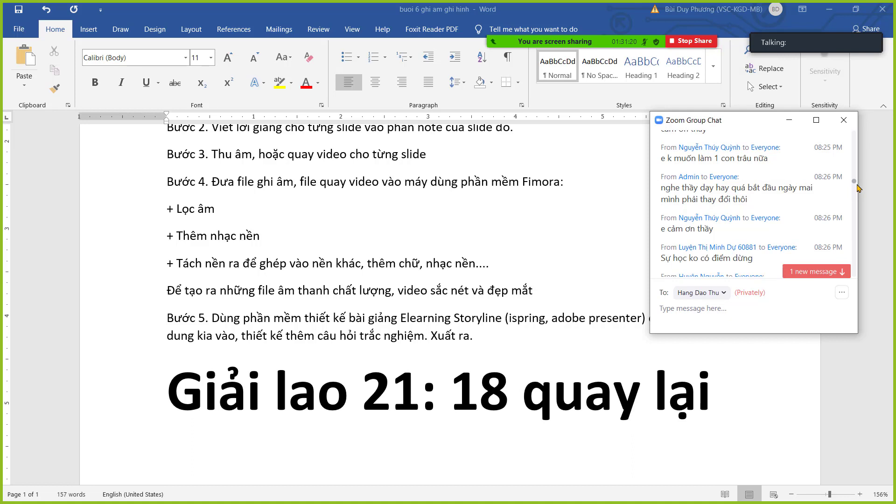
scroll(858, 187, down, 3)
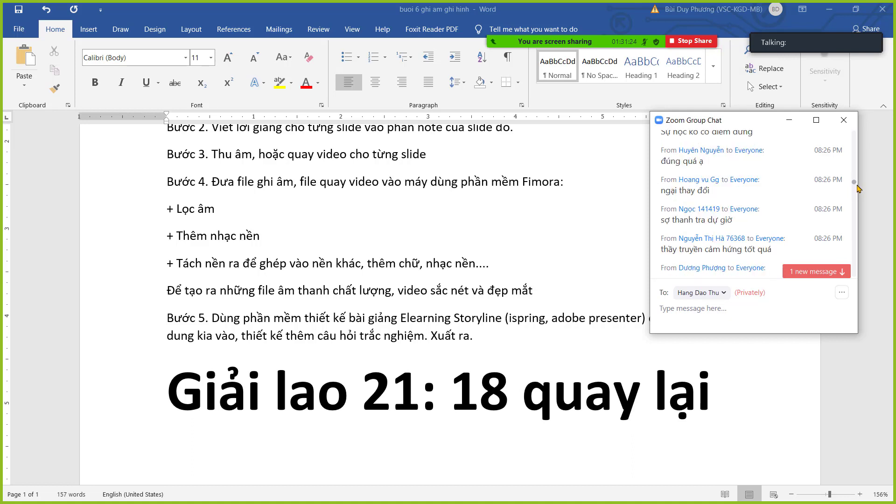
scroll(859, 188, down, 3)
scroll(858, 188, down, 3)
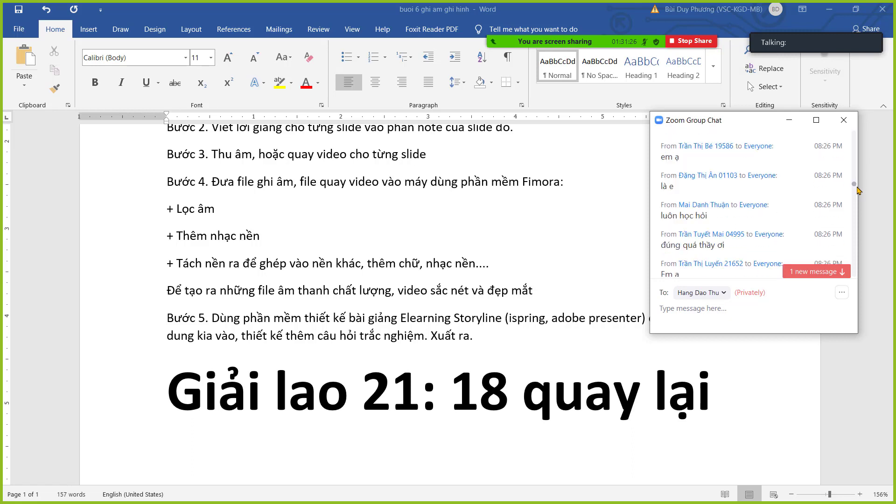
scroll(859, 189, down, 3)
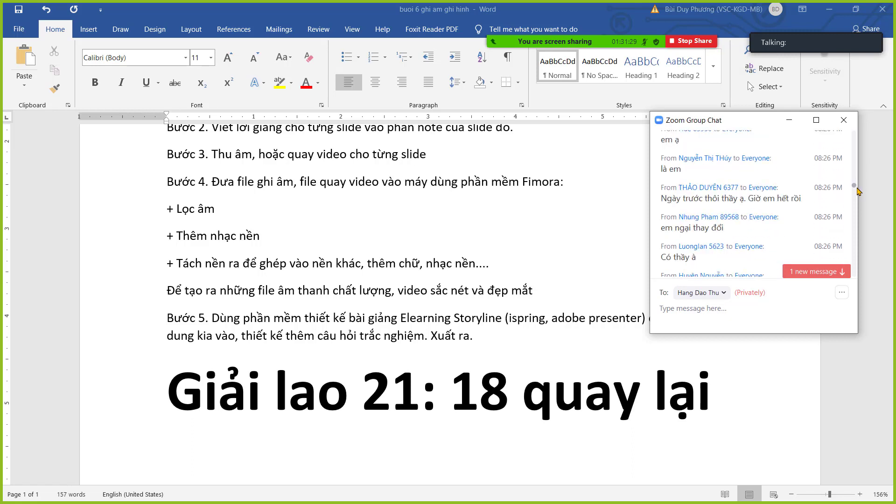
scroll(859, 191, down, 3)
scroll(858, 193, down, 3)
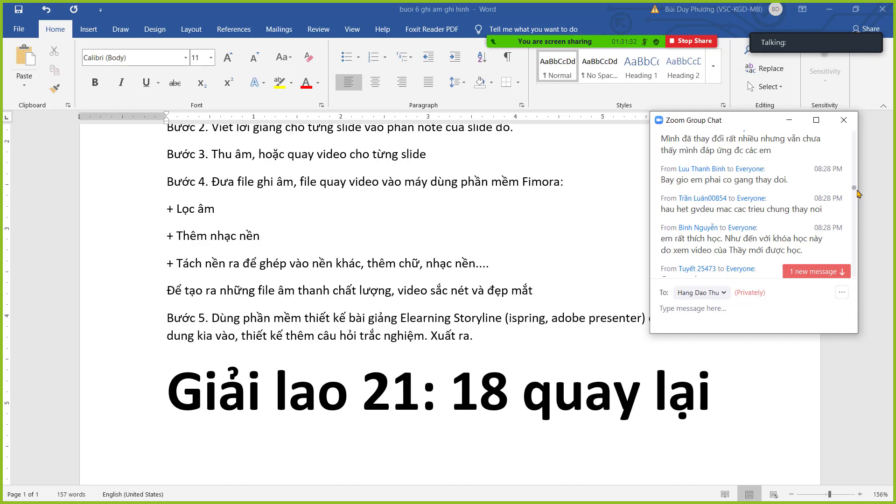
Read through the participants' messages in the Zoom group chat from 08:28 PM forward to 08:39 PM.
scroll(859, 193, down, 3)
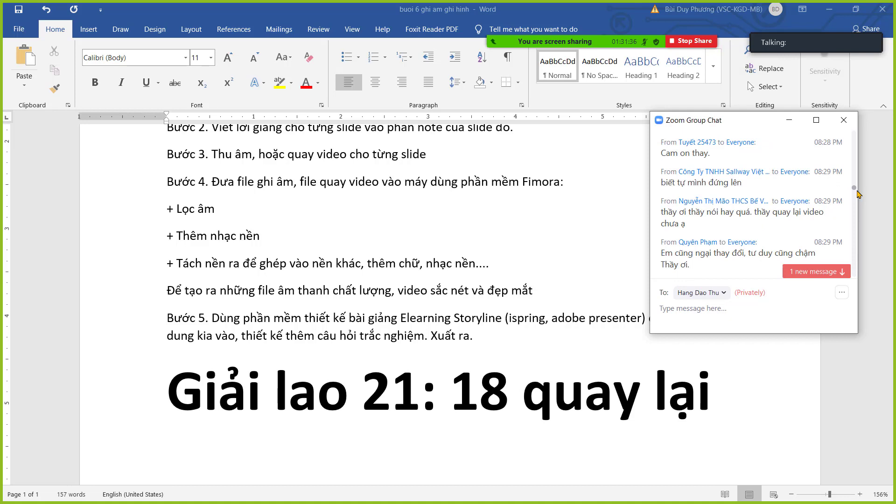
scroll(859, 193, down, 3)
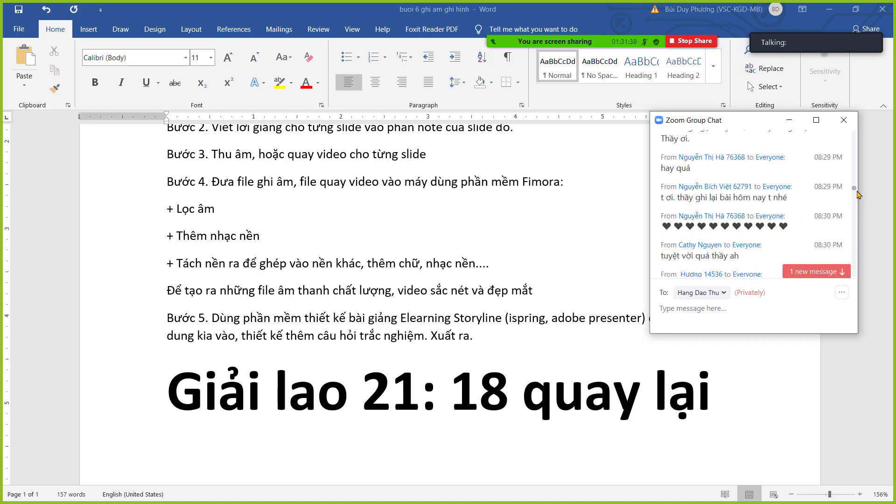
scroll(859, 193, down, 3)
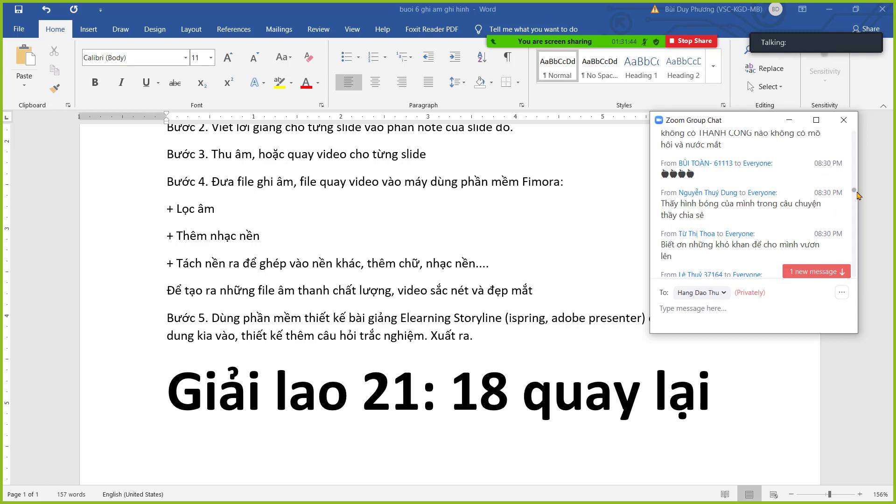
scroll(859, 195, down, 3)
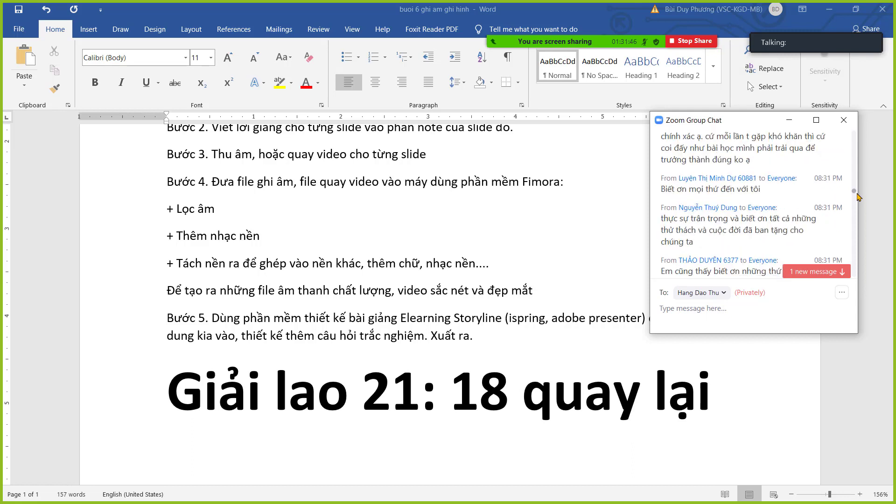
scroll(858, 197, down, 5)
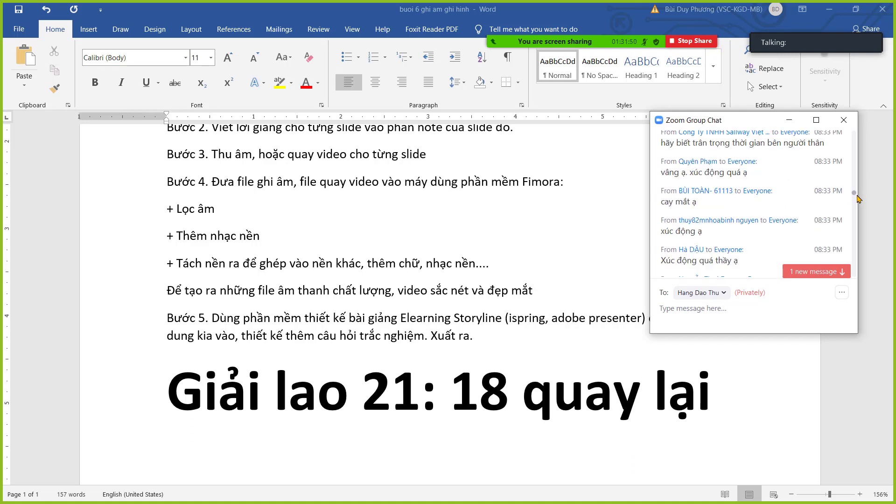
scroll(859, 198, down, 3)
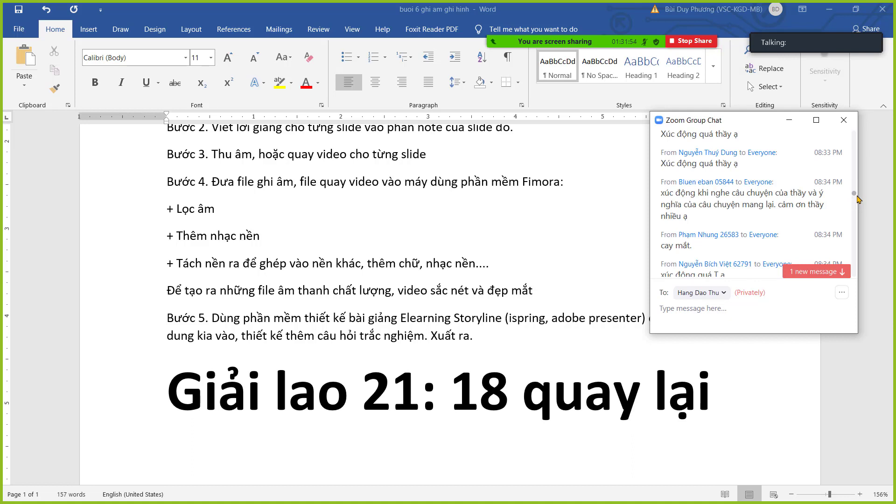
scroll(859, 199, down, 5)
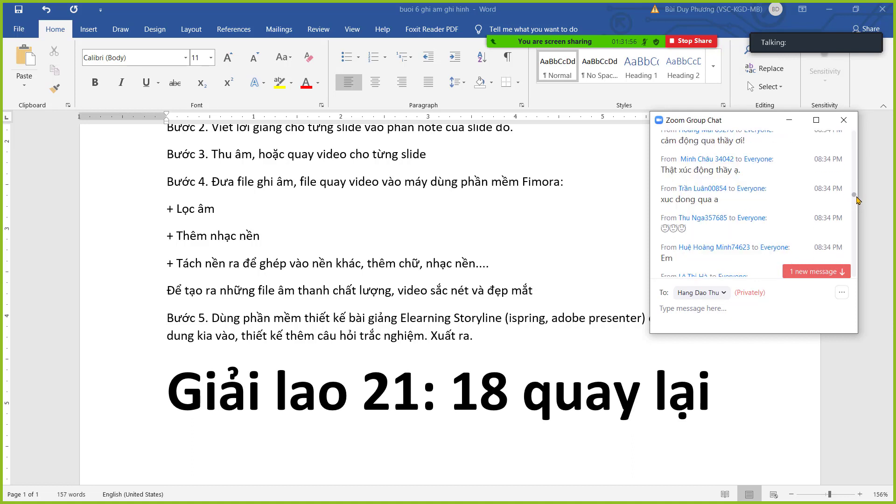
scroll(858, 200, down, 3)
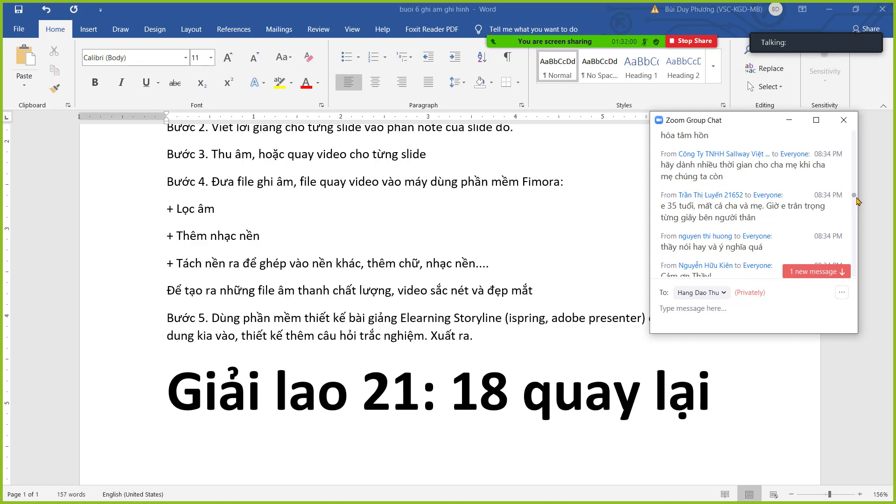
scroll(857, 200, down, 3)
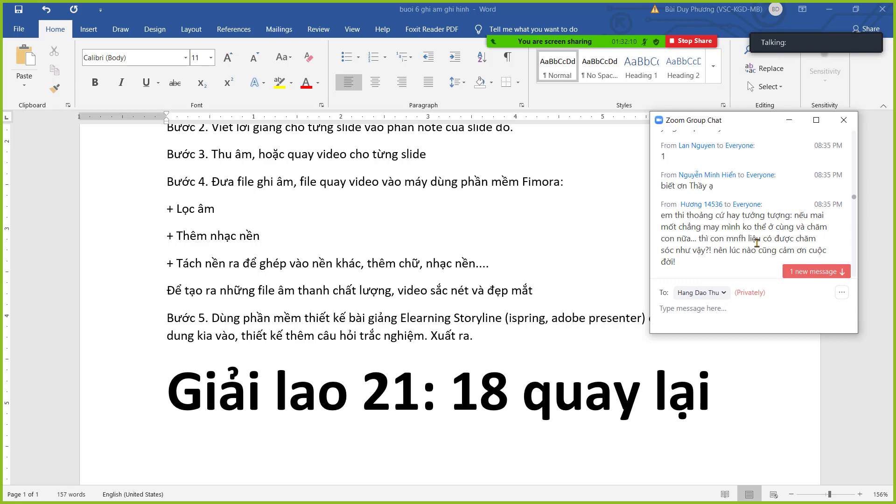
scroll(756, 243, down, 3)
scroll(757, 243, down, 2)
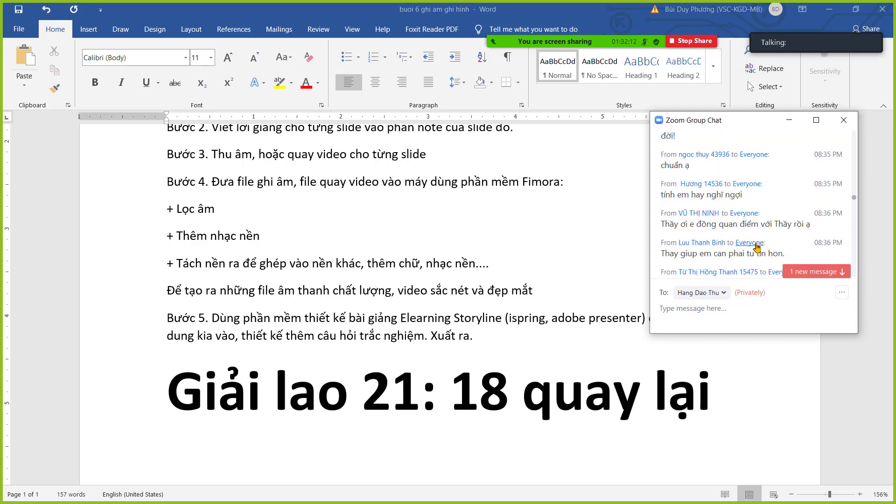
scroll(757, 243, down, 2)
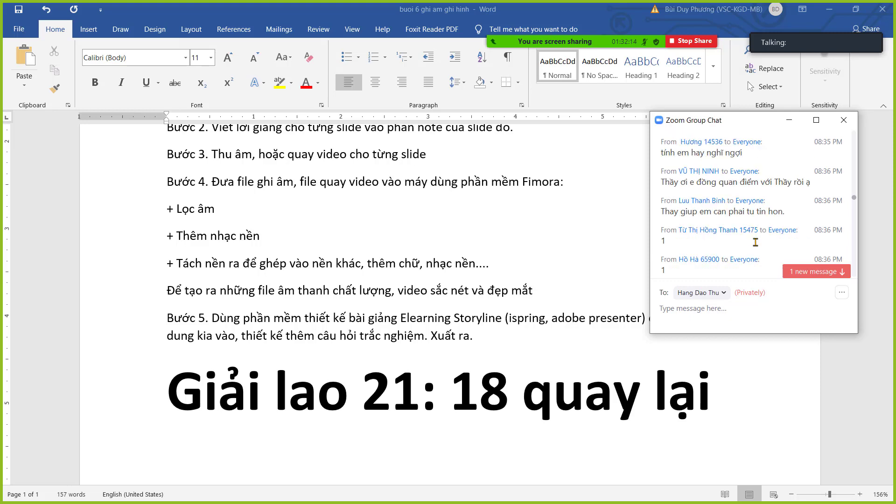
scroll(755, 243, down, 2)
scroll(755, 242, down, 2)
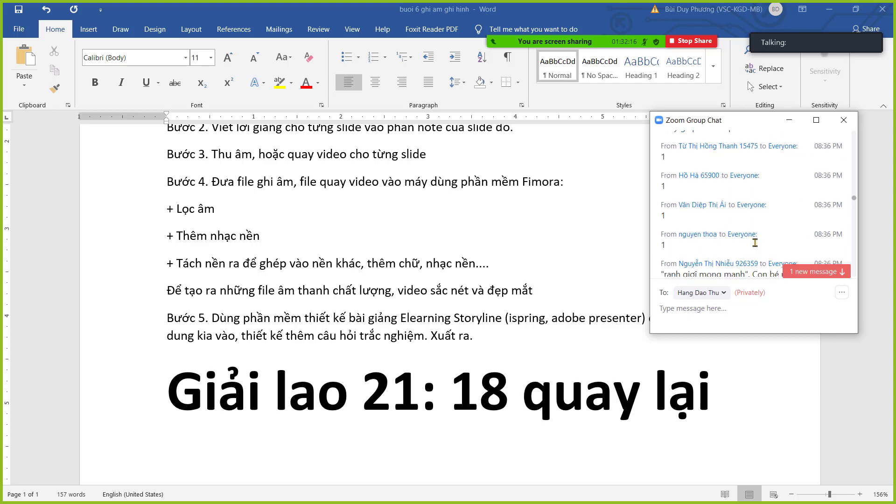
scroll(754, 243, down, 3)
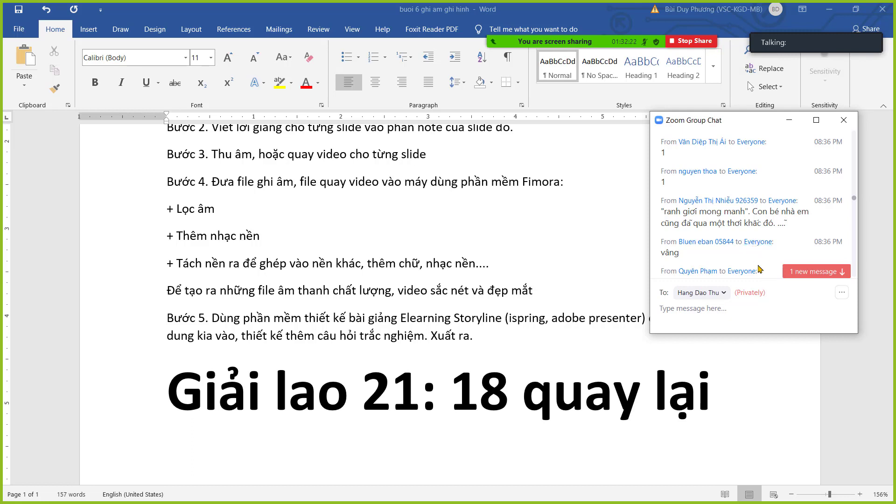
scroll(759, 269, down, 2)
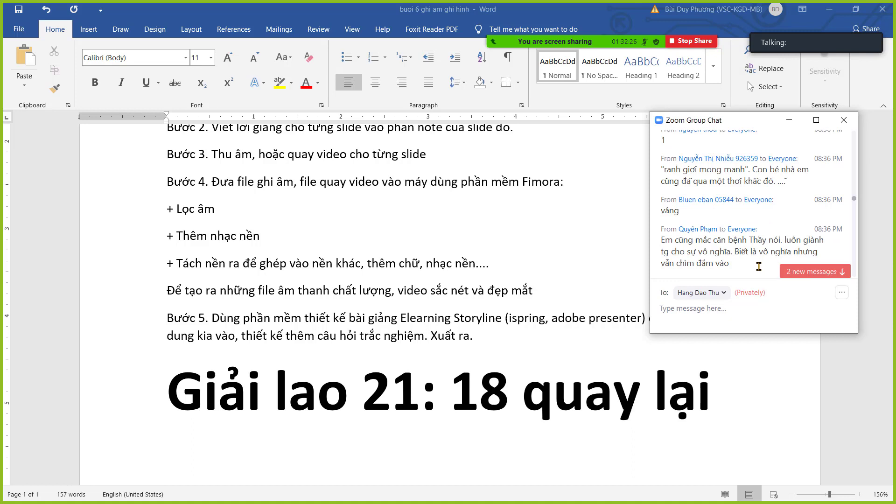
scroll(758, 267, down, 5)
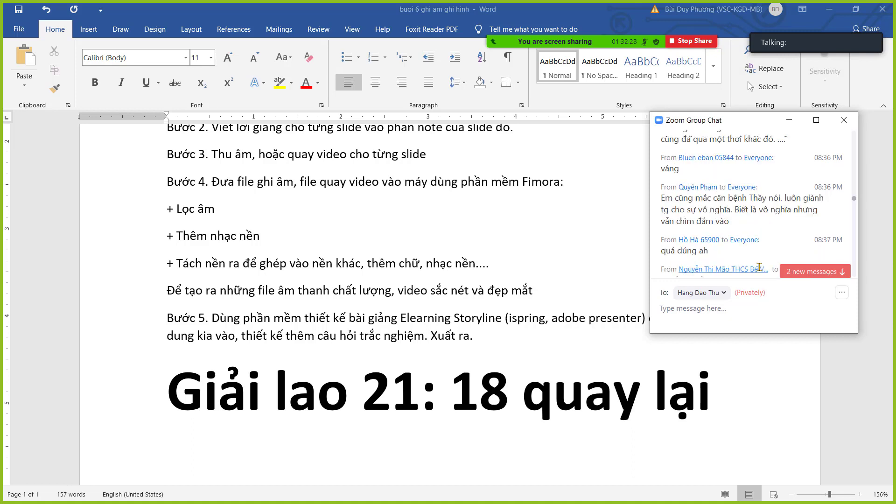
scroll(760, 269, down, 2)
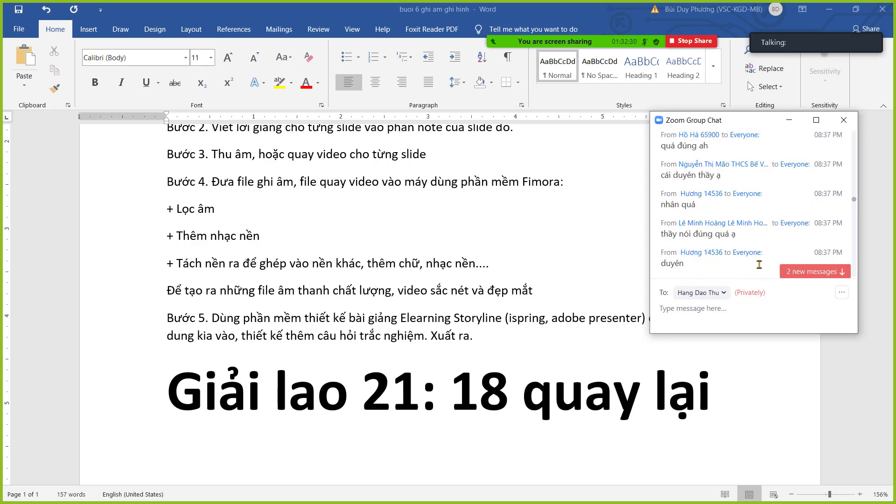
scroll(760, 269, down, 2)
scroll(761, 268, down, 2)
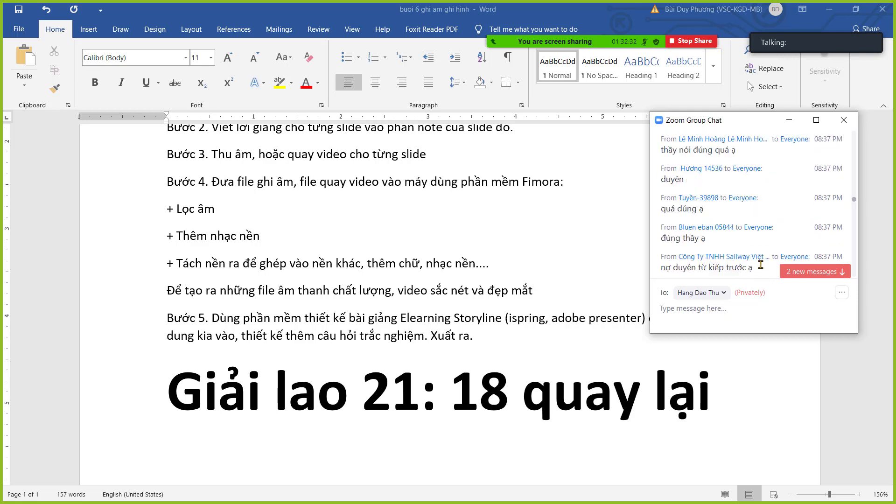
scroll(761, 264, down, 2)
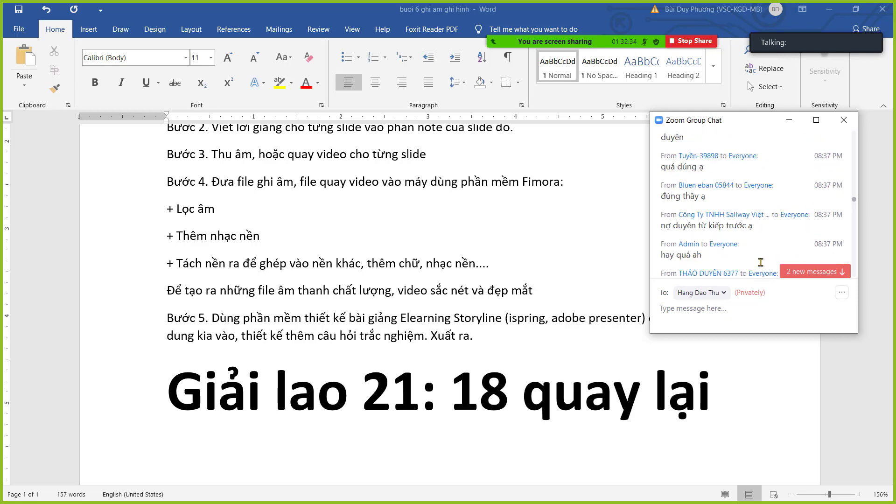
scroll(761, 262, down, 2)
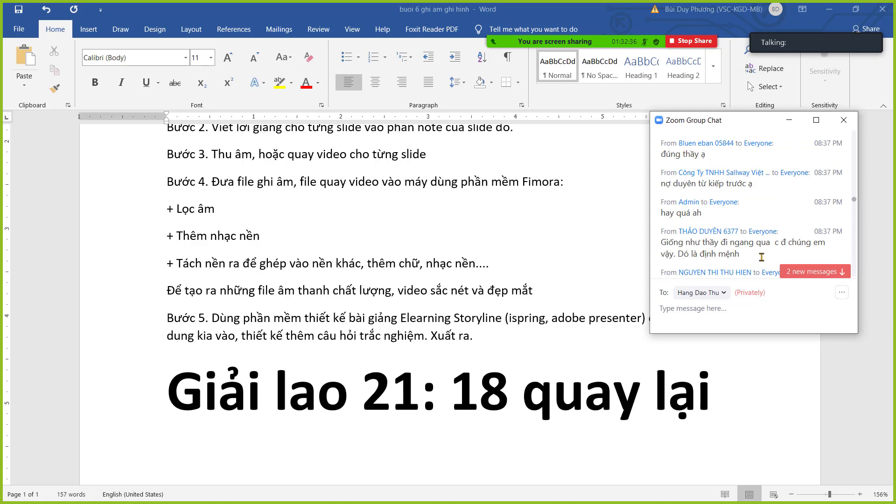
scroll(762, 258, down, 2)
scroll(763, 260, down, 2)
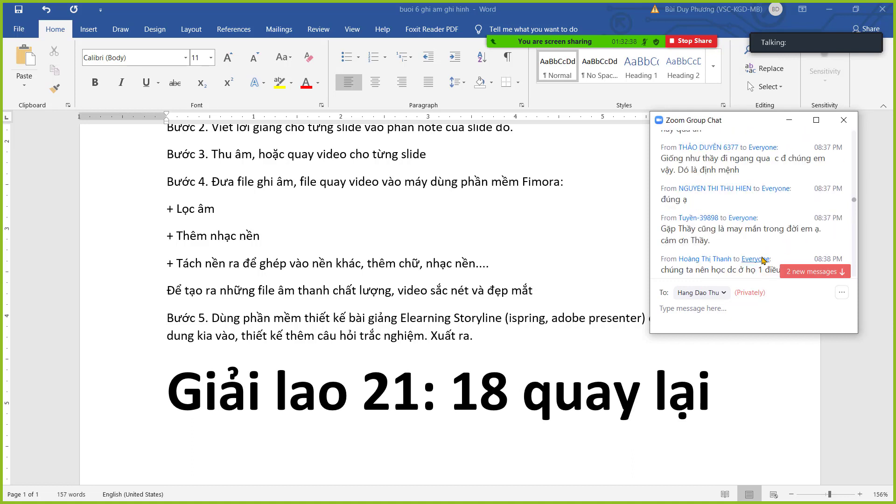
scroll(762, 260, down, 2)
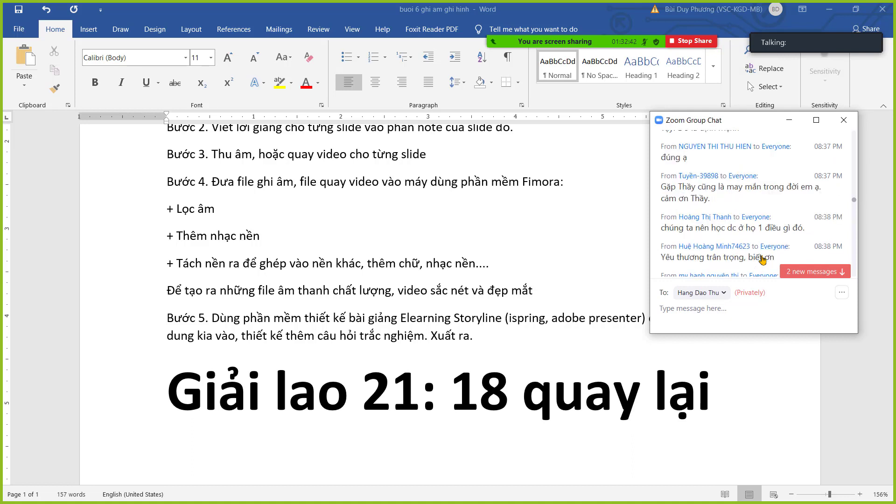
scroll(763, 259, down, 2)
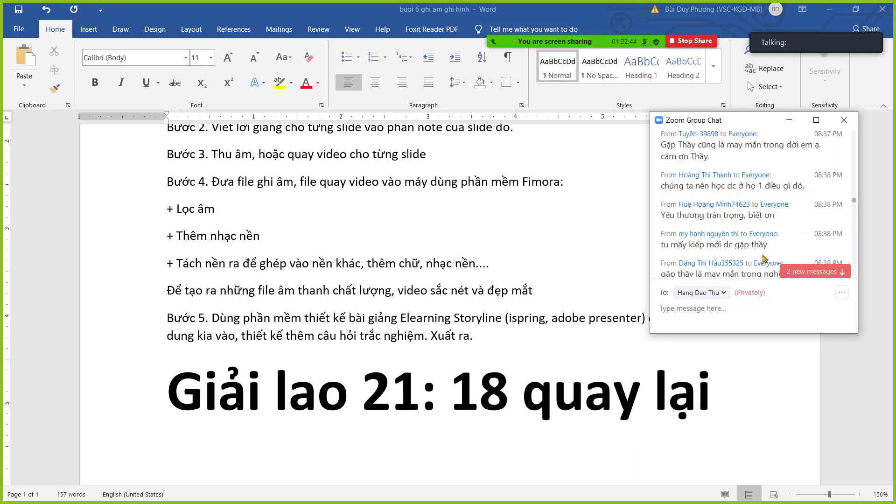
scroll(763, 252, down, 2)
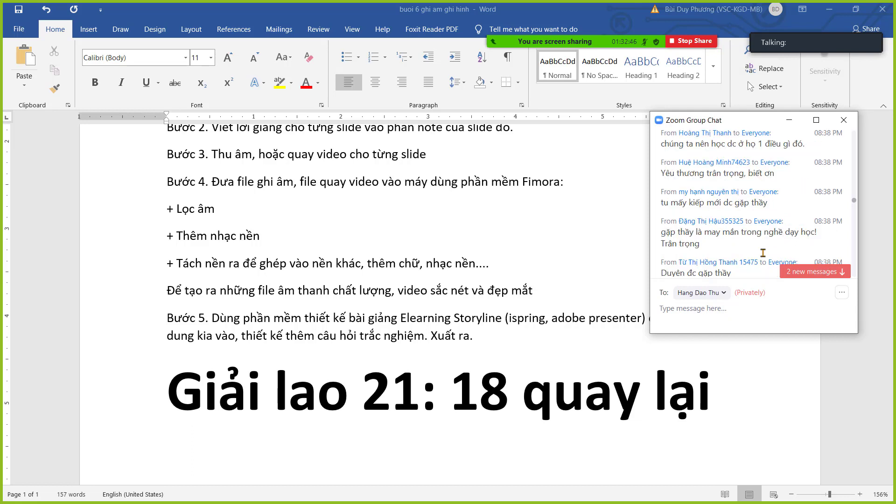
scroll(762, 256, down, 5)
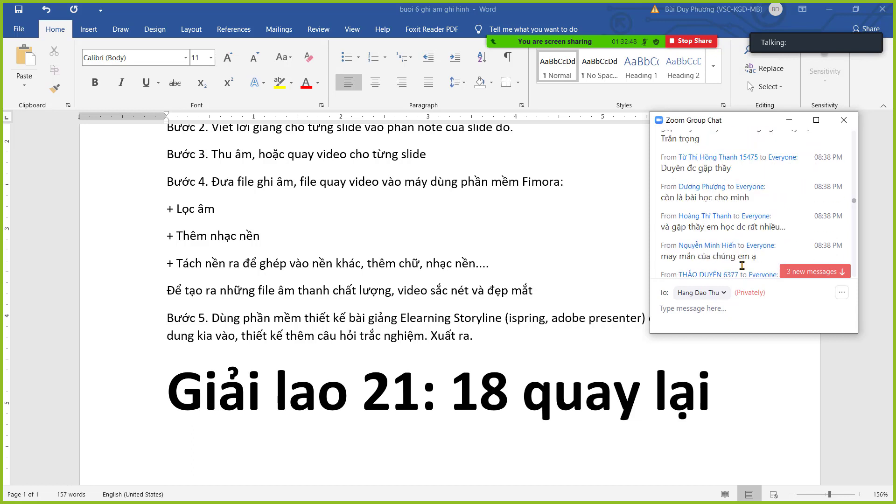
scroll(723, 264, down, 4)
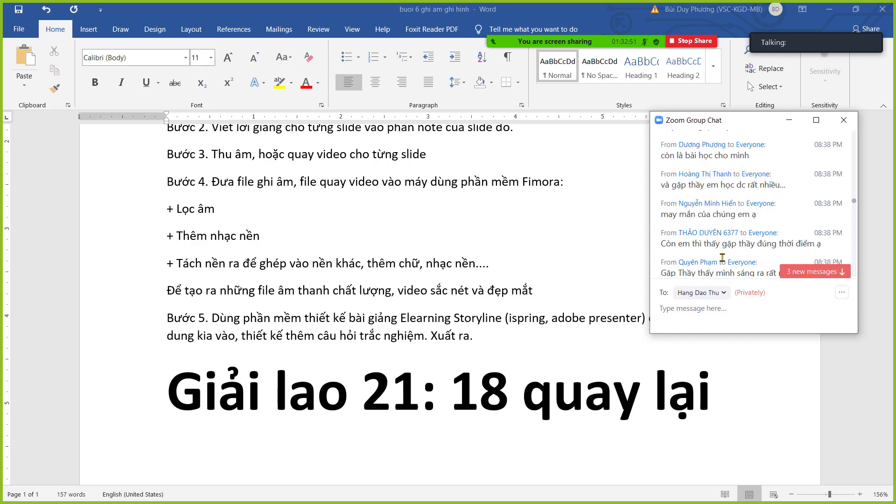
scroll(726, 256, down, 6)
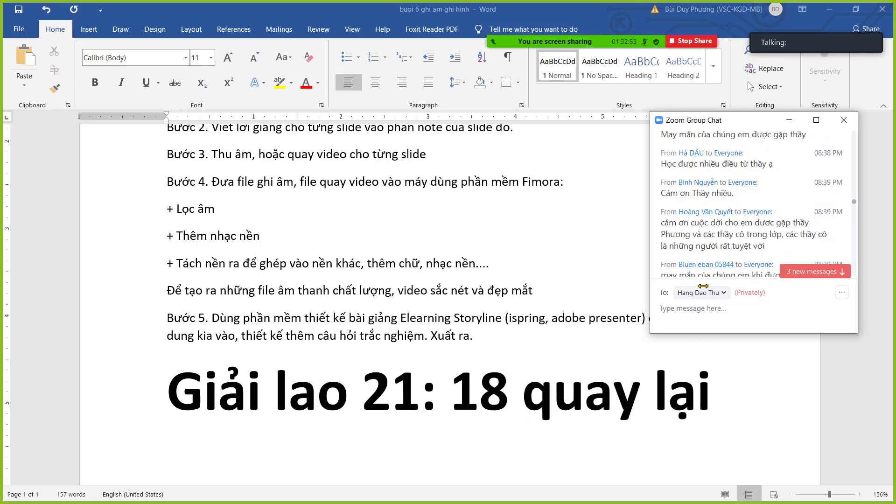
scroll(736, 261, down, 2)
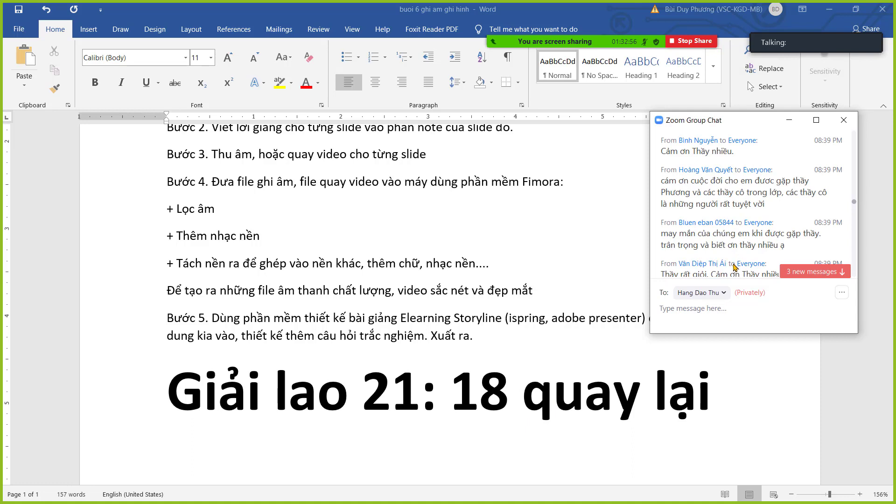
Turn the camera video back on and unmute the microphone in the Zoom meeting.
click(483, 416)
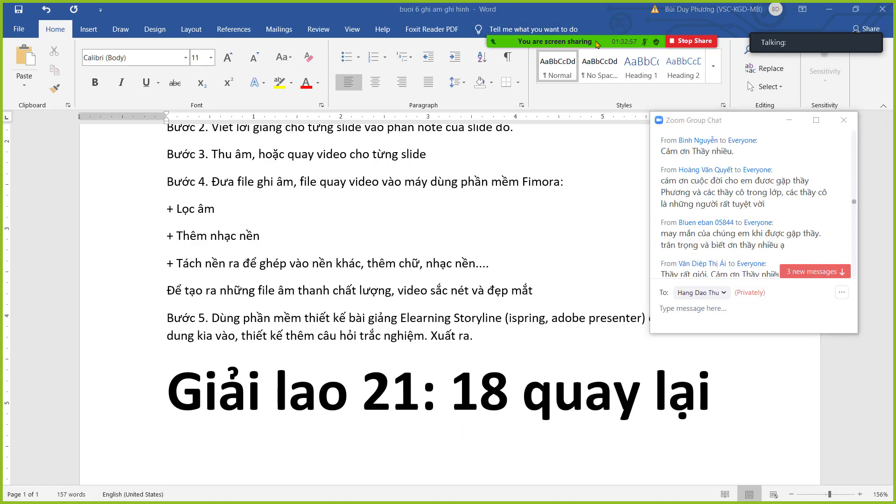
mouse_move(453, 47)
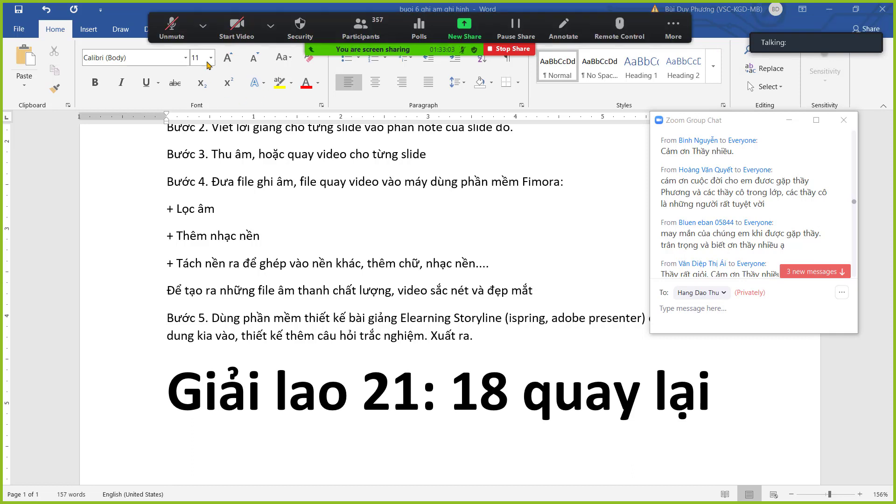
click(235, 35)
click(172, 28)
click(203, 26)
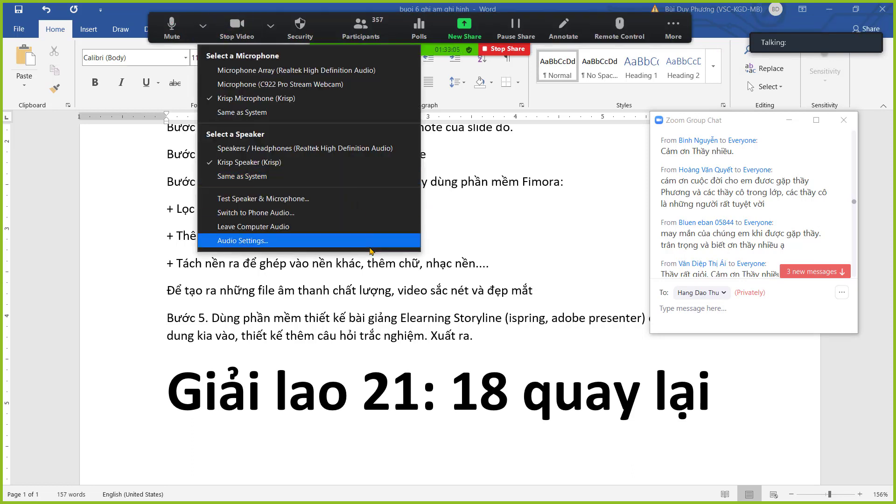
click(381, 338)
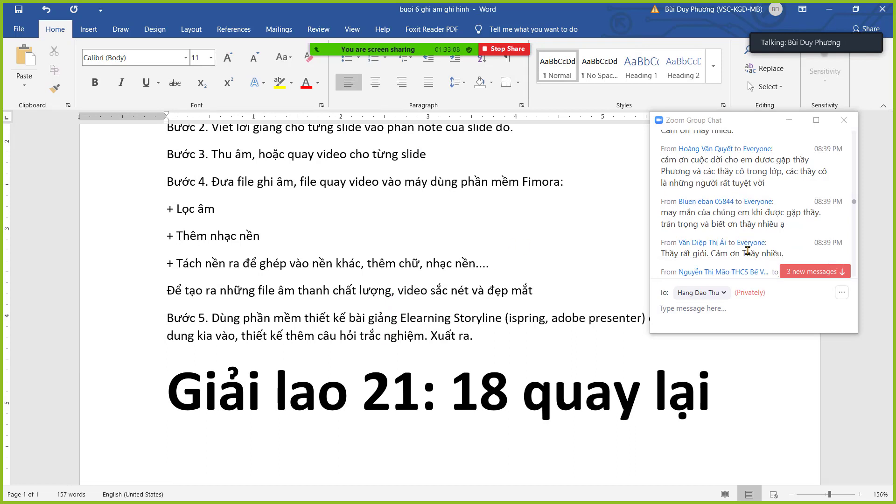
scroll(747, 251, down, 1)
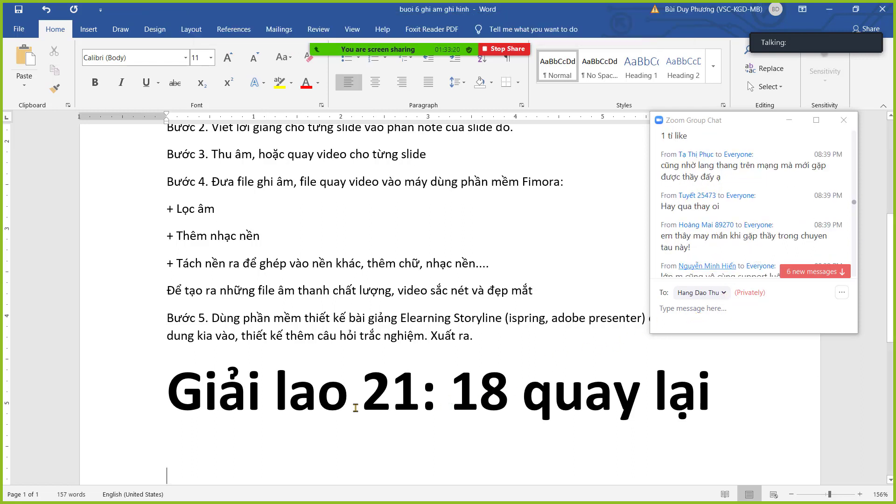
Delete the "Giải lao 21: 18 quay lại" break notice below Bước 5 in the document.
click(122, 403)
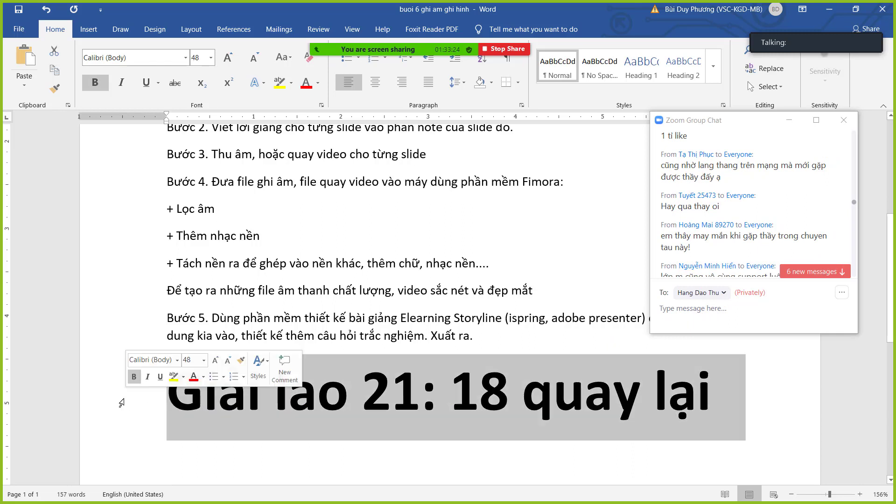
click(156, 413)
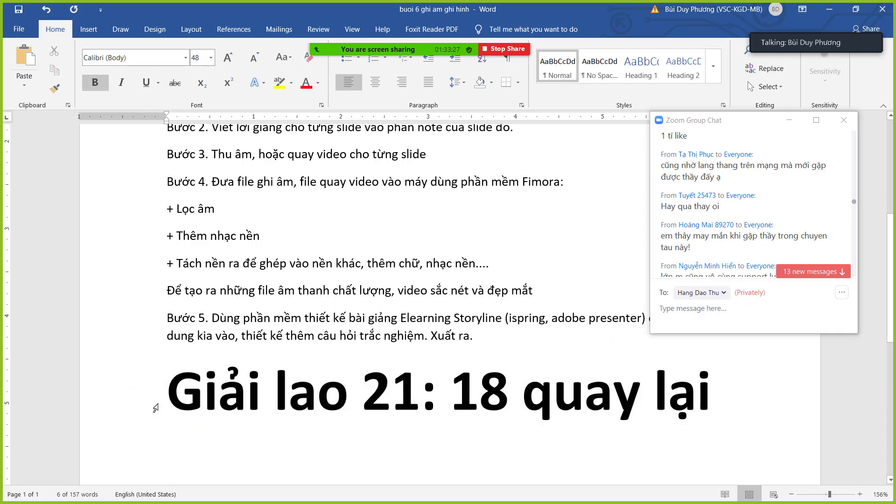
click(81, 397)
key(Delete)
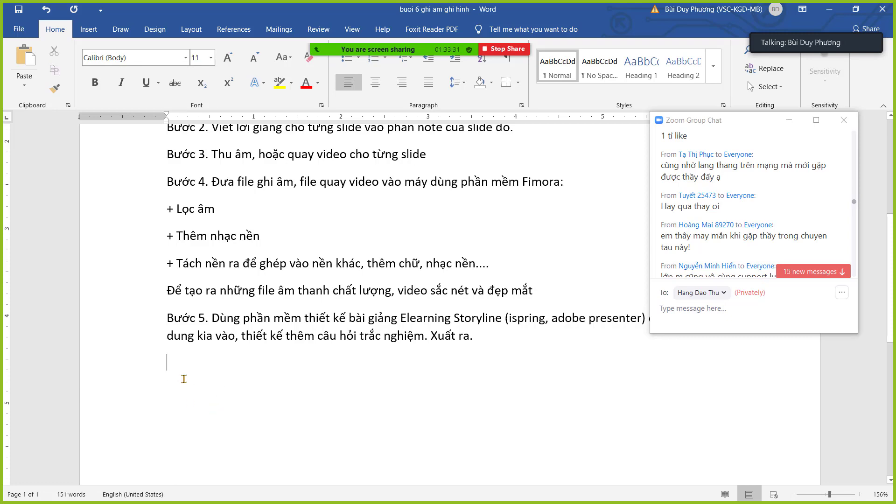
Stop sharing the Word document's screen in the Zoom meeting.
ctrl+scroll(182, 376, down, 2)
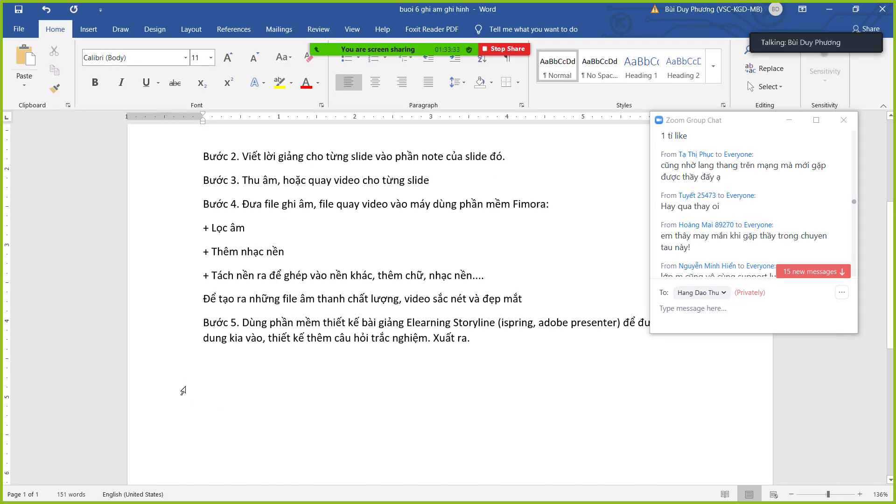
scroll(184, 390, up, 5)
scroll(189, 388, down, 5)
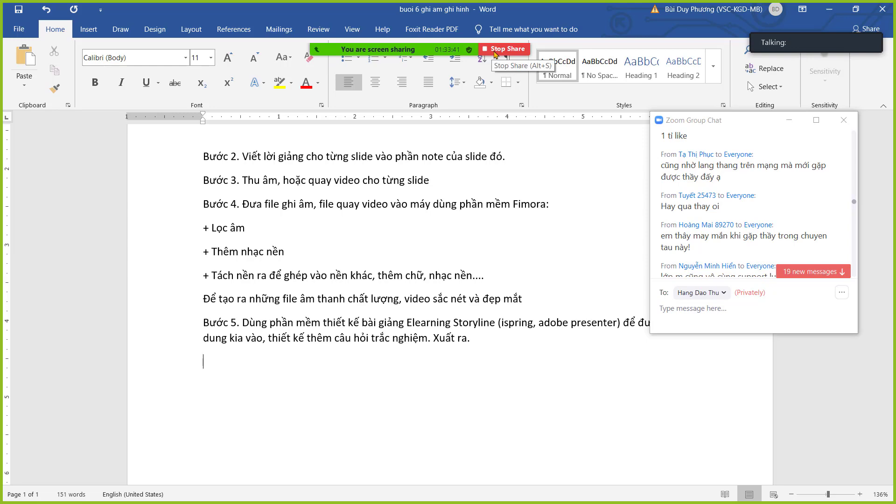
click(496, 54)
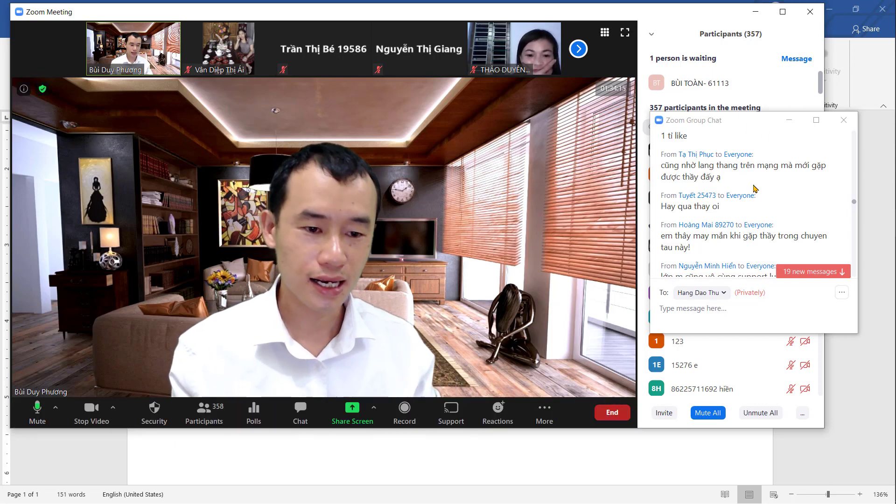
Read the participants' messages in the Zoom group chat from 08:39 PM forward to 09:20 PM.
scroll(745, 262, down, 3)
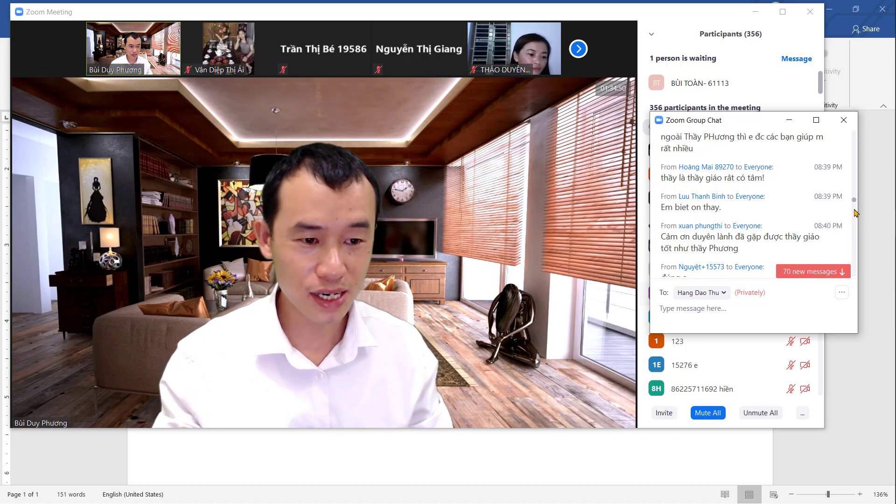
drag(855, 207, 854, 227)
click(854, 263)
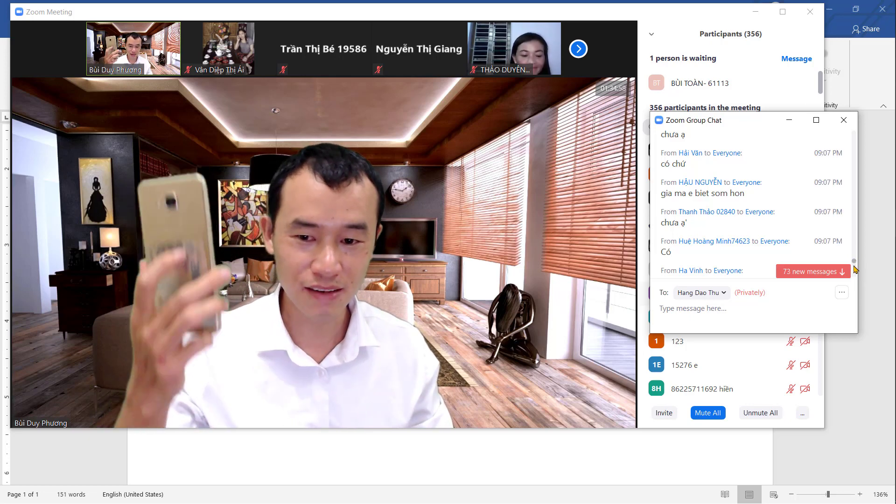
drag(855, 269, 855, 287)
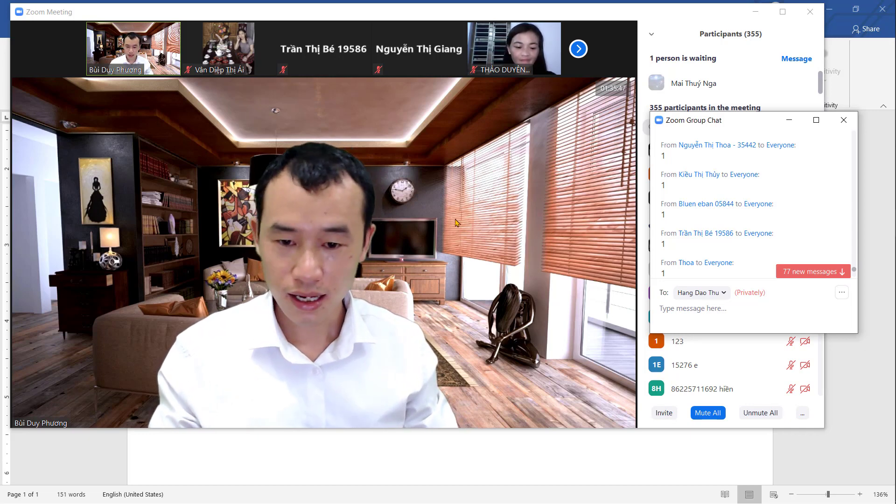
Share the entire screen again in the Zoom meeting.
mouse_move(456, 232)
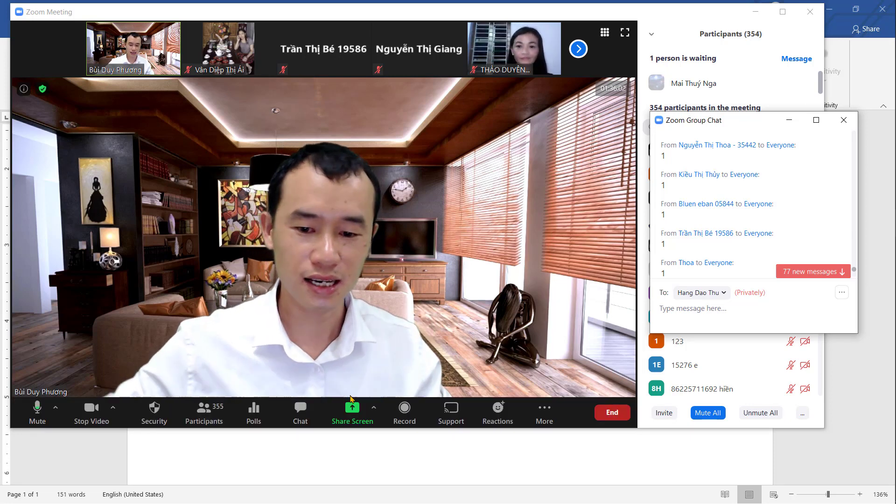
click(350, 412)
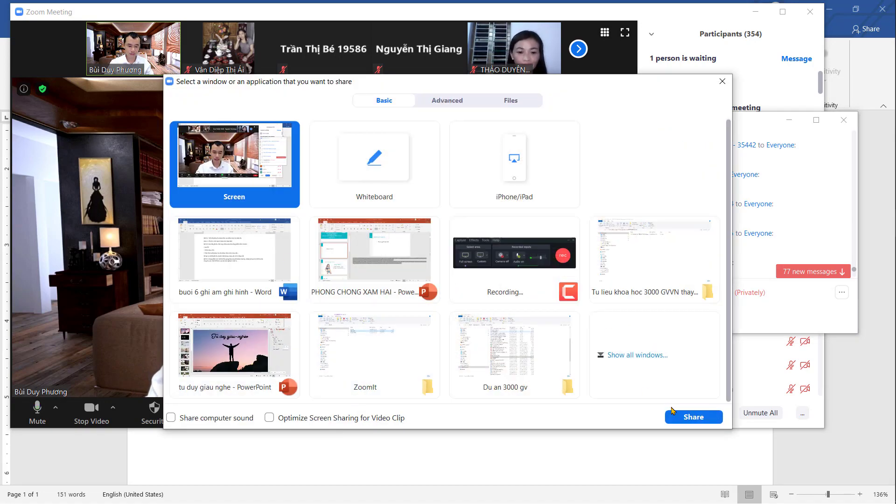
click(691, 414)
click(674, 29)
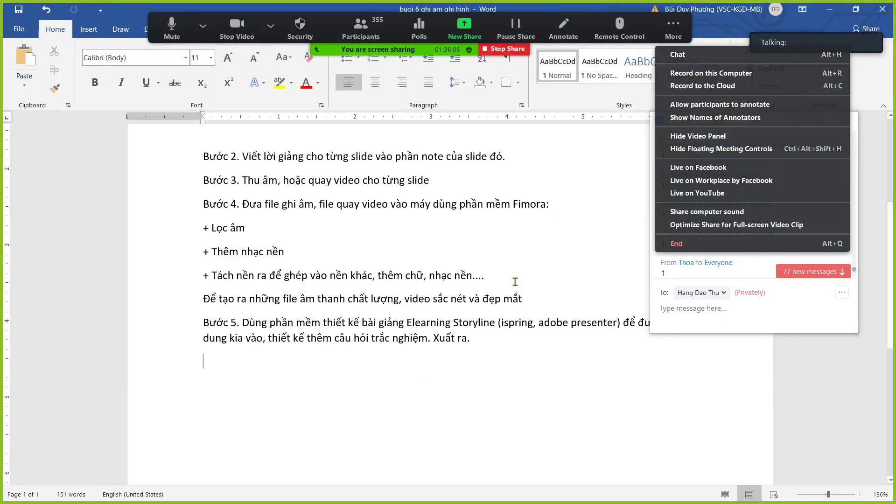
Minimize the open Word and PowerPoint windows and open the desktop folder "Tu lieu khoa hoc 3000 GVVN thay doi hanh phuc" in a maximized window.
click(825, 11)
click(824, 11)
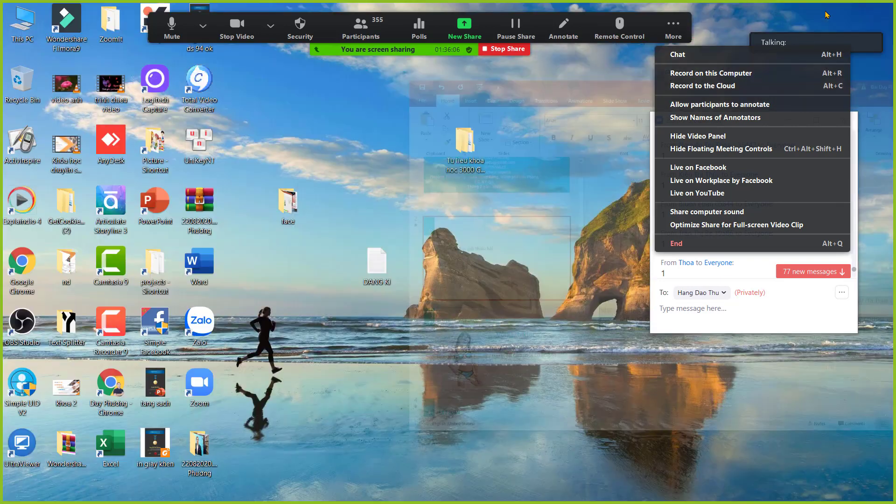
click(471, 142)
double_click(472, 142)
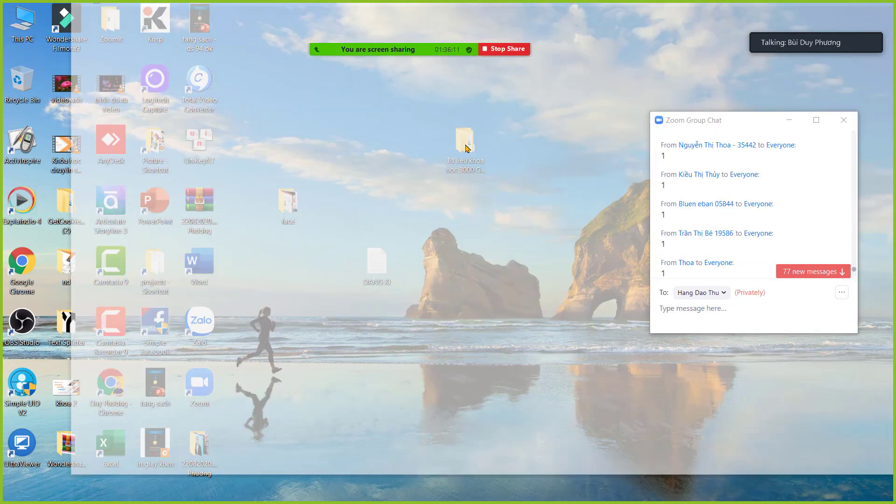
drag(568, 141, 330, 128)
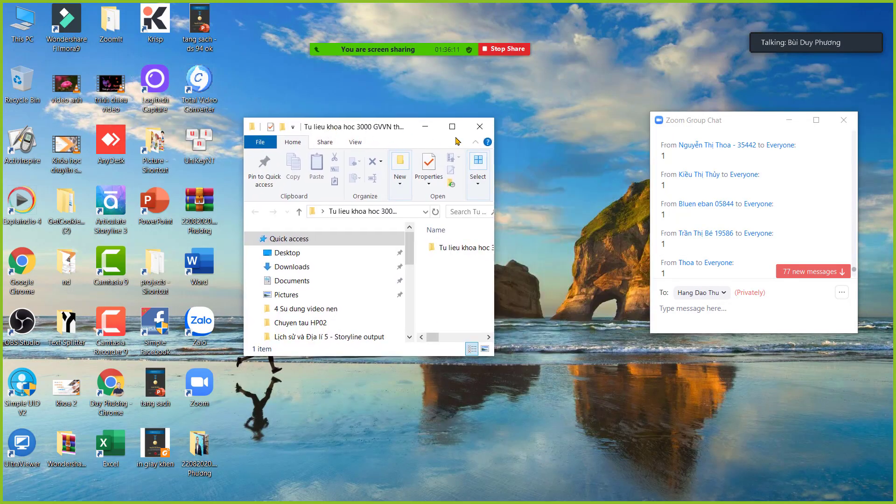
double_click(330, 128)
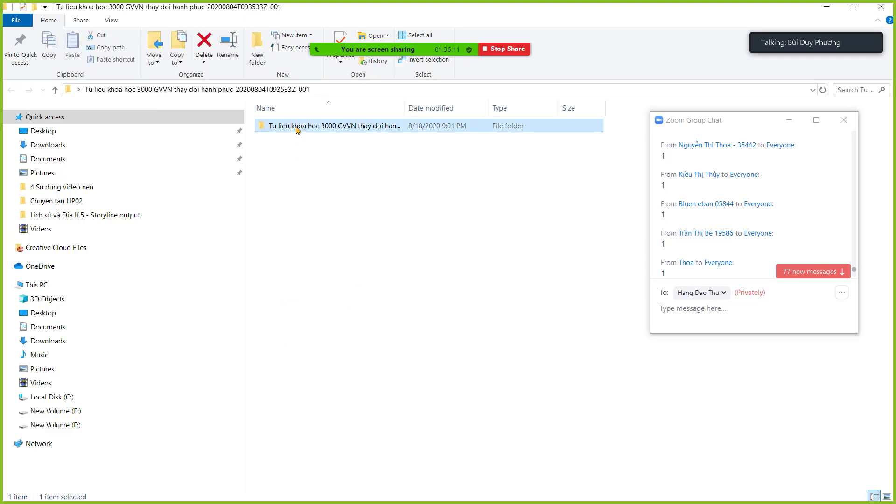
Open the "loi giang" folder inside Storyline co ban > Tai lieu khoc hoc Storyline co ban.
double_click(295, 130)
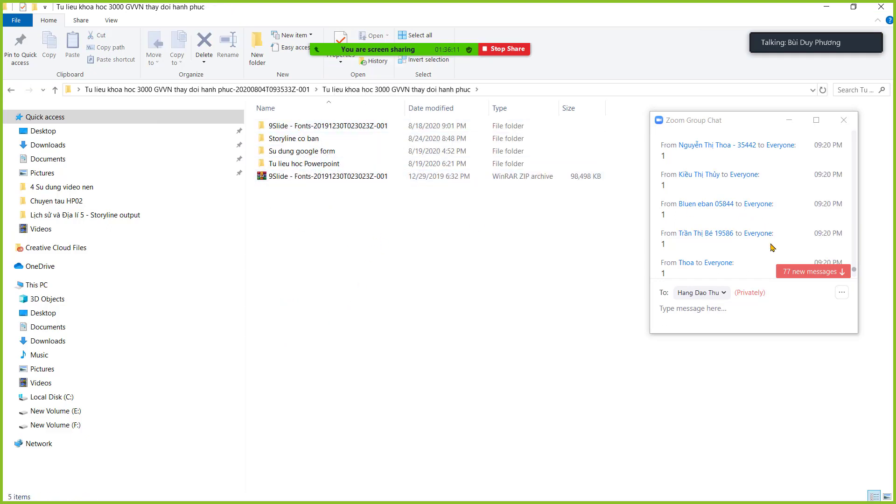
double_click(302, 139)
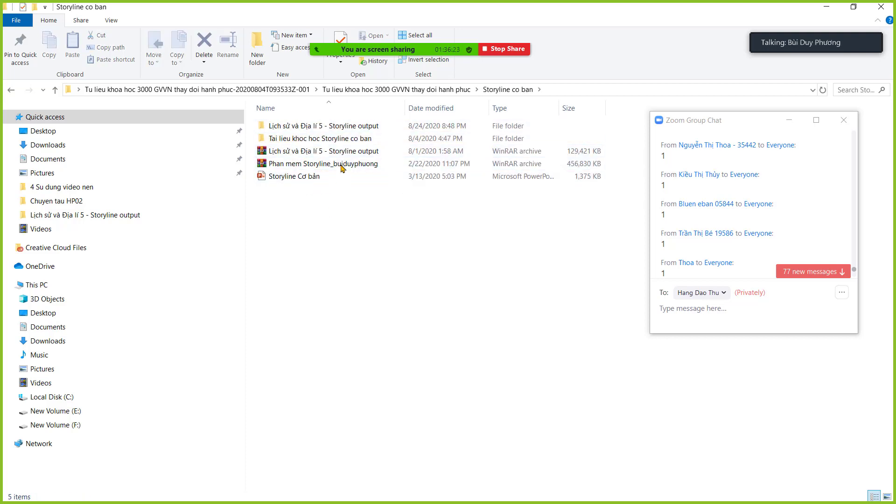
double_click(308, 138)
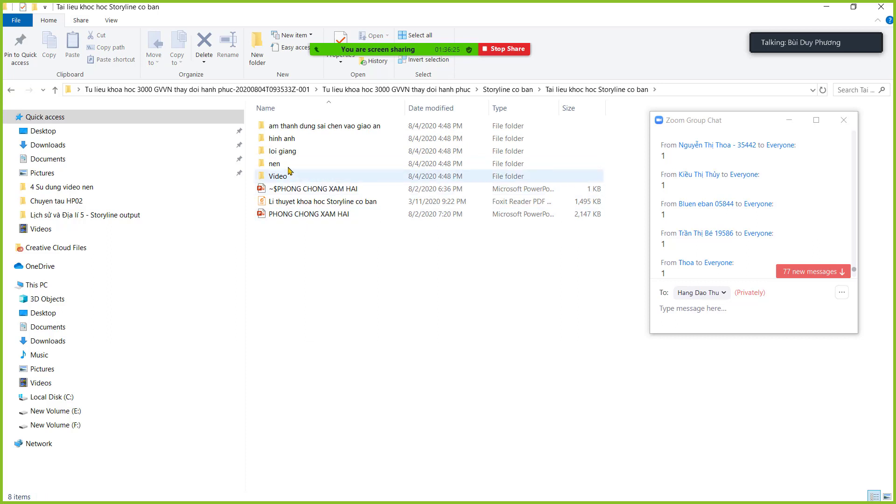
click(288, 154)
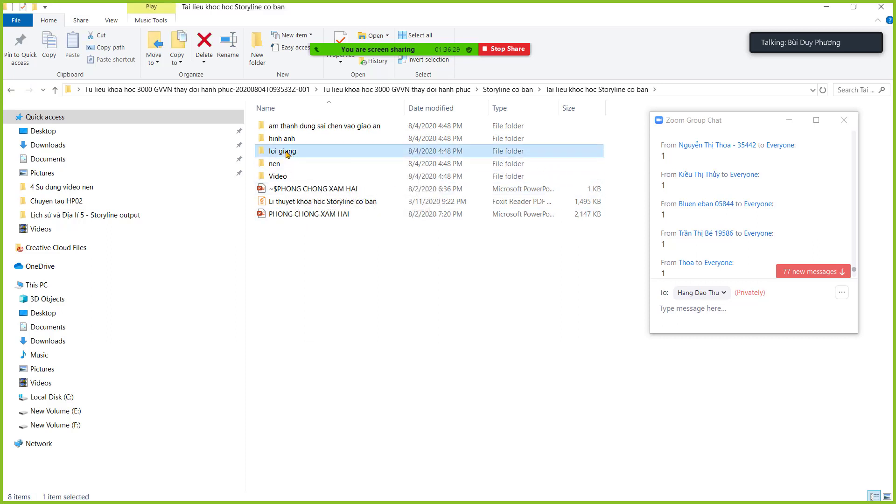
double_click(287, 153)
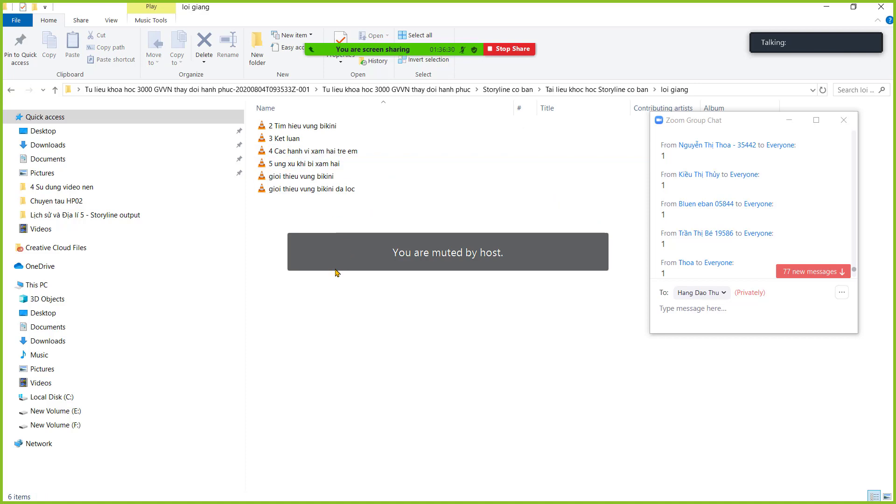
Unmute the microphone in the Zoom meeting.
click(270, 26)
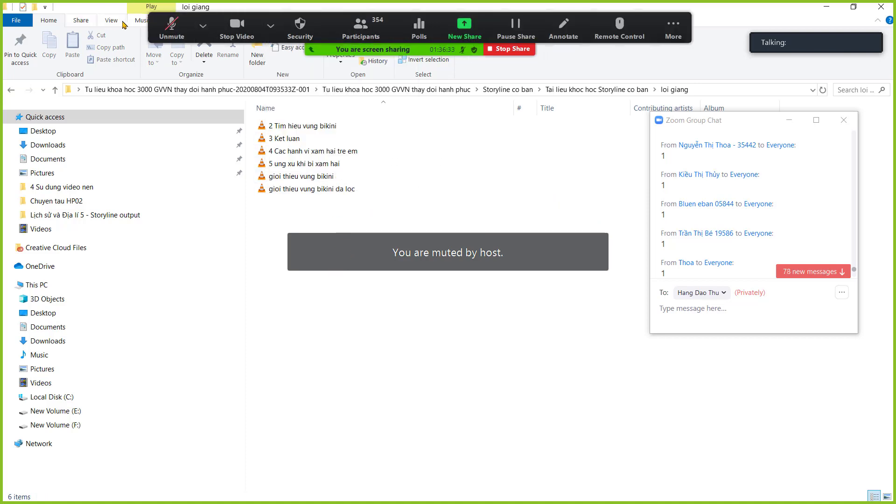
click(172, 29)
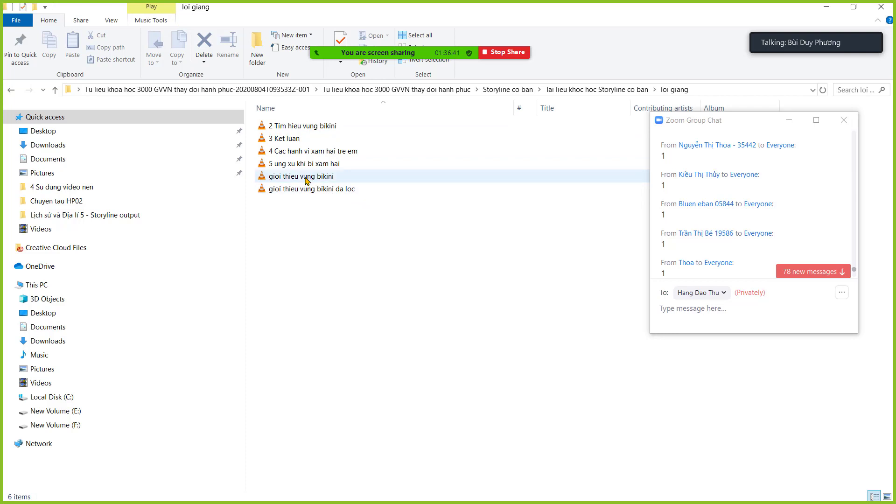
Point out the narration audio files numbered 2 to 5, and compare "gioi thieu vung bikini" with its "da loc" version.
click(296, 128)
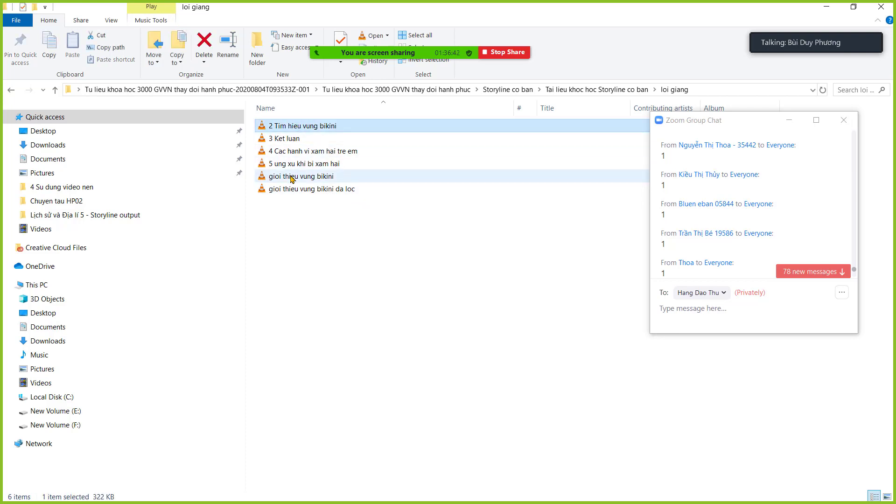
shift+click(290, 164)
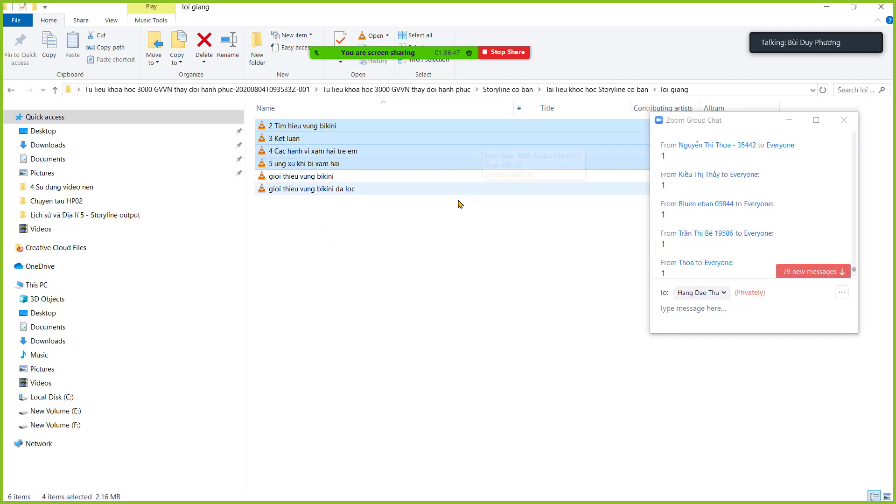
click(355, 237)
drag(363, 235, 279, 179)
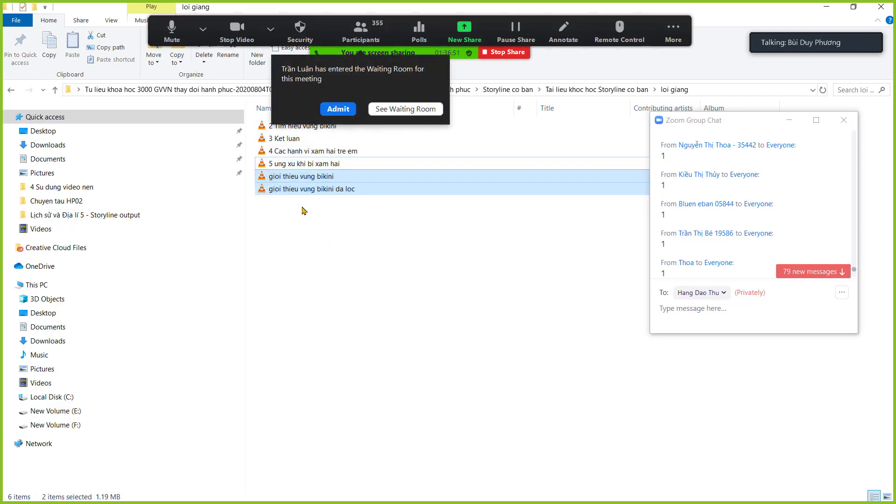
click(304, 217)
click(319, 192)
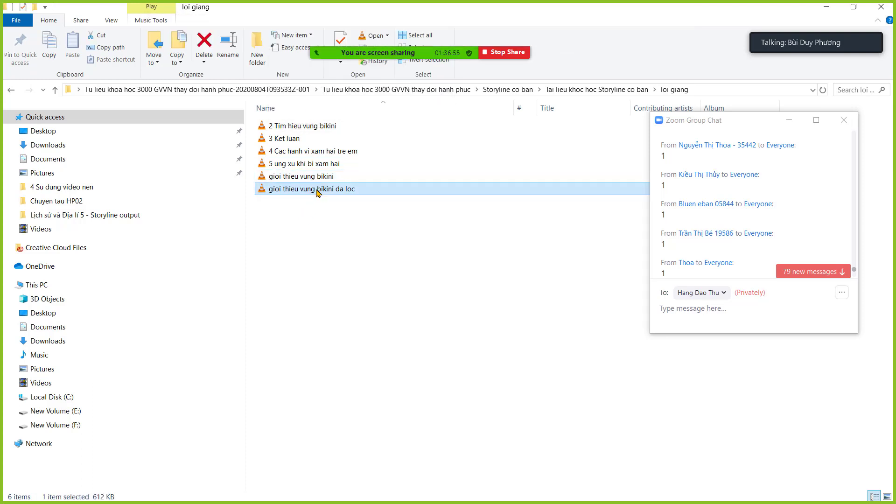
click(311, 182)
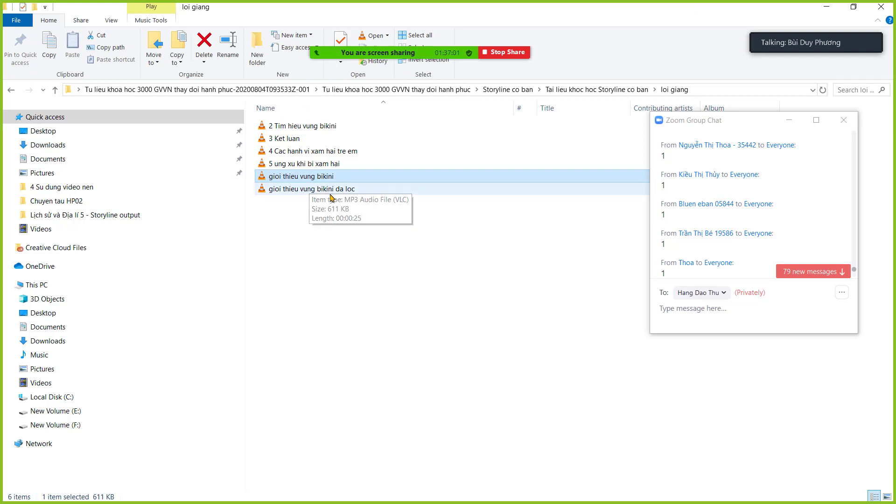
Turn on computer sound sharing in the Zoom meeting and play the "gioi thieu vung bikini" audio file in VLC.
click(671, 33)
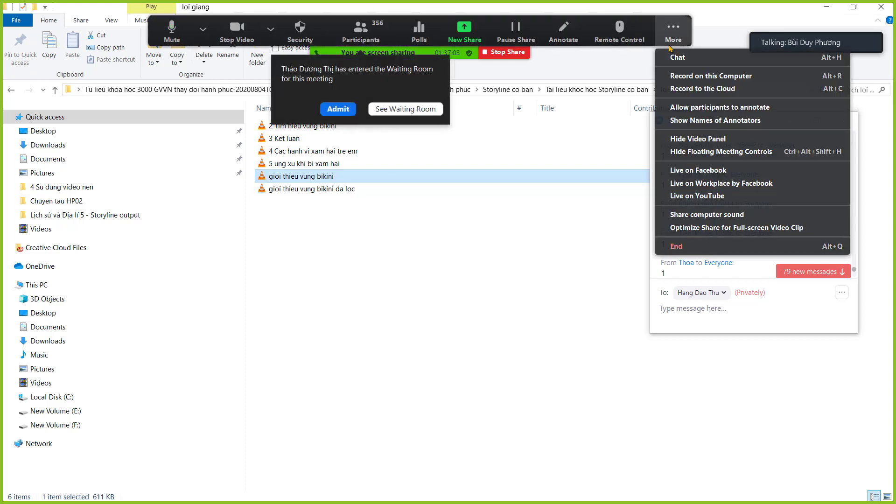
click(678, 216)
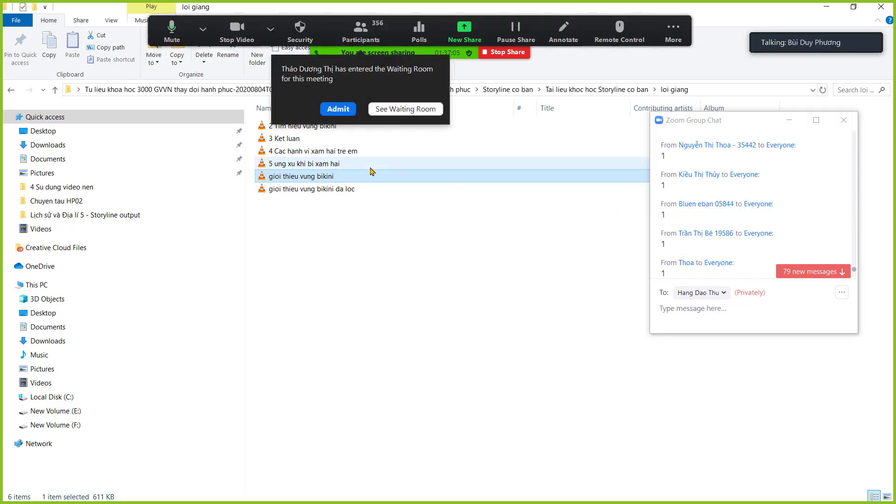
double_click(268, 180)
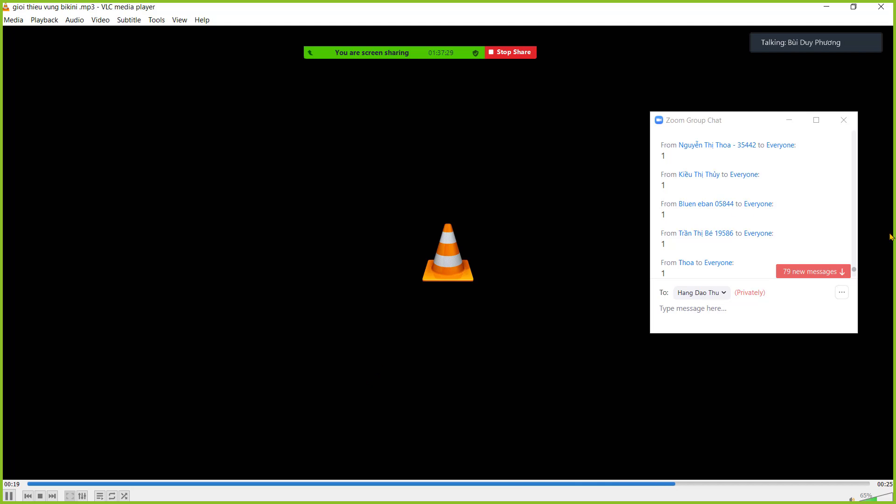
Leave the "gioi thieu vung bikini" audio paused at its start and minimize the VLC player.
click(854, 279)
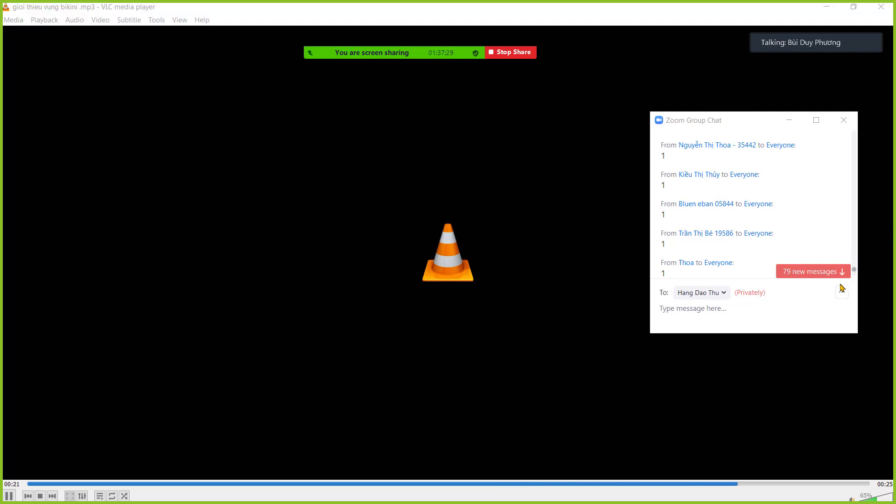
click(691, 302)
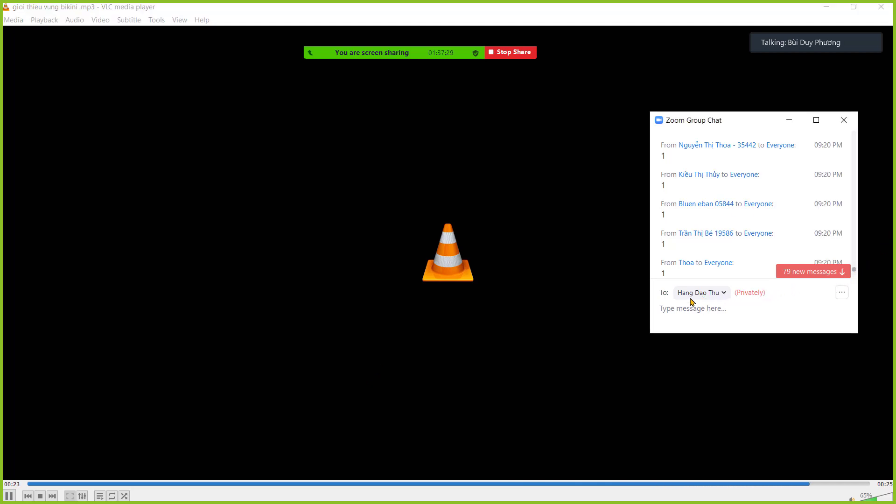
click(471, 312)
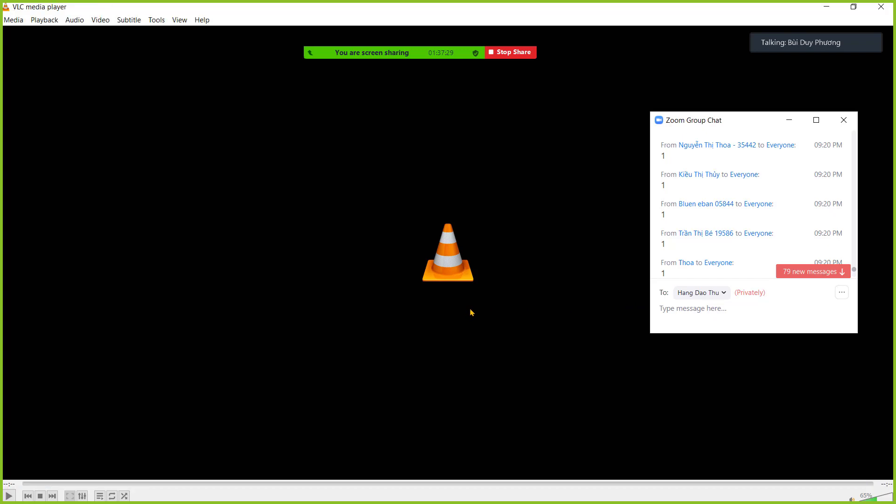
key(space)
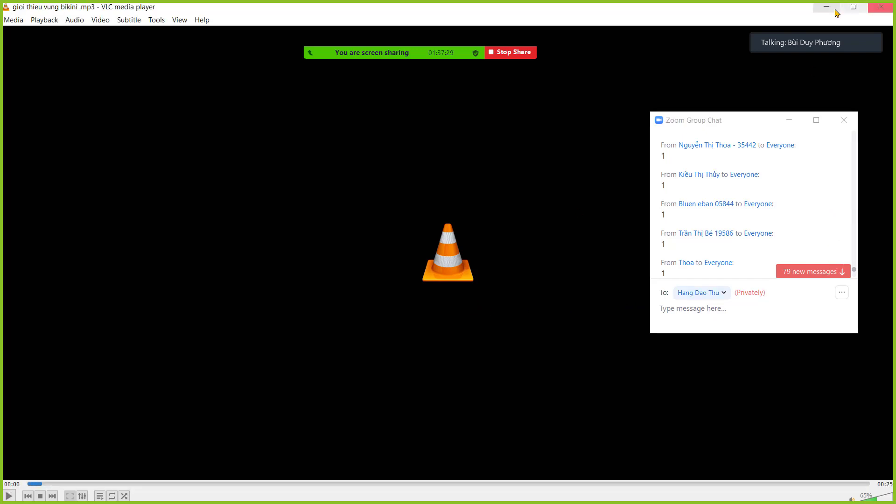
click(826, 6)
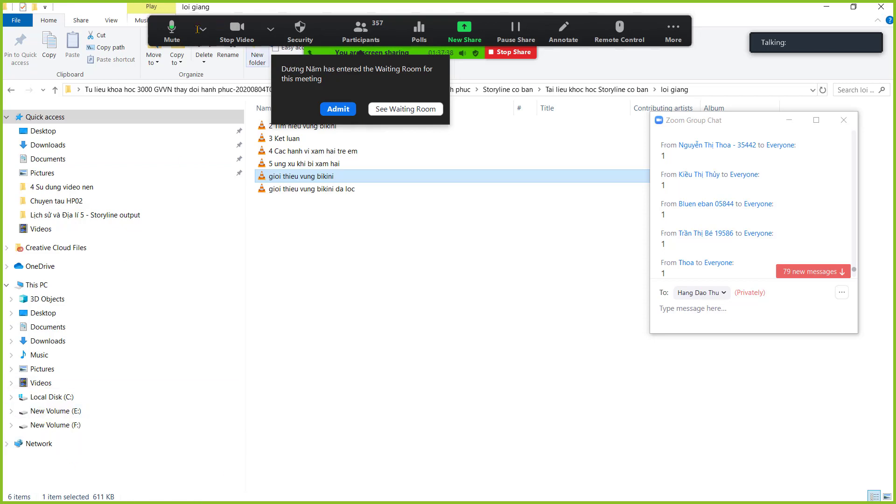
Switch to the "PHONG CHONG XAM HAI" presentation in PowerPoint.
key(alt+Tab)
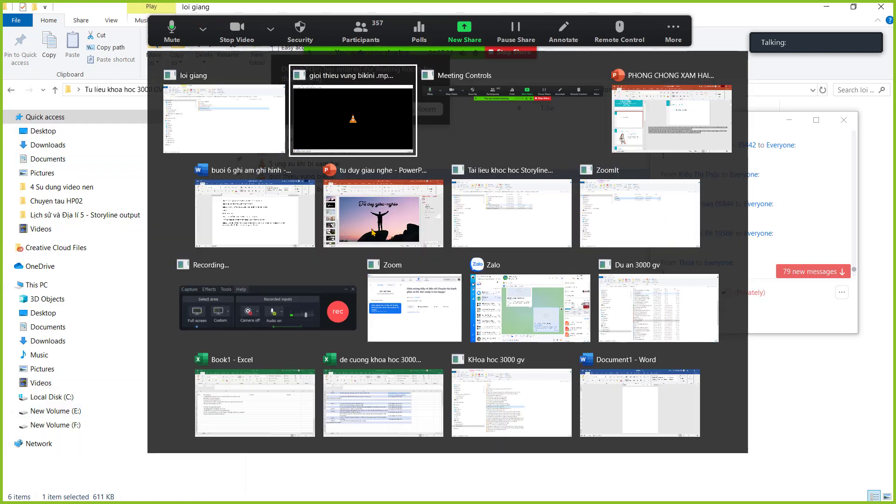
key(alt+Tab)
key(alt+Tab)
key(alt+Tab)
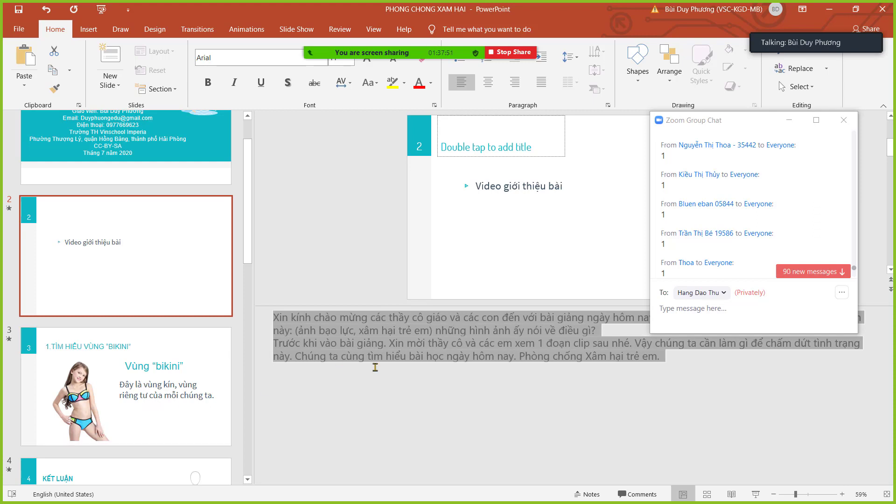
Show slide 3, "TÌM HIỂU VÙNG "BIKINI"", and highlight the whole narration script in its speaker notes.
click(360, 374)
click(120, 391)
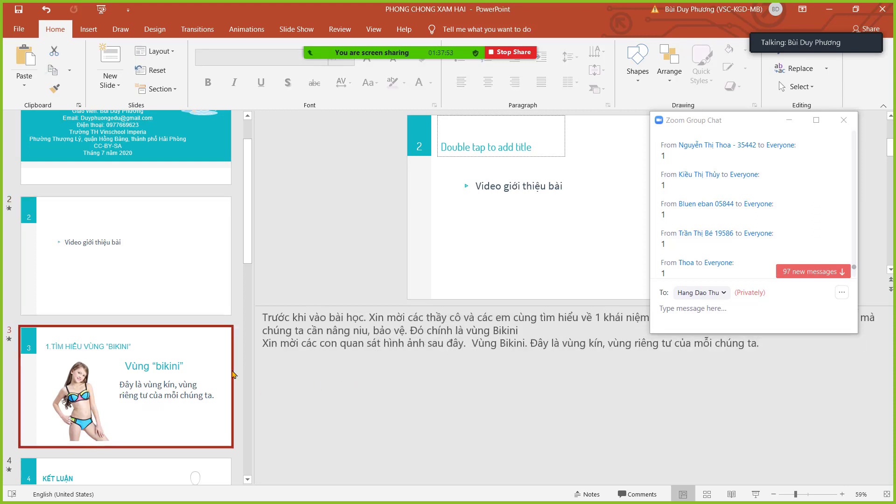
triple_click(314, 336)
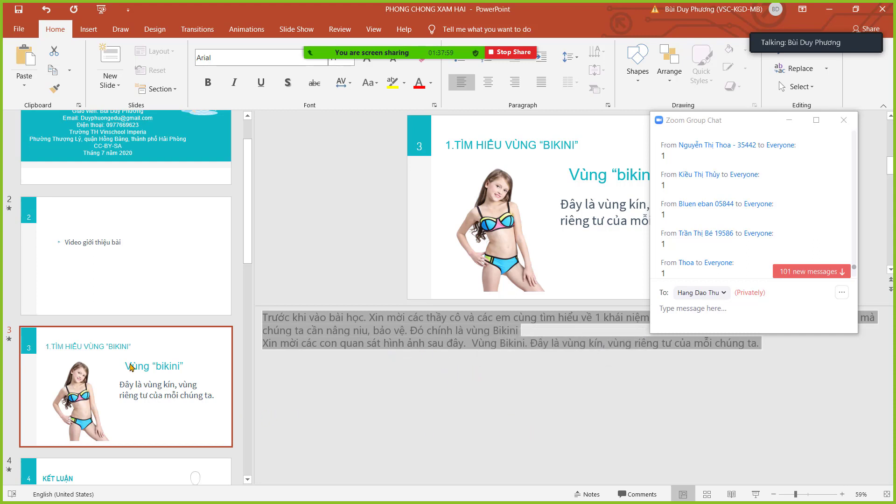
click(341, 376)
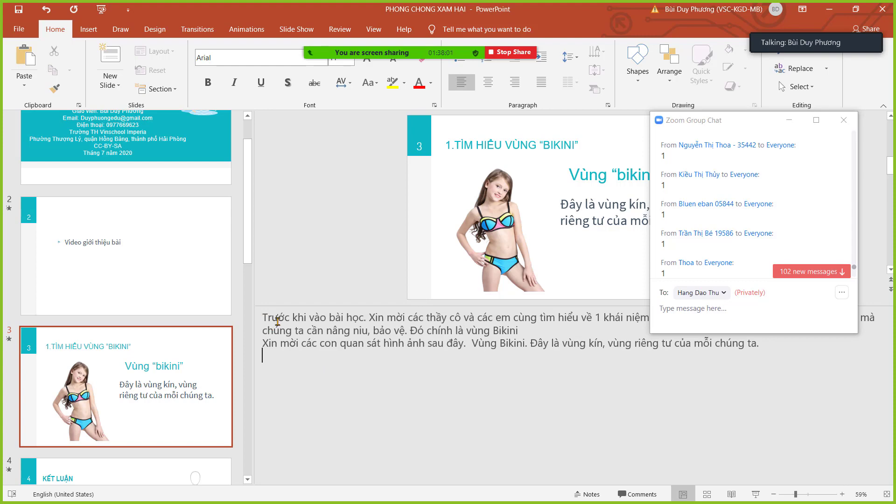
drag(275, 322, 750, 343)
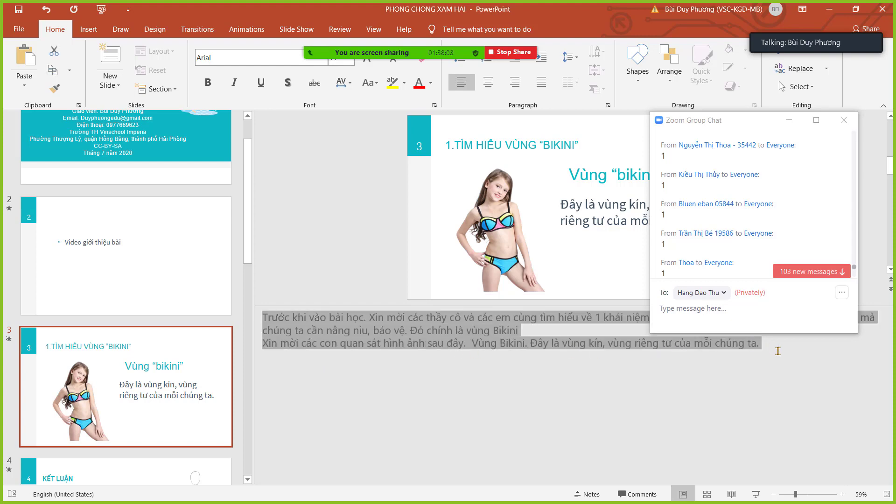
Look through the slides around slide 4, "KẾT LUẬN", and place the cursor in that slide's speaker notes.
click(42, 425)
scroll(110, 391, down, 3)
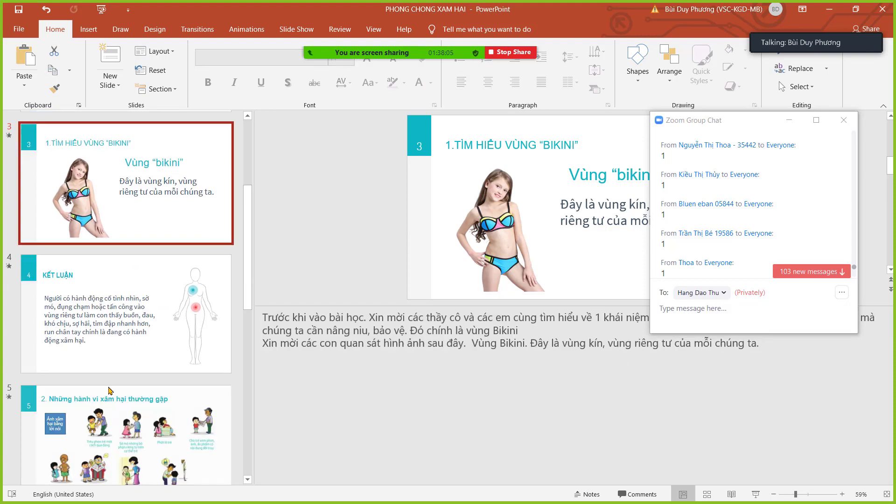
key(Down)
scroll(110, 244, up, 5)
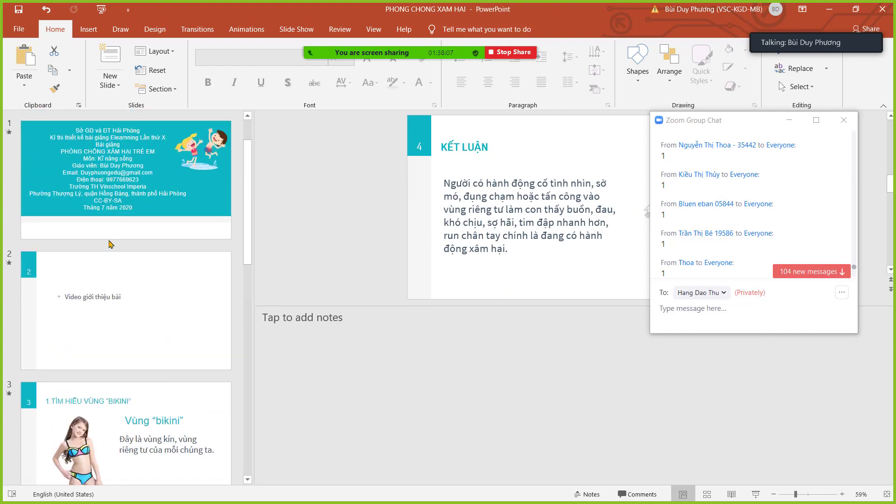
click(347, 340)
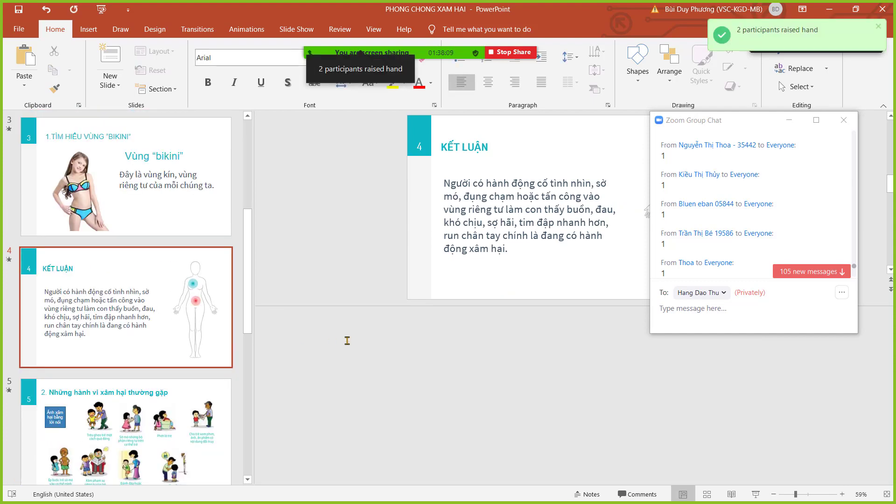
Close the VLC player with the "gioi thieu vung bikini" audio and minimize the "loi giang" folder window.
key(alt+Tab)
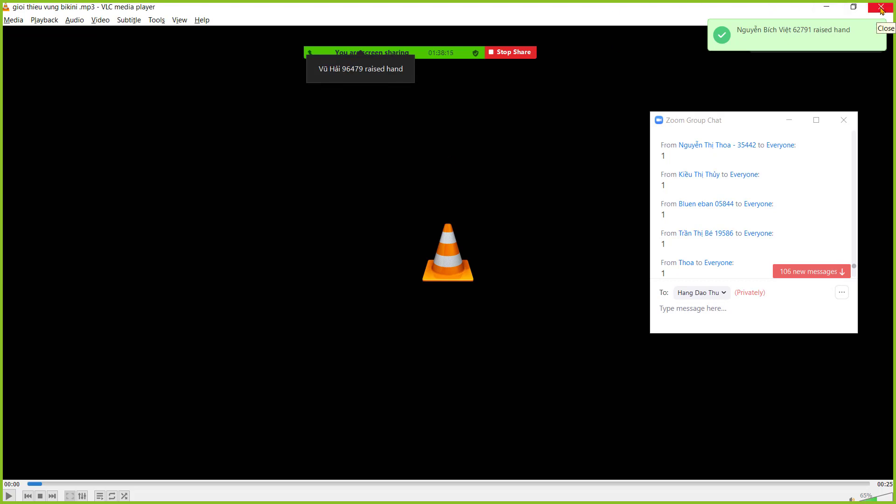
click(882, 10)
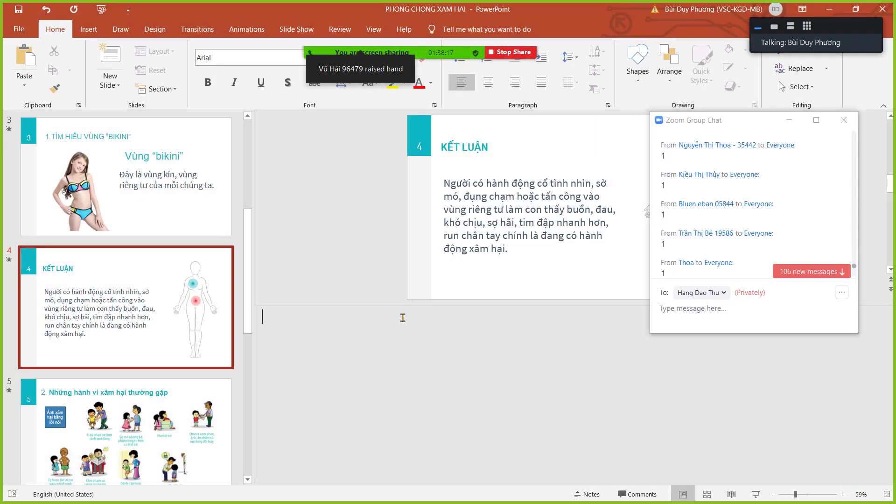
key(alt+Tab)
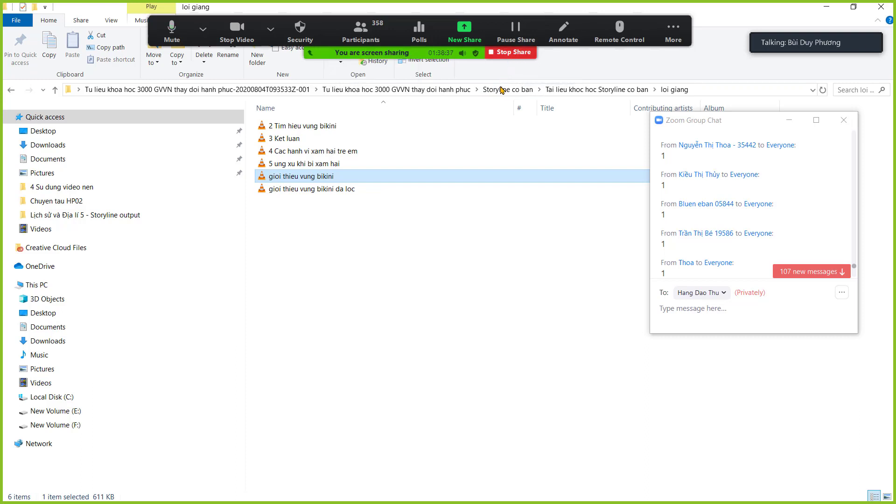
key(super+d)
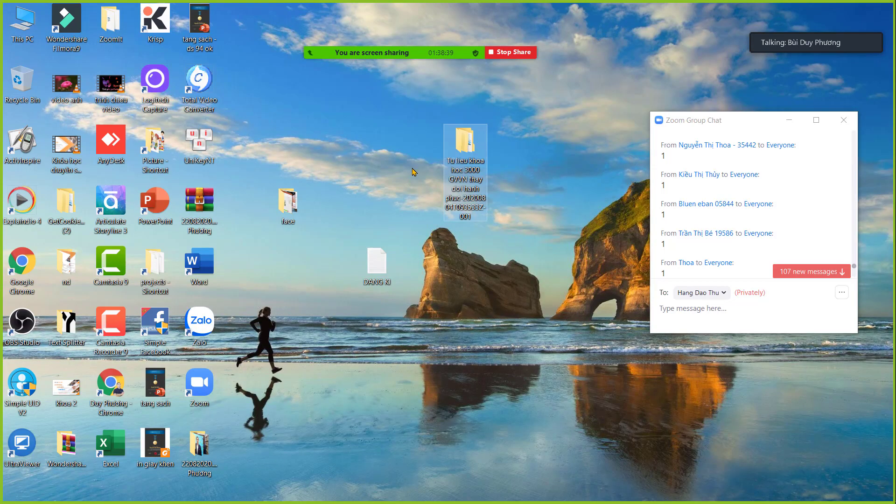
key(super+d)
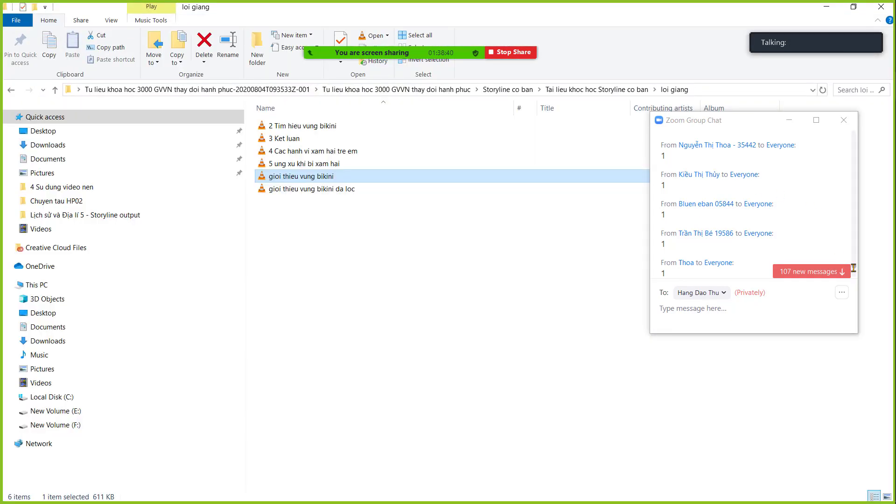
click(853, 268)
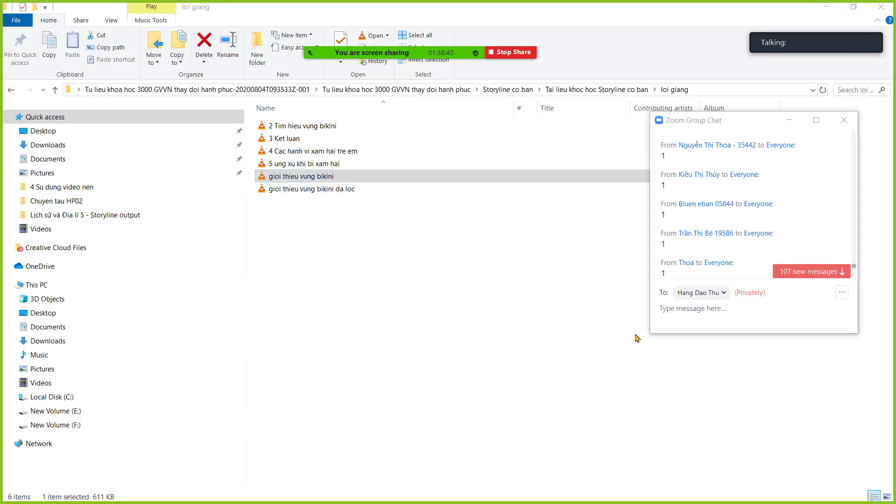
click(390, 288)
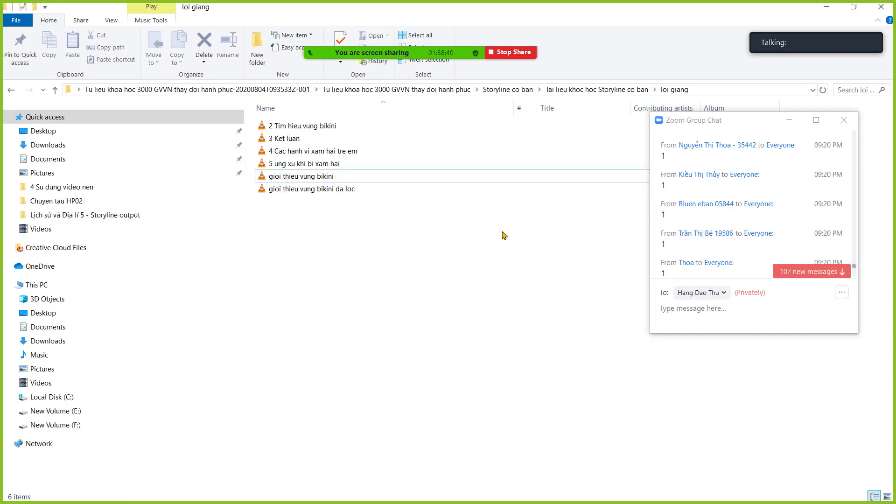
click(826, 9)
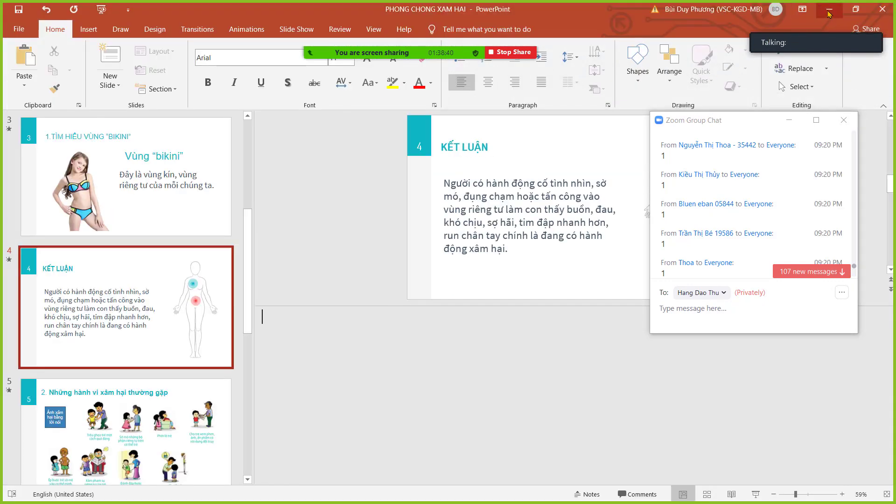
Admit the participant from the Zoom waiting room into the meeting.
mouse_move(804, 43)
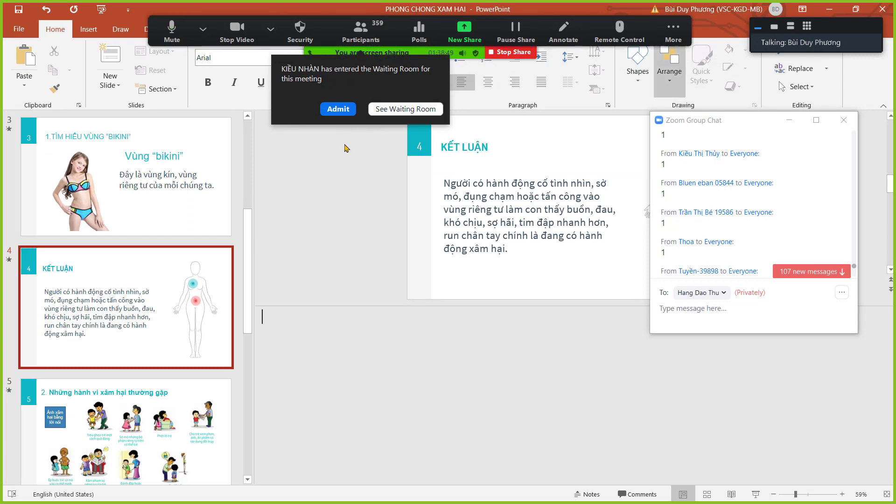
click(332, 112)
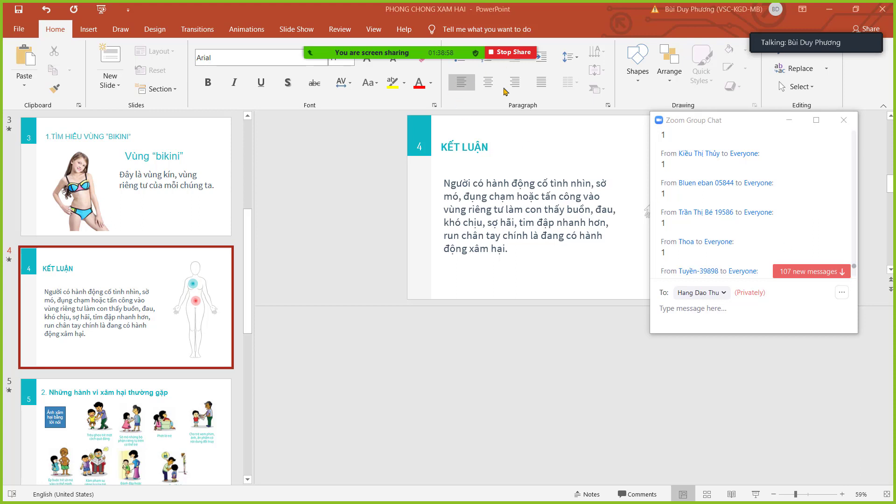
Go through the remaining slides to slide 8, "Tài liệu tham khảo".
scroll(455, 242, down, 4)
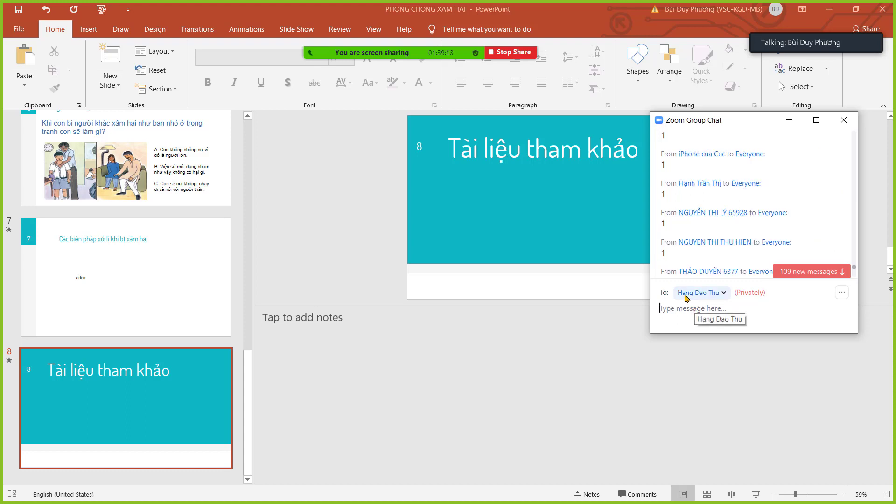
click(330, 348)
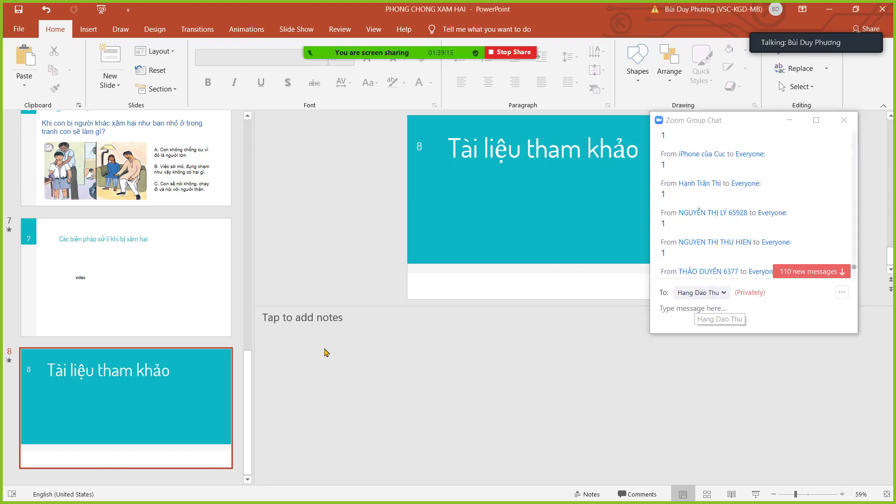
click(169, 400)
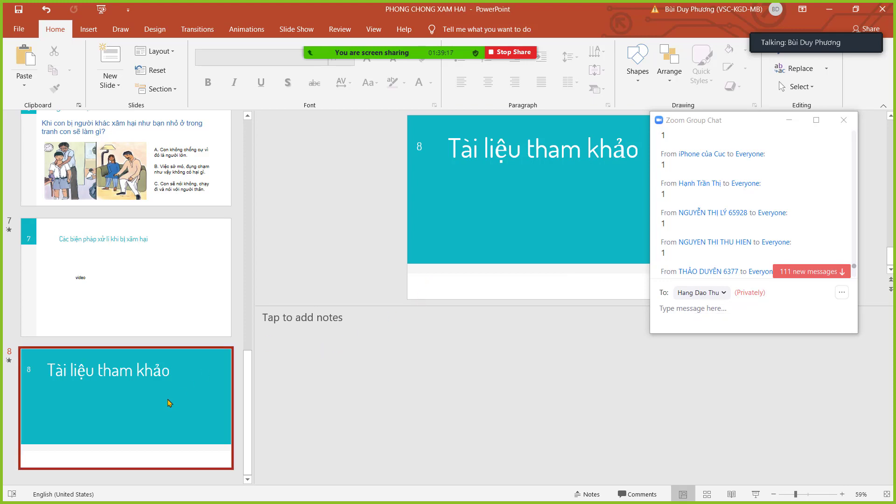
Stop the Zoom screen share and minimize the group chat window.
click(510, 52)
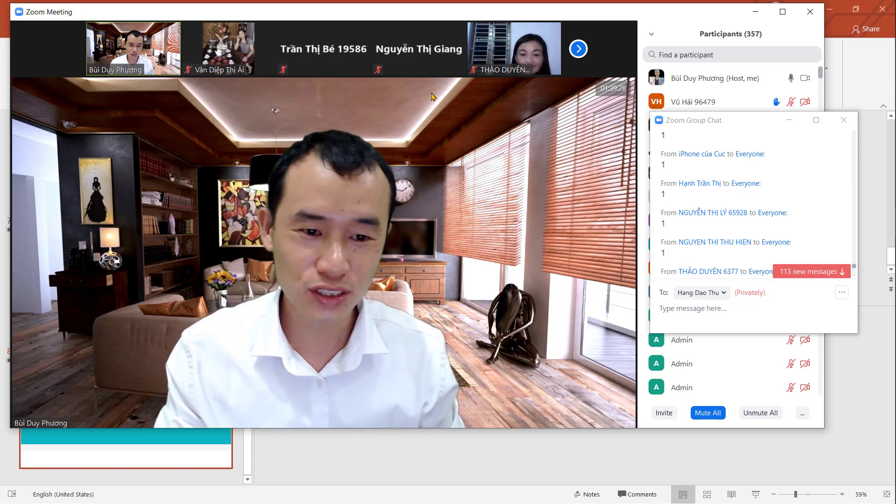
mouse_move(433, 91)
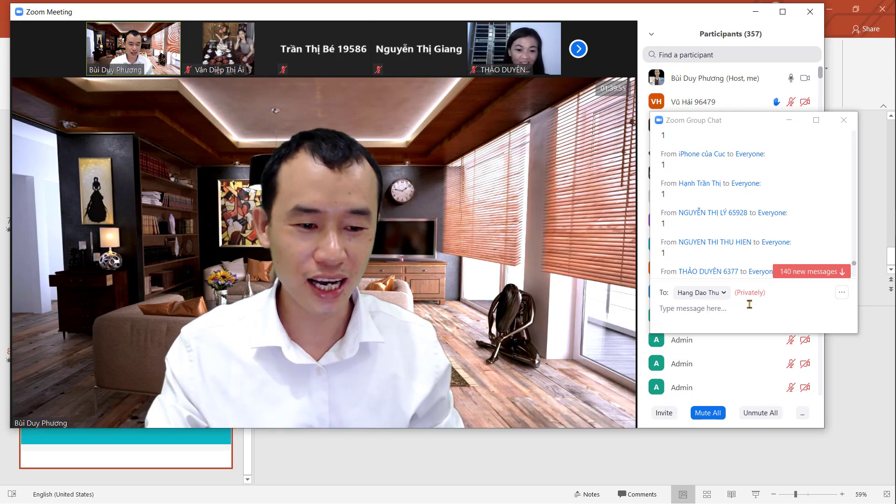
click(692, 308)
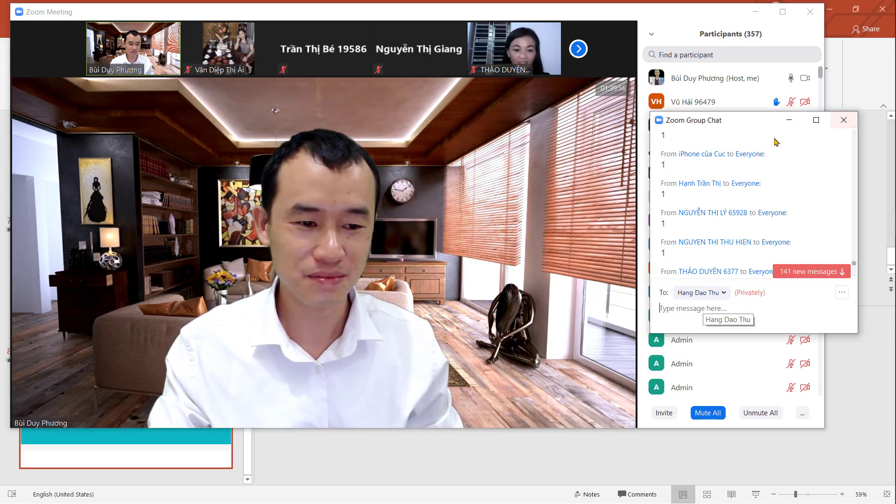
click(789, 120)
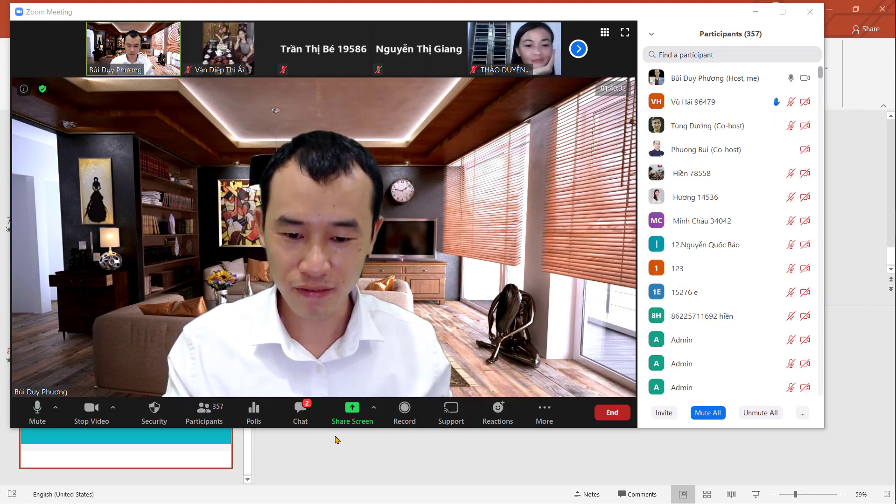
Share the screen in the Zoom meeting again and minimize the PowerPoint presentation to reveal the desktop.
click(352, 410)
click(692, 417)
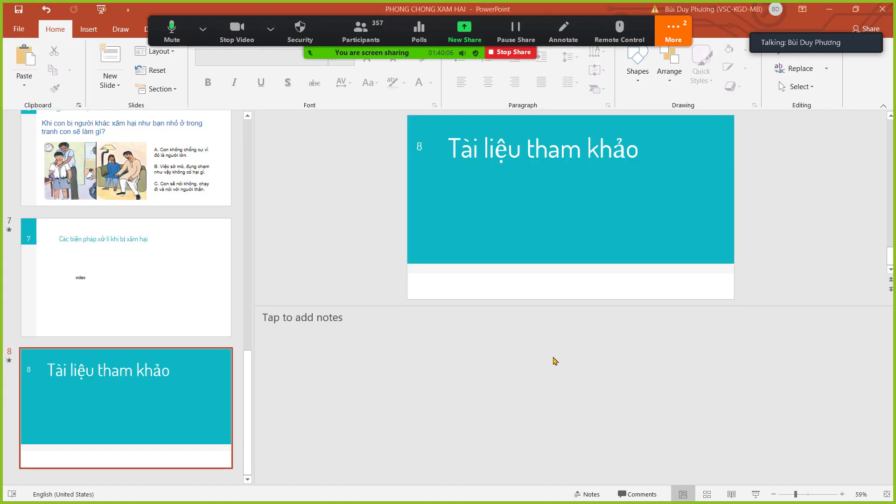
key(super)
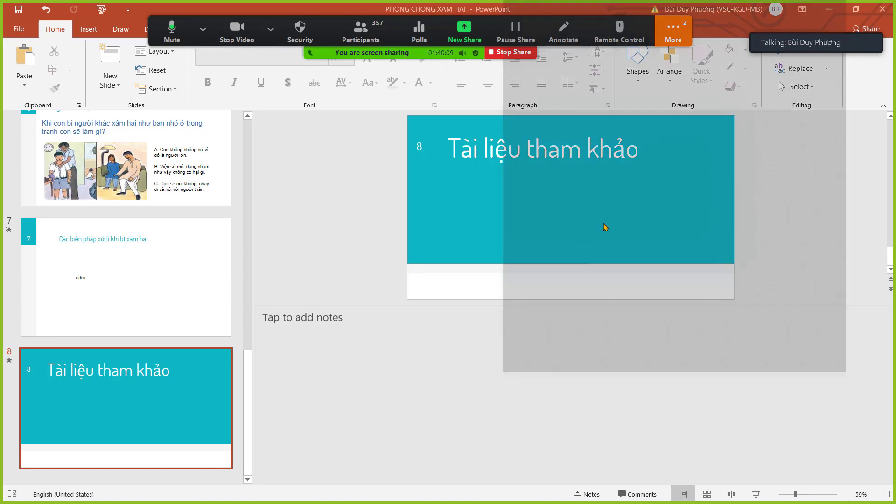
click(673, 33)
click(836, 11)
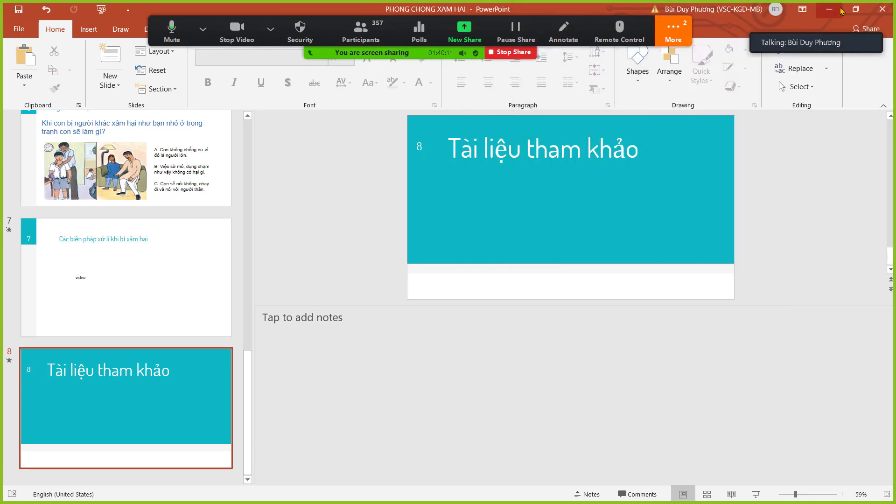
click(837, 13)
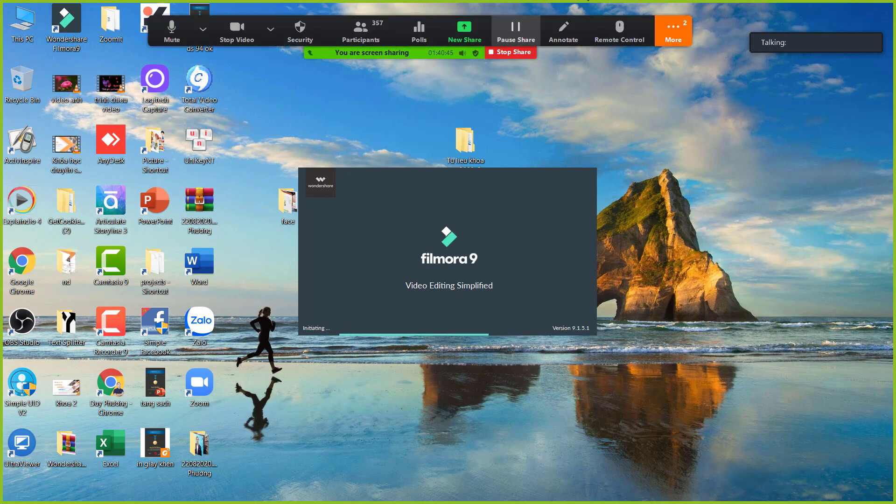
Reopen the Zoom group chat and mark the Krisp shortcut on the magnified desktop.
mouse_move(442, 7)
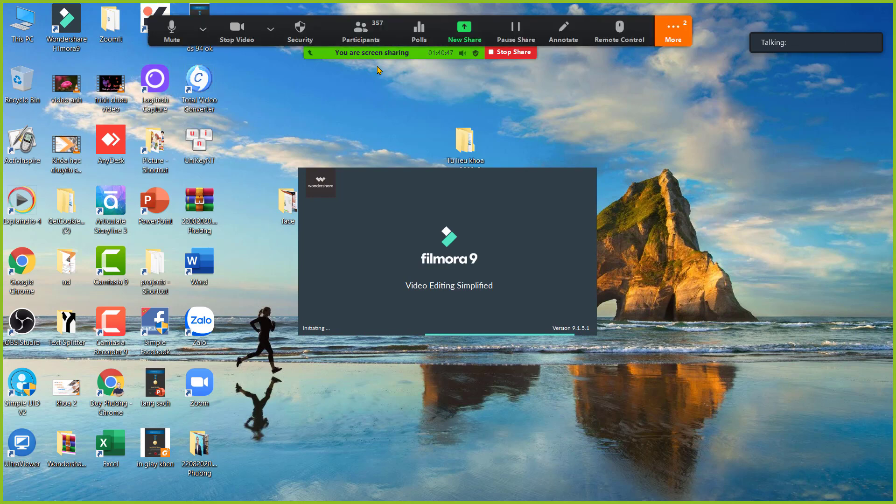
click(677, 37)
click(677, 56)
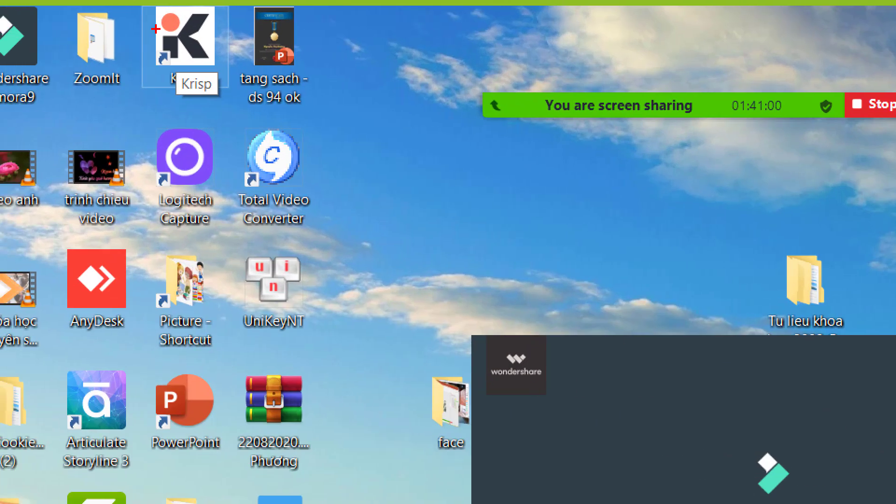
mouse_move(203, 2)
mouse_down()
mouse_move(107, 46)
mouse_move(215, 125)
mouse_move(244, 18)
mouse_up()
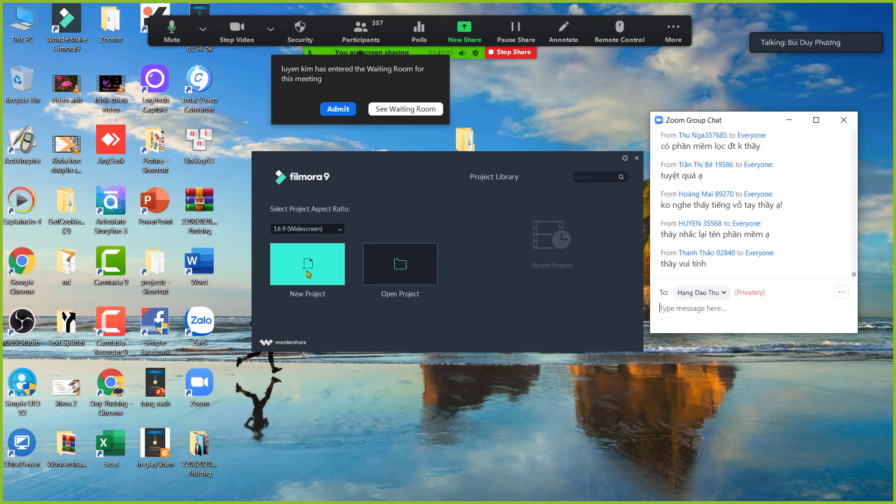
Create a new 16:9 (Widescreen) project in Filmora 9 and dismiss the Message Center and Live Update windows without updating.
click(306, 272)
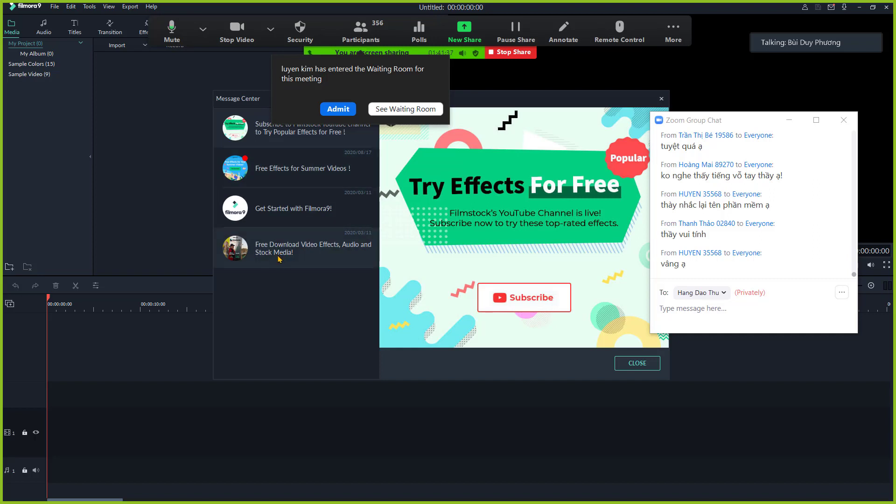
drag(237, 100, 174, 250)
drag(268, 249, 218, 164)
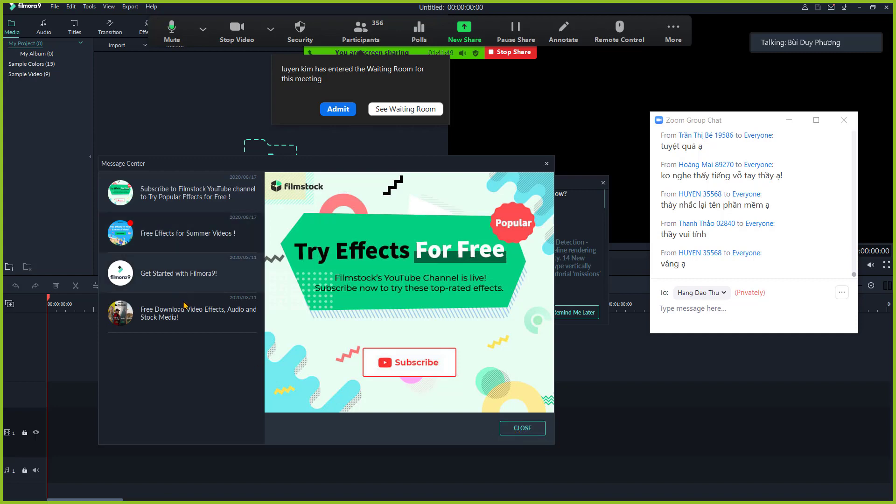
click(500, 428)
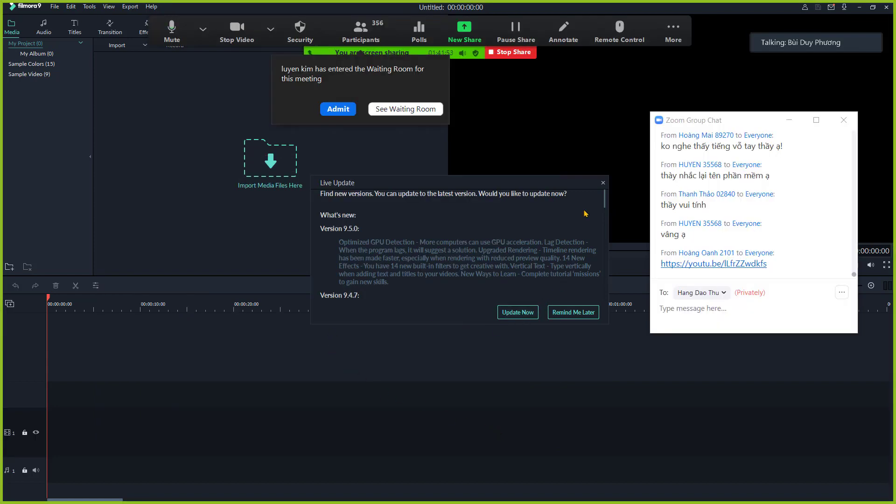
click(603, 184)
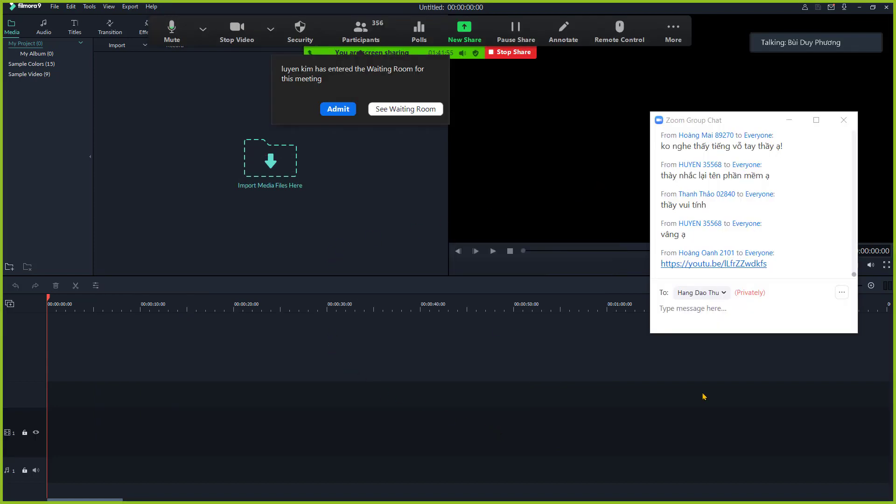
Open Filmora's media import dialog and close it without importing, then create a blank Word document.
double_click(158, 197)
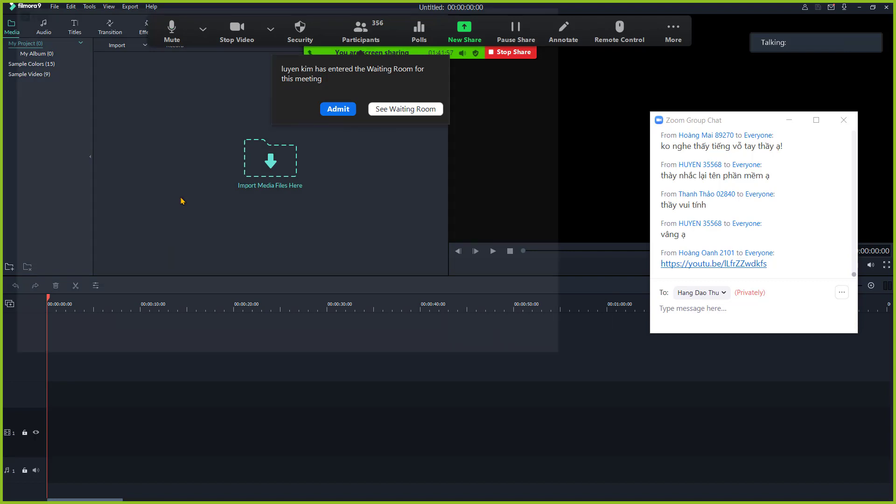
click(563, 8)
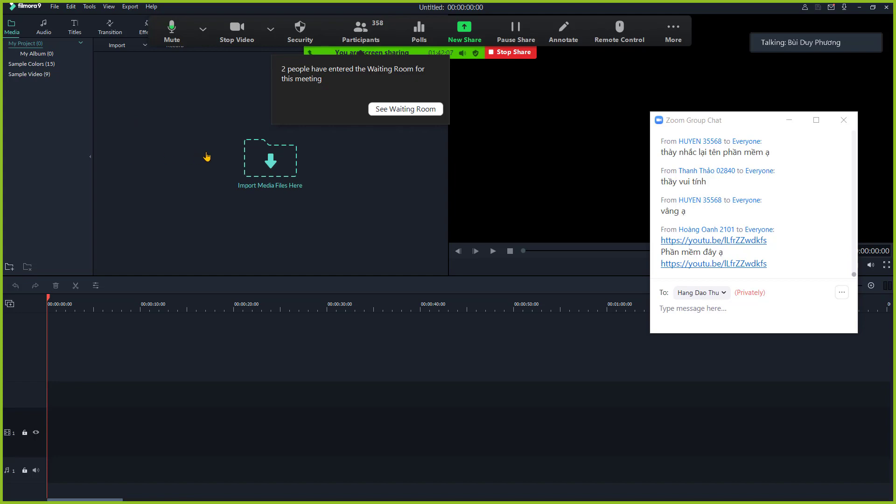
key(super+d)
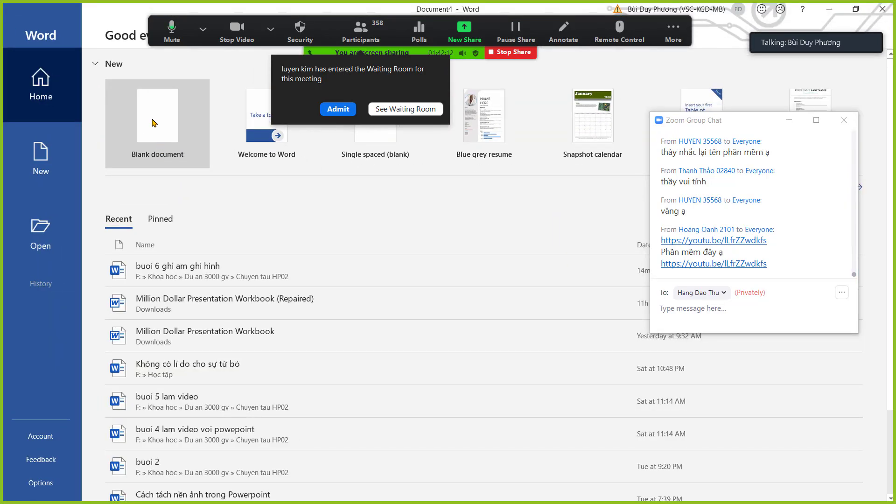
click(154, 123)
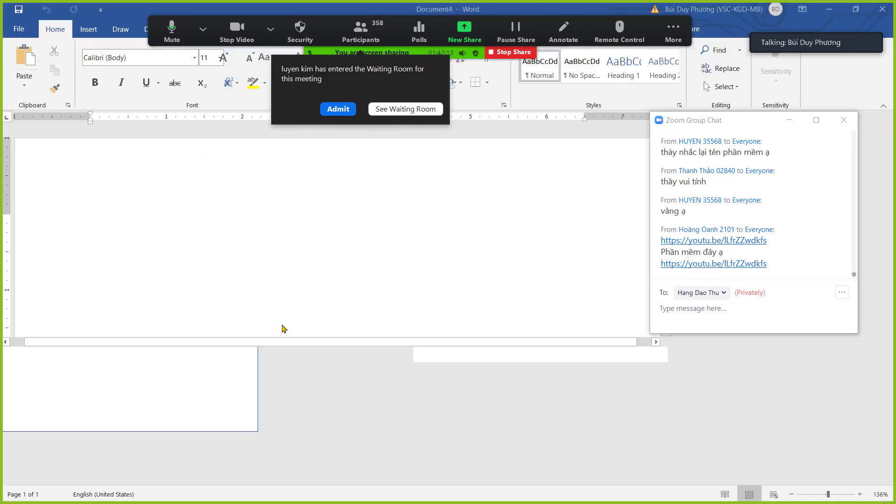
key(alt+Tab)
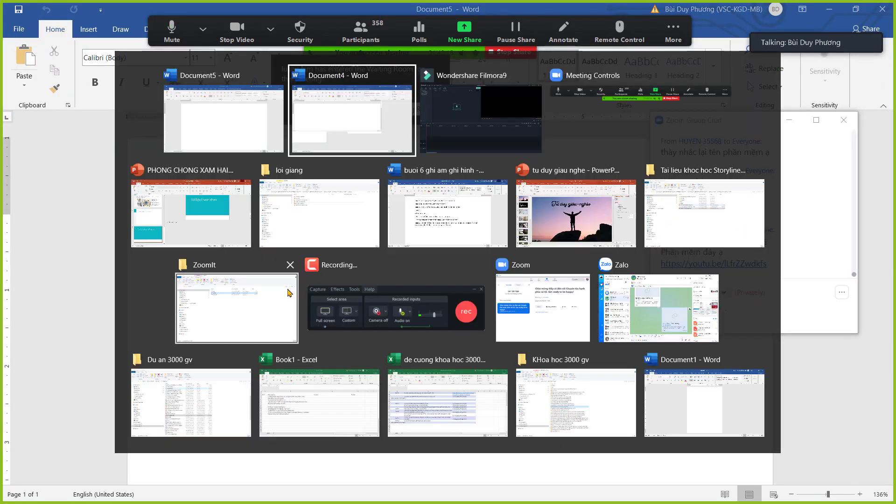
key(Escape)
Switch to the buoi 6 ghi am ghi hinh document and add the heading "SỬ DỤNG FIMORA ĐỂ LỌC TIẾNG, LỒNG TIẾNG" below Bước 5.
key(alt+Tab)
scroll(334, 392, down, 5)
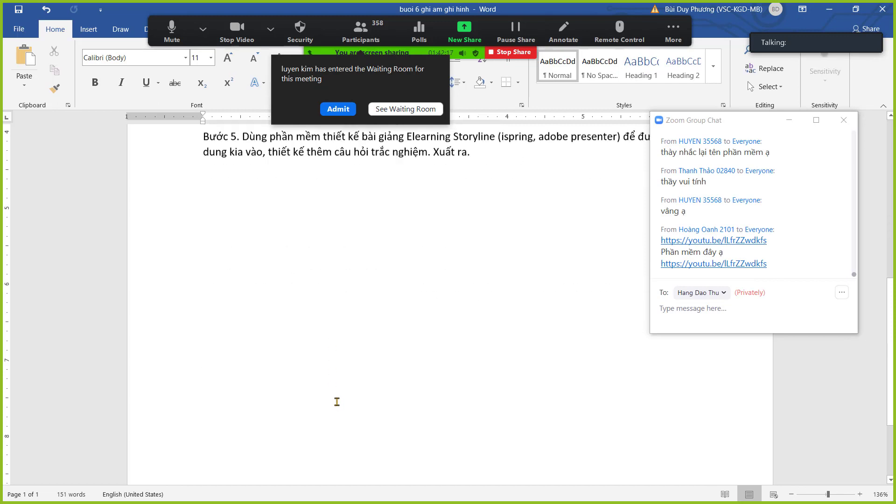
click(329, 391)
key(Return)
text(SỬ)
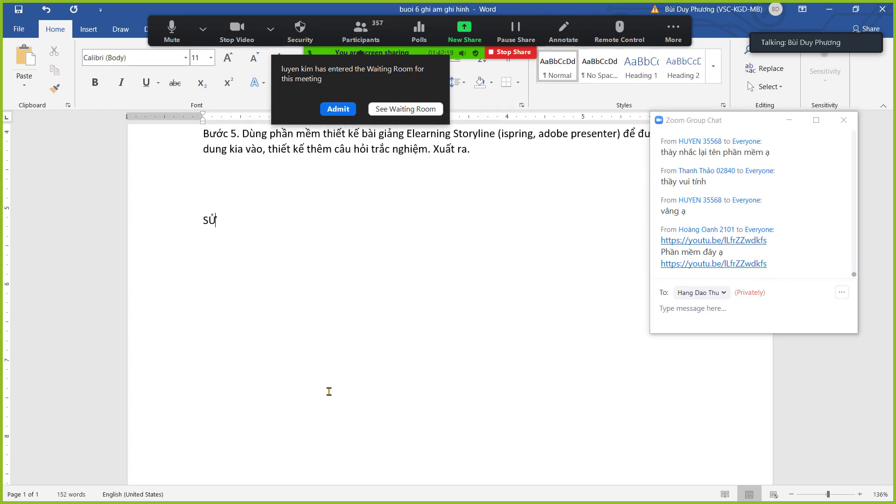
text( DUNG FIMORA ĐE)
text( LỌC TIẾNG, LLONG)
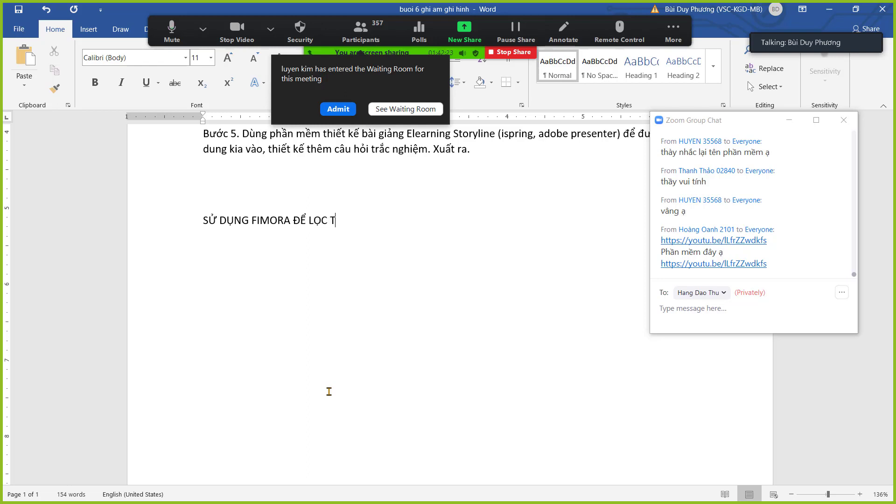
key(BackSpace)
key(BackSpace)
key(BackSpace)
key(BackSpace)
text(ỒNG TIÊNG)
text(s)
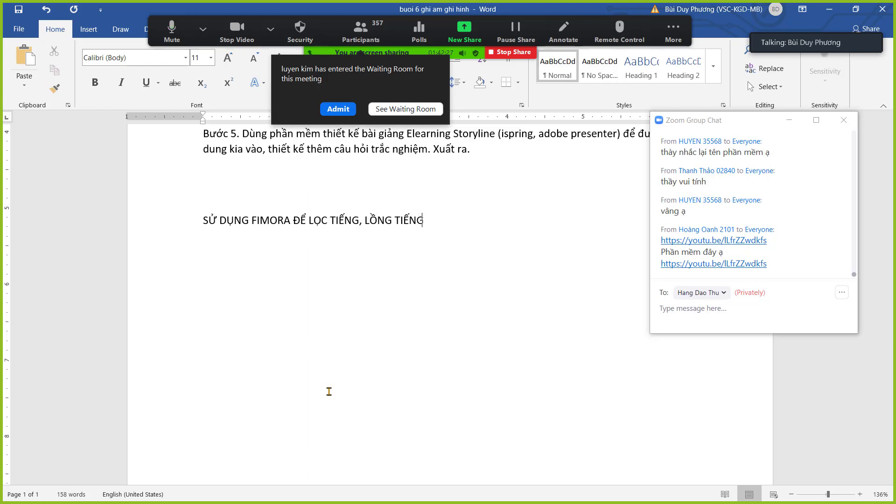
Start a numbered list under the new heading with the first item "KHỞI ĐỘNG PHẦN MỀM,".
text(1. g)
key(BackSpace)
text(k)
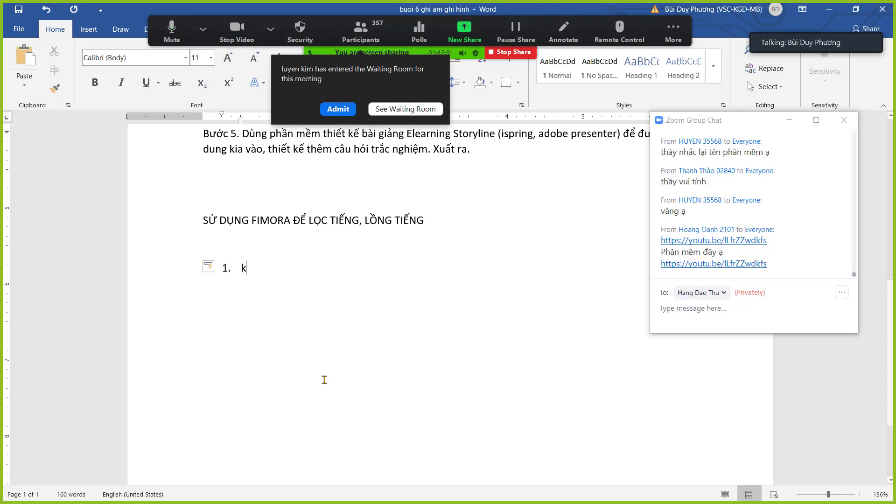
text(ho)
key(BackSpace)
key(BackSpace)
key(BackSpace)
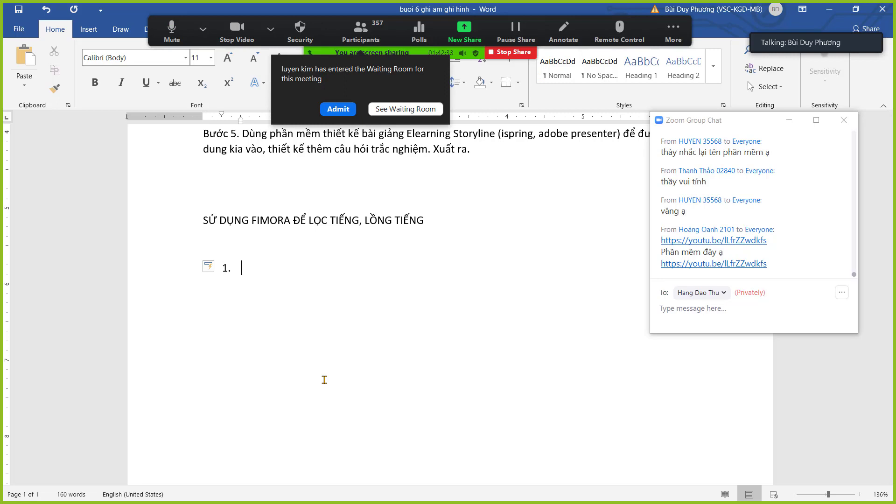
text(KHỞI ĐỘNG)
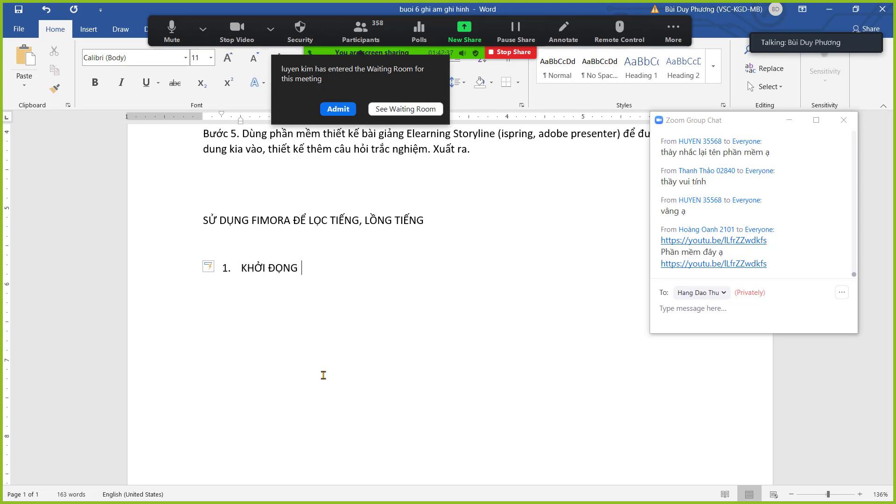
text( PHẦN MỀM)
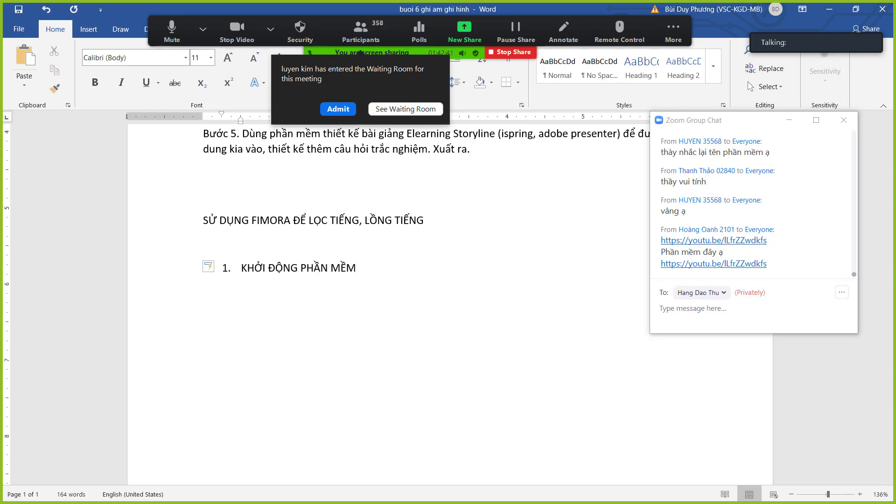
text(,)
key(Return)
key(BackSpace)
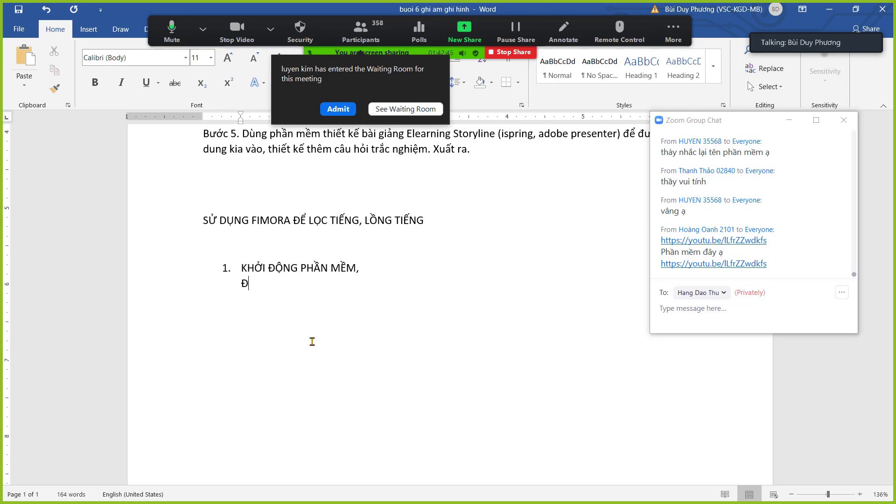
text(Để import)
key(BackSpace)
key(BackSpace)
key(BackSpace)
key(BackSpace)
key(BackSpace)
key(BackSpace)
key(BackSpace)
key(BackSpace)
key(BackSpace)
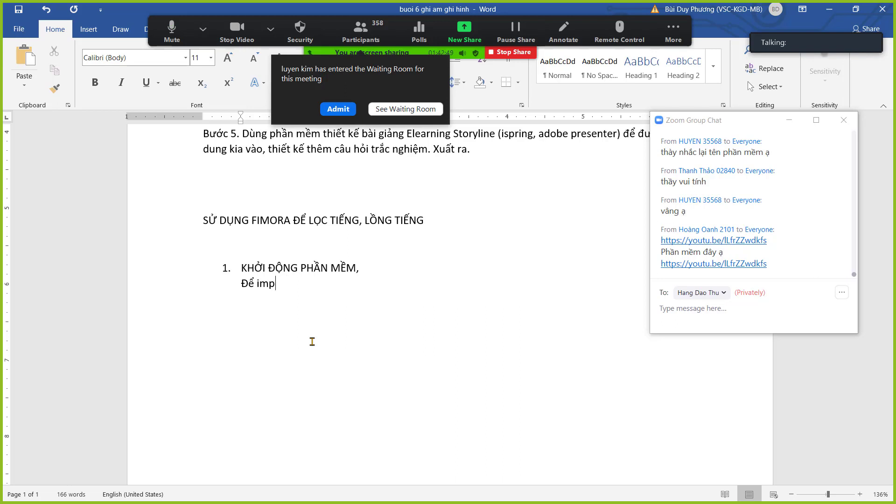
key(BackSpace)
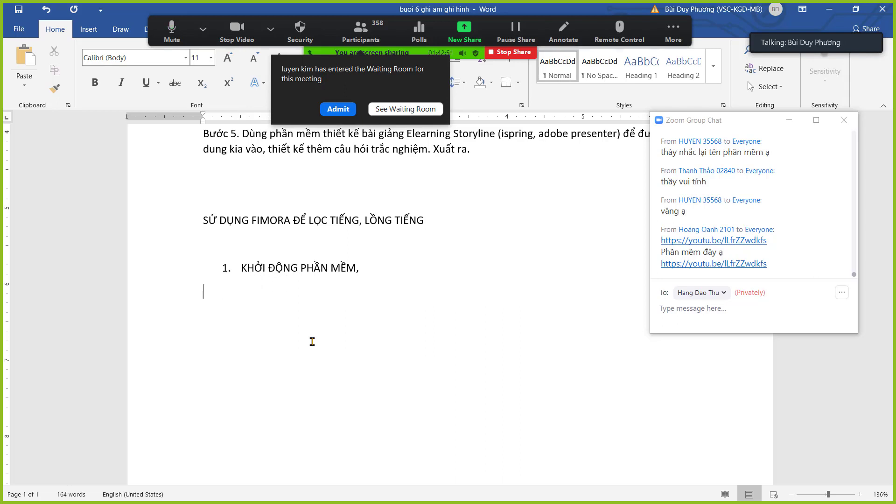
Add item 2 "Import file âm thanh hoặc video mình cần xử lí vào" with an unnumbered line "Cách imort" under it.
text(2. Im)
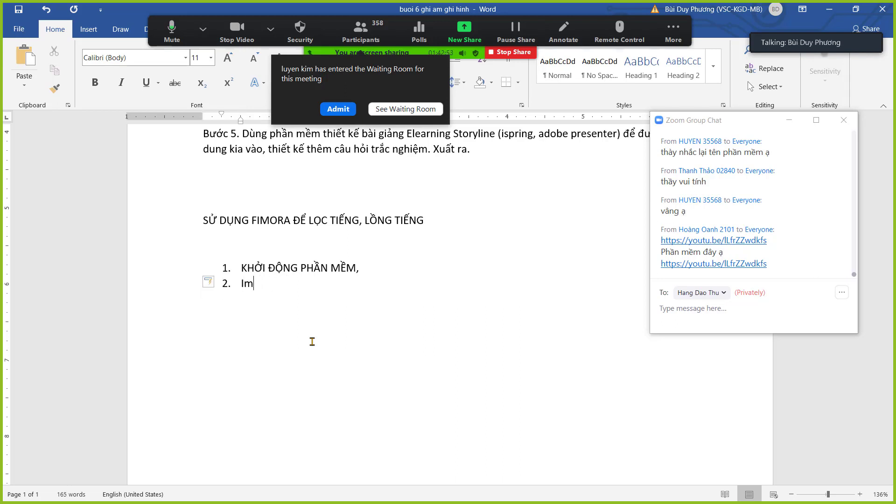
text(port file )
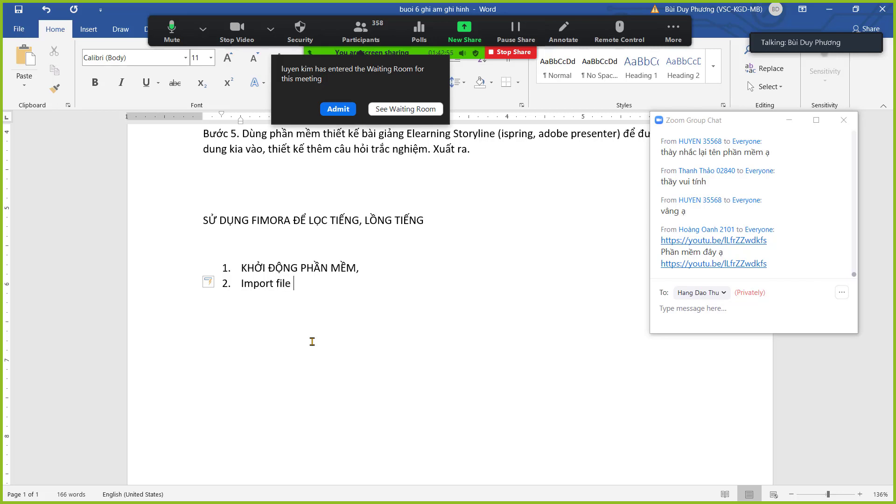
text(âm thanh ho ặc video mình cầ)
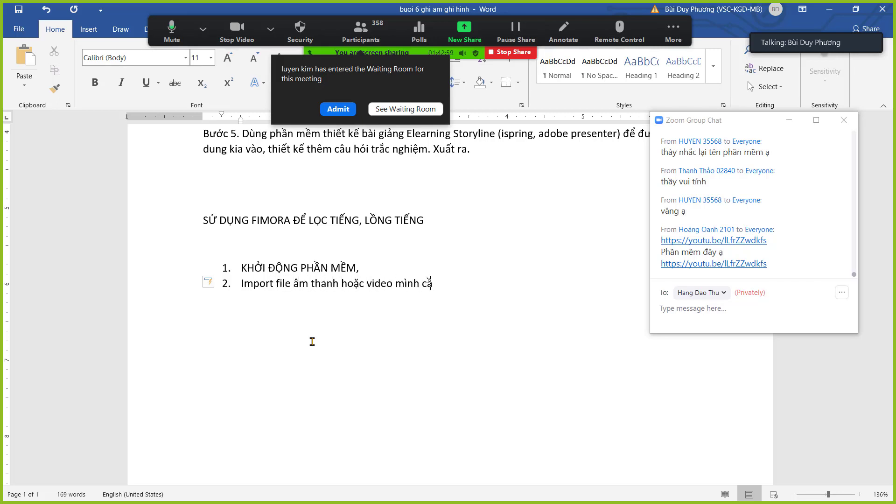
text(n xư lií vào)
key(Return)
key(BackSpace)
text(Cach imort)
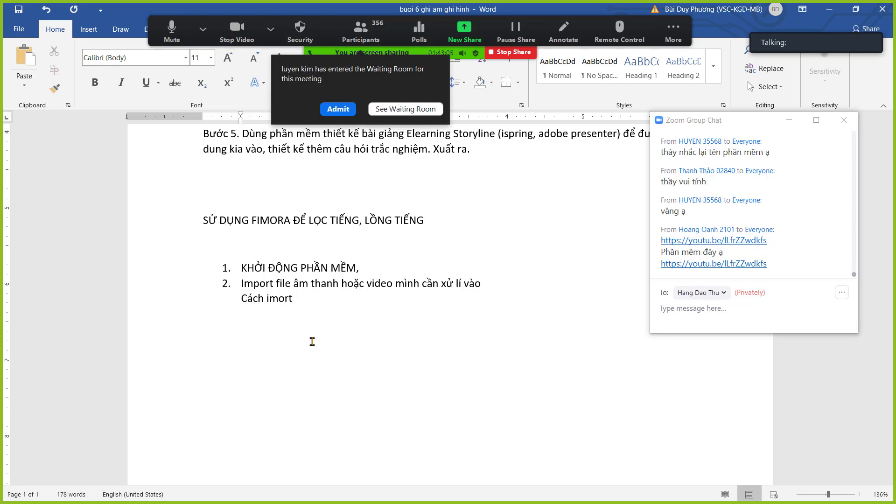
Switch to Filmora 9 and admit the waiting participant to the Zoom meeting.
key(ctrl+n)
key(alt+Tab)
key(alt+Tab)
key(alt+Tab)
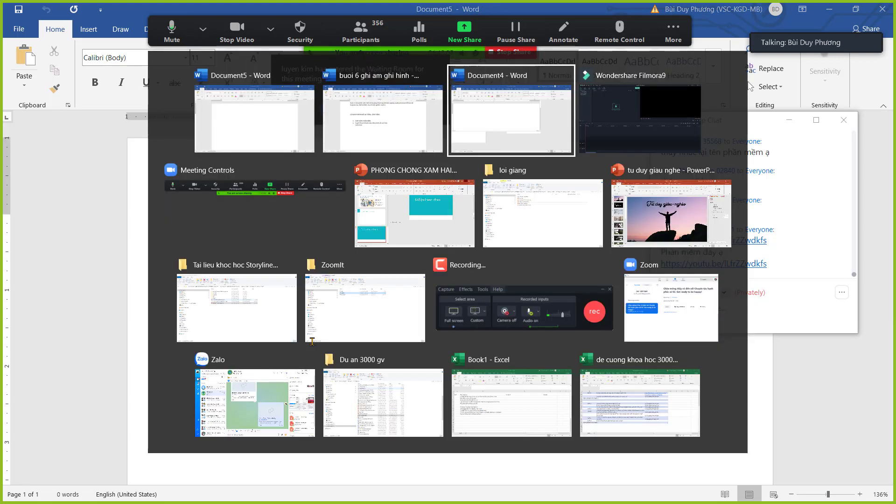
click(270, 29)
click(119, 120)
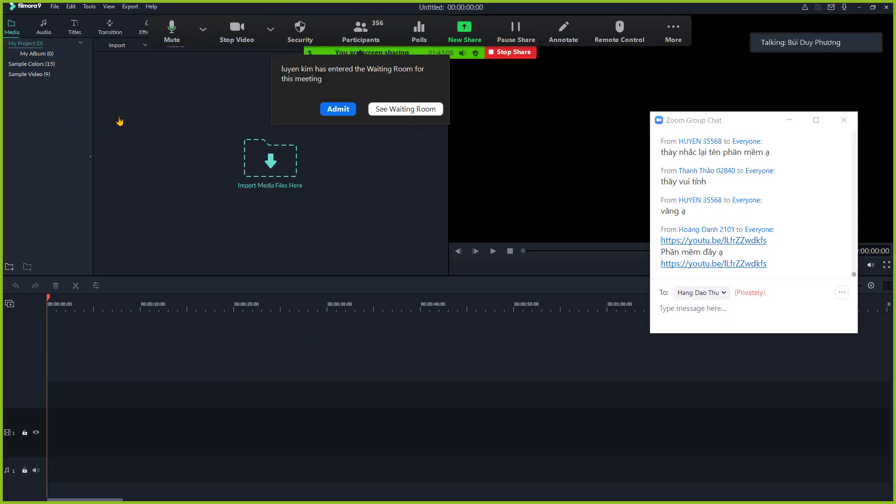
click(332, 112)
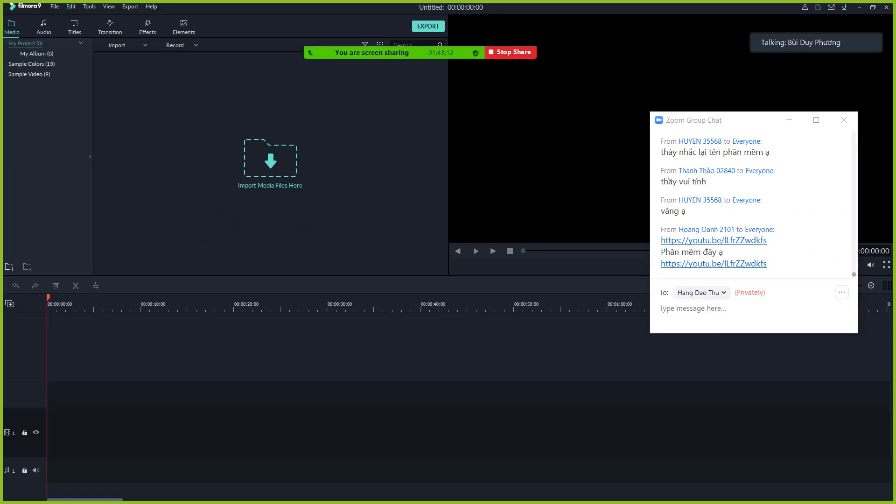
Circle the Import Media Files Here area in red and return to the buoi 6 ghi am ghi hinh document.
mouse_move(272, 119)
mouse_down()
mouse_move(232, 110)
mouse_move(317, 174)
mouse_move(227, 125)
mouse_up()
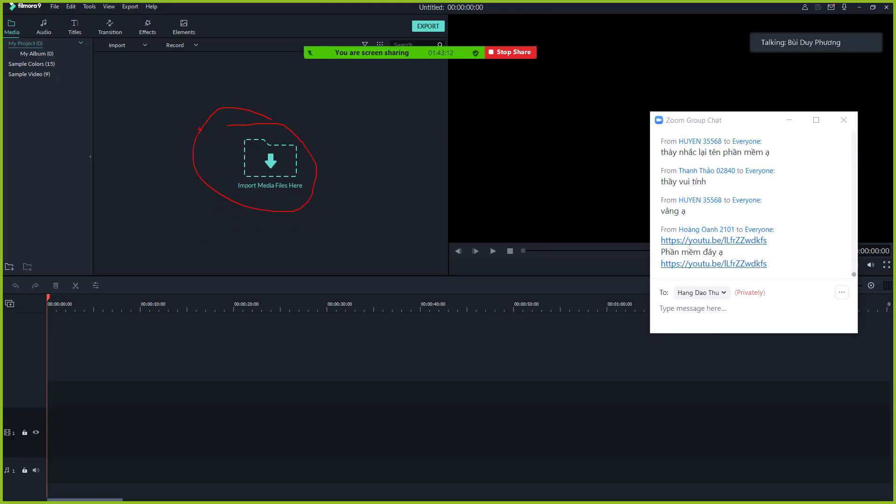
key(alt+Tab)
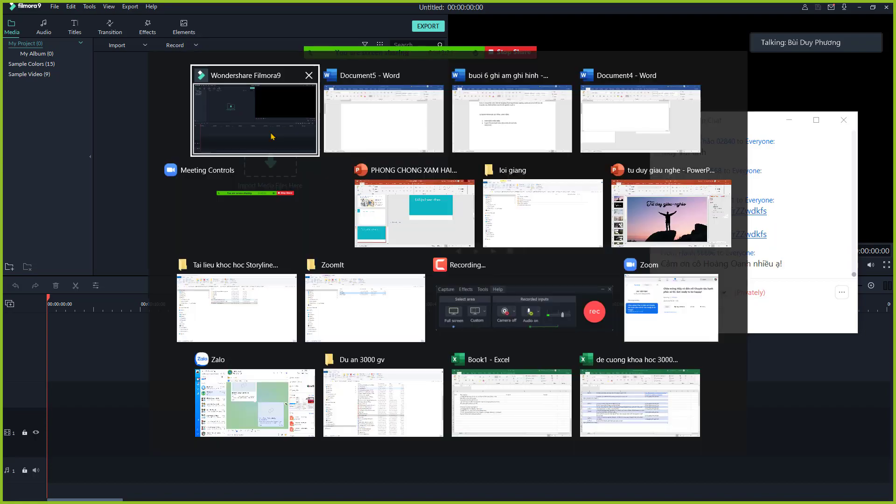
key(alt+Tab)
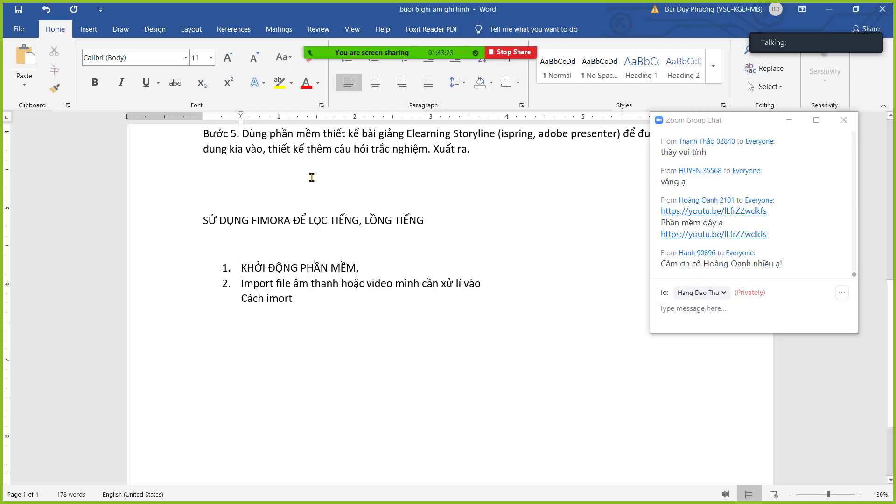
Add the line "Bấm vào Import media here" below the import instructions and insert the annotated Filmora screenshot under it.
text(ấm vào)
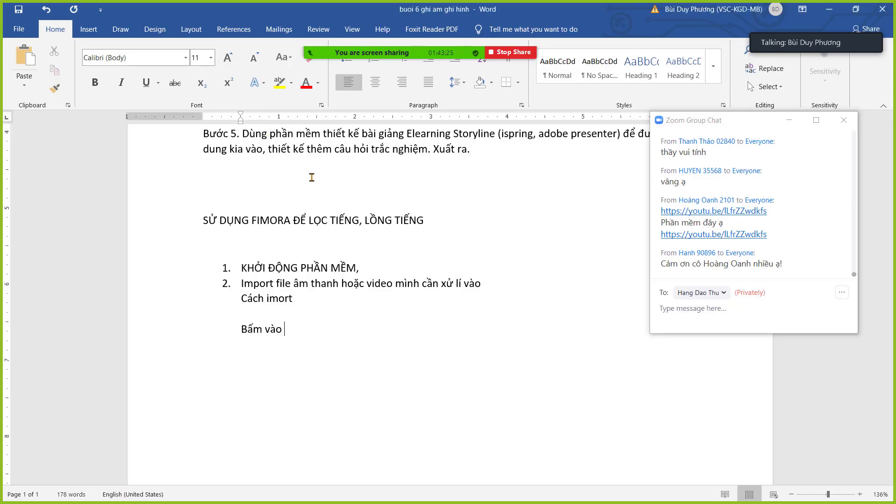
text( Imo)
text(r)
key(BackSpace)
key(BackSpace)
text(port m)
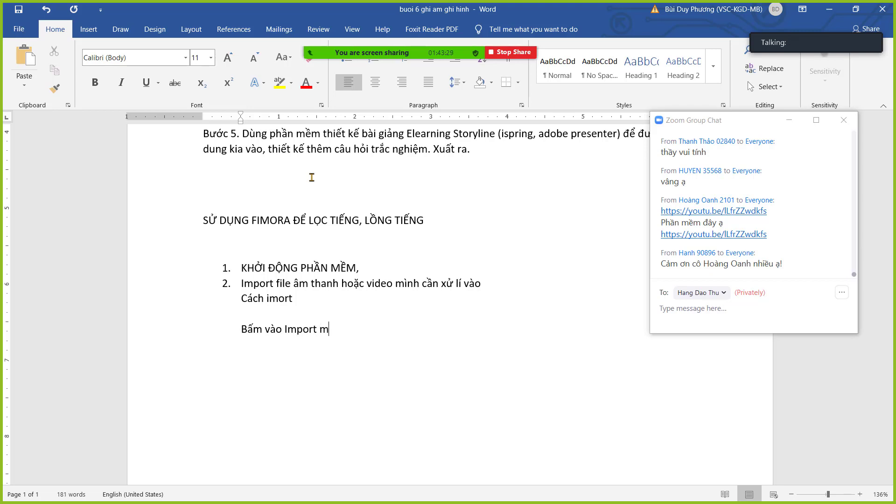
text(e dia h er)
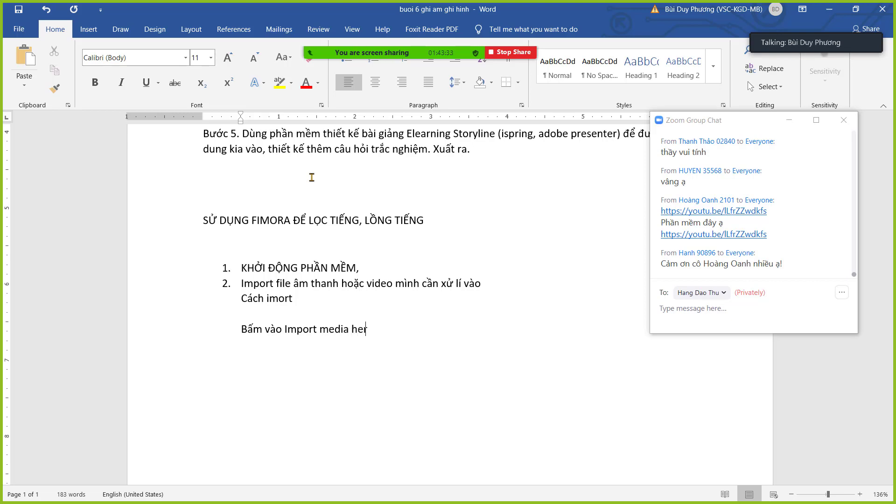
text(e)
key(Return)
key(alt+Tab)
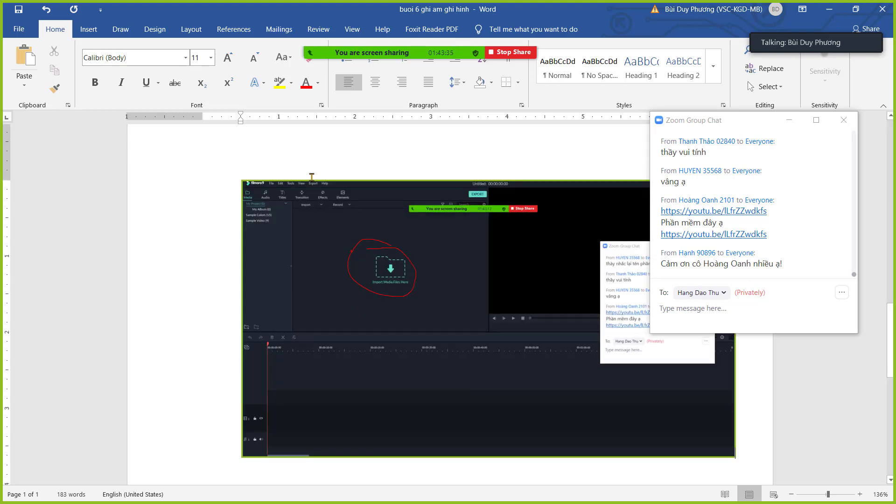
Switch to Filmora 9, start a media import and browse from the Desktop course materials through Storyline co ban to the loi giang folder.
double_click(322, 184)
click(256, 162)
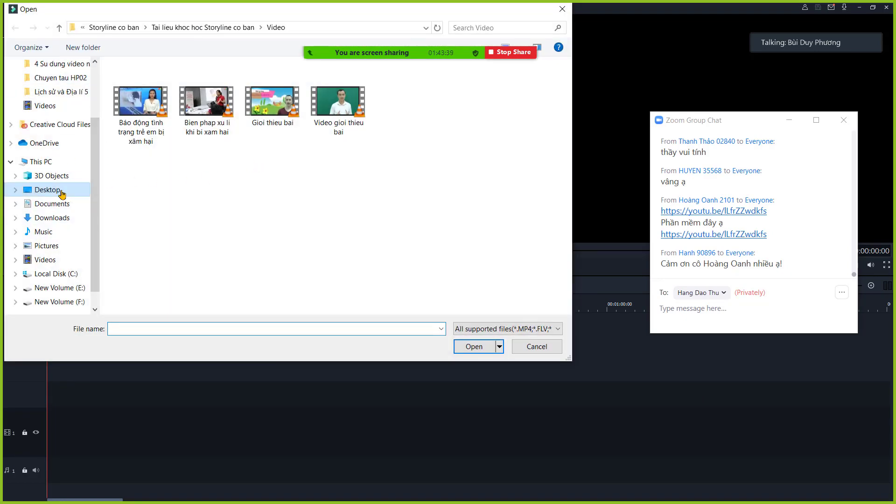
click(47, 189)
click(474, 117)
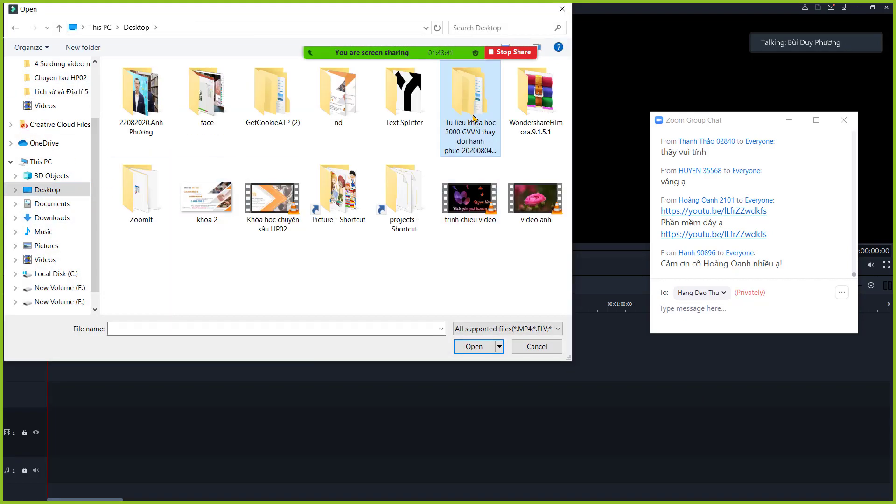
double_click(473, 115)
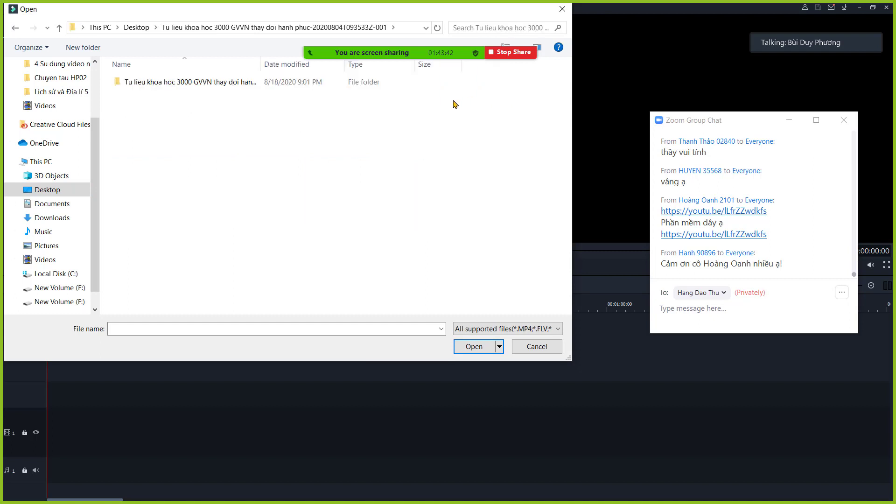
double_click(161, 88)
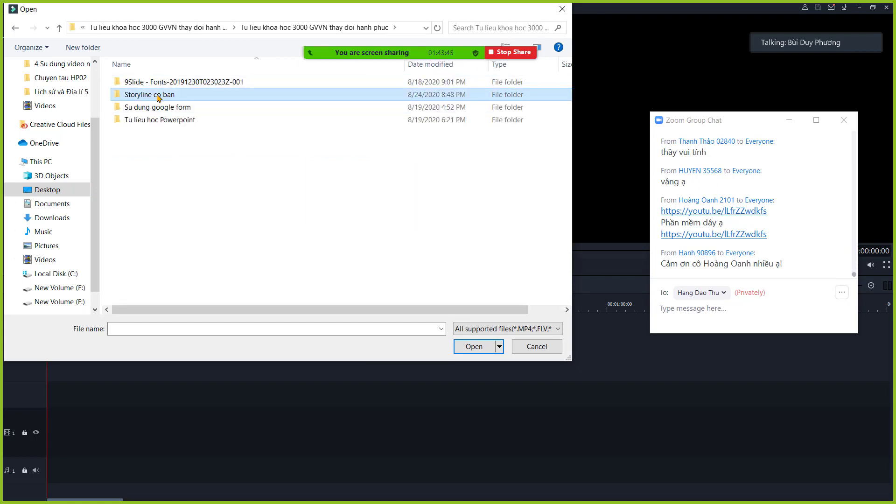
double_click(156, 94)
double_click(176, 96)
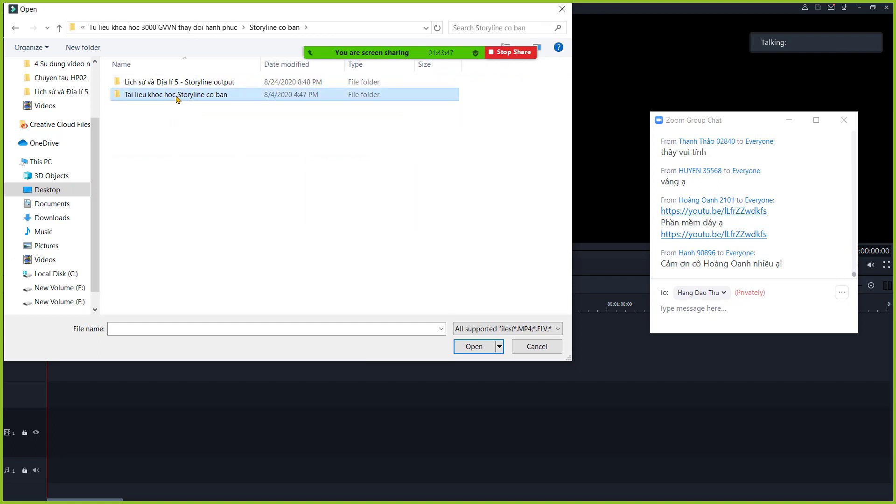
double_click(149, 109)
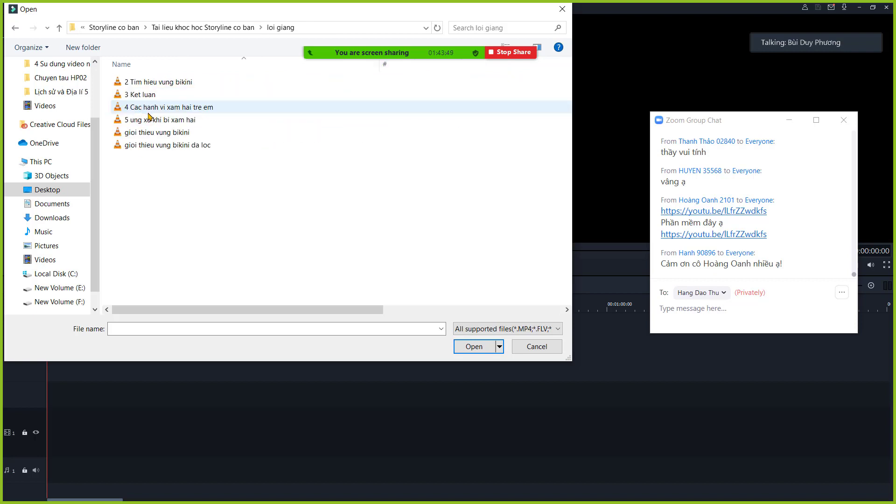
Select the gioi thieu vung bikini audio file for import and circle its name in red on the magnified screen.
click(164, 149)
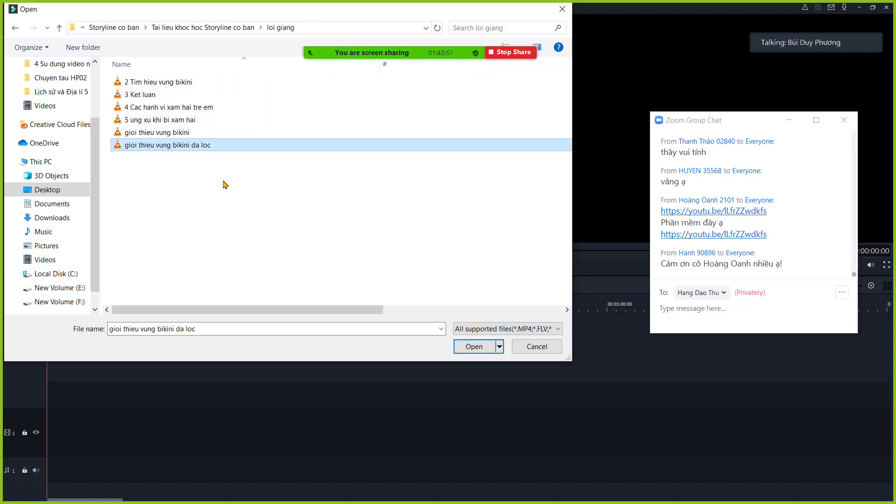
click(149, 135)
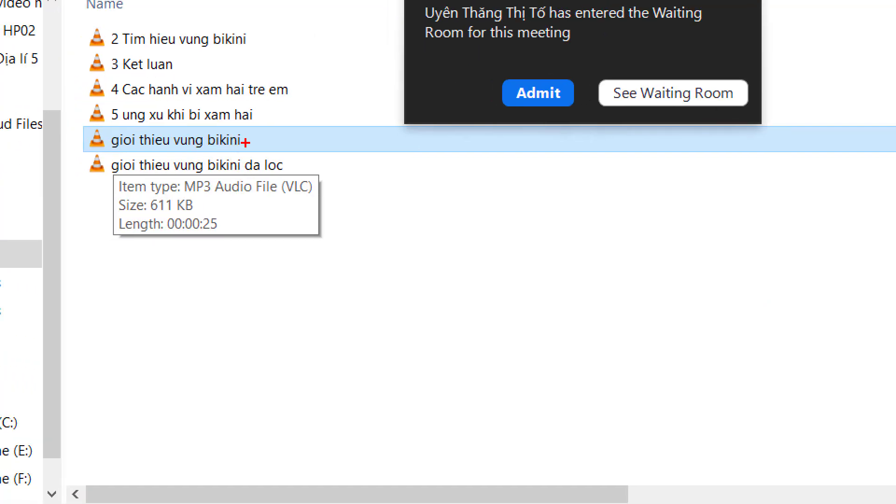
mouse_move(159, 125)
mouse_down()
mouse_move(203, 130)
mouse_move(89, 157)
mouse_move(288, 142)
mouse_move(228, 132)
mouse_up()
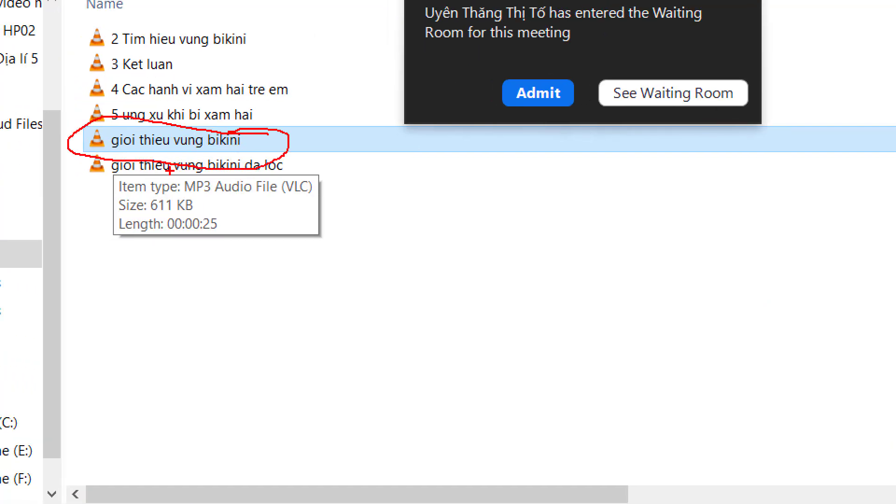
Return to the buoi 6 ghi am ghi hinh document and add "Tìm file cần làm:" with the annotated file-list screenshot under it.
click(466, 34)
click(381, 110)
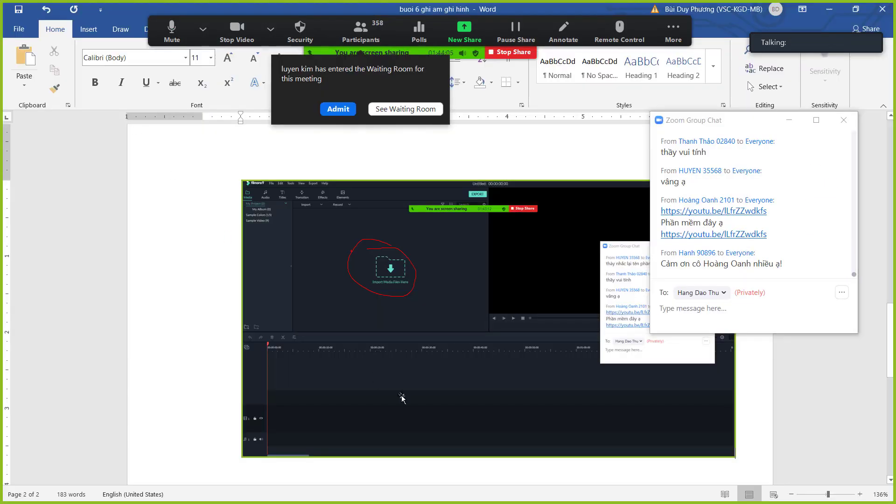
scroll(611, 380, down, 3)
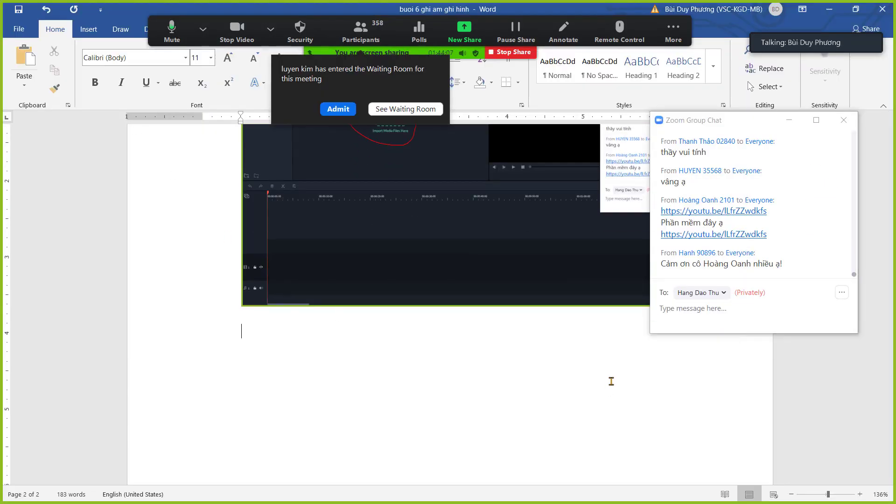
text(ìm file )
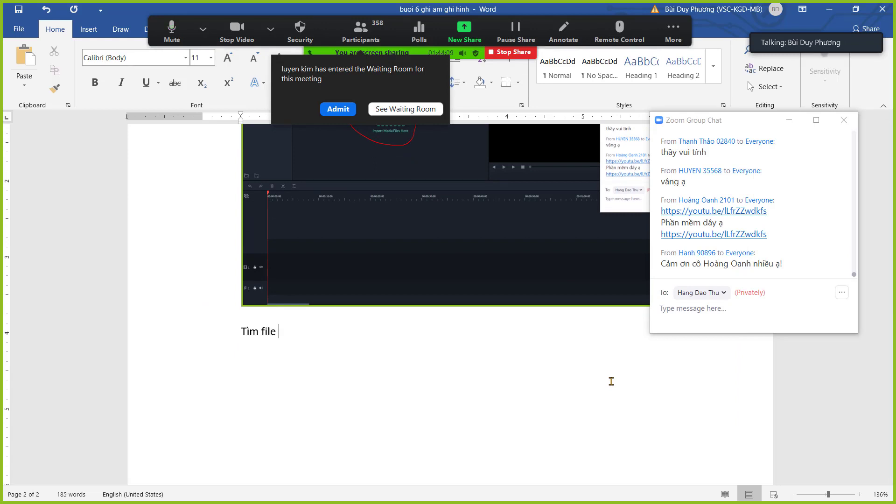
text(cần làm:)
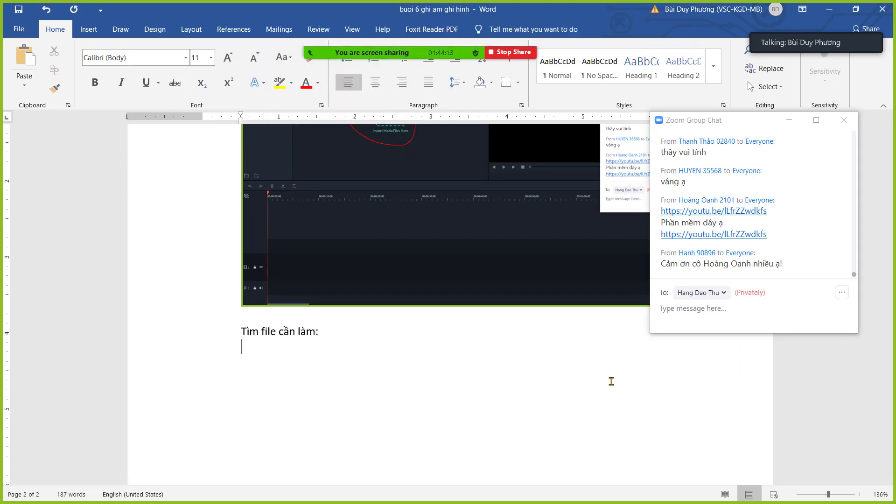
key(ctrl+v)
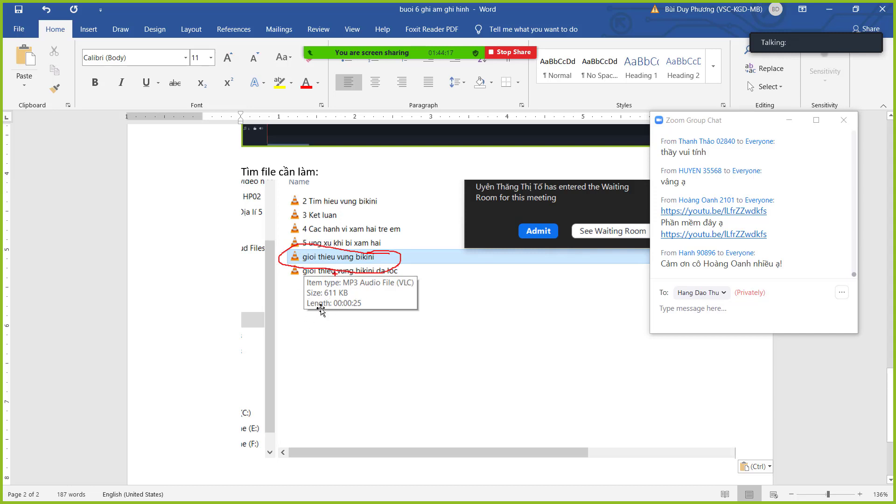
Switch to Filmora 9 and import the selected gioi thieu vung bikini audio file.
key(alt+Tab)
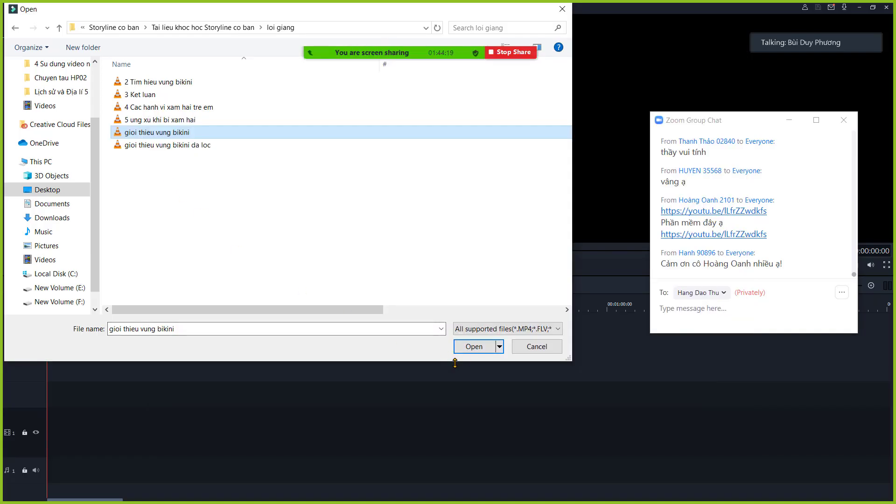
click(473, 350)
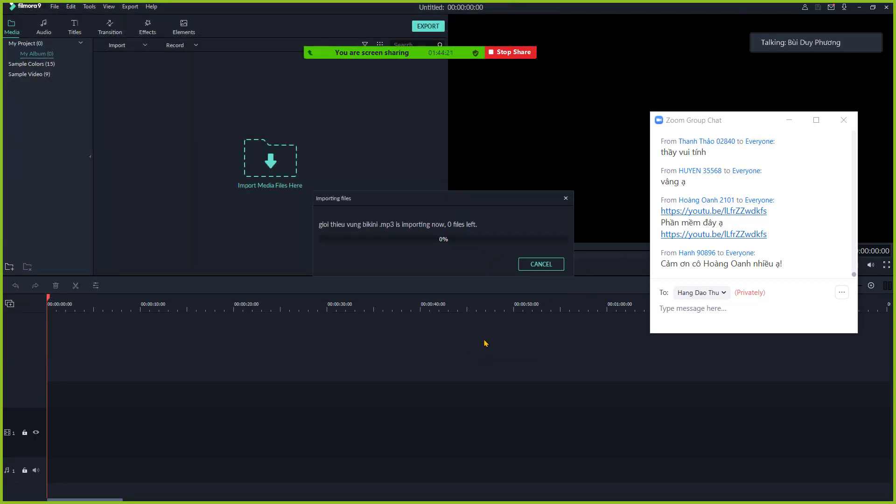
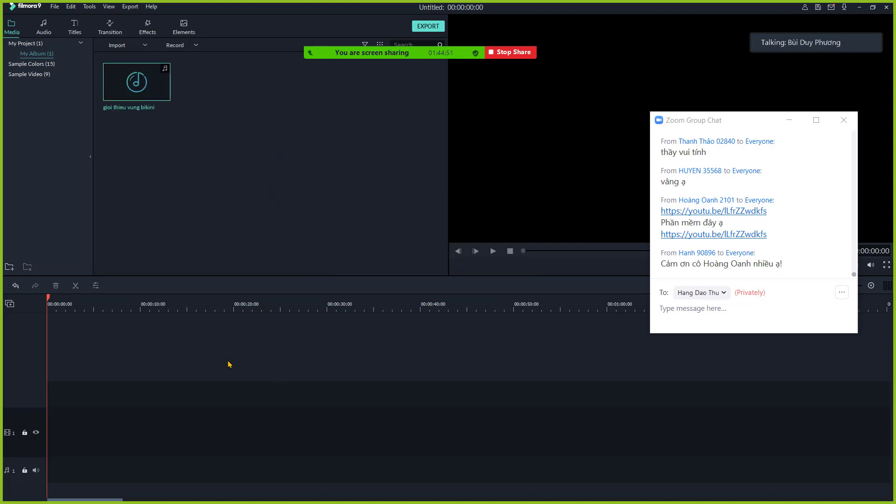
Add the line "Sau khi mở thì kéo vào timeline bên dưới để mình xử lí:" below the file-list screenshot in Word and return to Filmora 9.
key(alt+Tab)
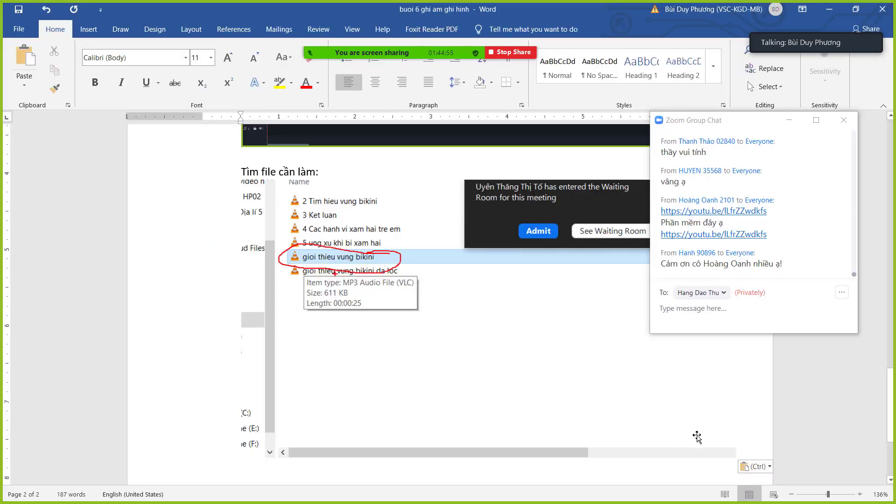
scroll(760, 448, down, 3)
click(725, 417)
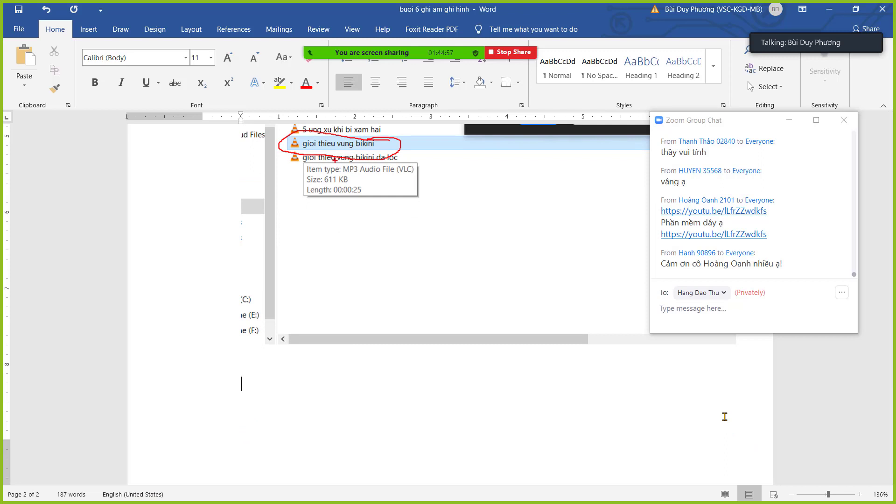
text(Sau khi mở thì ke)
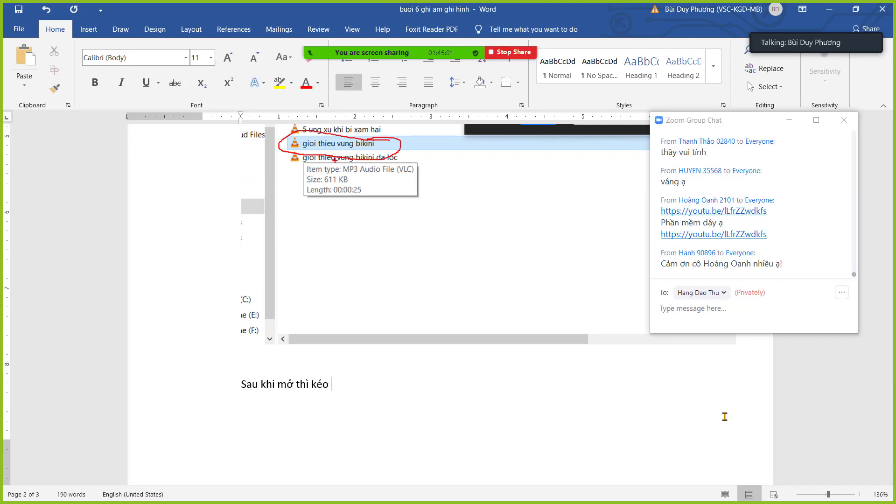
text(o vào timeline bên)
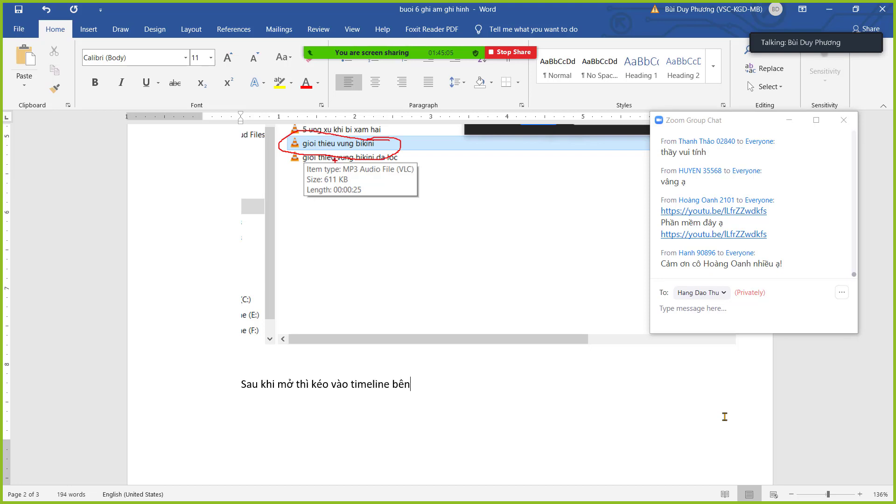
text( dưới để mình xử lí:)
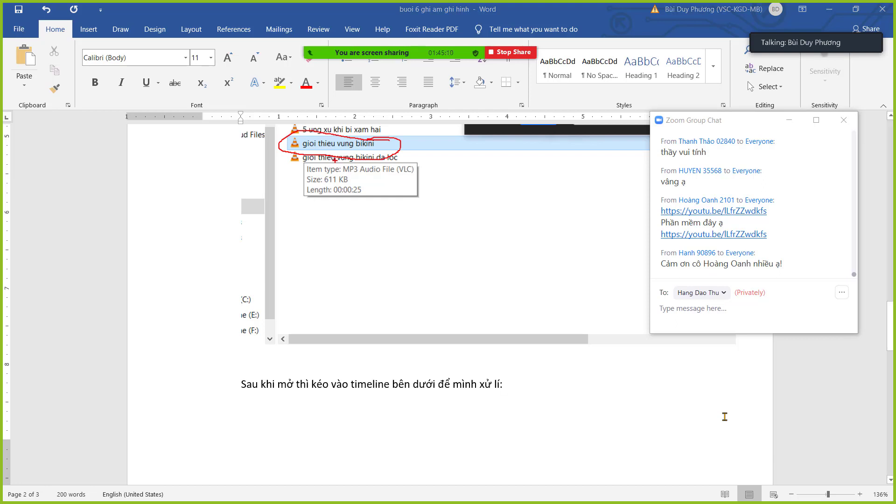
key(alt+Tab)
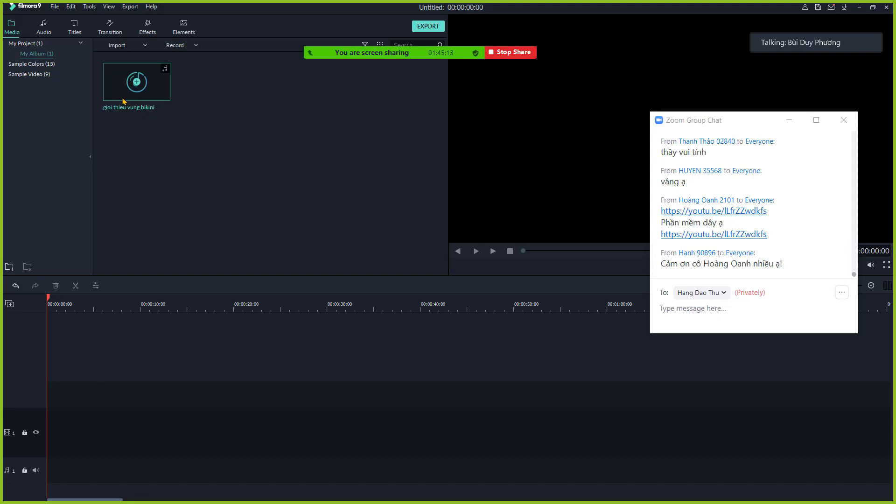
Place the gioi thieu vung bikini audio clip at the start of audio track 1 and circle the track header.
drag(122, 92, 45, 451)
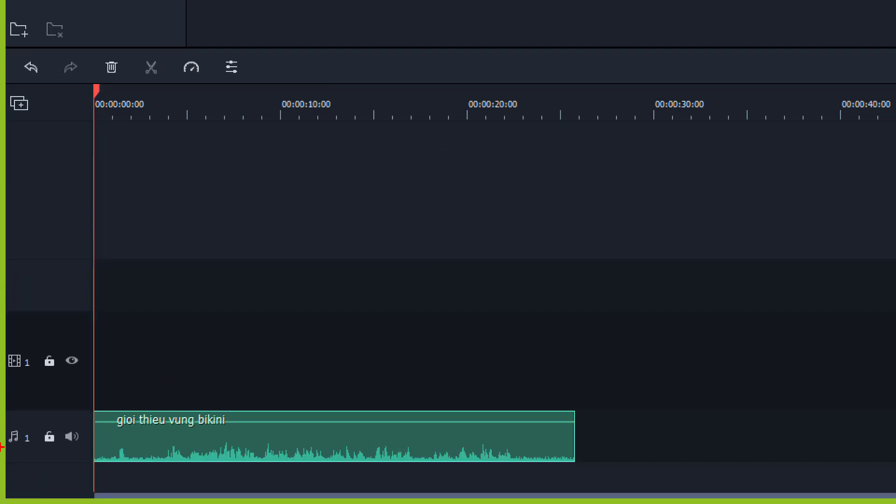
mouse_move(61, 415)
mouse_down()
mouse_move(0, 464)
mouse_move(108, 493)
mouse_move(139, 453)
mouse_move(116, 399)
mouse_move(32, 393)
mouse_move(7, 411)
mouse_up()
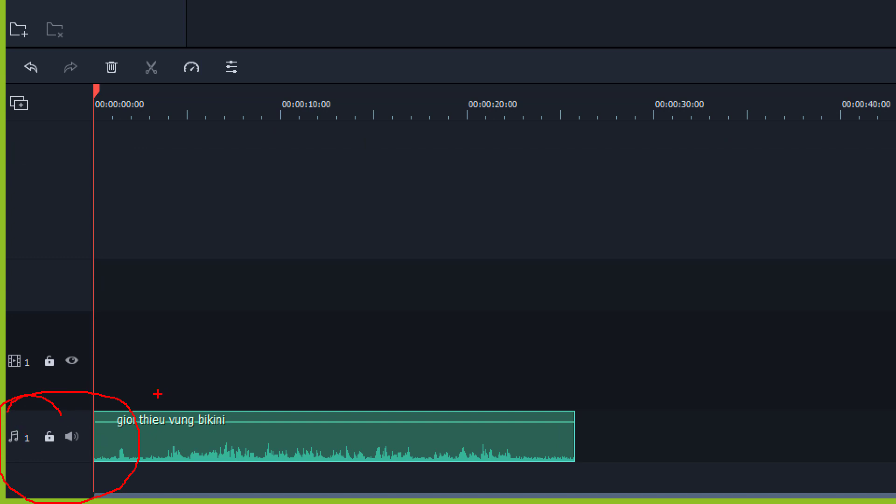
mouse_move(157, 394)
mouse_down()
mouse_move(191, 363)
mouse_move(183, 410)
mouse_up()
mouse_move(122, 301)
mouse_down()
mouse_move(10, 297)
mouse_move(0, 375)
mouse_move(75, 415)
mouse_move(326, 381)
mouse_move(309, 319)
mouse_move(107, 313)
mouse_up()
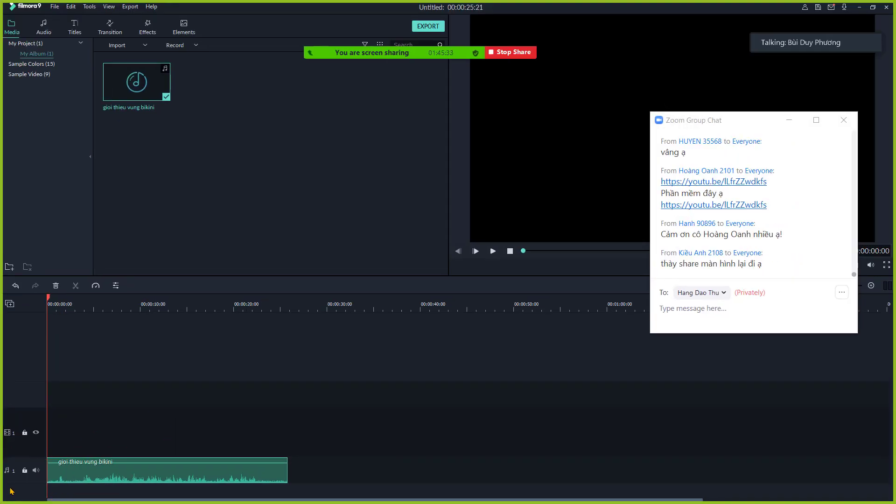
Switch to the Zoom meeting, stop the current screen share and share the screen again.
key(alt+Tab)
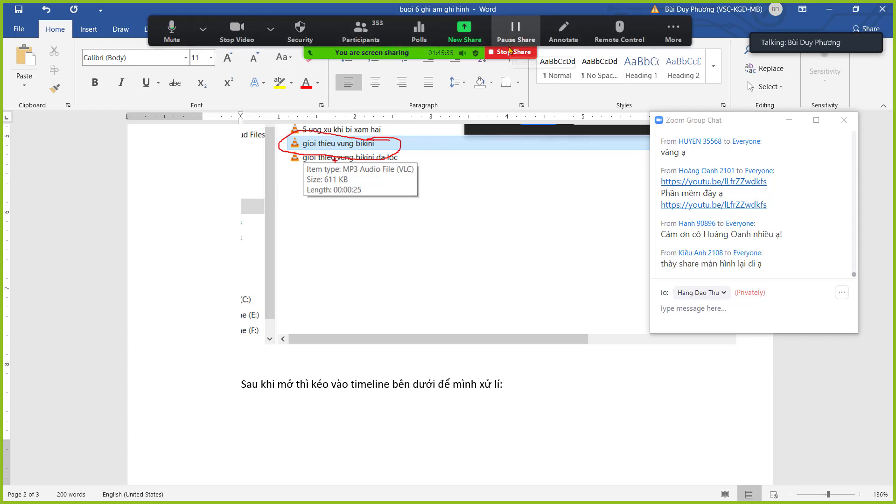
click(516, 74)
click(357, 426)
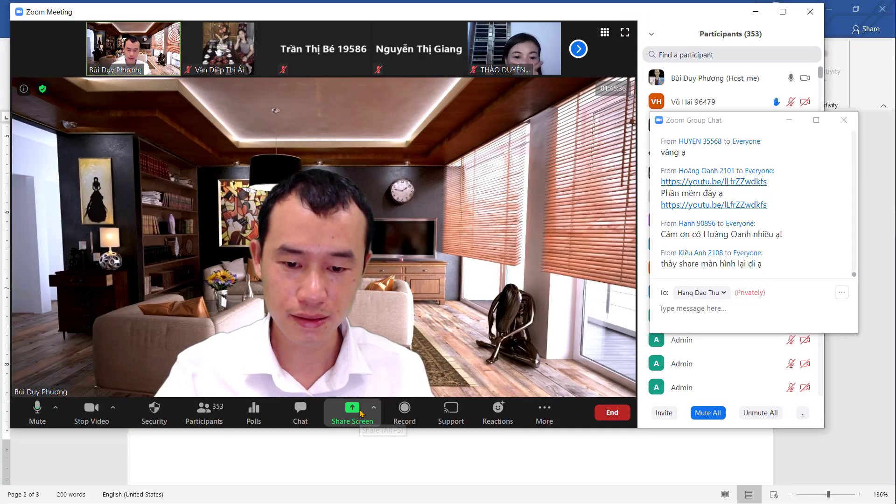
click(686, 416)
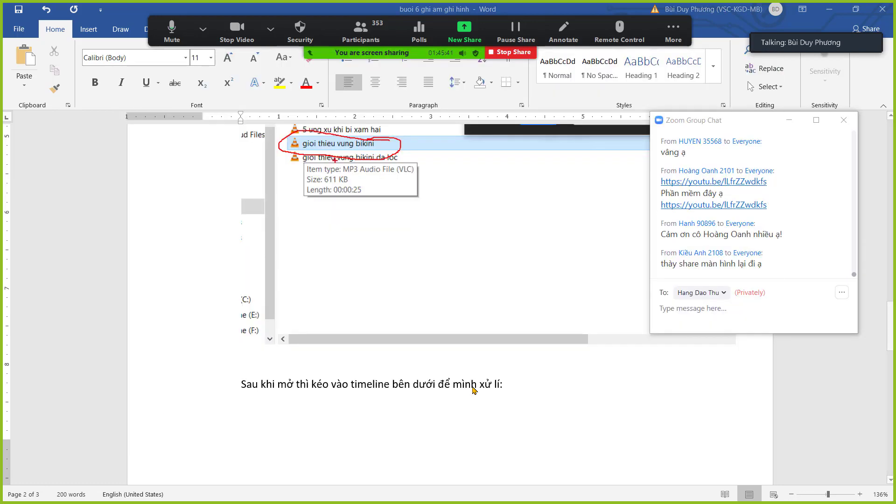
Switch back to Filmora and admit the participant waiting in the Zoom waiting room.
key(alt+Tab)
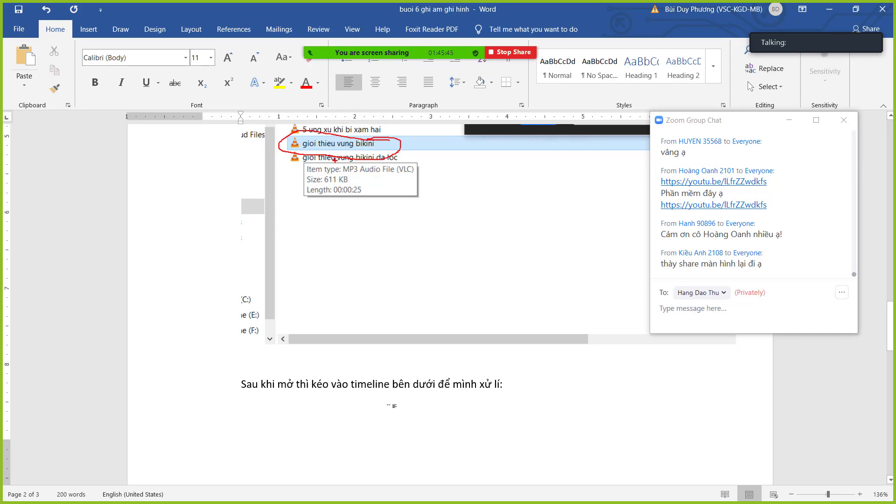
key(alt+Tab)
key(Tab)
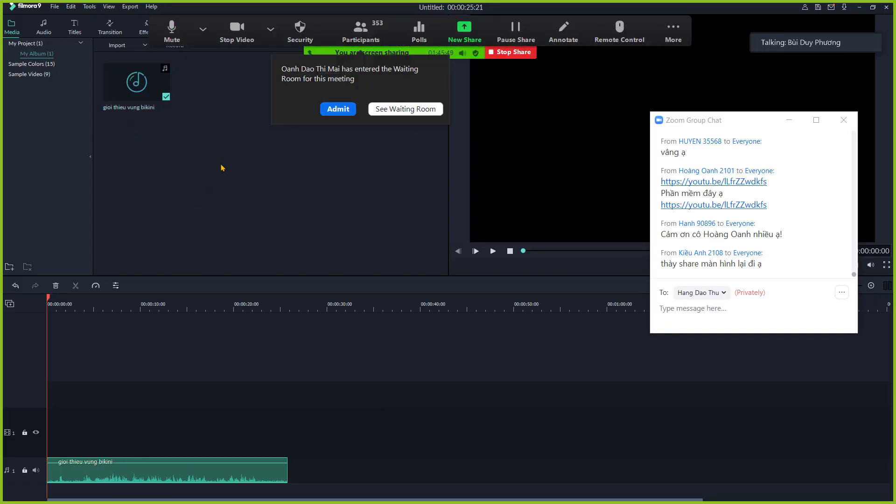
click(337, 111)
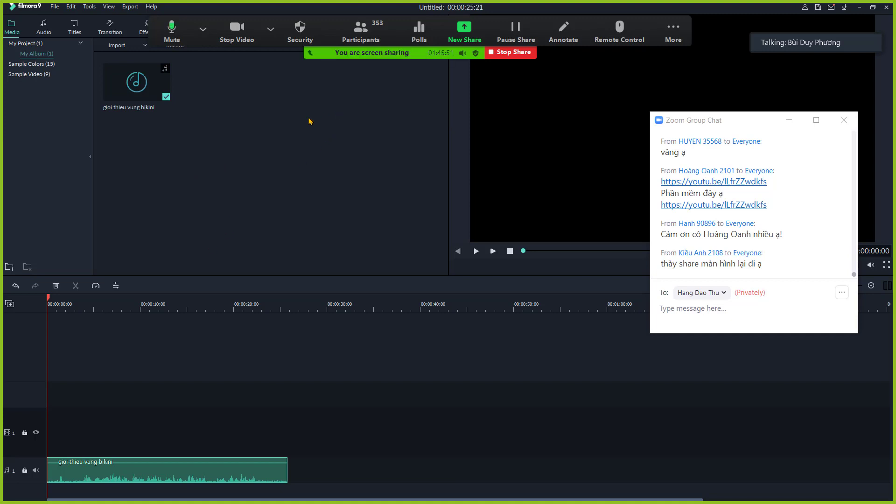
Show the Import command offered on the empty area of the media library and circle it.
right_click(237, 121)
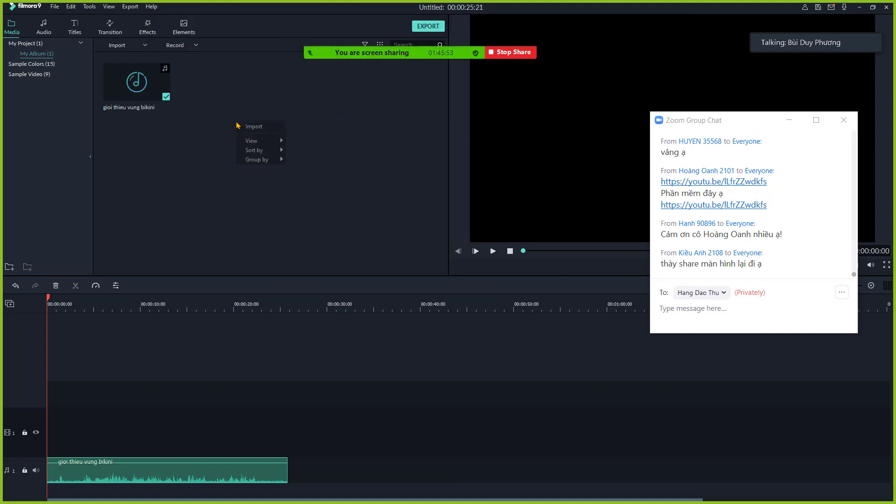
click(189, 167)
right_click(257, 153)
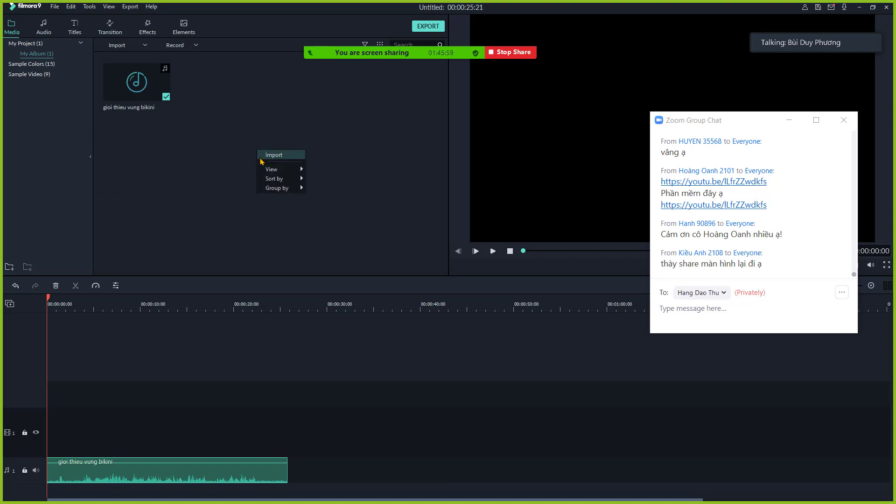
click(183, 171)
drag(202, 184, 156, 155)
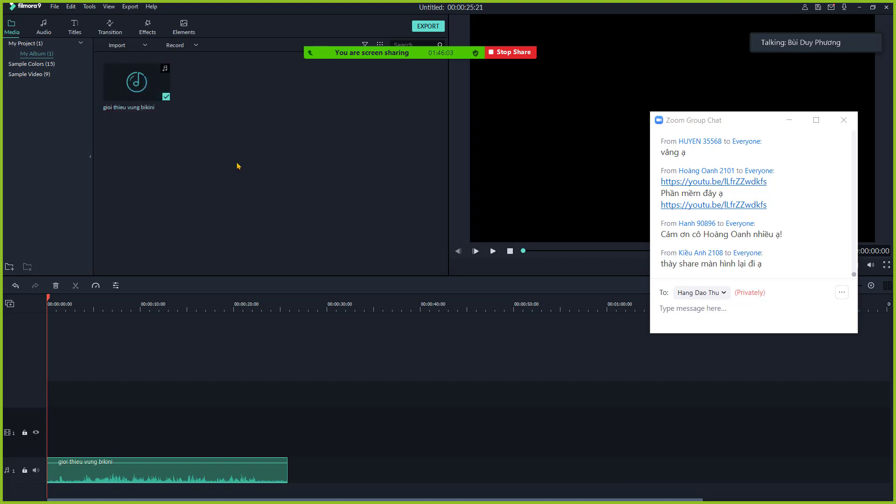
right_click(222, 150)
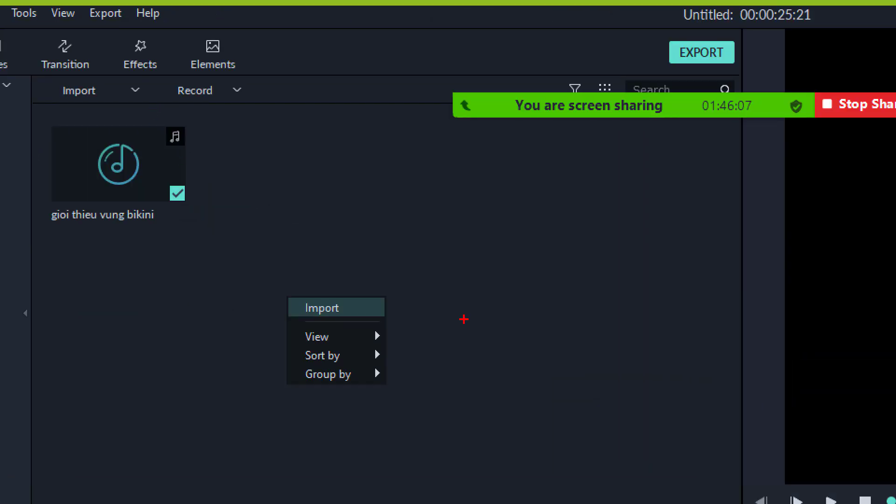
mouse_move(385, 260)
mouse_down()
mouse_move(221, 291)
mouse_move(423, 293)
mouse_move(288, 267)
mouse_up()
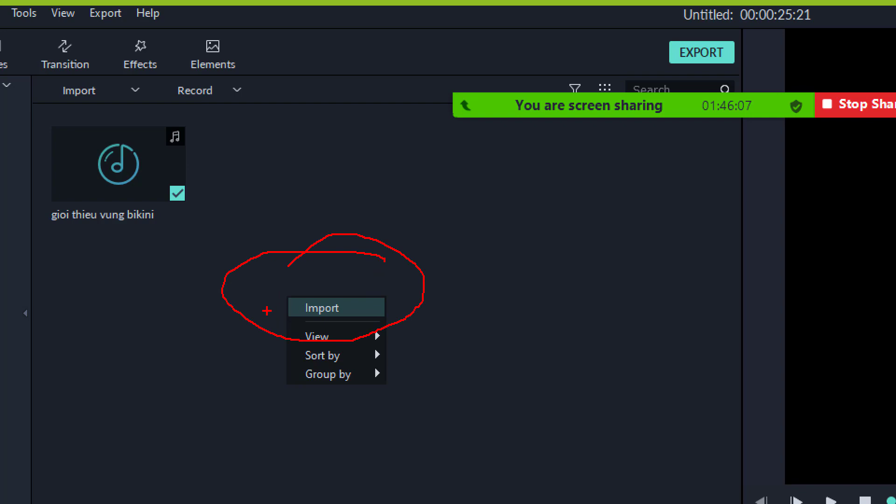
Switch to the Word document and insert blank lines below the import screenshot, above "Tìm file cần làm:".
key(alt+Tab)
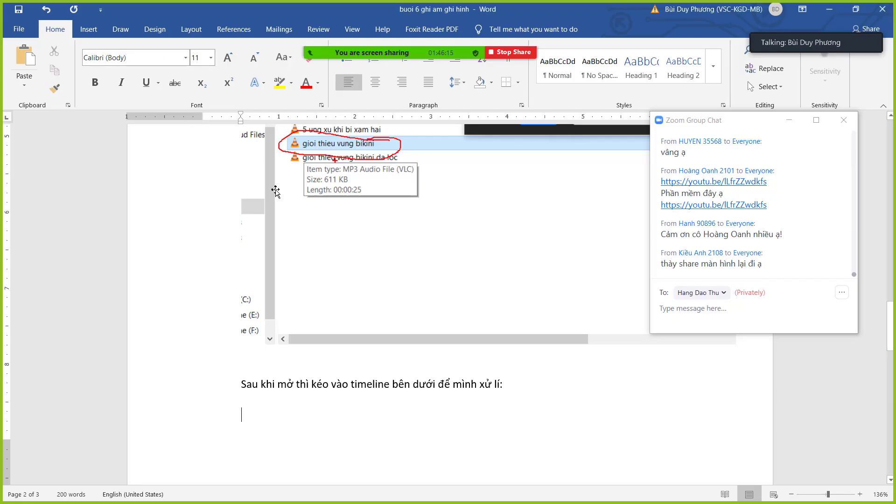
scroll(329, 247, up, 5)
scroll(330, 248, up, 4)
scroll(743, 419, down, 2)
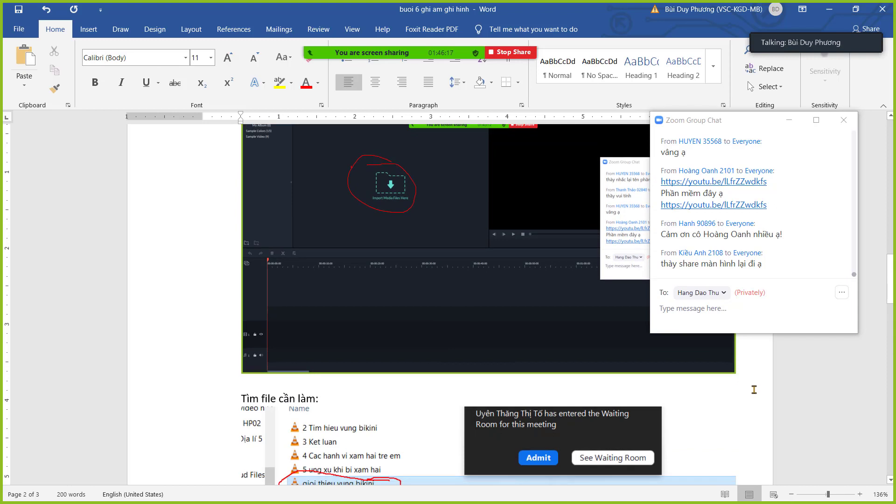
key(Return)
key(Return)
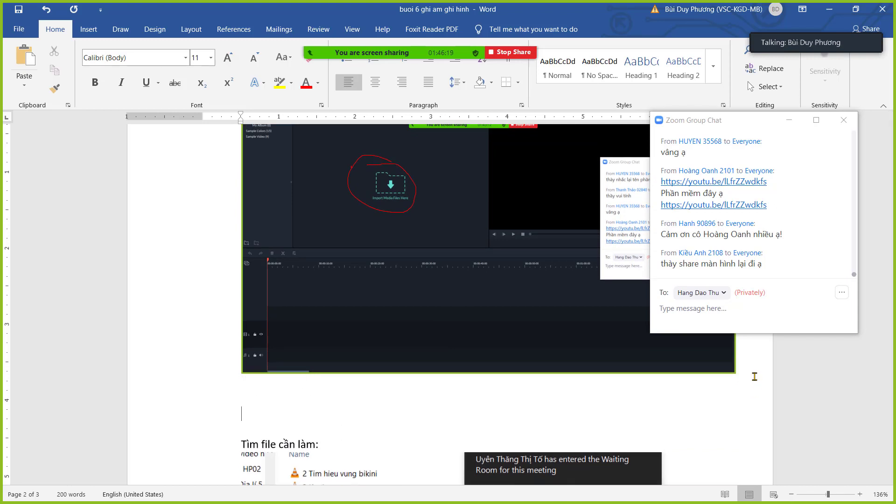
Write the line "Hoặc nháy chuột phải ở chỗ media và chọn Import" below the import screenshot.
text(Hoa)
text(ặc nháy chuột phải c)
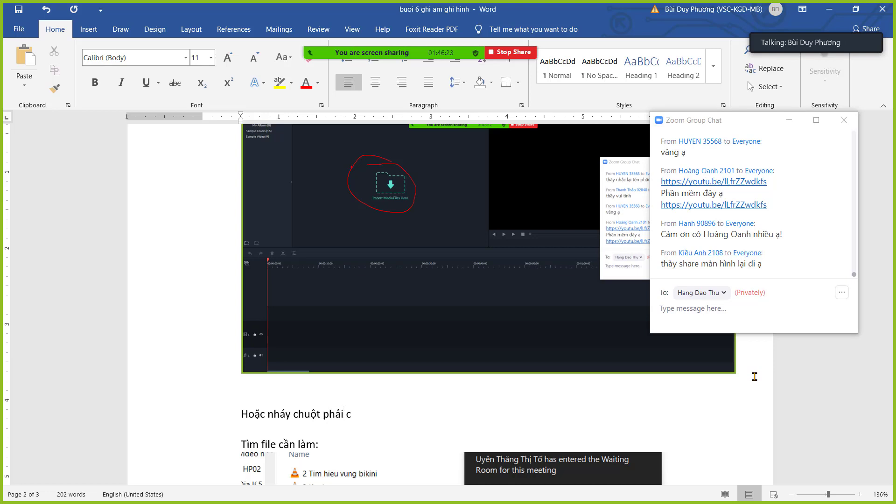
text(o)
key(BackSpace)
key(BackSpace)
text(ở cohỗ me)
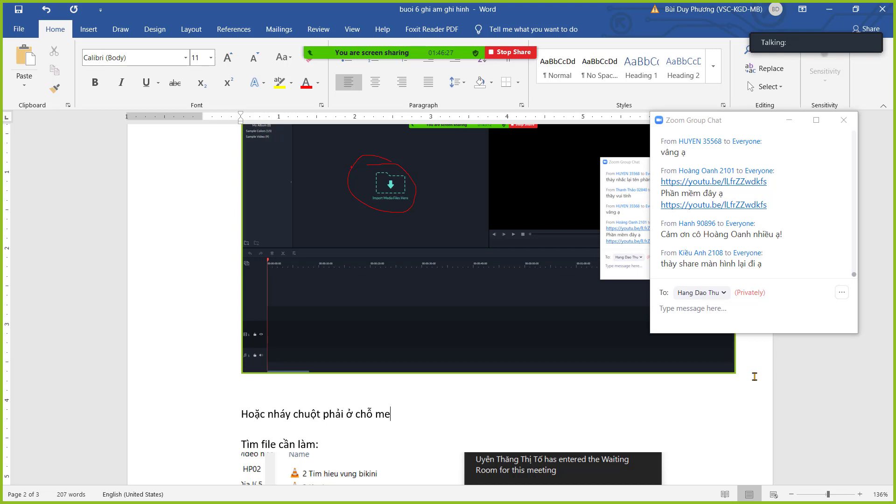
text(dia vào c)
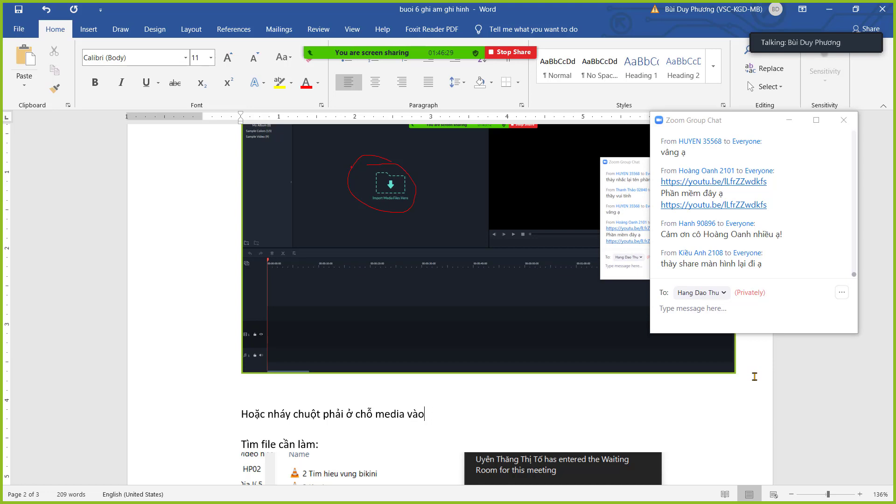
key(BackSpace)
text(chon Imp)
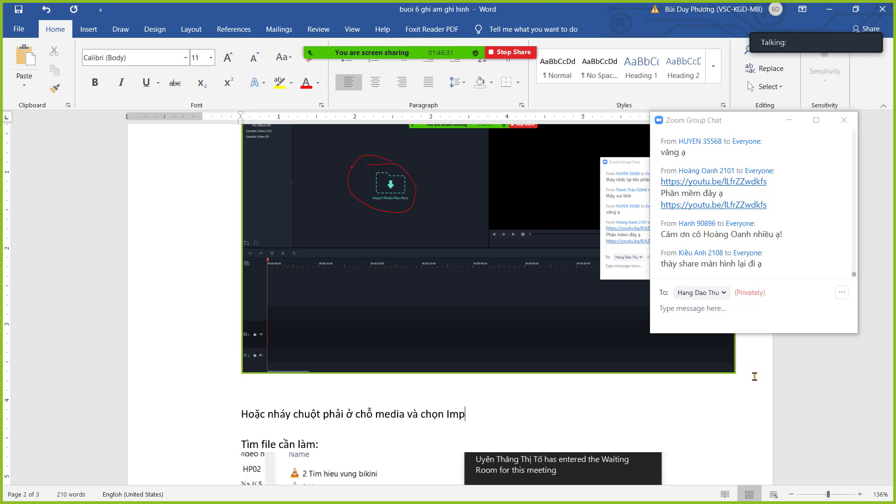
text(ort)
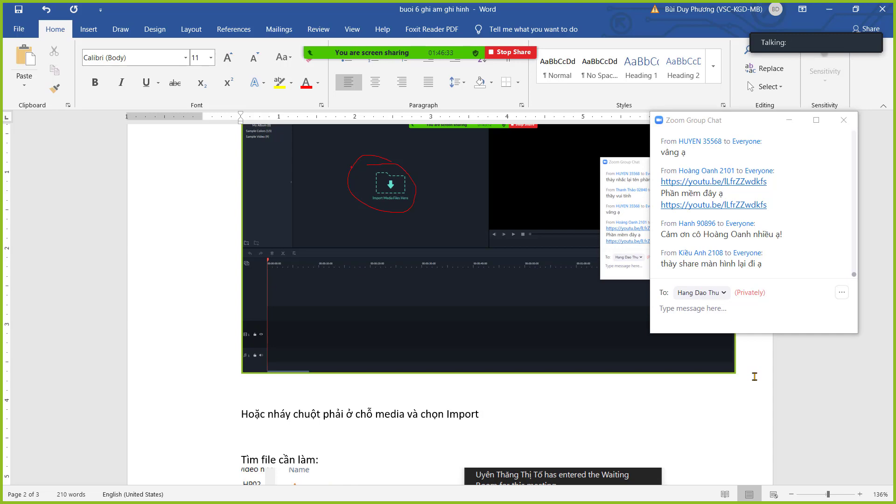
scroll(754, 376, down, 5)
Switch to Filmora and import "Video gioi thieu bai" from the Video folder into the media library.
key(alt+Tab)
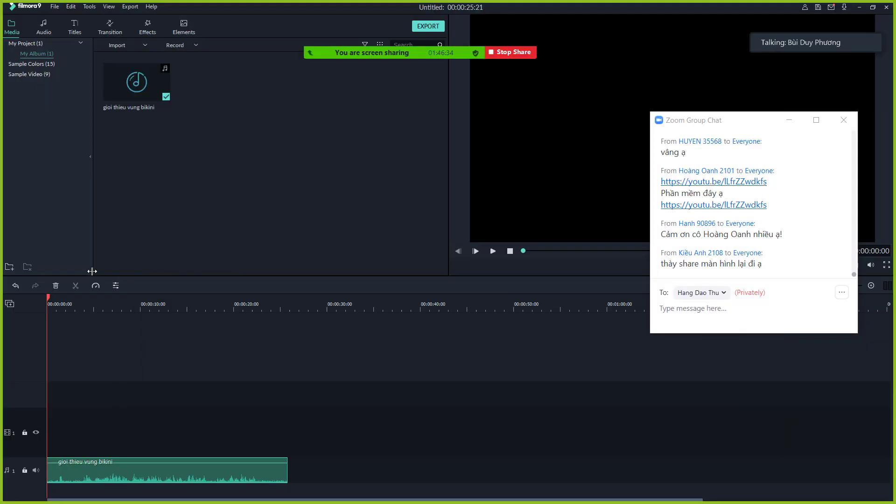
right_click(219, 138)
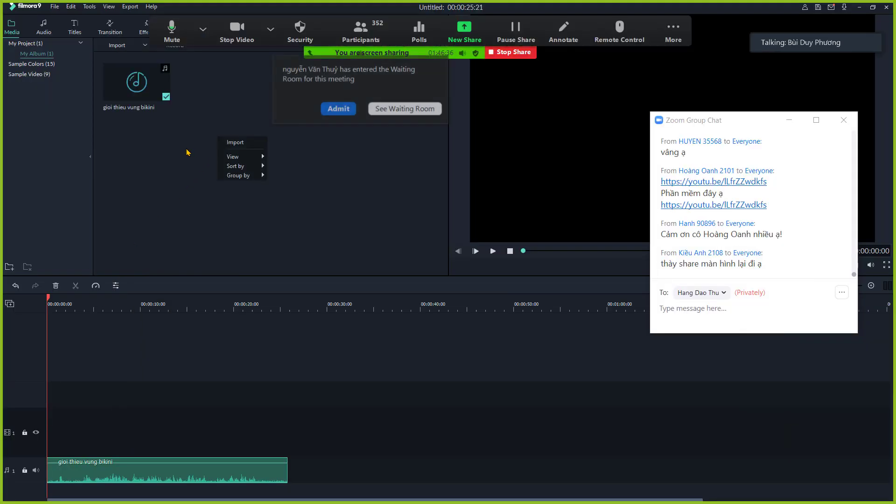
click(227, 144)
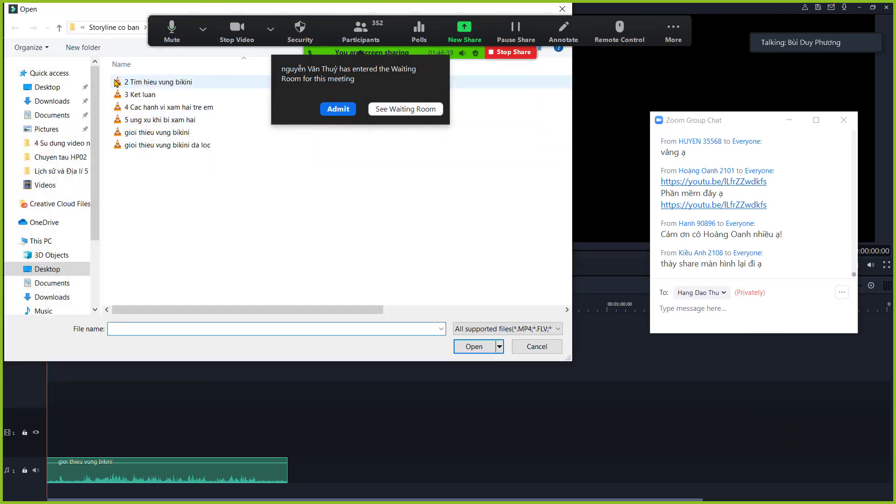
drag(157, 31, 783, 503)
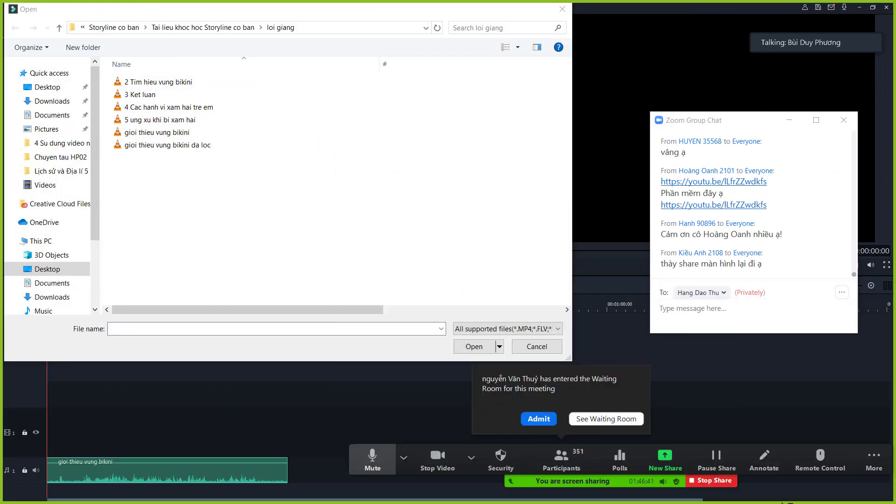
click(217, 31)
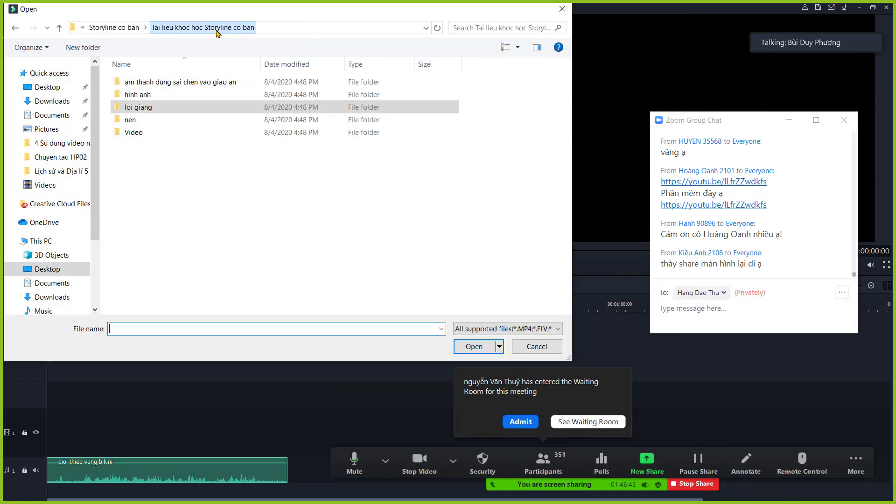
click(139, 98)
double_click(133, 134)
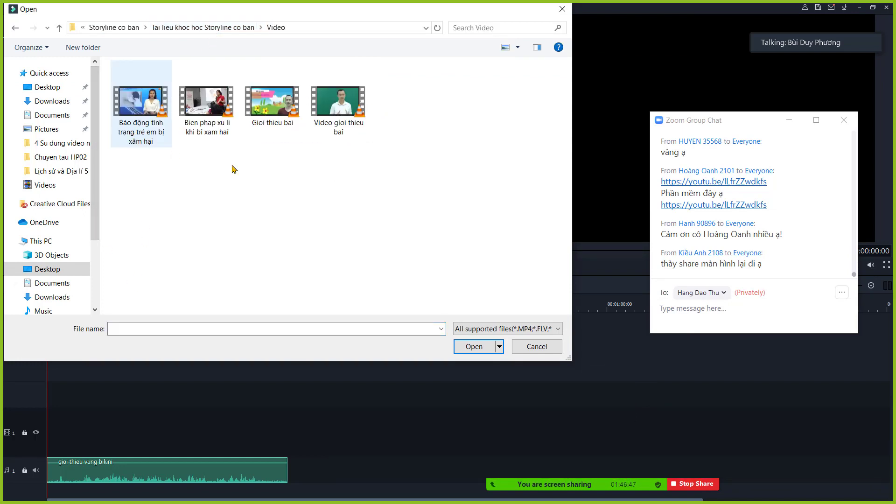
click(333, 113)
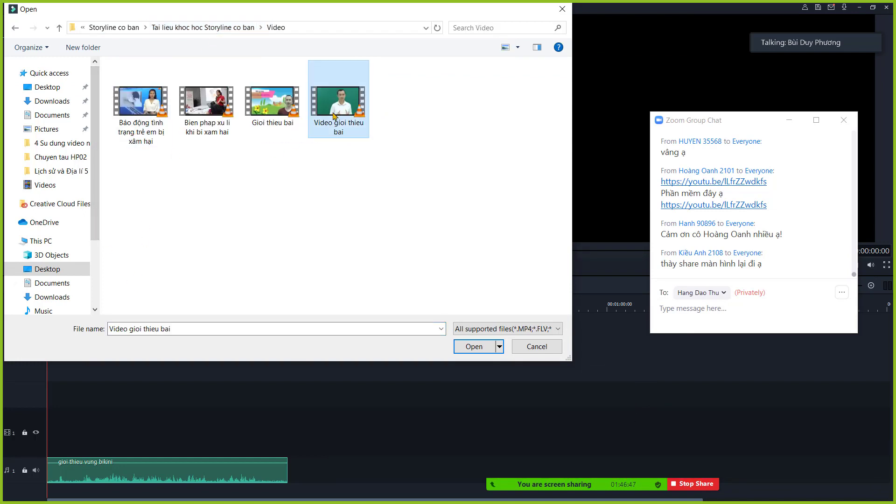
click(473, 347)
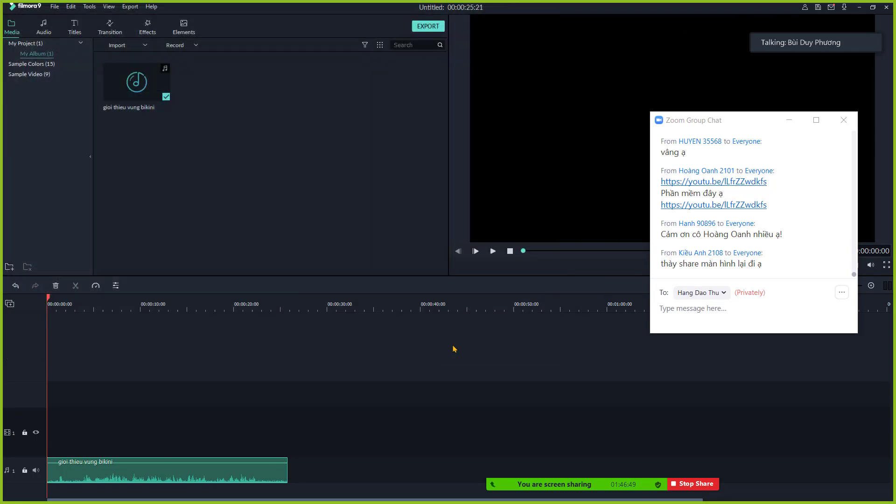
Import the images 26052019-1 and unnamed from the hinh anh folder into the media library.
right_click(271, 186)
click(281, 193)
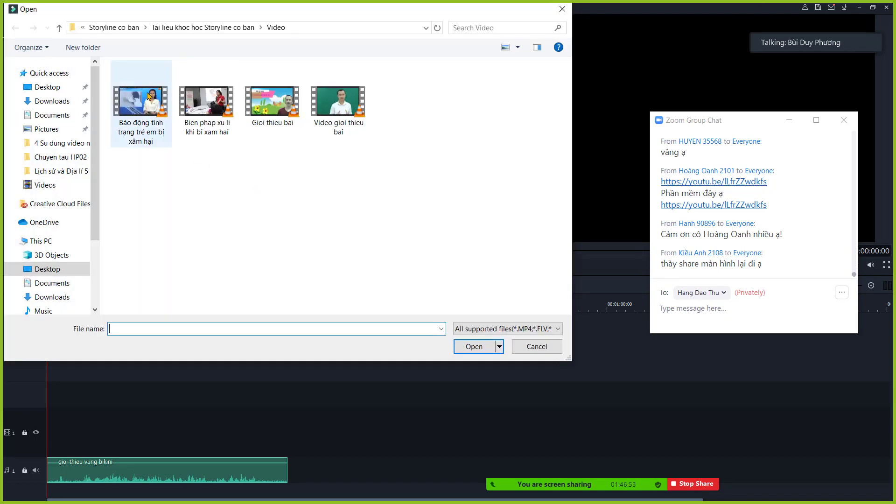
click(213, 28)
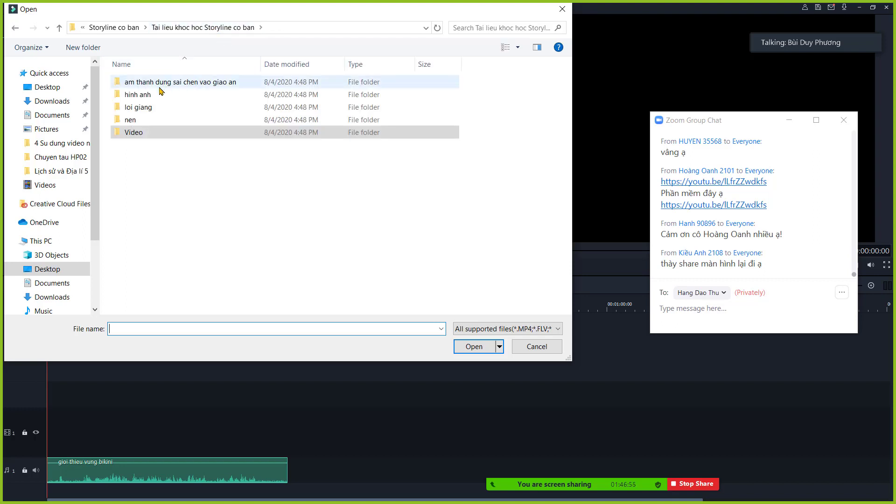
double_click(146, 93)
click(269, 109)
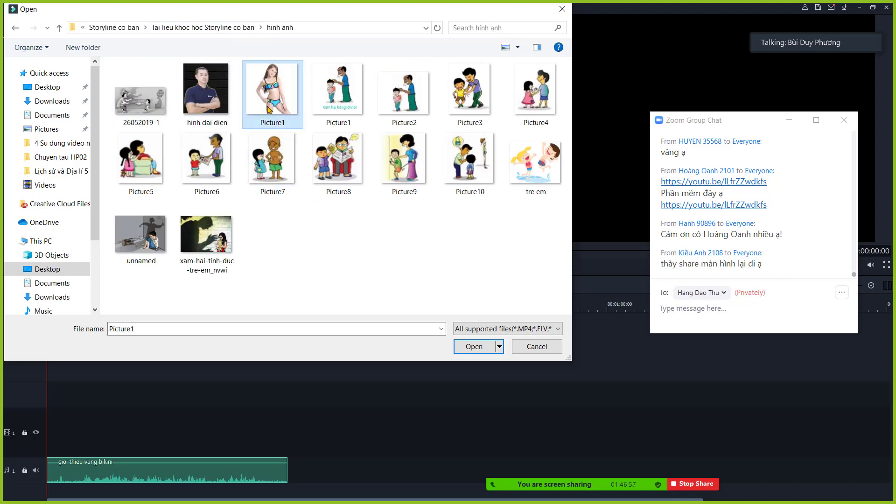
shift+click(318, 170)
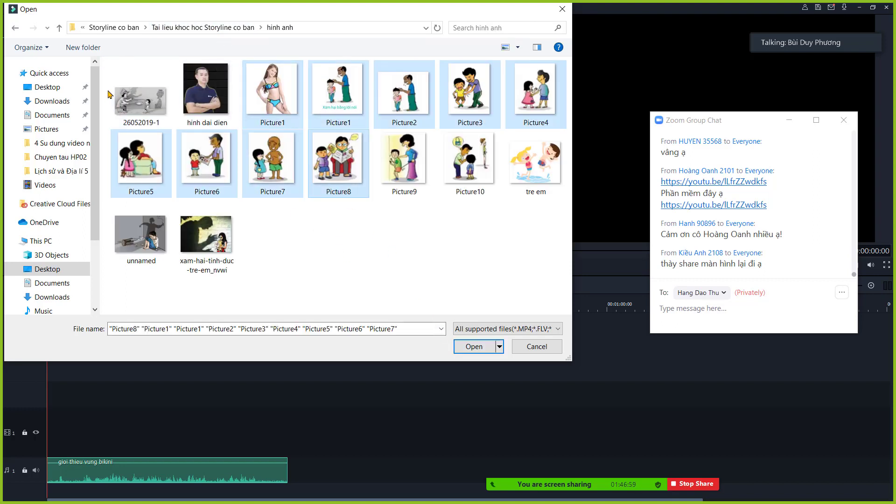
click(140, 101)
ctrl+click(140, 238)
click(474, 347)
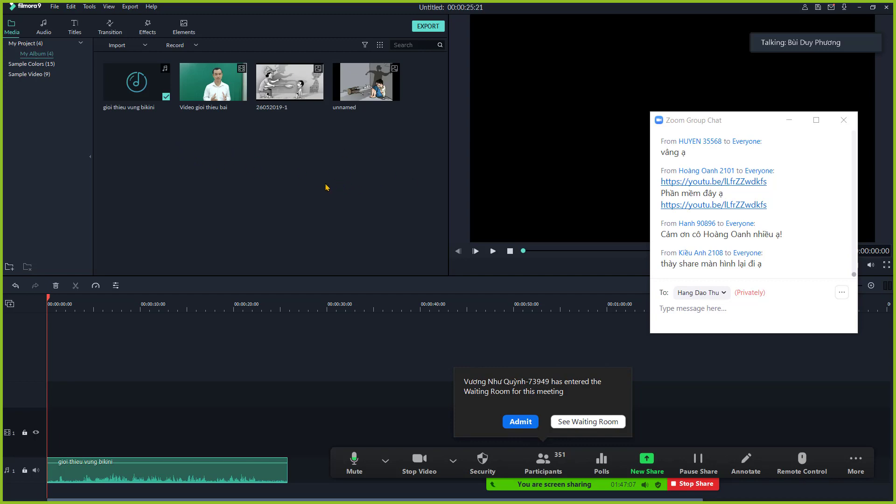
Import Stale_Mate from the folder "2 Hieu ung chuyen canh voi hinh ve" inside Tu lieu hoc Powerpoint into the media library.
right_click(163, 163)
click(178, 168)
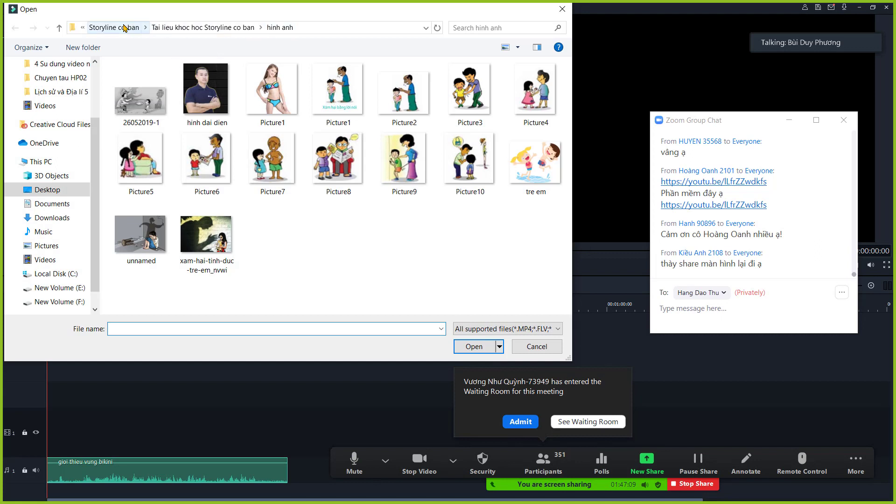
click(121, 27)
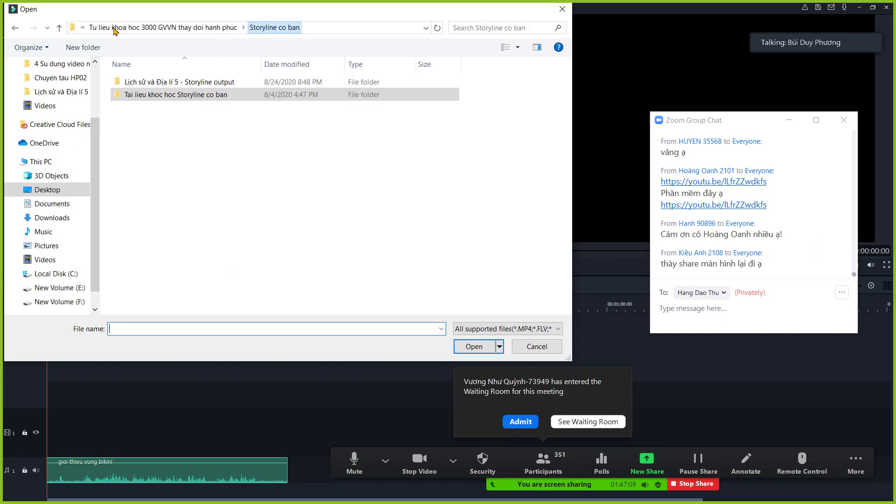
click(93, 28)
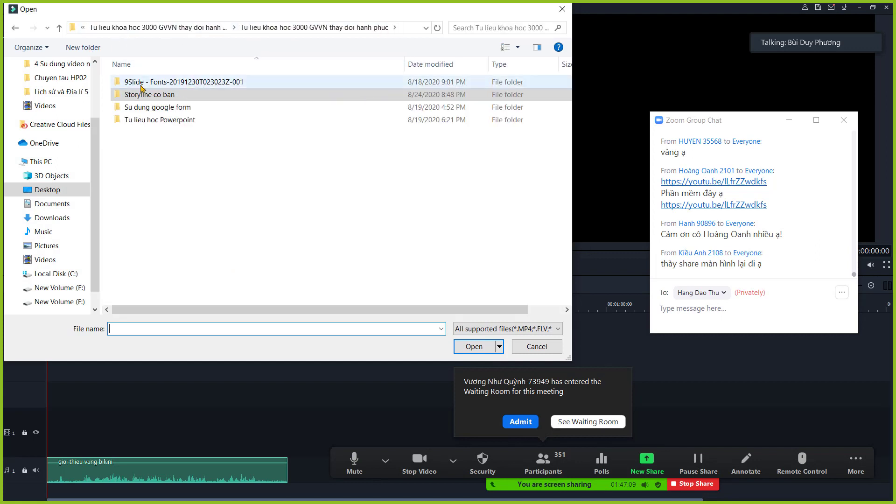
click(150, 123)
double_click(150, 122)
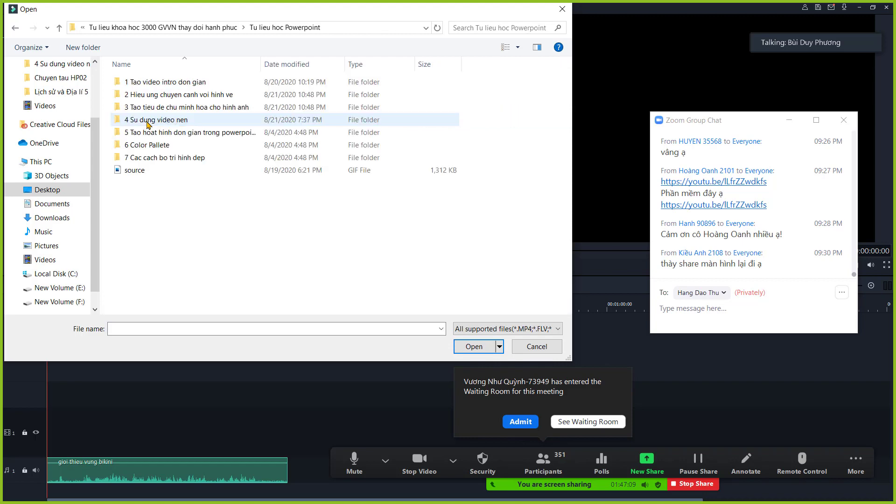
click(162, 95)
double_click(162, 95)
click(207, 229)
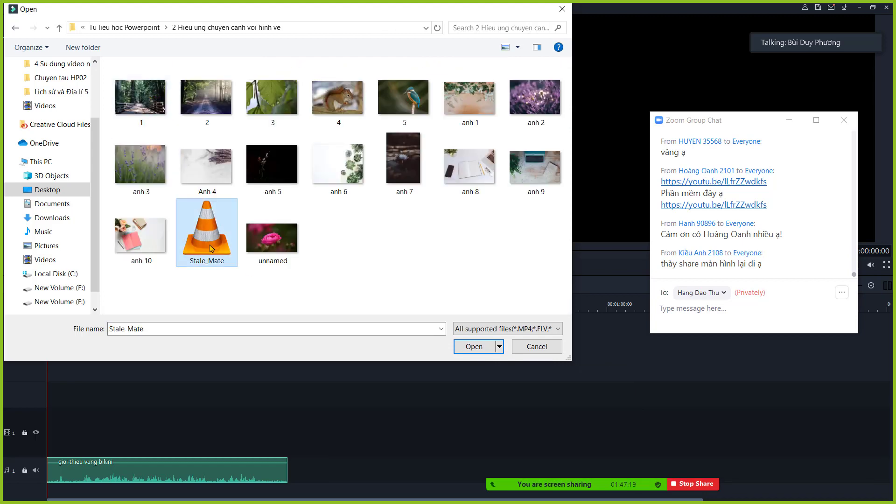
click(474, 346)
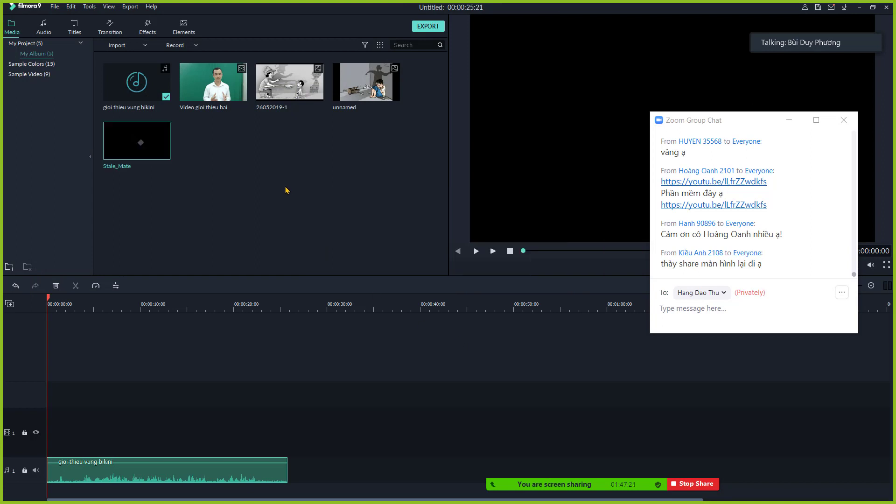
click(206, 187)
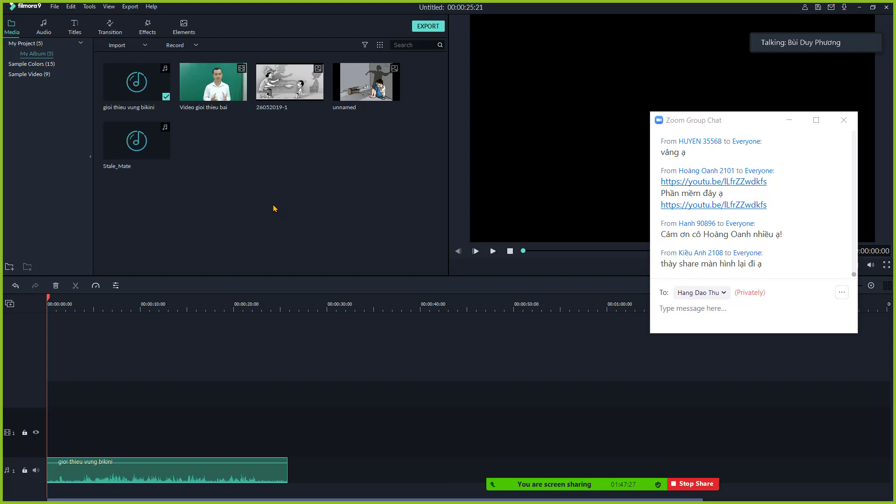
click(685, 312)
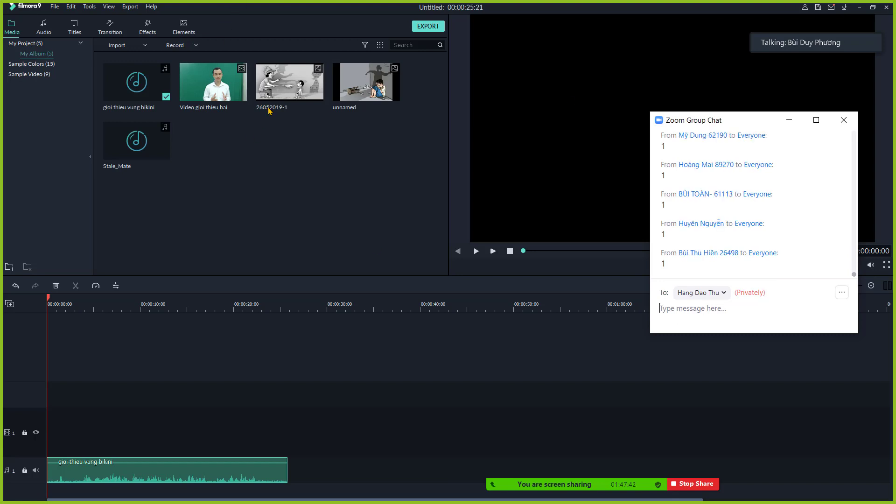
Place image 26052019-1 at the start of video track 1 and image unnamed on the track above at about 2 seconds, previewing the overlap.
drag(277, 99, 45, 439)
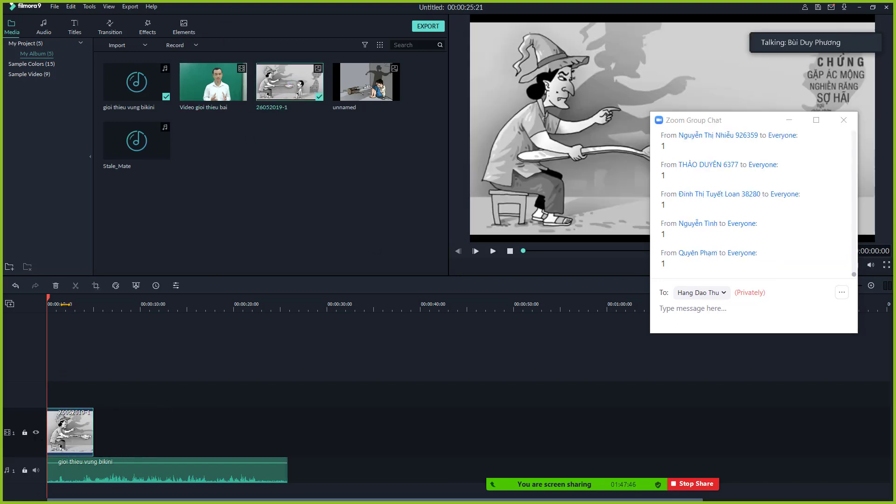
mouse_move(66, 304)
mouse_down()
mouse_move(80, 304)
mouse_move(59, 304)
mouse_up()
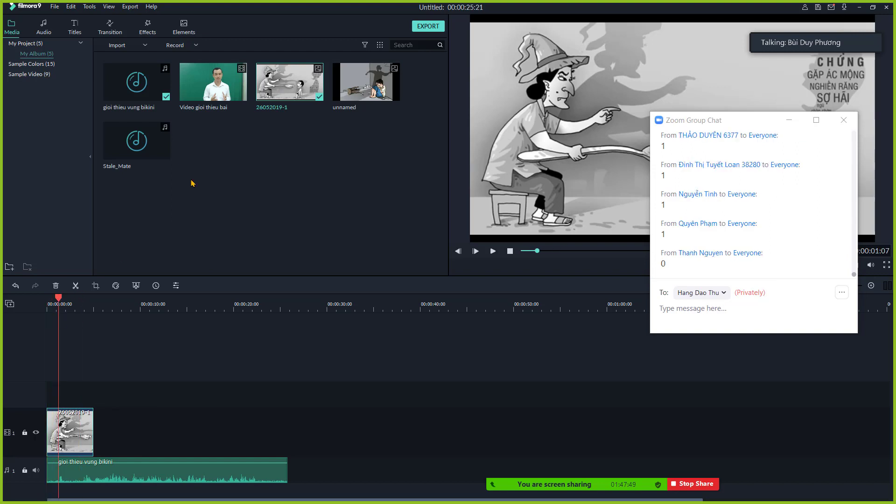
drag(367, 93, 66, 380)
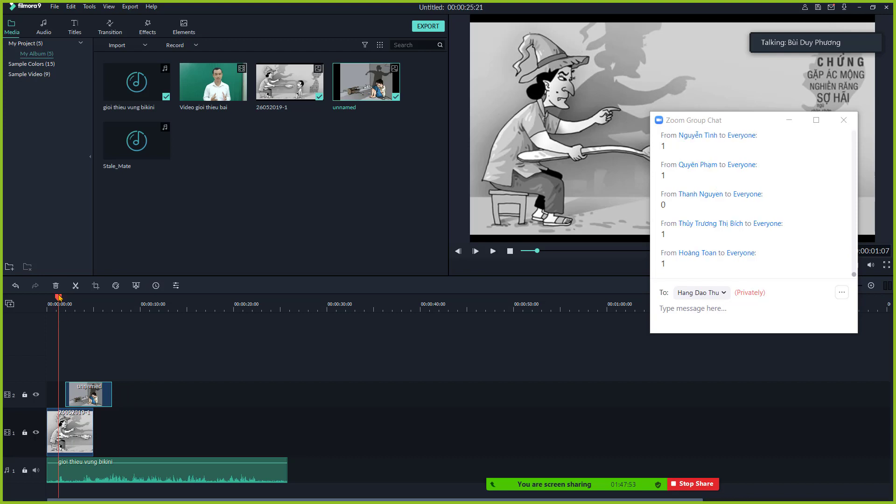
drag(59, 301, 84, 324)
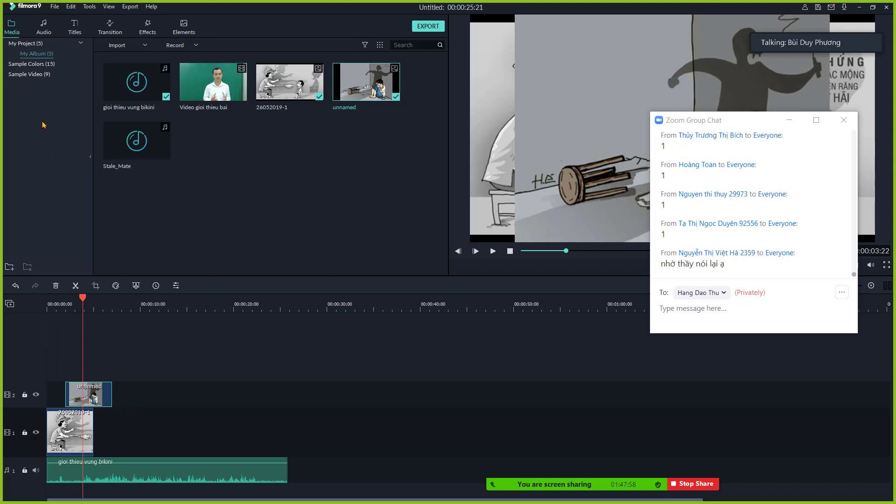
Add the Stale_Mate audio at the start of a new audio track below gioi thieu vung bikini.
click(117, 92)
click(119, 152)
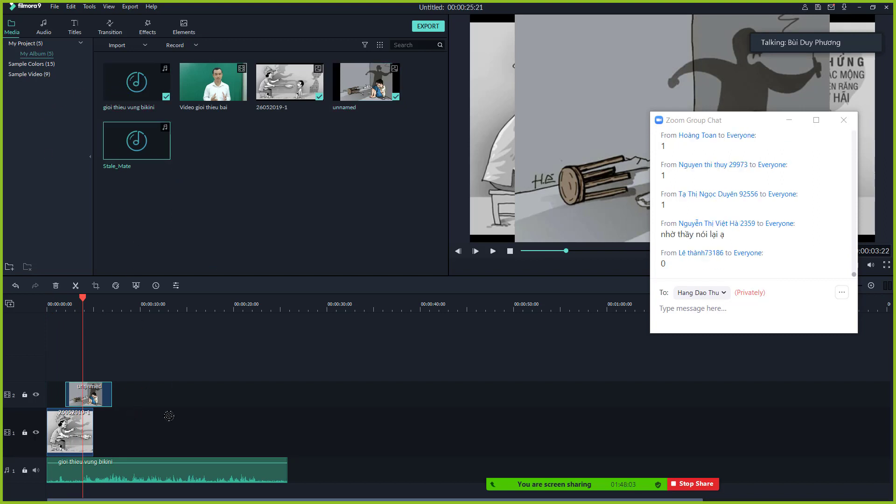
drag(169, 416, 59, 481)
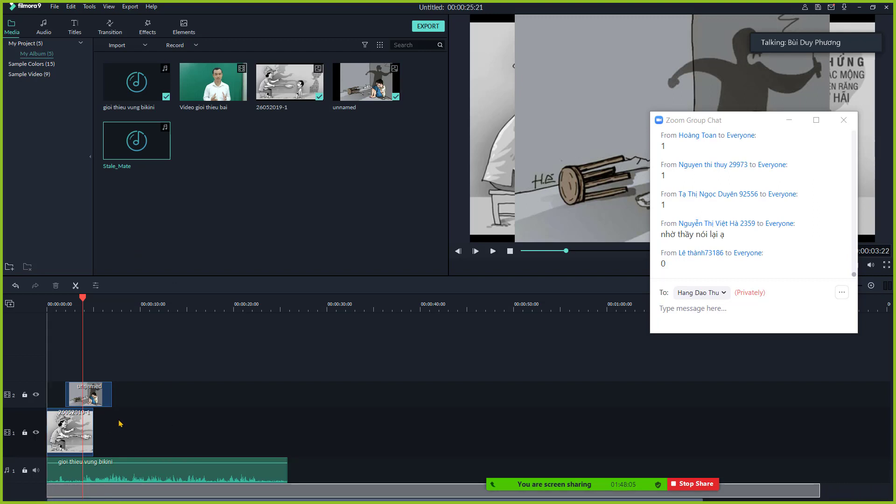
drag(120, 424, 124, 479)
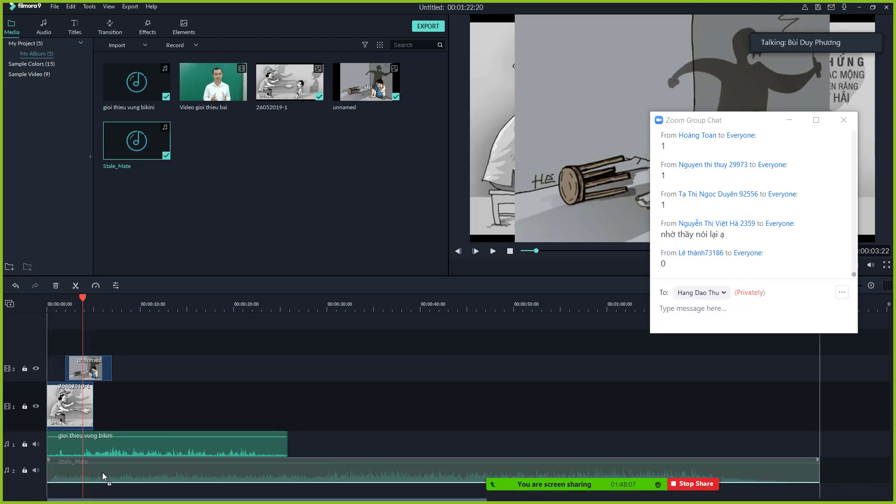
mouse_move(82, 298)
mouse_down()
mouse_move(49, 291)
mouse_move(81, 307)
mouse_up()
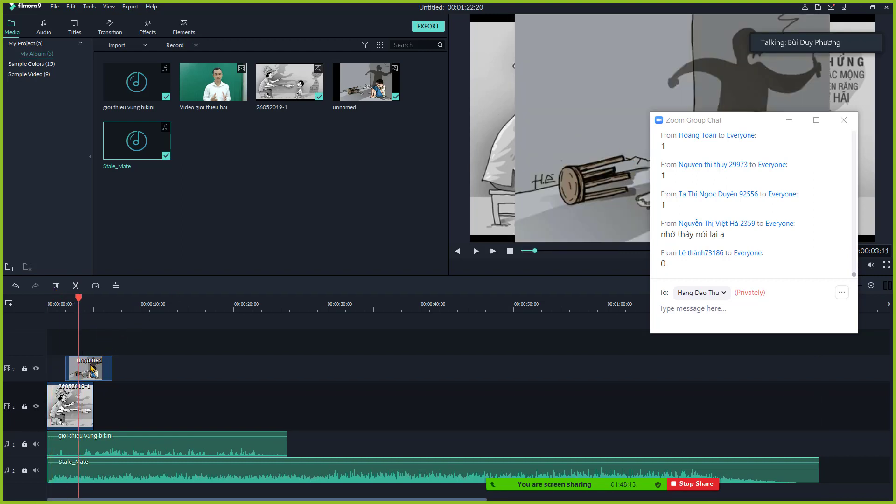
Shift the unnamed clip to about 12 seconds and add Video gioi thieu bai at the start of video track 3, keeping the project settings.
drag(91, 368, 192, 375)
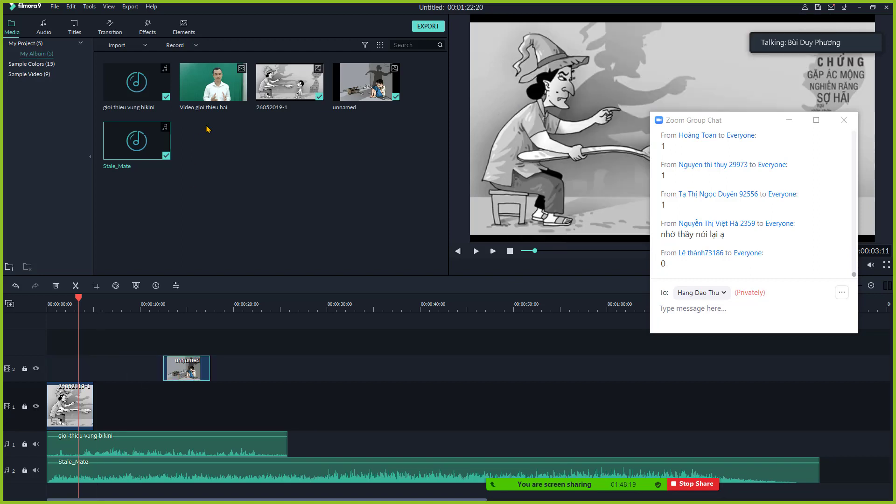
drag(193, 88, 45, 350)
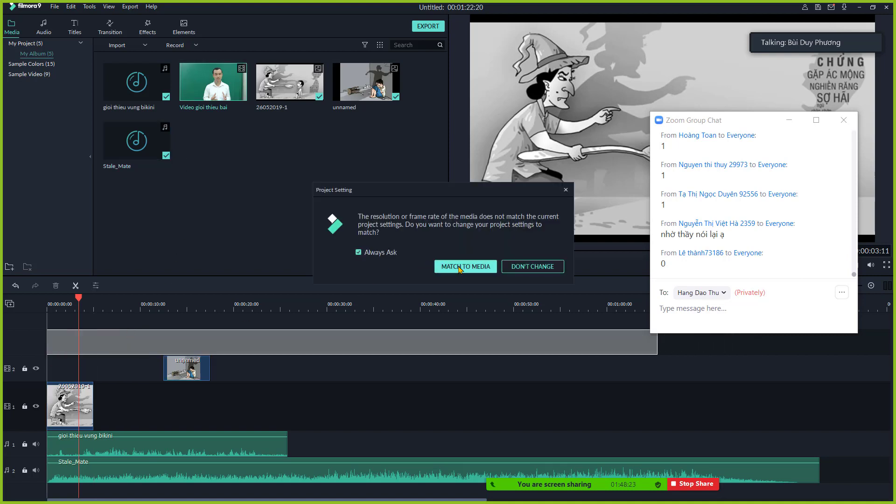
click(506, 266)
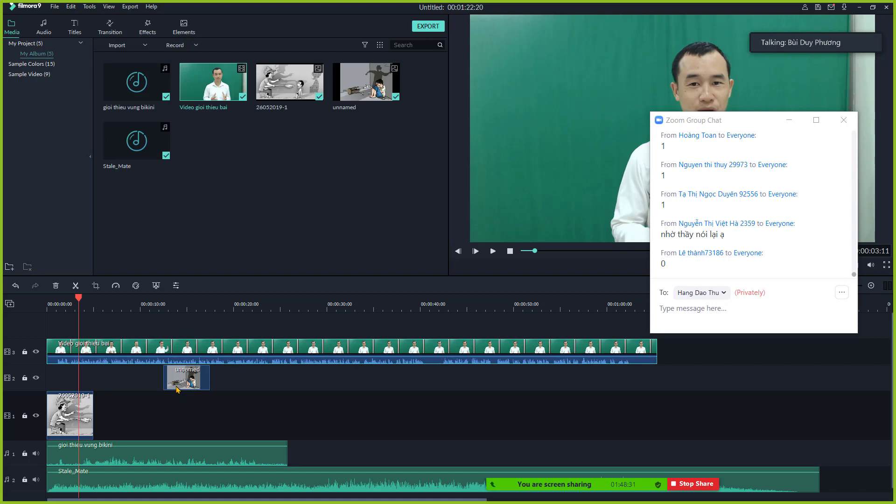
Move the unnamed clip to video track 4 above Video gioi thieu bai, starting at about 1 second.
drag(178, 388, 156, 360)
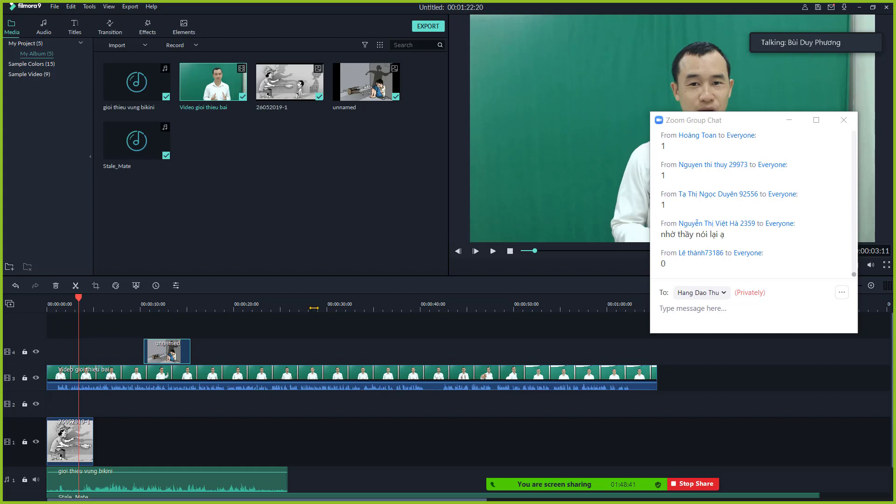
click(259, 369)
scroll(263, 361, down, 1)
scroll(269, 358, up, 1)
drag(172, 355, 76, 353)
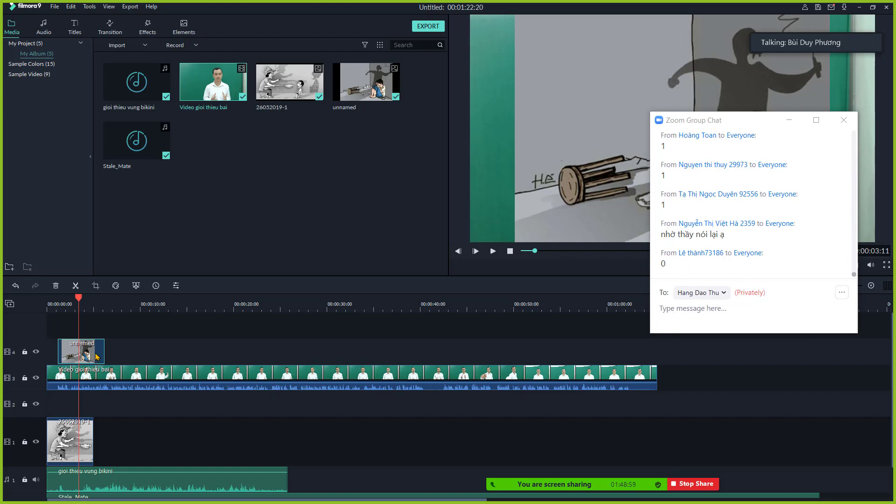
Delete the unnamed, Video gioi thieu bai, 26052019-1 and Stale_Mate clips from the timeline, keeping only gioi thieu vung bikini.
key(Delete)
click(110, 376)
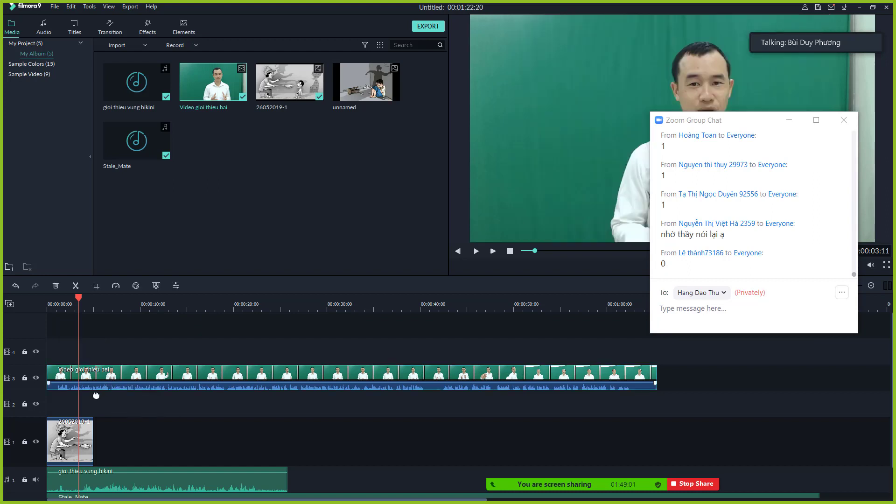
key(Delete)
click(86, 432)
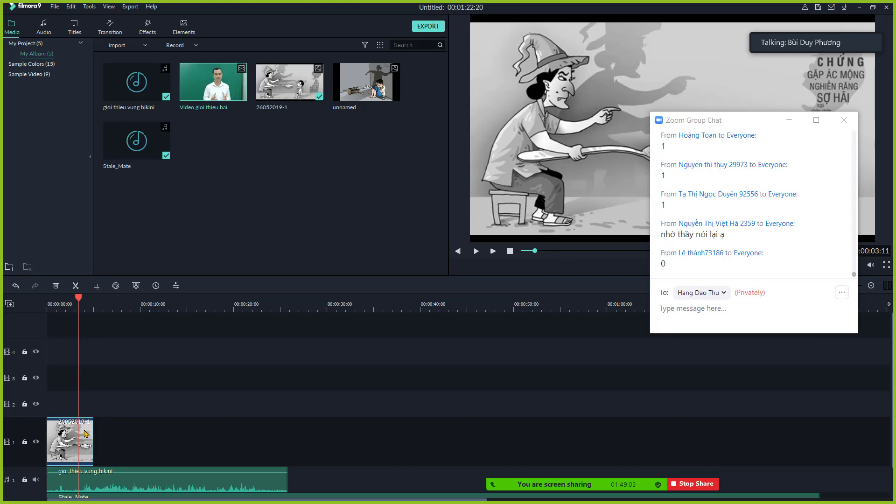
key(Delete)
click(99, 476)
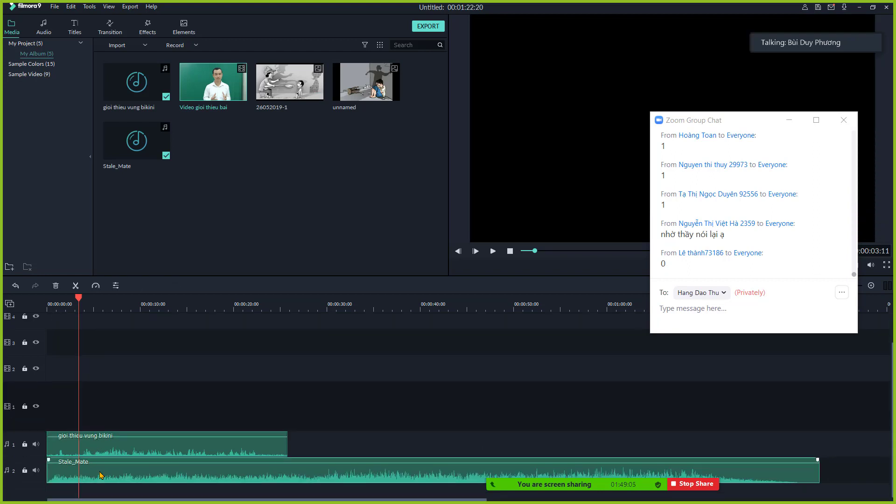
key(Delete)
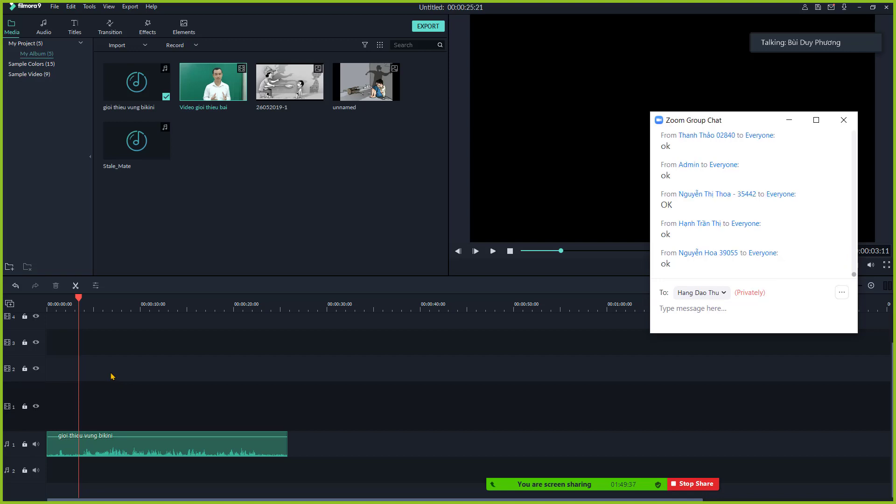
Switch to the Word document buoi 6 ghi am ghi hinh and place the cursor below "Sau khi mở thì kéo vào timeline bên dưới để mình xử lí:".
click(146, 439)
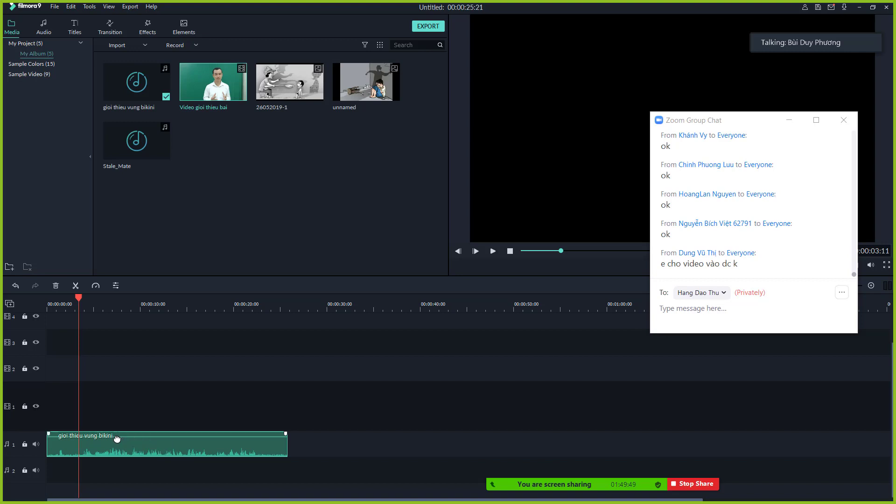
key(alt+Tab)
click(81, 445)
key(alt+Tab)
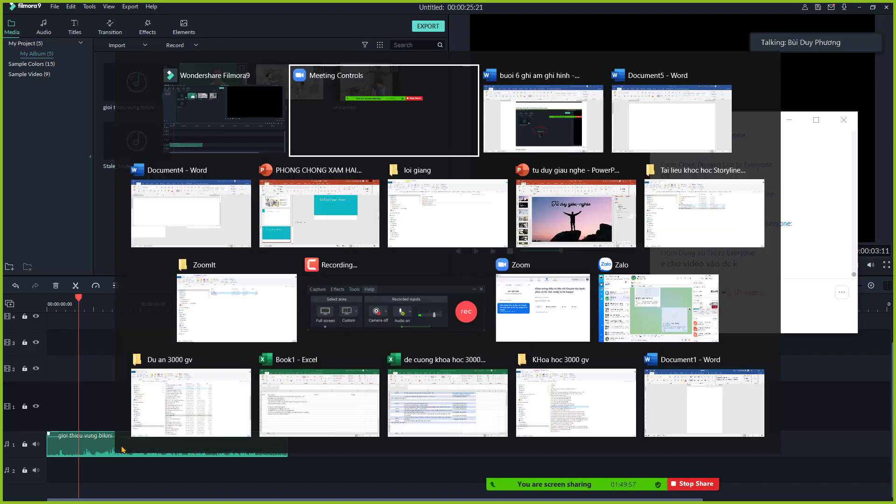
key(alt+Tab)
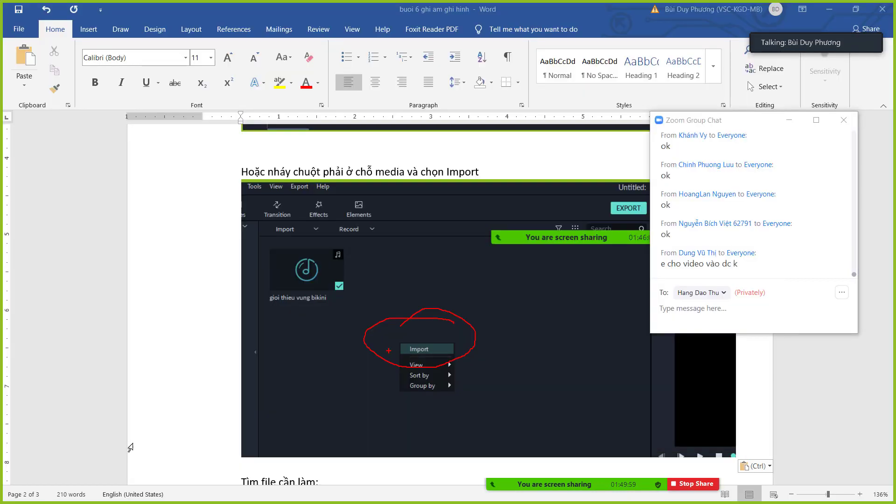
scroll(351, 399, down, 5)
scroll(350, 376, down, 10)
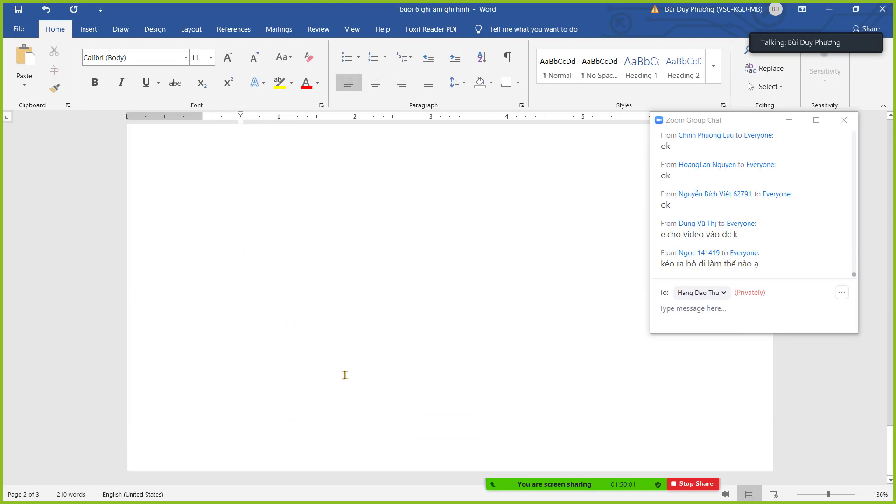
scroll(346, 377, up, 5)
scroll(448, 406, down, 8)
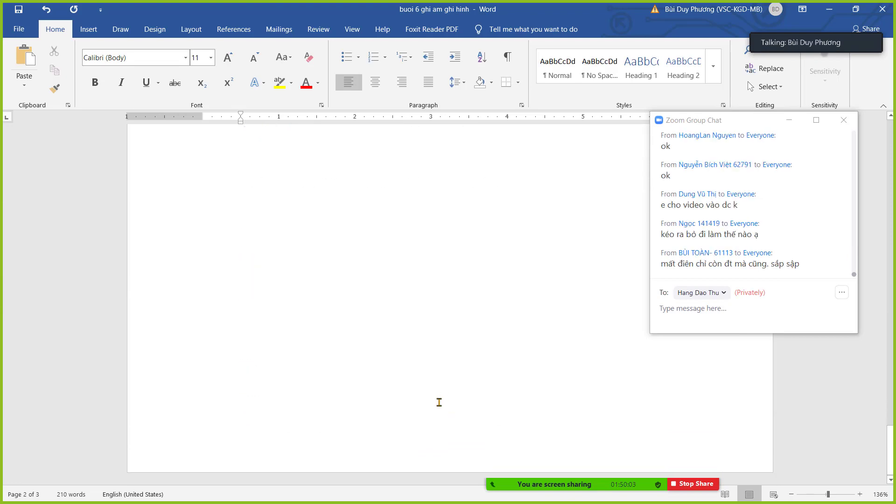
scroll(441, 402, up, 5)
click(473, 395)
Switch to Filmora and draw a red annotation line from gioi thieu vung bikini in the media library down to its clip on audio track 1.
key(alt+Tab)
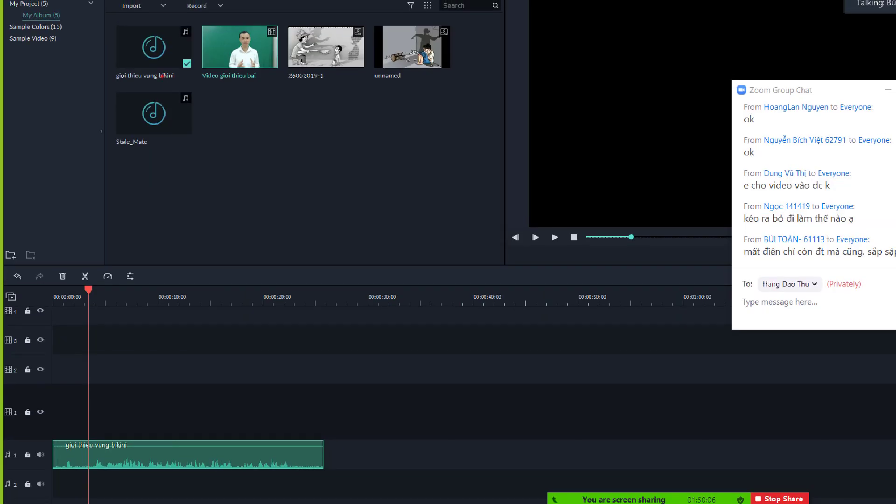
mouse_move(163, 100)
mouse_down()
mouse_move(166, 155)
mouse_move(124, 462)
mouse_up()
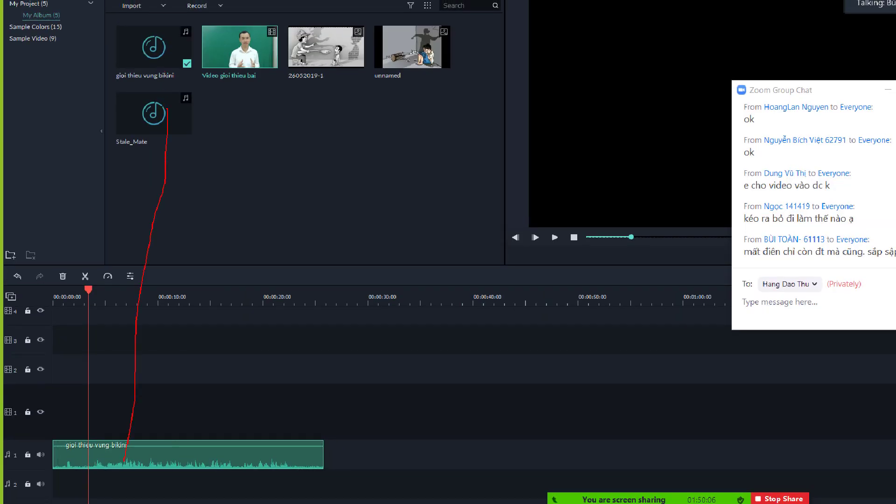
drag(160, 58, 166, 111)
Switch to Word, paste the annotated timeline screenshot and add the heading "CÁCH LÀM CHO ÂM THANH TO LÊN HOẶC NHỎ ĐI" below it.
key(alt+Tab)
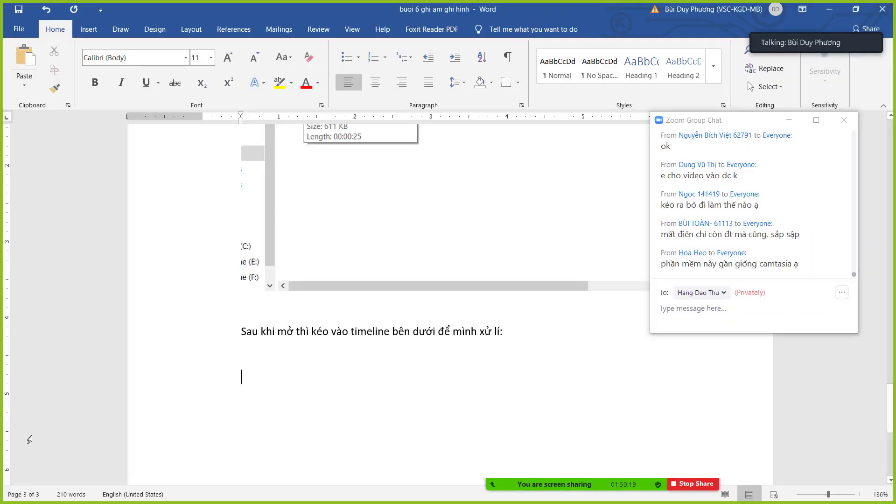
key(ctrl+v)
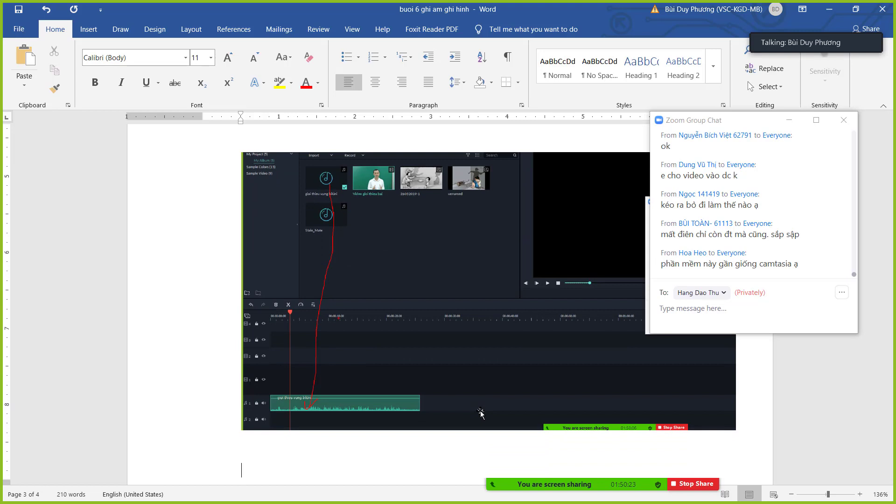
text(CÁCH LÀM CHO A)
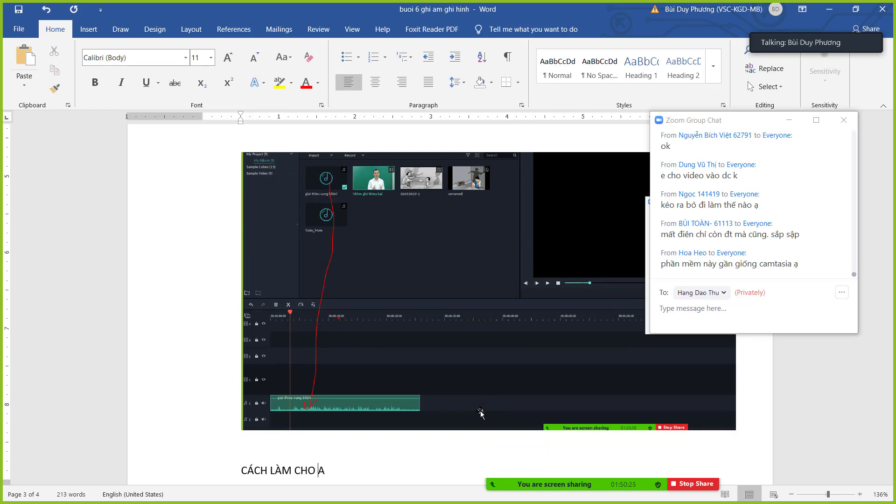
text(AM THANH TO LÊN )
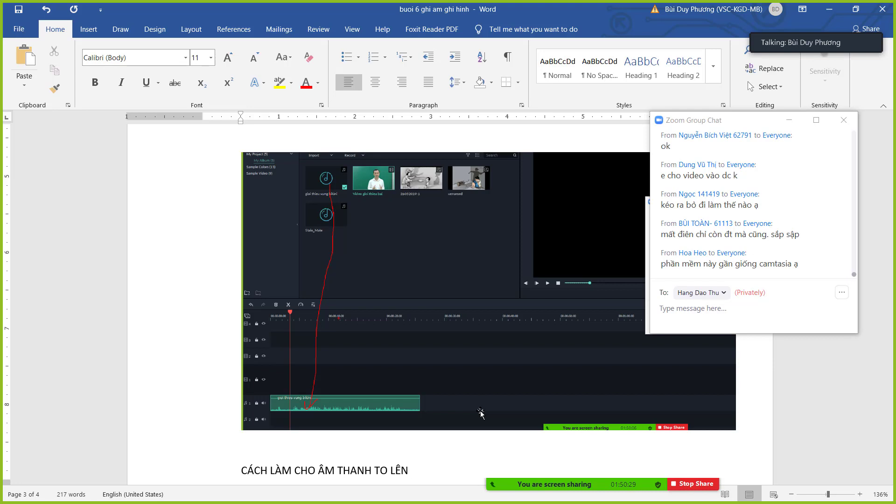
text(HOẶC NHỎ ĐI)
scroll(481, 413, down, 5)
Switch to Filmora and raise the volume of the gioi thieu vung bikini clip to 6.00 dB using its volume line.
key(alt+Tab)
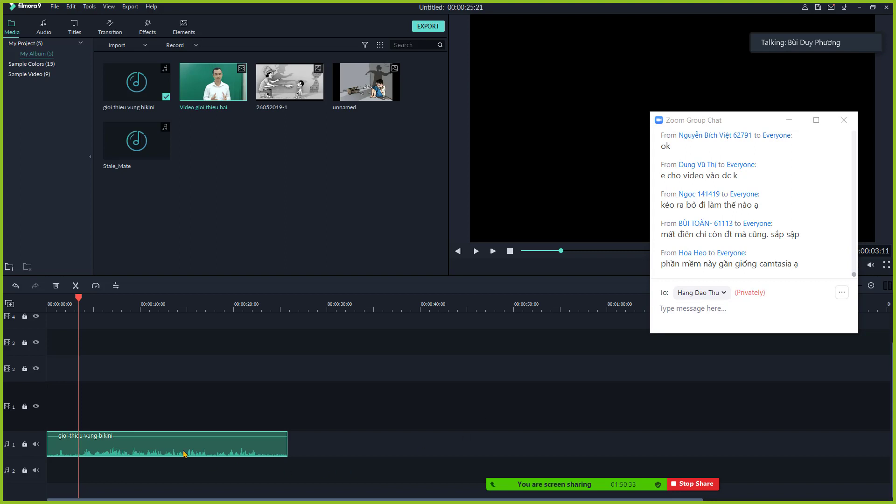
click(158, 440)
mouse_move(132, 439)
click(159, 441)
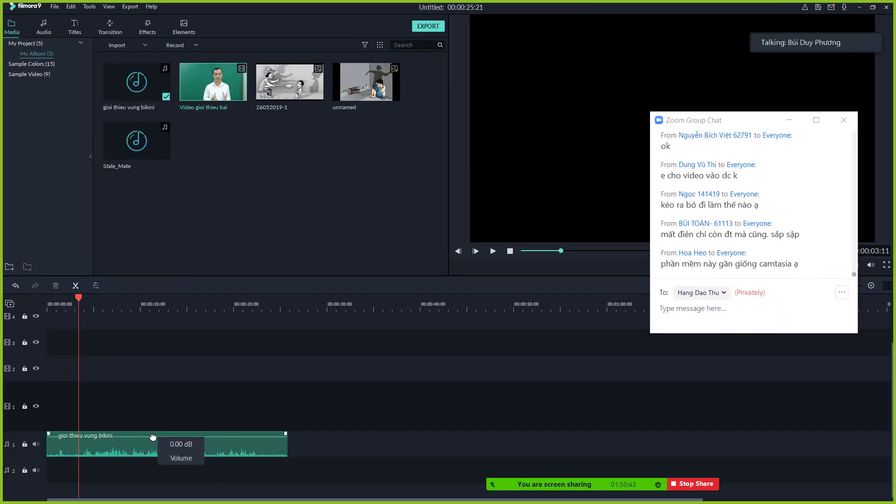
click(147, 437)
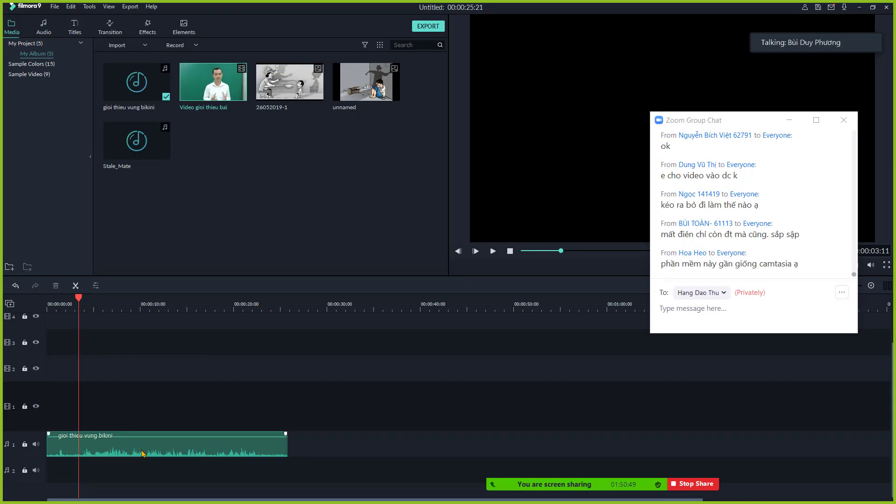
drag(149, 436, 165, 386)
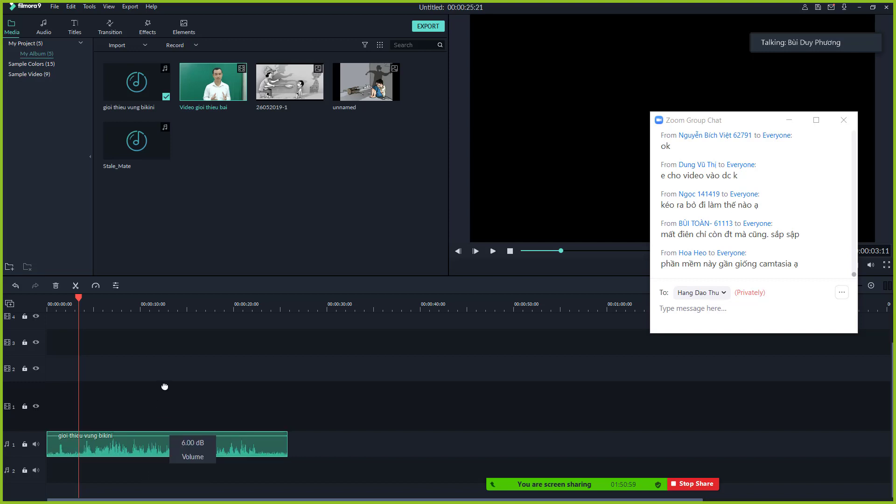
drag(165, 387, 164, 393)
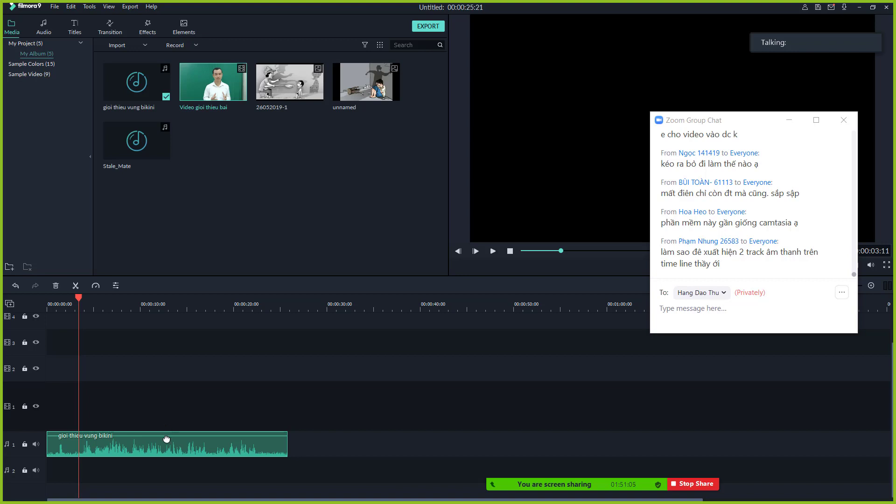
click(149, 452)
Place Stale_Mate from the media library on audio tracks 2, 3 and 4, one copy per track with staggered starts.
drag(118, 150, 56, 469)
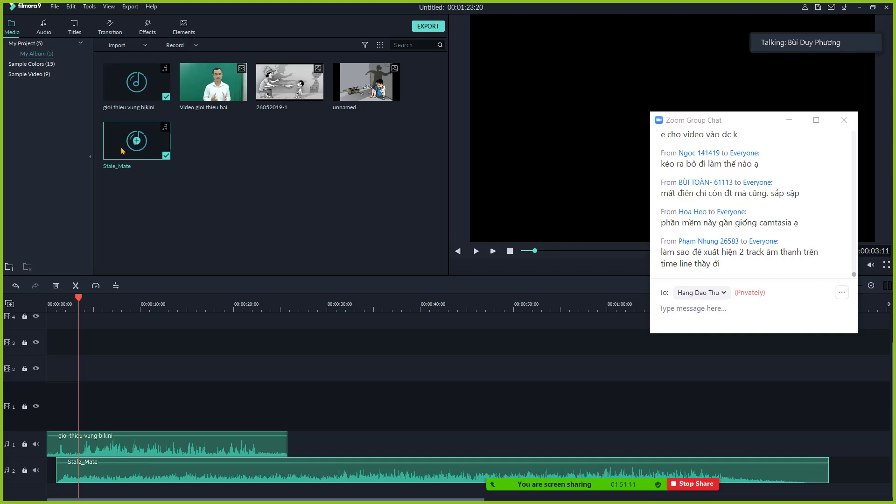
drag(123, 130, 145, 457)
click(157, 473)
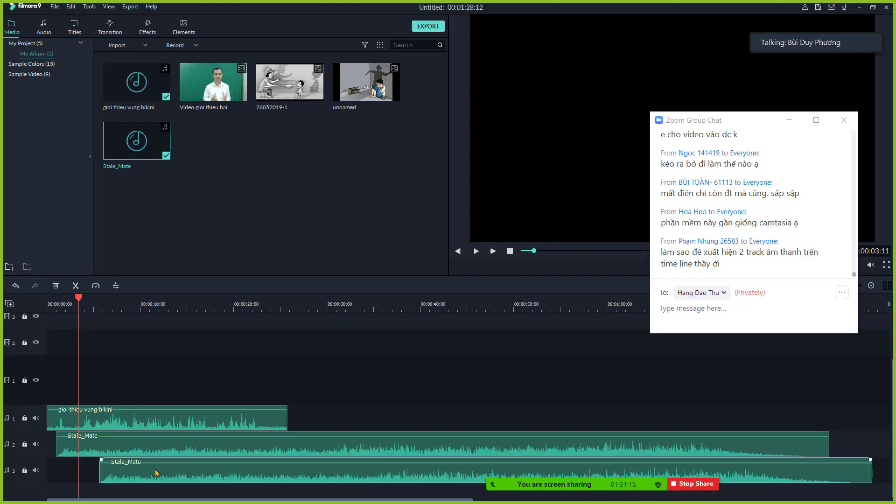
drag(151, 479, 125, 471)
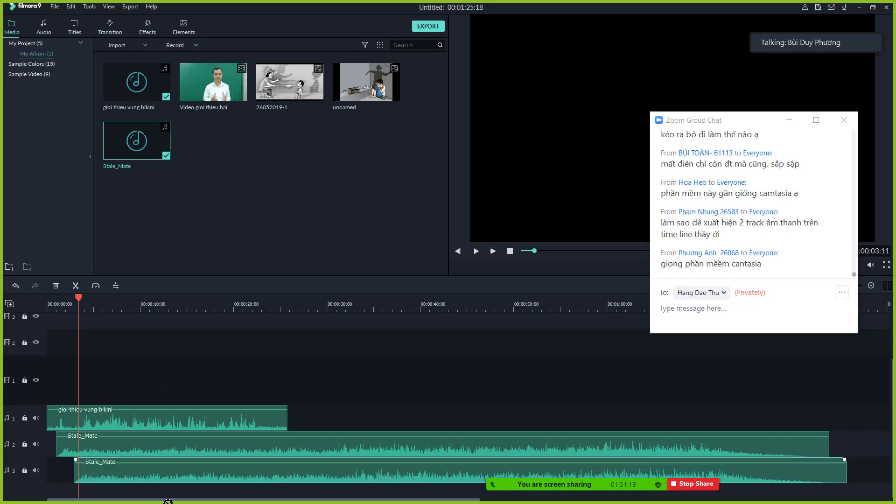
drag(123, 147, 103, 499)
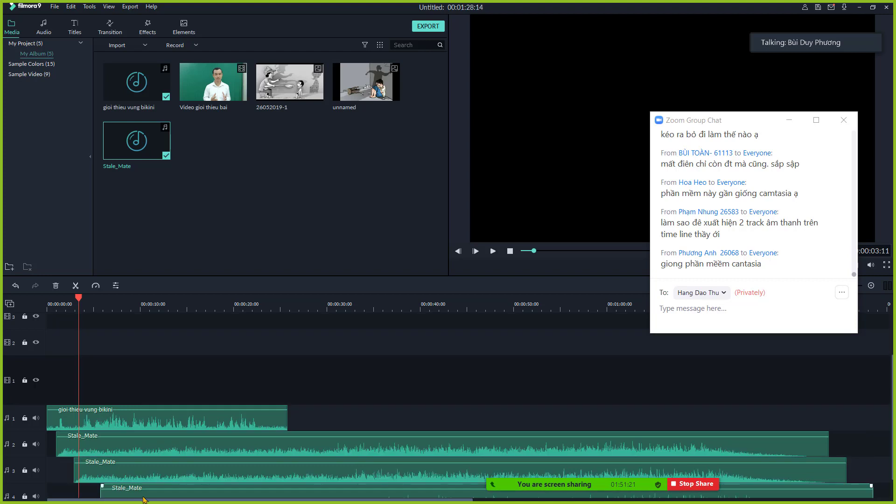
Delete all Stale_Mate clips from the timeline, then select the gioi thieu vung bikini clip and grab its volume line at 6.00 dB.
key(Delete)
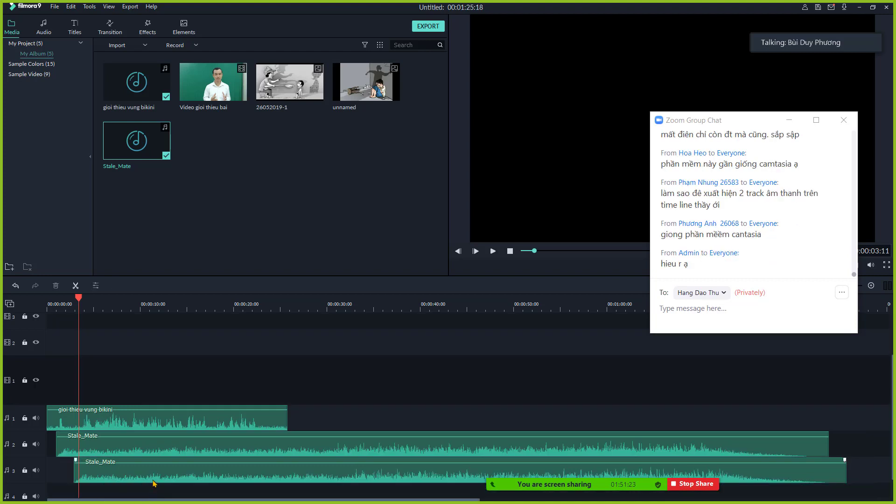
key(Delete)
click(157, 450)
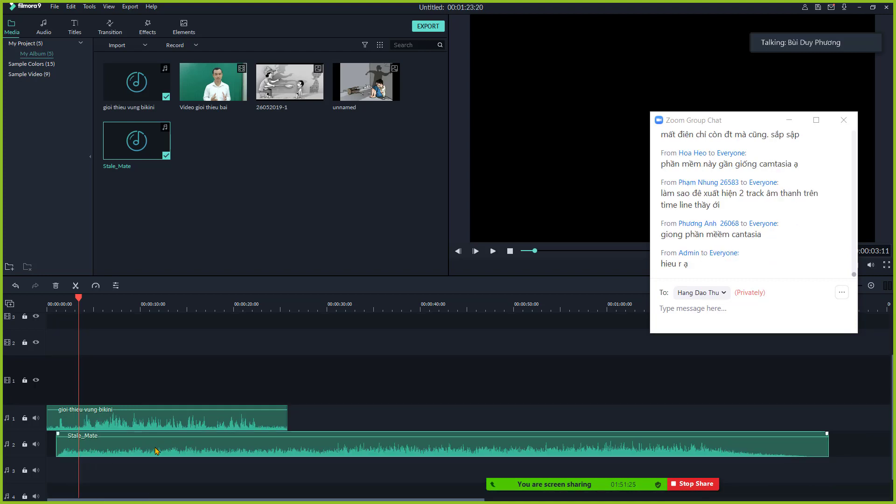
key(Delete)
click(150, 415)
drag(154, 409, 156, 408)
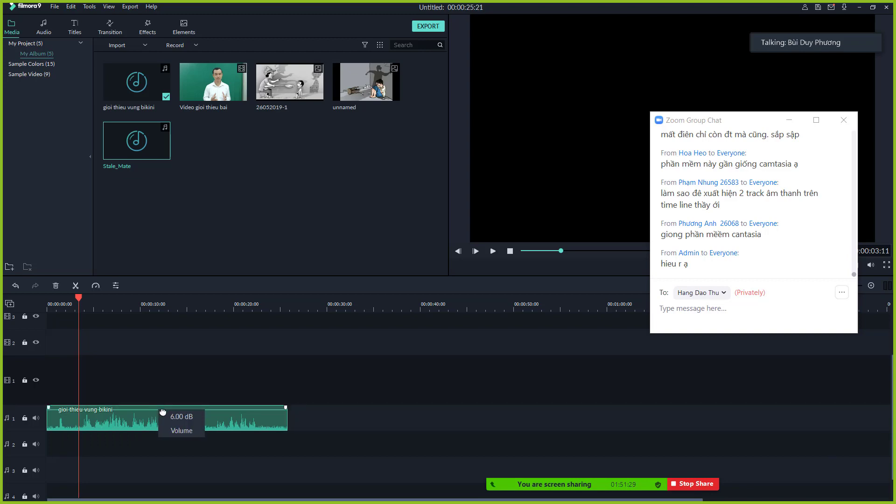
Switch to Word and write "Giơ trỏ chuột vào đường kẻ ngang, khi nó biến thành hình bàn tay thì giữ chuột vào kéo lên để".
key(alt+Tab)
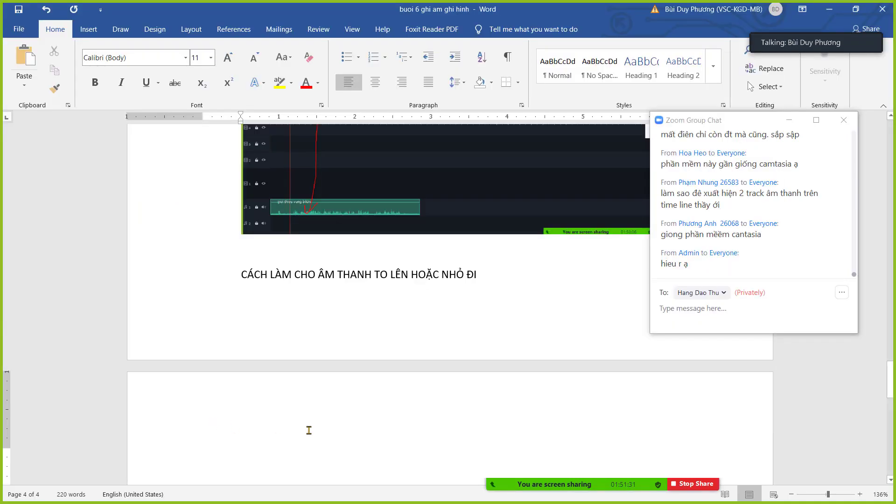
text(gio)
key(BackSpace)
key(BackSpace)
key(BackSpace)
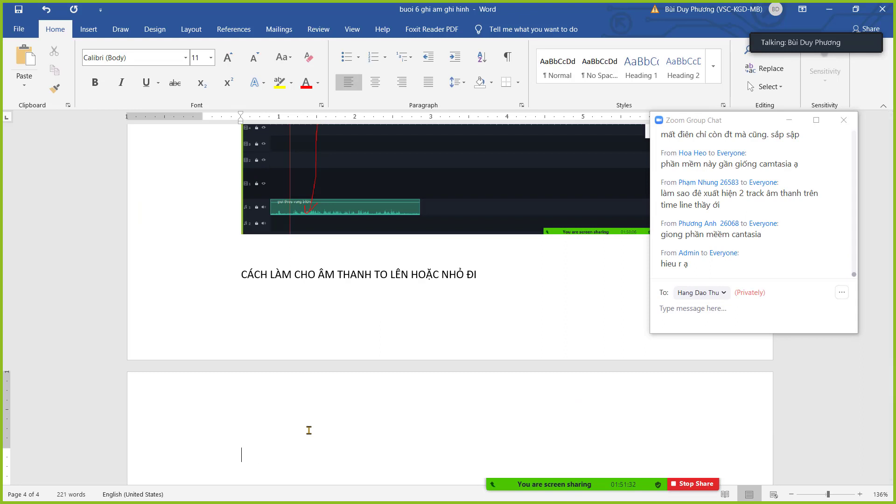
text(Gi)
text(ơ trỏ chuột)
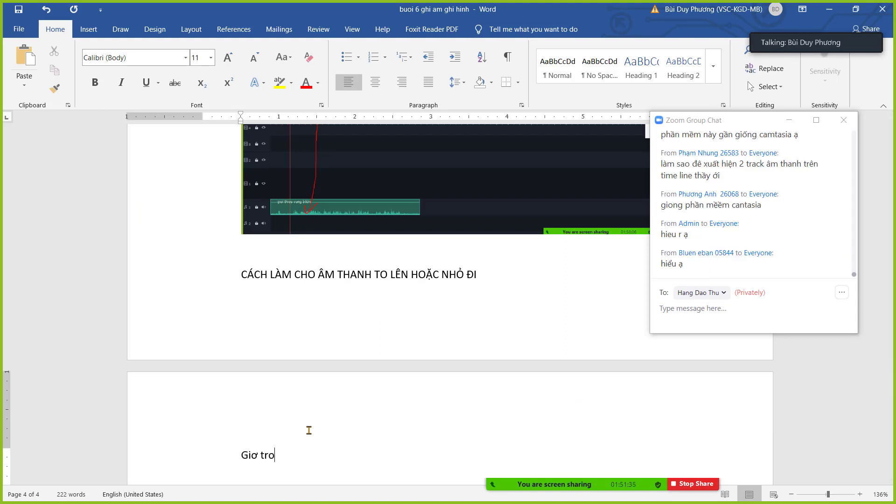
text( vào đường kẻ )
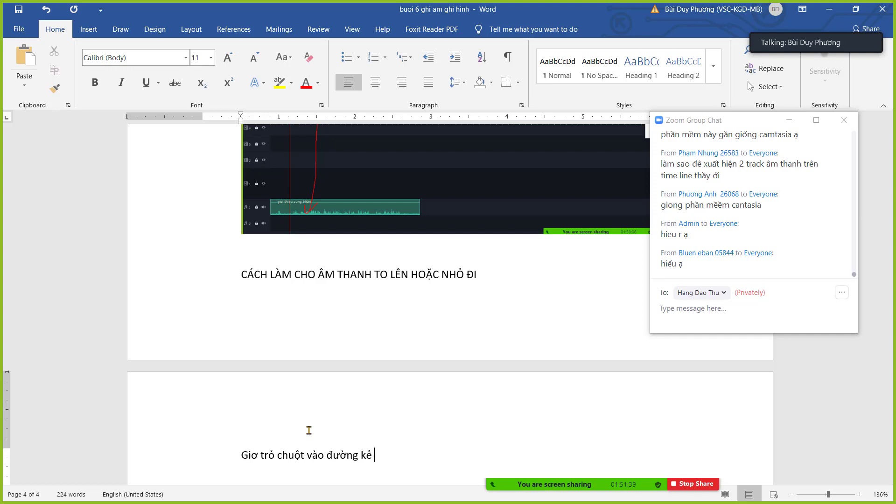
text(ngang)
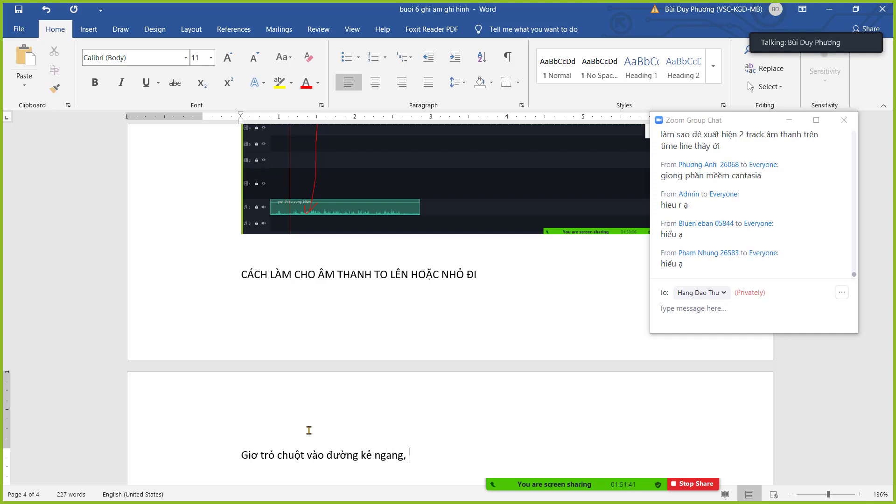
text(, khi nó biến thành hình )
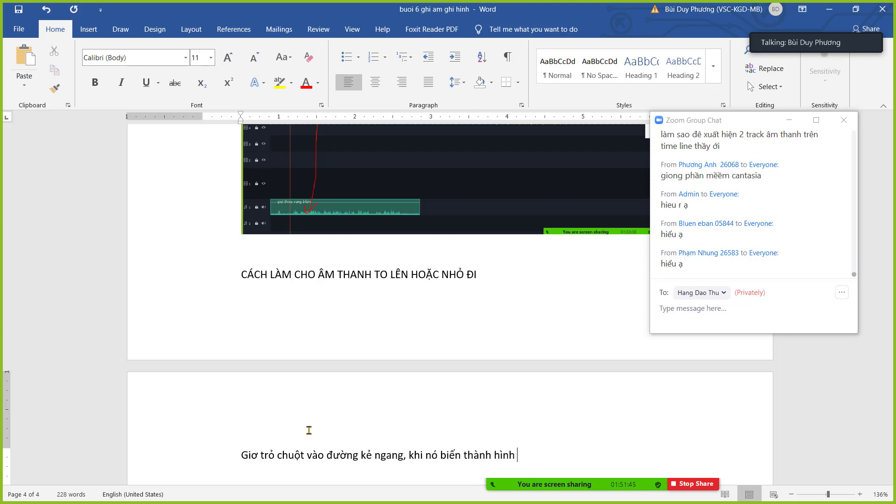
text(bàn tay thì giu c)
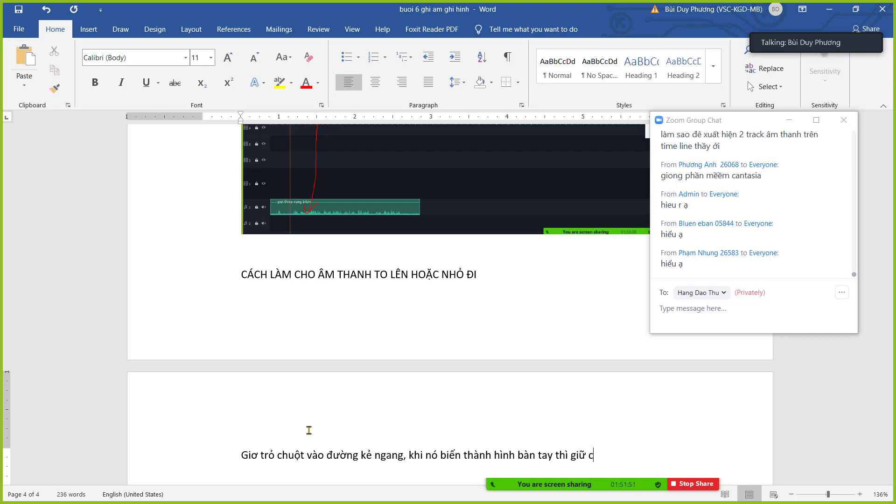
text(huột vào keo lên để)
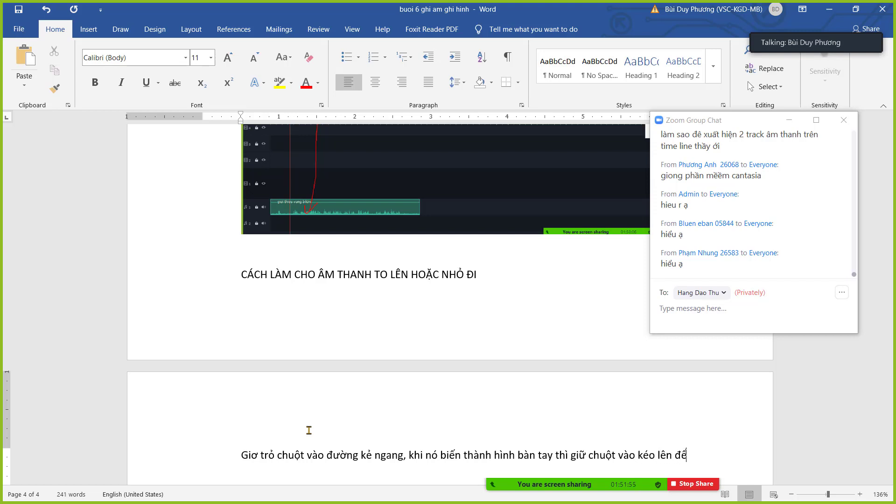
Finish the instruction with "cho âm thanh to hơn, kéo xuống thì âm thanh nhỏ đi." and start a new line.
text( cho âm thanh t)
text(o hơn,)
text( keo xuống th)
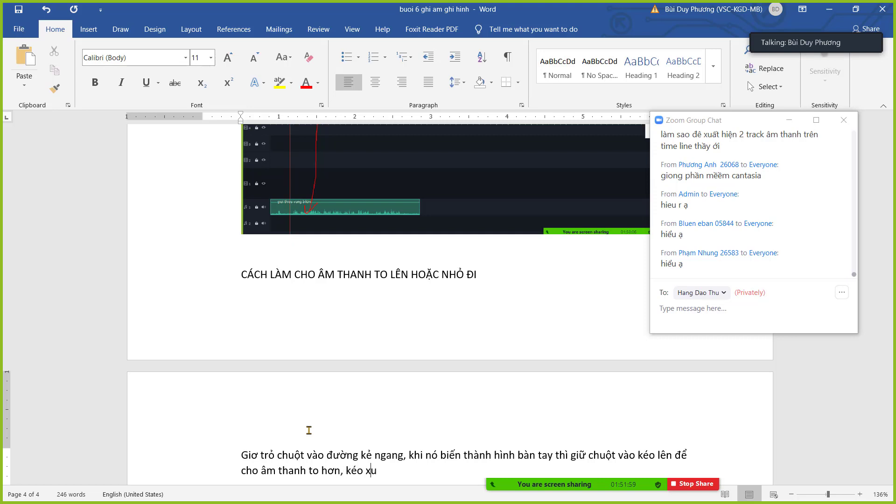
text(ì âm thanh nh )
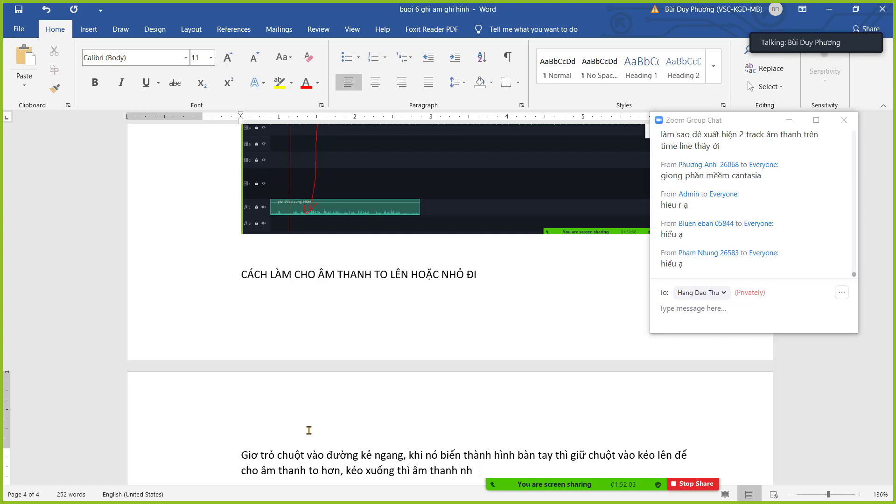
text(ỏ đi.)
key(Return)
scroll(264, 401, down, 4)
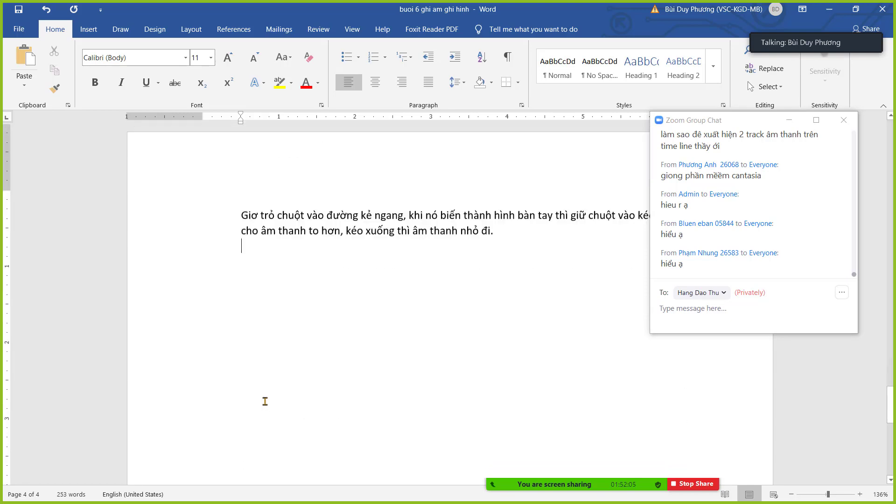
scroll(280, 390, up, 3)
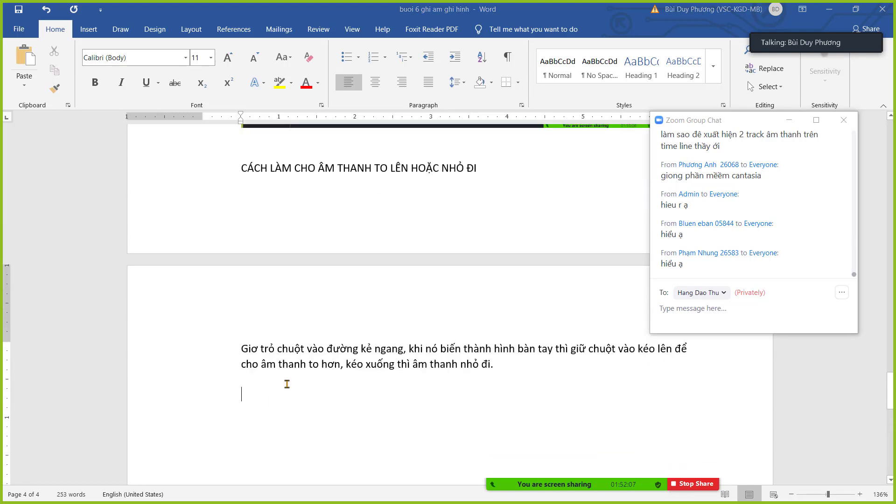
Switch to Filmora and move the playhead back to near the start of the gioi thieu vung bikini clip.
key(alt+Tab)
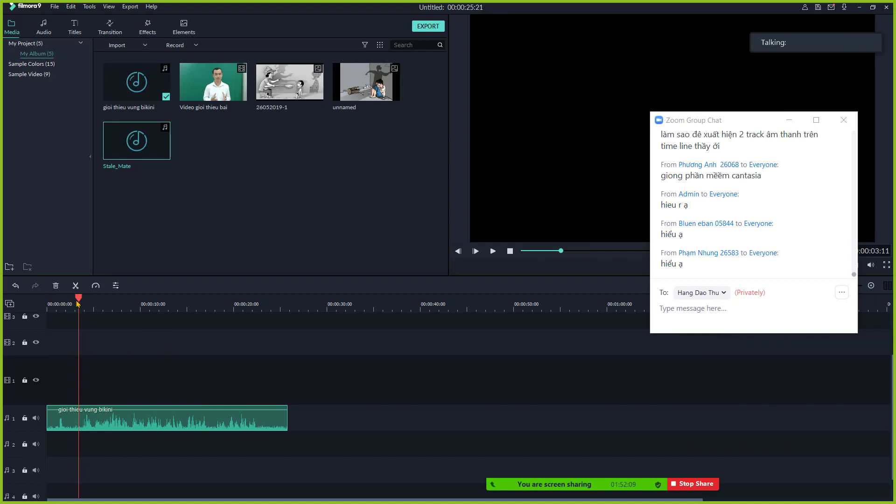
drag(78, 304, 53, 350)
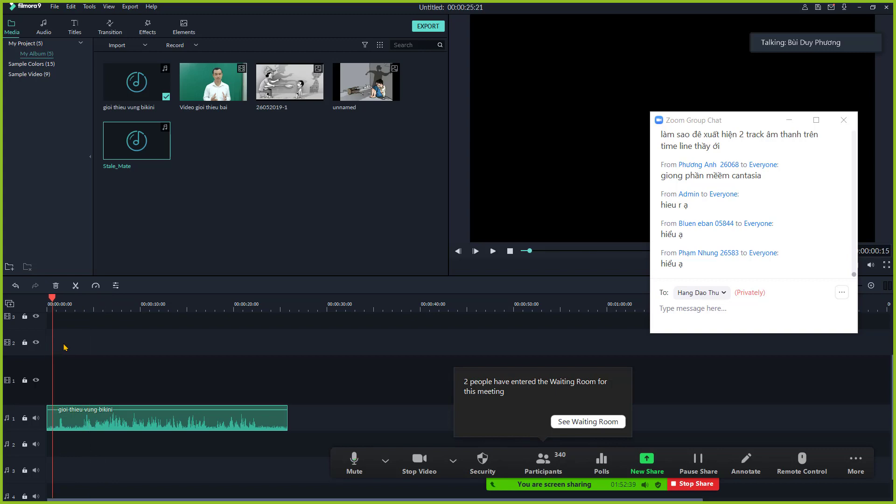
Switch to Word, add the heading "CÁCH NGHE THỬ ÂM THANH" below the volume instruction and start a new line.
key(alt+Tab)
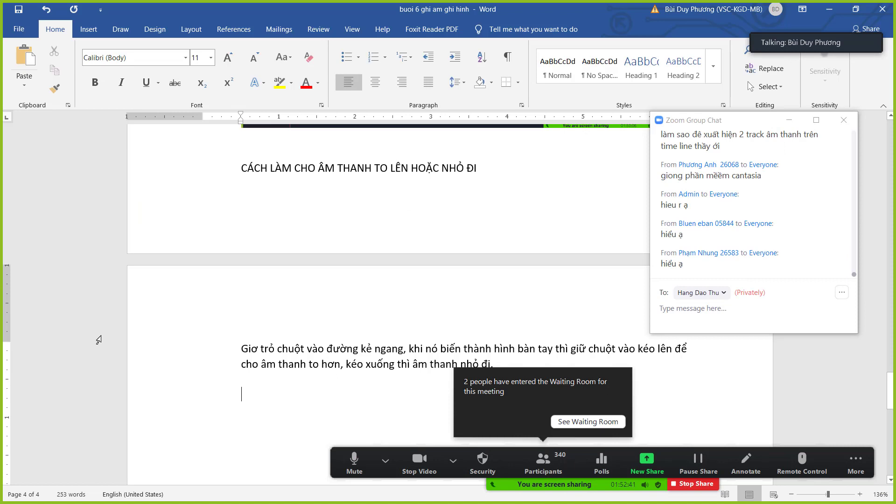
text(C)
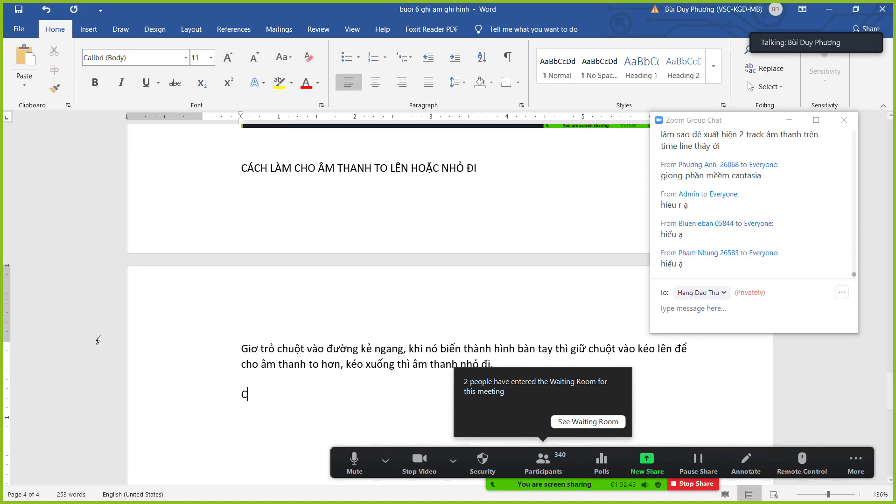
text(ÁCH NGHE THỬ )
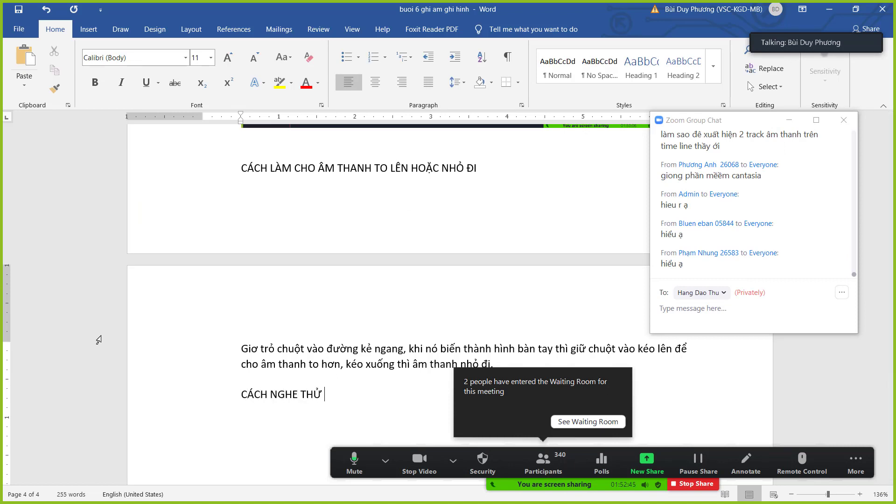
text(ÂM THANH)
key(Return)
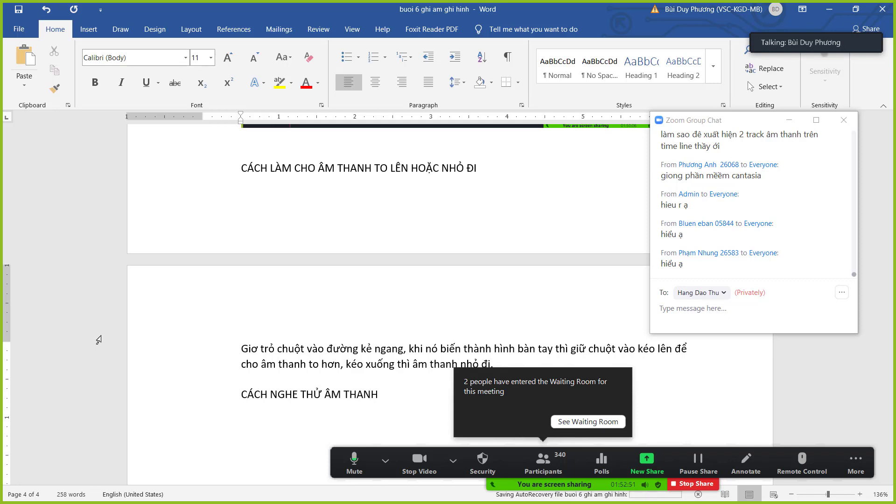
text(Đ)
key(BackSpace)
text(d)
key(BackSpace)
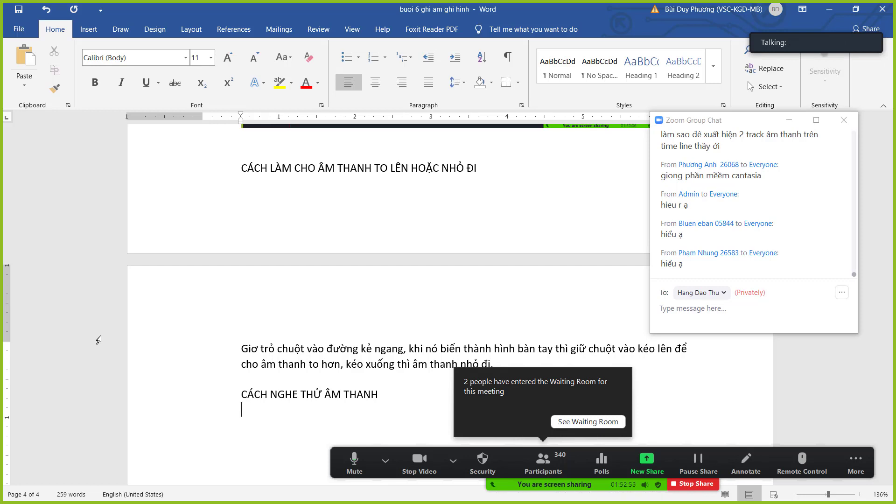
Write "Đặt con trở ở vị trí muốn nghe rồi bấm dấu cách" under the "CÁCH NGHE THỬ ÂM THANH" heading.
text(Đặt con trở )
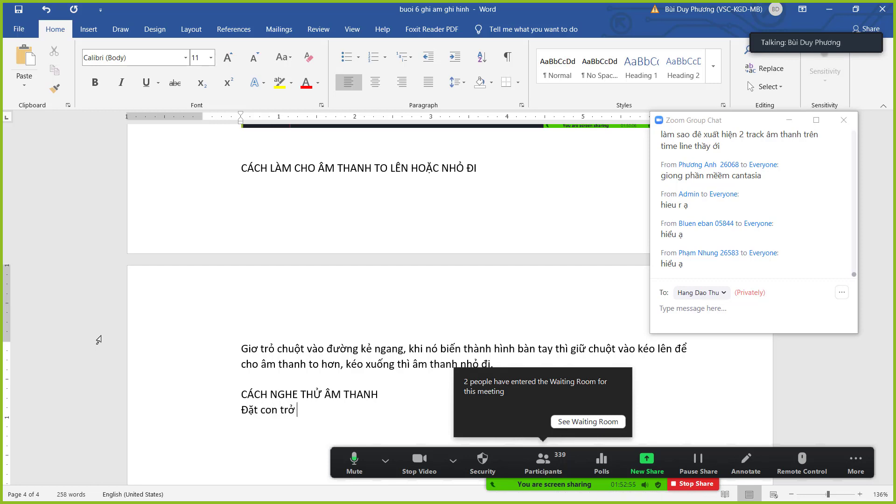
text(ở vị trí múp)
text(o nghe)
text( r)
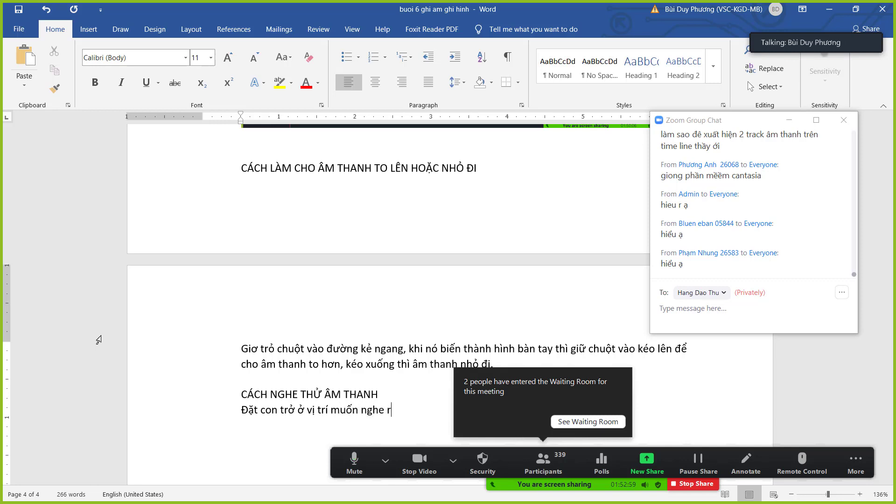
text(ồi bấm da)
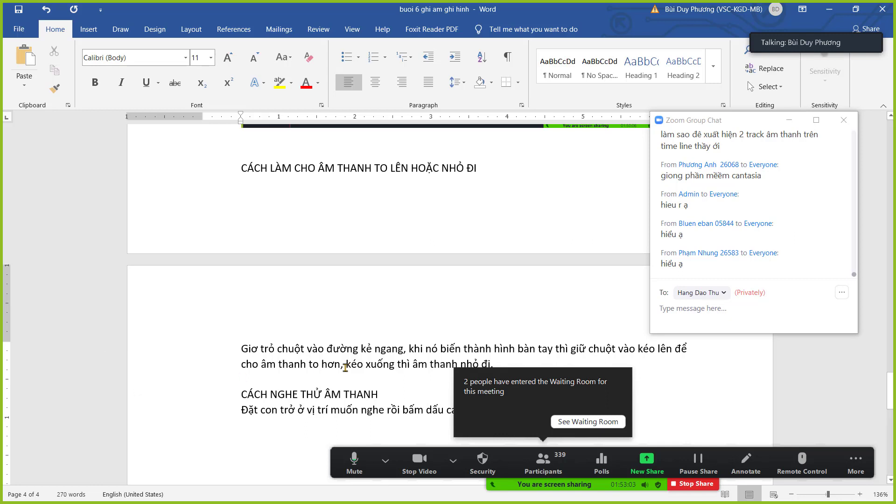
Admit everyone in the Zoom waiting room and minimize the participants window.
click(602, 421)
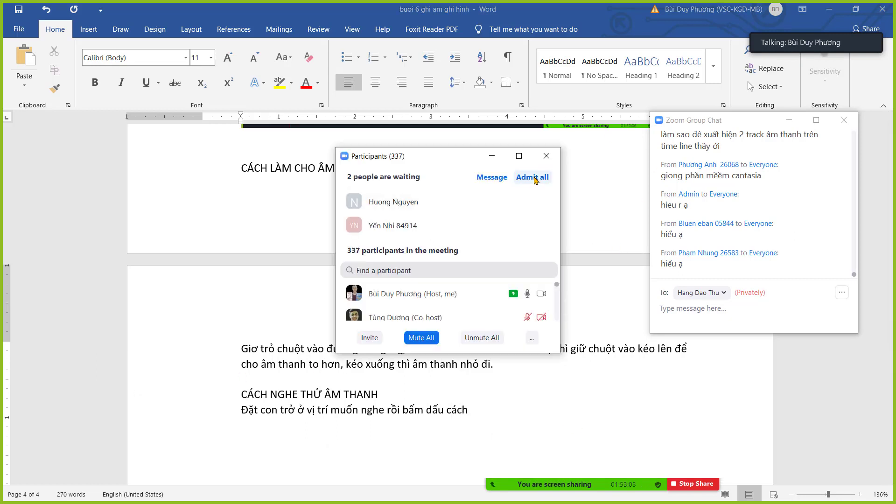
click(532, 177)
click(492, 156)
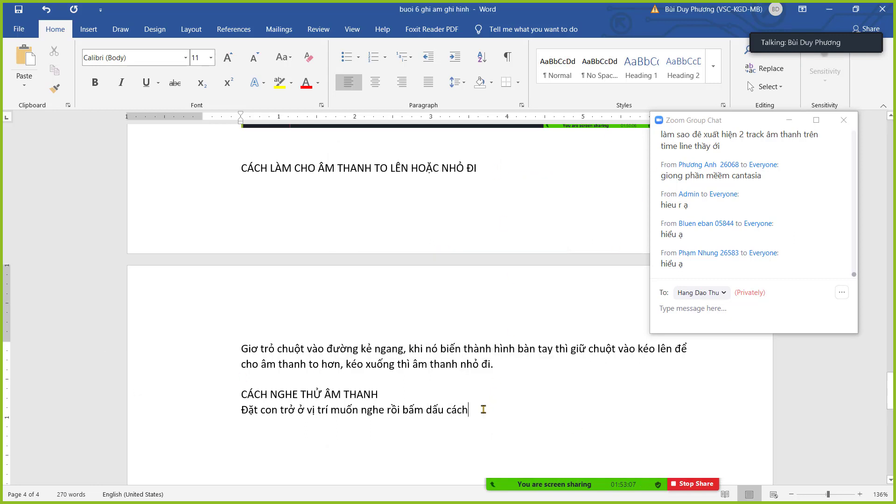
Continue the sound preview instruction with "để nghe, muốn dừng lại thì".
scroll(488, 405, down, 3)
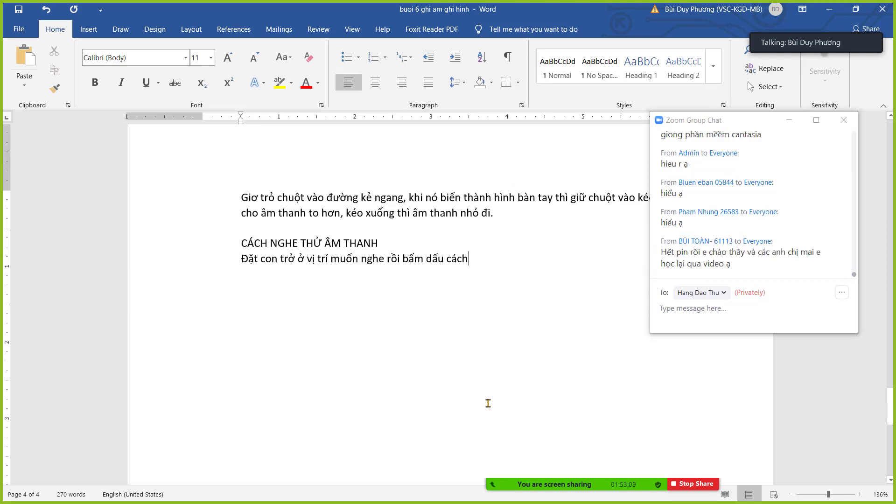
text(d)
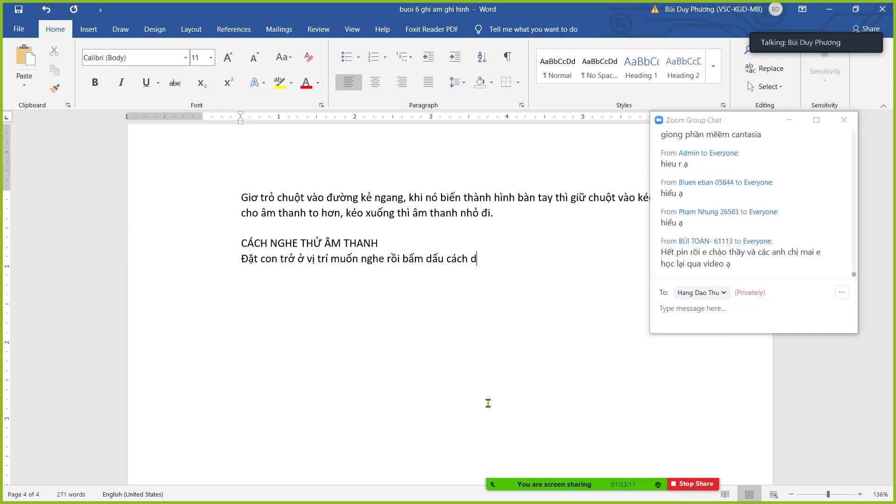
text(eee)
key(BackSpace)
key(BackSpace)
text(deer)
text( nghe, muốn dư)
text(ngf laij)
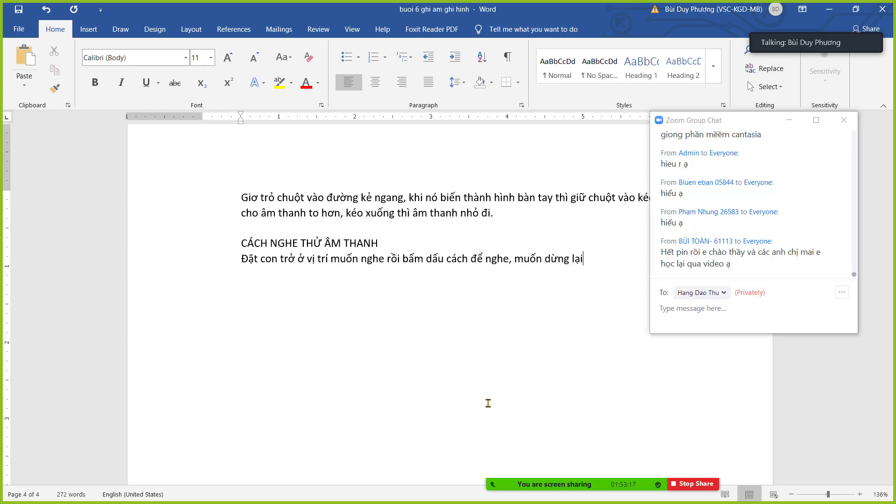
text( thif aab)
Close the Zoom chat window and finish the preview instruction with "bấm dấu cách một lần nữa.", starting a new line below it.
click(844, 122)
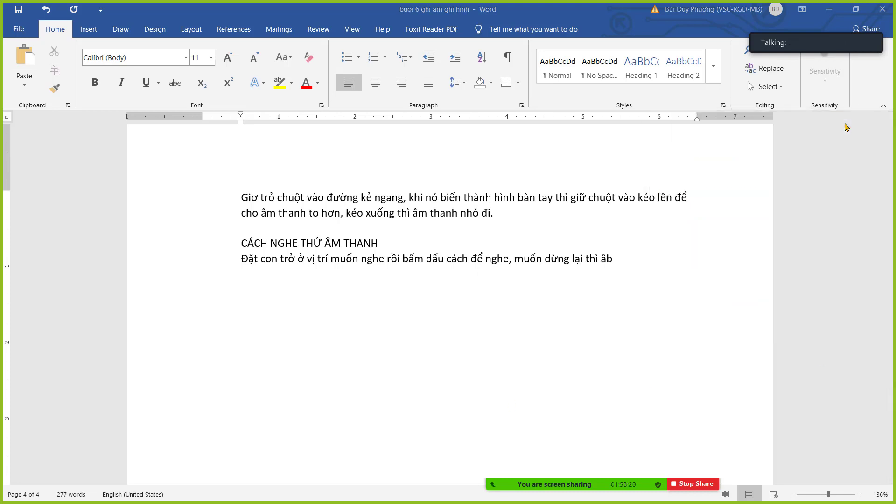
key(BackSpace)
key(BackSpace)
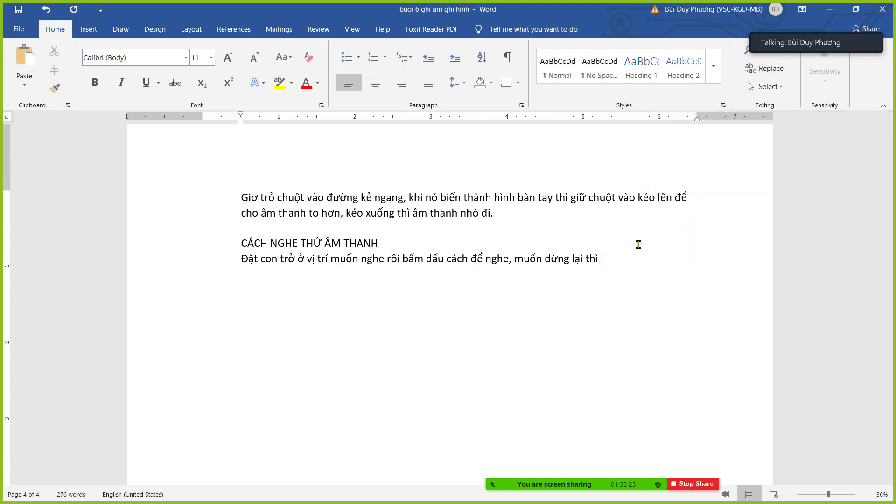
text(bấm da)
text(ấu cách một lâ)
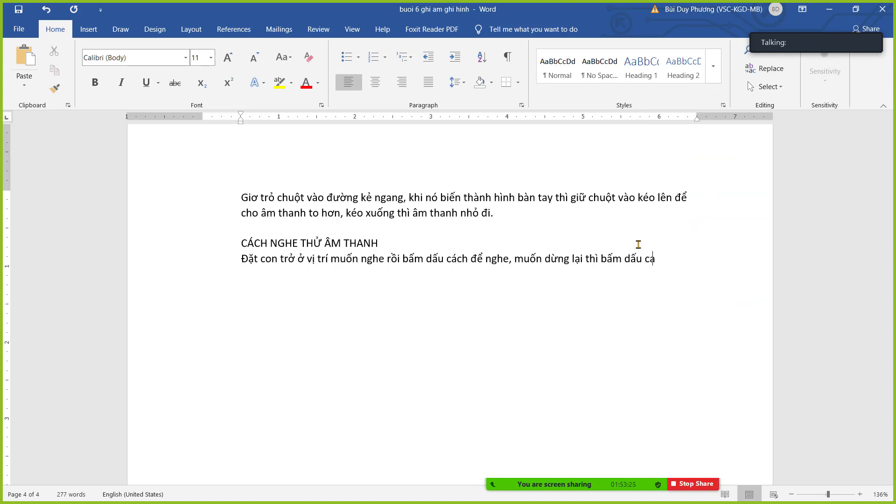
text(ần nữa.)
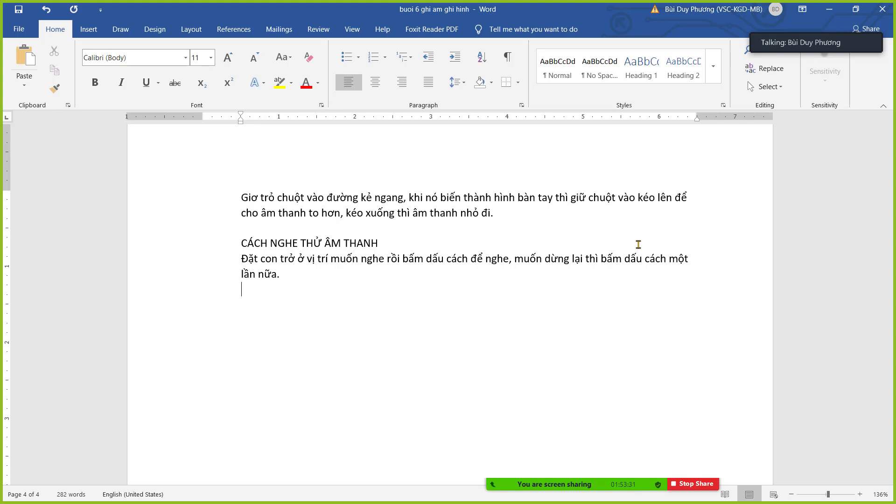
Switch to Filmora and demonstrate playing and pausing the gioi thieu vung bikini clip.
key(alt+Tab)
key(Tab)
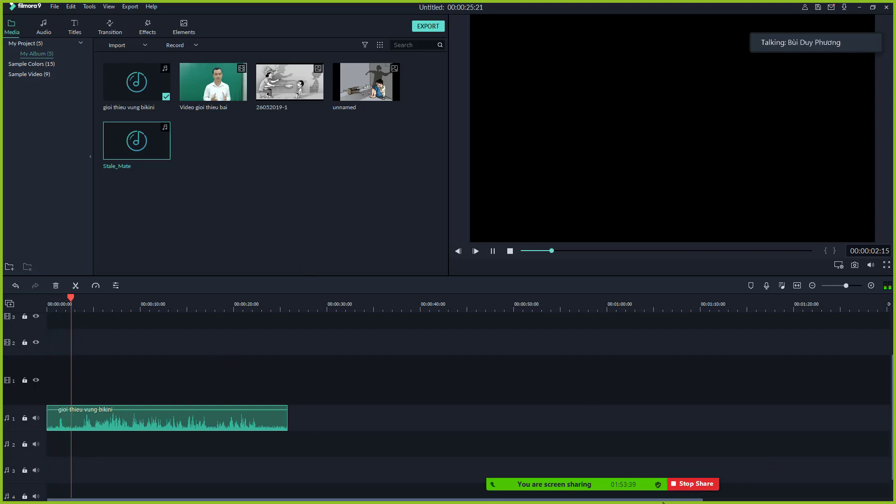
mouse_move(662, 485)
click(856, 462)
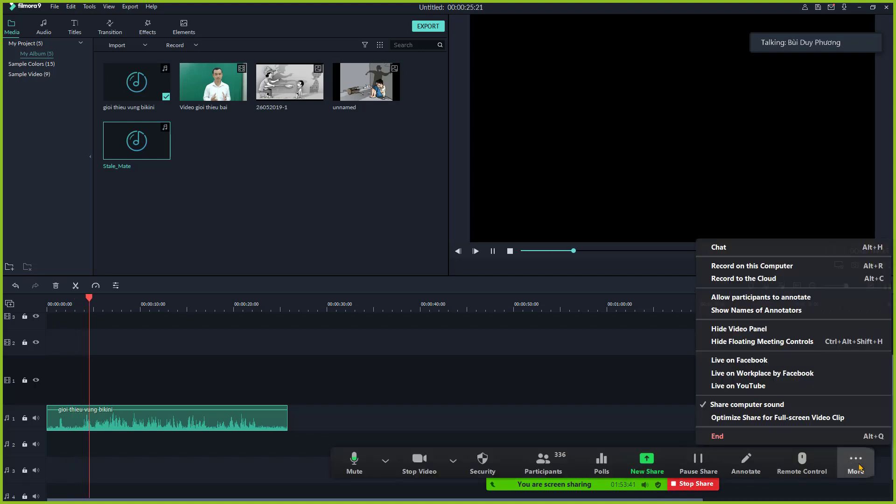
click(348, 249)
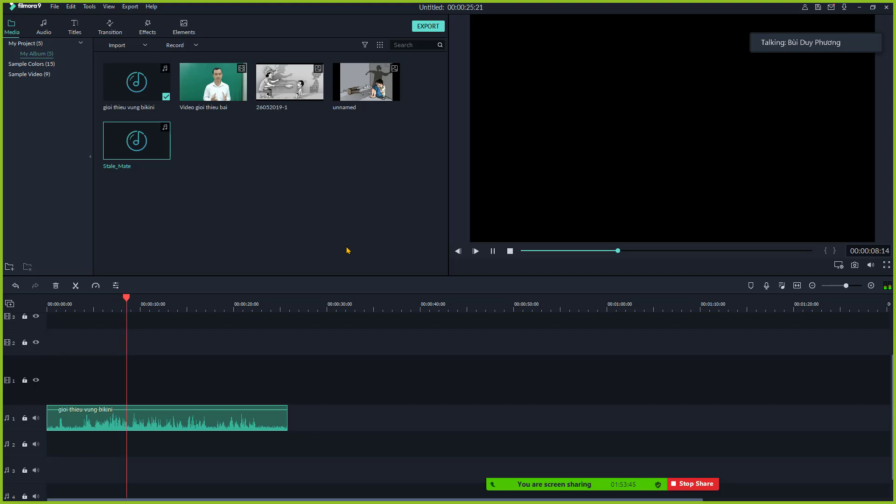
key(space)
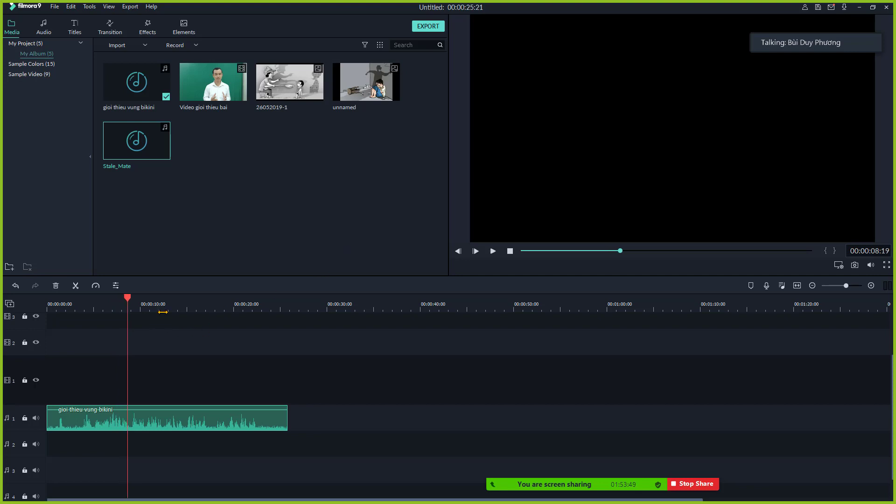
key(space)
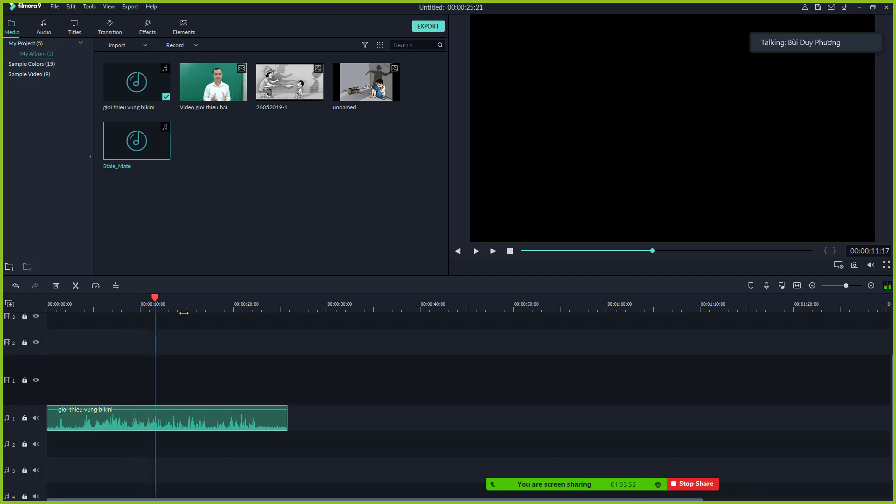
key(space)
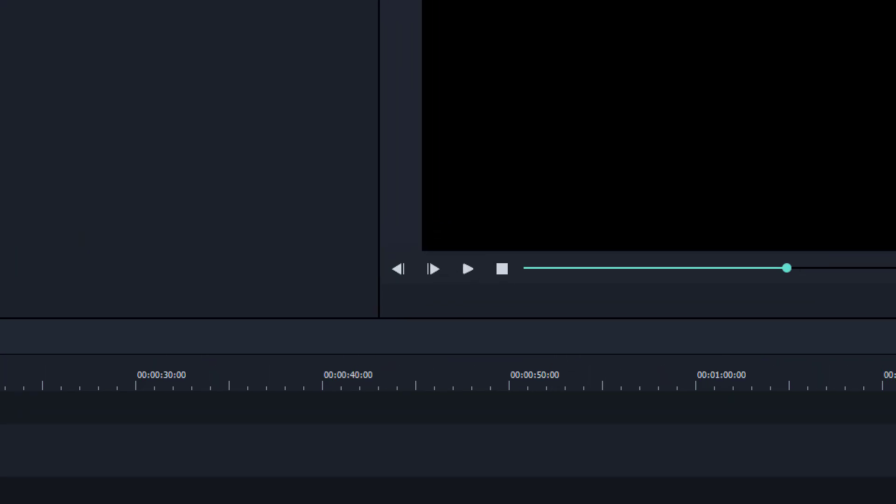
Mark the playback controls on the magnified screen with a freehand red circle and strokes, and leave the magnified view.
mouse_move(486, 238)
mouse_down()
mouse_move(414, 261)
mouse_move(477, 317)
mouse_move(500, 263)
mouse_move(473, 245)
mouse_move(454, 241)
mouse_move(479, 303)
mouse_up()
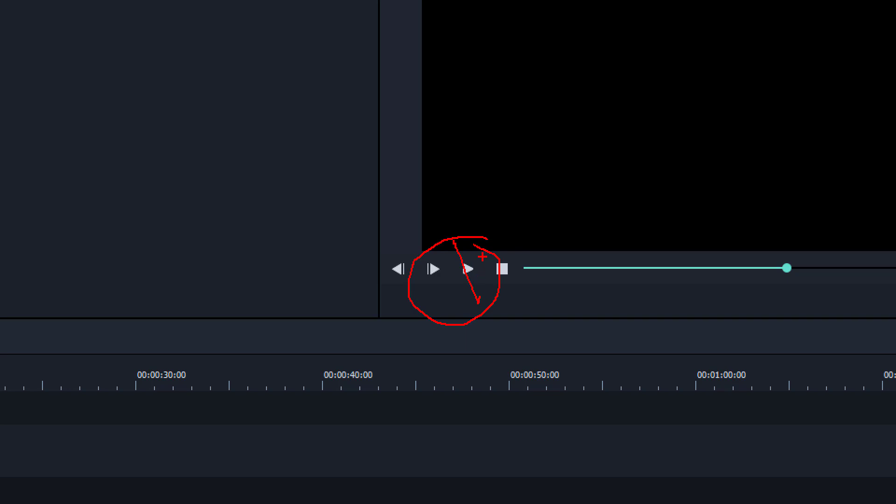
drag(481, 256, 428, 304)
key(Escape)
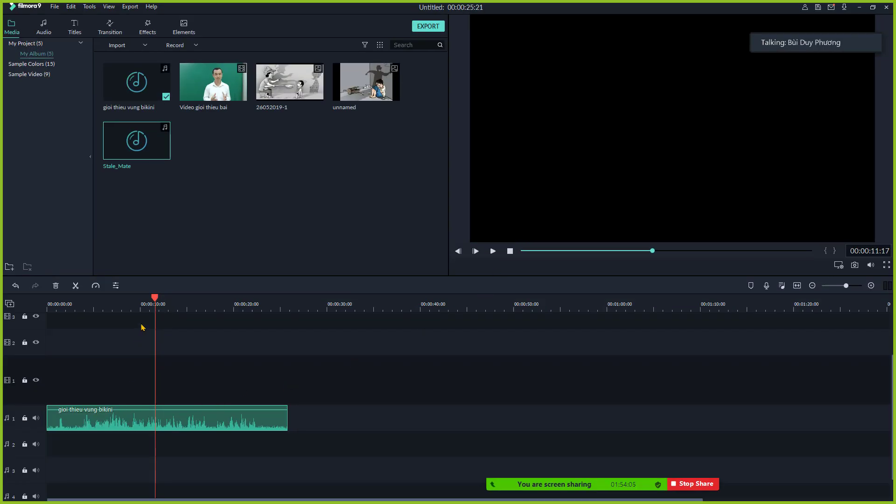
Preview the gioi thieu vung bikini clip from about 00:00:00:21 and set the playhead at about 00:00:03:21.
drag(155, 299, 76, 301)
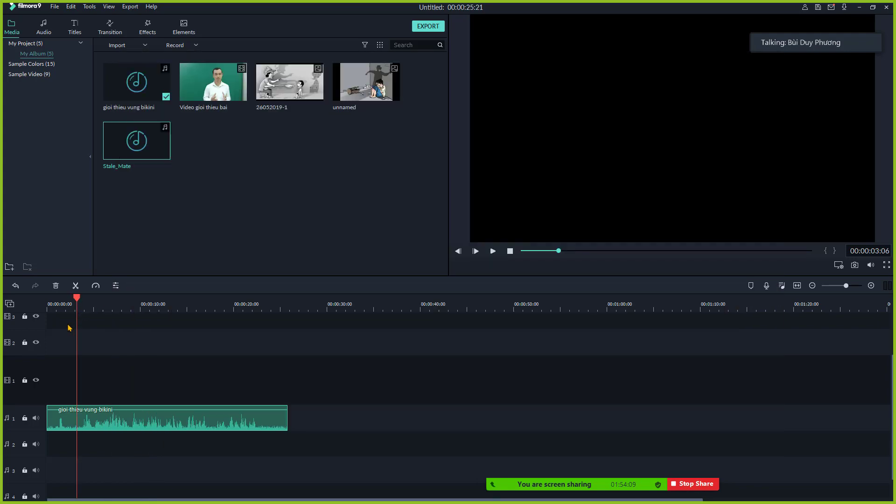
key(alt+Tab)
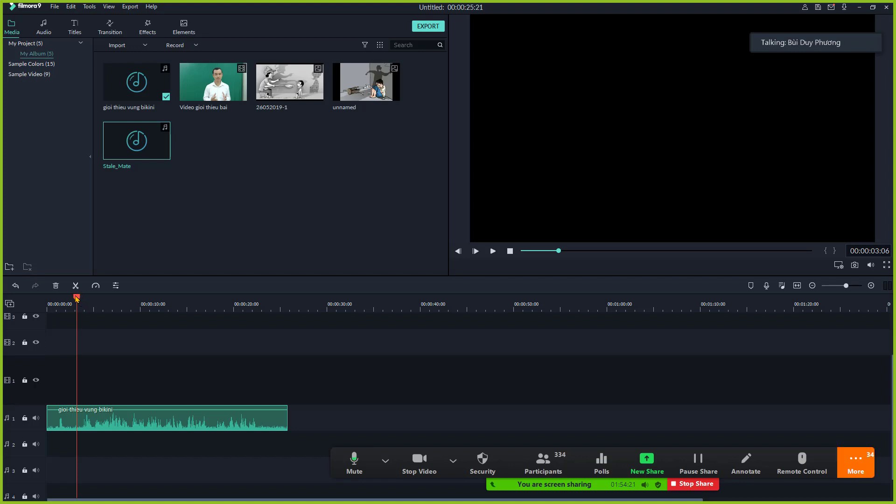
drag(76, 298, 54, 302)
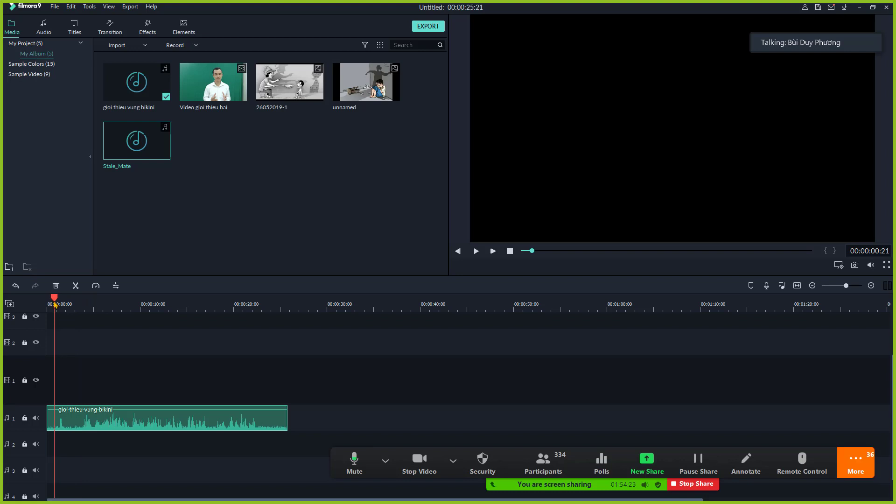
key(space)
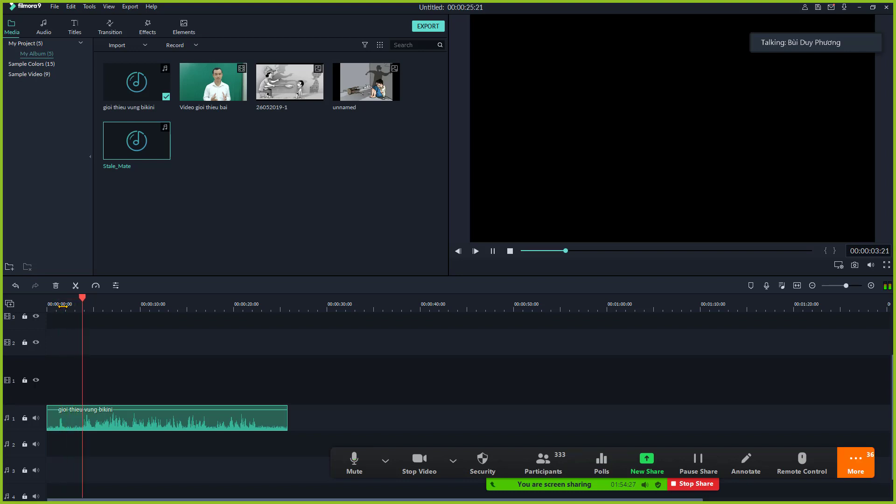
key(space)
drag(88, 302, 83, 300)
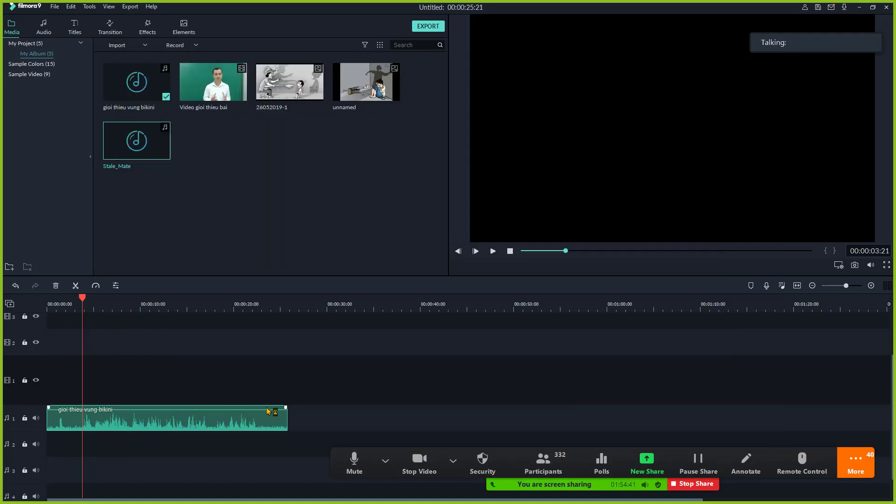
Switch to Word and add the heading "CÁCH CẮT ĐOẠN ÂM THANH BỊ THỪA ĐI" below the preview instruction, followed by a blank line.
key(alt+Tab)
key(alt+Tab)
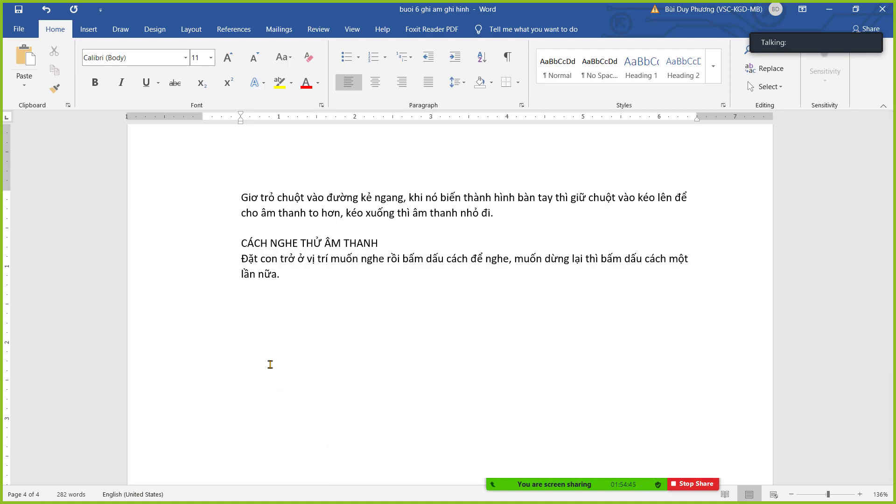
text(CÁCH Că)
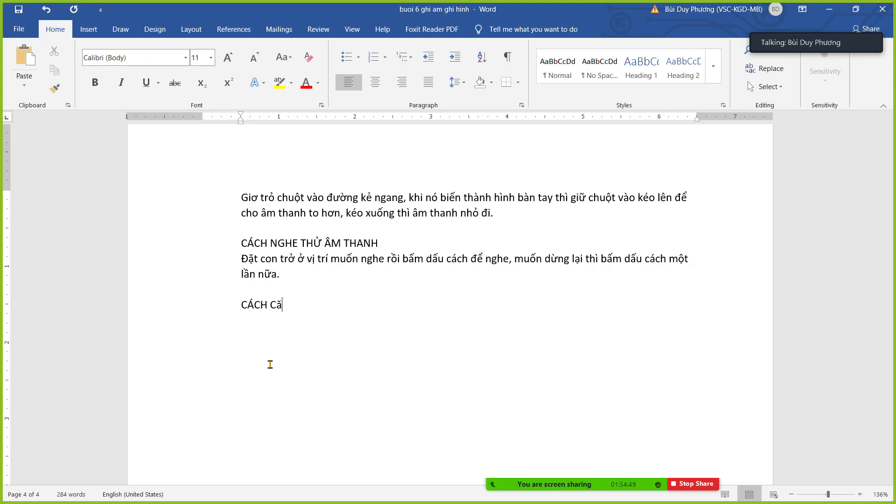
key(BackSpace)
text(ĂT DOẠN ÂM THANH )
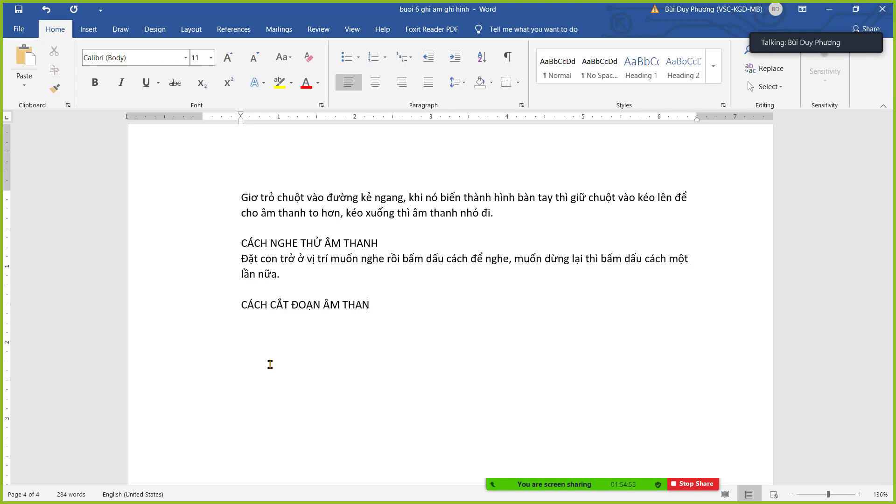
text(BỊ THỪA )
text(DDI)
key(Return)
key(Return)
Write "Đặt con trỏ ở vị trí cần cắt, bấm vào cái kéo thì nó sẽ cắt" under the cutting heading.
text(Đặt con tro)
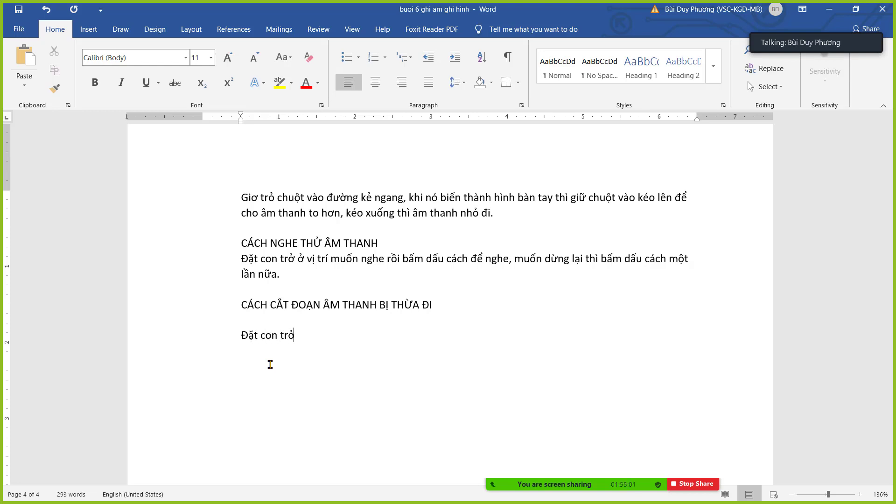
text( o)
text(ở vị trí cần)
text( cắt, bấm vào)
text( k)
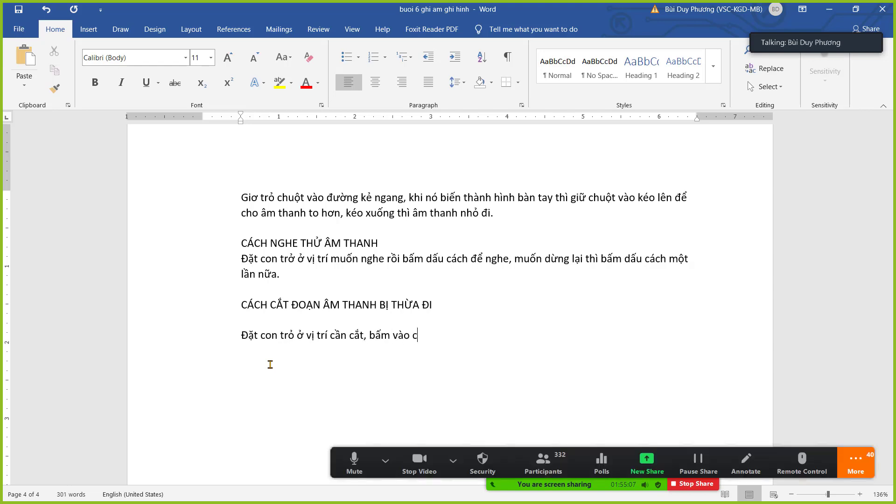
text(ái kéo thì bnnó sẽ cắt)
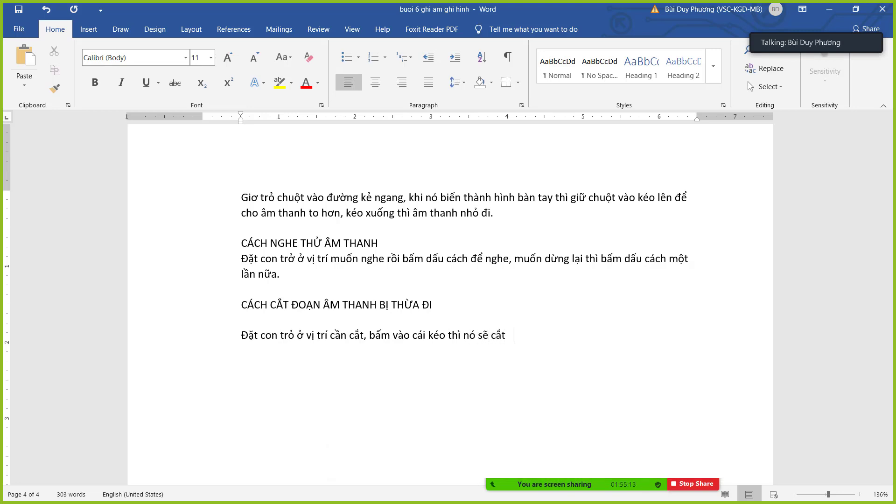
Finish the cutting instruction with "đôi âm thanh ra, phần nào muốn vất đi thì bấm phím xóa để xóa đi.".
text( đôi âm thanh ra, phần m)
key(BackSpace)
text(n)
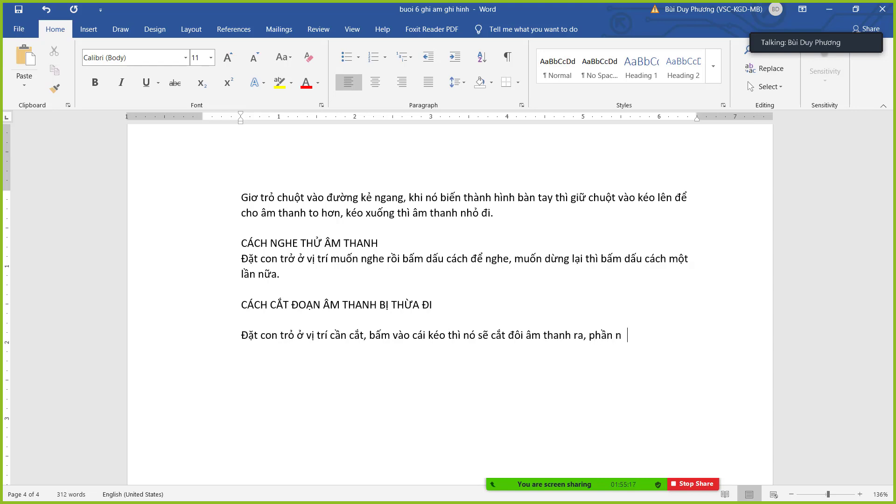
text(ào muốn vậ)
key(BackSpace)
text(ất đi thì bấm )
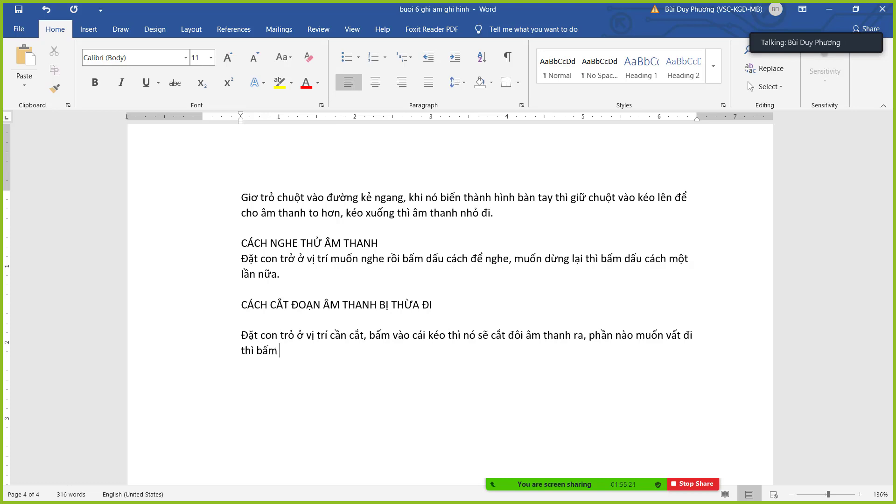
text(phim xoa để xoa d)
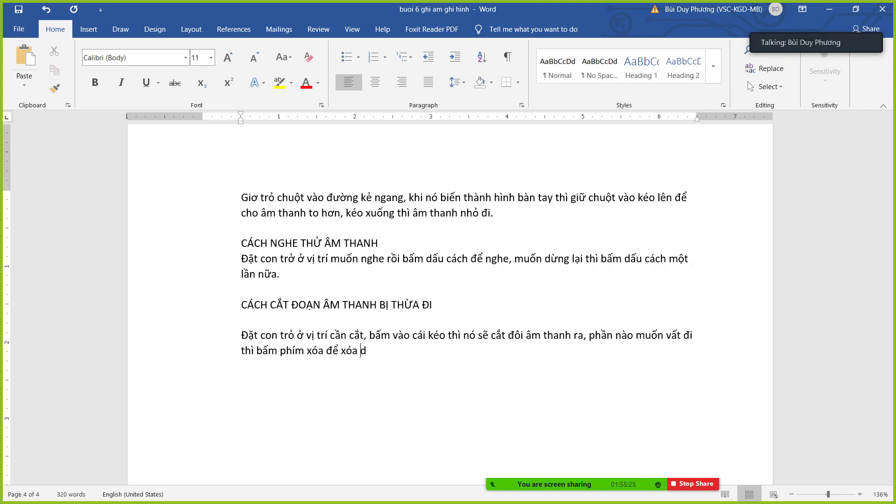
text(di.)
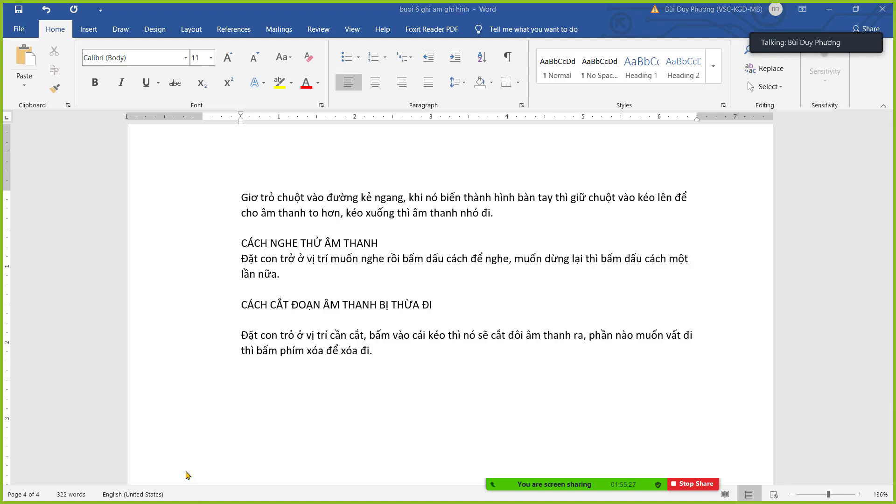
Switch to Filmora9, split the gioi thieu vung bikini clip at 00:00:03:18 and move its second part further along the track.
key(alt+Tab)
key(alt+Tab)
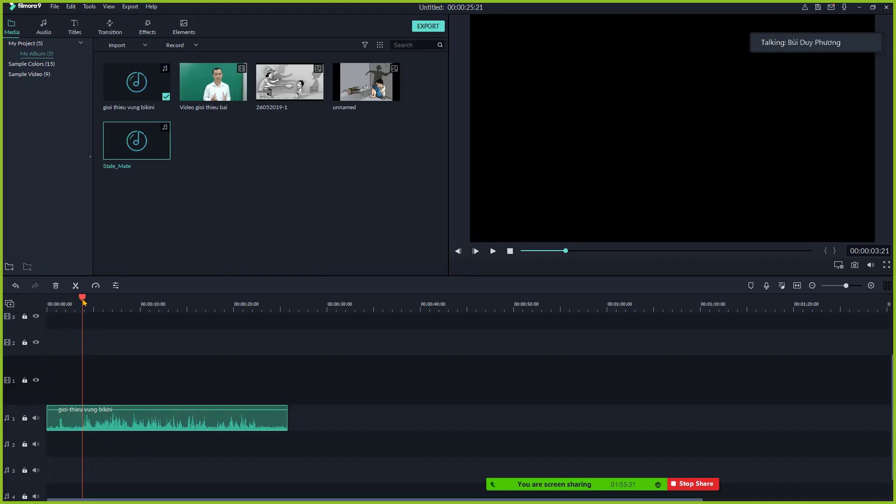
drag(84, 302, 82, 308)
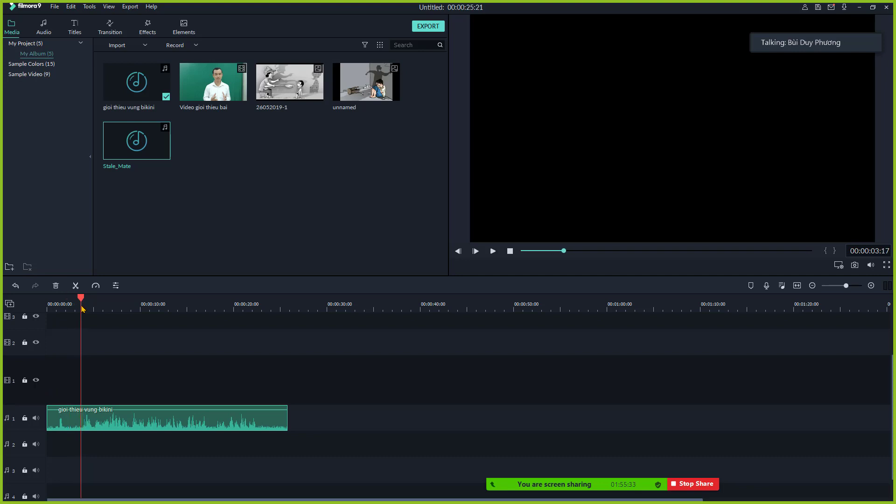
click(92, 424)
drag(81, 303, 82, 304)
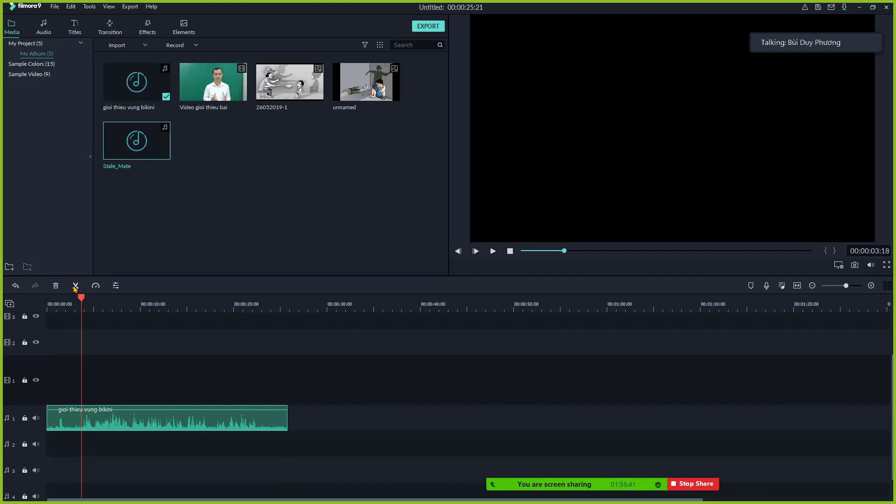
click(76, 285)
drag(103, 425, 154, 428)
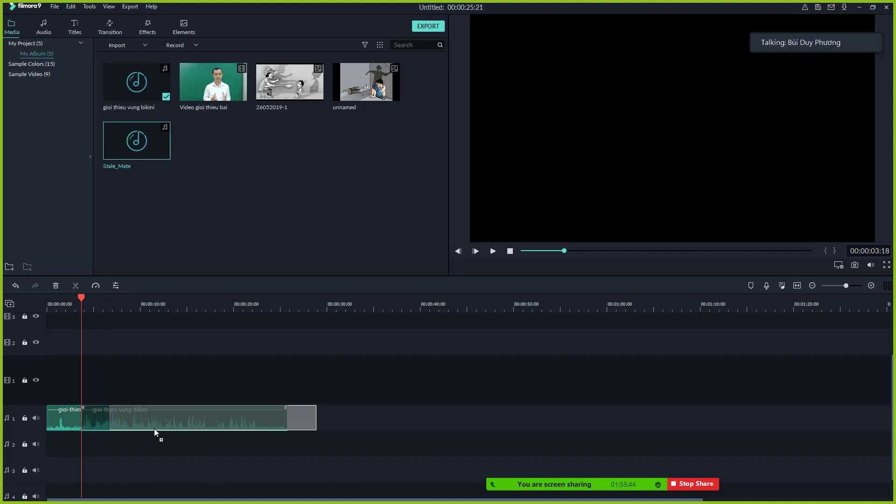
click(121, 460)
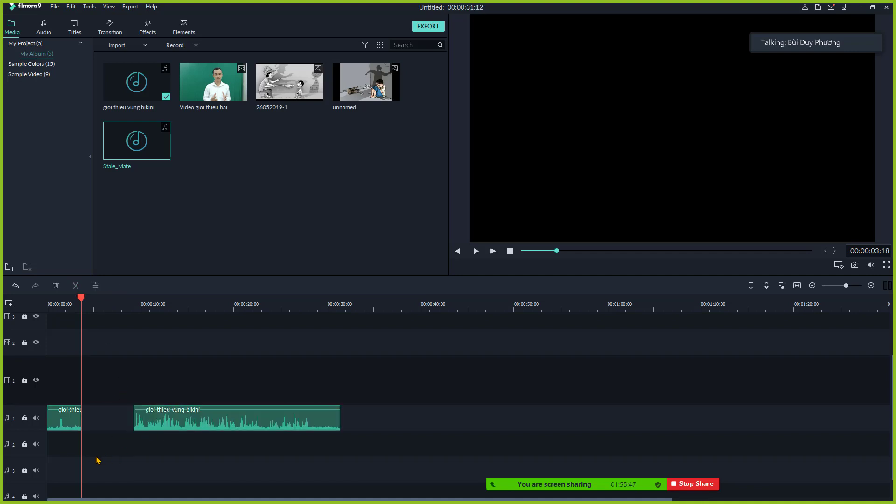
Delete the short first part of the split audio and move the remaining part to the start of the timeline.
click(71, 428)
key(Delete)
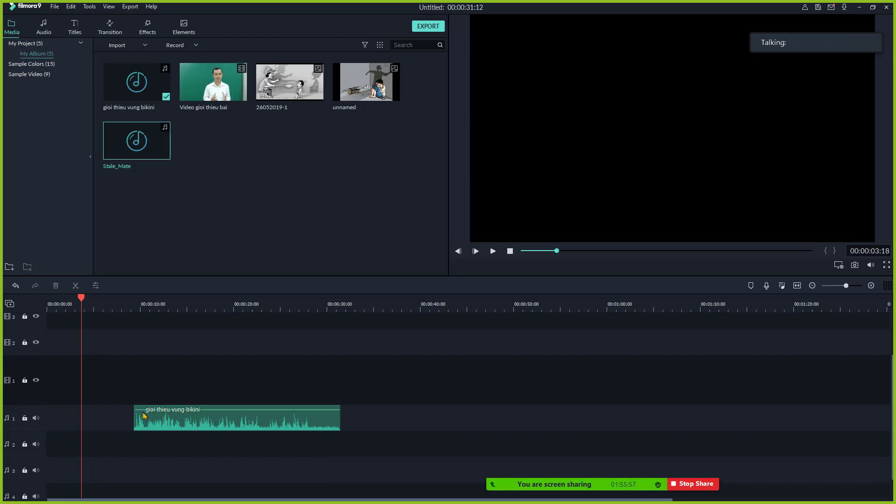
drag(166, 420, 73, 425)
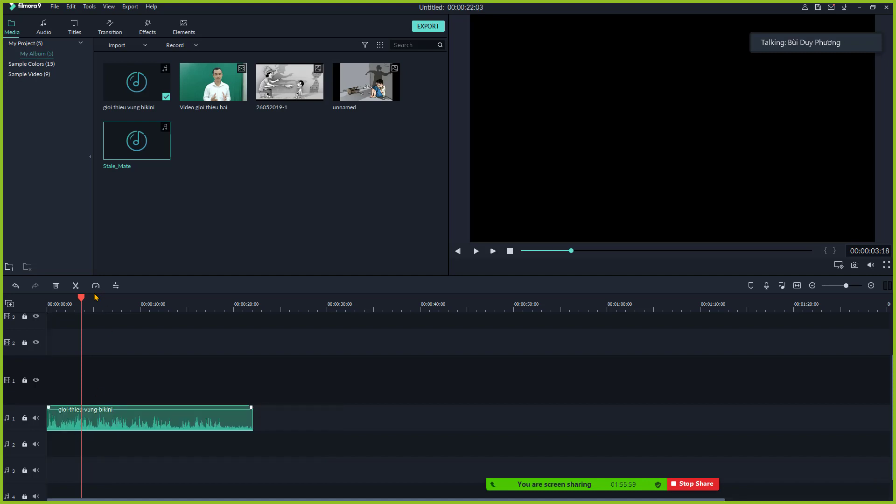
Preview the shortened audio clip from 00:00:00:00, and preview its ending from 00:00:17:18.
drag(81, 302, 46, 322)
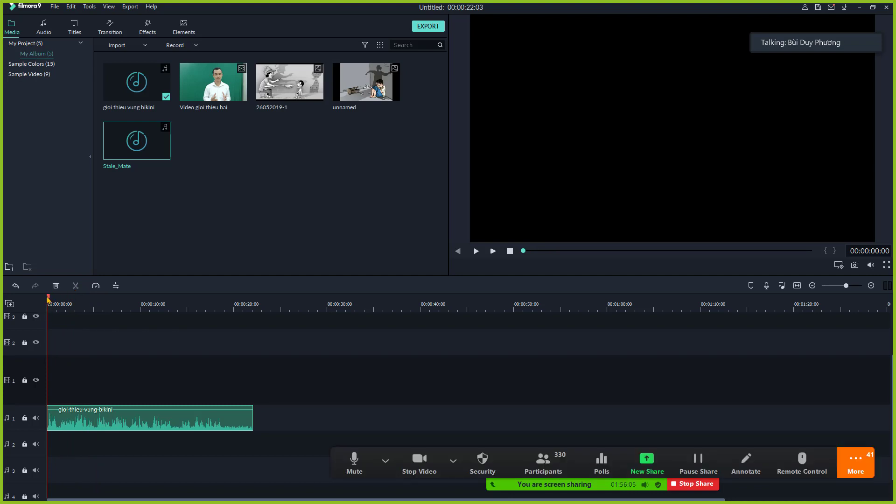
key(space)
drag(68, 304, 215, 317)
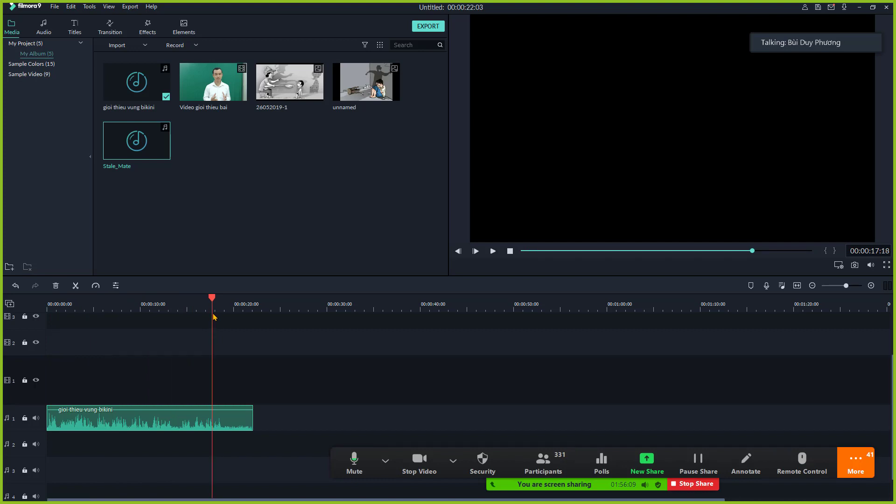
key(space)
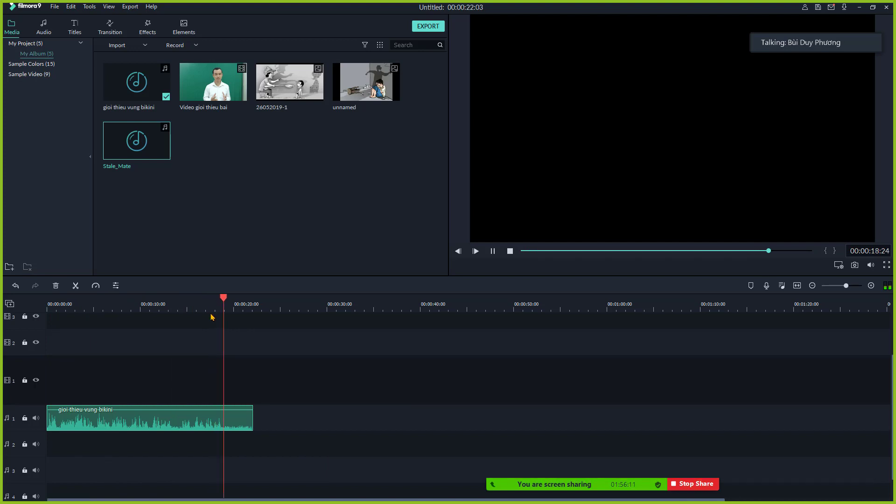
key(space)
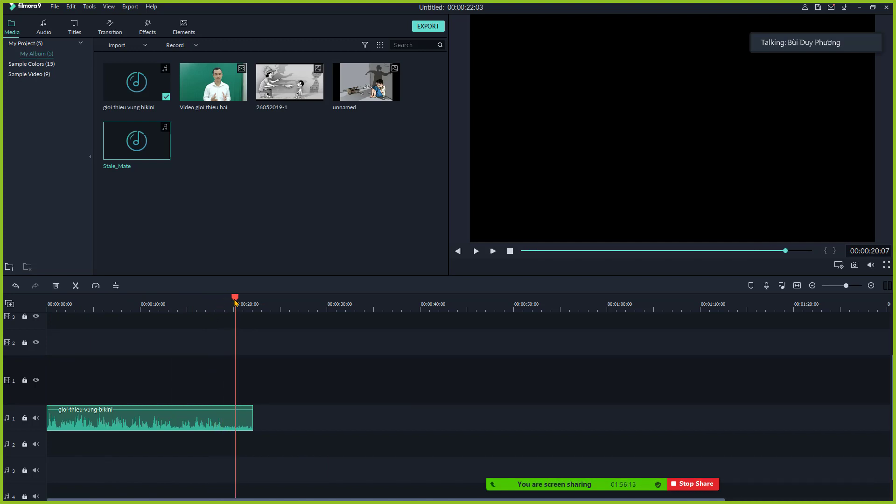
Split the audio clip at 00:00:19:00 and delete the part after the cut.
drag(235, 298, 225, 304)
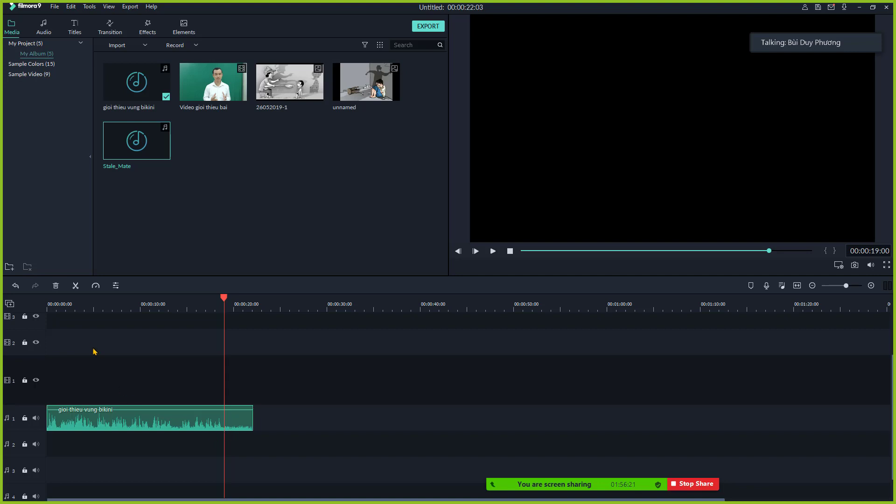
click(76, 287)
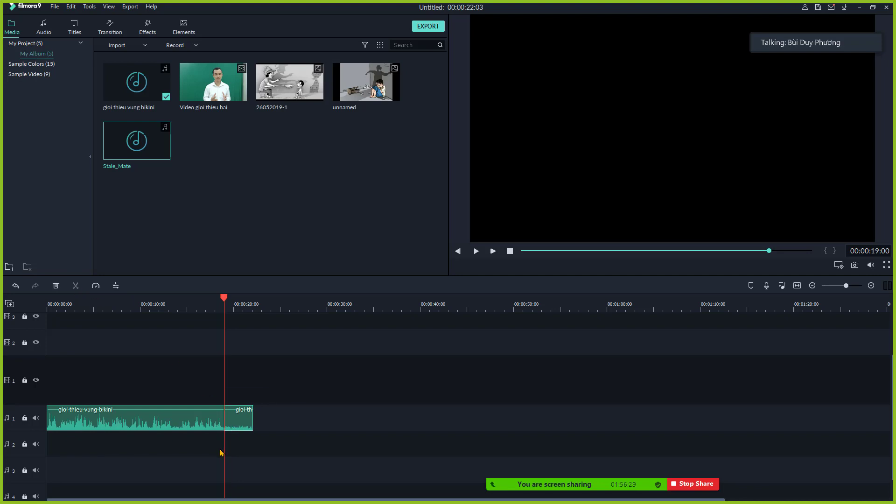
key(Delete)
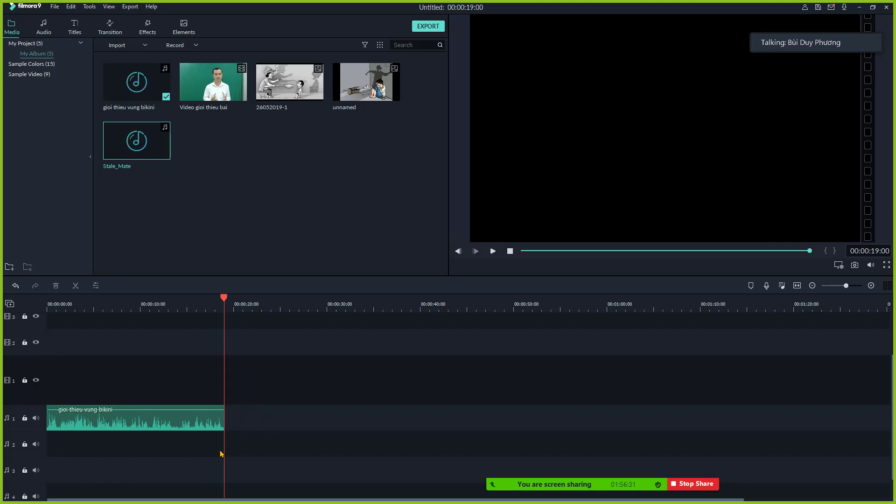
Preview the trimmed audio clip from about 00:00:05 and set the playhead at 00:00:11:15.
drag(222, 301, 95, 322)
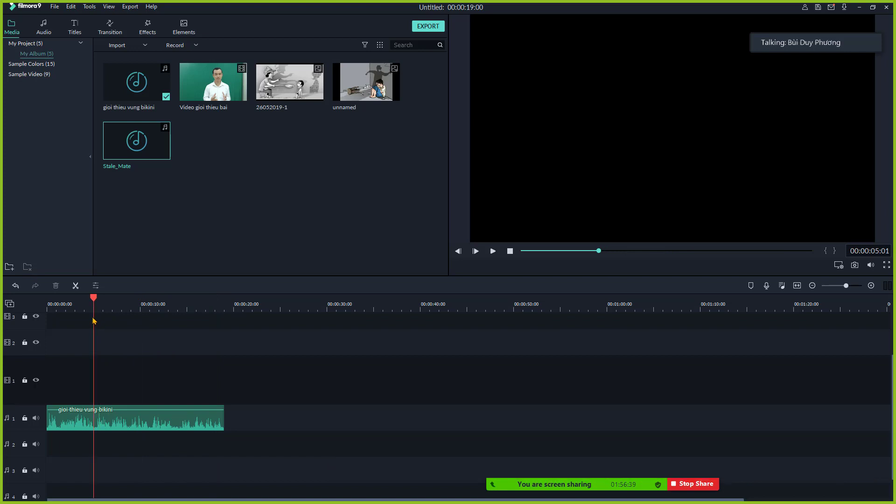
drag(93, 303, 96, 311)
key(space)
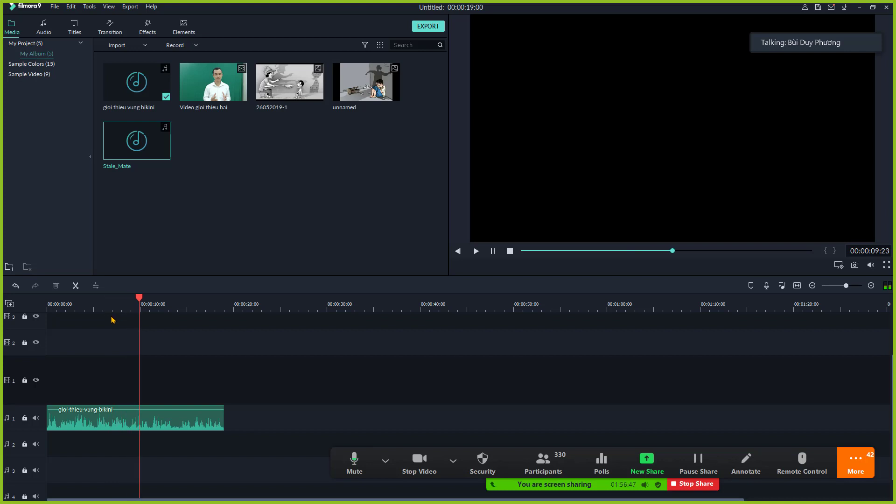
key(space)
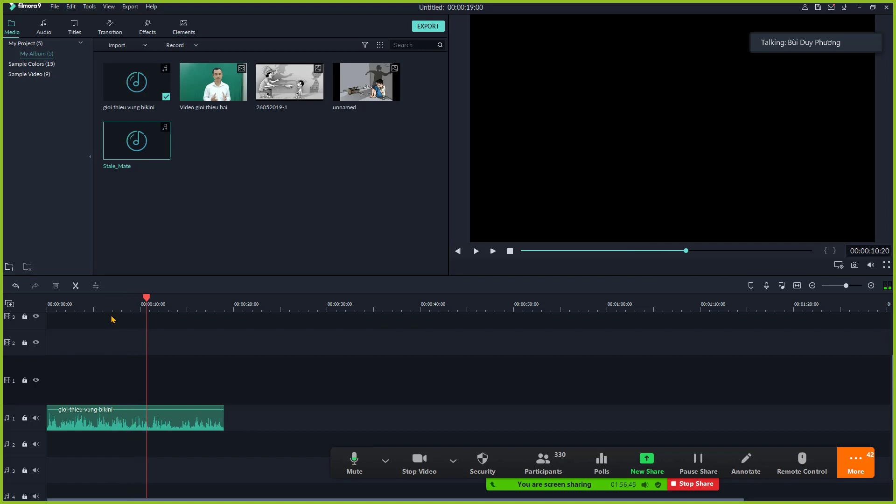
click(155, 310)
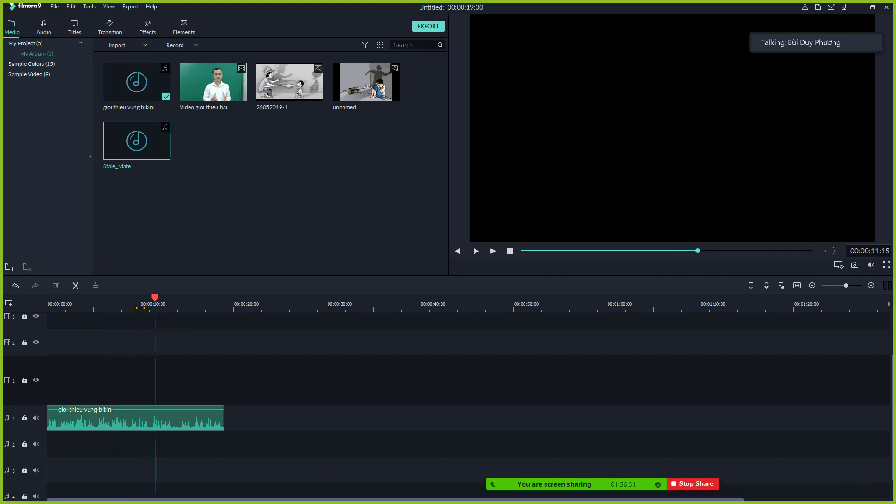
scroll(154, 307, up, 2)
scroll(157, 307, down, 2)
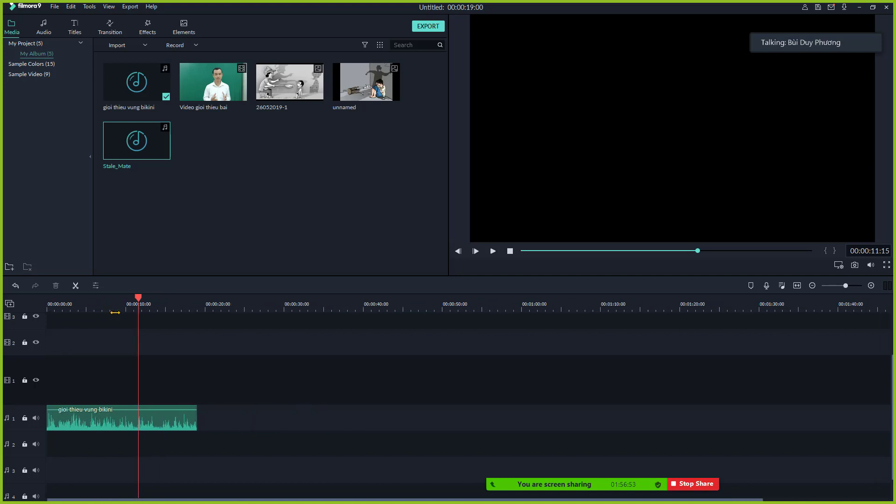
scroll(161, 307, up, 3)
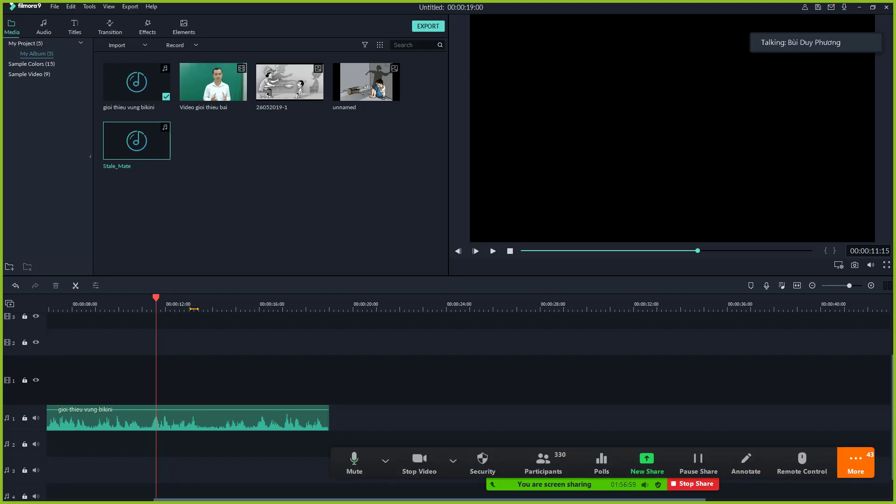
Switch to Word, add the heading "CÁCH PHÓNG TO NỘI DUNG ĐỂ NHÌN RÕ" below the cutting instruction and insert blank lines above it.
key(alt+Tab)
key(alt+Tab)
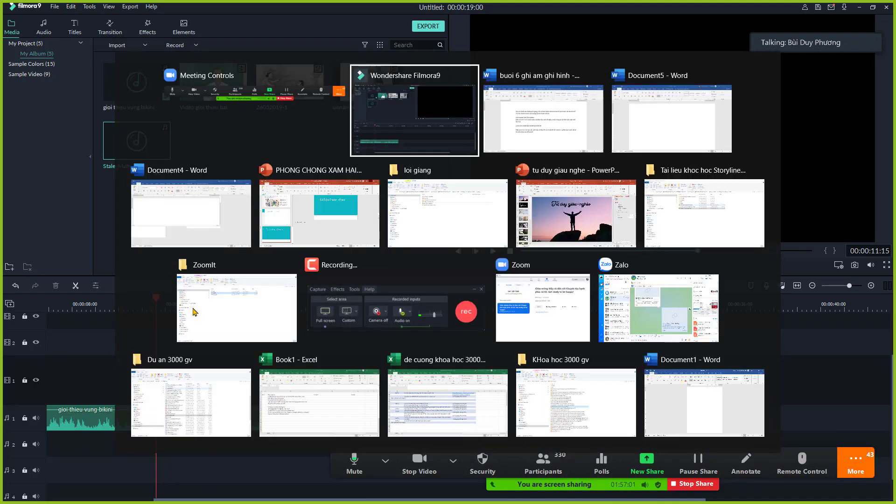
key(alt+Tab)
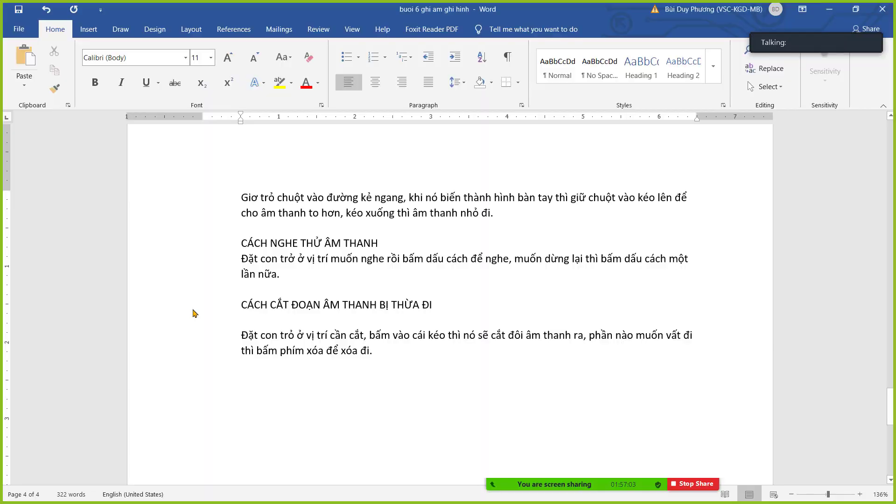
text(CÁCH PHÓNG TO)
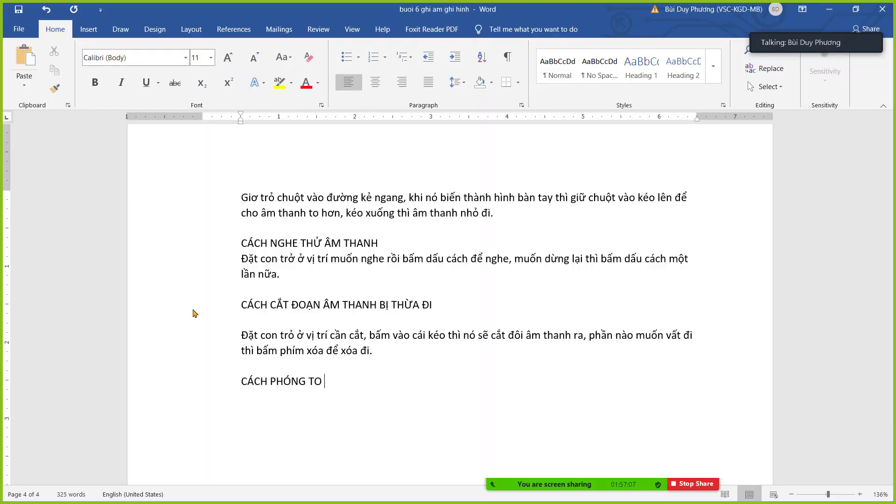
text( NỘI )
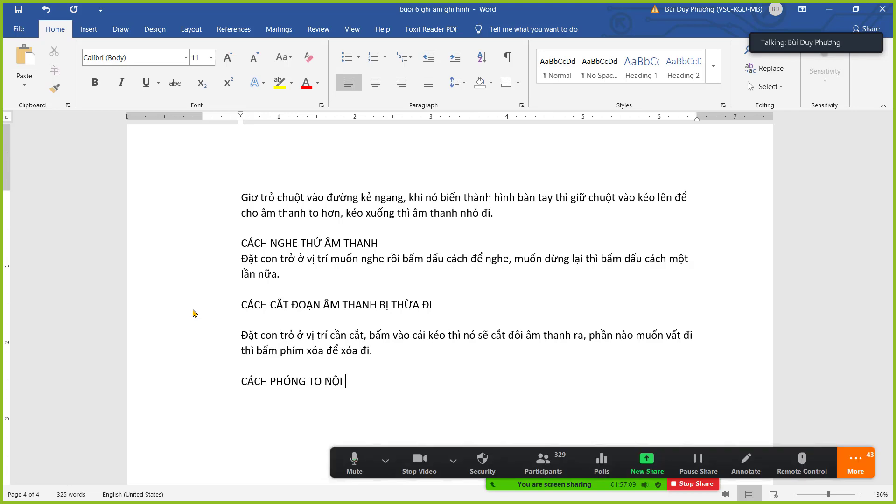
text(DUNG D)
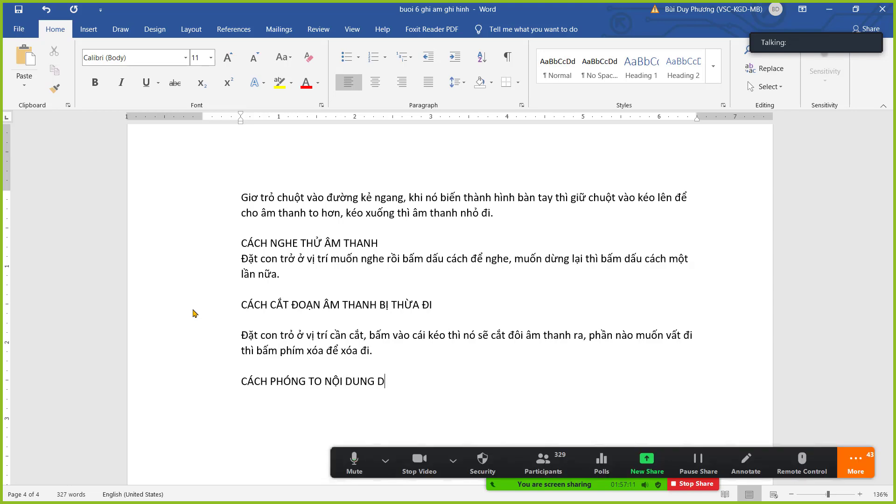
text(DỀ NHÌN RÕ)
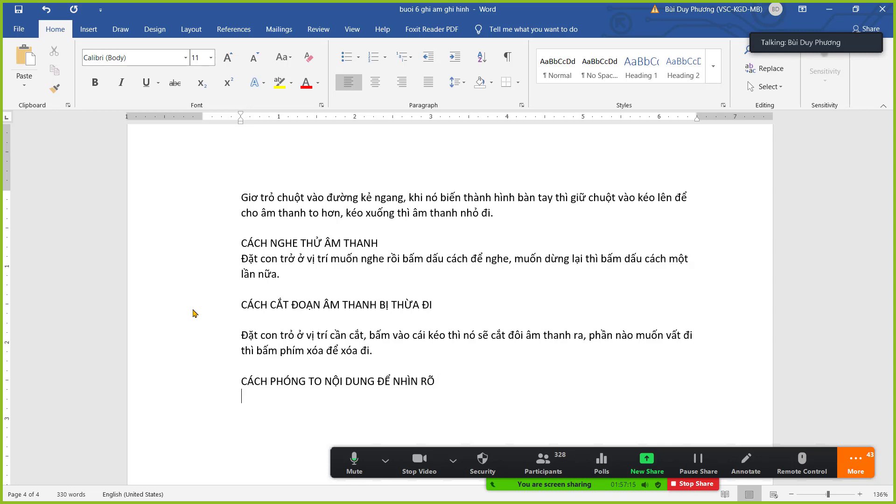
key(Return)
key(Return)
click(389, 353)
text(')
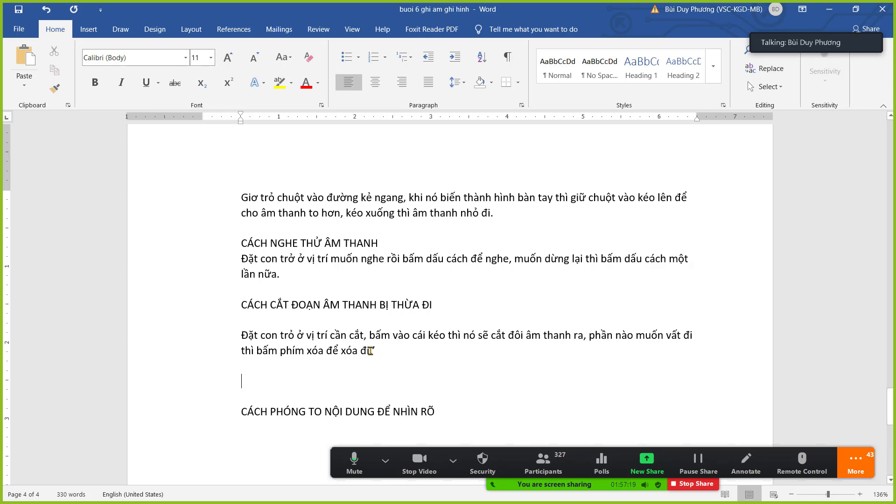
Switch to Filmora9, split the audio clip at 00:00:11:15 and circle the scissors icon in red on the zoomed screen.
key(alt+Tab)
key(alt+Tab)
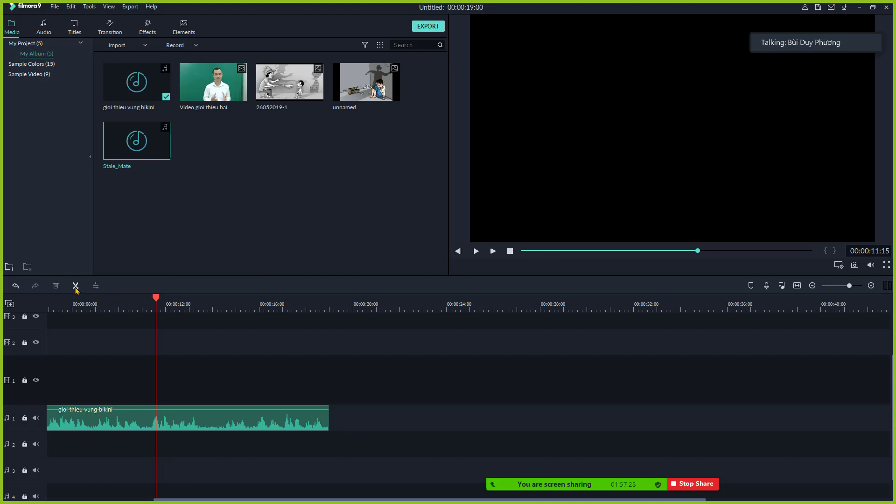
click(76, 288)
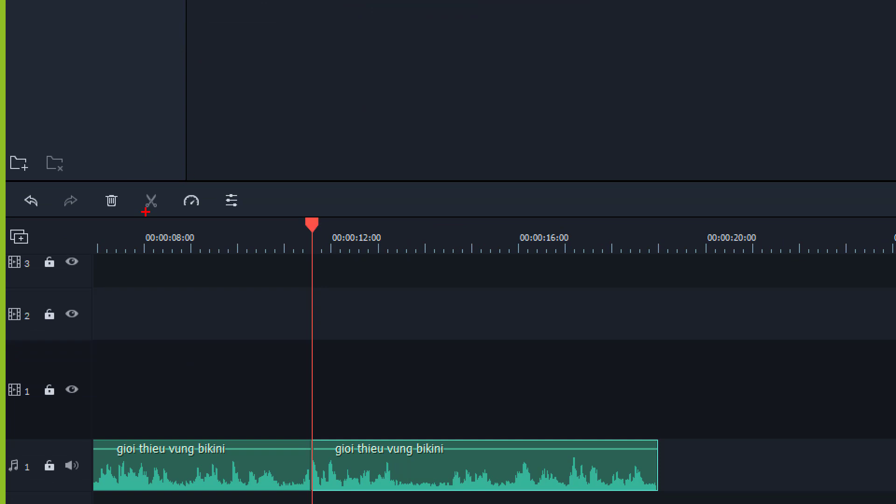
mouse_move(165, 179)
mouse_down()
mouse_move(143, 188)
mouse_move(174, 197)
mouse_up()
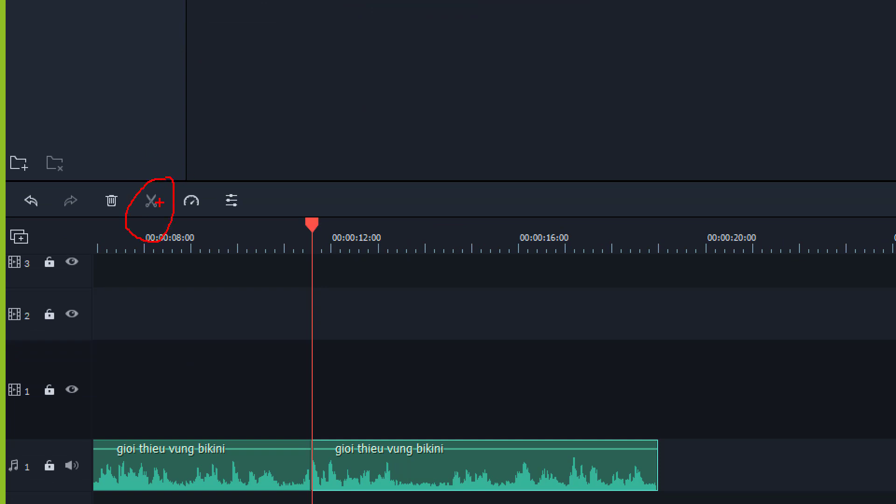
Switch to Word and paste the annotated screenshot between the cutting instruction and the "CÁCH PHÓNG TO NỘI DUNG ĐỂ NHÌN RÕ" heading.
key(alt+Tab)
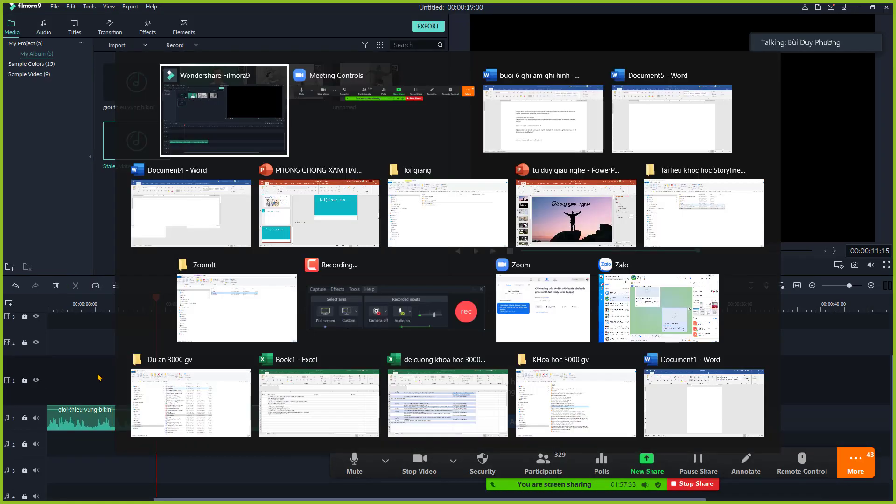
key(alt+Tab)
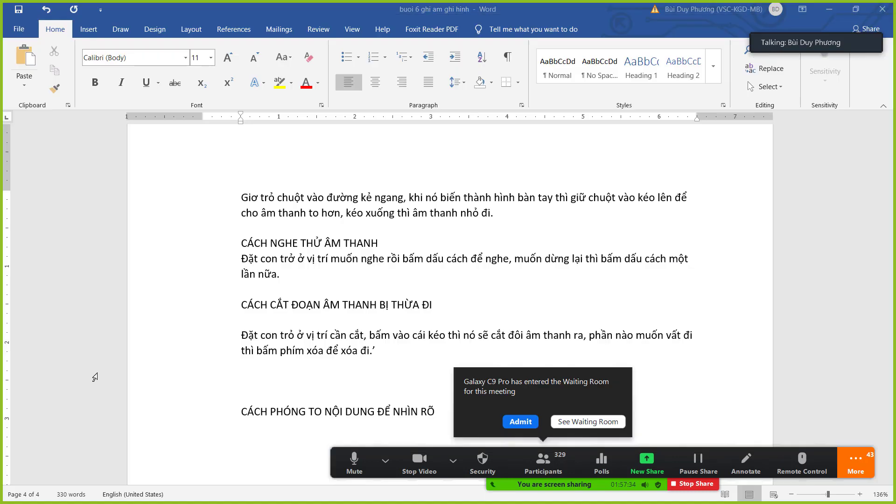
click(232, 427)
key(ctrl+v)
scroll(514, 354, down, 3)
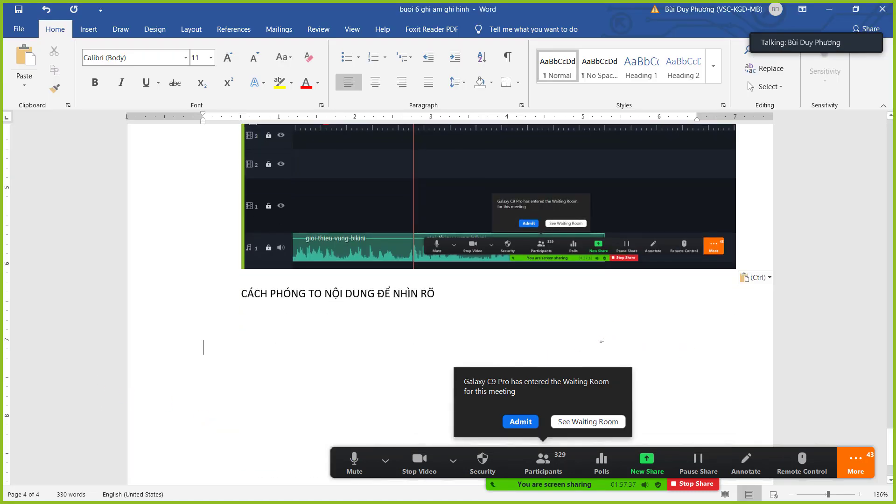
Switch to Filmora9 and undo the last split of the audio clip.
key(alt+Tab)
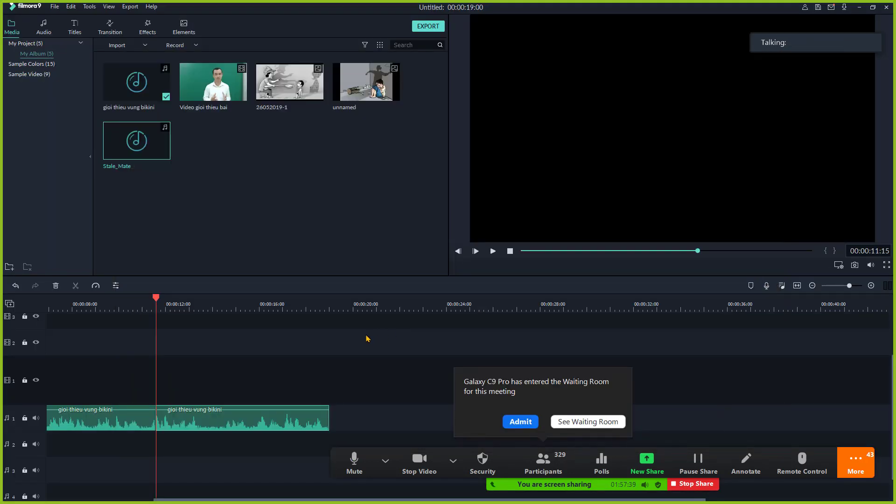
key(ctrl+z)
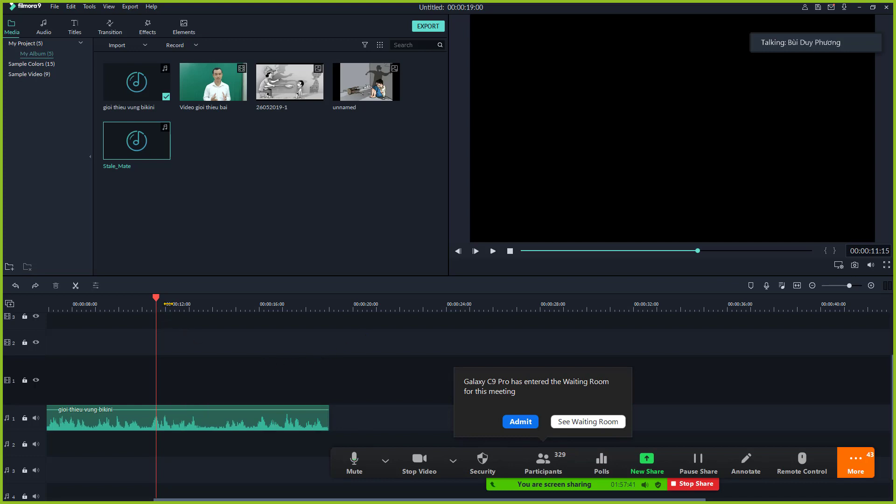
Zoom the timeline in around the playhead and draw a red double-headed arrow on the ruler between 00:00:11:15 and 00:00:12:00.
scroll(299, 298, up, 5)
scroll(299, 298, up, 1)
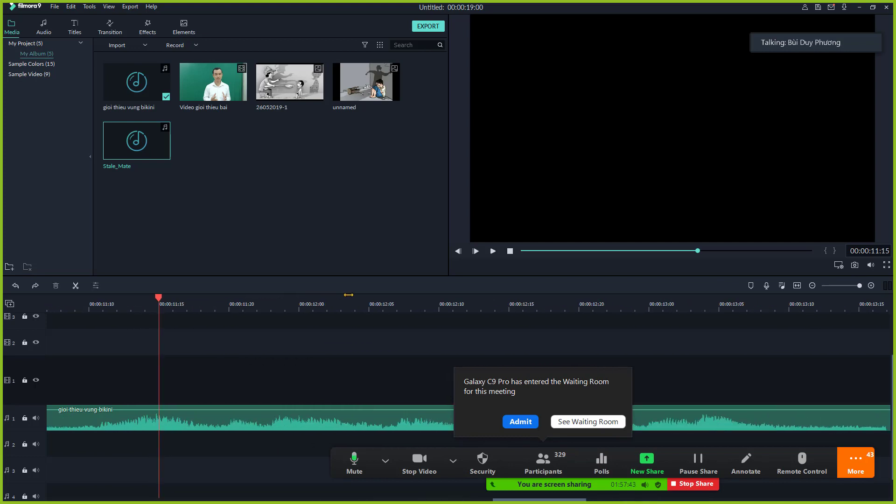
scroll(327, 297, down, 2)
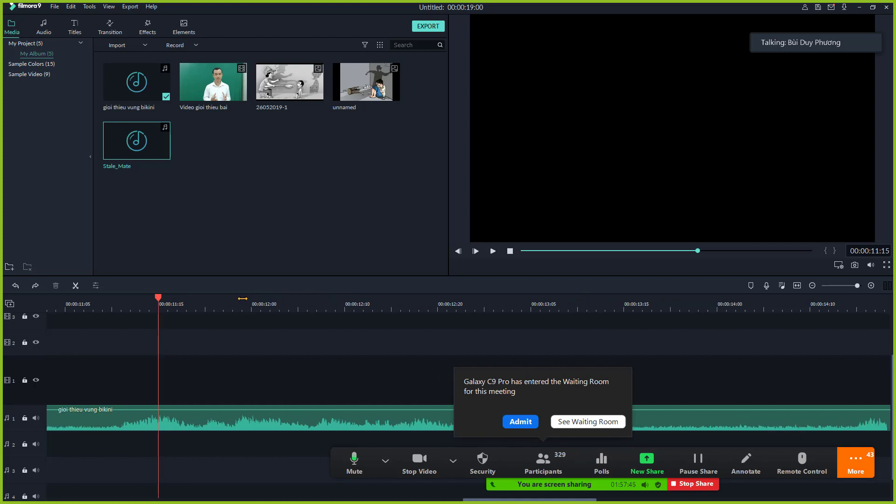
scroll(226, 303, down, 1)
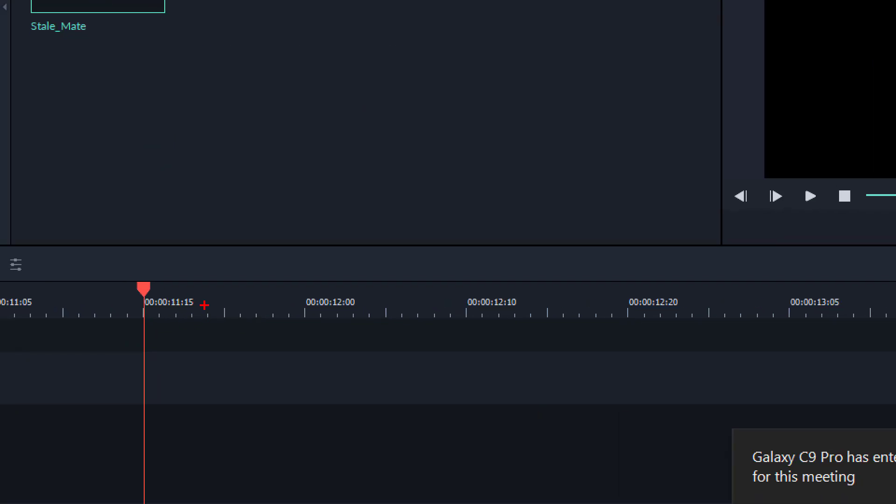
mouse_move(204, 305)
mouse_down()
mouse_move(255, 306)
mouse_move(243, 303)
mouse_move(260, 297)
mouse_move(273, 313)
mouse_up()
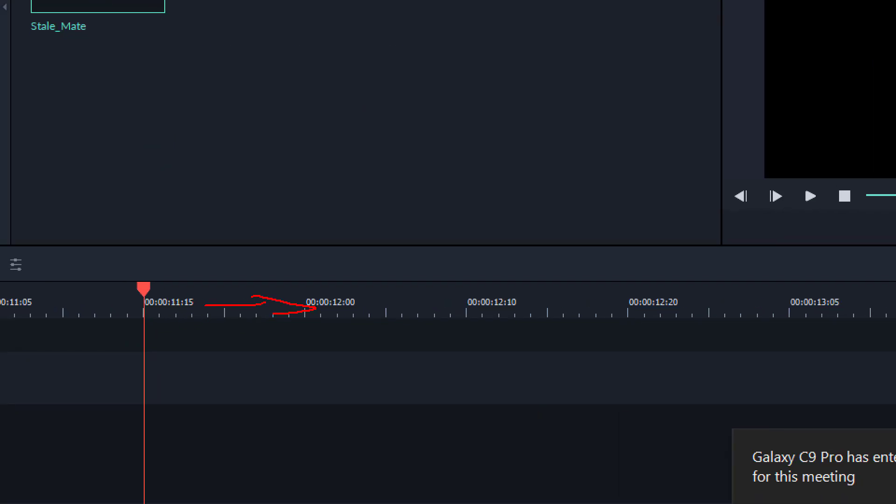
mouse_move(211, 298)
mouse_down()
mouse_move(177, 305)
mouse_move(234, 321)
mouse_up()
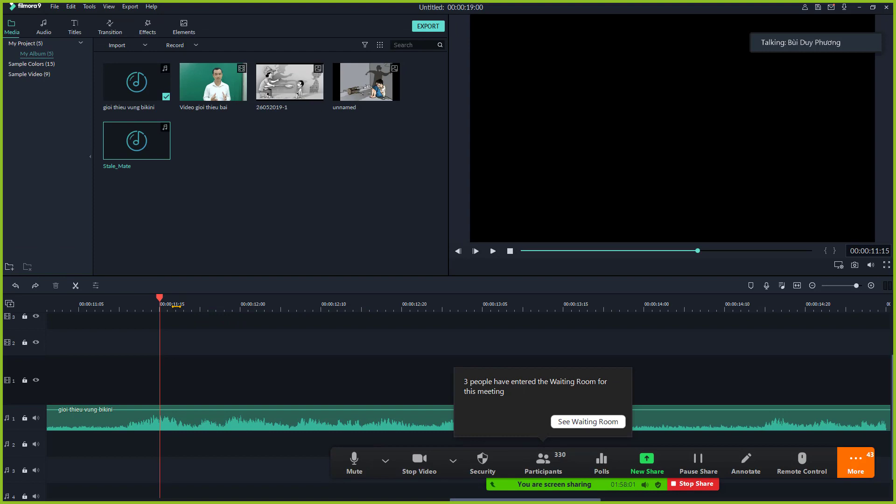
Switch to Word and write "GIƠ TRỎ CHUỘT VÀO Vị trí thước lúc đó nó biến thành mũi tên 2 đầu" below the zoom heading.
key(alt+Tab)
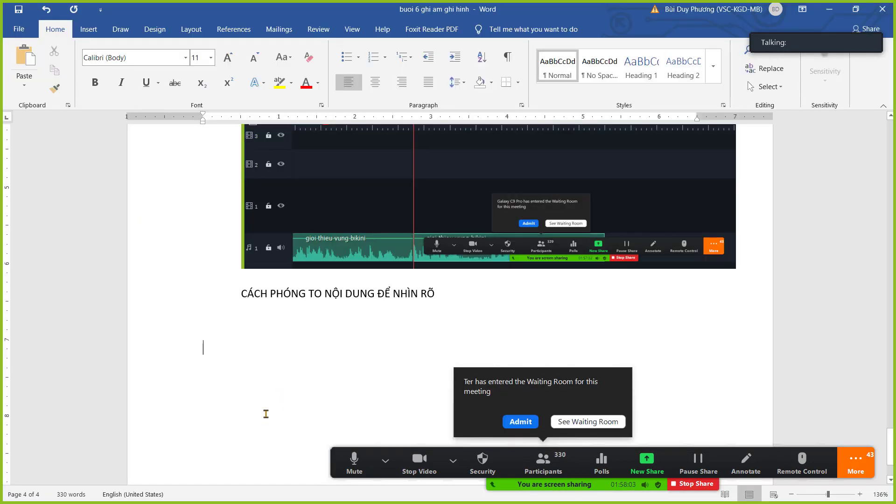
text(GIƠ)
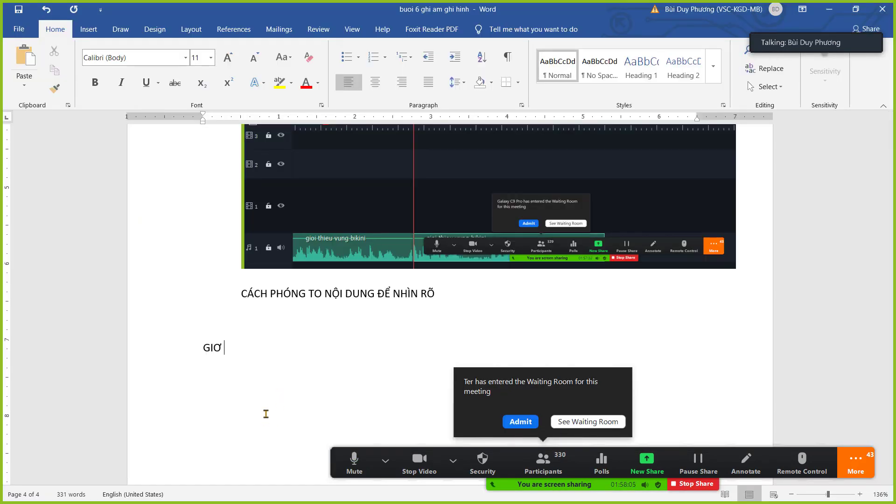
text( TRỎ CHUỘT VÀO)
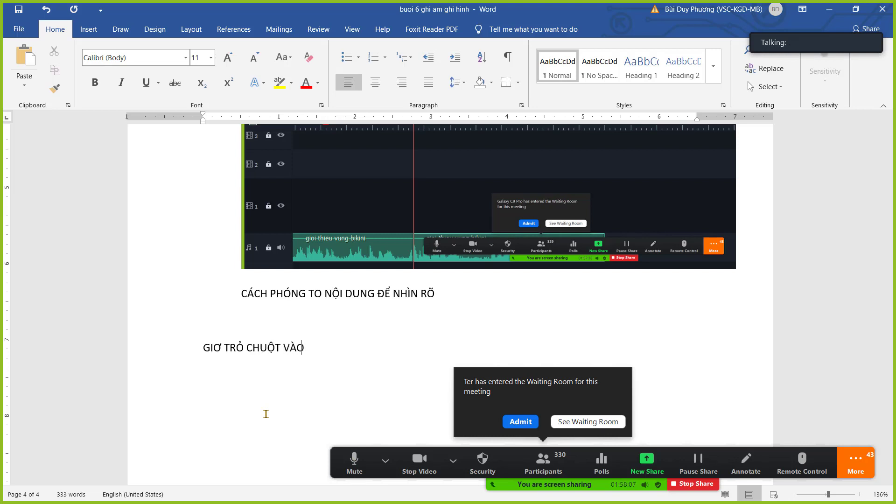
text( VIỊ trí thước)
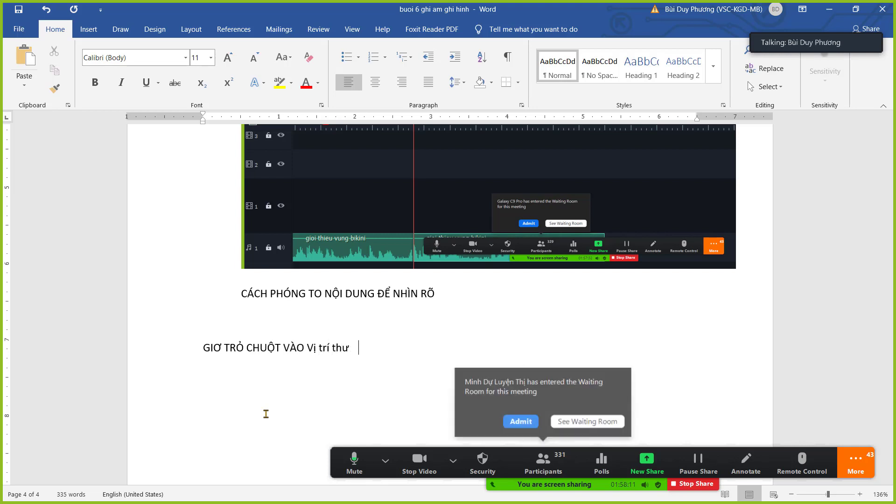
text( lúc đó n)
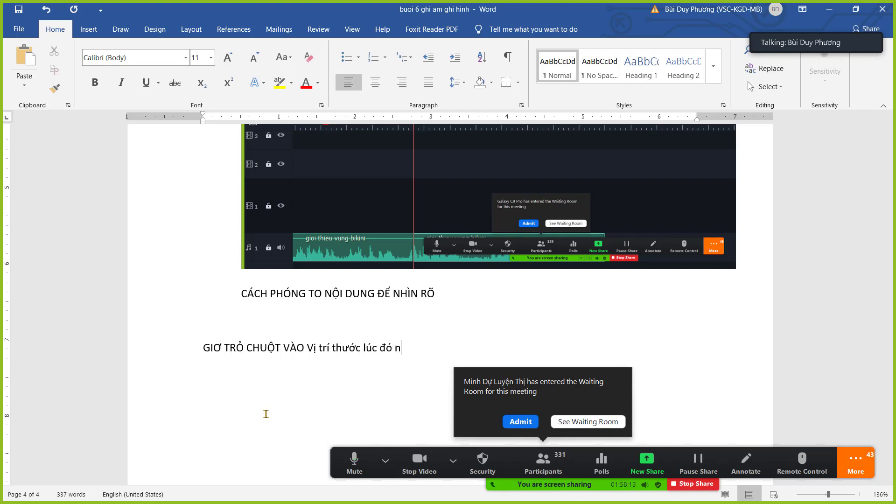
text(o biến thành muũi tên 21)
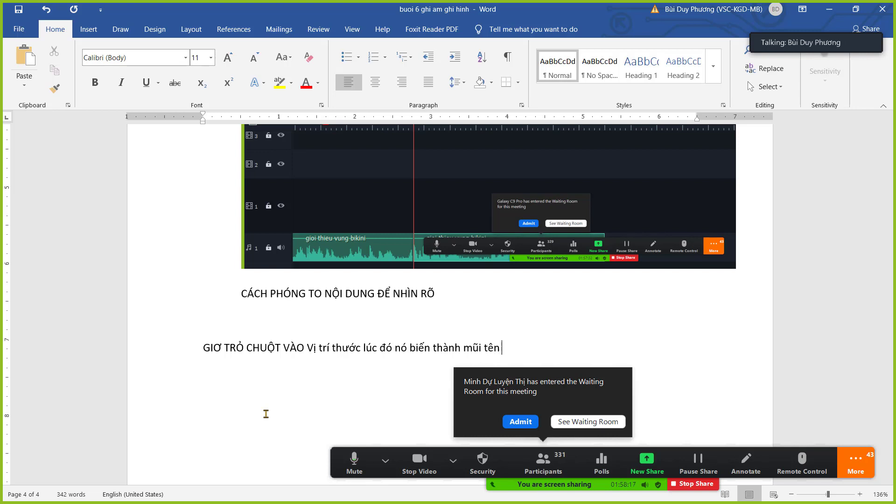
key(BackSpace)
key(BackSpace)
text(đầu)
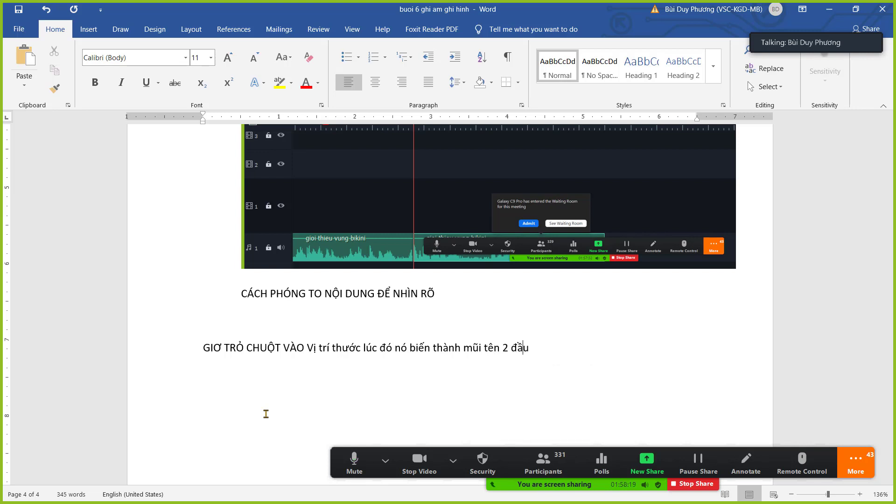
Continue the instruction with "kéo sang trái hoặc sang phải thì nó sẽ phóng to hoặc thu nhỏ".
text( keo sang trả)
text(i hoặc sang)
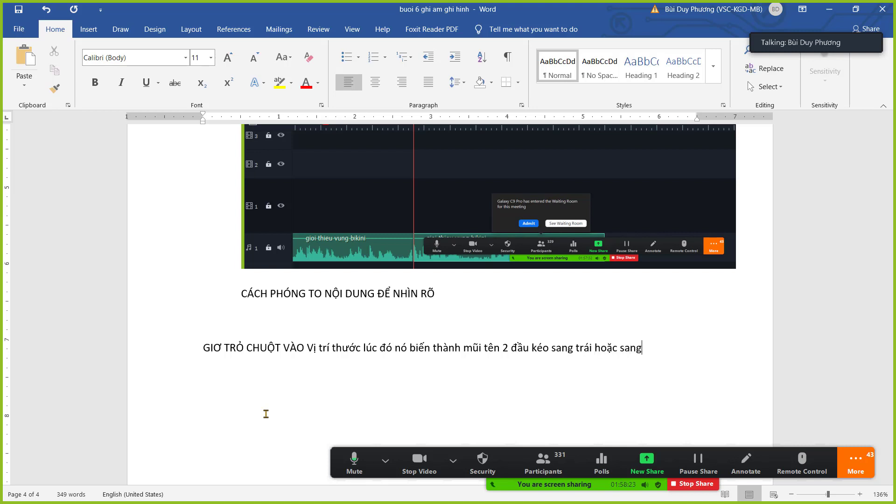
text( phải thì nó)
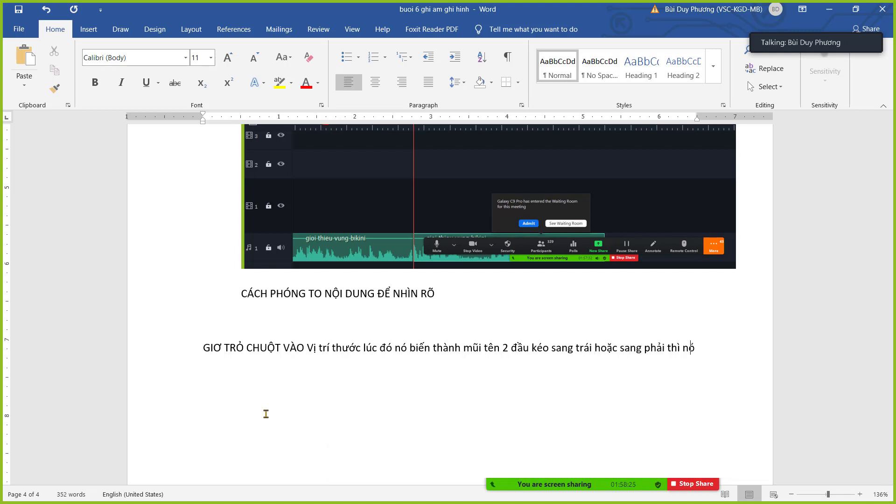
text( sẽ phong to hoặc thu nho)
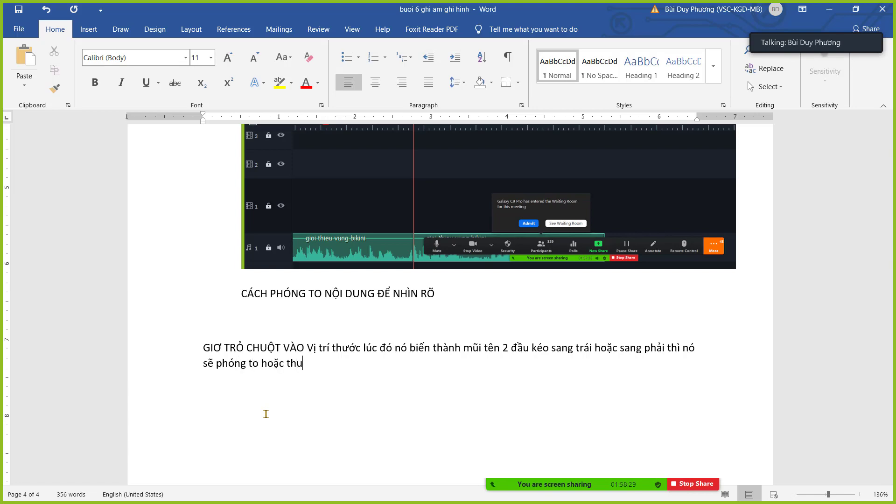
Switch to Filmora9, demonstrate zooming the timeline in and out, and move the playhead to 00:00:11:17.
key(alt+Tab)
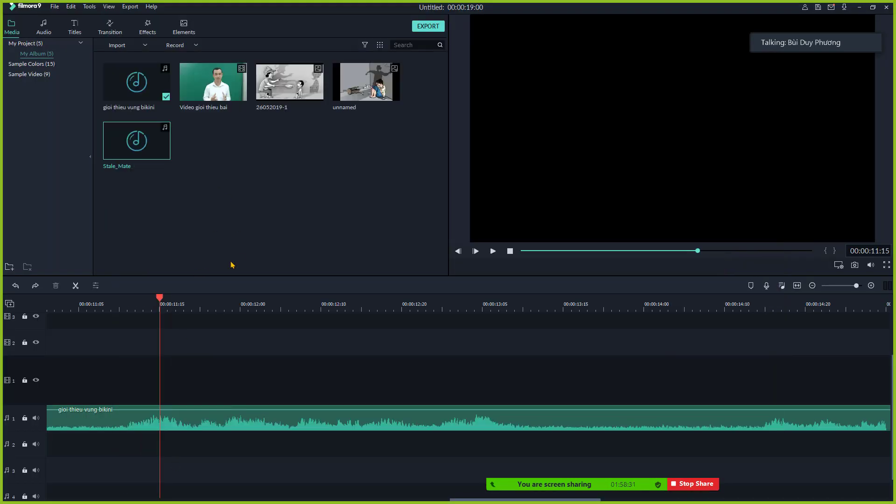
scroll(186, 309, up, 2)
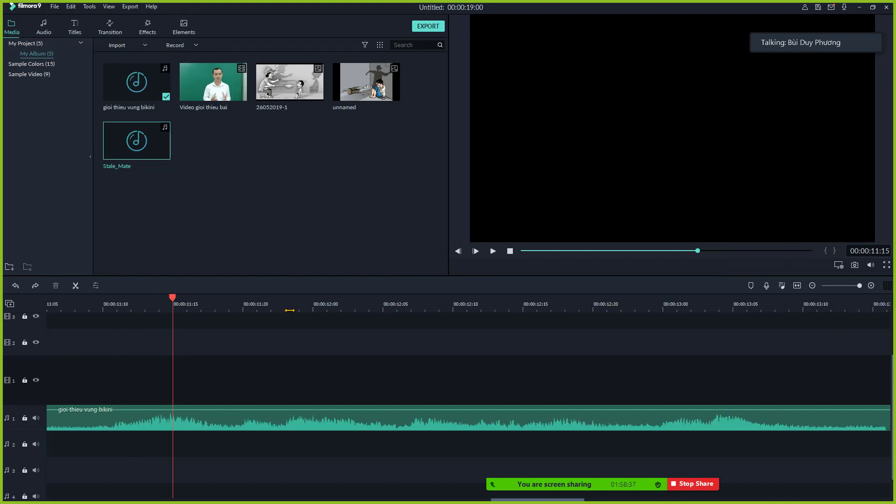
scroll(140, 320, down, 5)
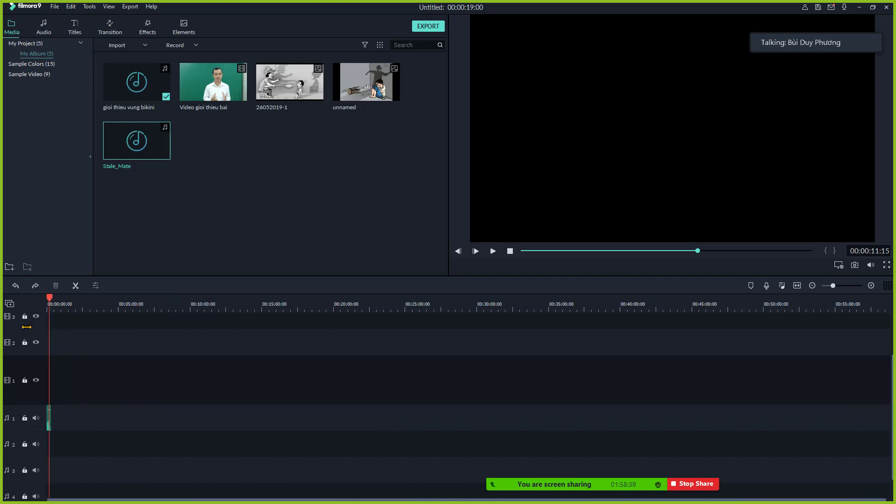
scroll(186, 330, up, 5)
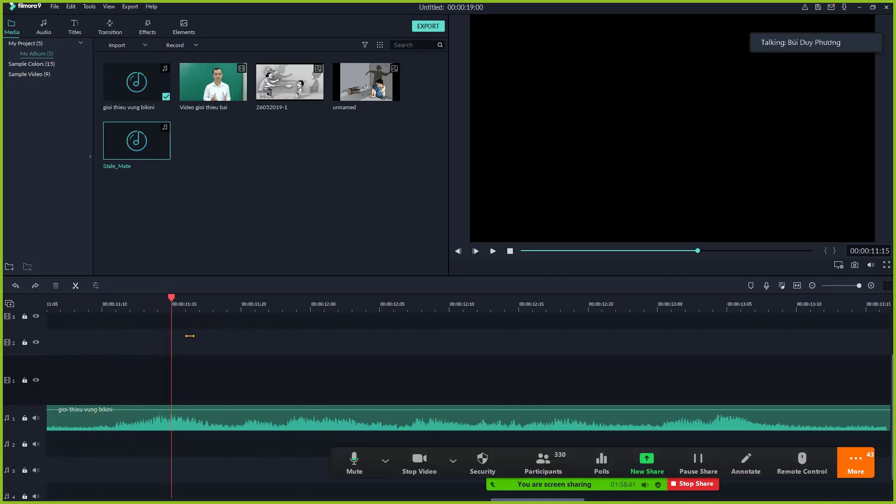
scroll(173, 336, down, 1)
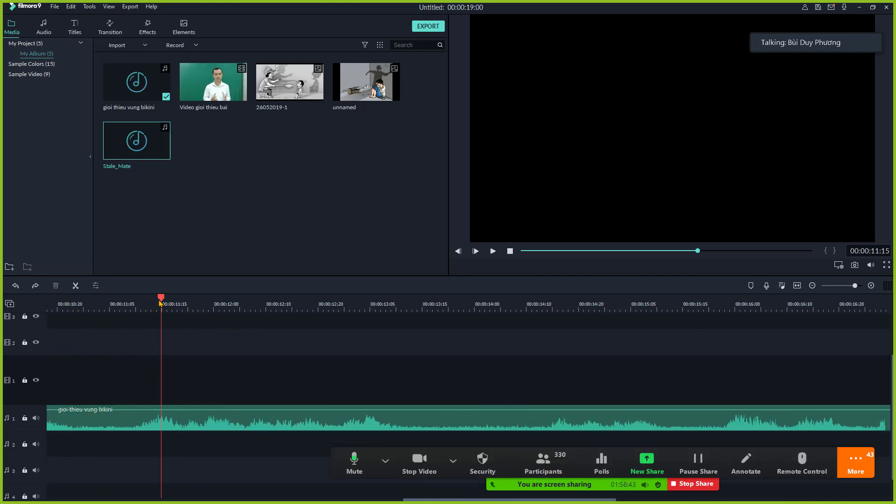
mouse_move(159, 302)
mouse_down()
mouse_move(136, 303)
mouse_move(171, 304)
mouse_up()
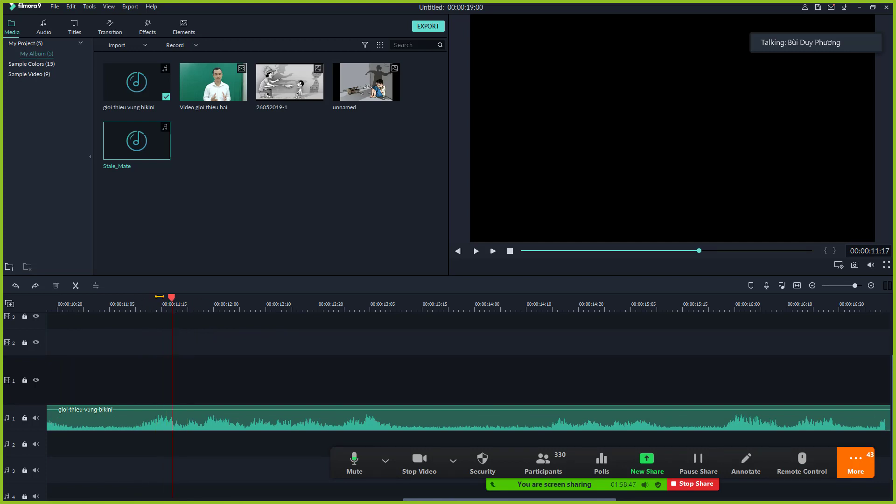
scroll(160, 297, down, 1)
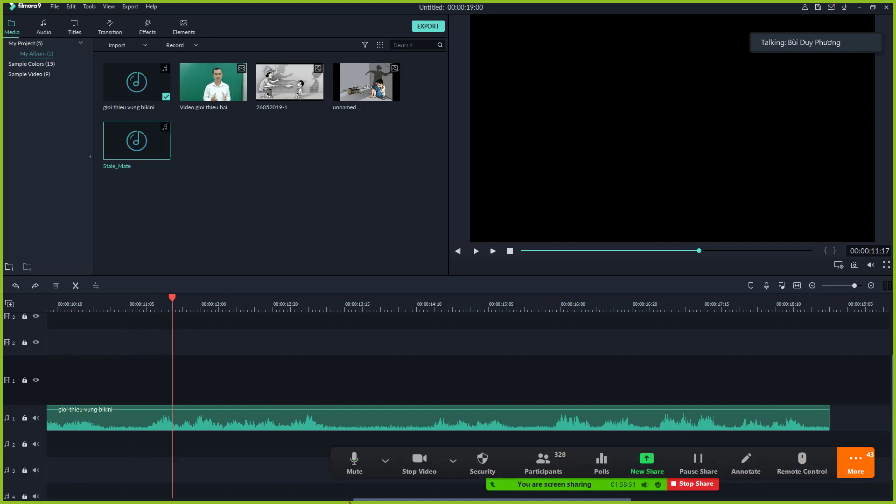
Zoom the timeline out from its start to fit the whole audio clip, set the playhead to 00:00:10:14 and select the clip.
click(305, 500)
drag(305, 499, 71, 490)
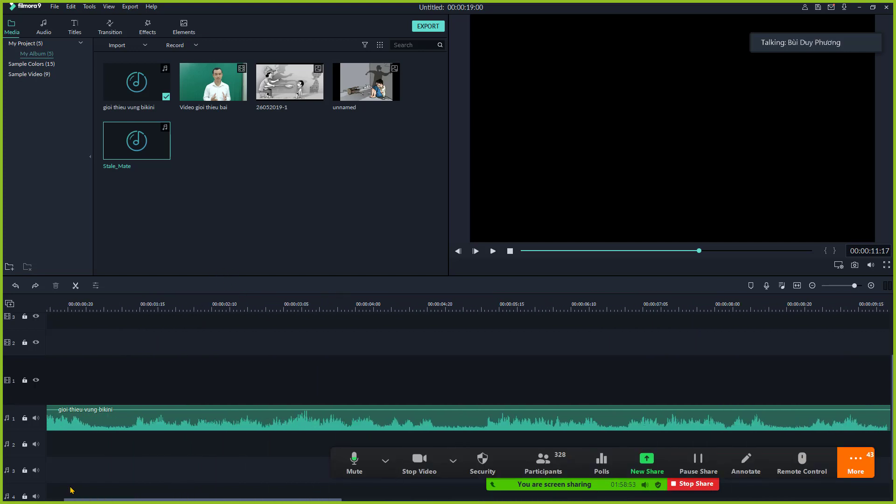
scroll(191, 302, down, 1)
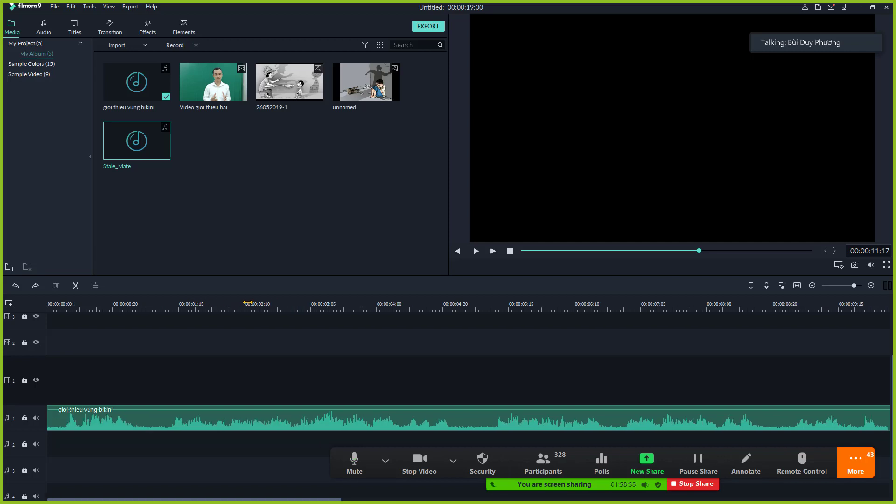
scroll(247, 303, down, 2)
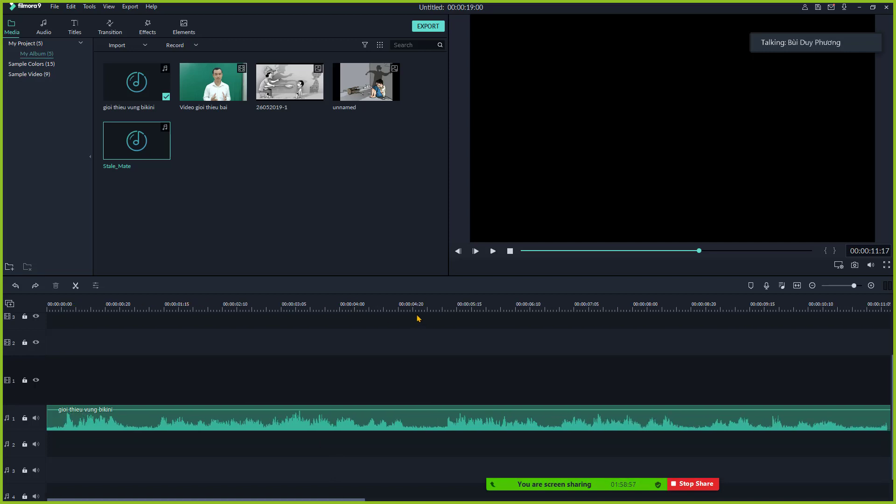
scroll(147, 306, down, 4)
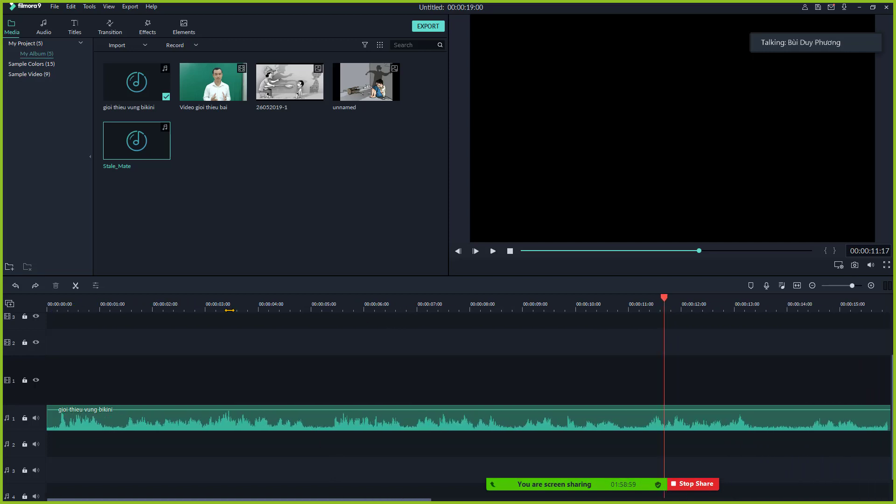
scroll(146, 304, down, 1)
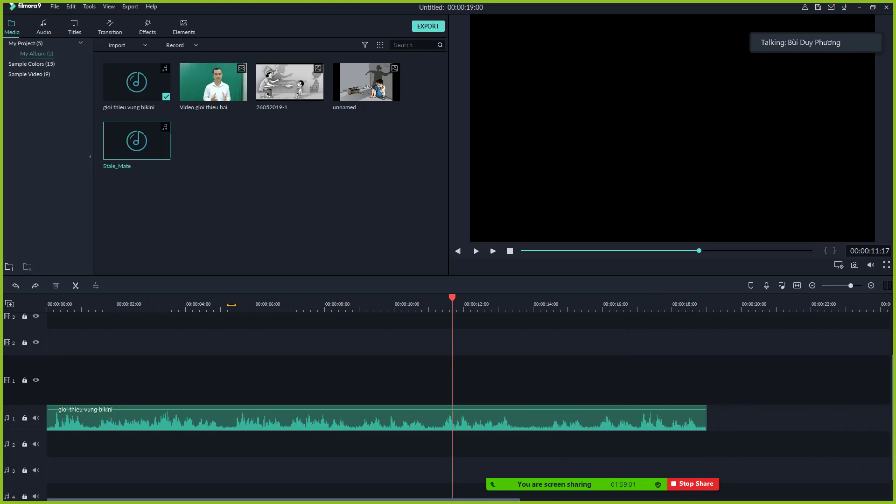
scroll(353, 306, down, 1)
drag(363, 301, 332, 301)
click(378, 427)
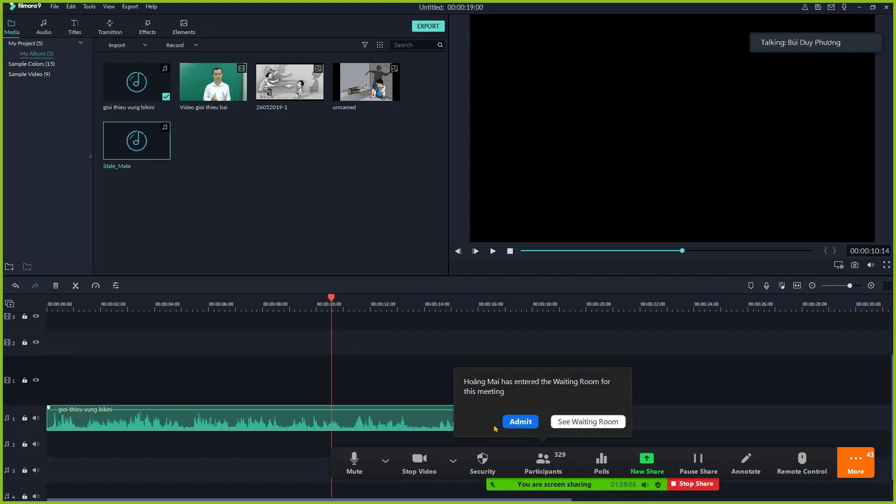
Open the Zoom meeting's group chat and reposition the Filmora9 playhead to 00:00:10:03.
click(855, 462)
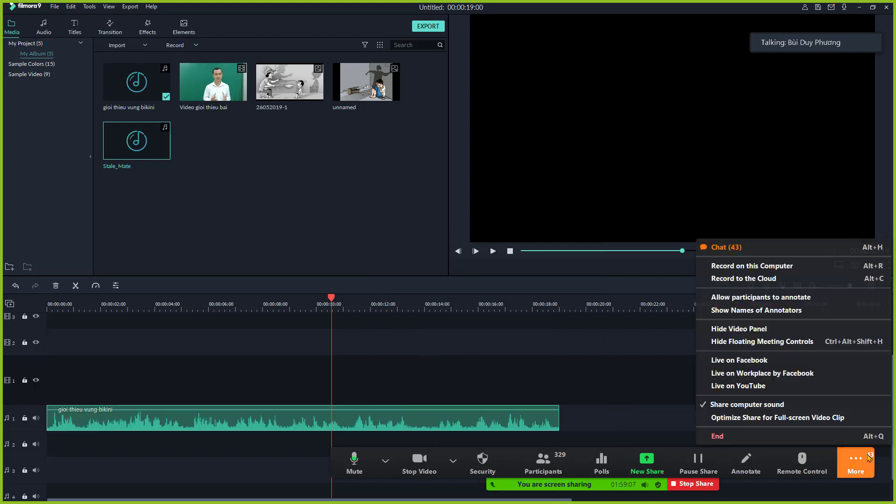
click(727, 255)
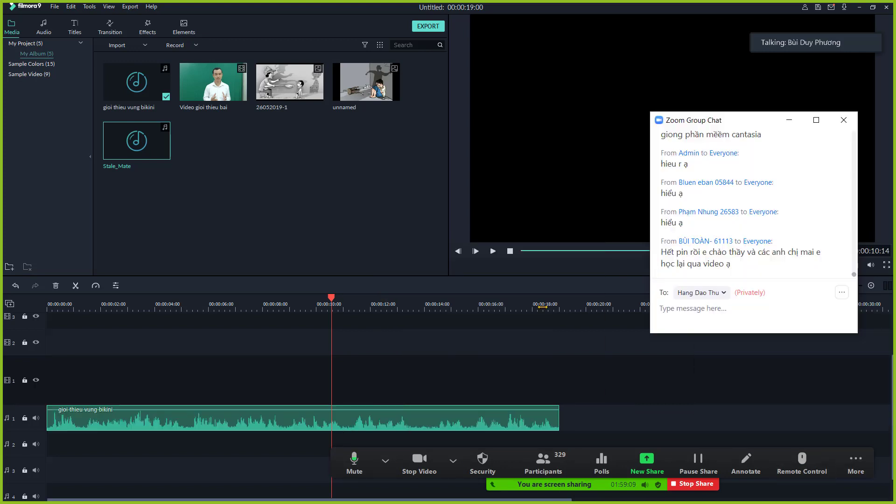
click(491, 305)
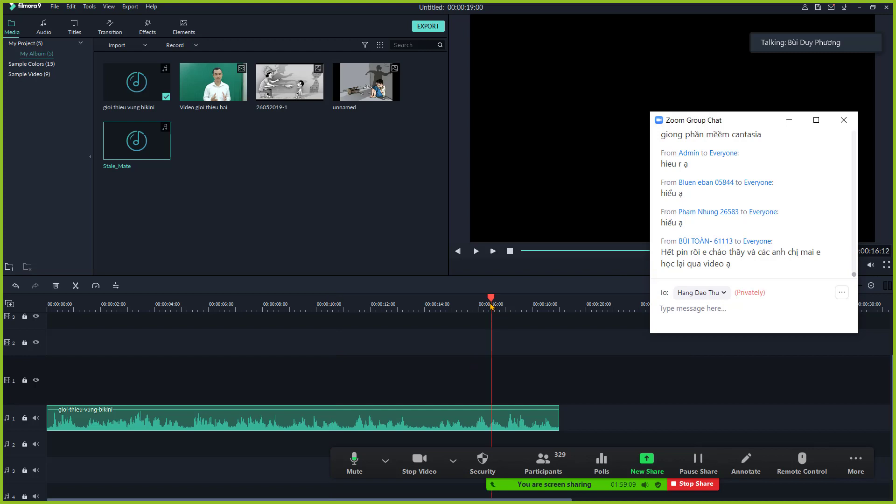
click(319, 309)
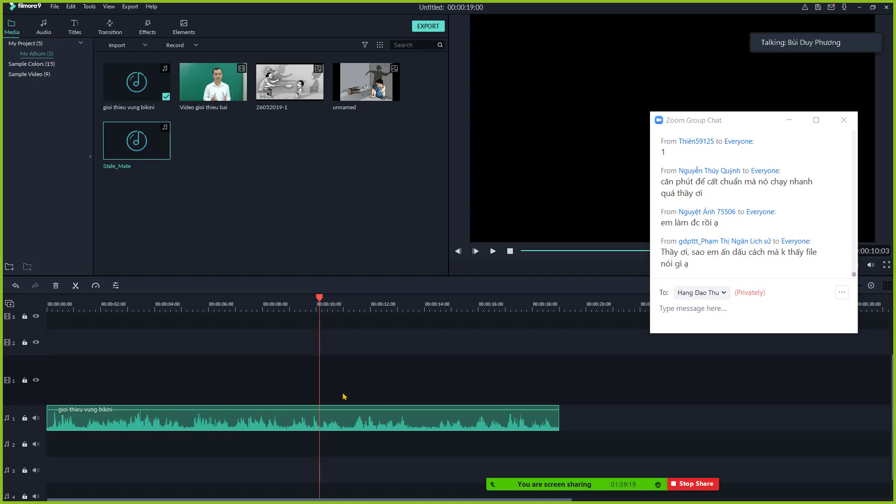
Preview the audio clip from 00:00:10:03 and from about 00:00:14, and move the playhead past the clip's end to 00:00:20:19.
click(283, 466)
key(space)
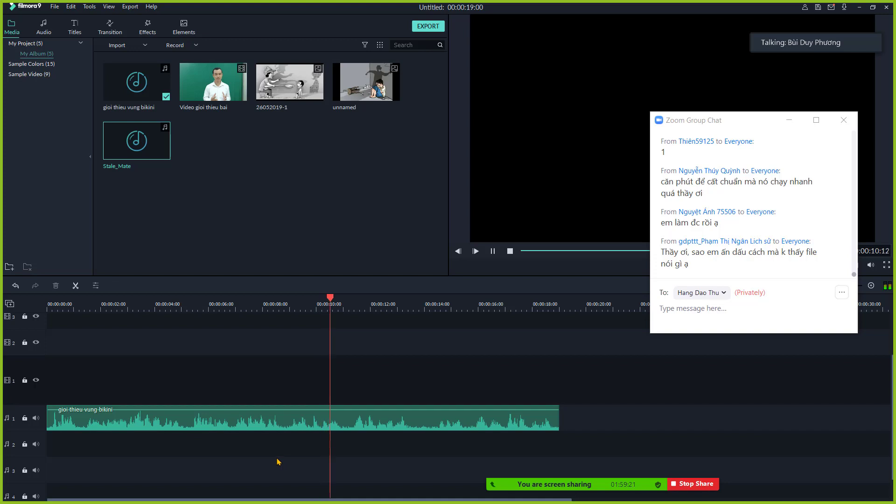
key(space)
click(431, 304)
key(space)
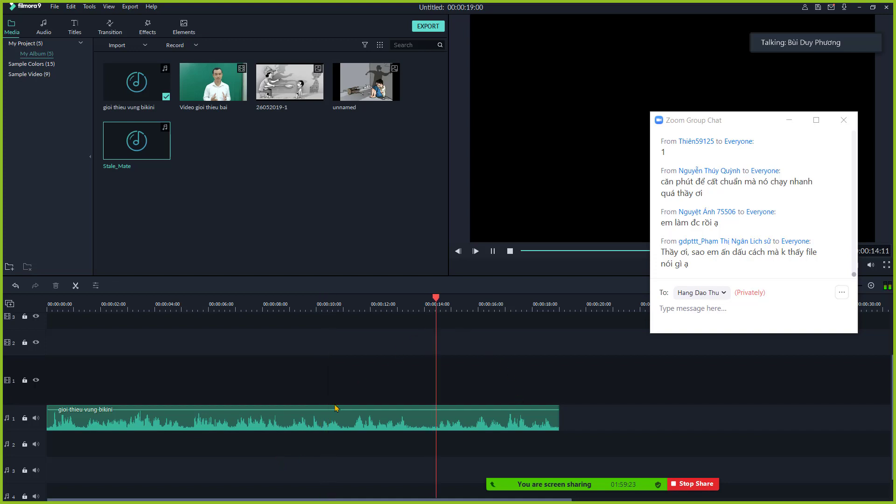
click(606, 303)
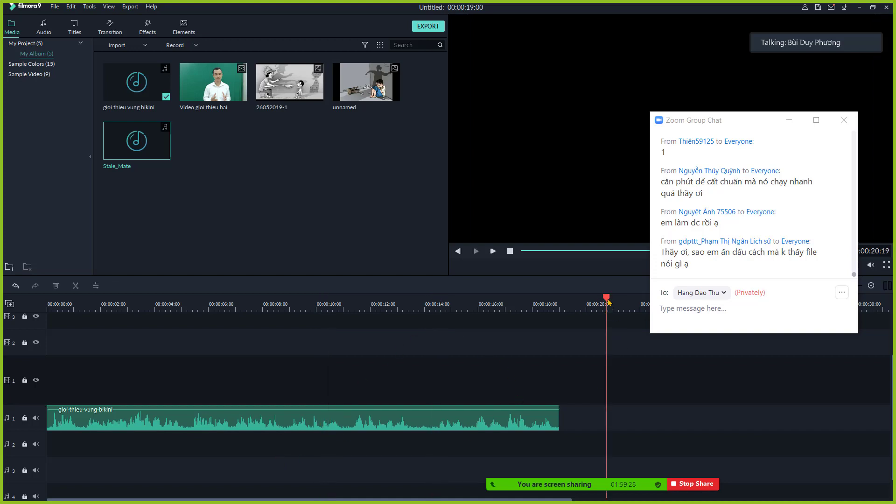
Place the playhead past the clip's end at 00:00:21:00 and preview playback, set it to 00:00:17:19 and select the audio clip.
click(587, 303)
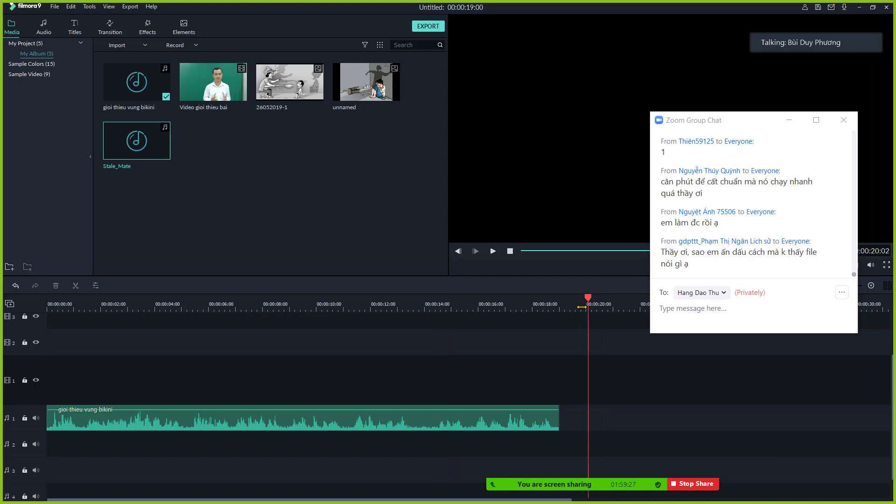
click(578, 301)
drag(581, 301, 612, 303)
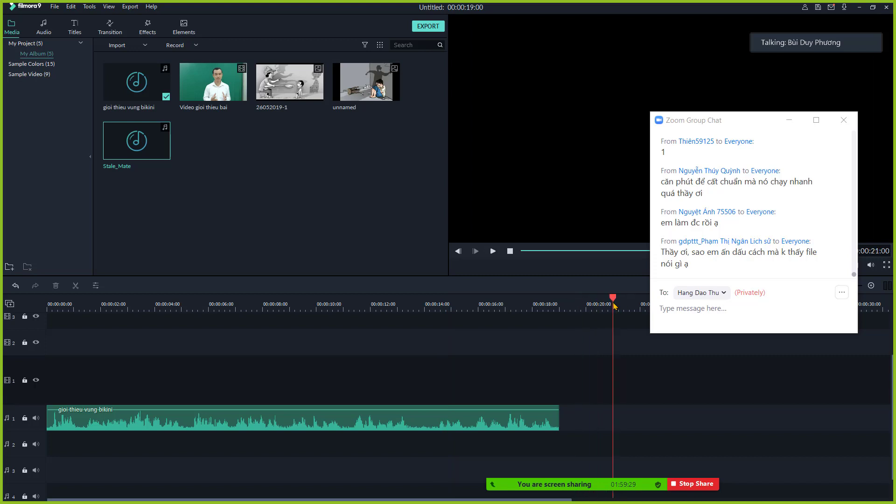
key(space)
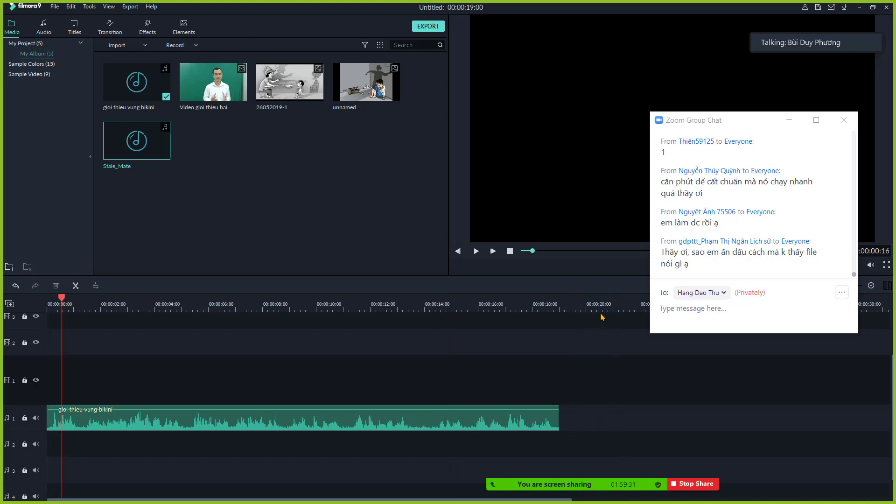
key(space)
mouse_move(525, 304)
mouse_down()
mouse_move(538, 304)
mouse_move(527, 301)
mouse_up()
click(398, 426)
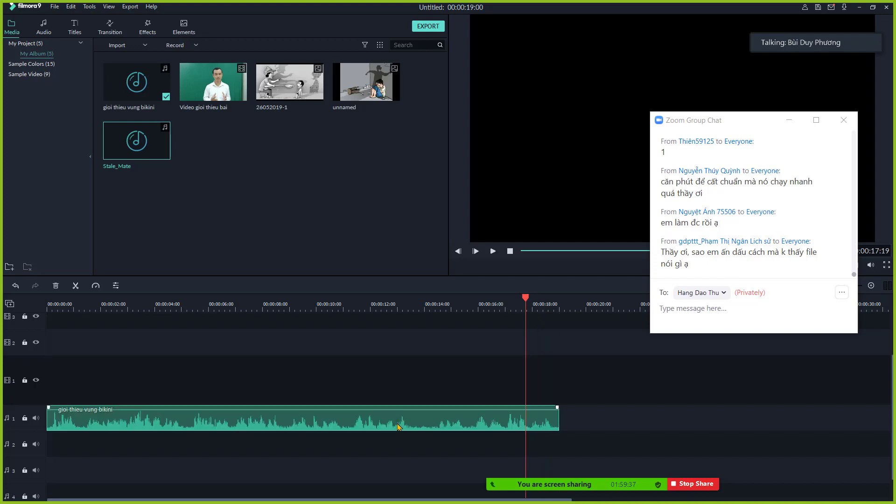
Set the playhead to 00:00:13:06, preview with audio track 1's output muted, and toggle the output on and off again.
click(404, 301)
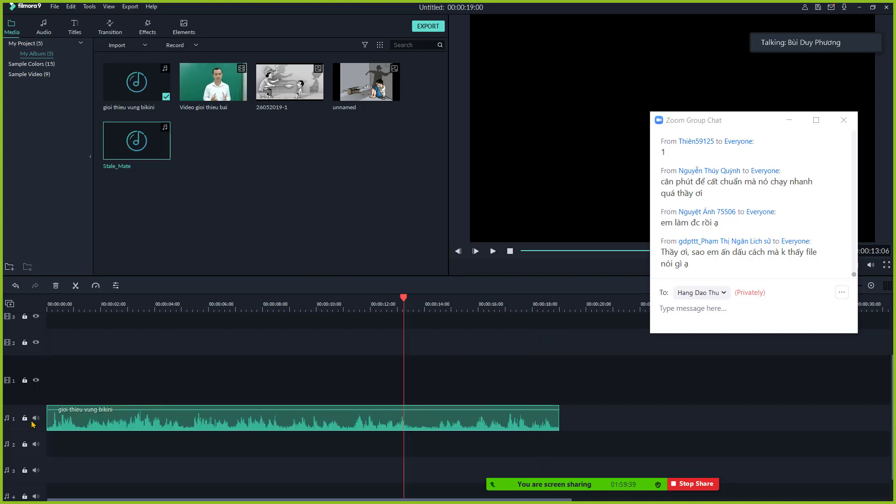
click(34, 419)
key(space)
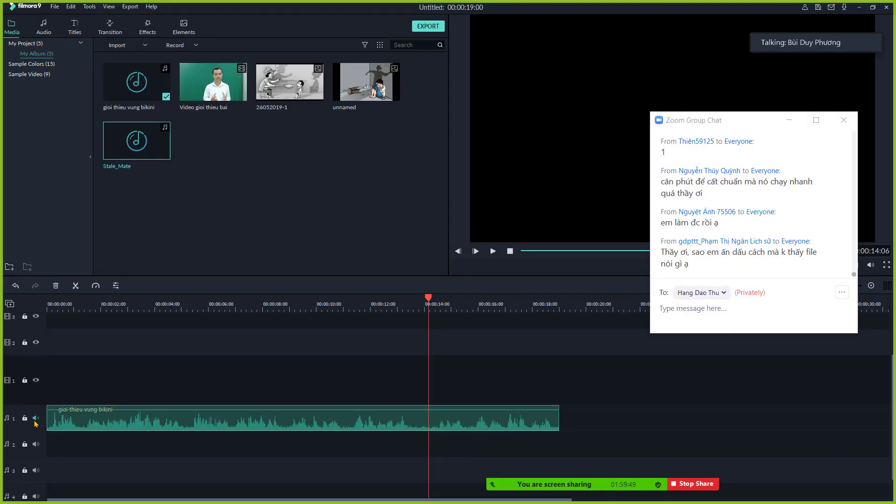
click(36, 422)
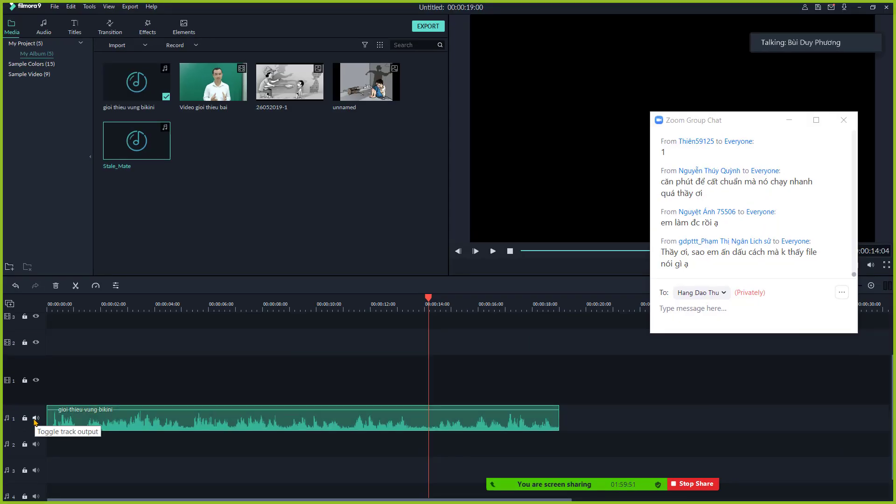
click(35, 421)
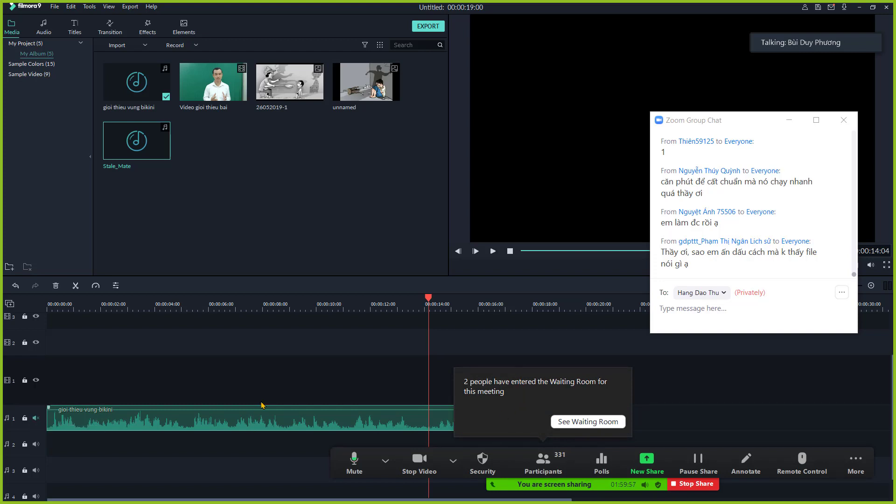
Switch to the Word document and add the heading "CÁCH LỌC ÂM THANH" with an empty line below it.
key(alt+Tab)
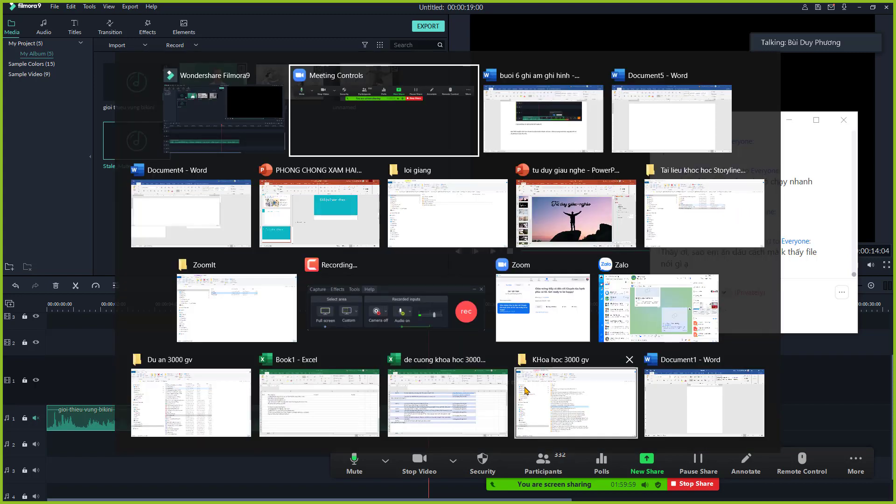
key(alt+Tab)
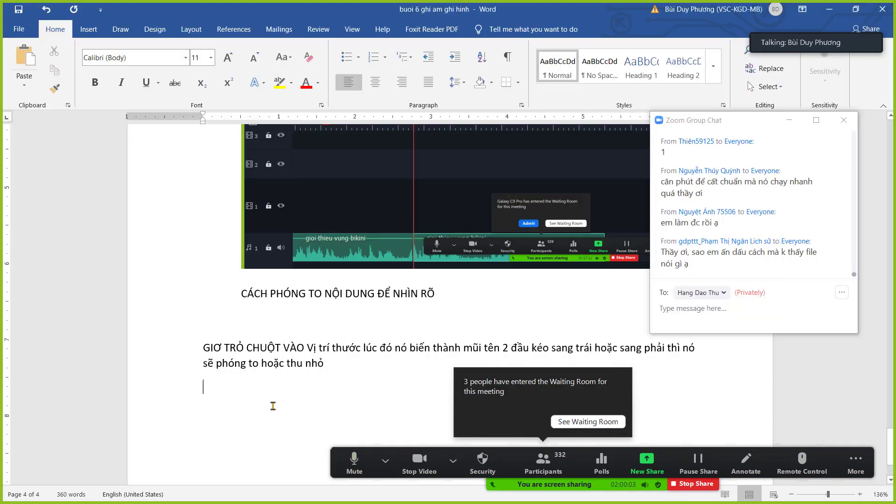
text(CÁCH )
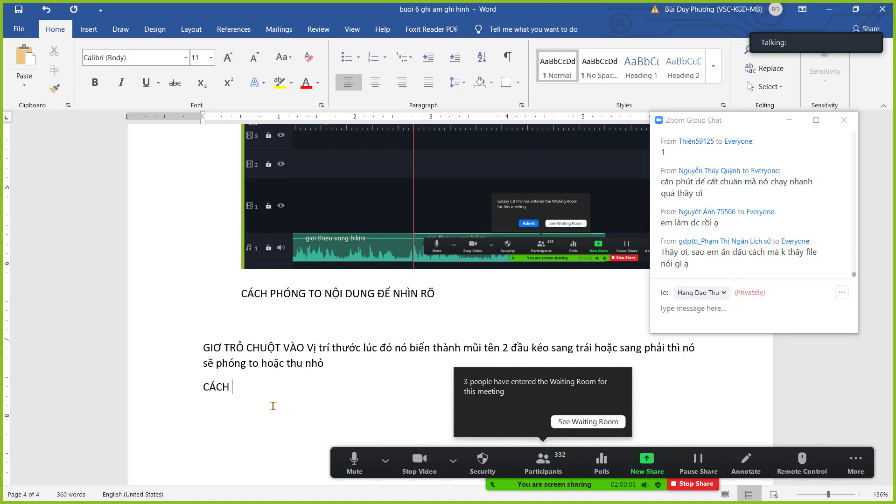
text(LỌC ÂM THANH)
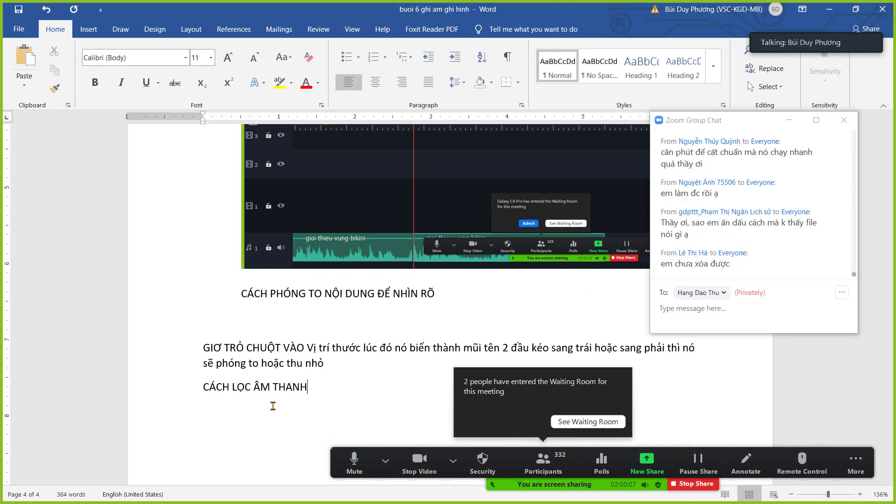
key(Return)
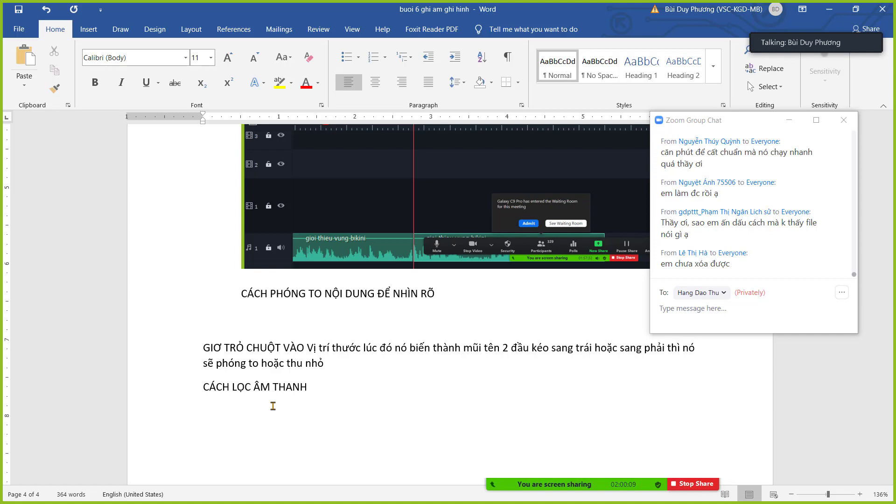
click(277, 421)
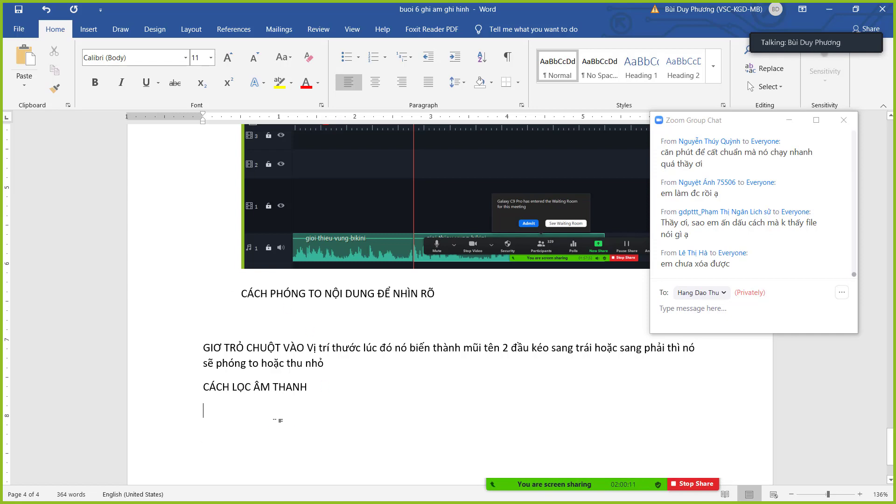
In Filmora9, set the playhead to 00:00:07:13, show the audio clip's commands and circle Adjust Audio in red for a screenshot.
key(alt+Tab)
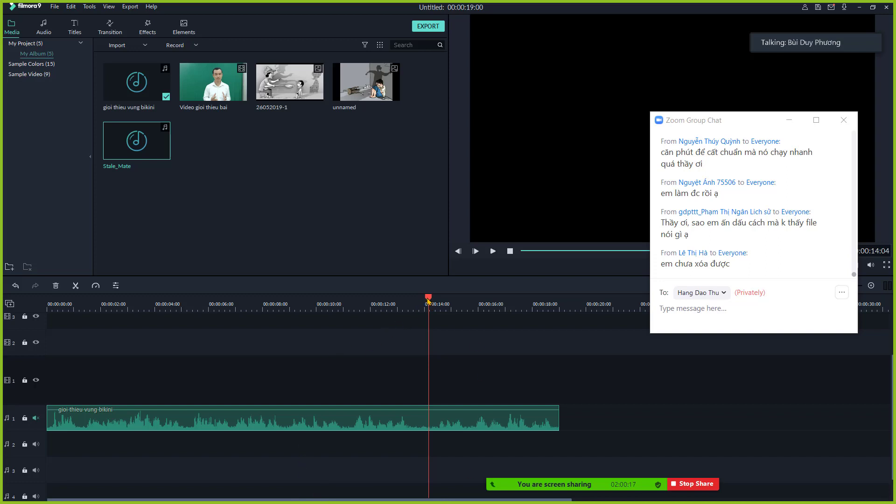
drag(421, 309, 249, 374)
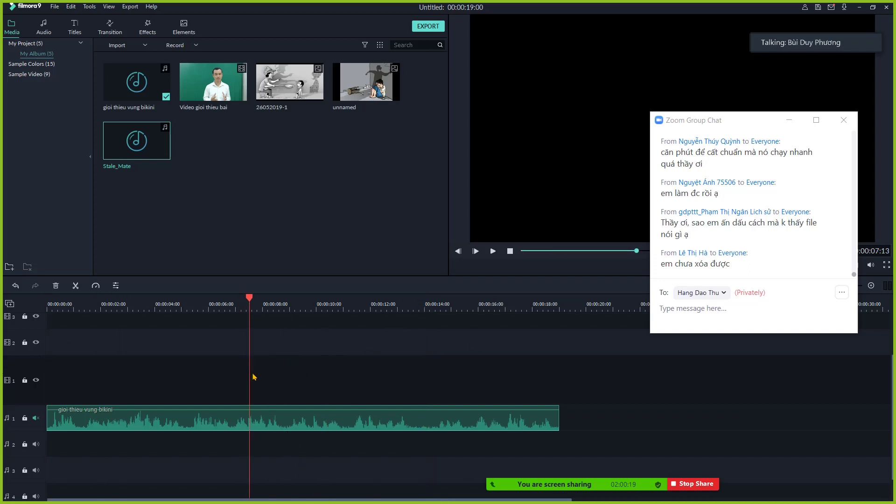
click(261, 425)
right_click(268, 424)
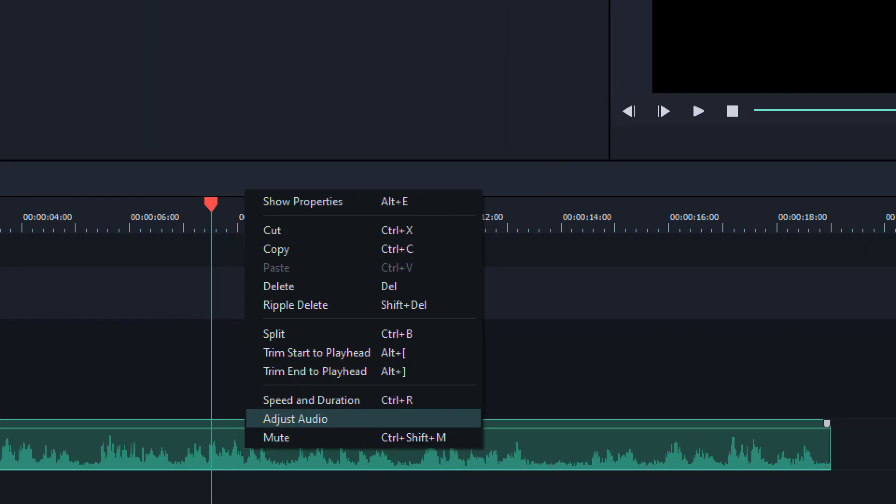
mouse_move(345, 400)
mouse_down()
mouse_move(167, 399)
mouse_move(279, 425)
mouse_move(380, 415)
mouse_move(366, 397)
mouse_move(301, 398)
mouse_up()
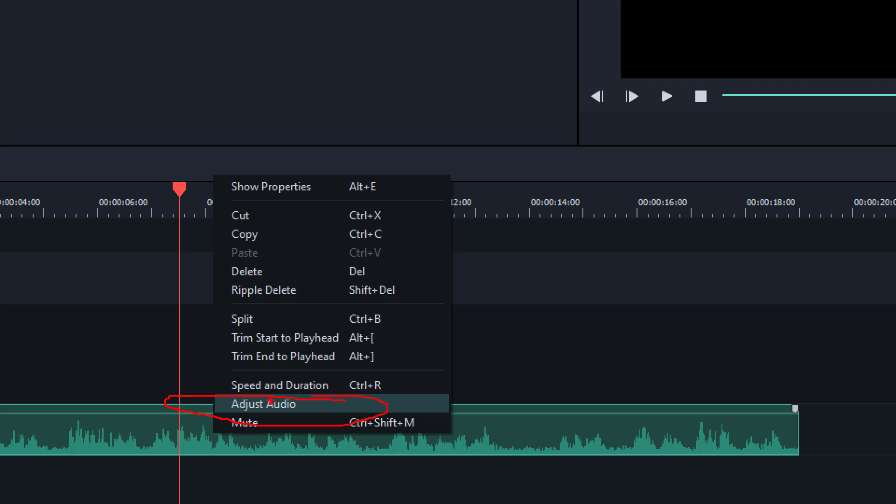
key(Escape)
In Word, write "Nháy chuột phải vào đoạn âm thanh chọn ajust audio:" under the heading and paste the annotated screenshot below it.
key(alt+Tab)
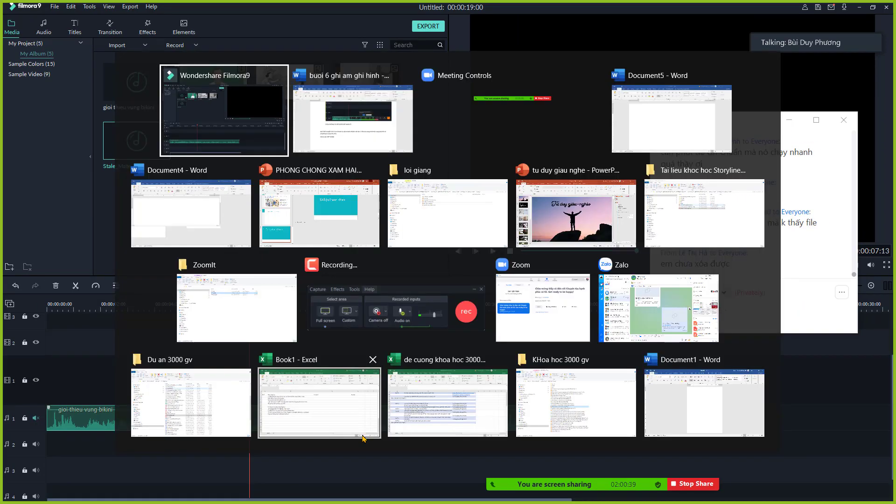
key(alt+Tab)
text(N)
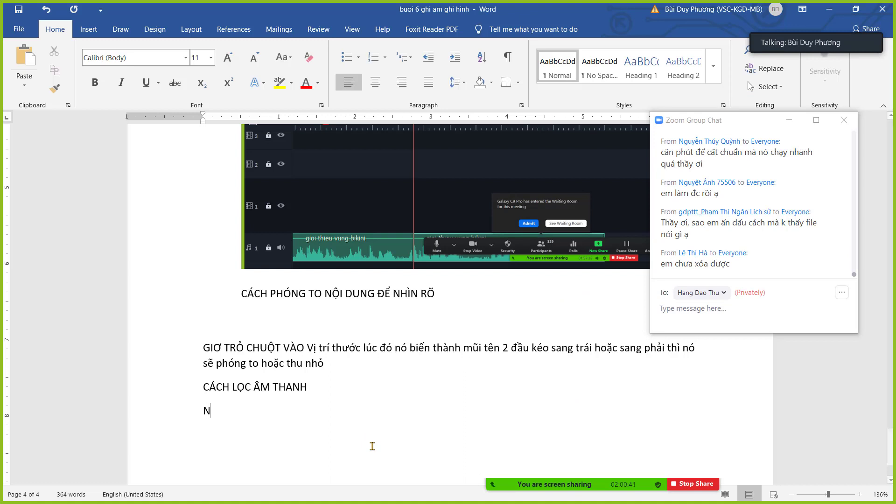
text(Hhay)
text( chuột phải vạ)
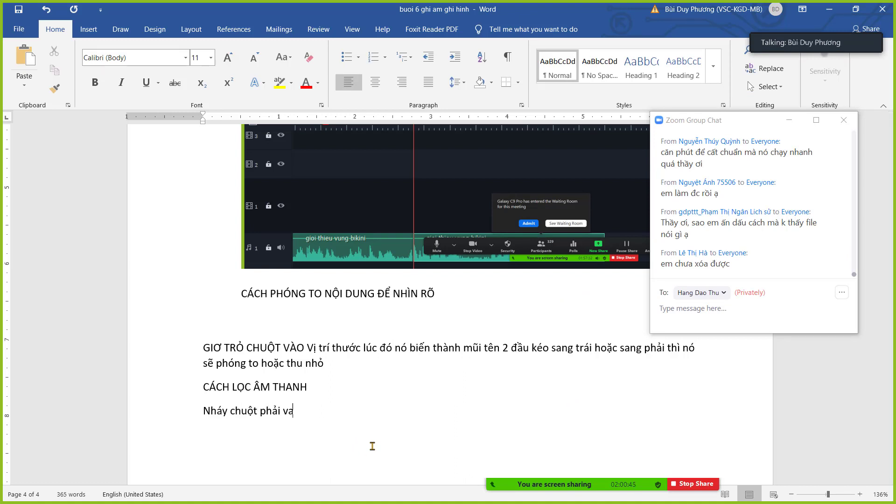
text(o đoan âm thanh chọn Á)
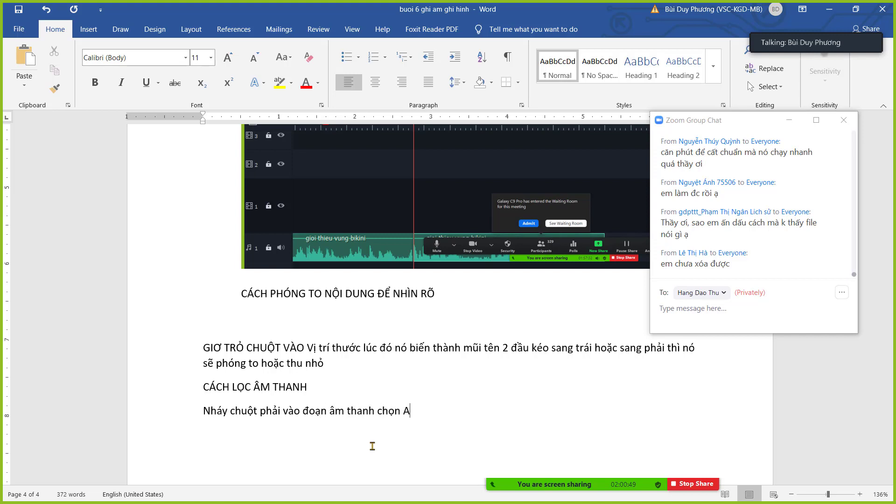
key(BackSpace)
text(ajust audio:)
key(ctrl+v)
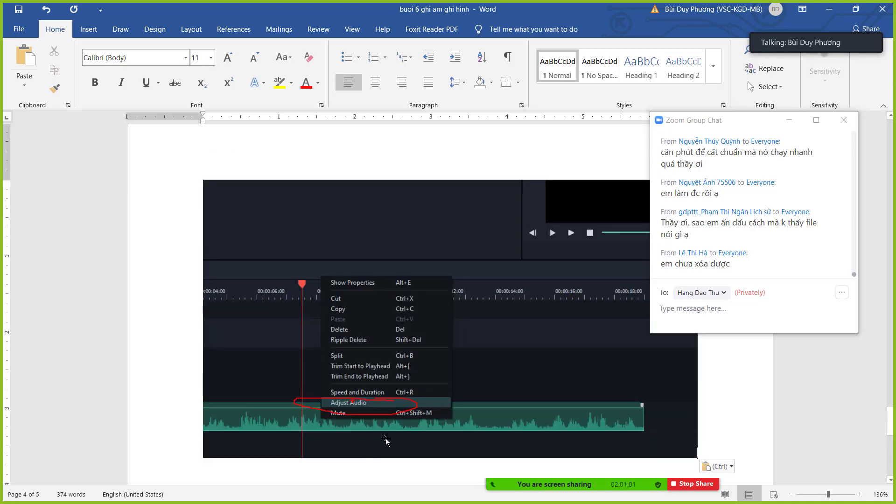
Correct "ajust" to "adjust" in the instruction line and return to the empty space below the pasted screenshot.
scroll(386, 441, up, 3)
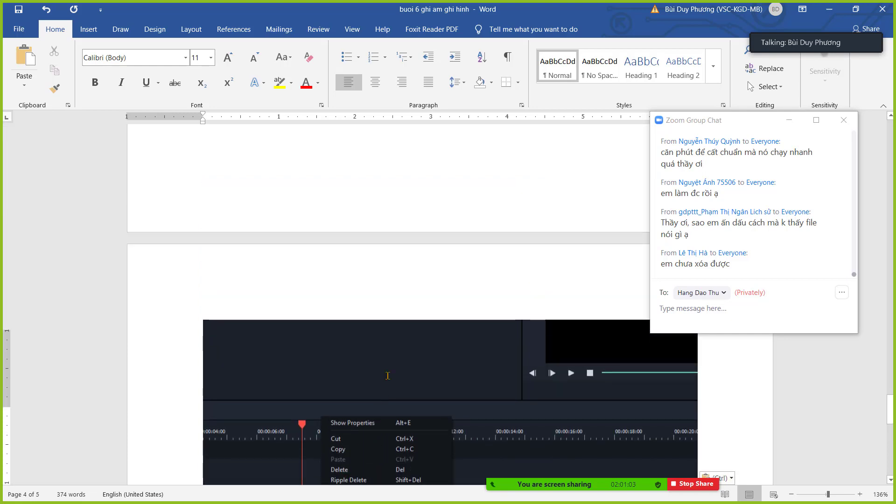
scroll(387, 376, up, 3)
click(412, 202)
text(djust audio:)
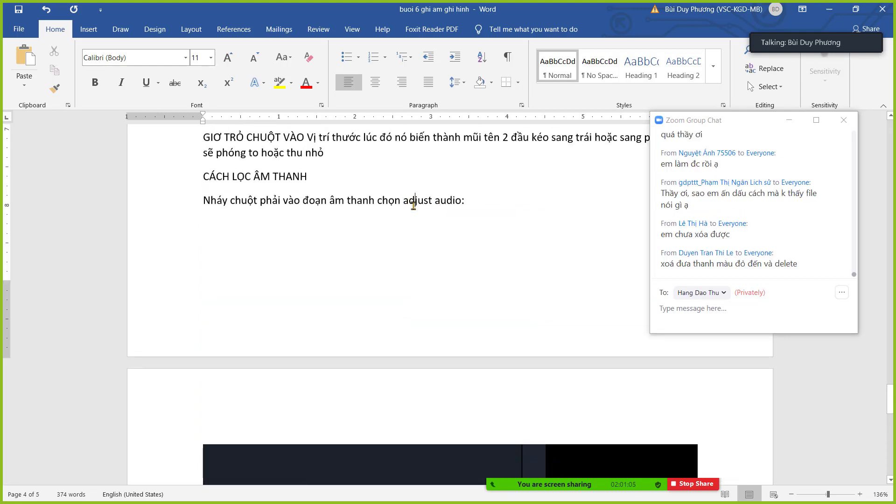
scroll(431, 299, down, 8)
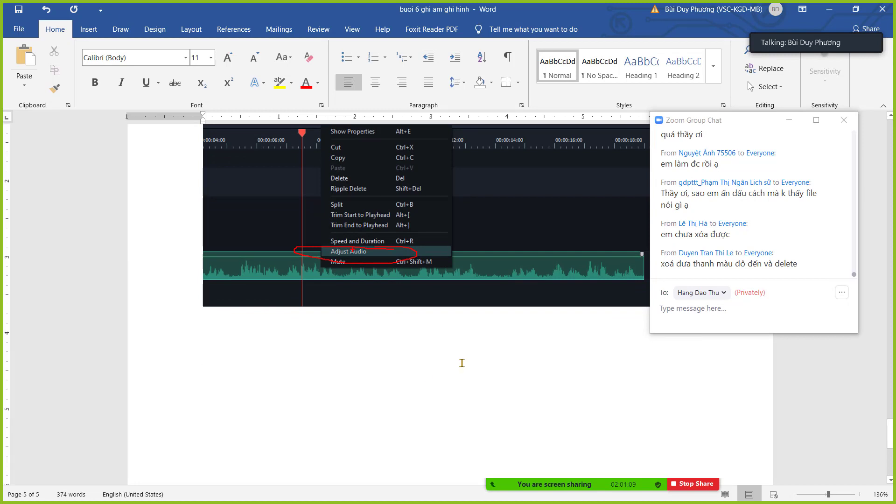
Minimize the group chat, open the audio clip's Adjust Audio settings in Filmora9 and mark the Remove background noise option in red.
click(788, 122)
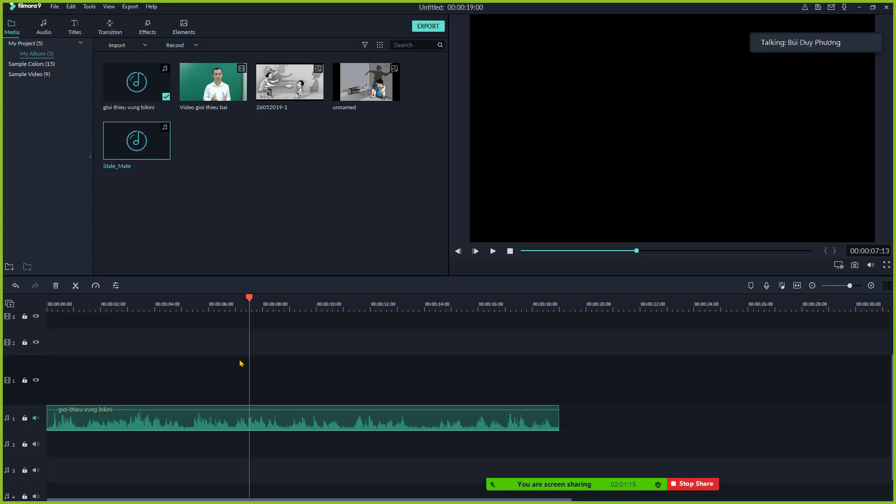
right_click(297, 424)
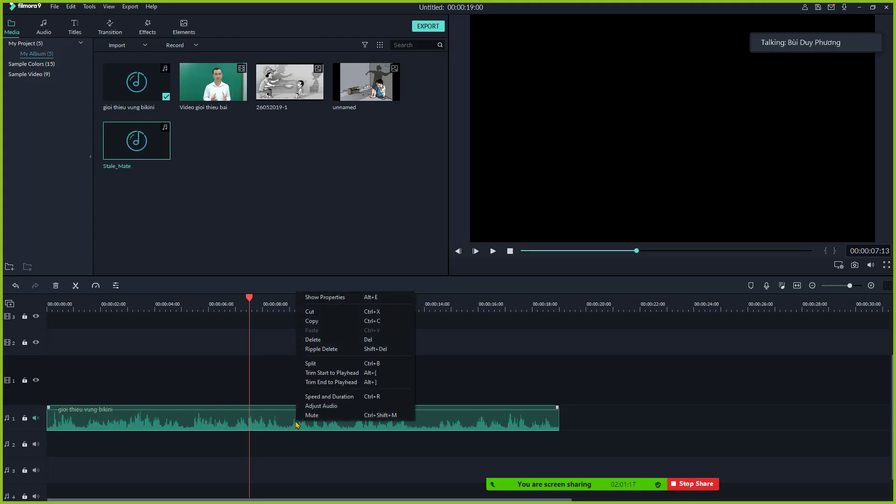
click(256, 422)
right_click(277, 422)
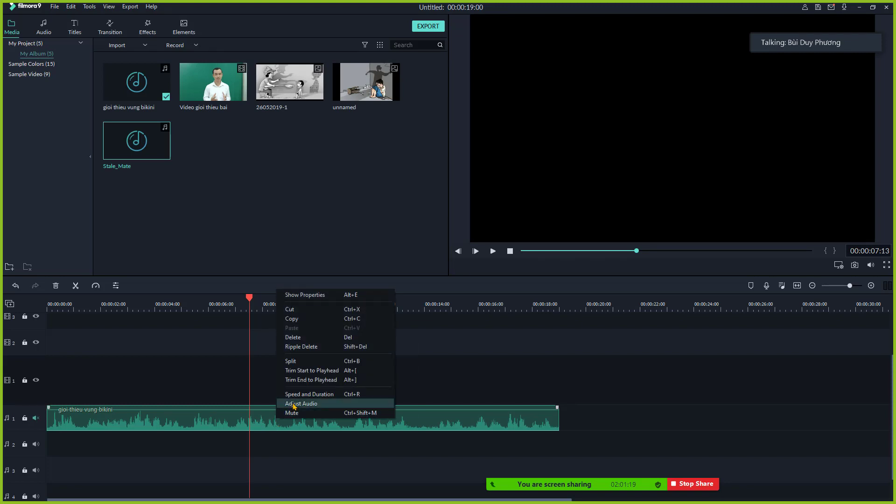
click(337, 404)
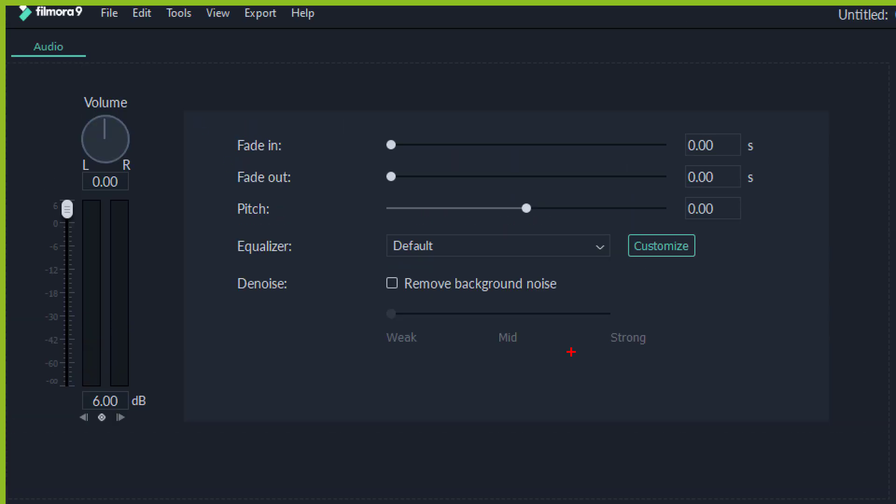
mouse_move(589, 282)
mouse_down()
mouse_move(403, 264)
mouse_move(352, 272)
mouse_move(432, 333)
mouse_move(597, 314)
mouse_move(593, 289)
mouse_up()
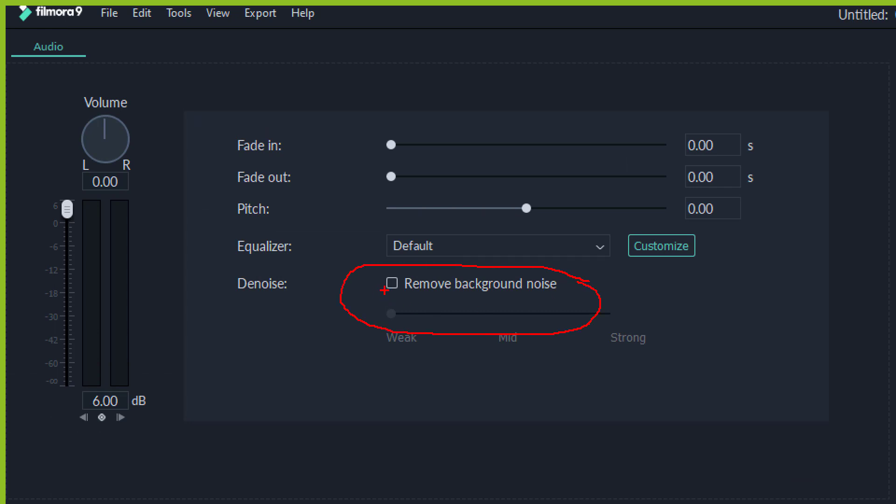
drag(388, 292, 407, 267)
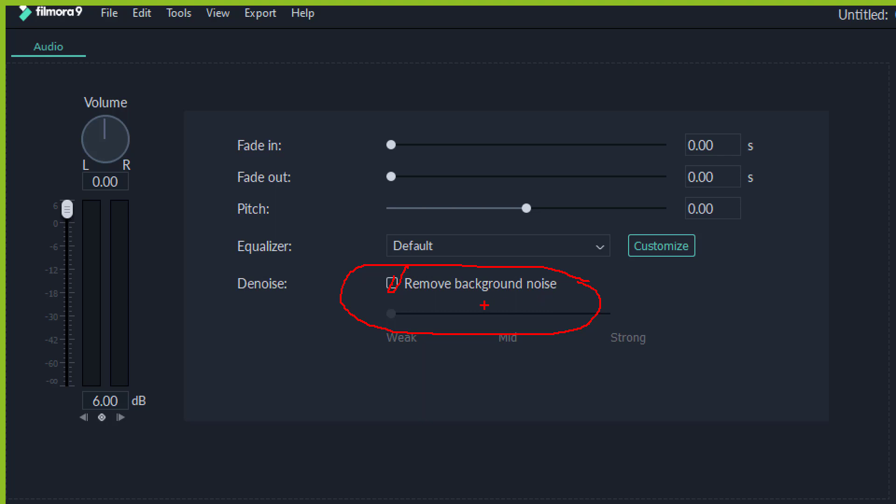
In Word, write "Bấm vào chỗ Remove background noise" below the last screenshot and paste the annotated denoise screenshot under it.
key(alt+Tab)
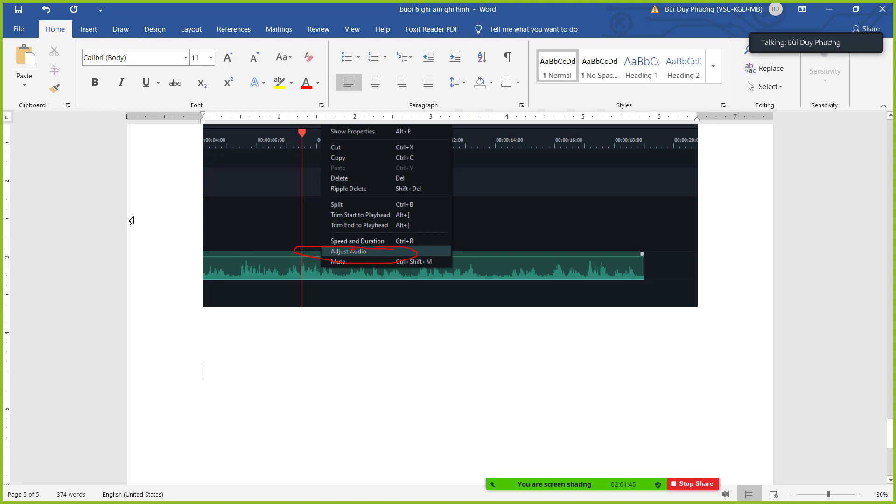
text(Bấm vào c)
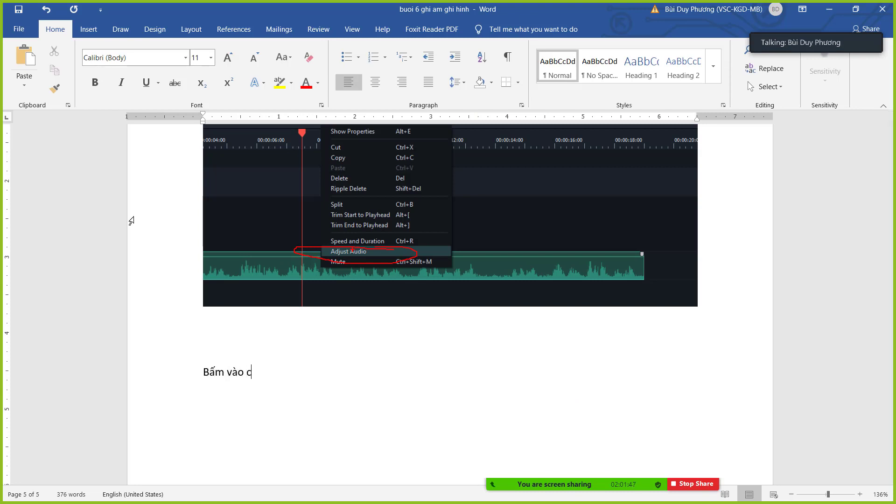
text(hỗ Remove backgr)
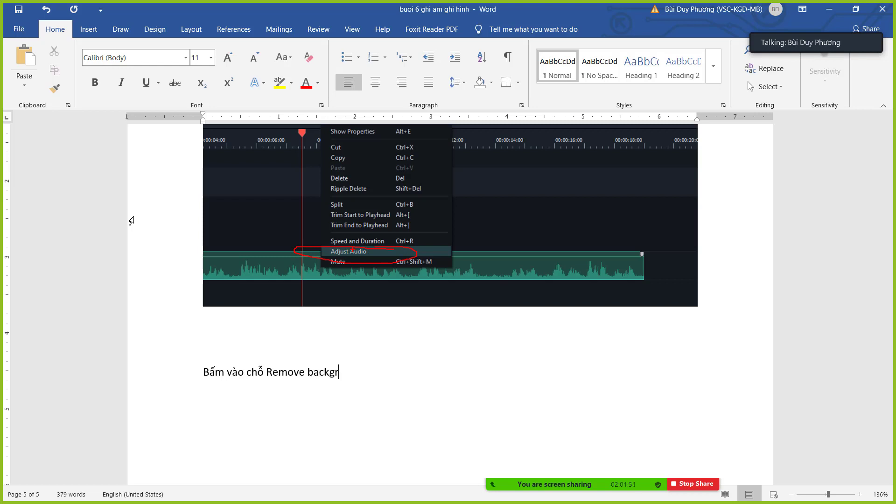
text(ound noise)
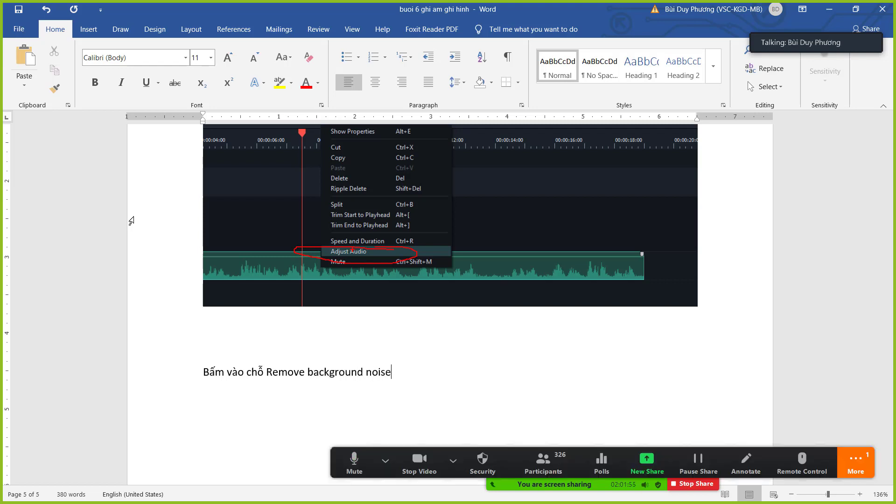
key(Return)
key(ctrl+v)
In Filmora9, enable Remove background noise for the audio clip, then unmute its track and preview the sound.
key(alt+Tab)
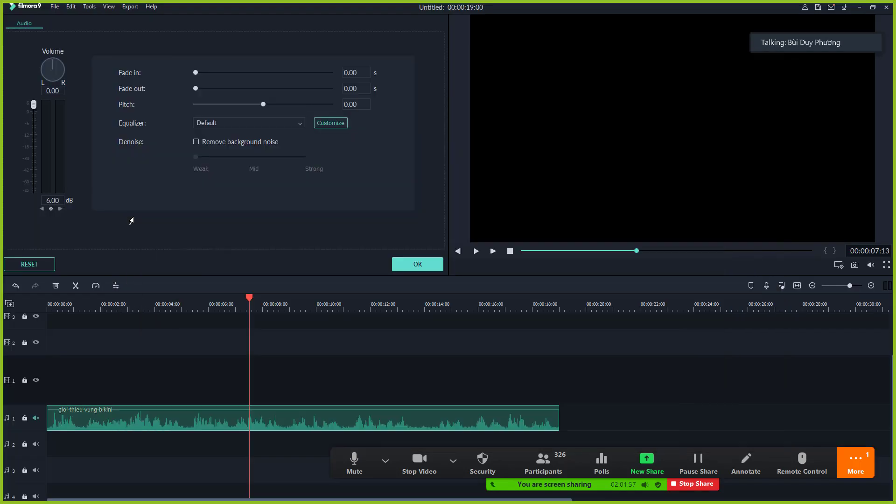
click(198, 142)
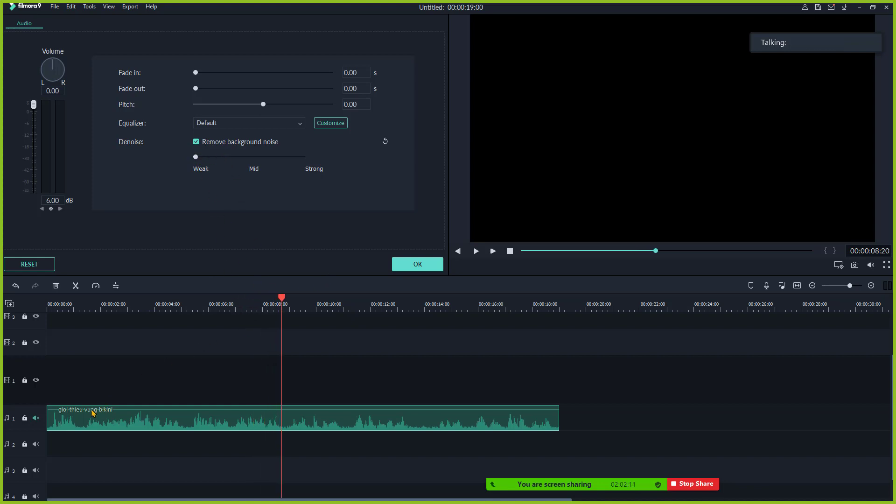
click(35, 418)
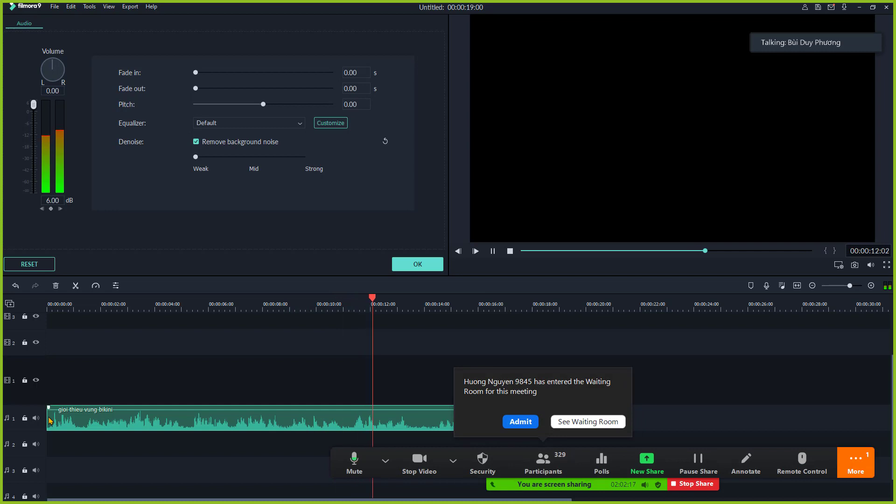
key(space)
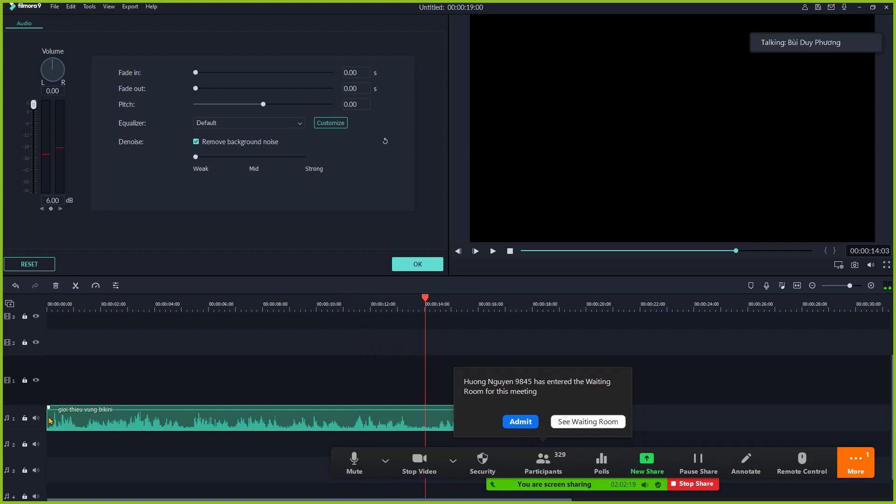
Admit the participant waiting to enter the Zoom meeting.
click(385, 460)
click(651, 293)
click(519, 424)
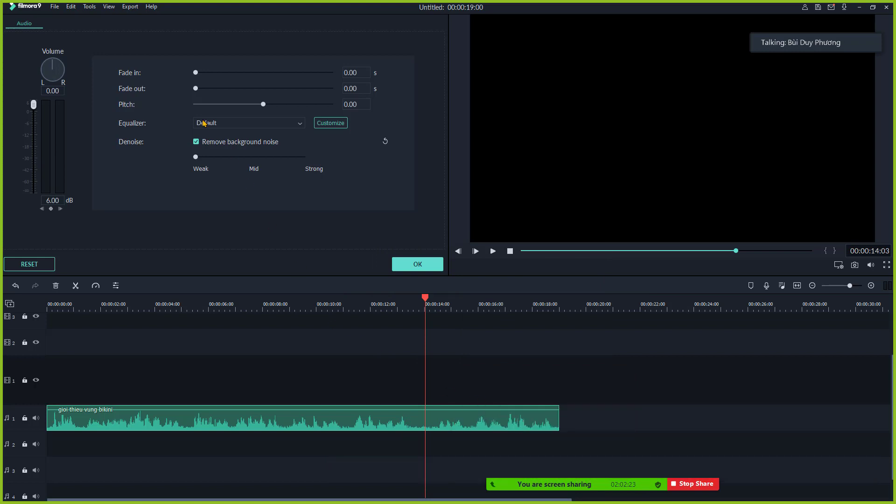
Set the denoise strength to Mid and preview the clip from about the 5.5-second mark.
click(251, 157)
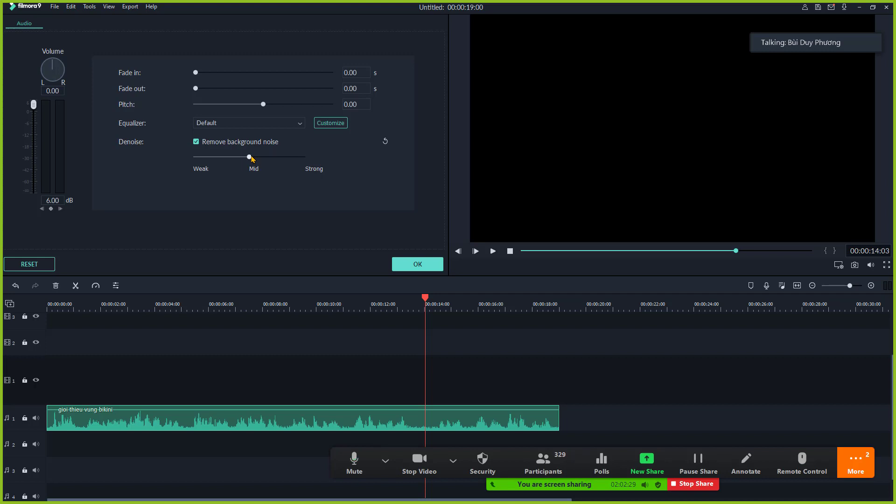
click(196, 309)
key(space)
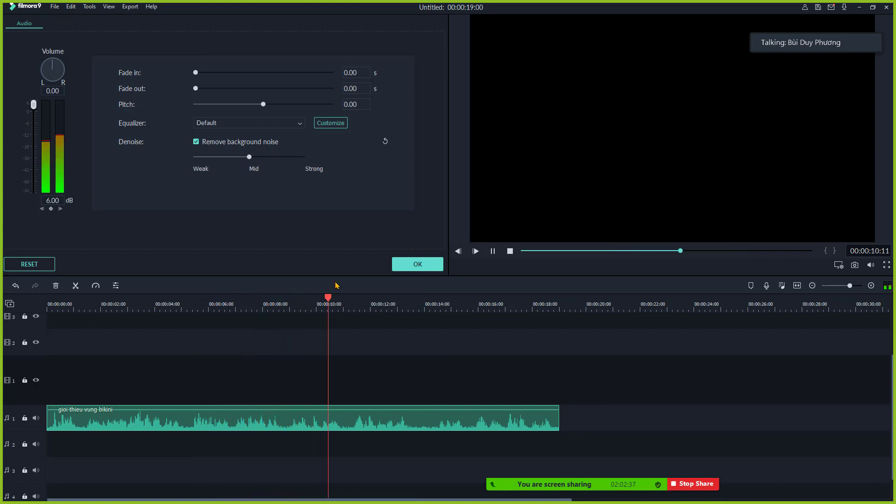
key(space)
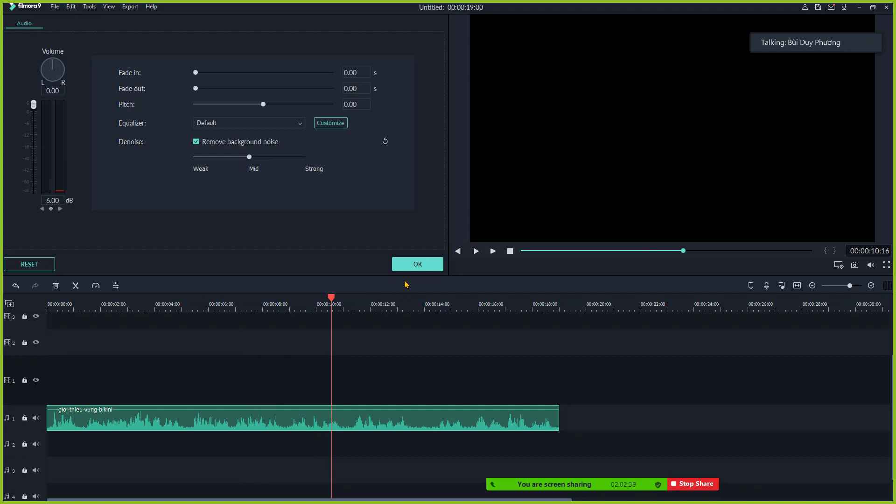
Check the pasted denoise screenshot in Word, return to Filmora9 and show the Zoom group chat.
key(alt+Tab)
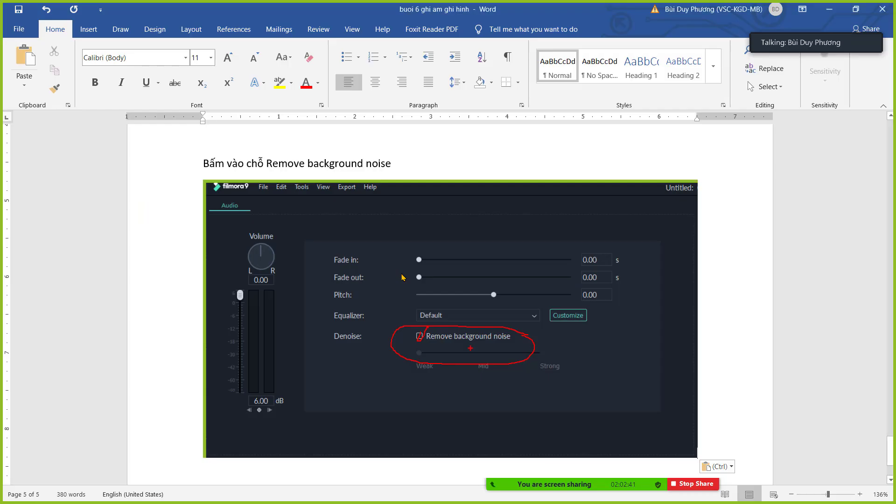
key(alt+Tab)
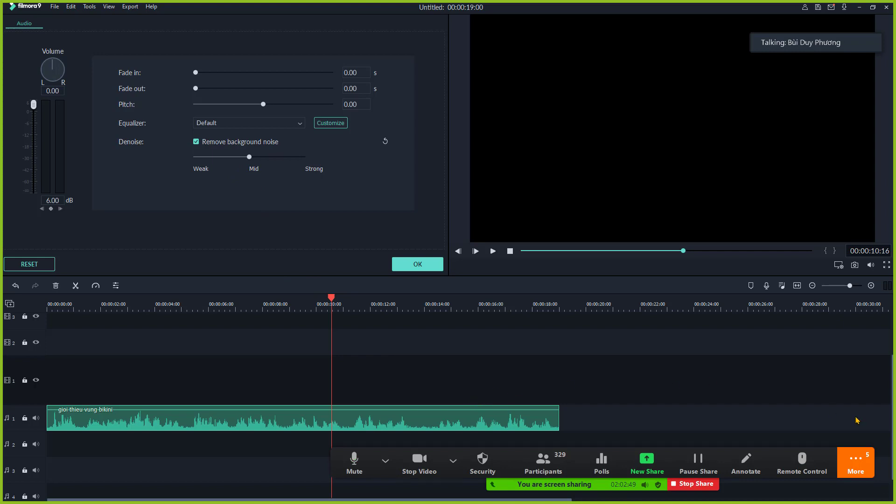
click(856, 460)
click(714, 252)
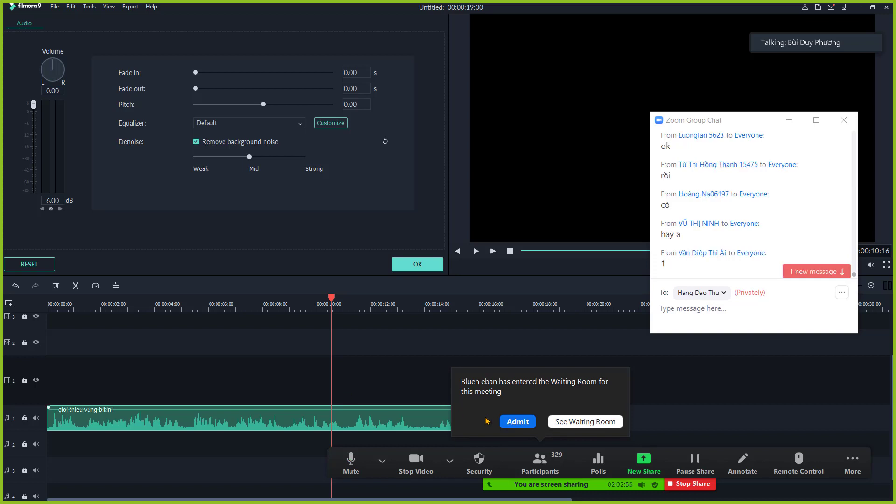
Set the denoise strength to Strong, confirm the audio settings and preview the clip from 00:00:02:12.
click(295, 157)
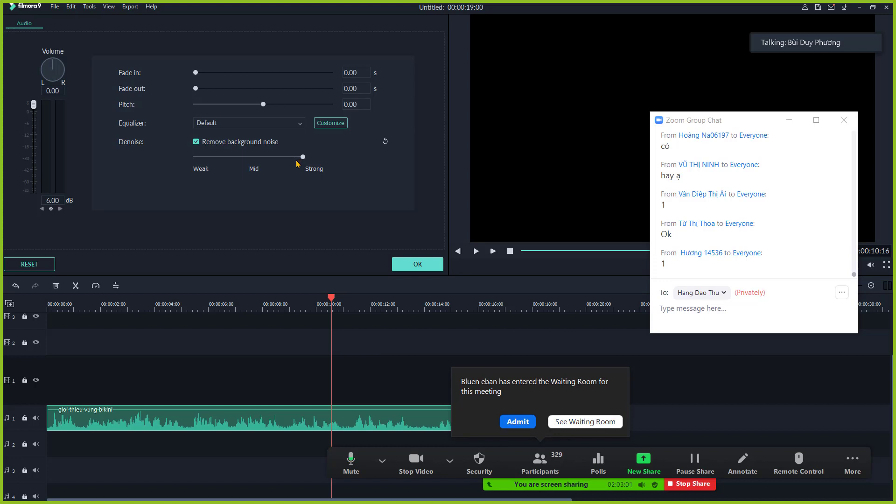
drag(330, 295, 114, 296)
click(420, 263)
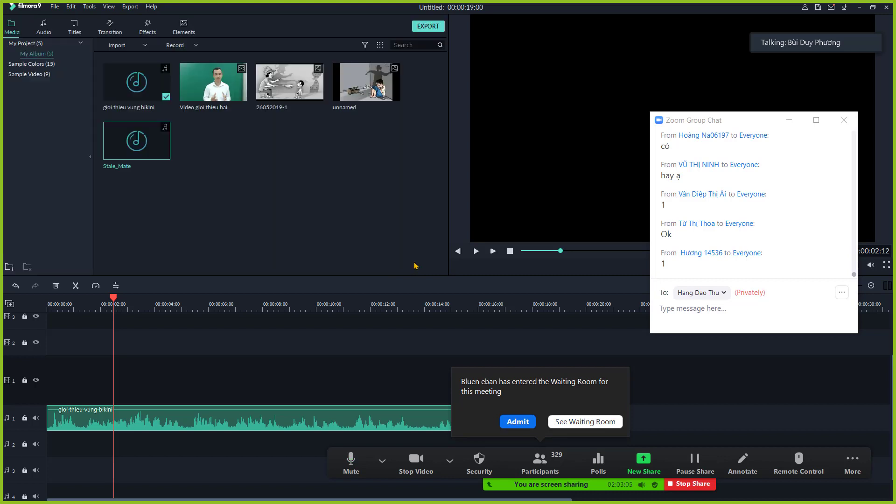
key(space)
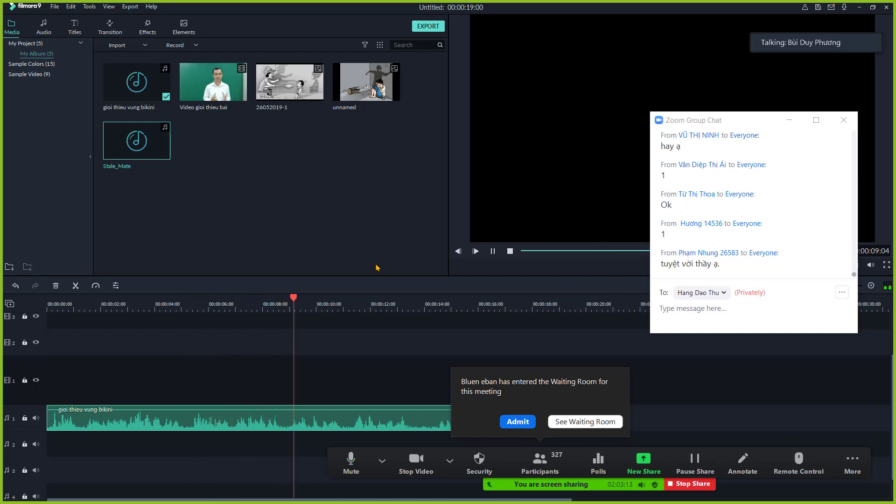
Show the audio clip's commands and admit the participant waiting to enter the meeting.
click(273, 427)
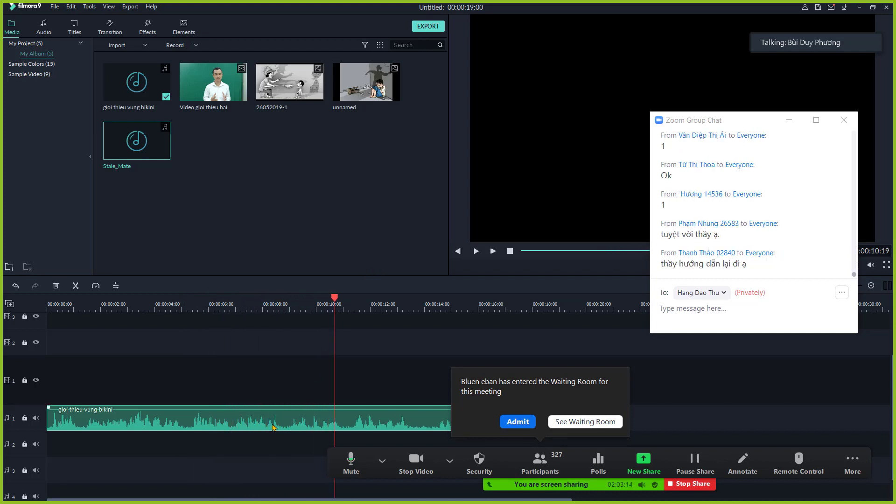
right_click(273, 424)
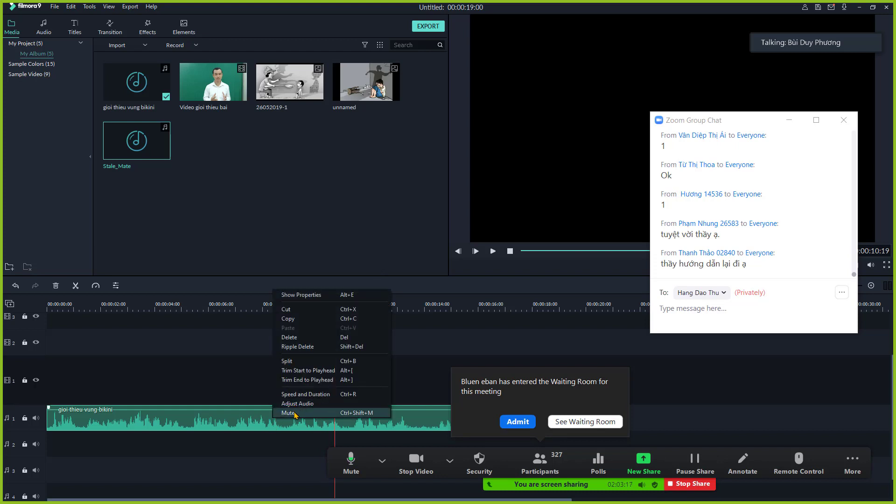
click(504, 420)
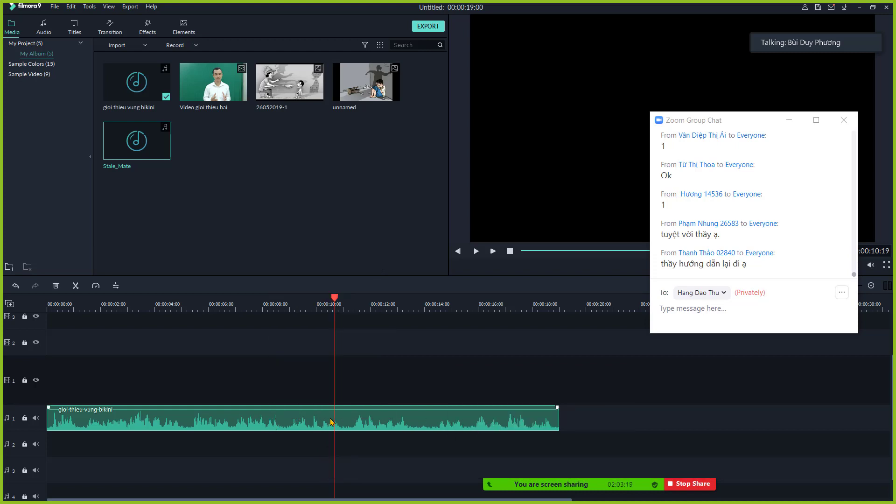
Circle Adjust Audio in red among the audio clip's commands and open the clip's Adjust Audio settings.
right_click(261, 424)
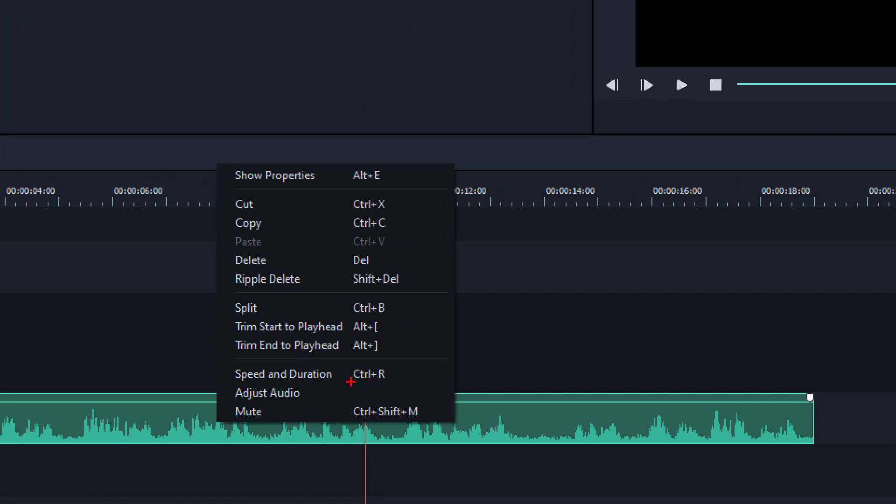
mouse_move(351, 382)
mouse_down()
mouse_move(222, 376)
mouse_move(237, 396)
mouse_move(308, 411)
mouse_move(376, 404)
mouse_move(380, 392)
mouse_move(347, 380)
mouse_up()
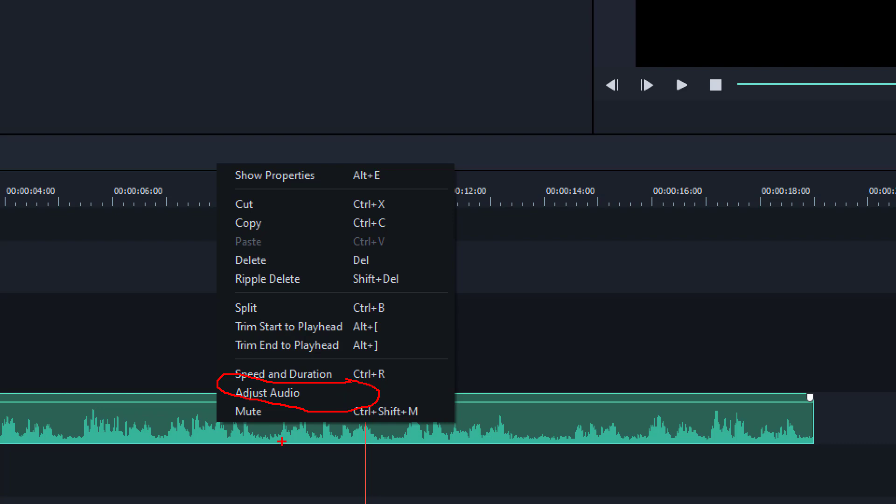
click(281, 441)
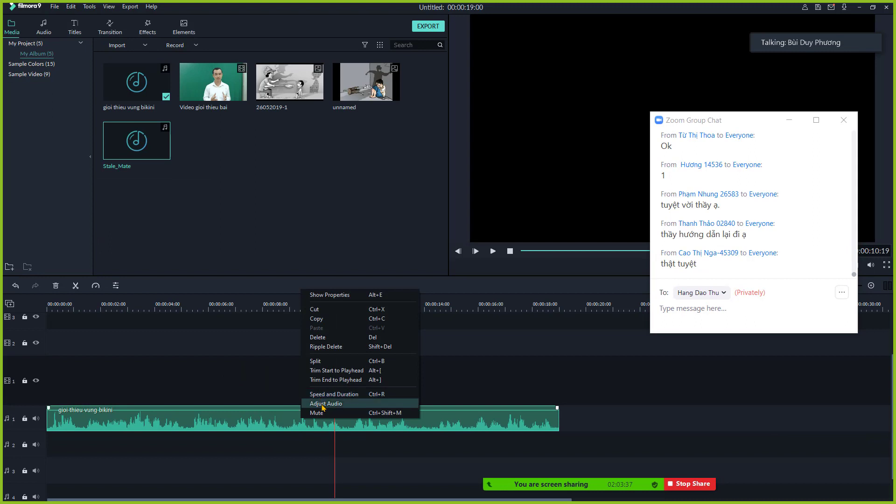
click(320, 403)
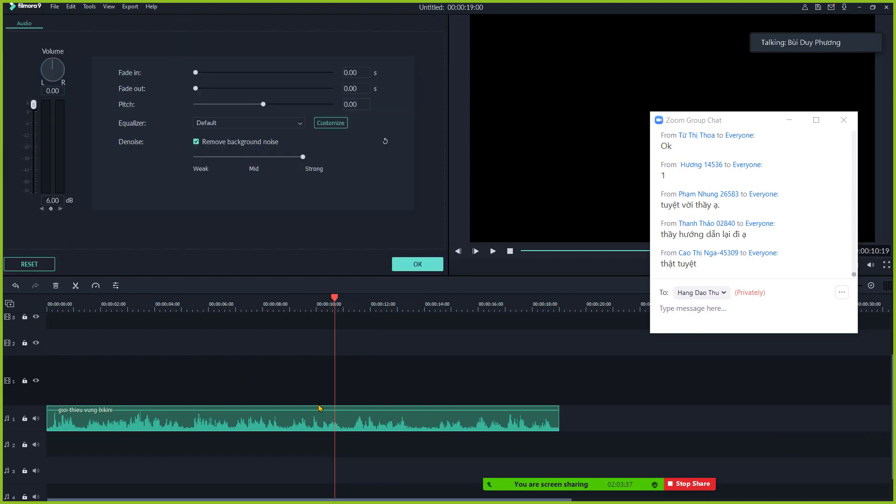
Demonstrate switching Remove background noise off and on several times, leaving it enabled.
click(196, 142)
click(196, 142)
click(196, 142)
click(196, 142)
click(196, 142)
click(196, 142)
Set the denoise strength to Mid and paste a screenshot of these settings below the previous one in Word.
click(221, 159)
click(245, 158)
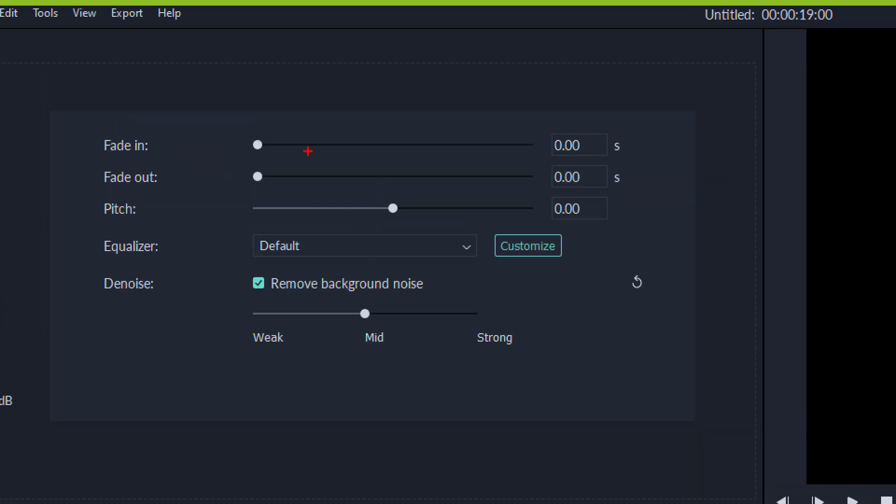
key(alt+Tab)
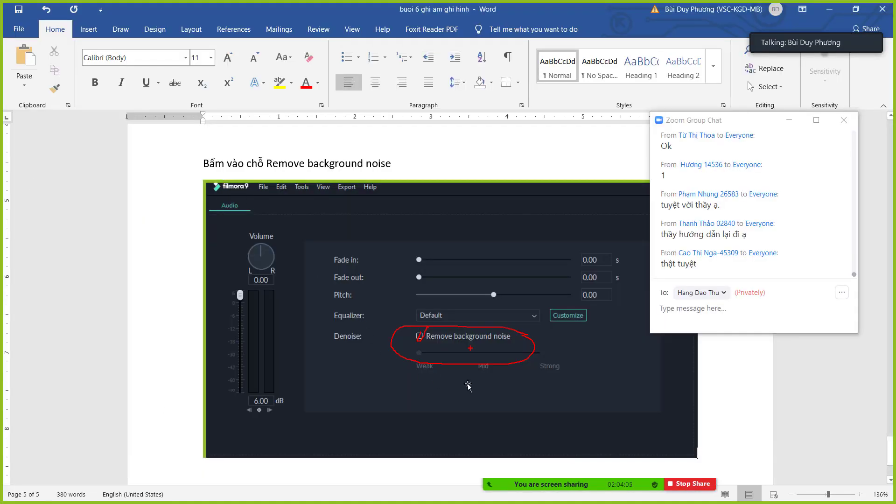
key(ctrl+v)
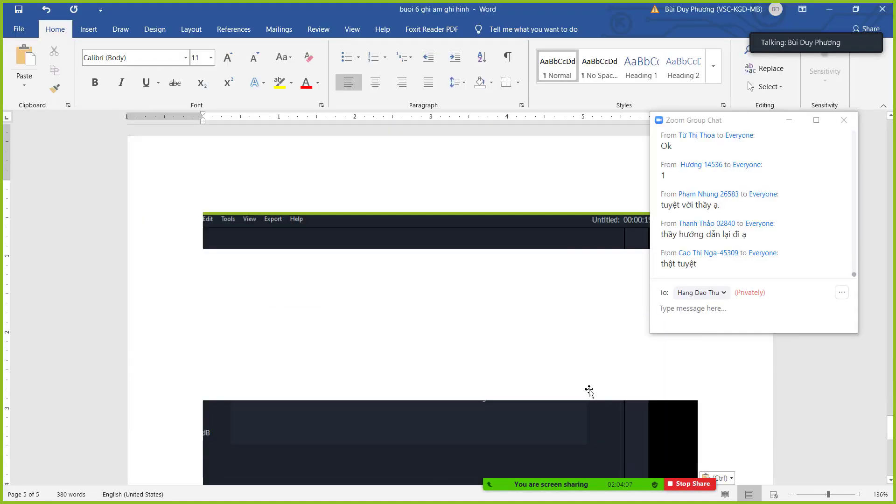
In Filmora9, move the playhead to 00:00:06:23 and preview the denoised audio from there.
key(alt+Tab)
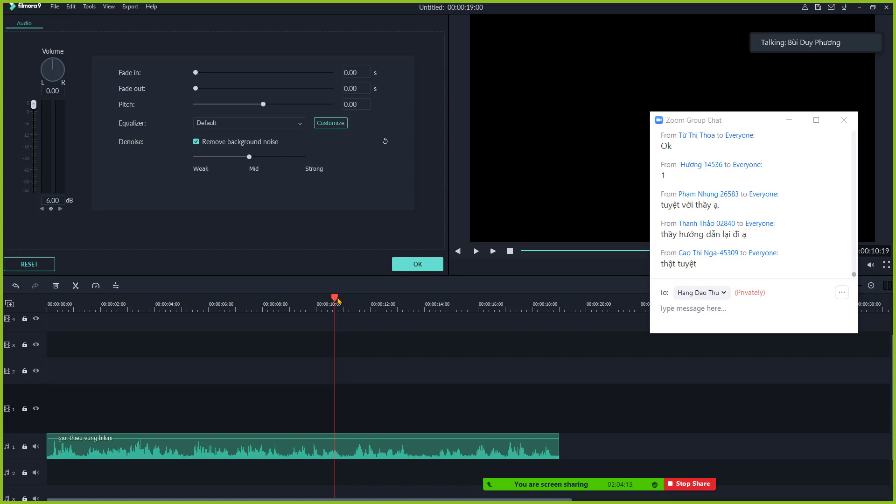
drag(333, 297, 235, 312)
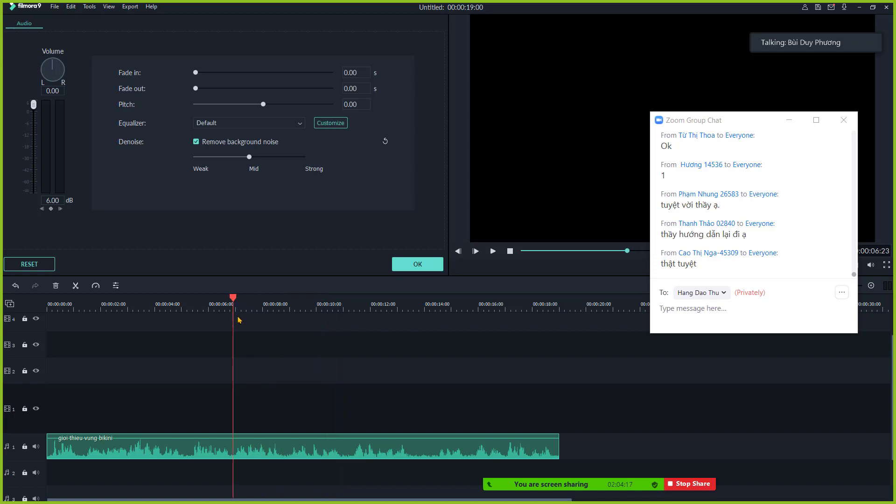
key(space)
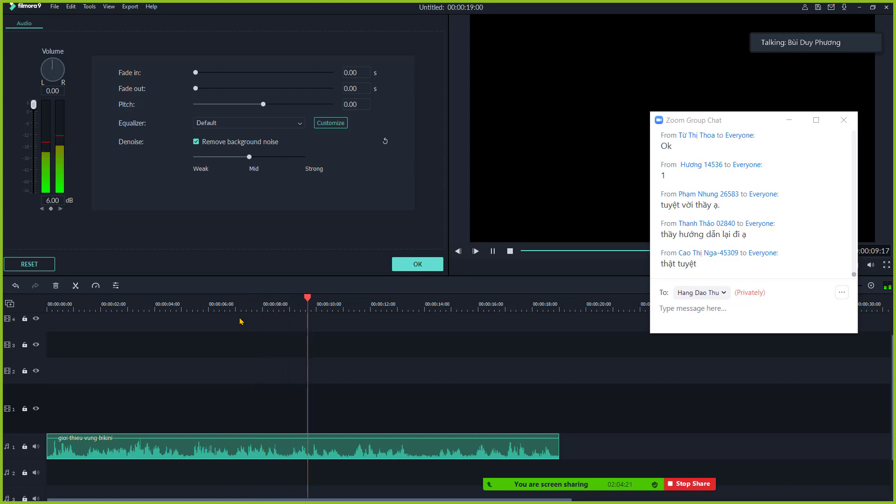
key(space)
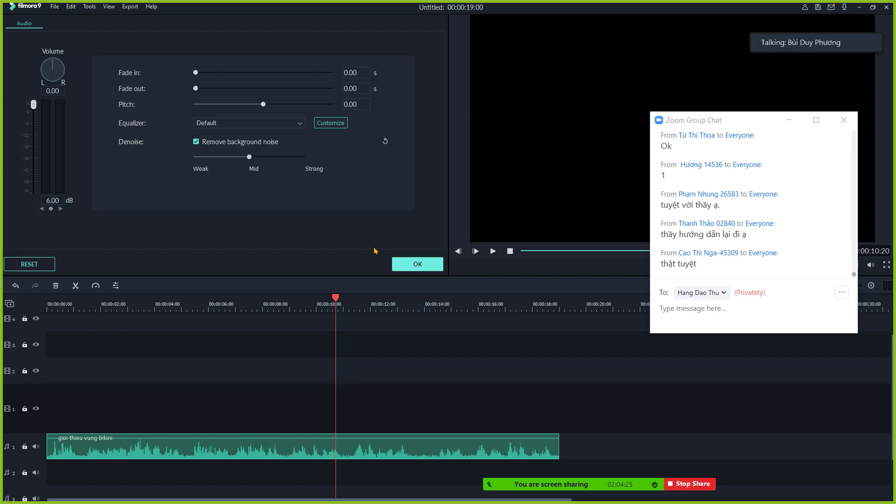
Look through the Equalizer presets without changing Default, then return to the Word document.
click(260, 124)
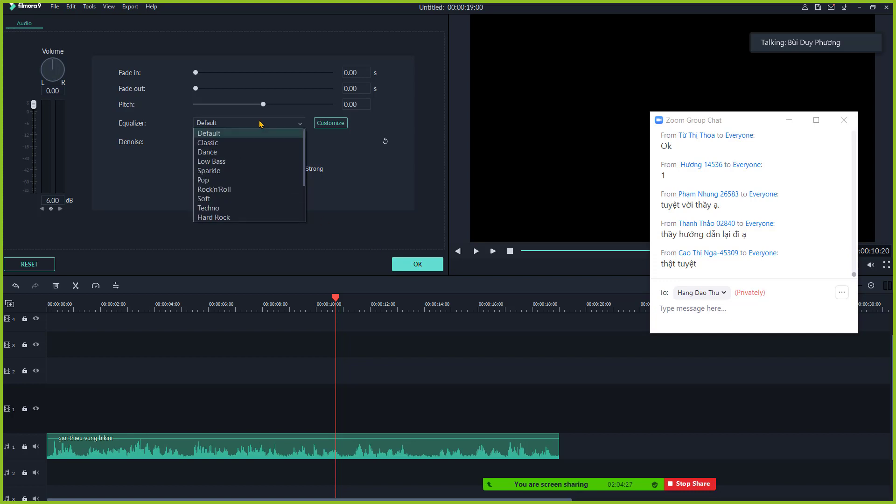
click(391, 189)
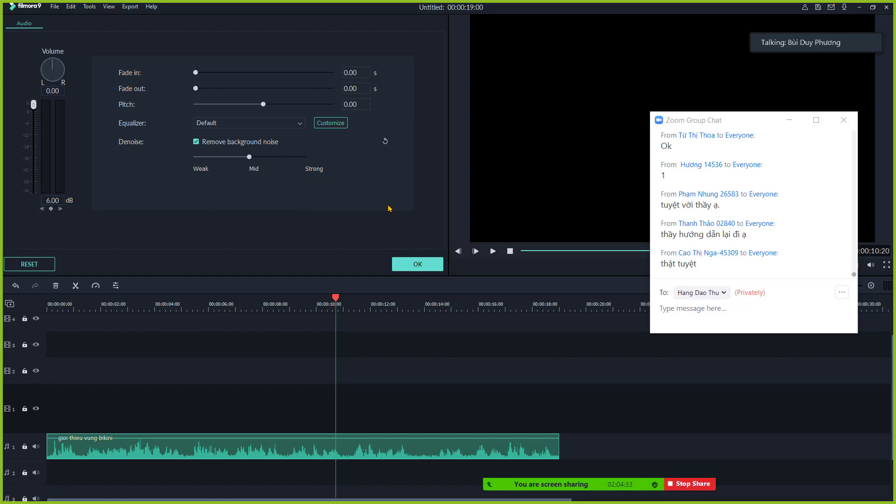
key(alt+Tab)
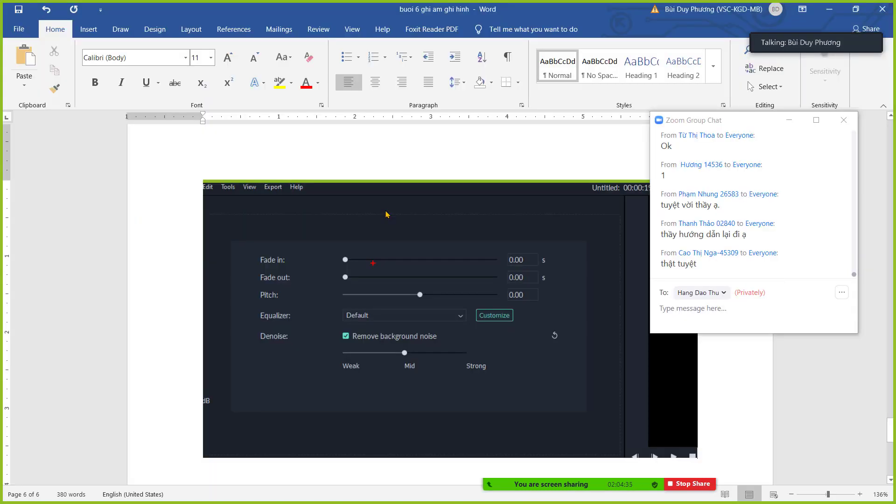
Below the denoise screenshot in the Word document, add the note "CHỈNH TONE GIỌNG CAO THẤP THÌ CHỈNH CHỖ PITCH".
scroll(513, 335, down, 3)
key(ctrl+v)
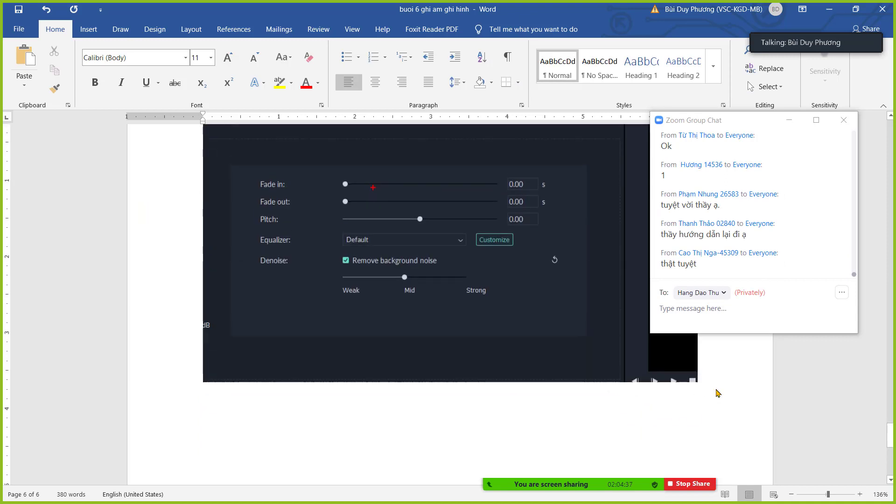
key(Return)
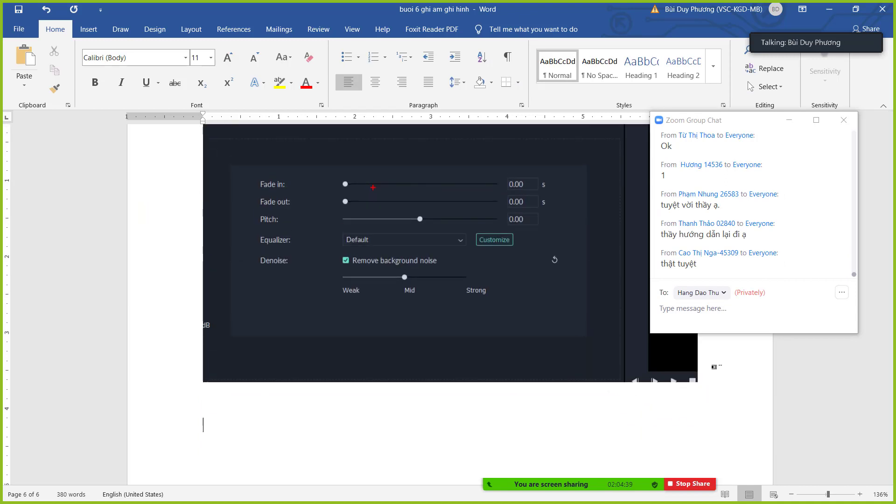
text(CHỈNH TÔ)
key(BackSpace)
text(ONE)
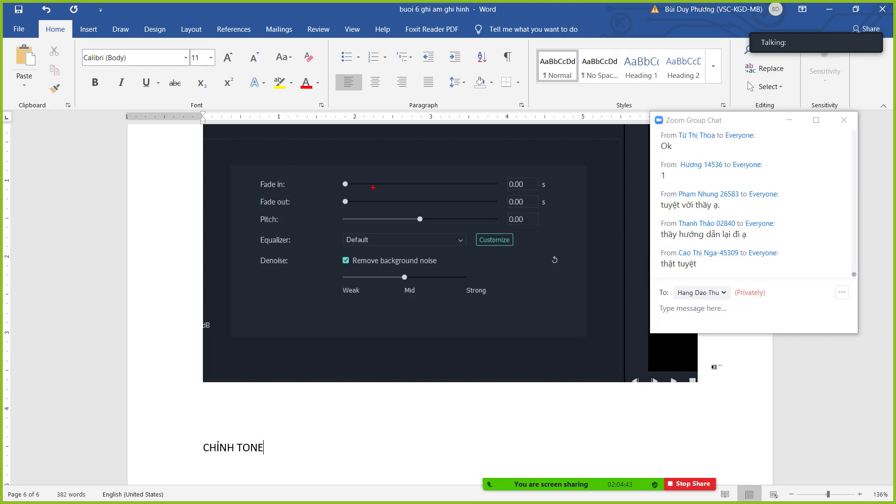
text( GIONG)
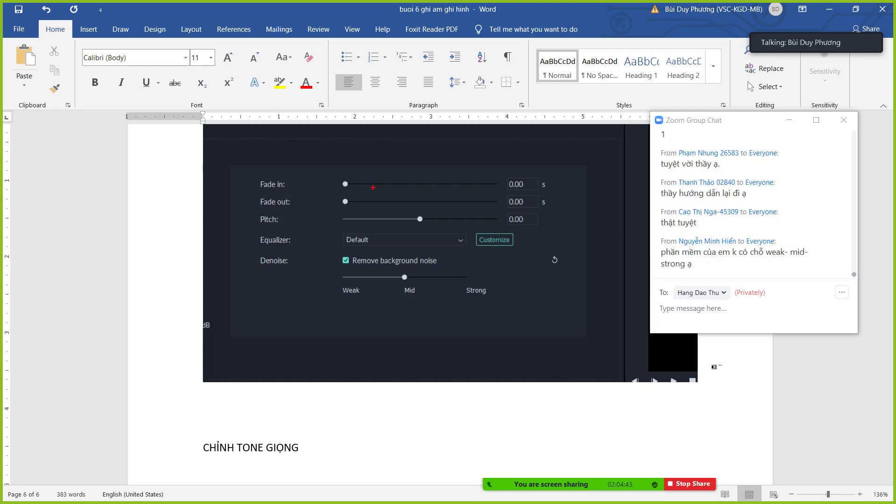
text(J CAO THA)
text(APS THIF CHIRNH CHO)
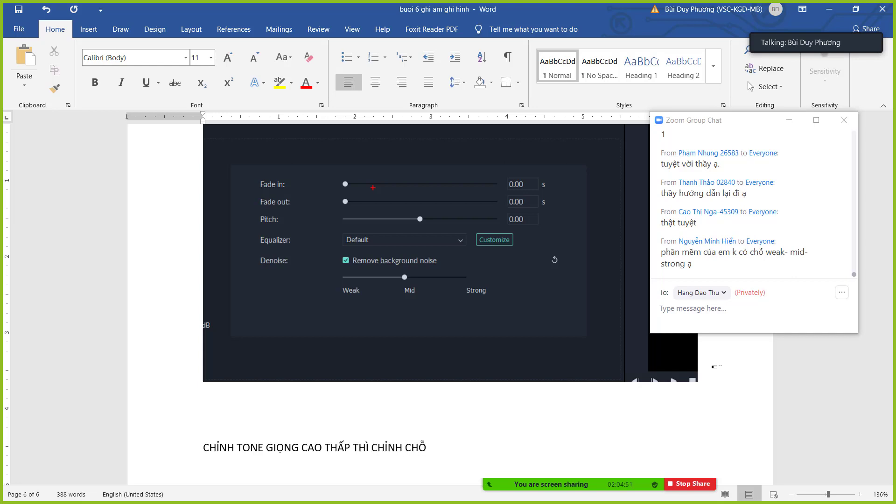
text(PITCH)
key(BackSpace)
key(BackSpace)
text(CH)
key(Return)
In Filmora9, lower the clip's pitch to -4.00, preview it from 00:00:07:05, and park the playhead at 00:00:13:03.
key(alt+Tab)
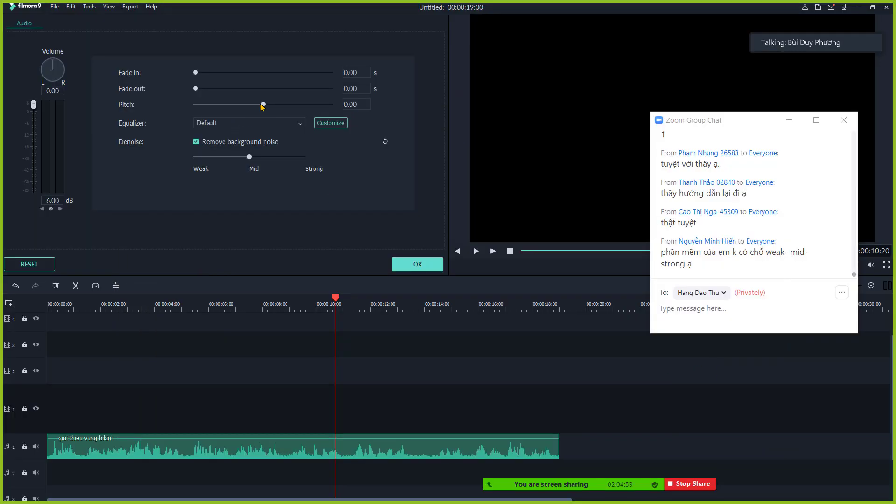
drag(263, 105, 240, 104)
click(241, 302)
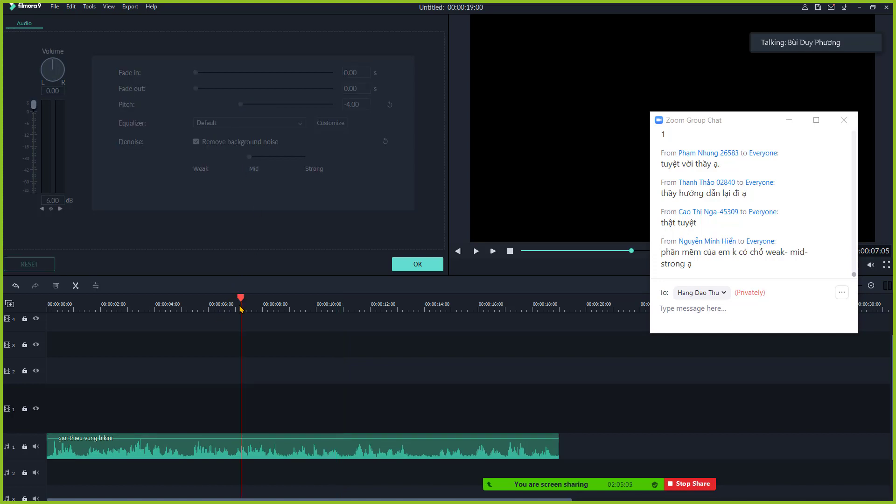
key(space)
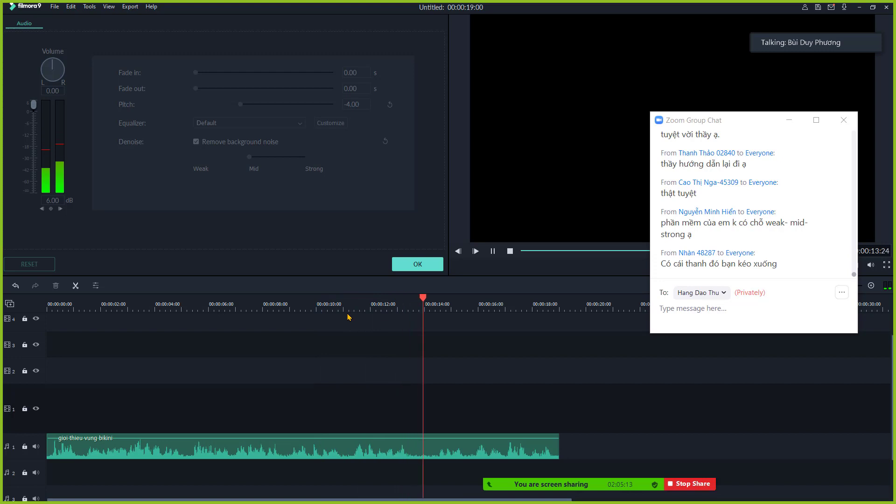
key(space)
drag(426, 299, 400, 299)
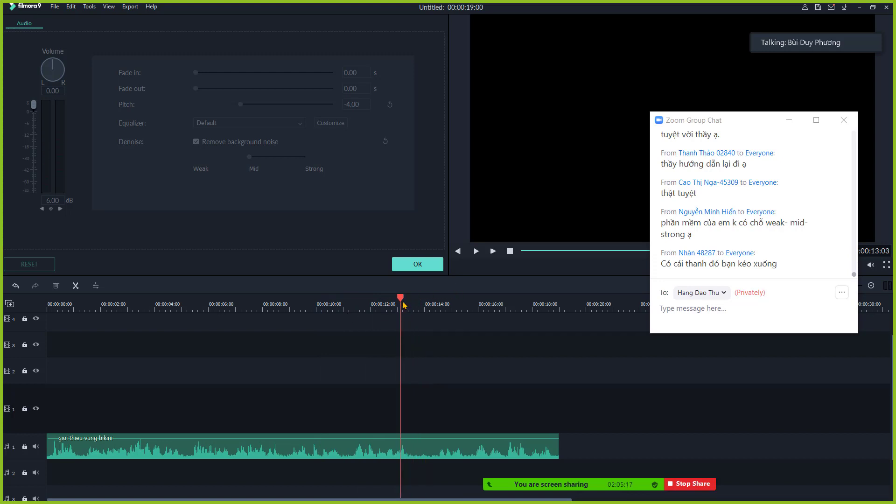
Reselect the audio clip, set its pitch to 2.00 and preview it from 00:00:05:03.
click(403, 447)
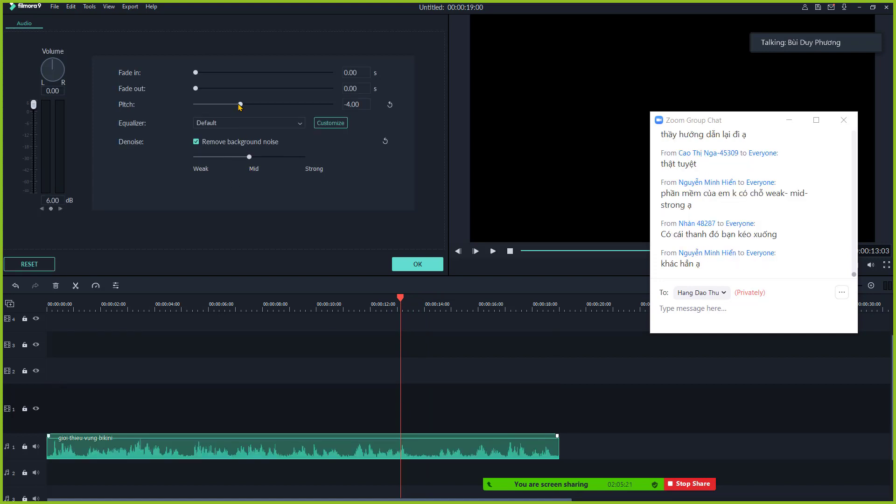
drag(240, 105, 275, 109)
drag(402, 296, 187, 325)
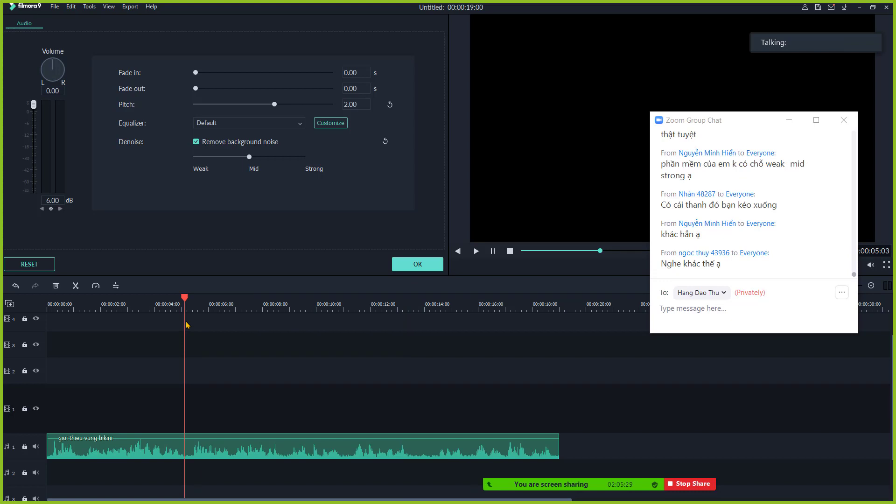
key(space)
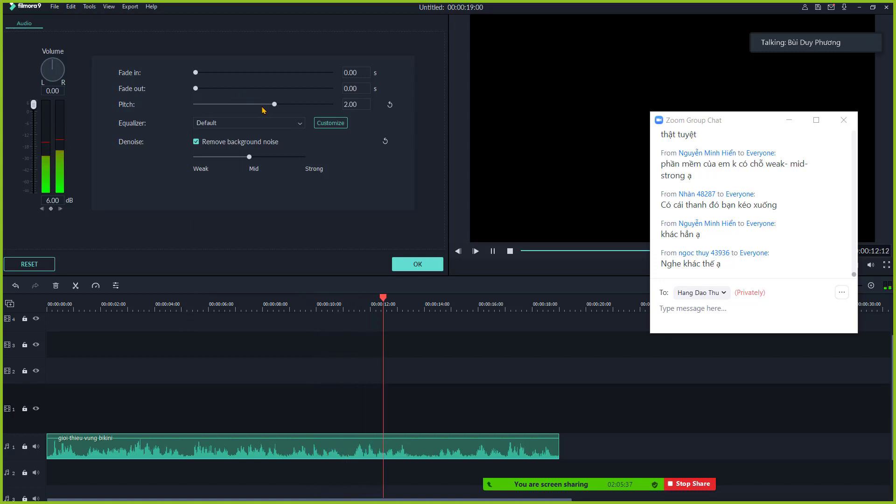
Raise the clip's pitch to 12.00 and briefly preview it from 00:00:02:21.
drag(274, 104, 333, 106)
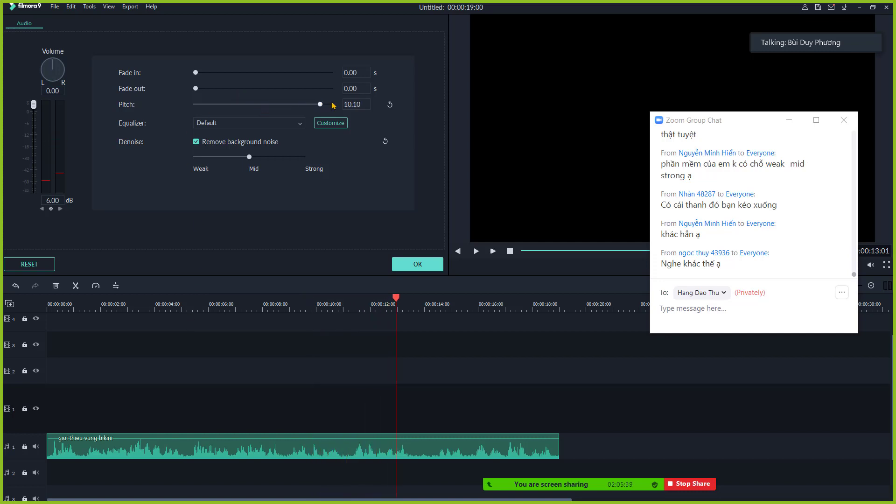
click(333, 105)
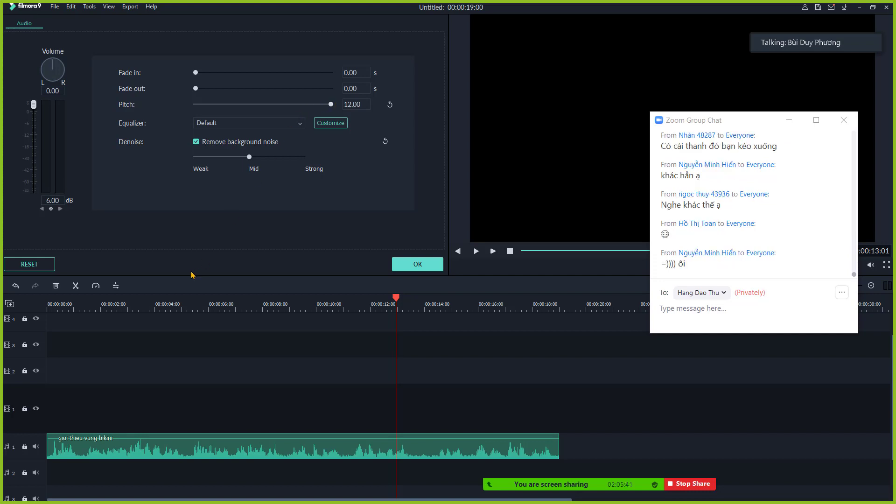
click(124, 309)
key(space)
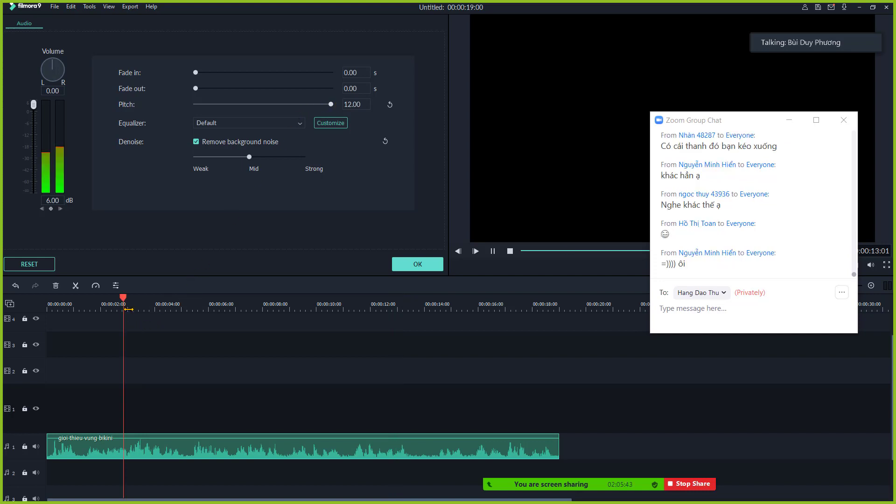
key(space)
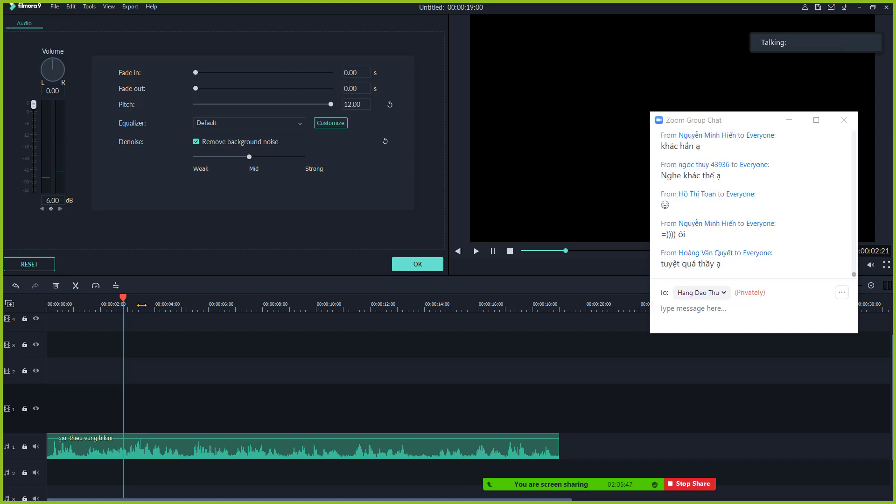
Replay a longer stretch of the high-pitched audio from near the clip's start, and move the playhead back to 00:00:06:11.
click(141, 309)
key(space)
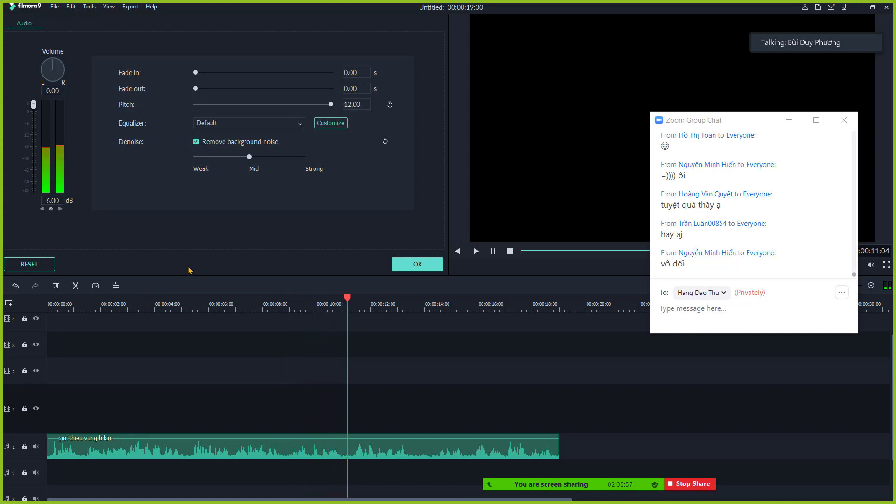
key(space)
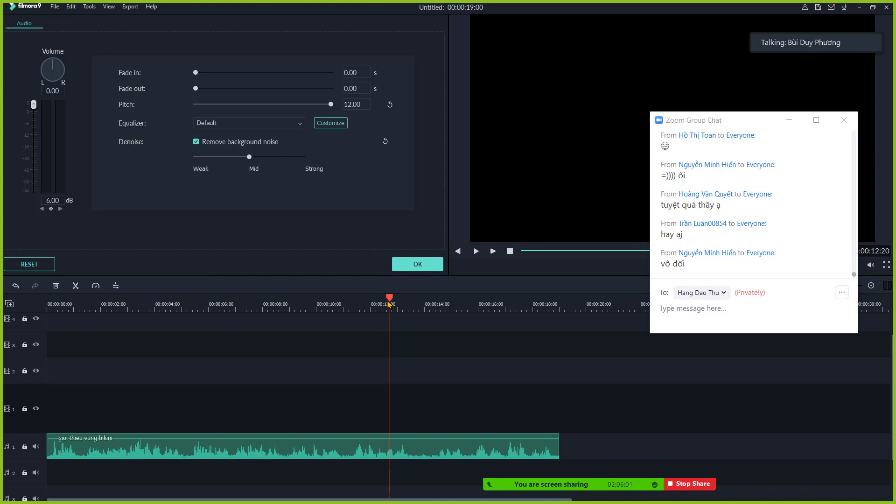
drag(389, 303, 222, 302)
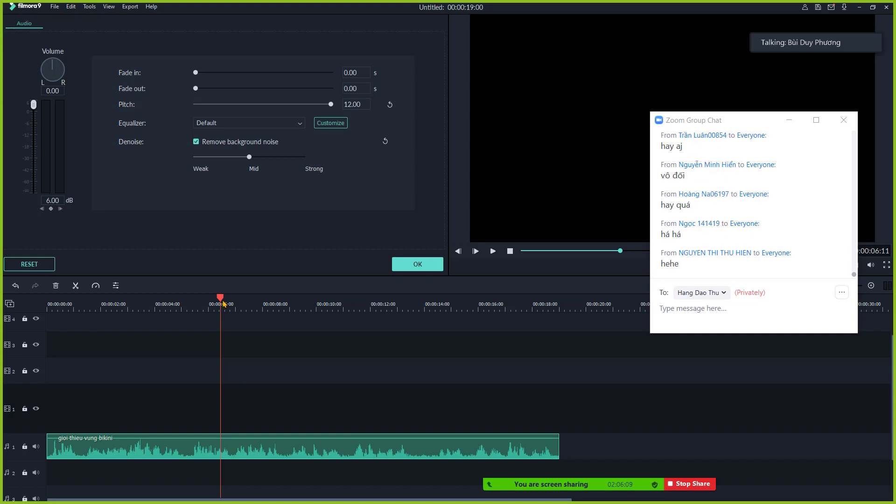
Try a pitch of 2.00 on the gioi thieu vung bikini audio clip and play back a few seconds.
click(280, 104)
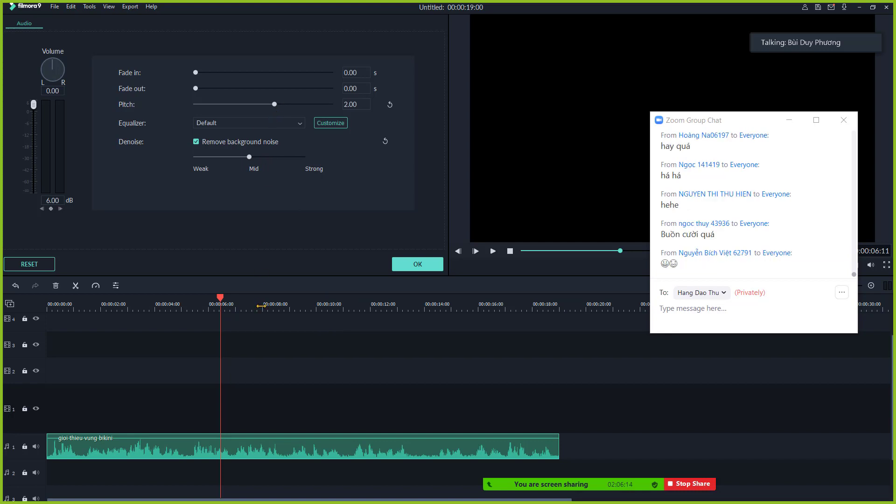
key(space)
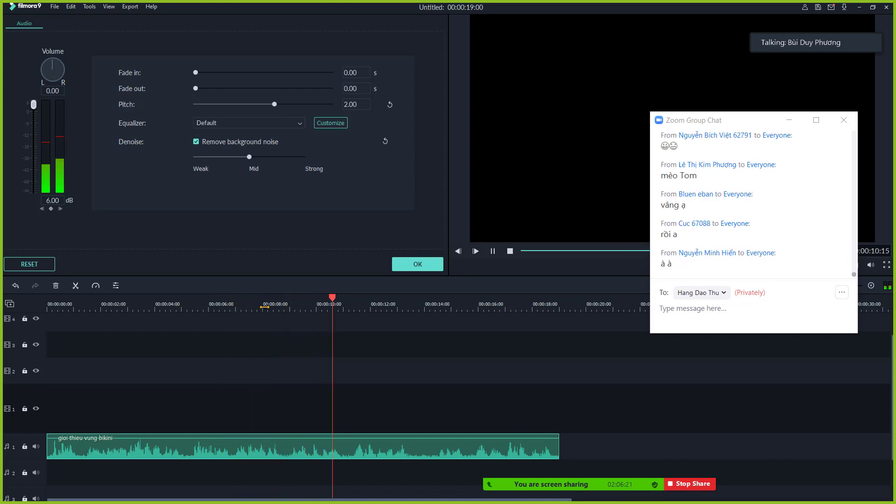
key(space)
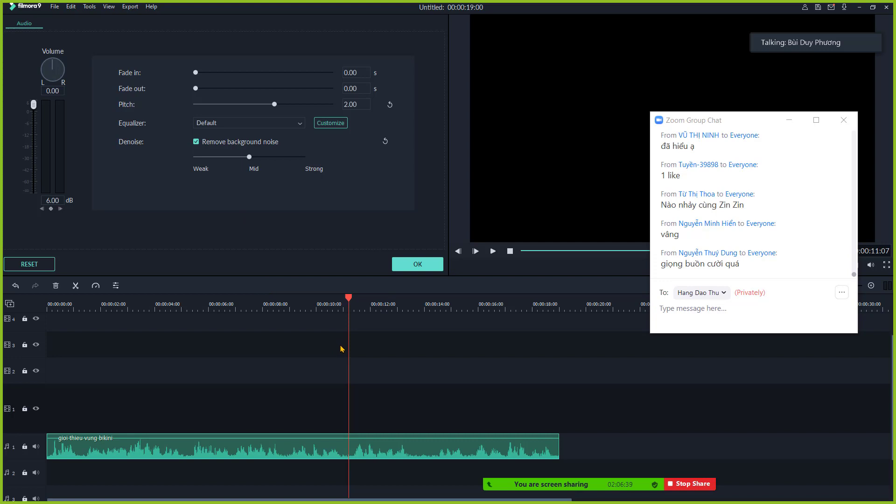
Set the audio clip's pitch to 0 and accept the audio settings.
click(360, 103)
text(0)
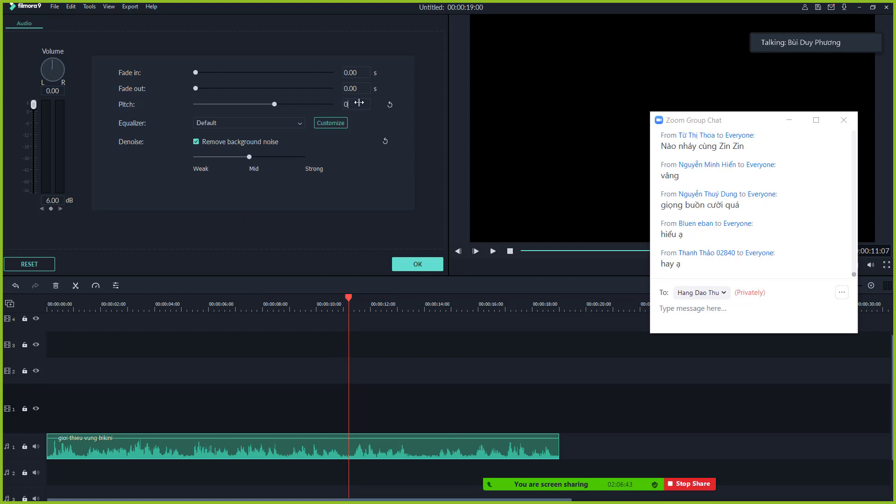
click(414, 266)
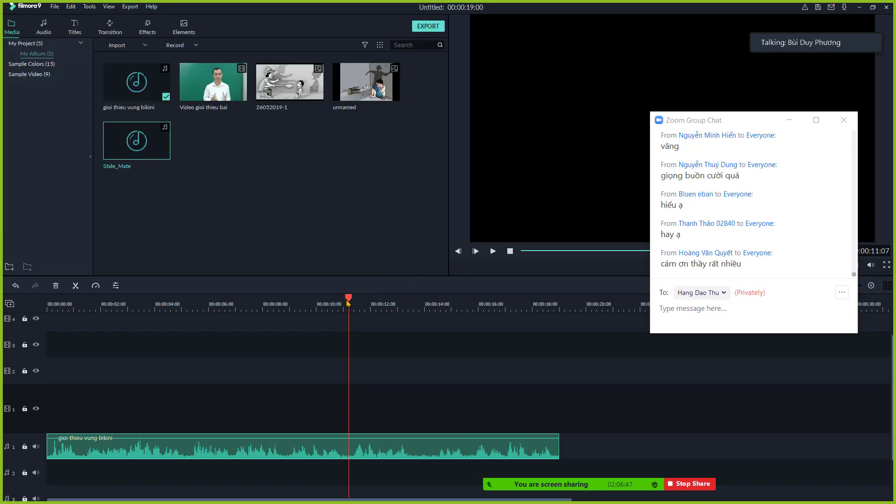
Listen to the narration from its beginning and split the audio clip at about 00:00:08:18, before the chosen phrase.
drag(347, 301, 43, 341)
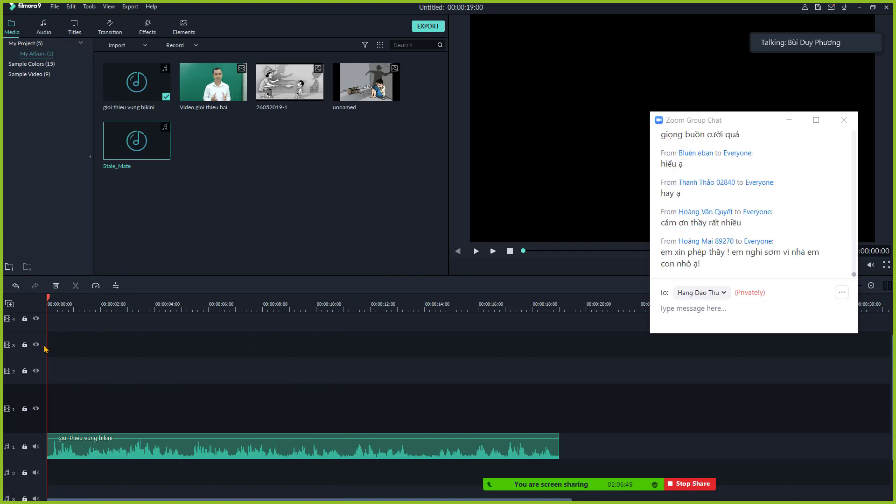
key(space)
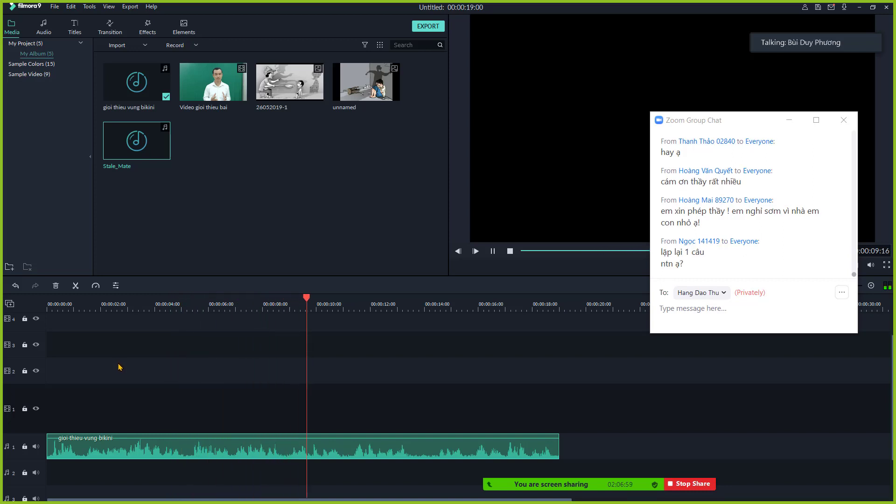
key(space)
click(289, 306)
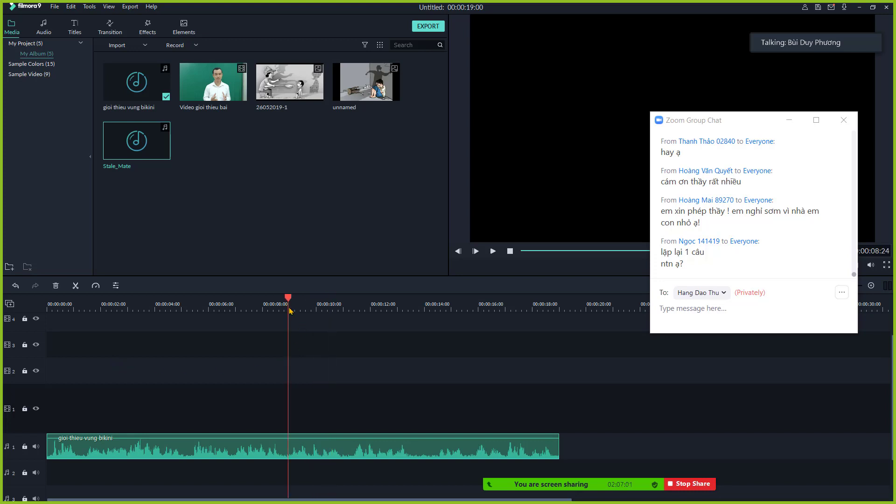
click(291, 306)
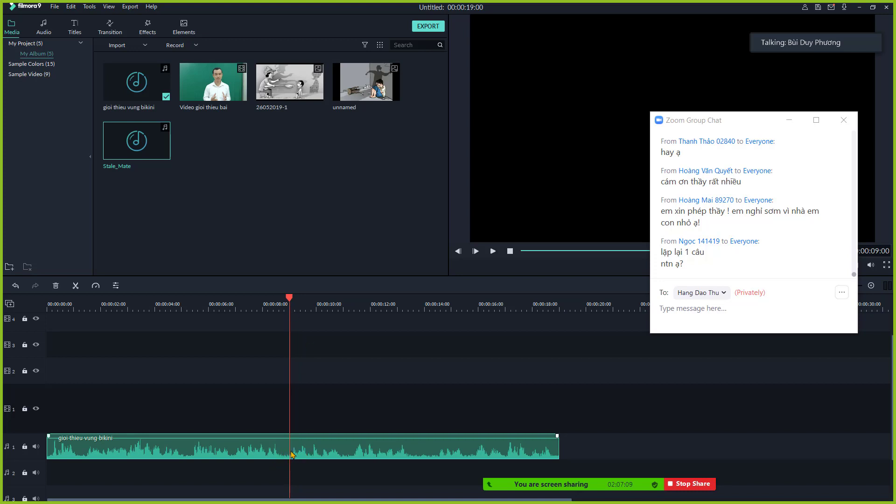
drag(294, 454, 293, 455)
drag(290, 300, 284, 299)
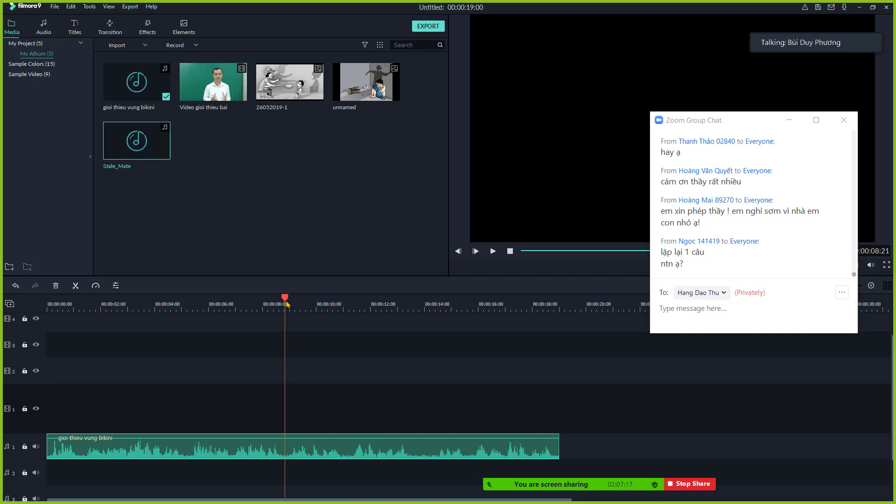
click(295, 456)
drag(284, 302, 287, 303)
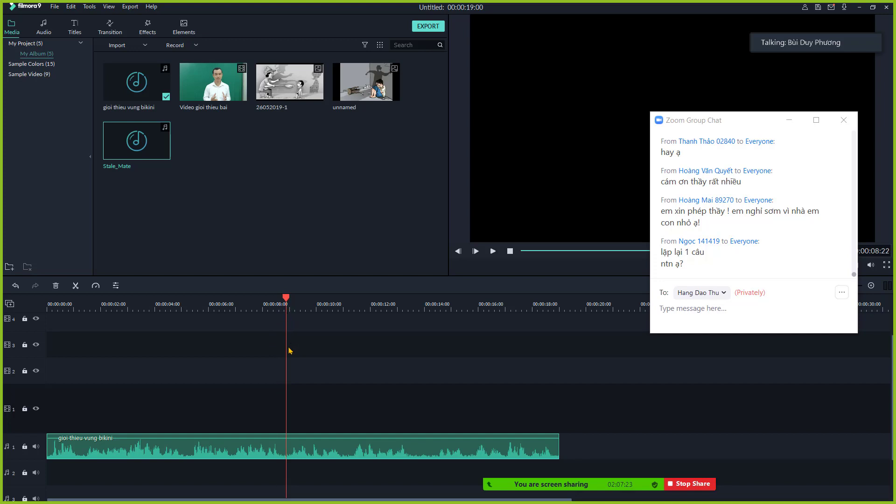
key(space)
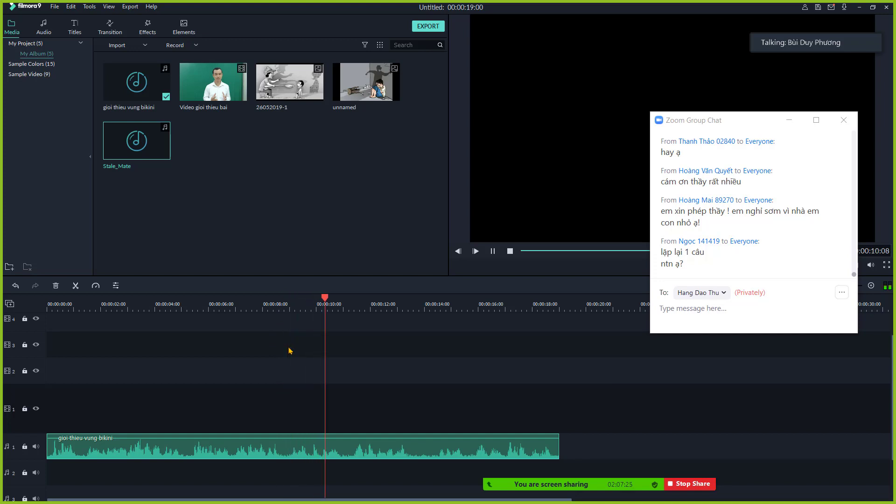
key(space)
click(284, 304)
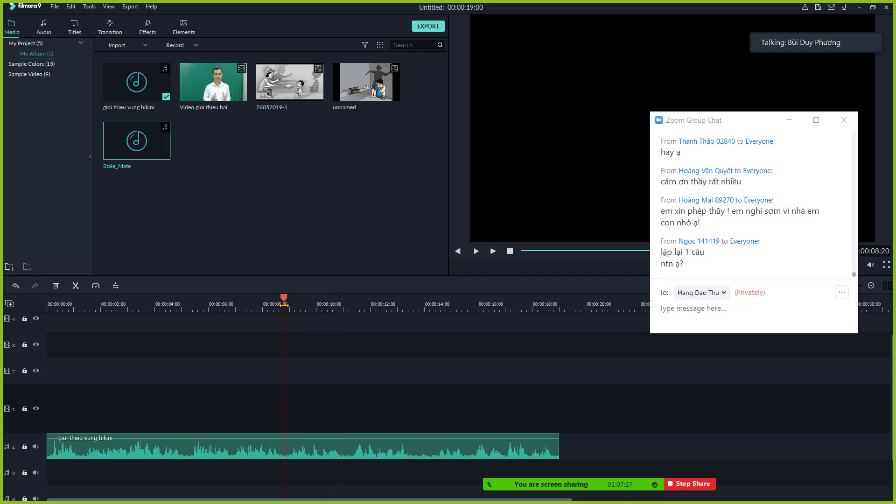
drag(284, 305, 283, 306)
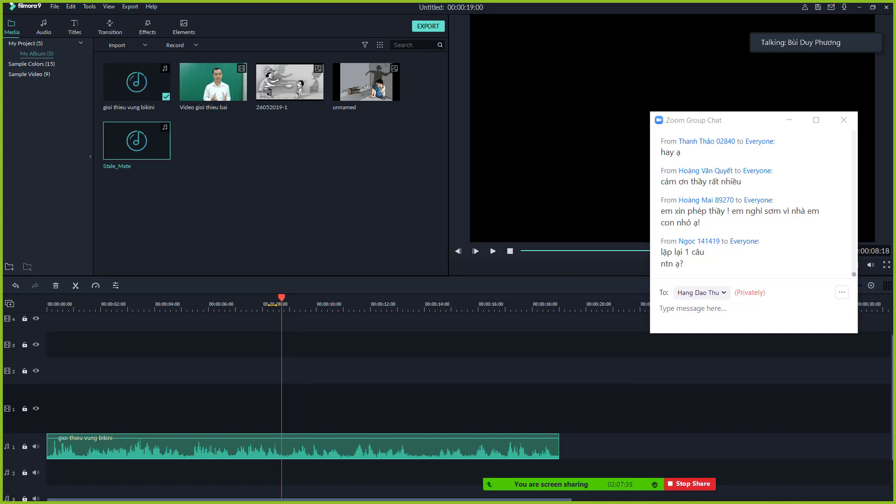
click(75, 286)
Play on and split the audio again at about 00:00:11:04, separating the middle and last pieces with gaps.
key(space)
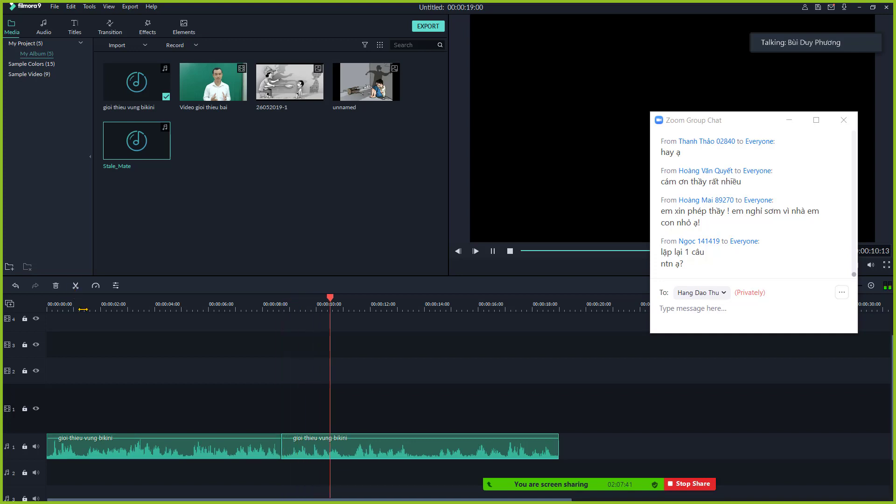
key(space)
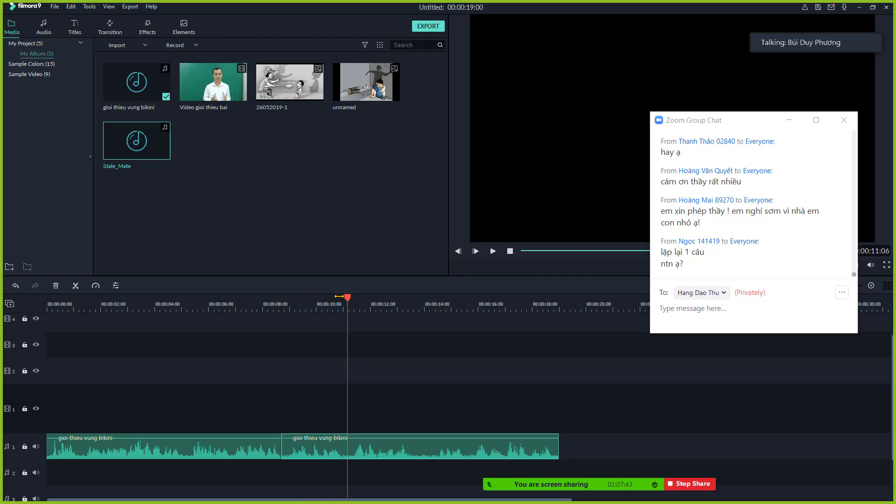
click(75, 287)
drag(380, 460, 430, 455)
drag(311, 449, 341, 449)
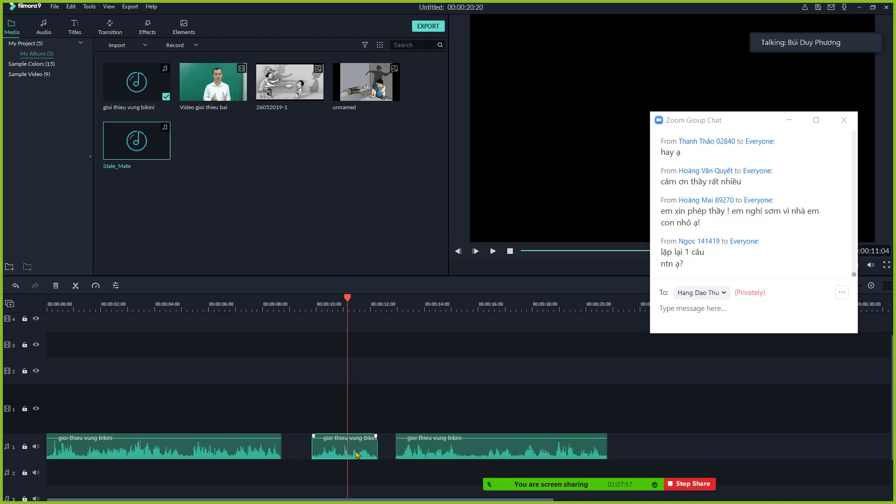
Raise the pitch of the middle audio piece to 4.00 in its audio settings.
right_click(357, 452)
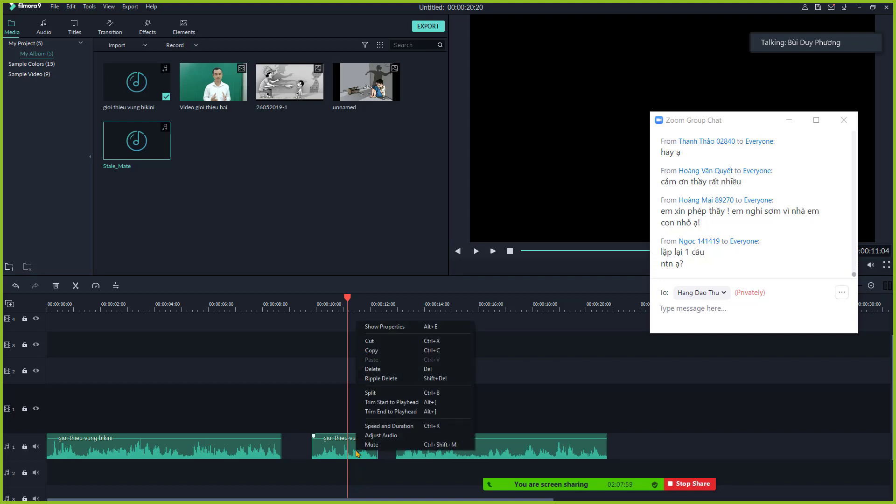
click(376, 441)
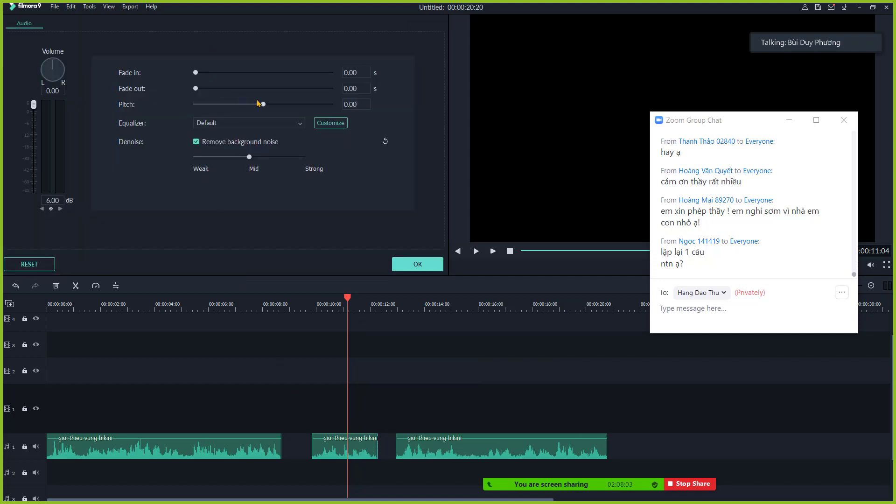
drag(265, 106, 291, 108)
click(418, 264)
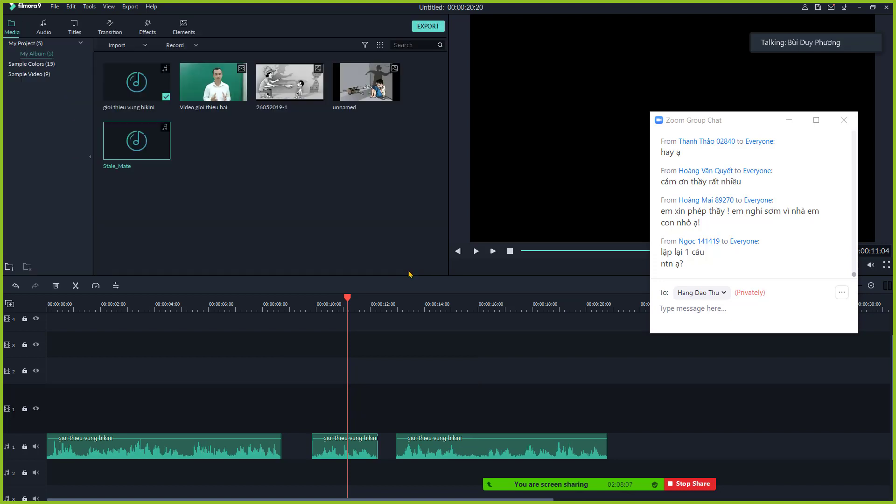
Close the gaps between the three audio pieces and play the joined narration from about 00:00:06:03.
drag(339, 456, 301, 456)
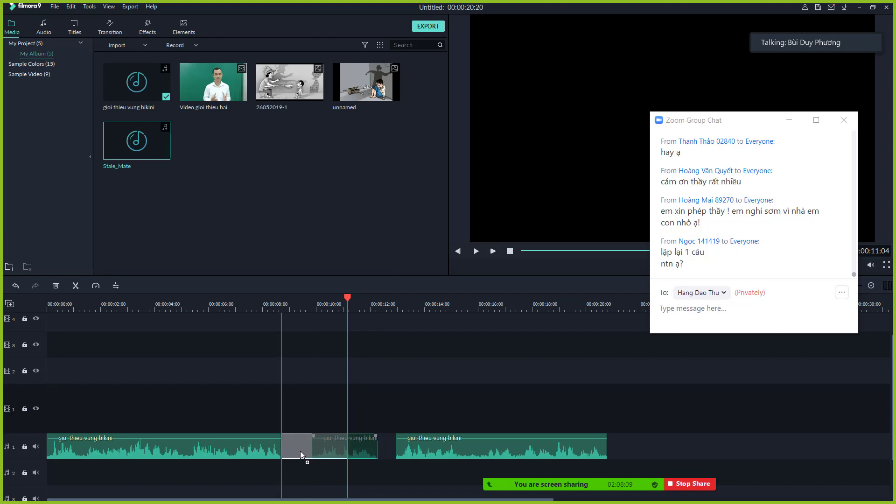
drag(421, 452, 370, 454)
click(258, 308)
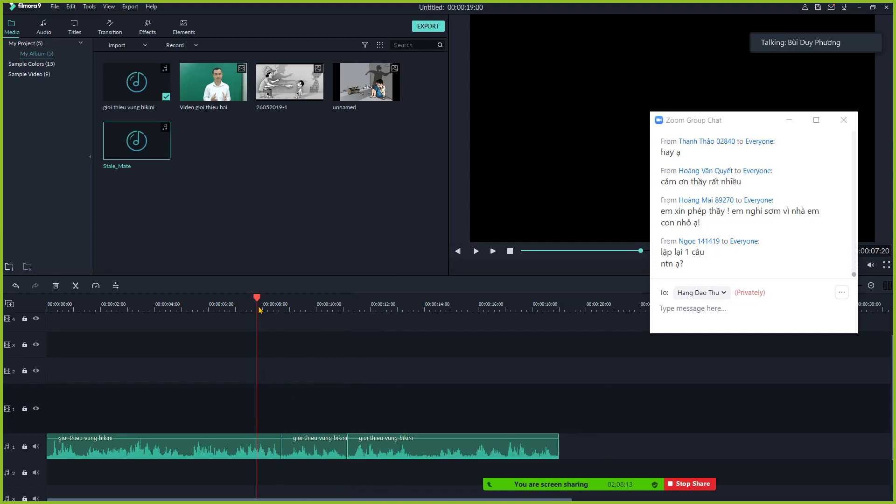
drag(257, 301, 212, 304)
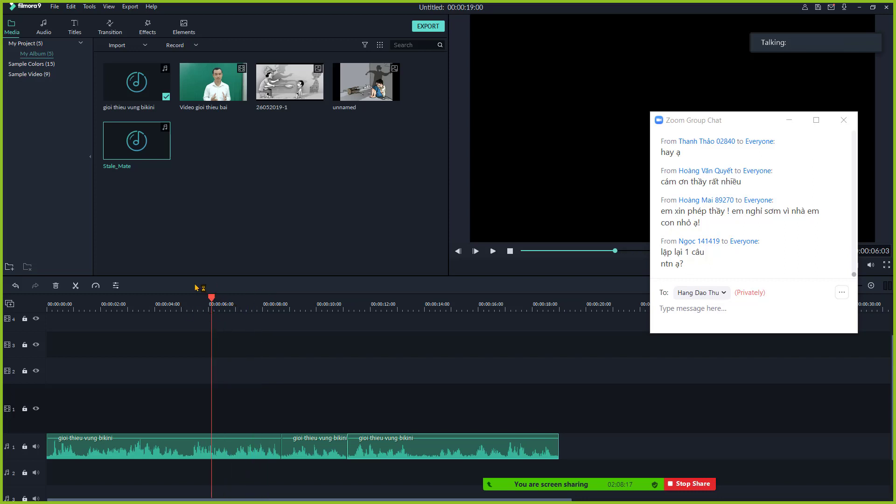
key(space)
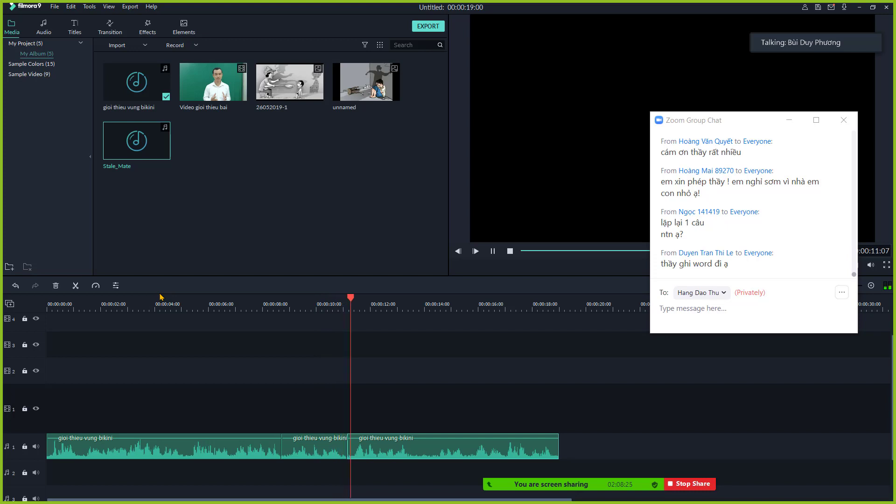
key(space)
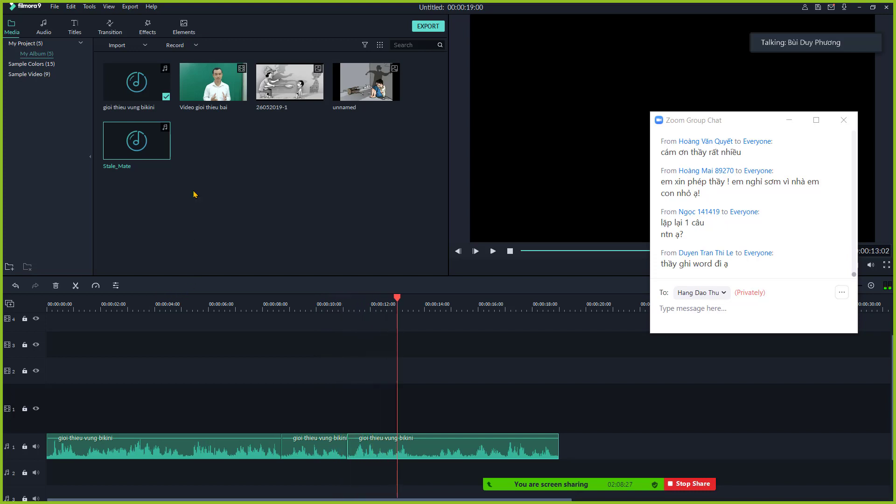
Lower the middle audio piece's pitch to -6.00 and play the narration through the changed phrase.
click(310, 454)
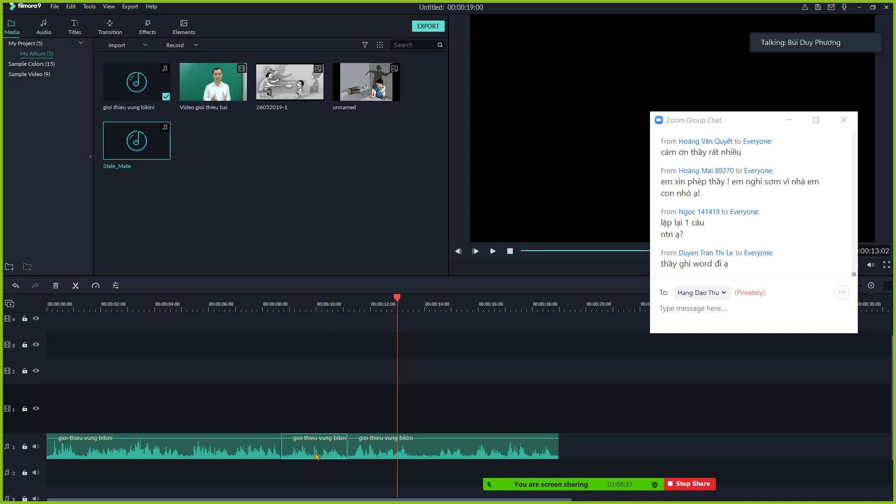
right_click(316, 456)
click(334, 436)
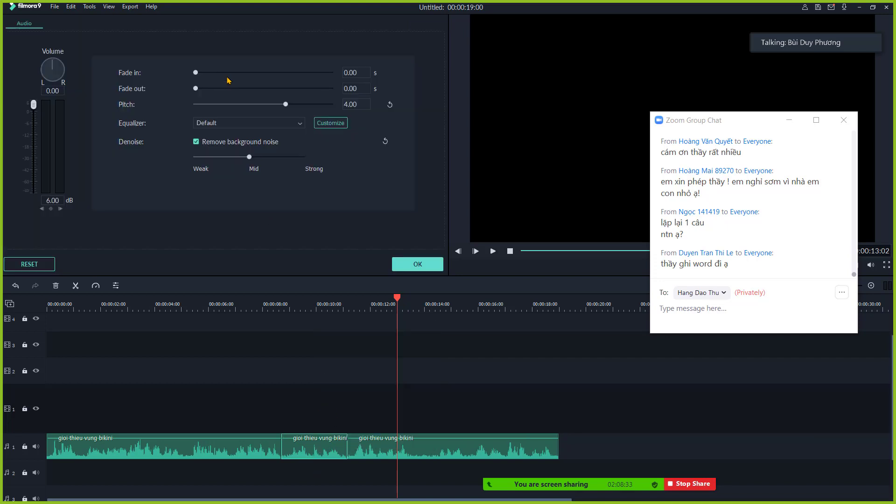
click(231, 104)
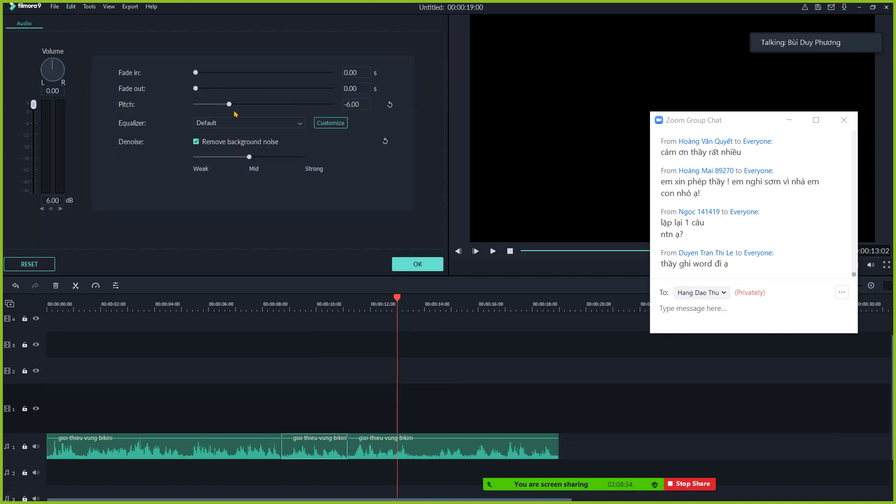
click(406, 265)
click(236, 311)
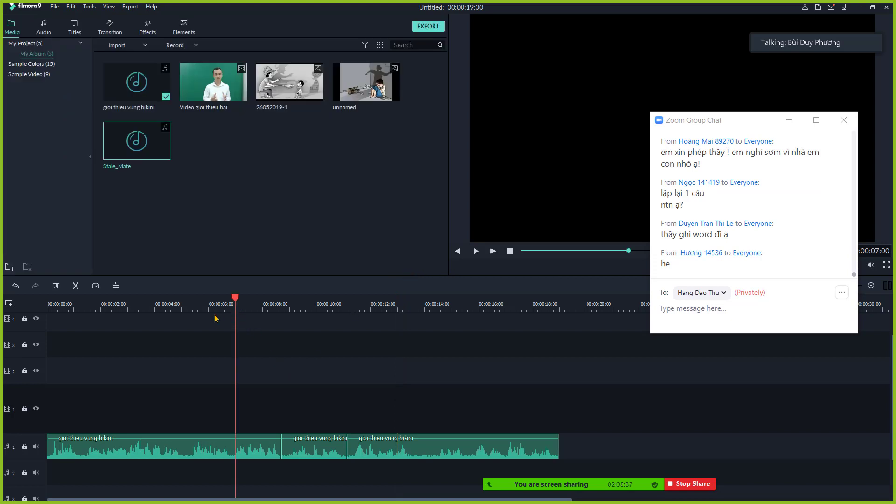
click(203, 311)
key(space)
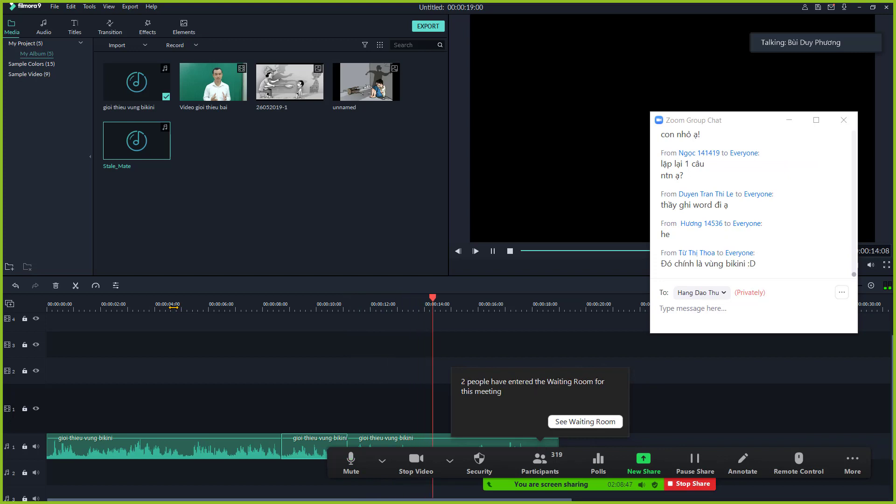
key(space)
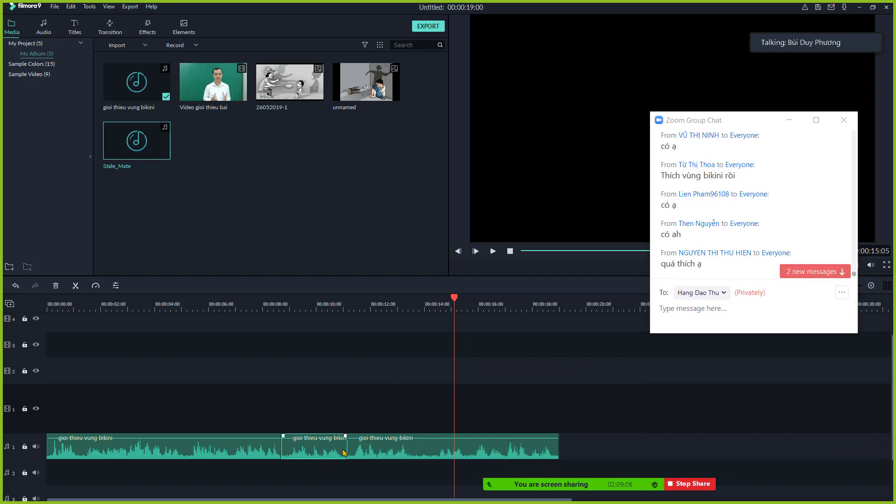
Play the last audio piece to find the word to cut and split it at 00:00:17:00.
click(300, 305)
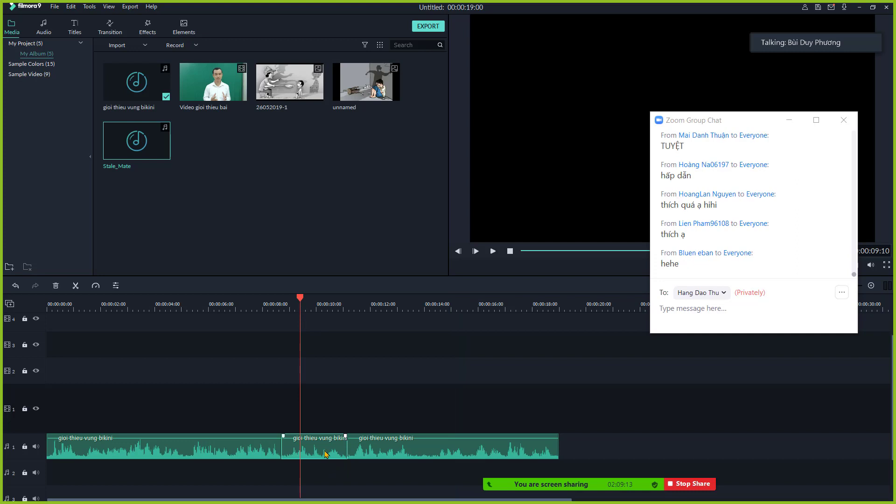
click(439, 309)
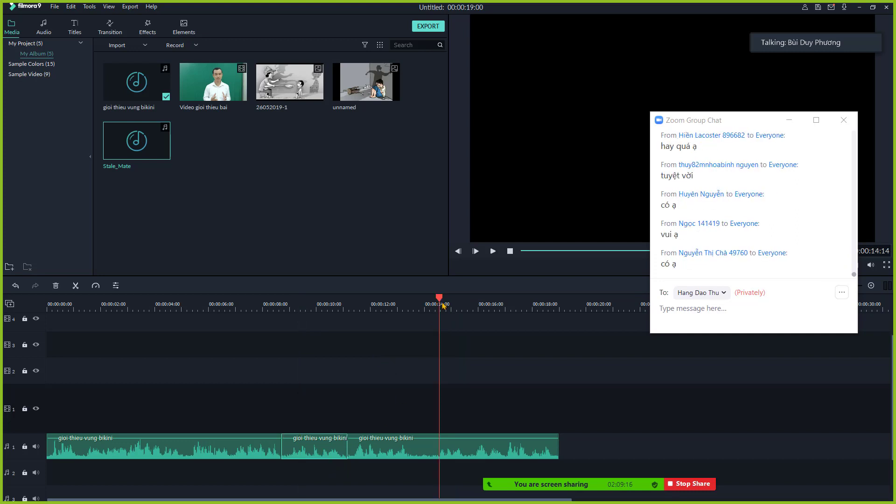
mouse_move(439, 301)
mouse_down()
mouse_move(446, 305)
mouse_move(438, 311)
mouse_up()
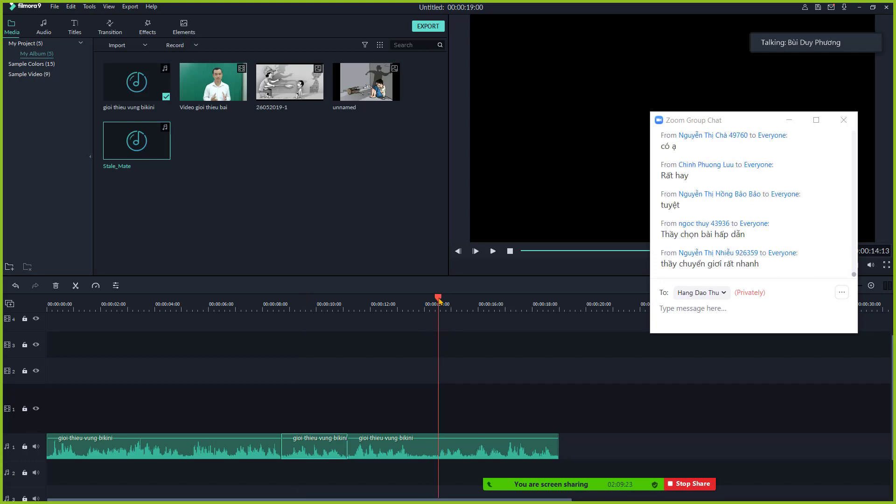
mouse_move(439, 301)
mouse_down()
mouse_move(470, 303)
mouse_move(435, 309)
mouse_up()
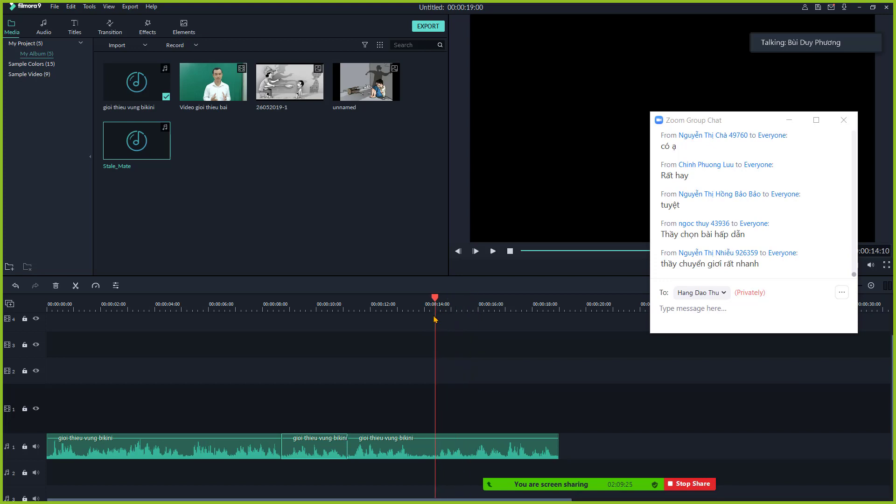
key(space)
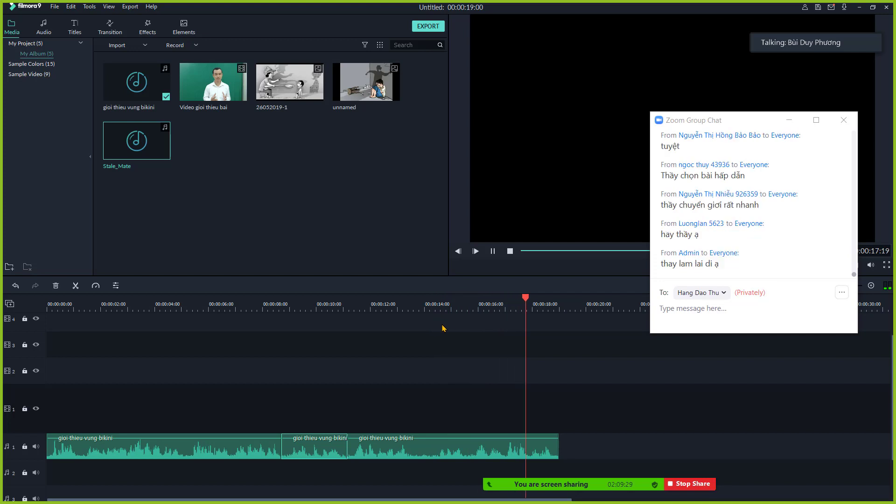
click(502, 307)
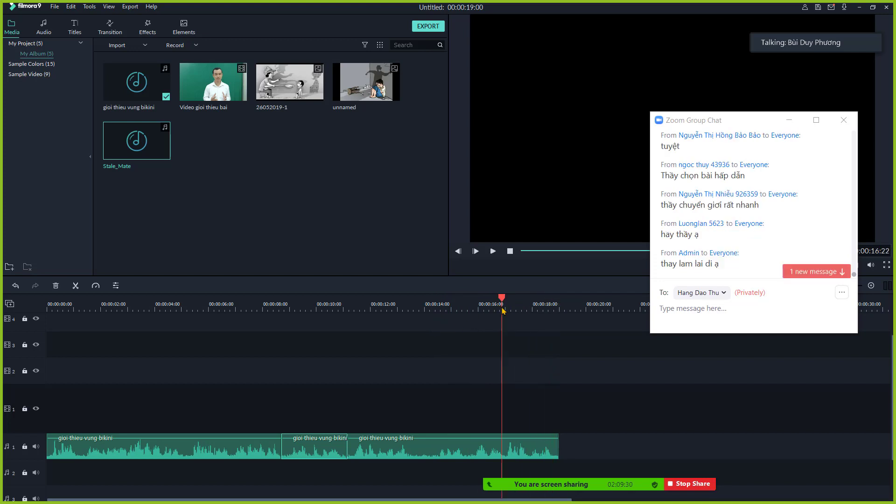
mouse_move(502, 301)
mouse_down()
mouse_move(486, 303)
mouse_move(508, 304)
mouse_move(506, 312)
mouse_up()
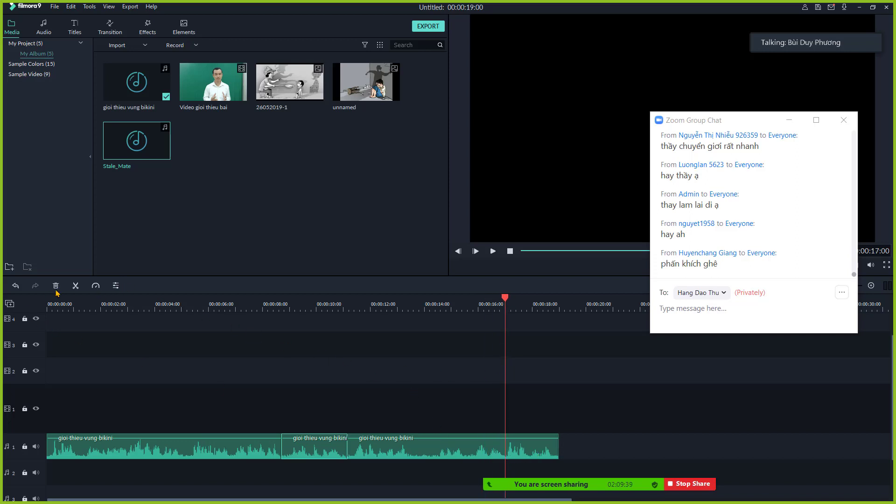
click(75, 286)
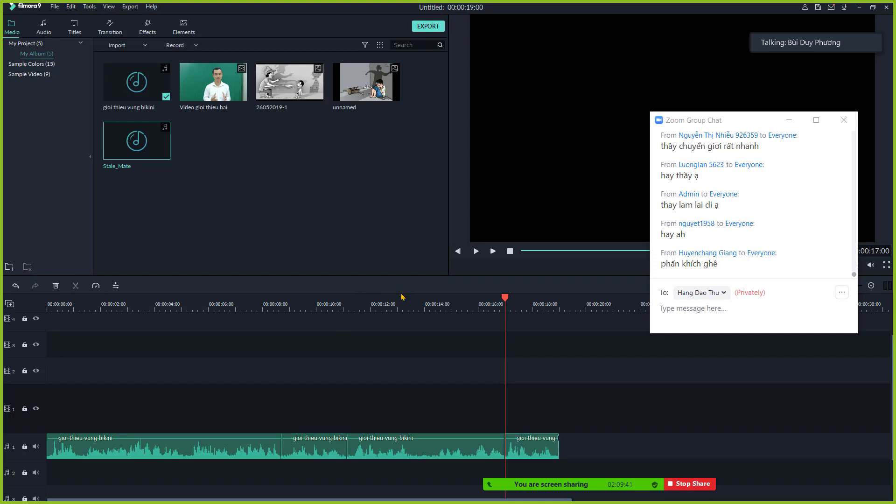
Play on from about 00:00:16:23 and split the audio again at about 00:00:17:22.
click(503, 303)
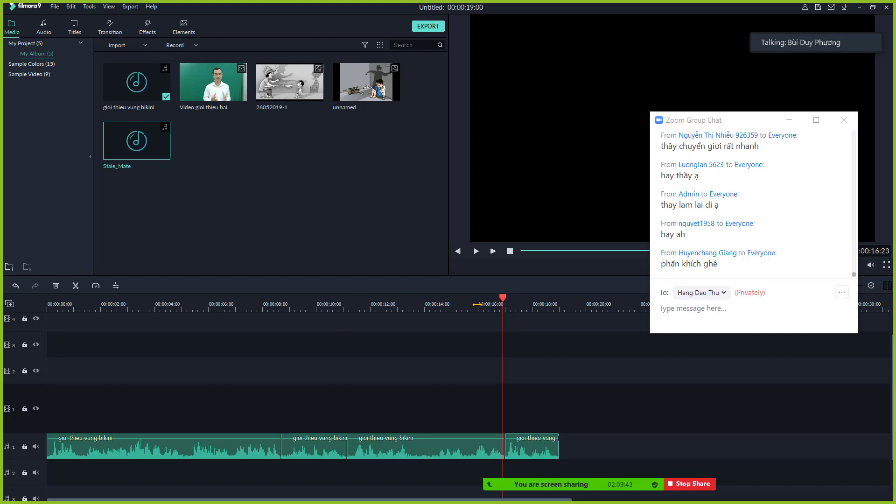
key(space)
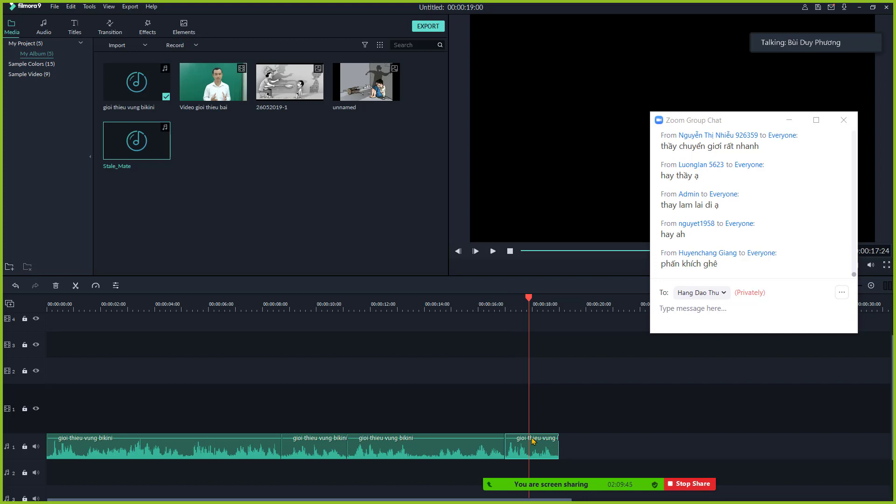
click(75, 286)
Delete the short piece between 00:00:17:00 and 00:00:17:22 and move the final piece back to close the gap.
drag(544, 448, 571, 448)
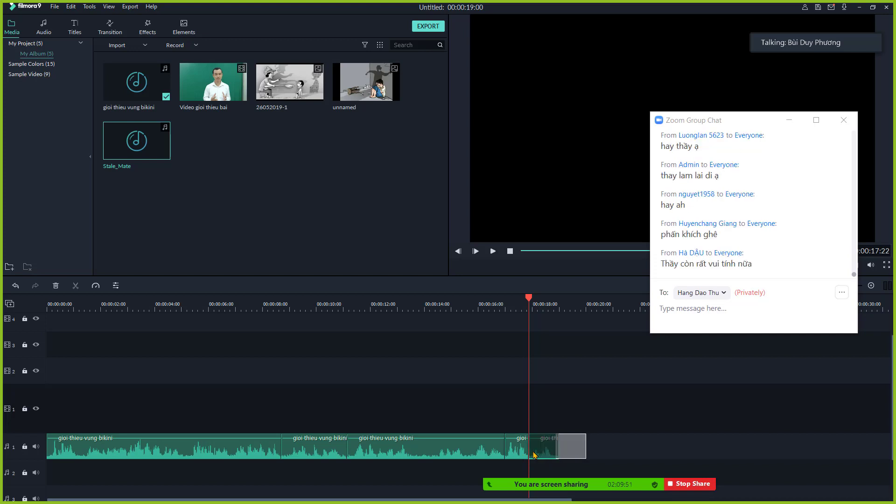
key(ctrl+z)
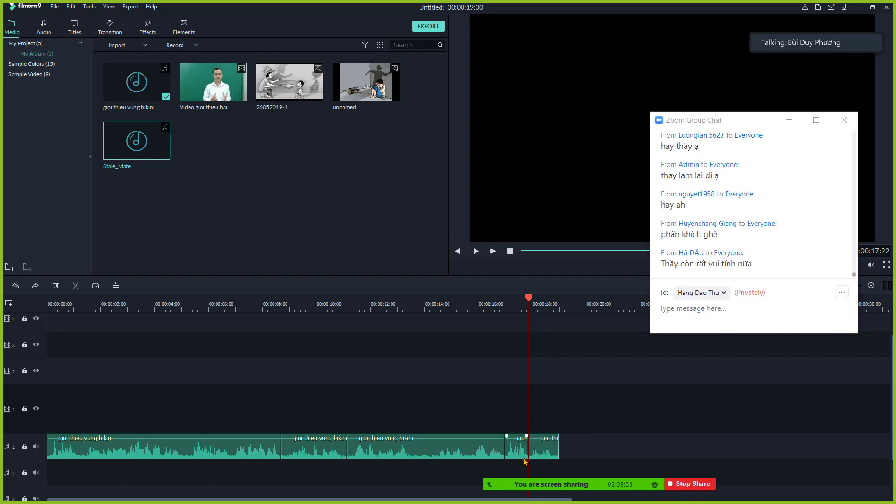
key(Delete)
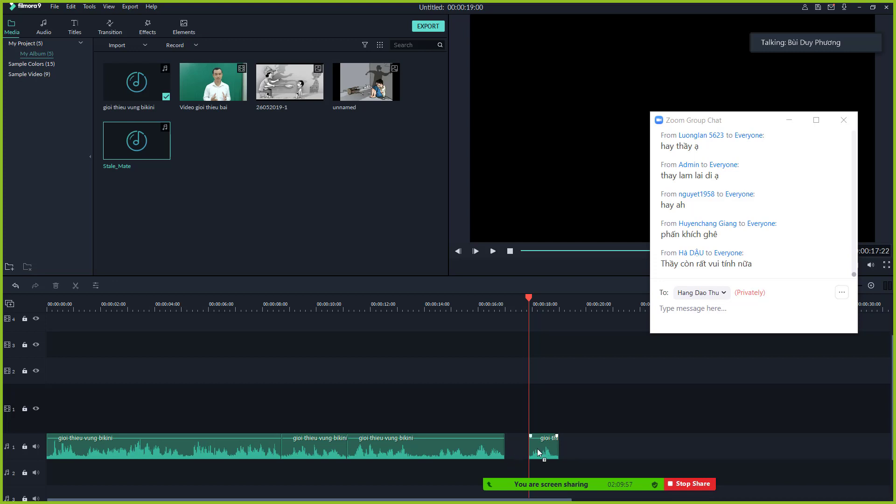
drag(538, 452, 516, 448)
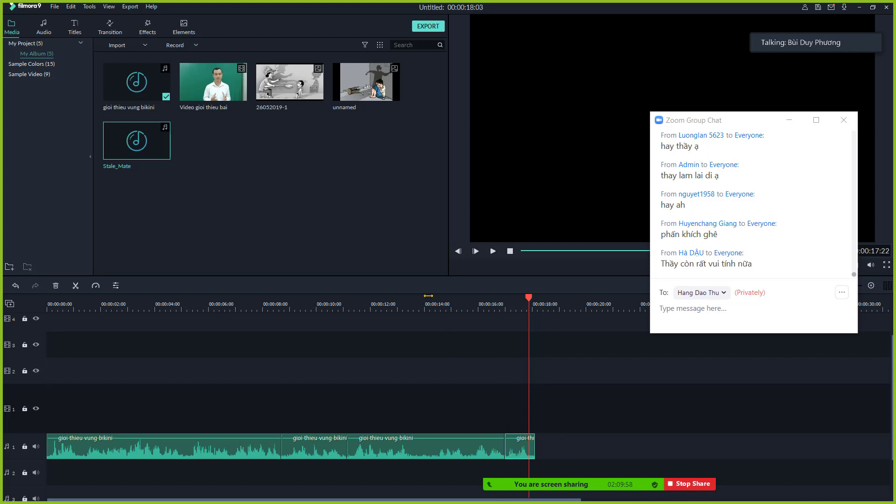
Play the narration from 00:00:14:15 to the end to check the shortened ending.
click(471, 307)
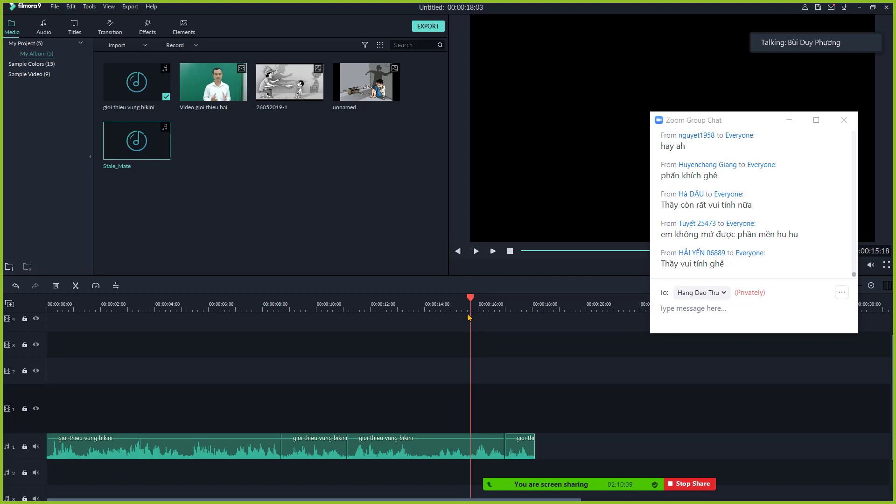
click(440, 316)
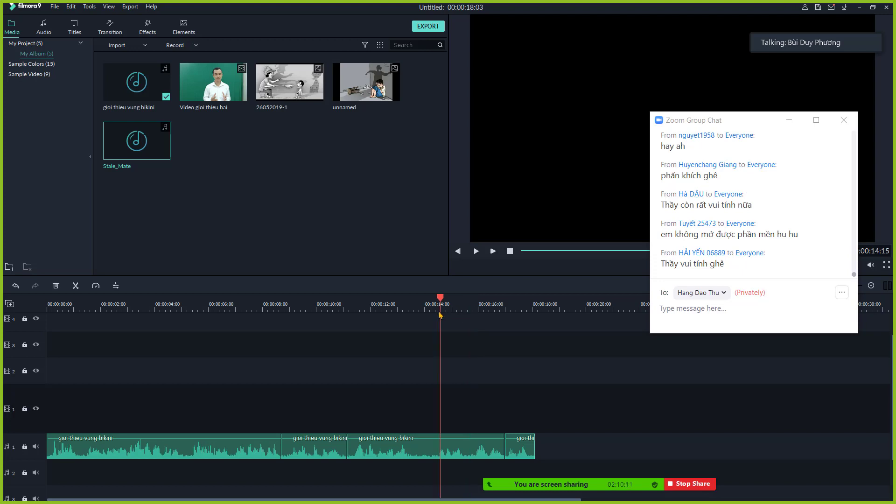
key(space)
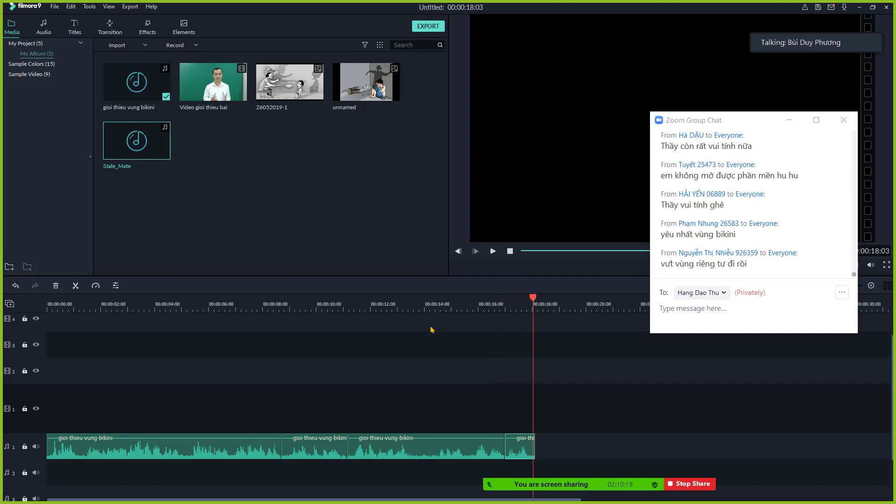
Play the third audio piece from about 00:00:11:21 to listen for the next phrase to isolate.
drag(420, 304, 478, 311)
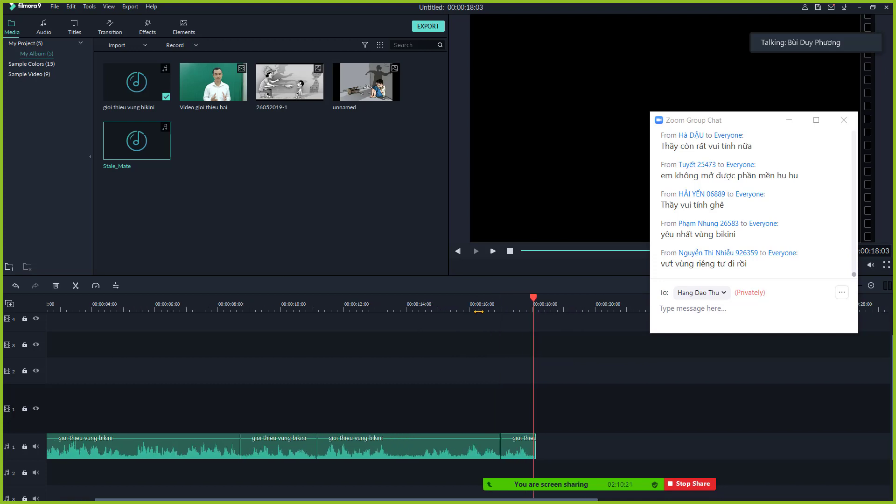
drag(535, 300, 439, 301)
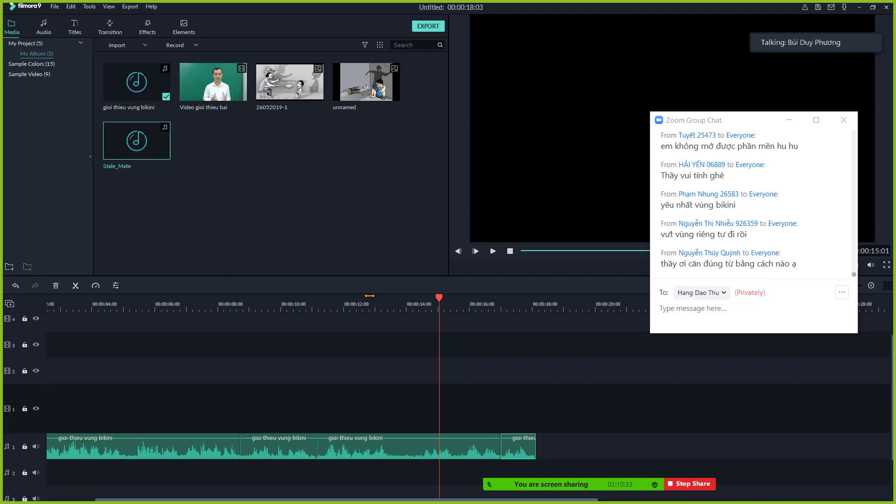
click(392, 307)
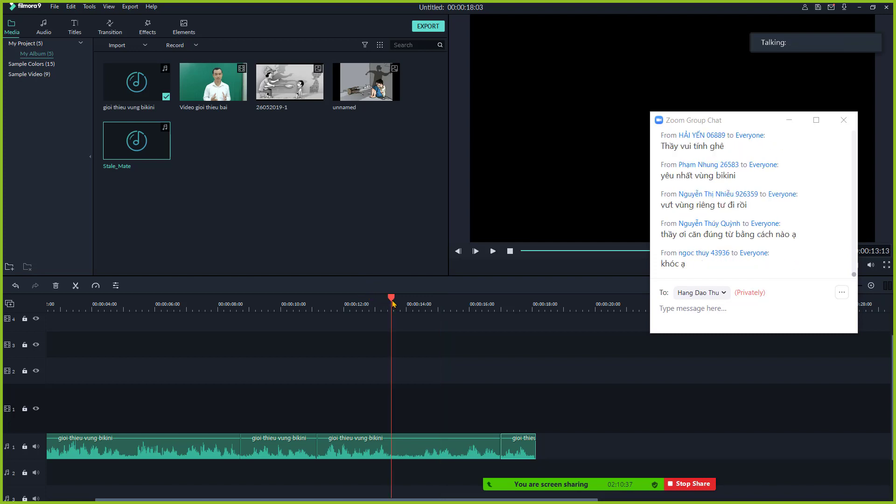
drag(392, 303, 338, 306)
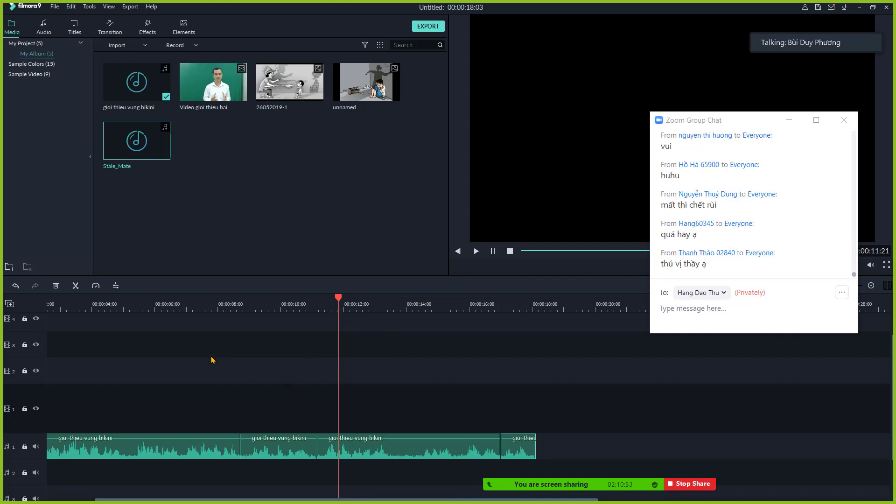
key(space)
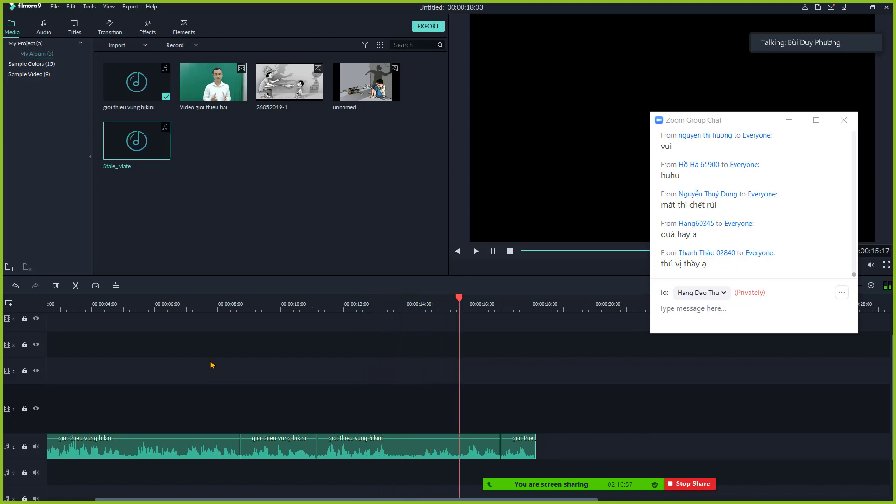
key(space)
Locate the phrase's start by replaying short stretches around 00:00:14:10 and split the third audio piece at 00:00:14:12.
click(425, 305)
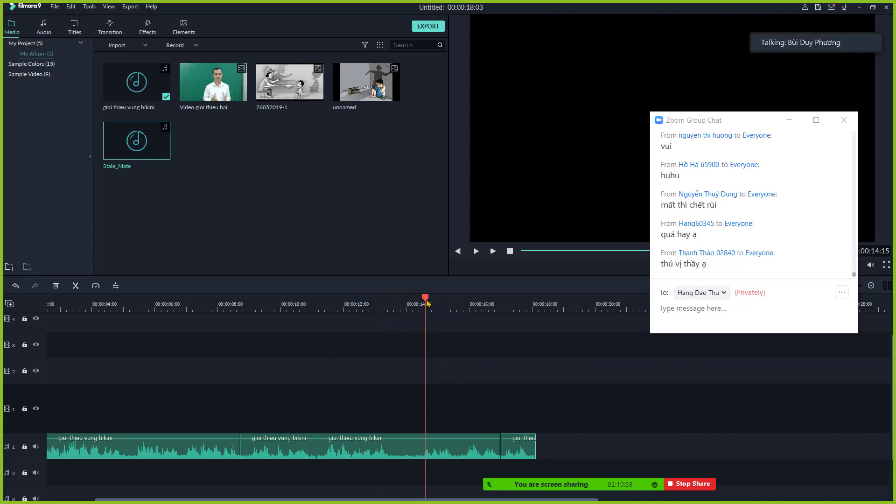
drag(426, 302, 410, 321)
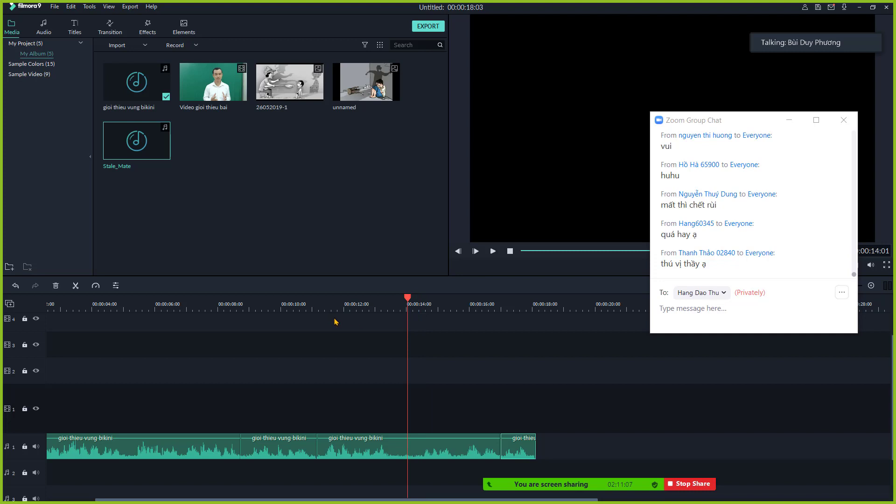
key(space)
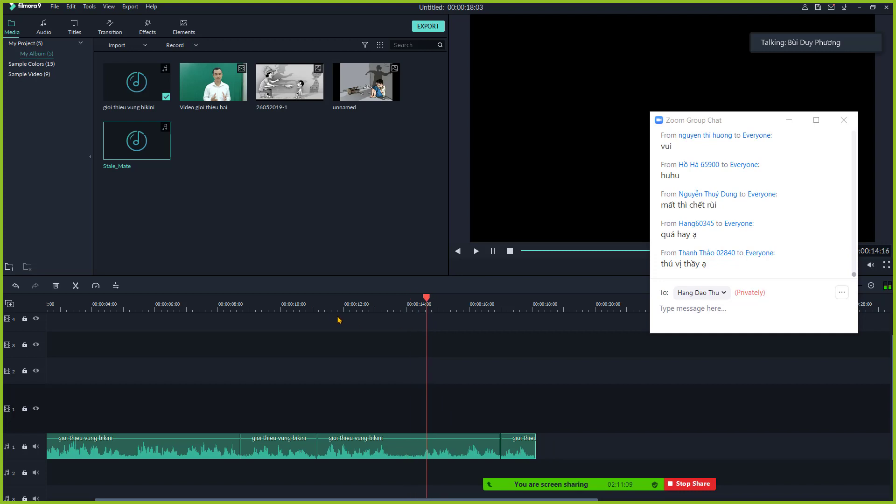
click(419, 310)
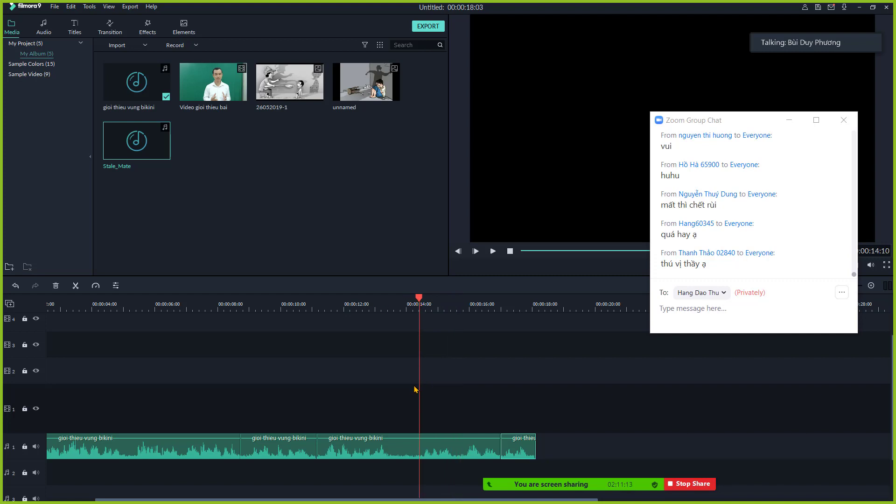
scroll(488, 301, up, 3)
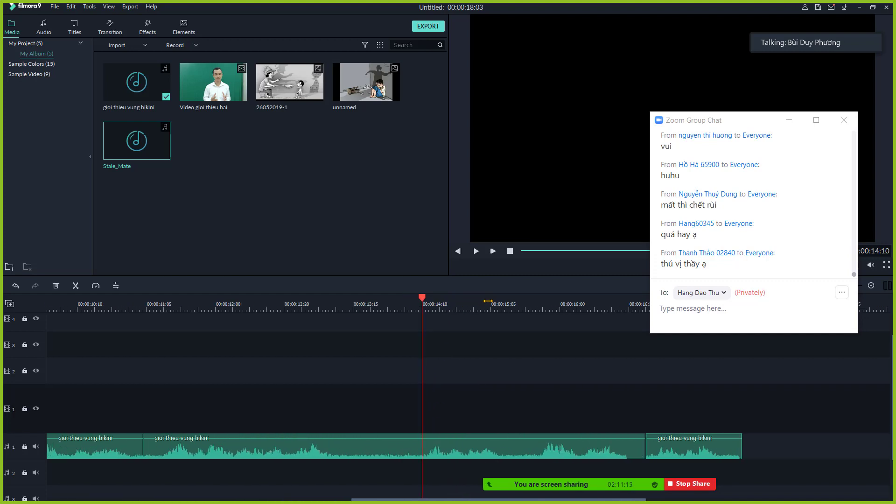
key(space)
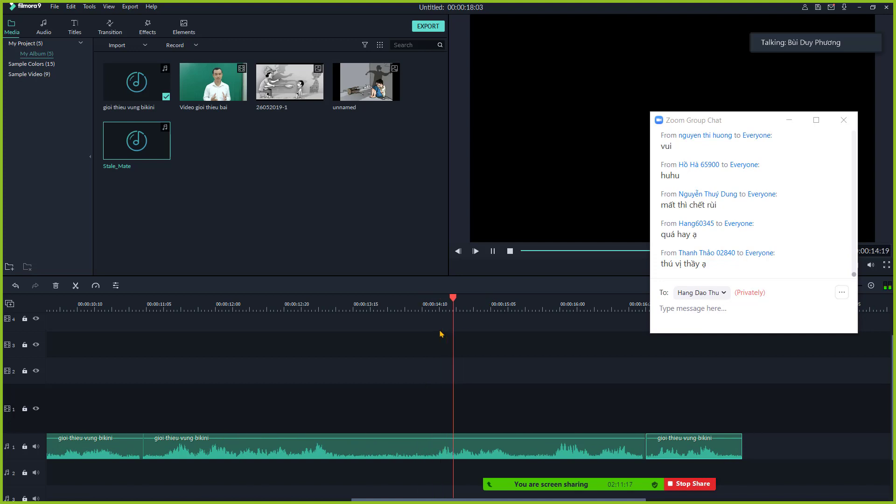
click(417, 303)
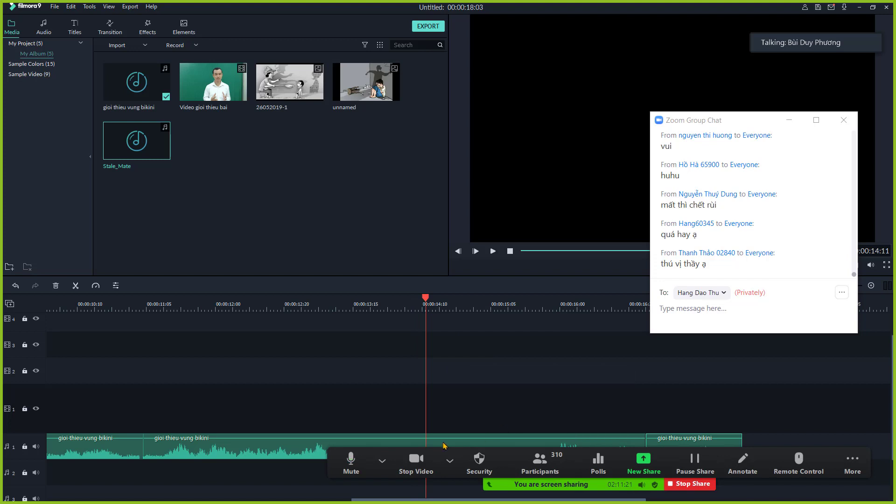
click(382, 461)
key(Escape)
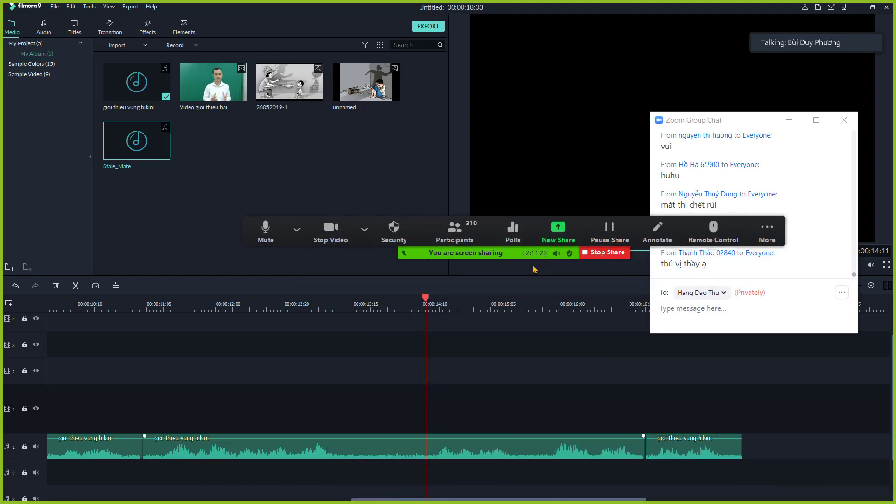
drag(426, 301, 430, 303)
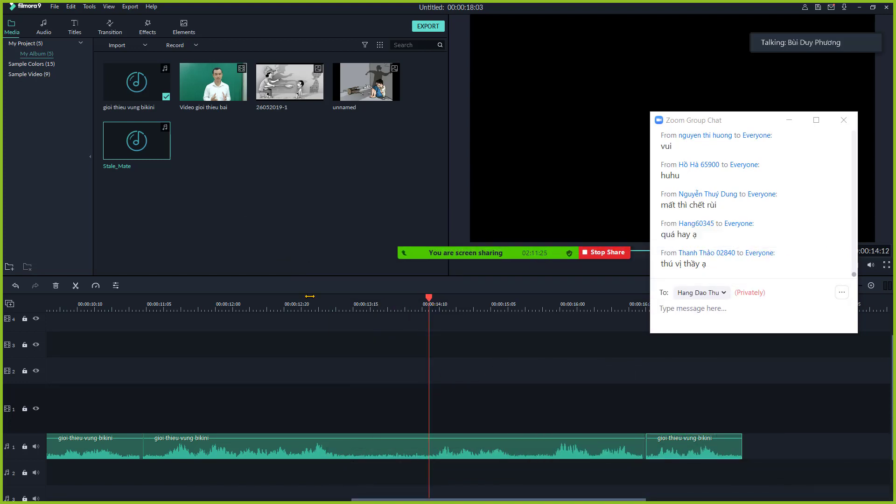
click(74, 287)
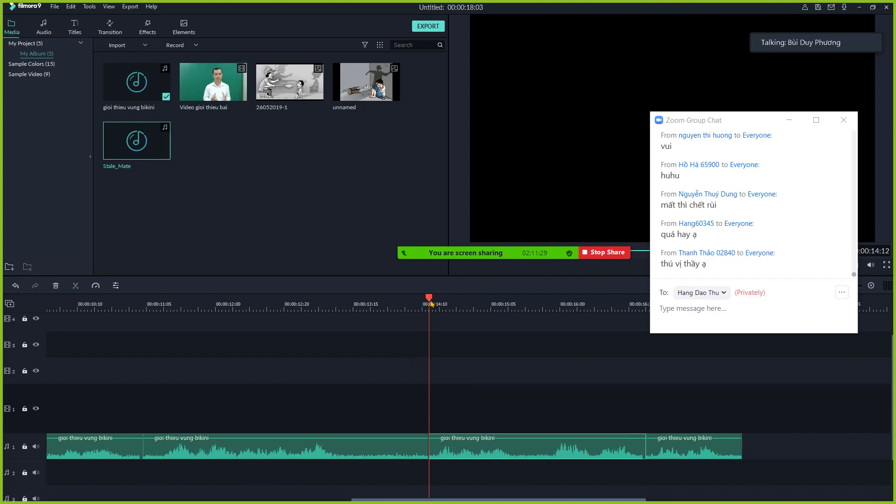
Split the audio at 00:00:15:16 as well and select the isolated piece between the two new cuts.
drag(431, 303, 530, 315)
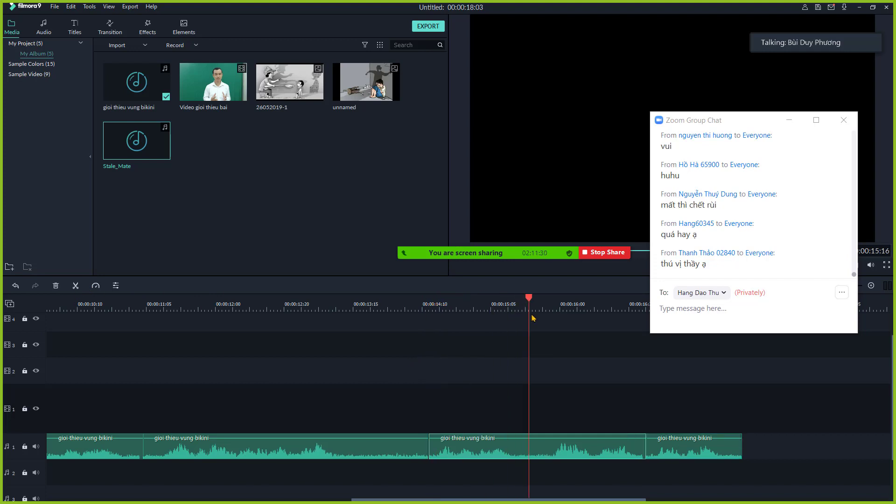
click(76, 287)
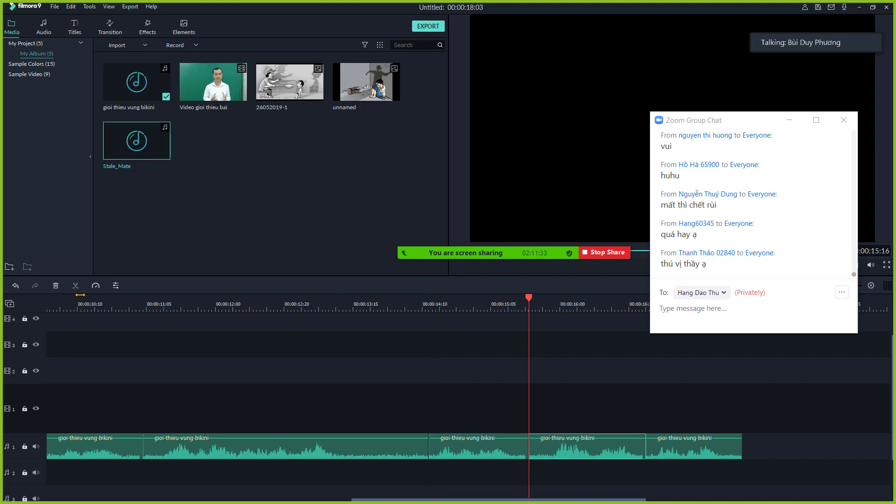
click(499, 466)
click(500, 458)
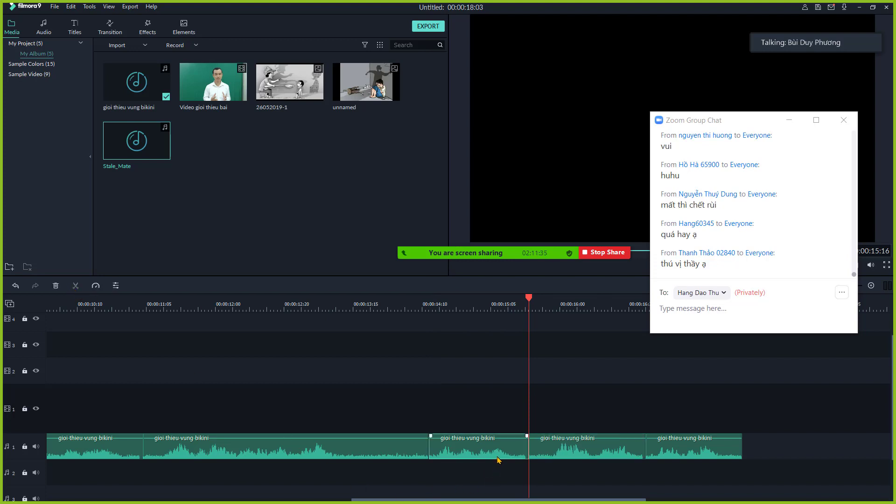
Delete the isolated audio piece and move the two following pieces forward to close the gap.
key(Delete)
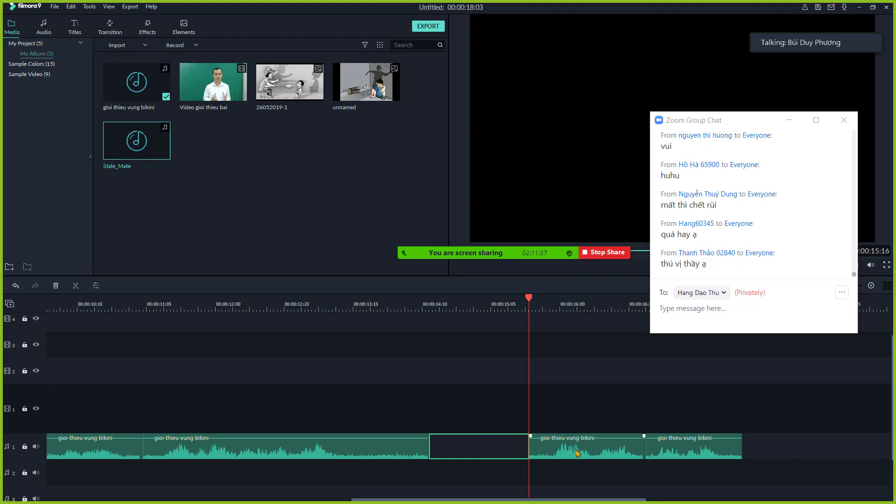
mouse_move(579, 450)
mouse_down()
mouse_move(446, 444)
mouse_move(670, 488)
mouse_move(567, 451)
mouse_move(575, 455)
mouse_up()
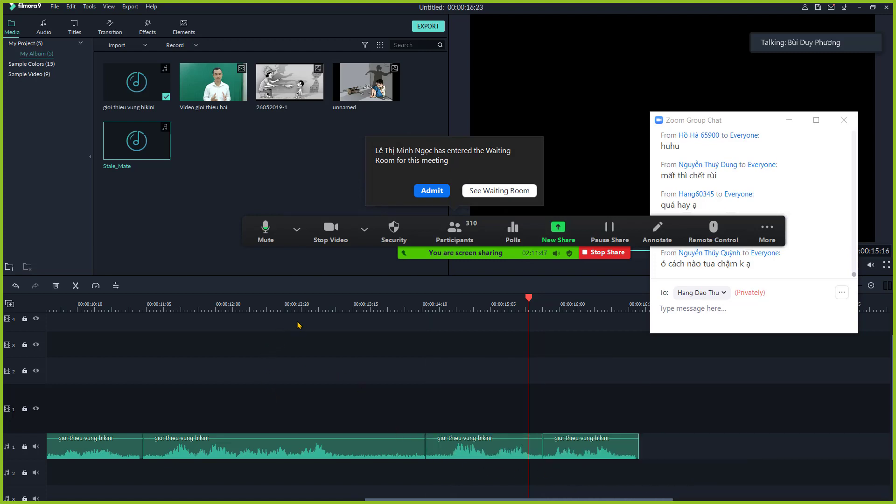
Undo the recent moves, deletions and splits until the final part of the narration is one continuous piece again.
key(ctrl+z)
key(ctrl+z)
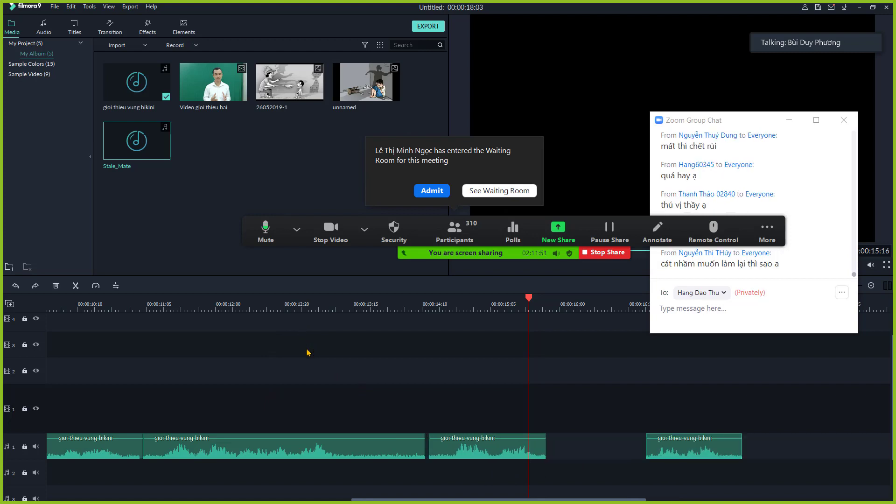
key(ctrl+z)
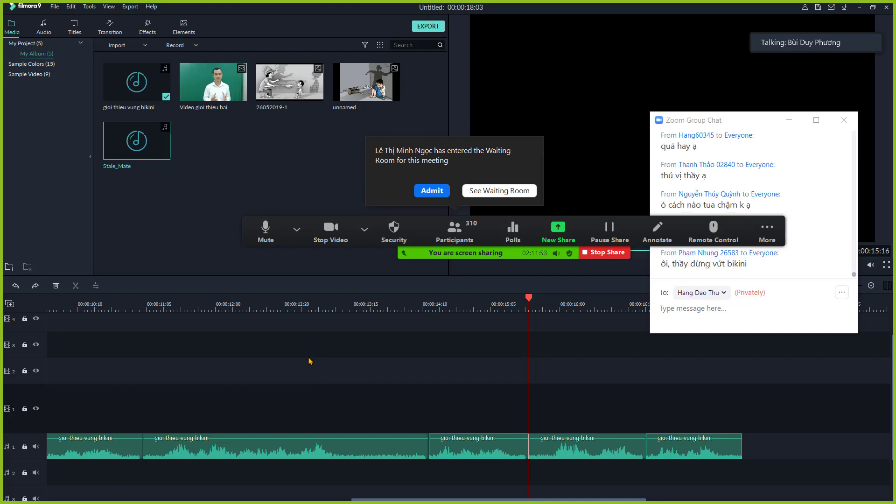
key(ctrl+z)
key(ctrl+z)
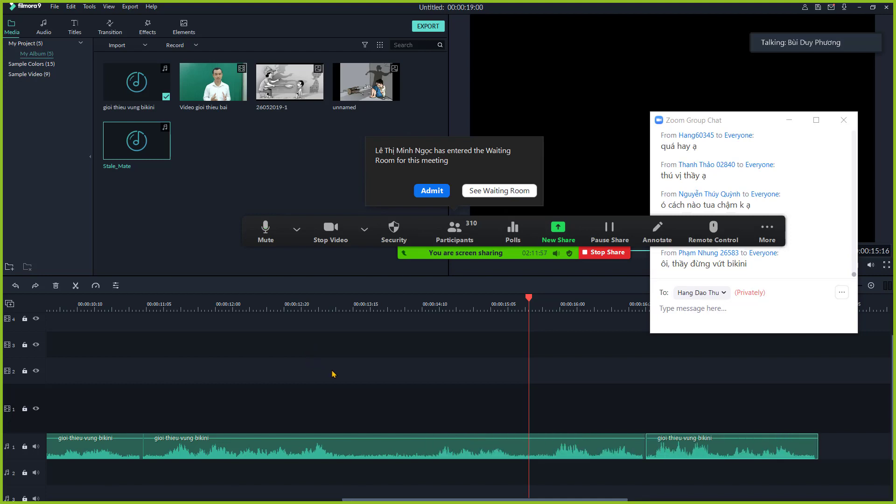
key(ctrl+z)
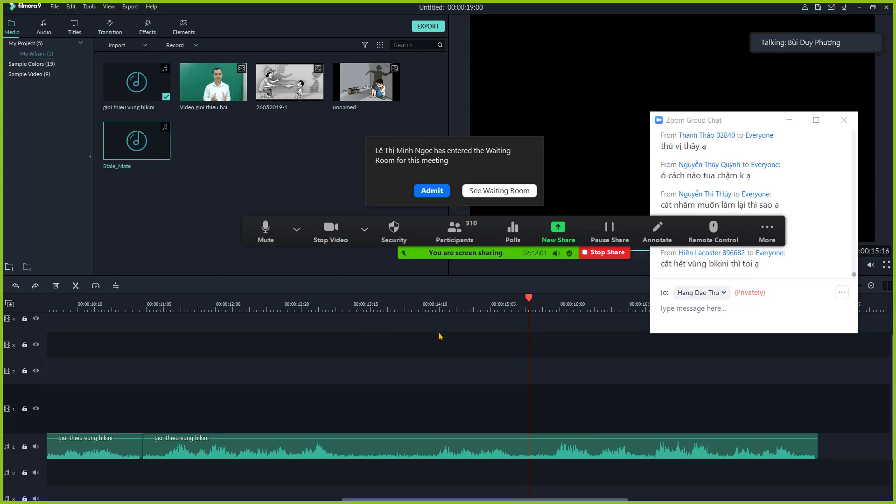
Play the narration from several points around 00:00:14:10 to locate the start of the phrase.
click(578, 452)
click(452, 370)
click(402, 300)
key(space)
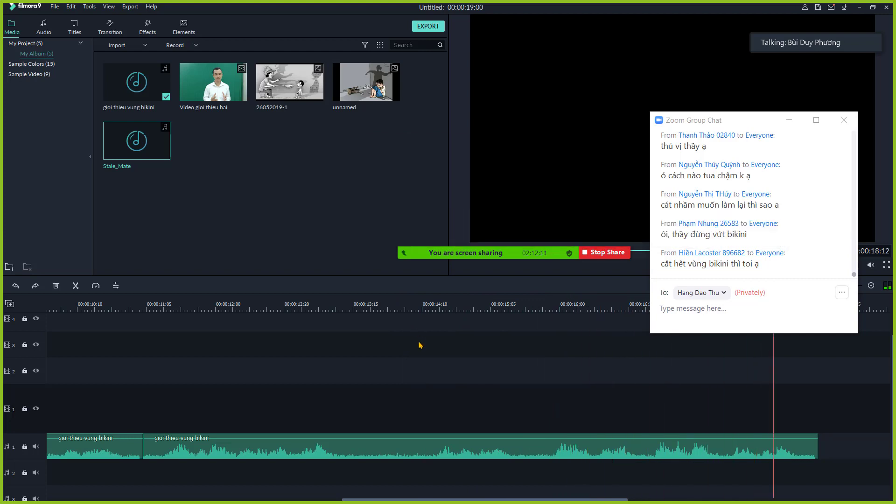
click(410, 307)
click(426, 307)
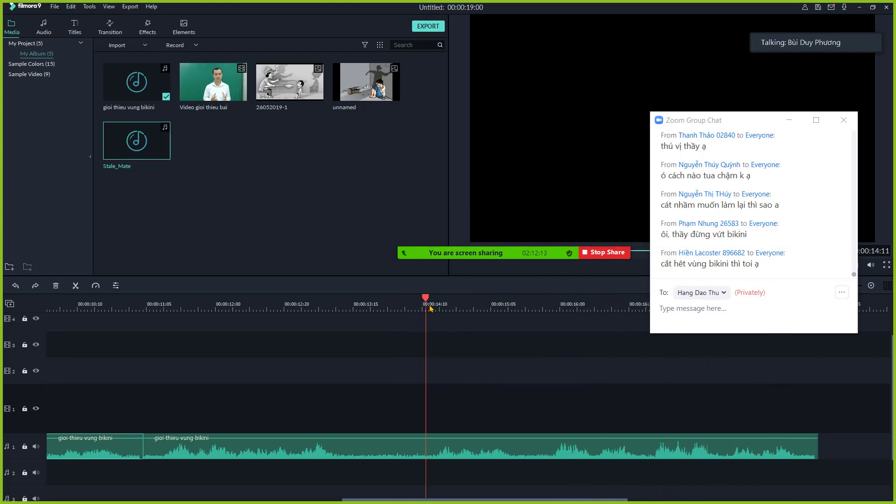
click(429, 308)
key(space)
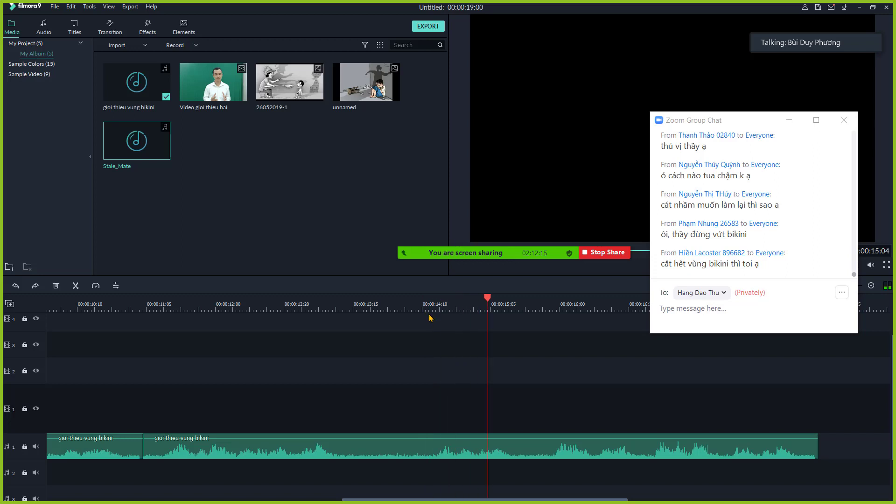
Split the long final audio piece at 00:00:14:10.
click(422, 306)
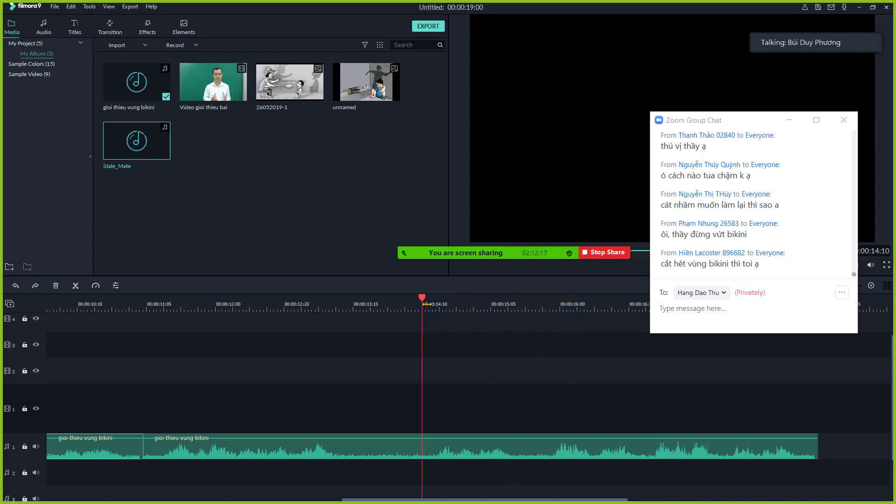
click(429, 453)
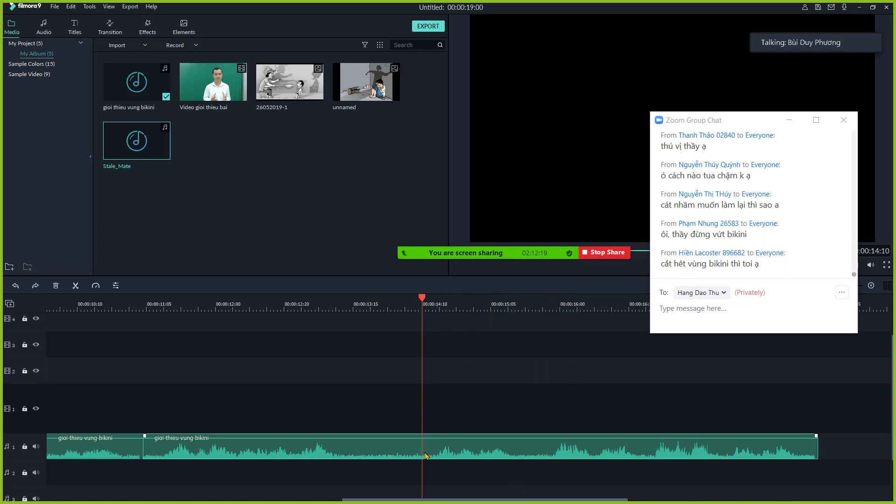
click(75, 286)
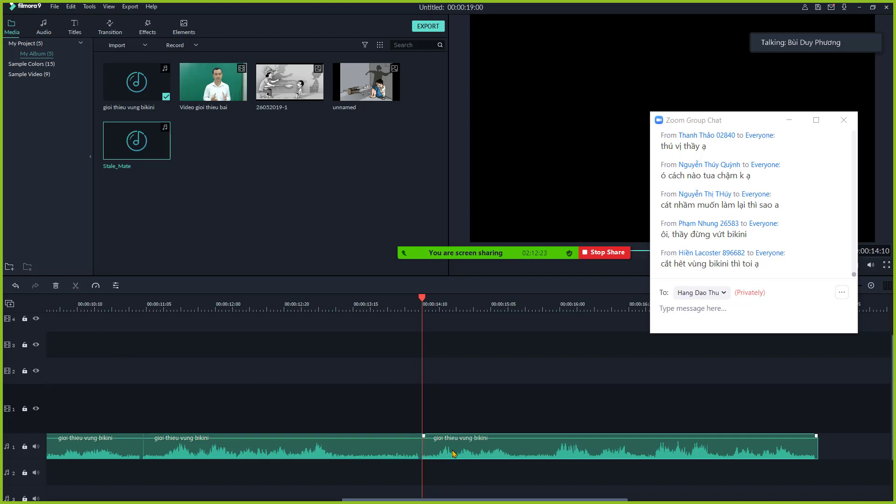
Move the last audio piece away from the preceding one to open a gap after the cut.
drag(455, 454, 488, 456)
drag(371, 458, 359, 454)
click(495, 455)
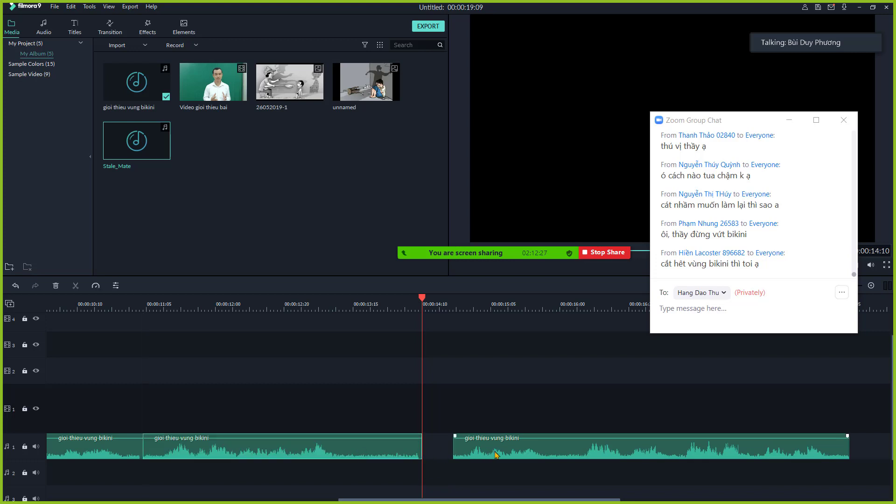
drag(422, 298, 414, 297)
drag(481, 455, 477, 464)
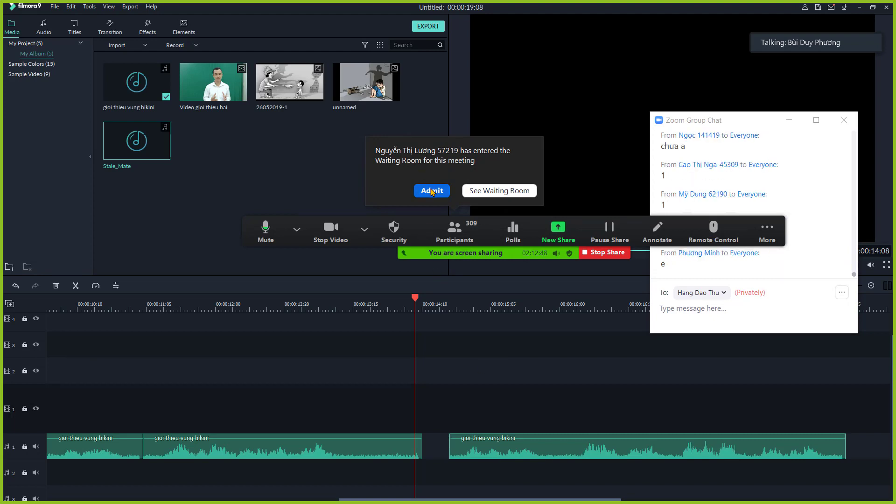
Admit the waiting participant to the meeting and move the last audio piece back against the preceding piece.
click(431, 191)
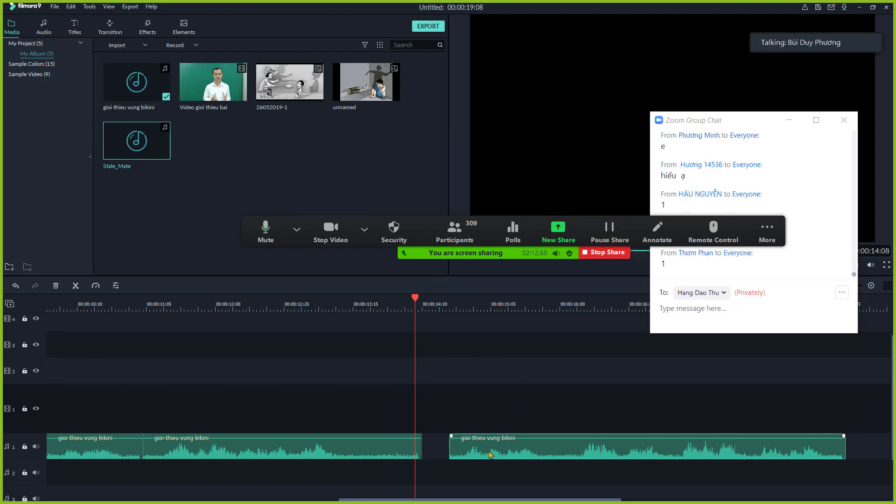
mouse_move(491, 453)
mouse_down()
mouse_move(456, 450)
mouse_move(490, 458)
mouse_up()
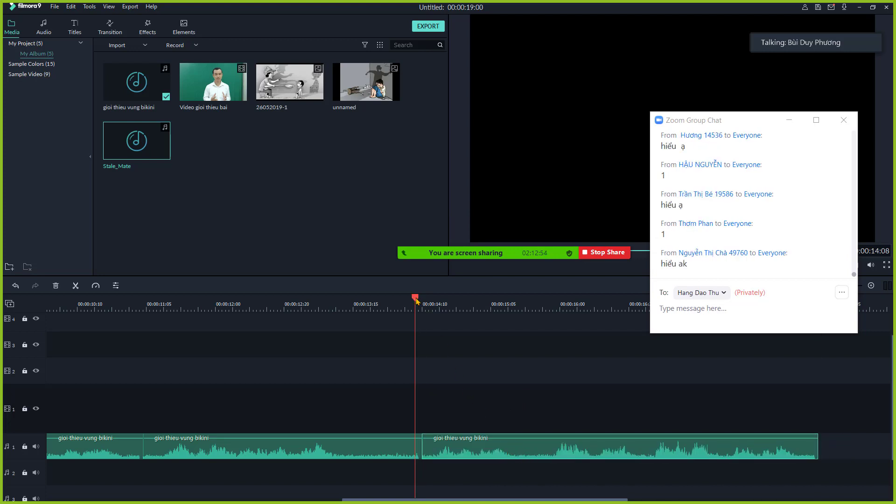
Place the playhead at 00:00:15:06 and select the last audio piece.
click(543, 459)
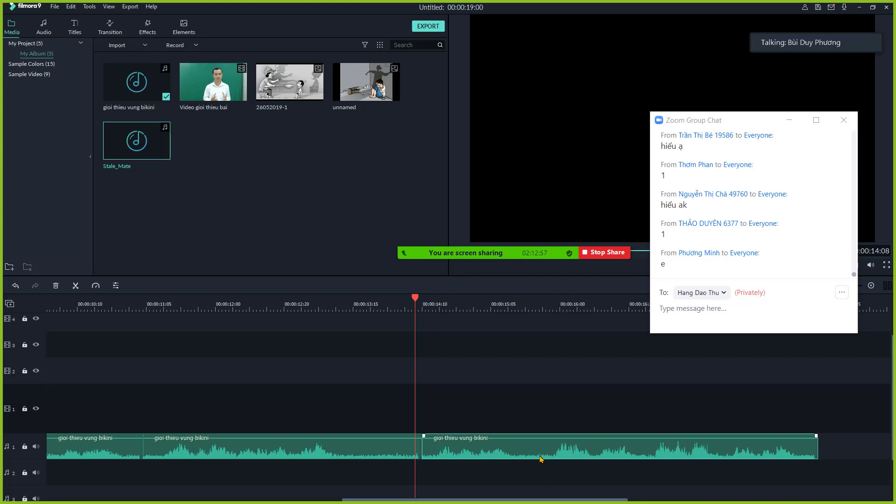
click(522, 469)
drag(415, 297, 495, 297)
drag(549, 455, 549, 451)
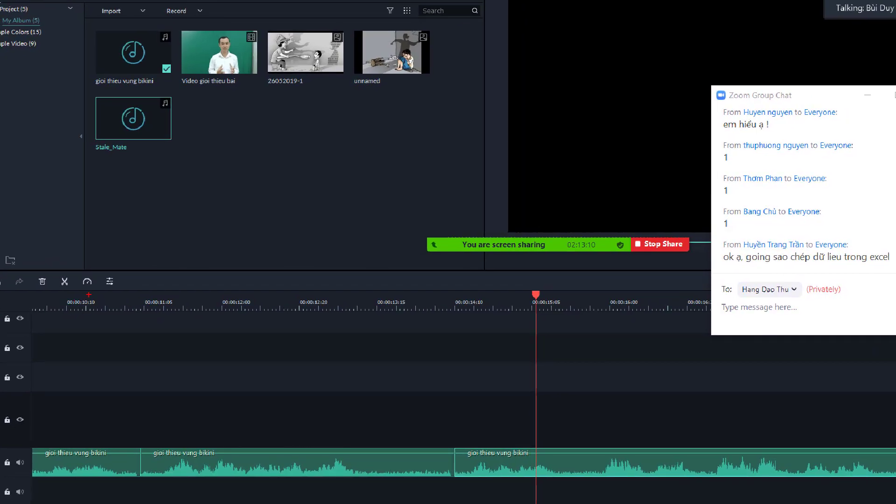
Circle the speed control in red on the magnified screen and handwrite "Speed" beside it with a connecting line.
mouse_move(93, 264)
mouse_down()
mouse_move(75, 284)
mouse_move(83, 306)
mouse_up()
drag(103, 263, 171, 235)
mouse_move(197, 209)
mouse_down()
mouse_move(223, 241)
mouse_move(195, 221)
mouse_move(235, 265)
mouse_up()
mouse_move(244, 218)
mouse_down()
mouse_move(237, 238)
mouse_move(222, 239)
mouse_move(271, 225)
mouse_move(264, 220)
mouse_move(283, 245)
mouse_move(289, 222)
mouse_move(294, 251)
mouse_move(304, 242)
mouse_move(312, 250)
mouse_move(332, 197)
mouse_move(343, 259)
mouse_up()
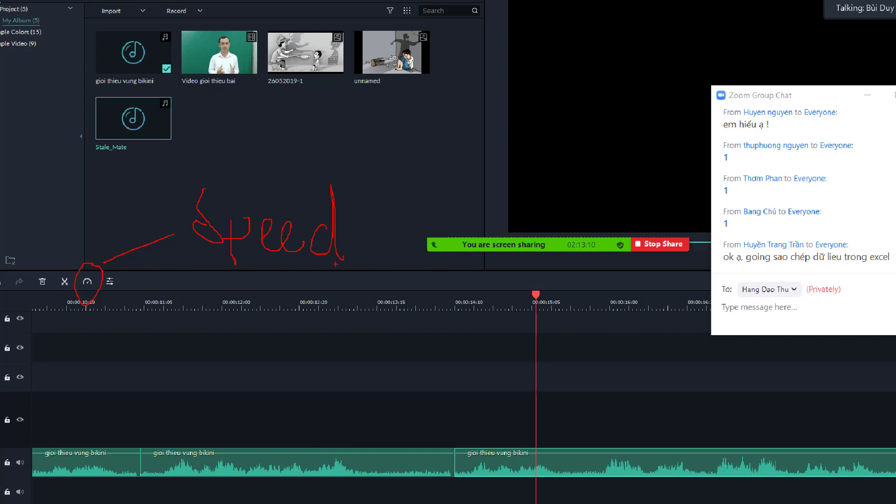
Switch to the Word notes and add the heading line "CÁCH TUA NHANH CHẬM" below the pitch note.
key(alt+Tab)
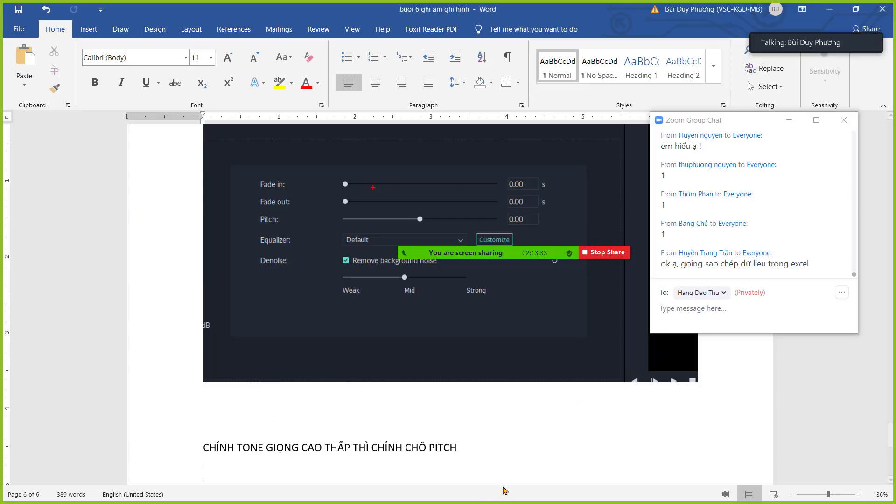
text(cÁC)
key(BackSpace)
key(BackSpace)
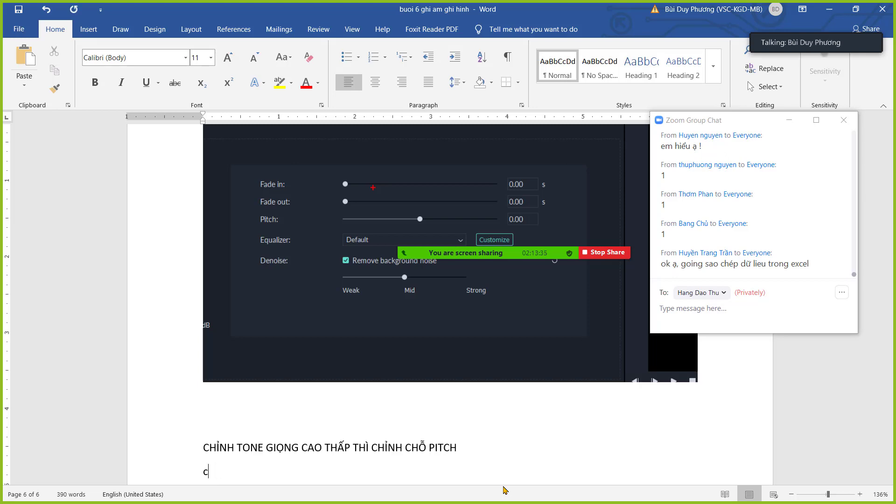
key(BackSpace)
text(các)
key(BackSpace)
key(BackSpace)
key(BackSpace)
text(CÁCH TUA NH)
key(BackSpace)
key(BackSpace)
text(NHANH CHẬM)
key(Return)
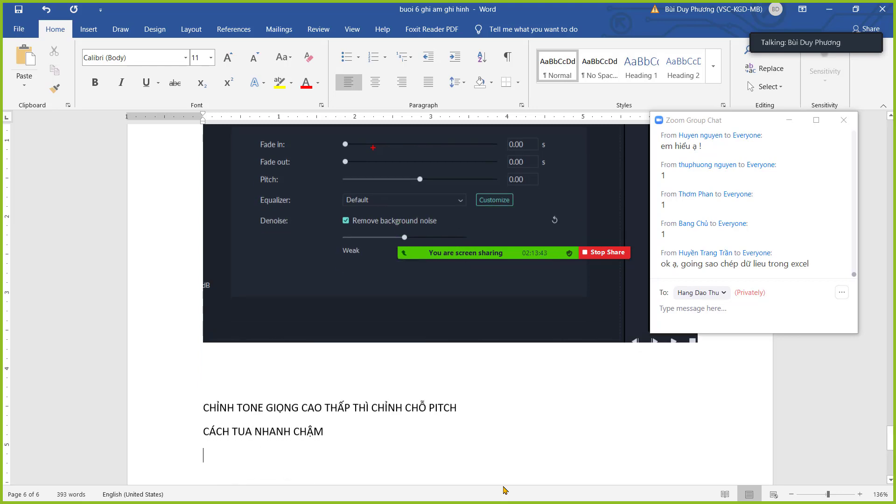
Add the first instruction line "B1. Cắt đoạn mình muốn tua nhanh rời ra" under the heading.
text(c)
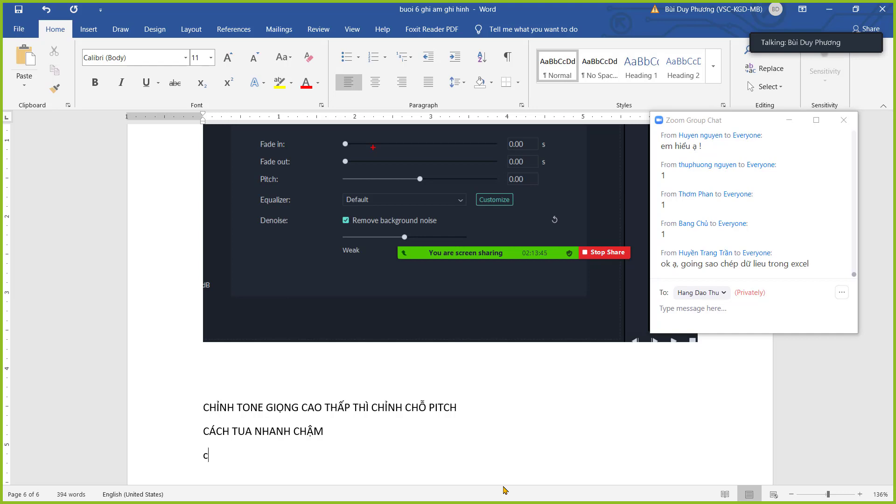
text(ătB1. C)
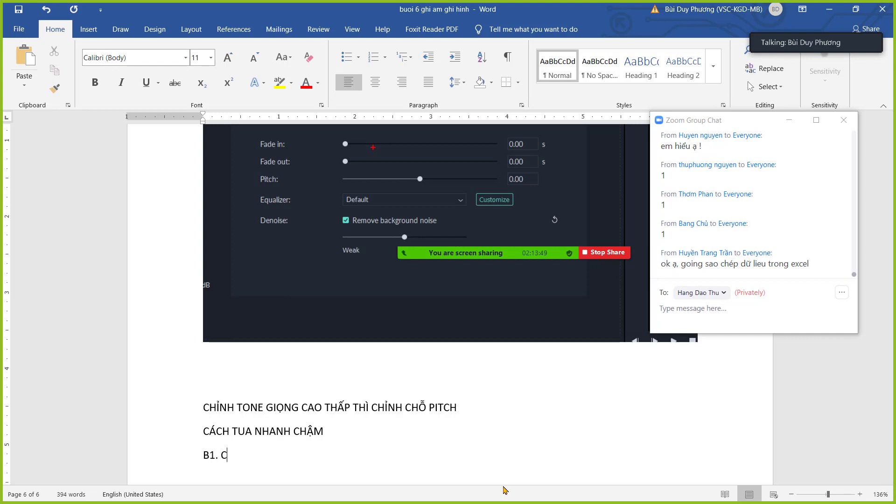
text(ăt đoạn mình)
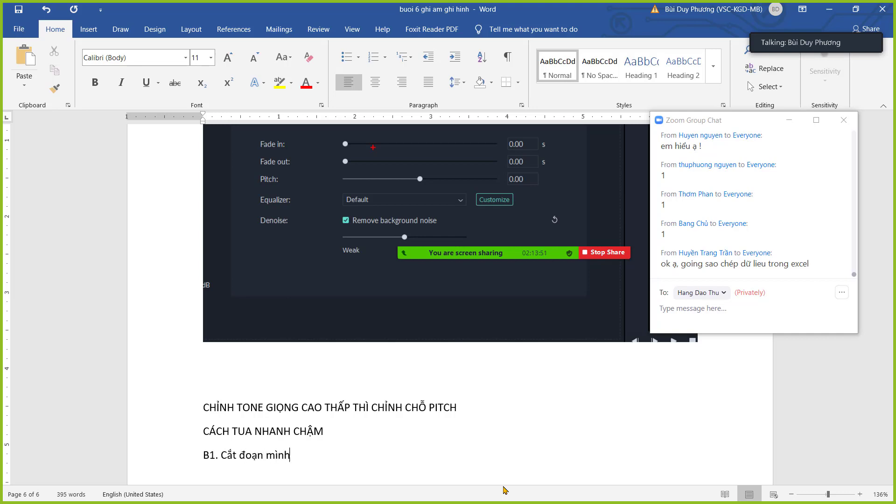
text( muốn tua nhan)
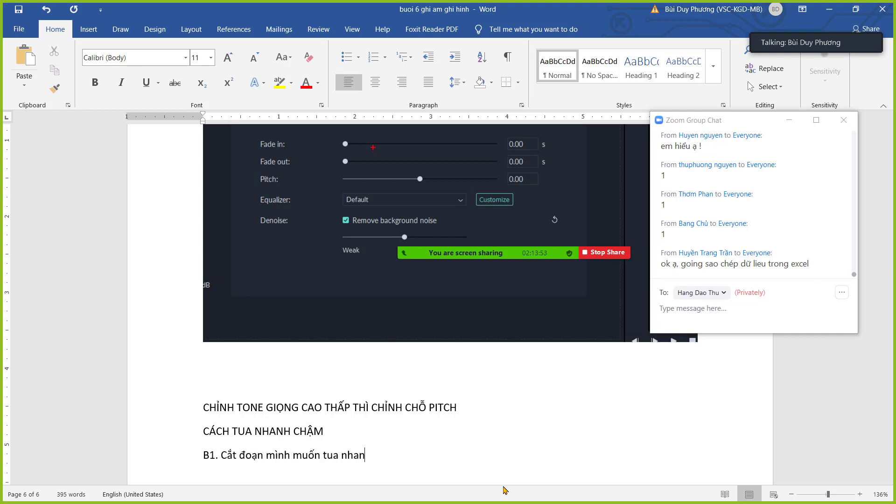
text(h rơi ra)
key(Return)
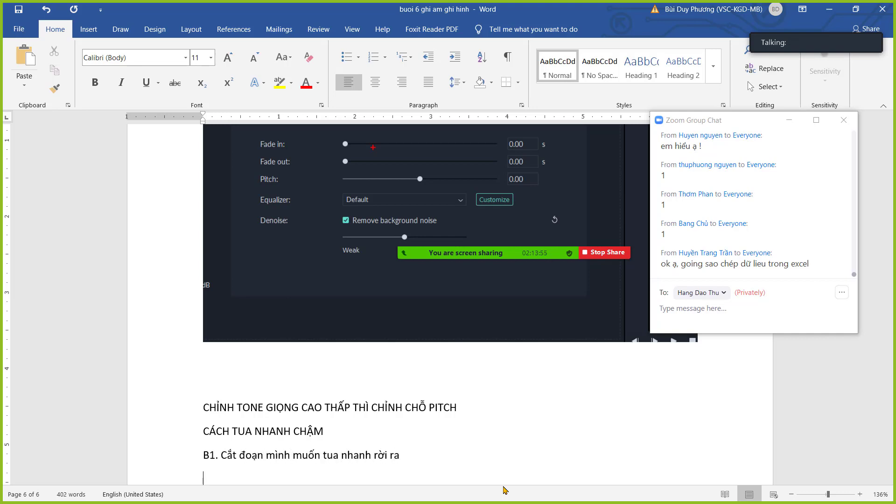
Add the second instruction line "B2. Chọn vào nó và chọn vào speed".
text(B2. Chọn vào nó và)
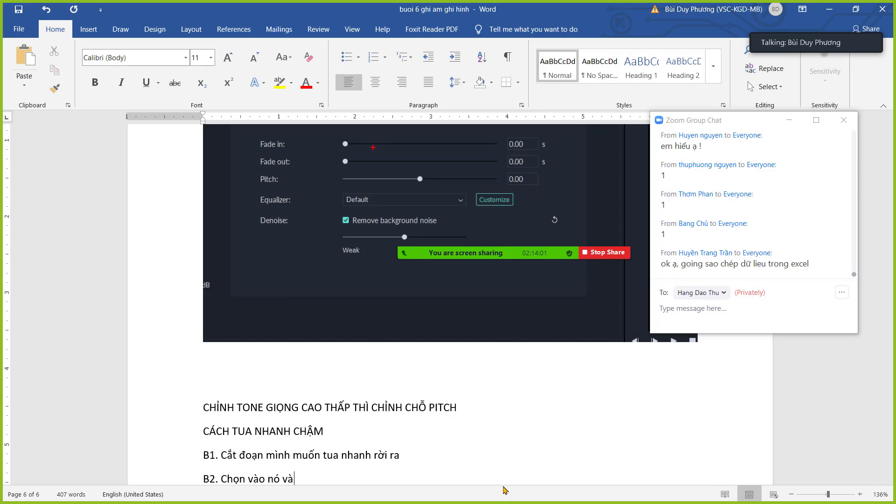
text(o chọn vào speed)
key(Return)
Switch to Filmora9, open the speed options for a screenshot, and paste that screenshot below the B2 line in Word.
key(alt+Tab)
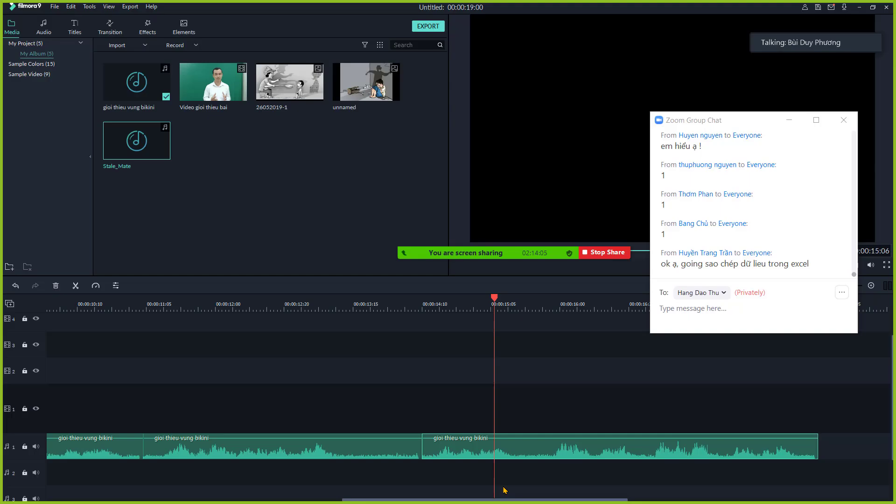
click(95, 286)
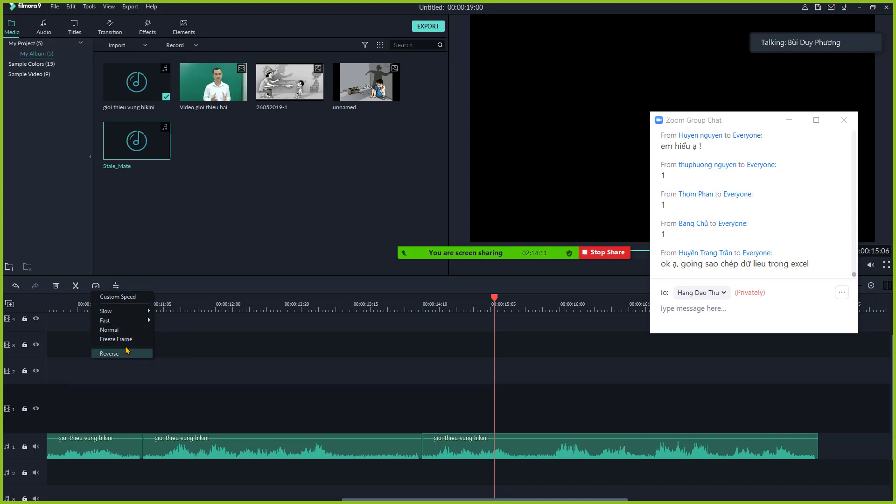
mouse_move(135, 314)
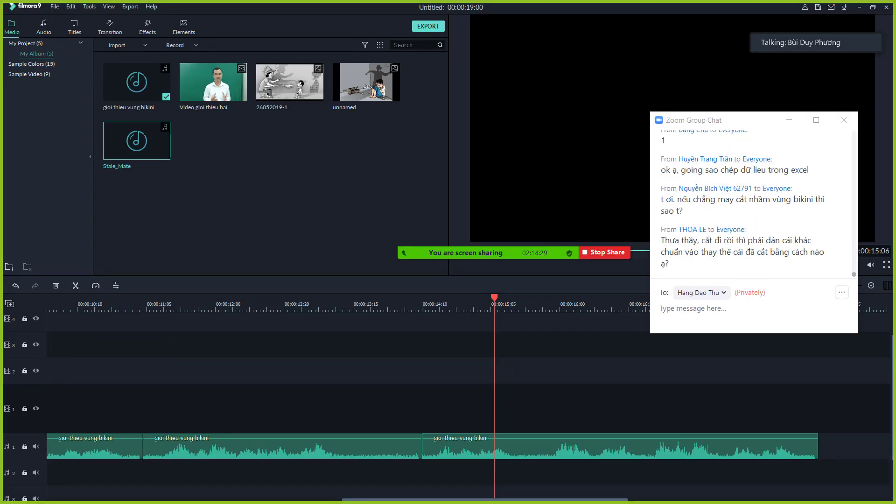
key(alt+Tab)
key(alt+Tab)
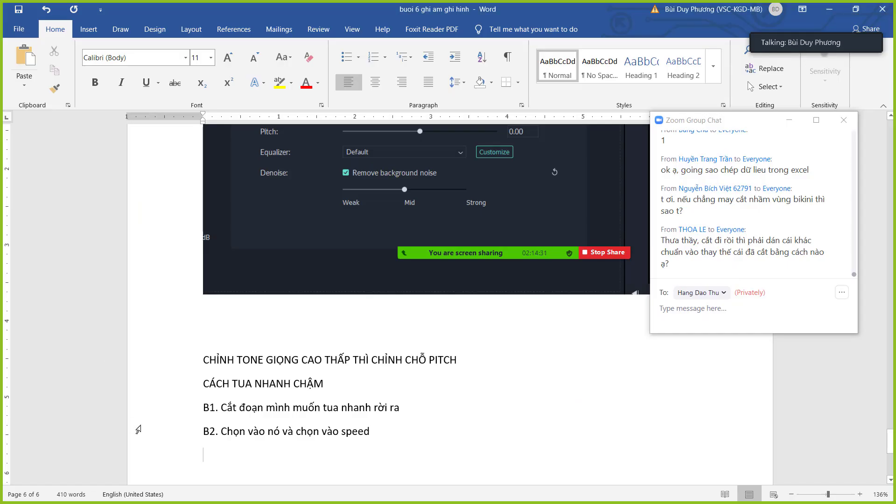
key(ctrl+v)
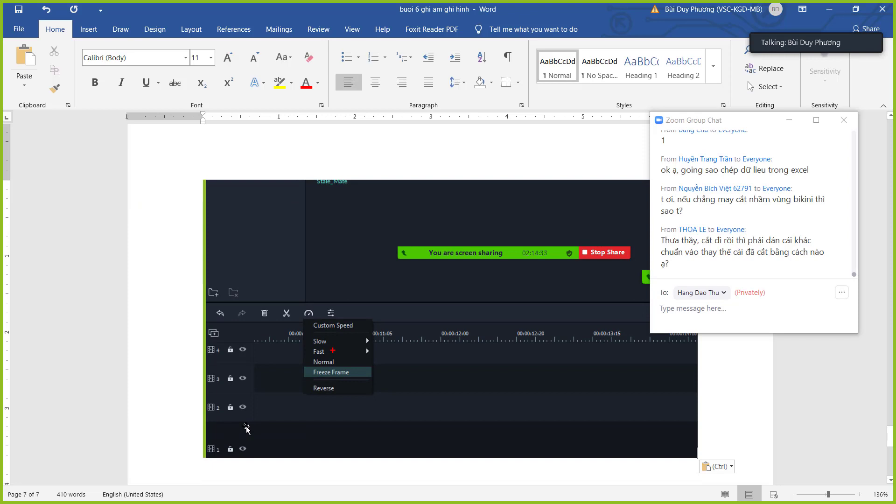
Add the lines "Slow làm chậm" and "Fast : nhanh" below the pasted speed-options screenshot.
key(Return)
text(S)
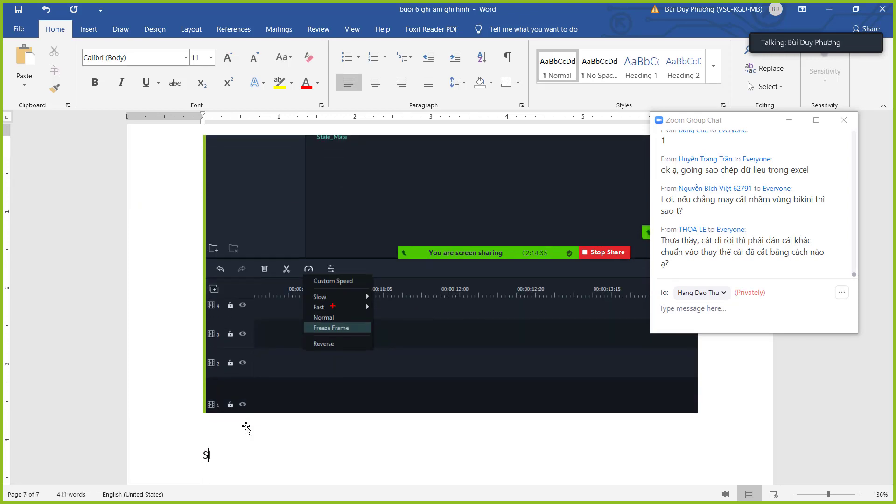
text(low làm chậm)
key(Return)
text(Fass)
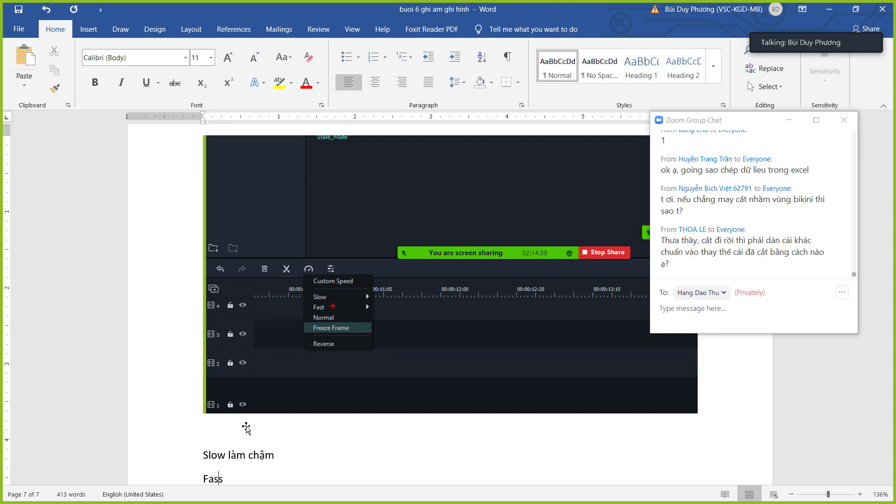
text( : nhanh)
key(Return)
Add the line "Normal là quay lại bình thường" below the Fast line.
text(No)
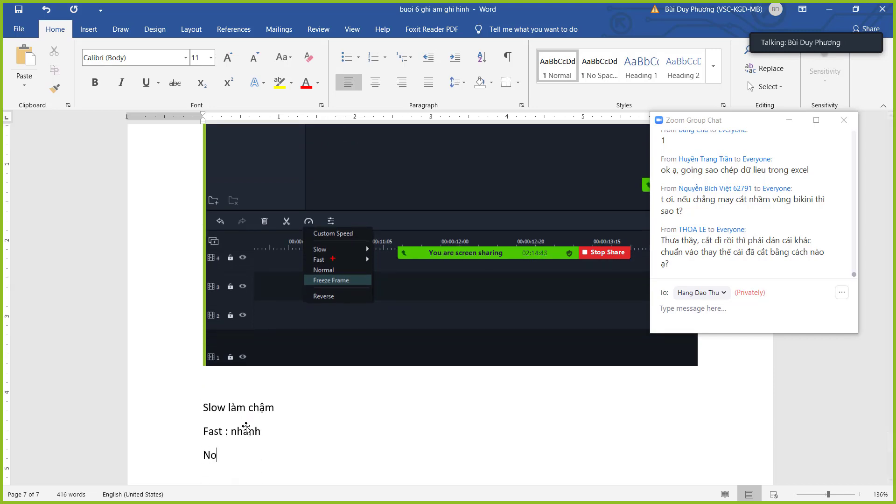
text(rmal)
text( là quay lại bình t)
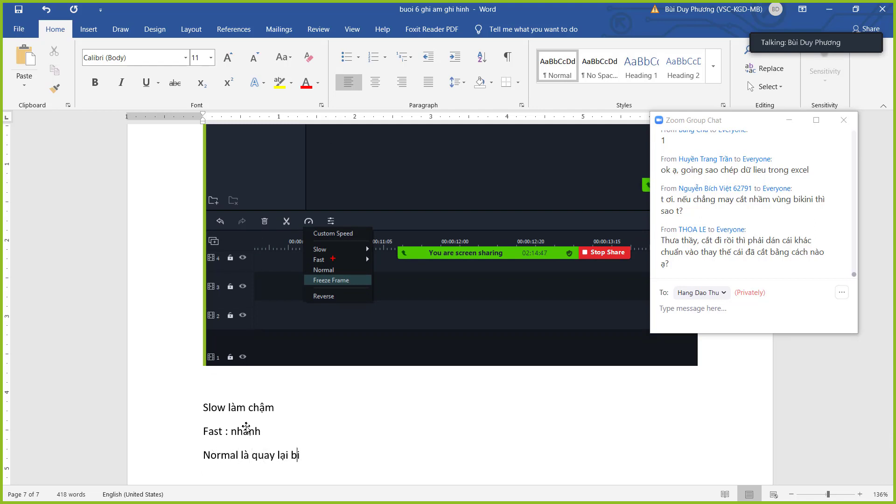
text(ưhhường)
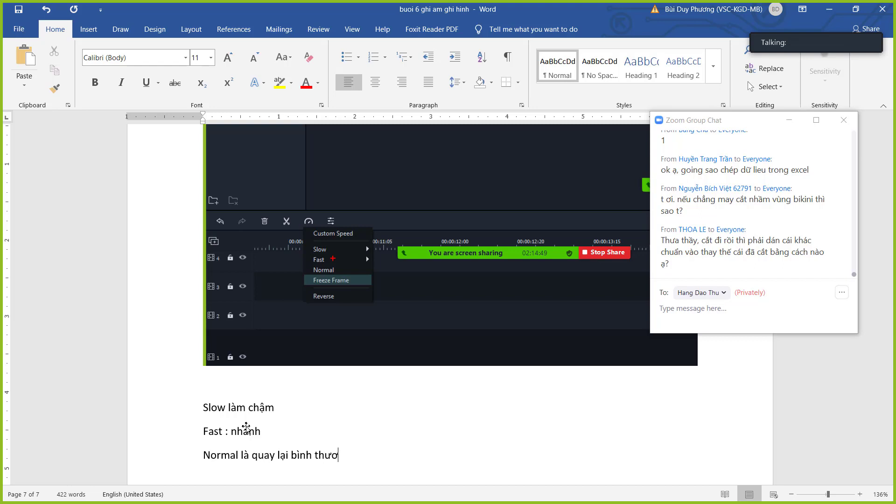
key(Return)
Add the line "Freeeze frame : đứng hình" below the Normal line.
text(Freeez)
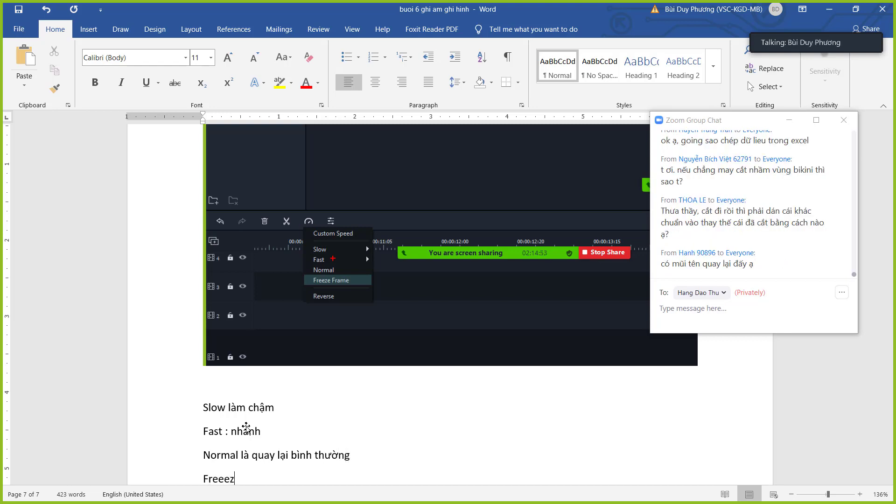
text(e frame )
text(: ddwng)
text( hinhf)
key(Return)
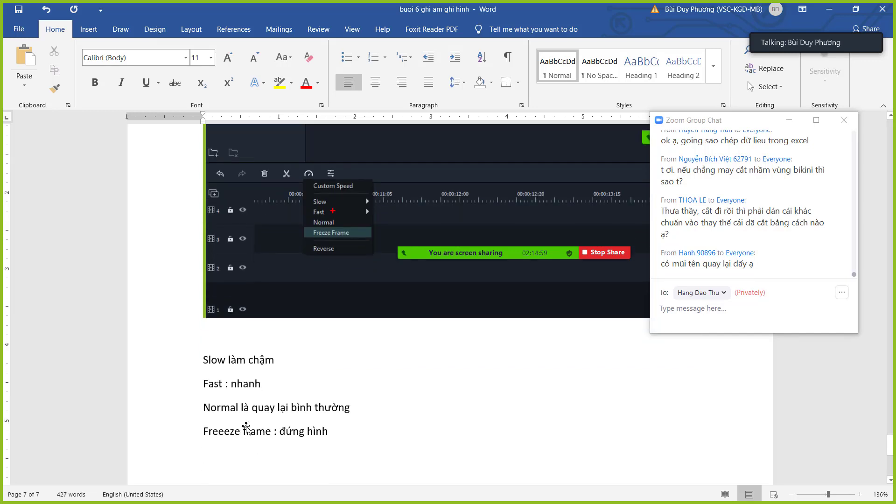
Add the line "Reverse: đảo ngược" as the last speed option in the notes.
text(Reve)
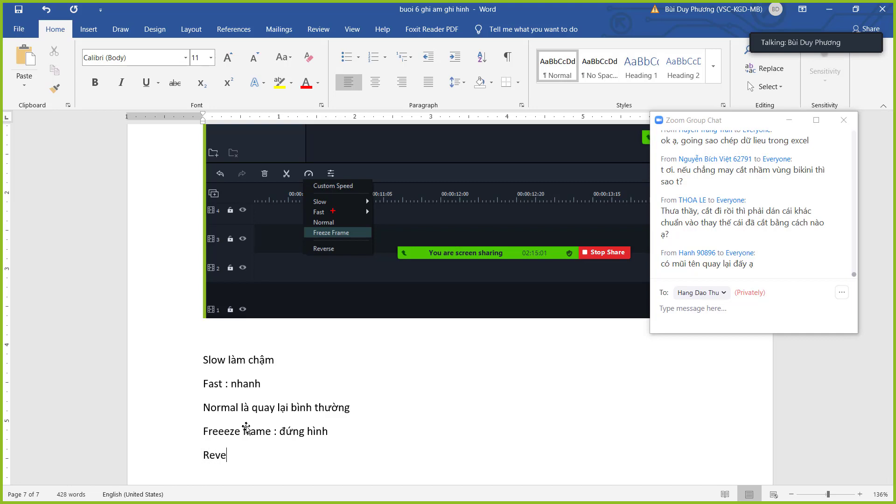
text(rse: đao)
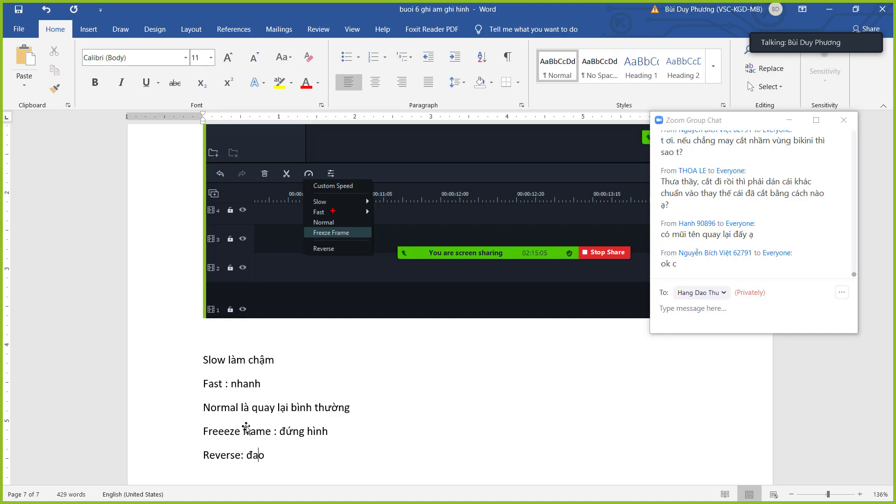
text( n)
text(gươf)
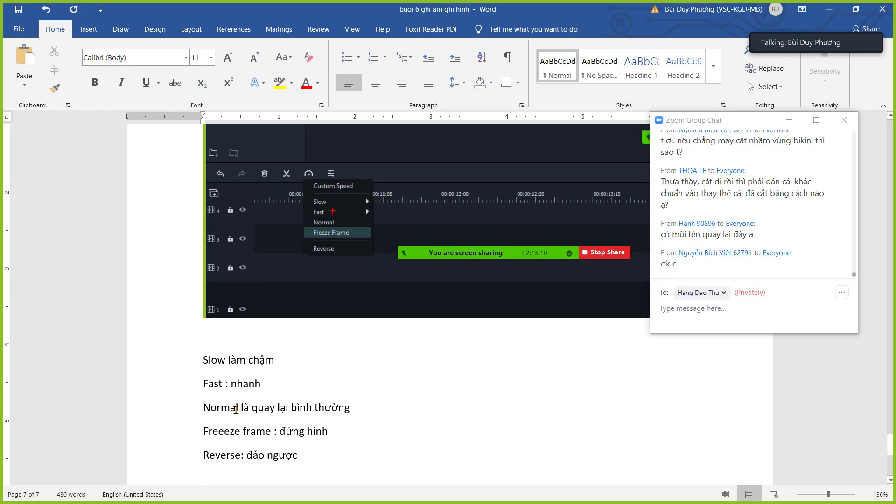
scroll(262, 427, down, 3)
Switch to Filmora9 and set the last "gioi thieu vung bikini" clip on audio track 1 to Fast 2x.
key(alt+Tab)
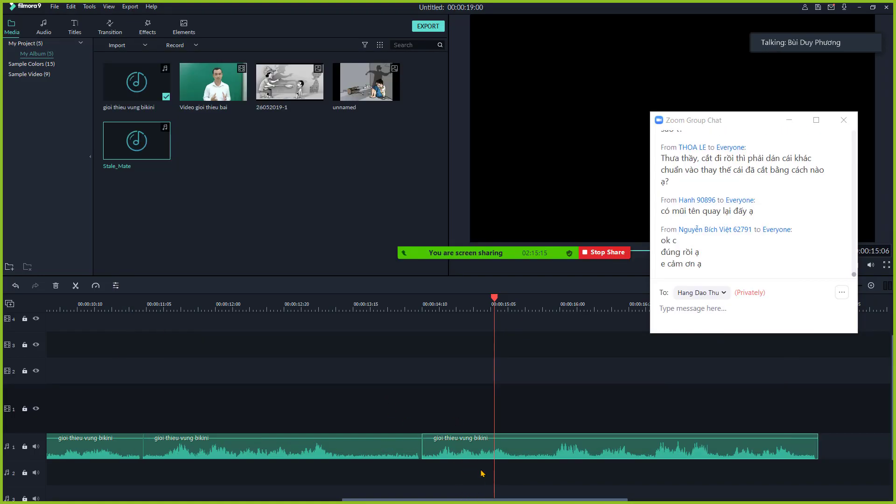
click(466, 454)
mouse_move(124, 321)
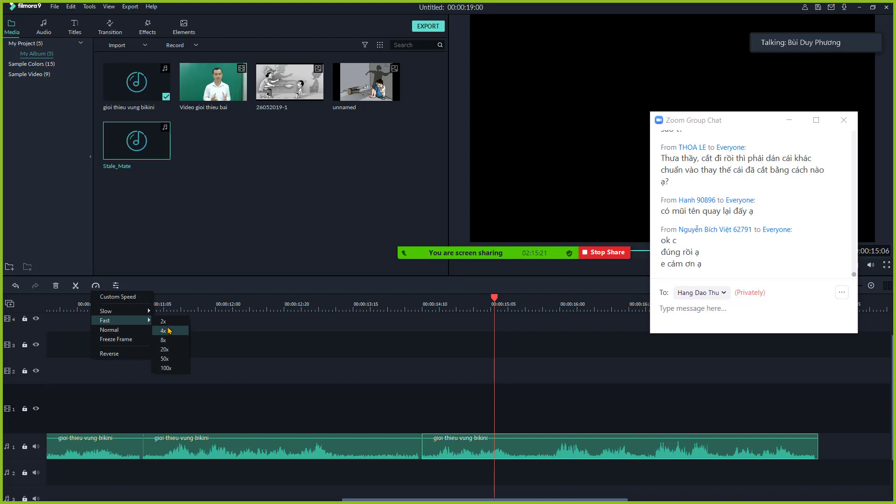
click(168, 324)
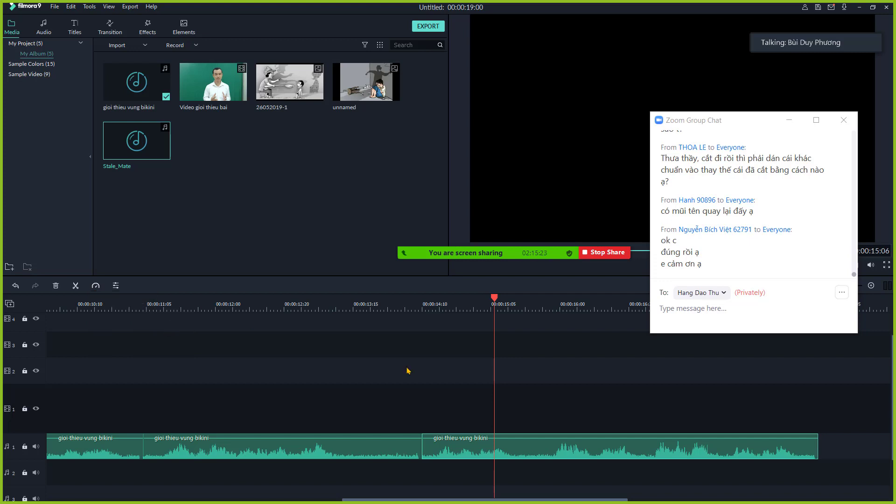
Play back the end of the timeline from 00:00:12:13, and replay the 2x clip from 00:00:14:12.
click(403, 305)
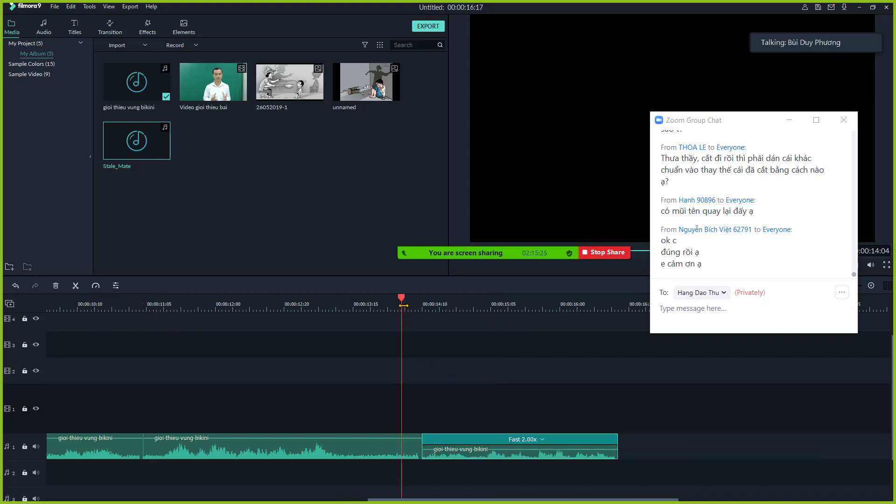
click(261, 311)
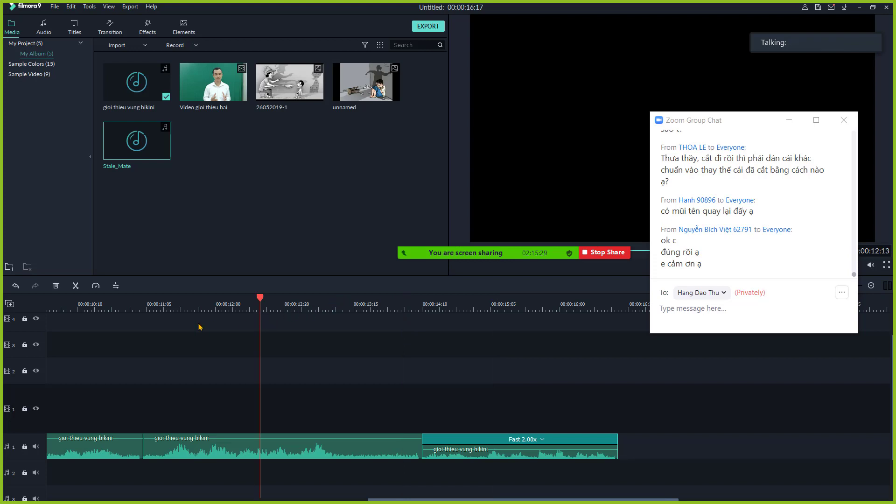
key(space)
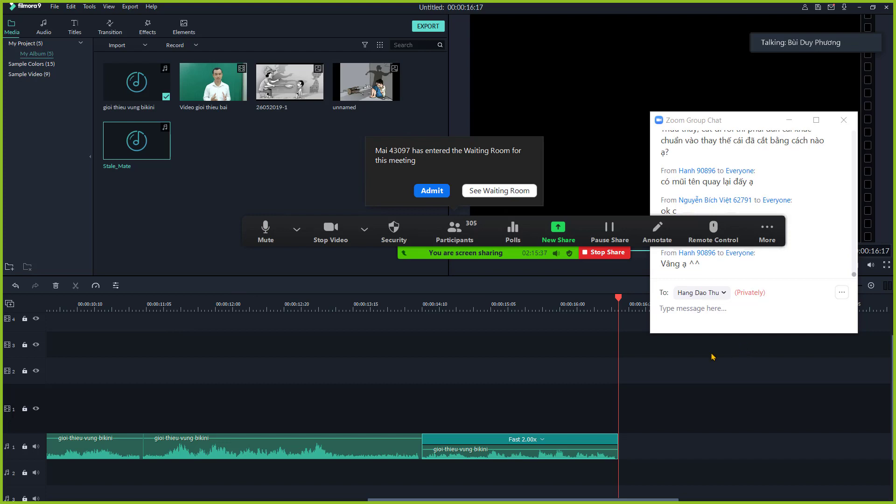
click(429, 304)
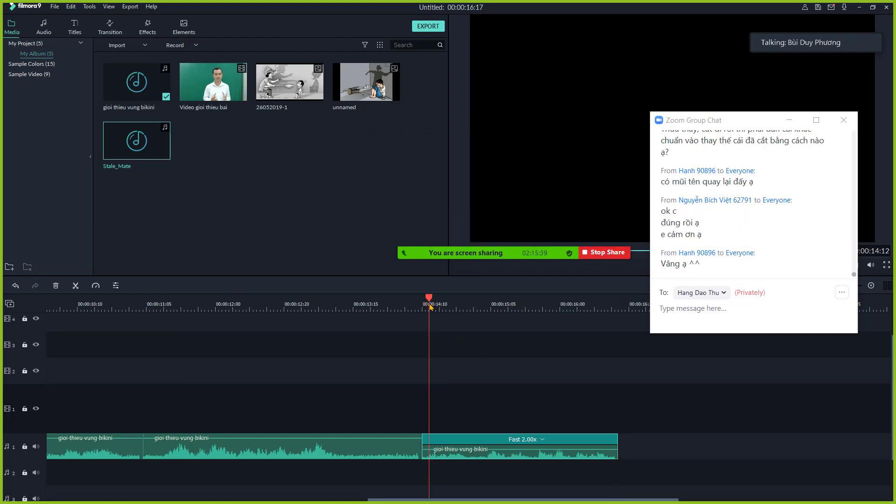
key(space)
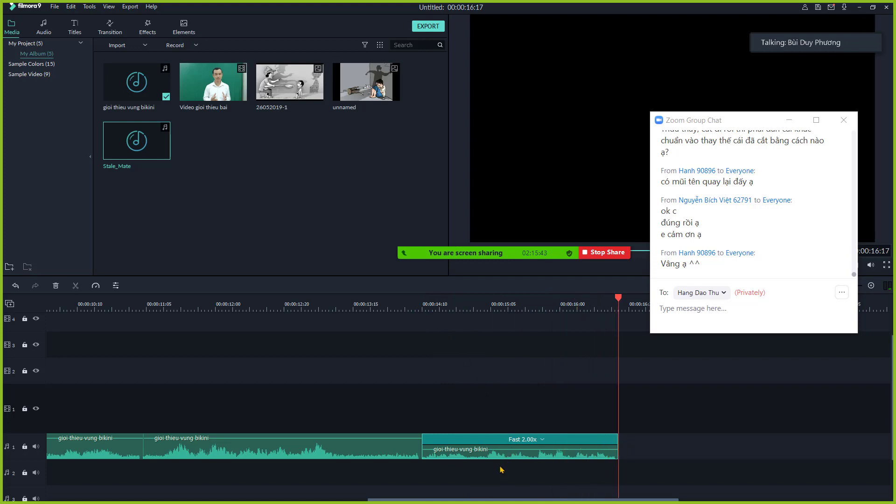
key(space)
key(space)
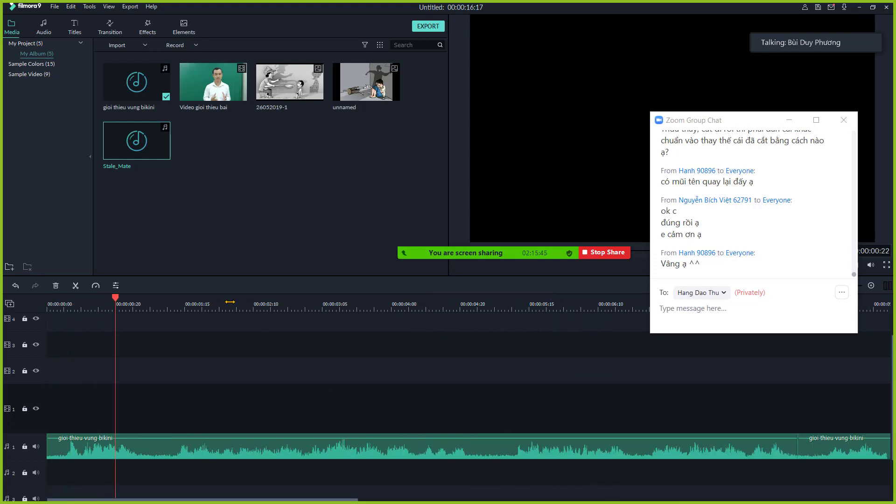
Set the last narration clip's speed to Fast 4x and play back from the start of the third clip.
click(264, 318)
scroll(266, 306, down, 5)
click(448, 311)
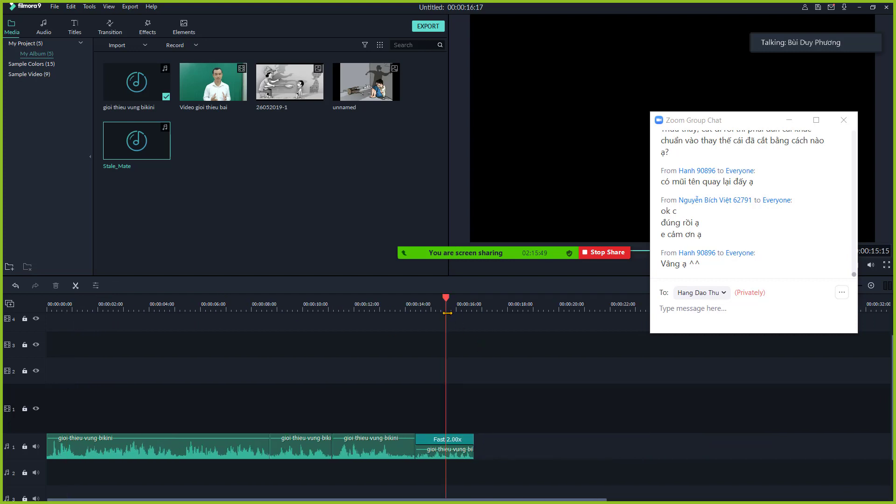
right_click(461, 444)
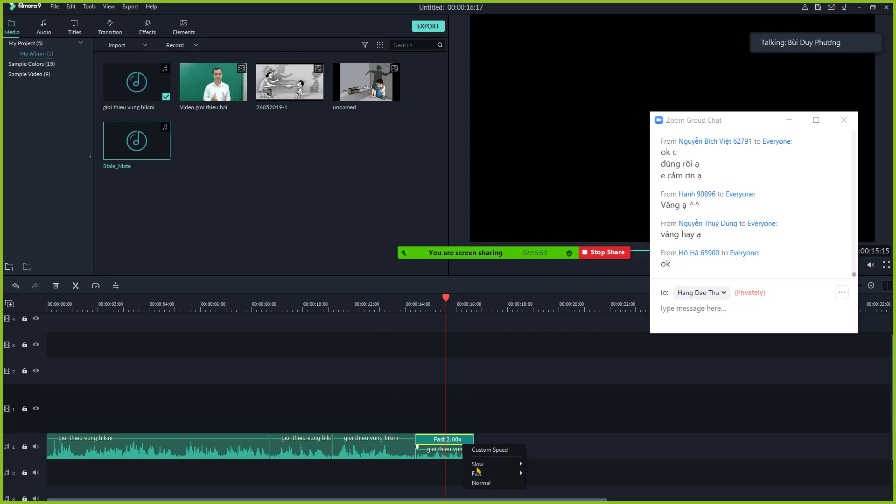
mouse_move(477, 474)
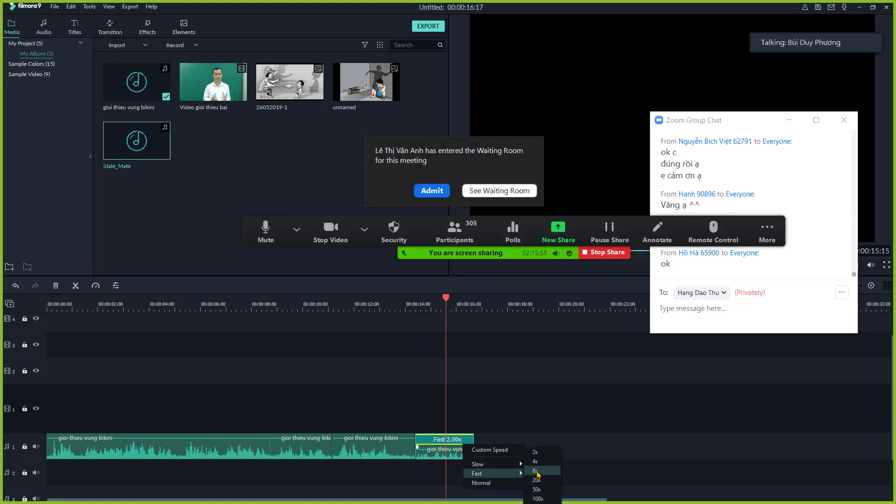
click(536, 461)
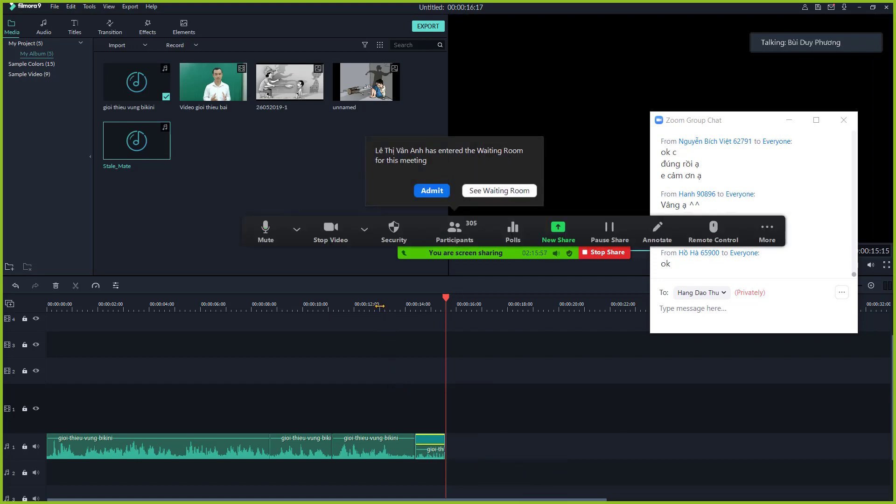
drag(380, 306, 335, 314)
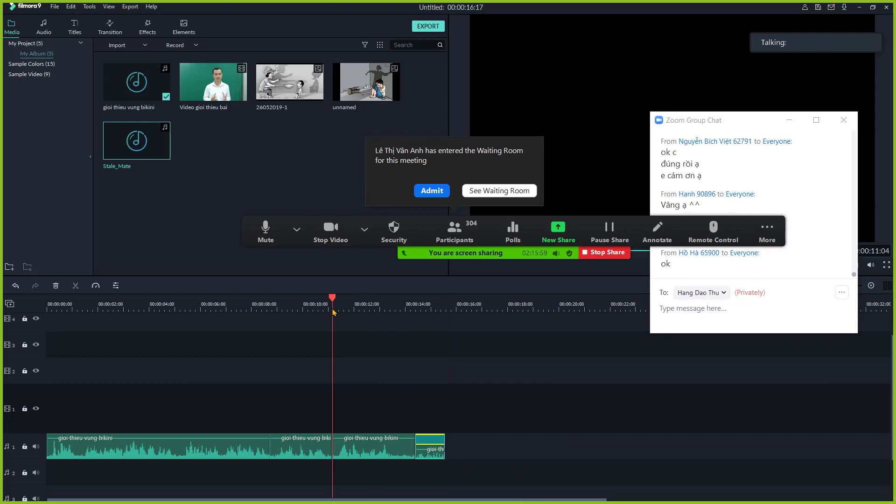
key(space)
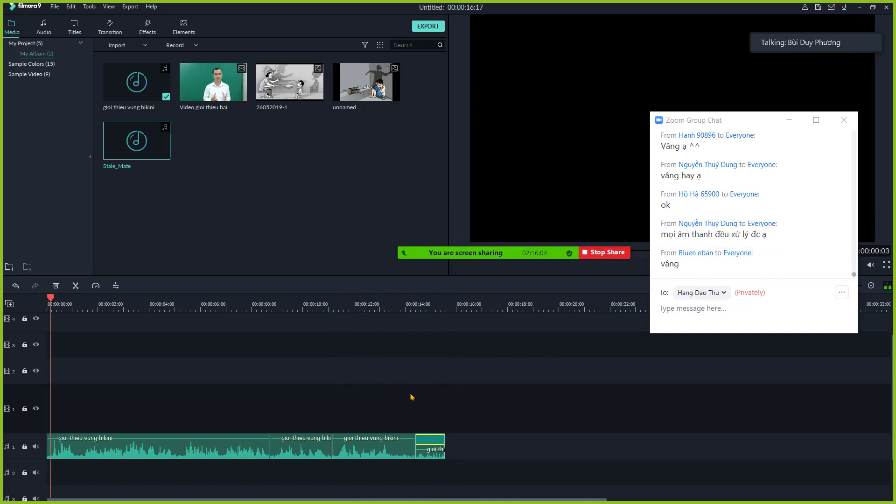
Undo the 4x and 2x speed changes and set the last narration clip to Slow 0.1x.
key(ctrl+z)
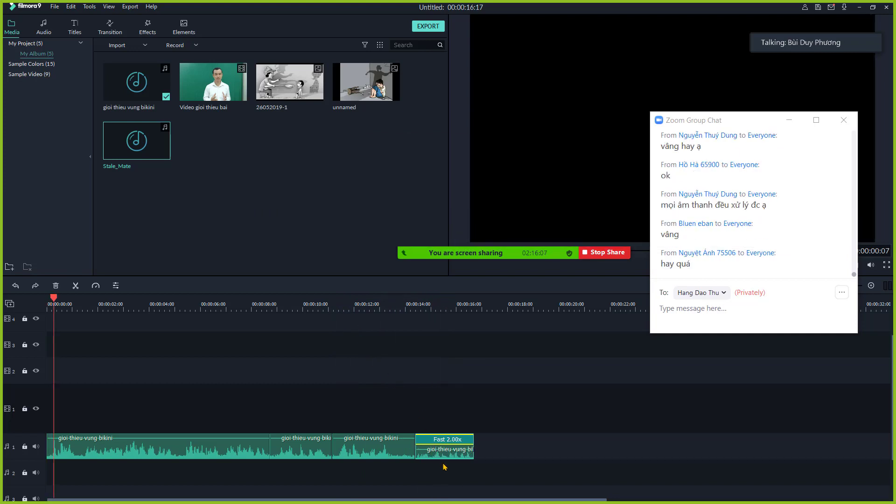
key(ctrl+z)
right_click(467, 453)
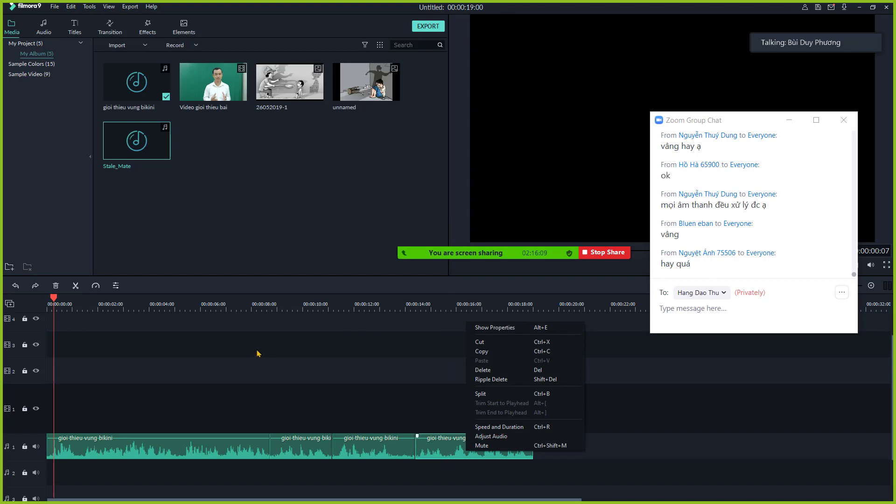
click(95, 287)
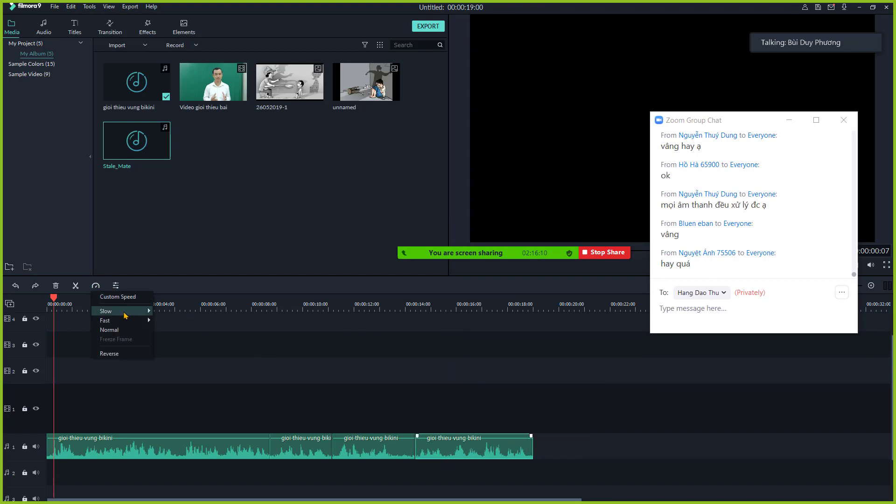
mouse_move(148, 310)
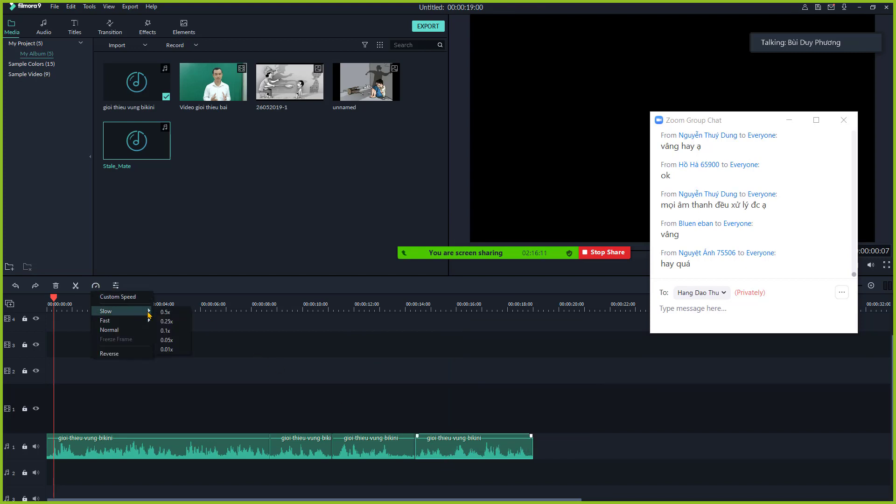
click(166, 331)
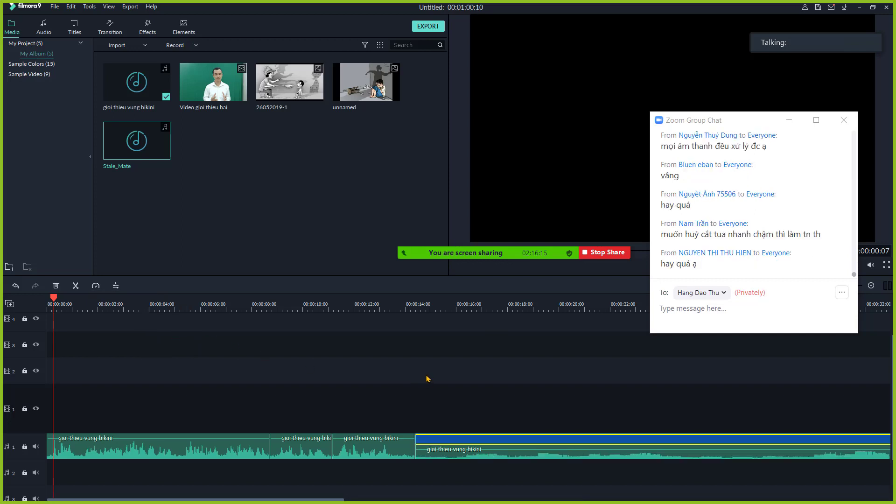
Play the timeline from 00:00:07:23 into the slowed last clip to hear the 0.1x speed.
click(251, 304)
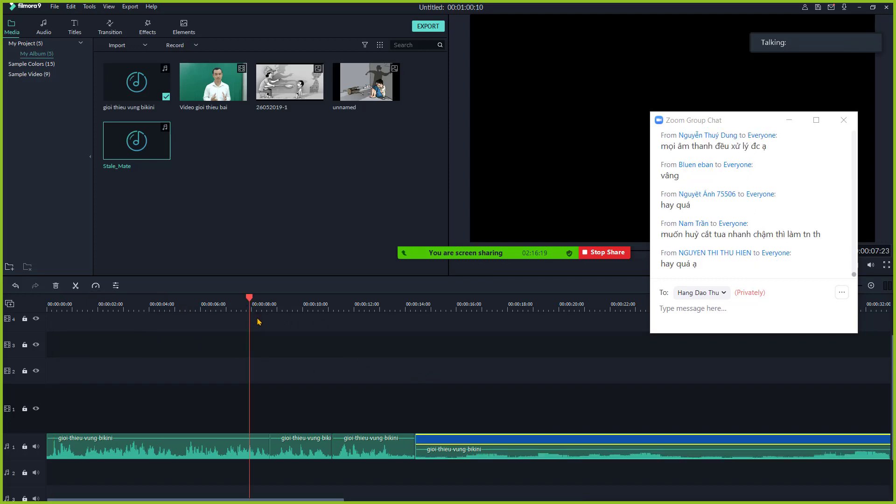
key(space)
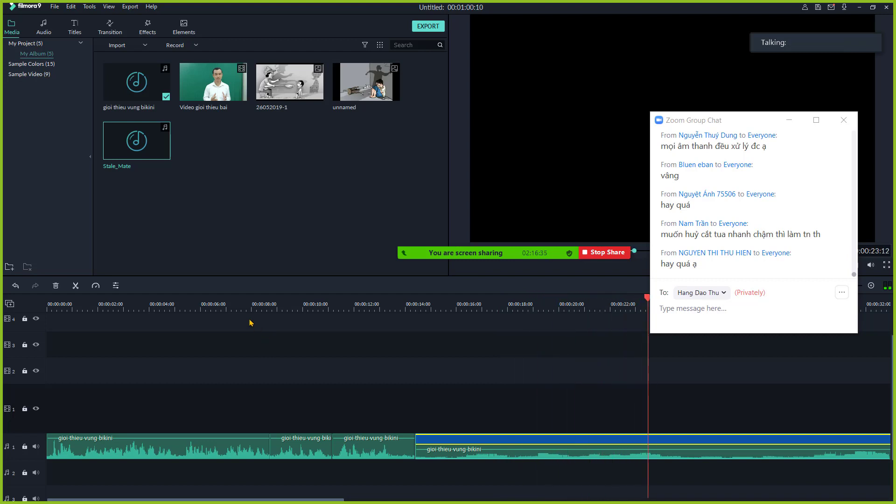
scroll(195, 309, down, 5)
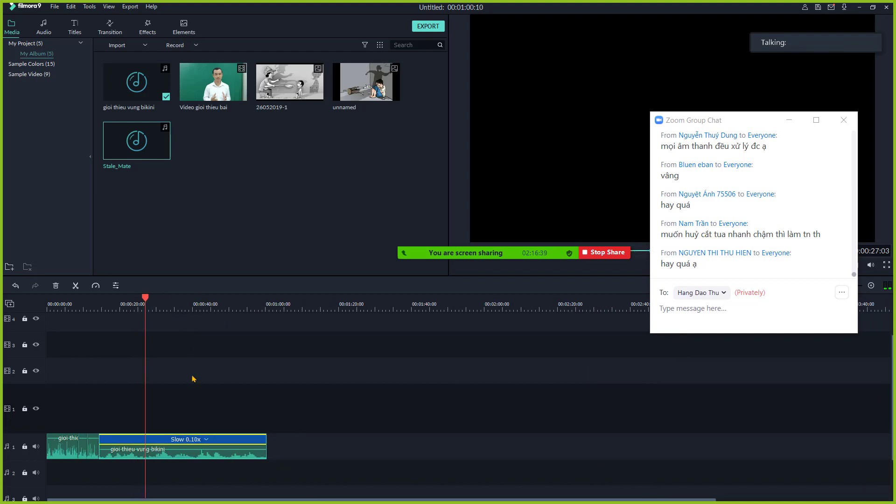
Set the last narration clip's speed to Slow 0.25x.
click(95, 286)
mouse_move(123, 310)
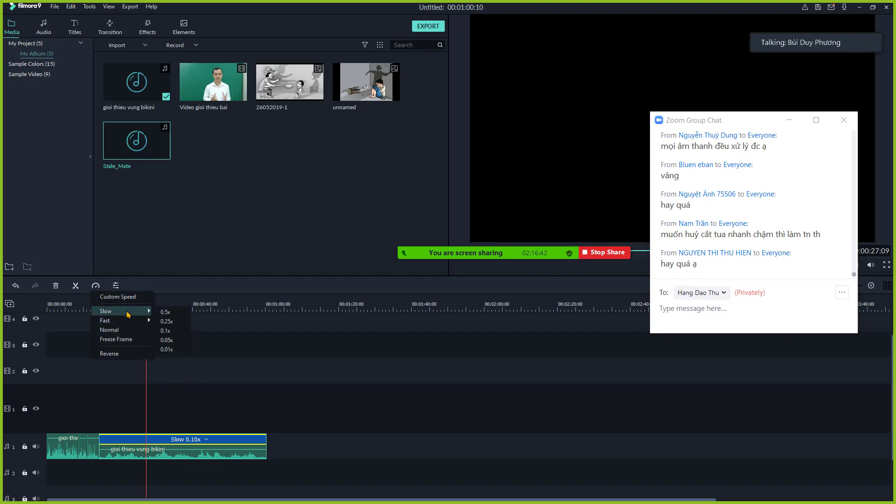
click(174, 322)
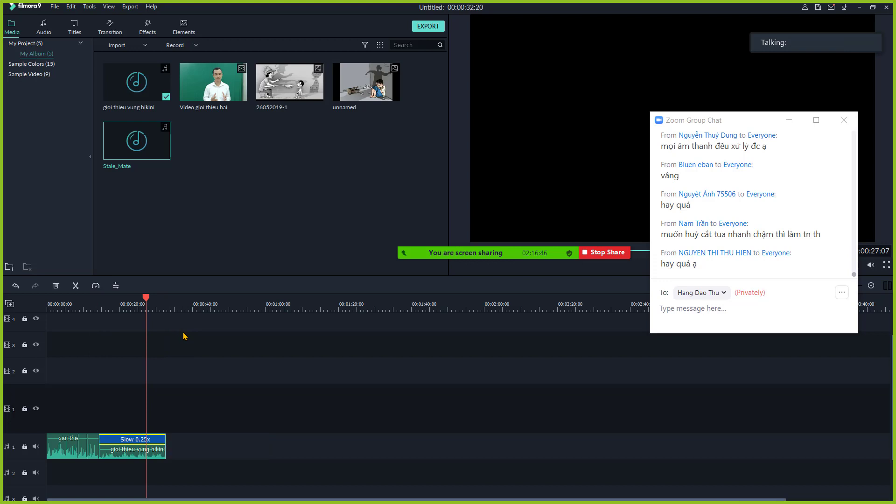
Reset the last narration clip from 0.25x to Normal speed and play back from just before it.
click(112, 309)
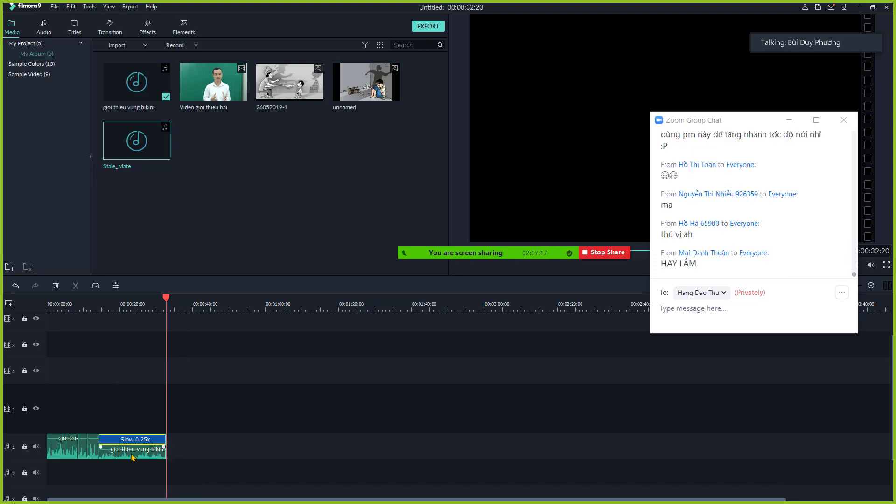
click(96, 285)
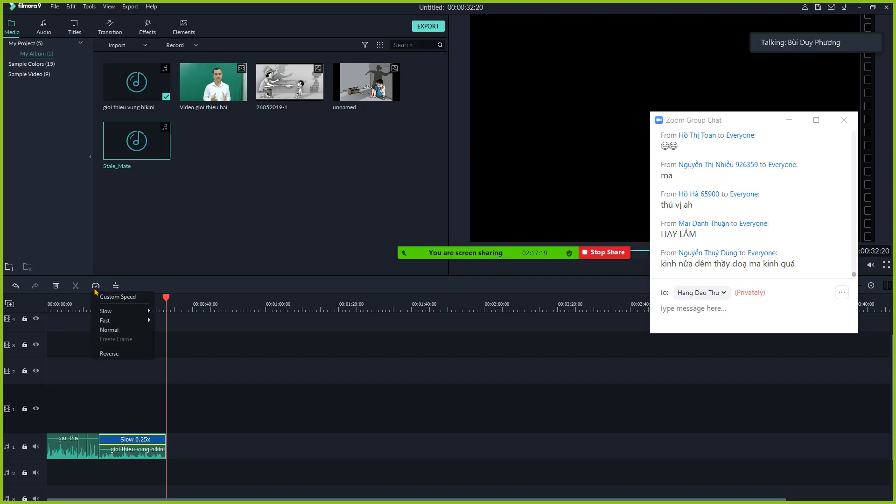
click(112, 330)
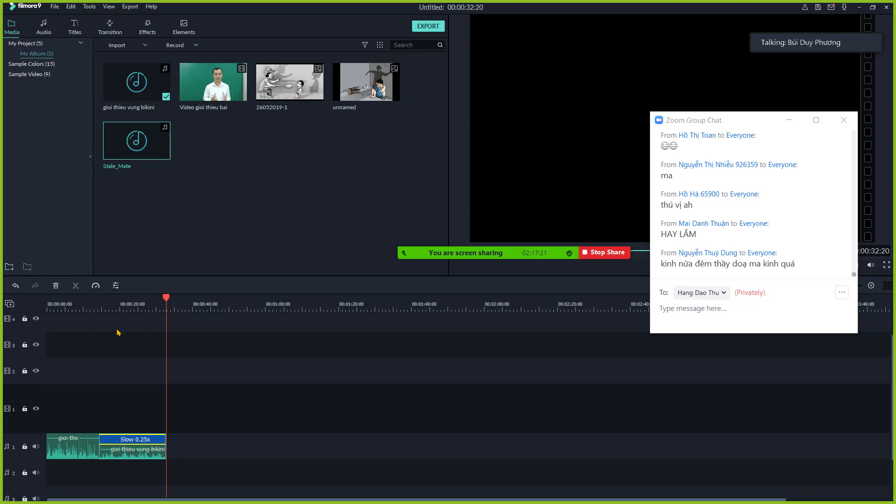
click(94, 309)
key(space)
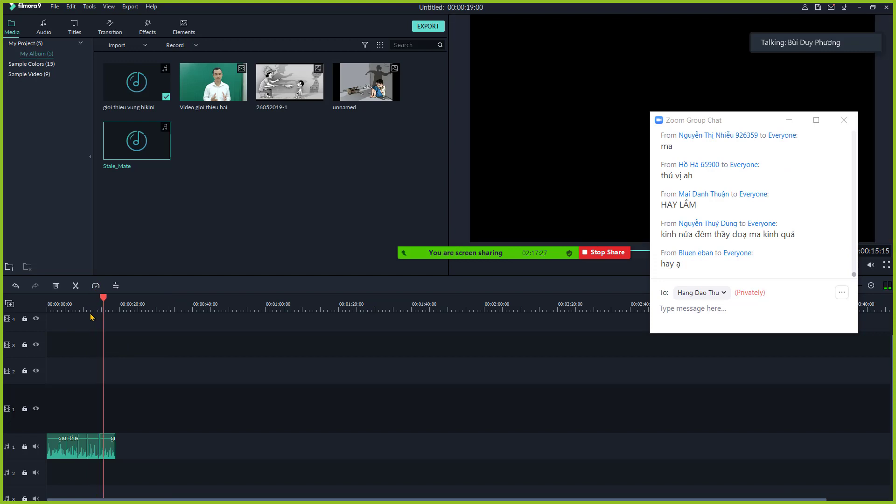
key(space)
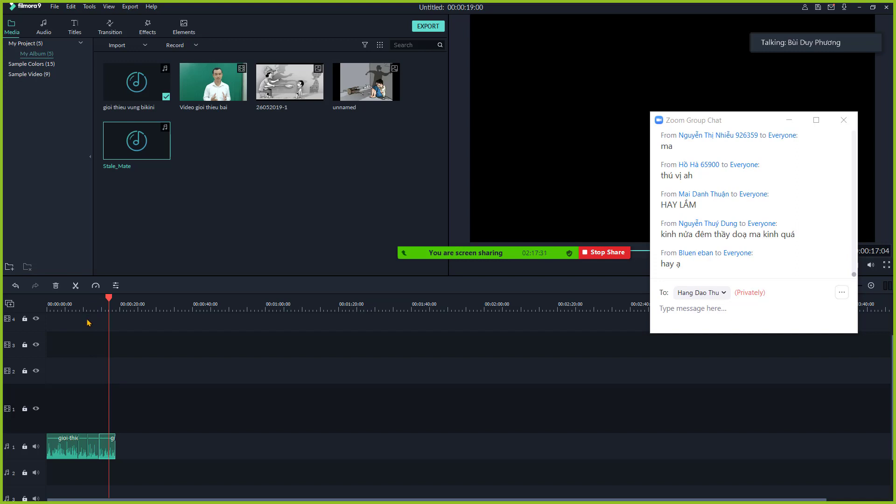
Undo the last narration clip's recent speed changes and place the Stale_Mate music on audio track 2 from the timeline's start.
click(95, 286)
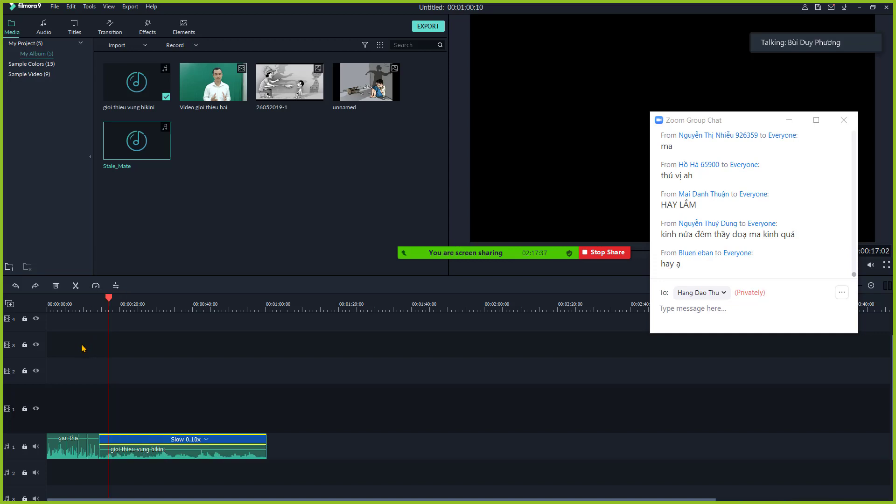
scroll(210, 407, down, 2)
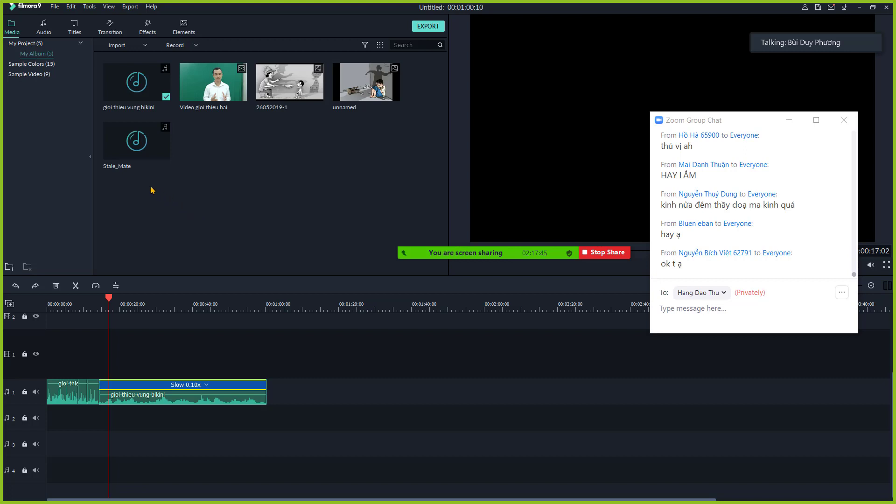
drag(119, 149, 38, 414)
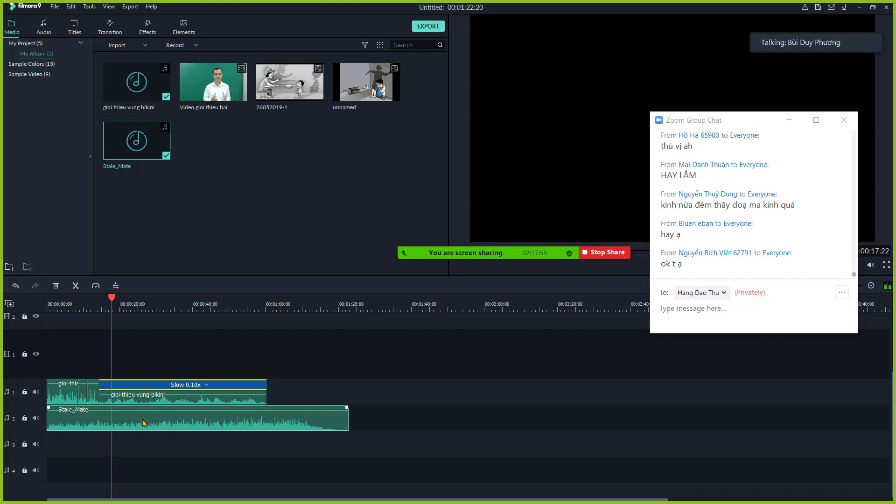
Return the slowed last narration clip above the Stale_Mate music to Normal speed.
click(189, 388)
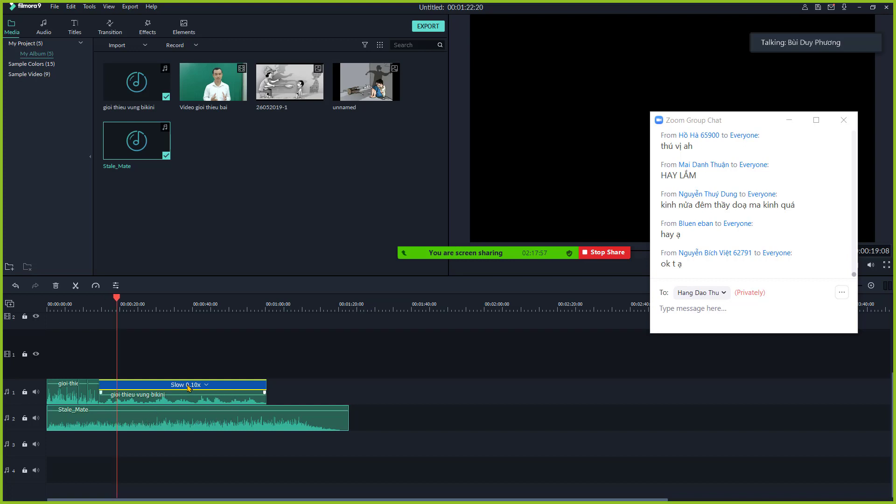
click(96, 286)
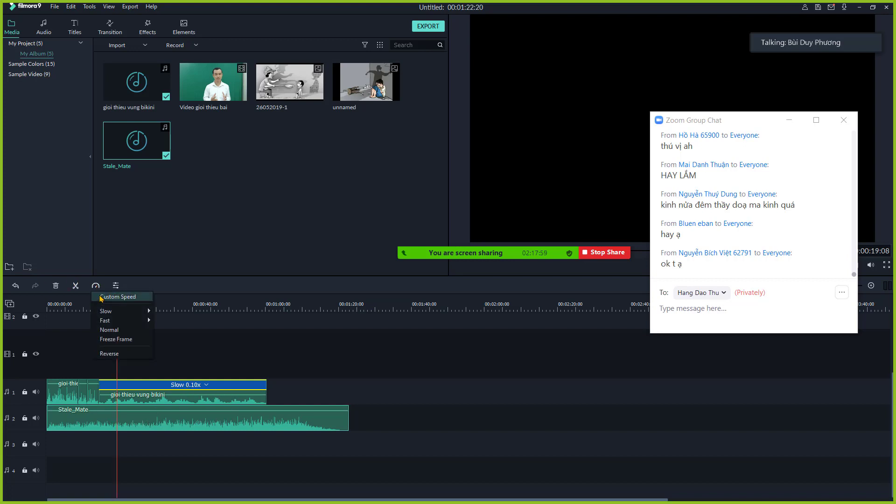
mouse_move(115, 314)
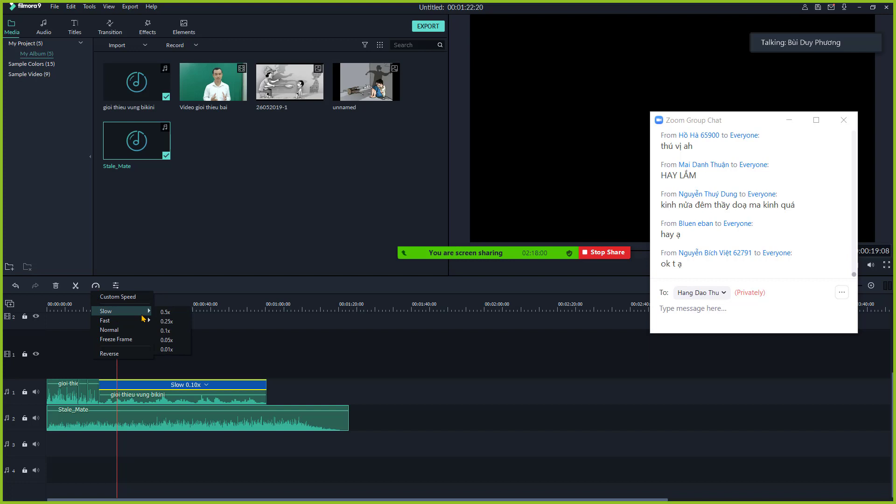
click(120, 331)
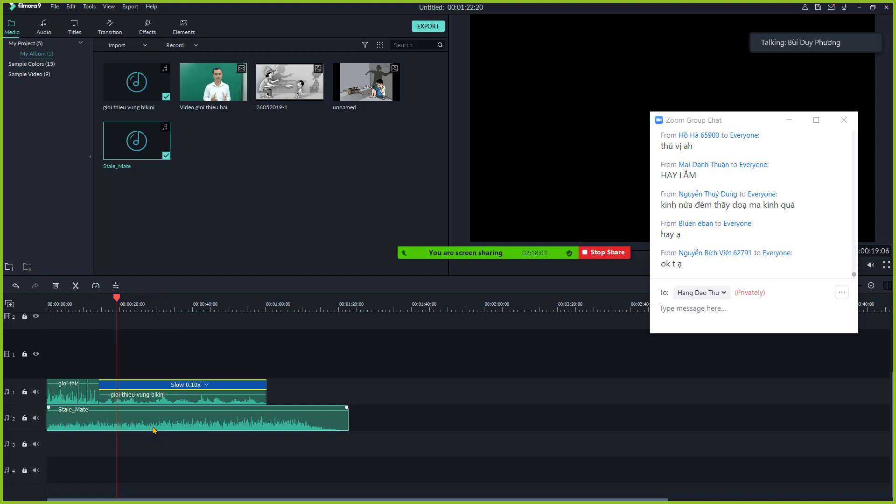
right_click(157, 399)
click(80, 291)
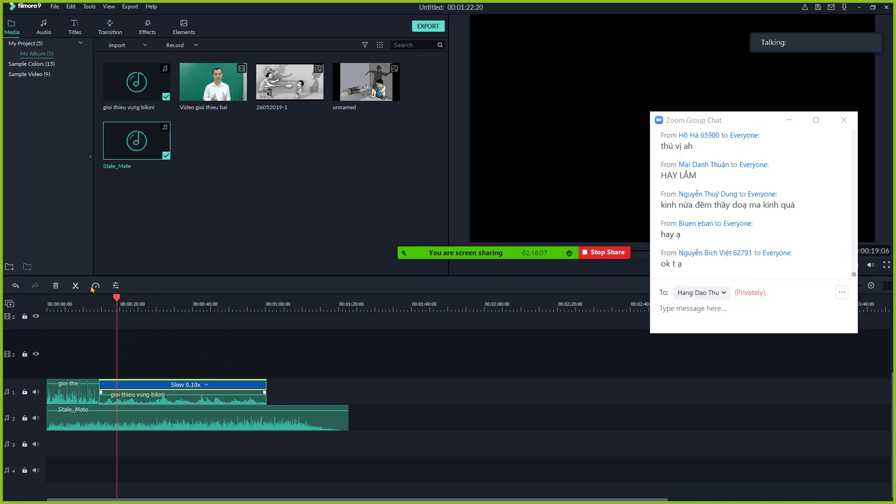
click(96, 285)
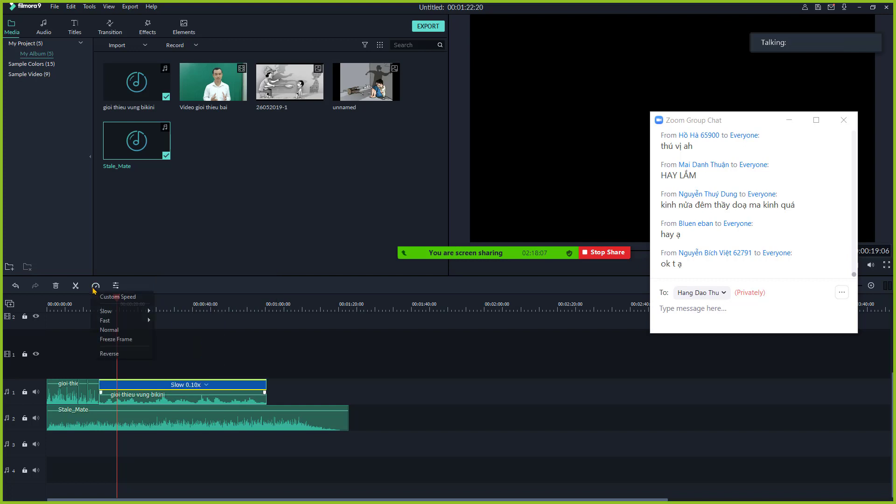
click(122, 330)
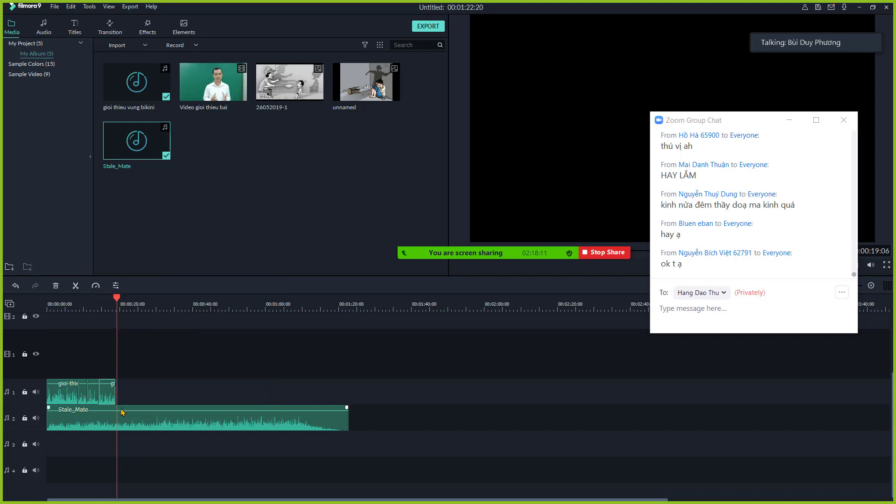
Lower the Stale_Mate music's volume to about -22.91 dB, play back from 00:00:14:05, and raise the level slightly.
click(98, 306)
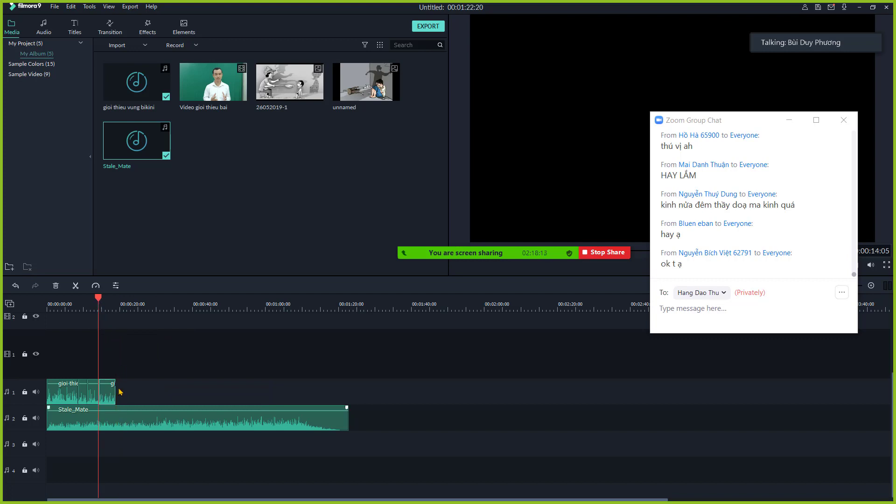
scroll(105, 318, up, 5)
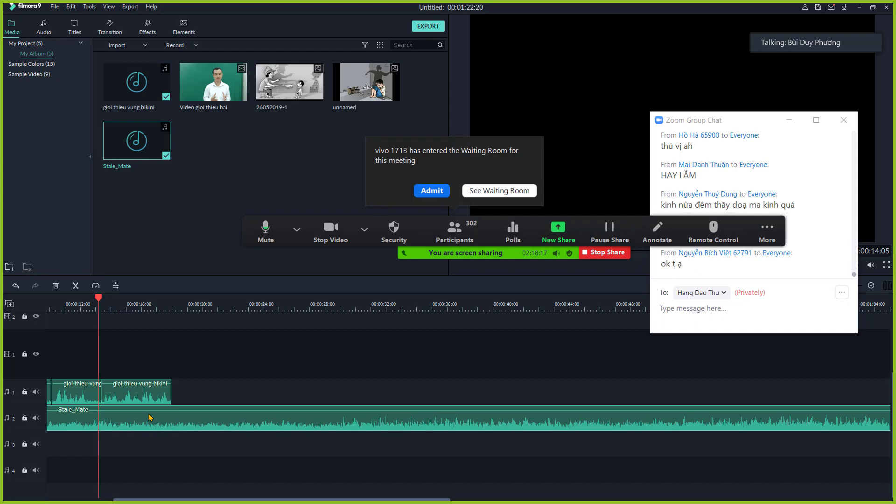
mouse_move(151, 411)
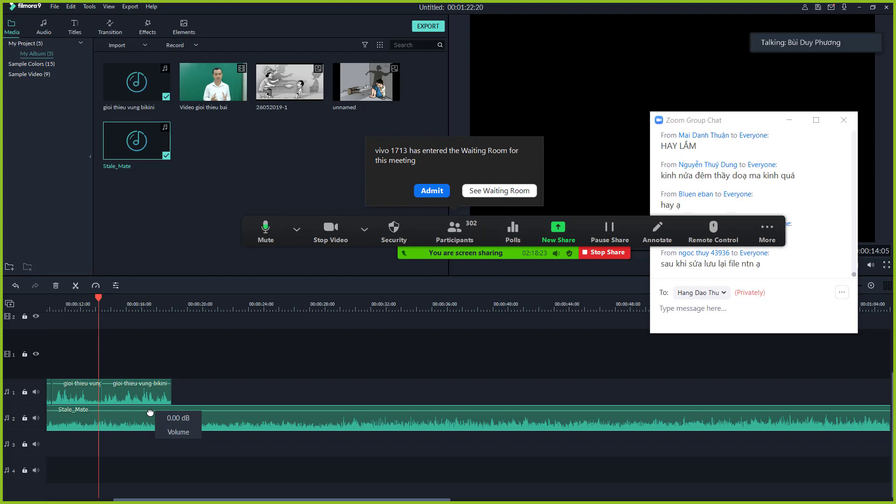
drag(150, 412, 150, 416)
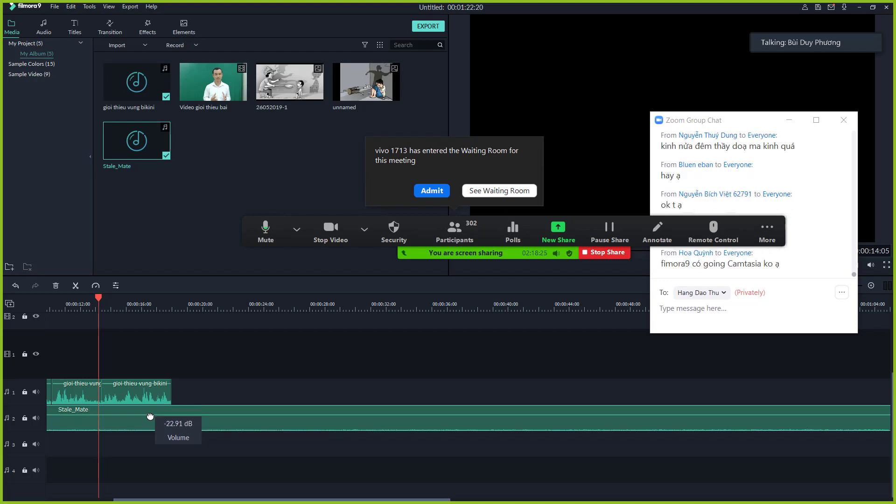
key(space)
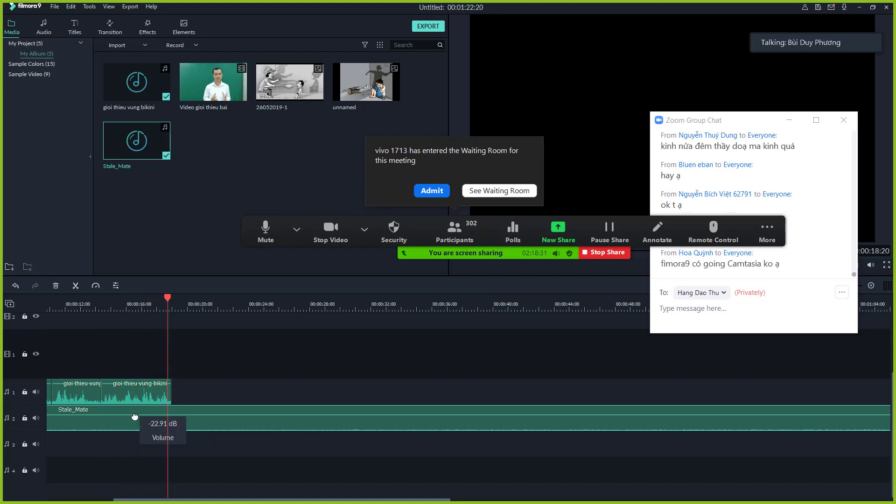
drag(135, 417, 135, 414)
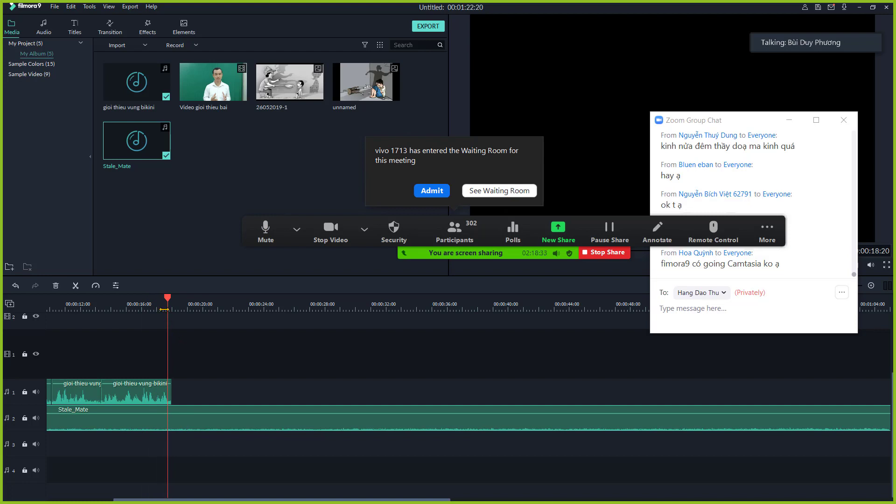
Split the Stale_Mate music at 00:00:19:14, shortly after the narration ends, and delete the remaining part.
drag(167, 304, 173, 329)
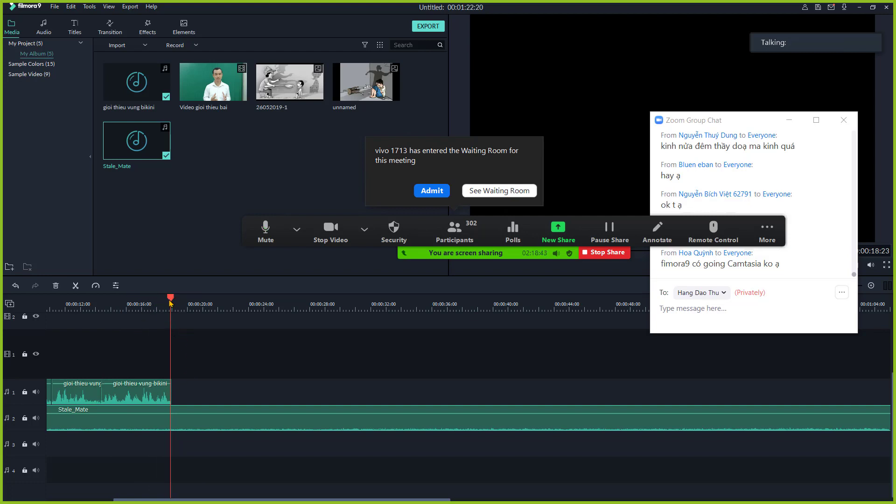
drag(171, 302, 180, 307)
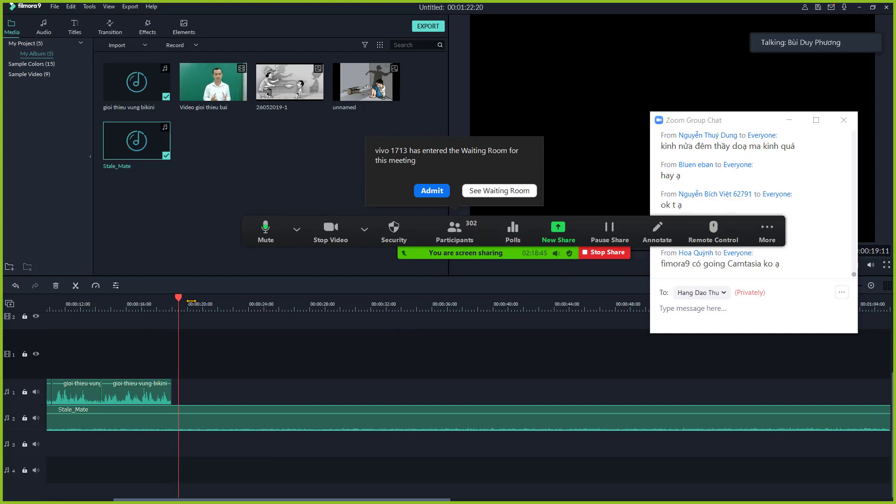
scroll(191, 301, up, 3)
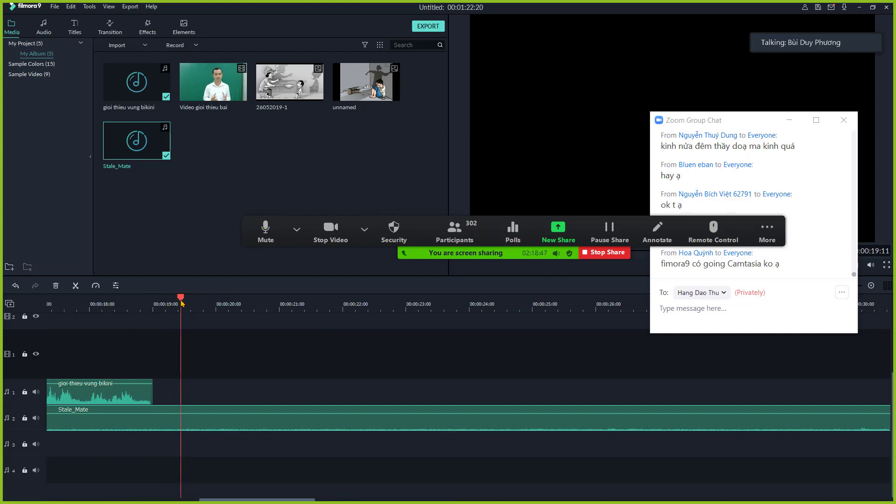
drag(180, 302, 178, 306)
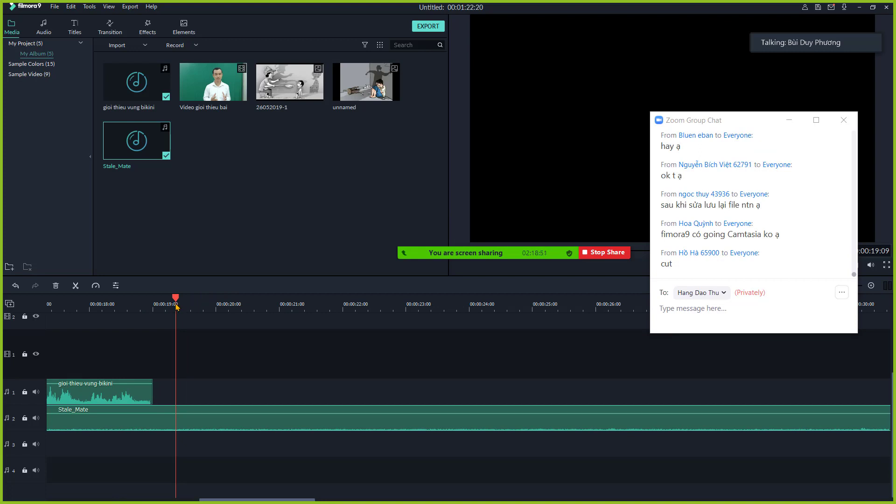
key(Left)
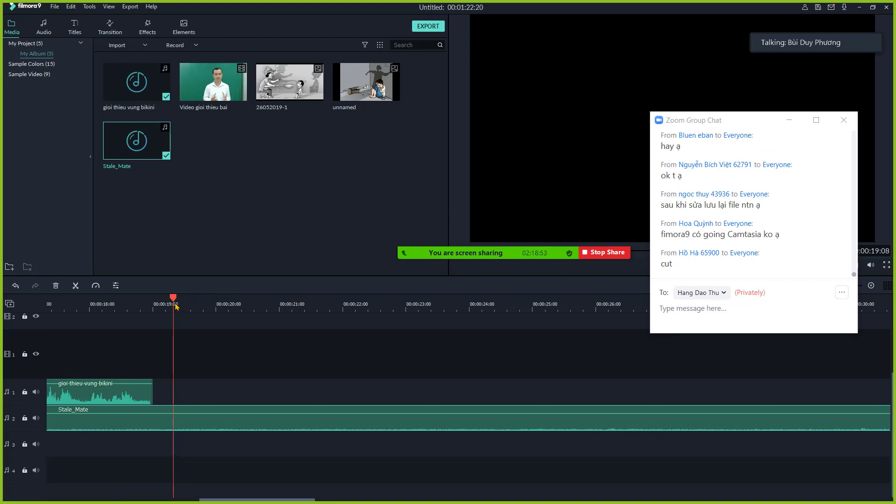
drag(177, 306, 190, 321)
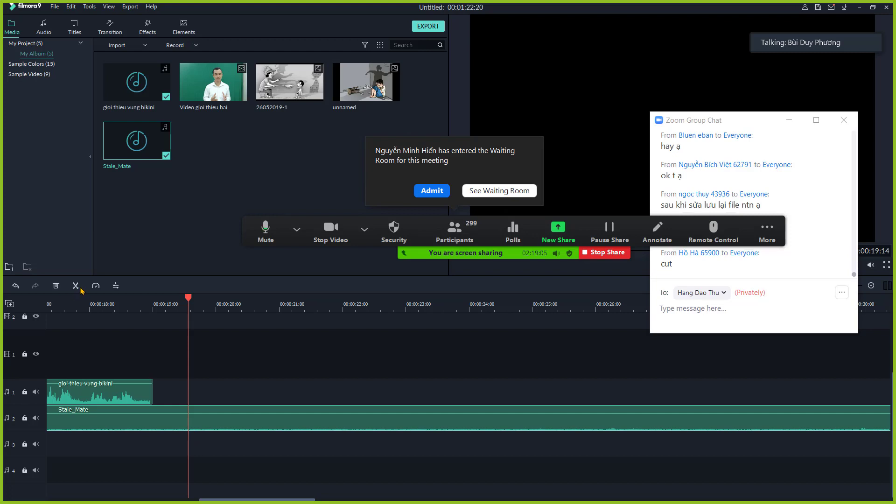
key(ctrl+b)
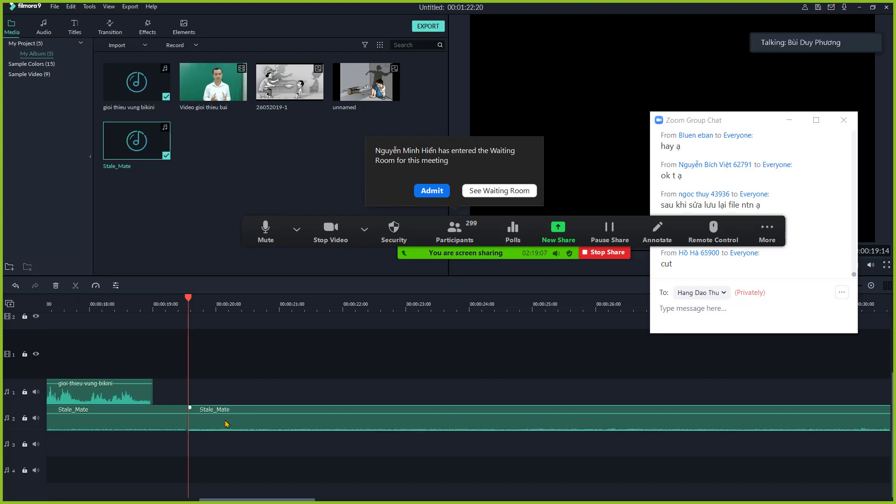
key(Delete)
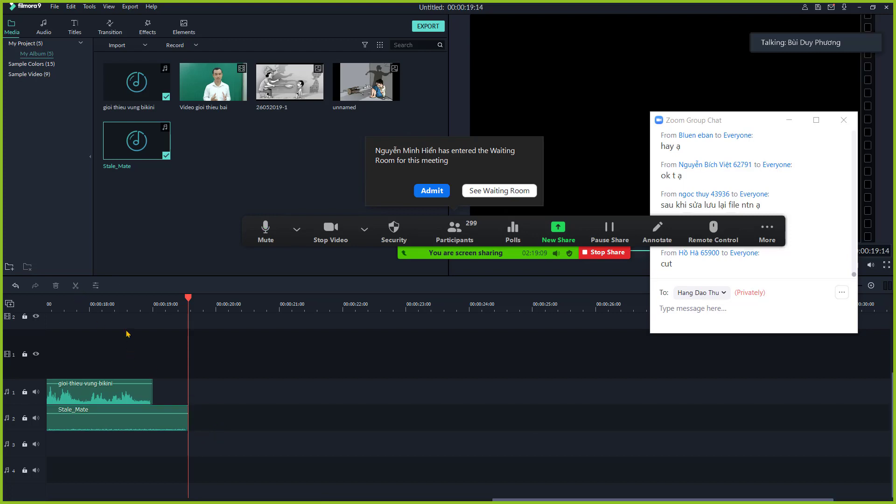
Raise the trimmed Stale_Mate clip's volume and play back the ending from 00:00:18:12.
click(97, 309)
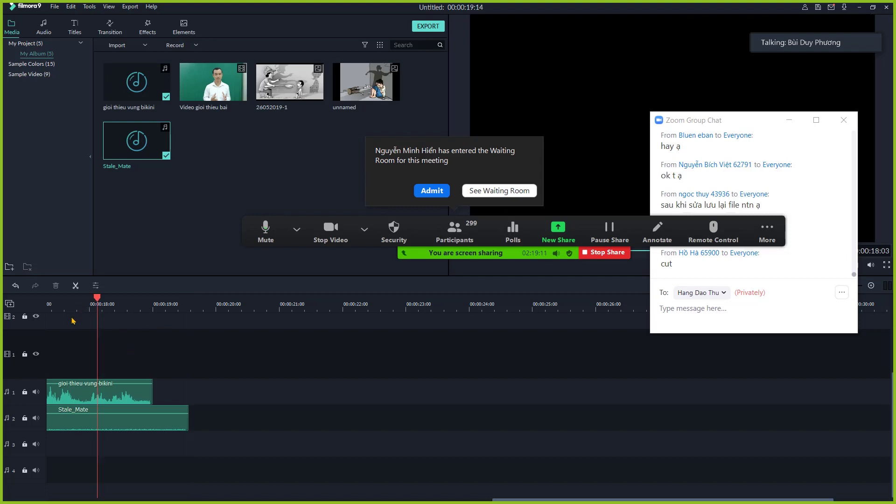
key(space)
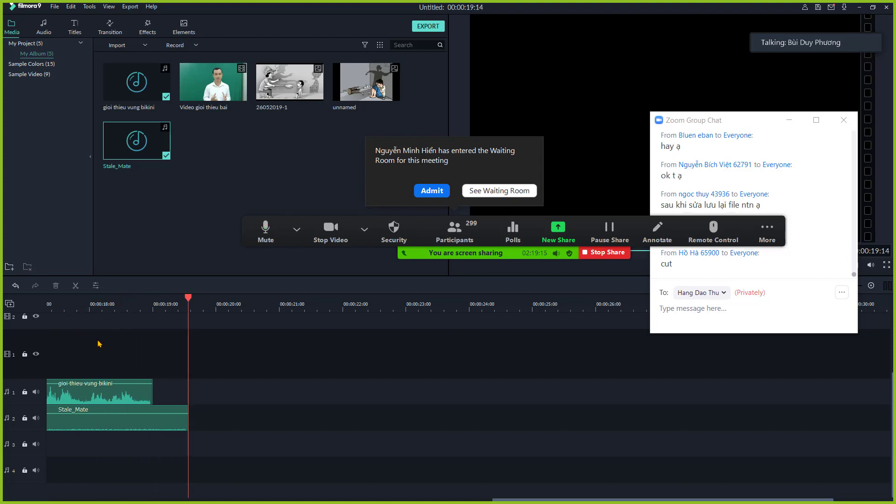
click(173, 302)
drag(172, 301, 122, 309)
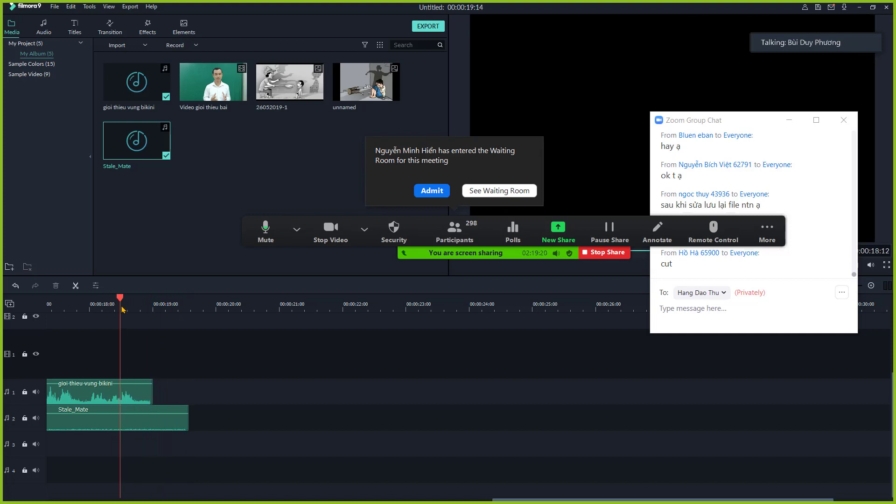
click(148, 426)
drag(147, 412, 149, 407)
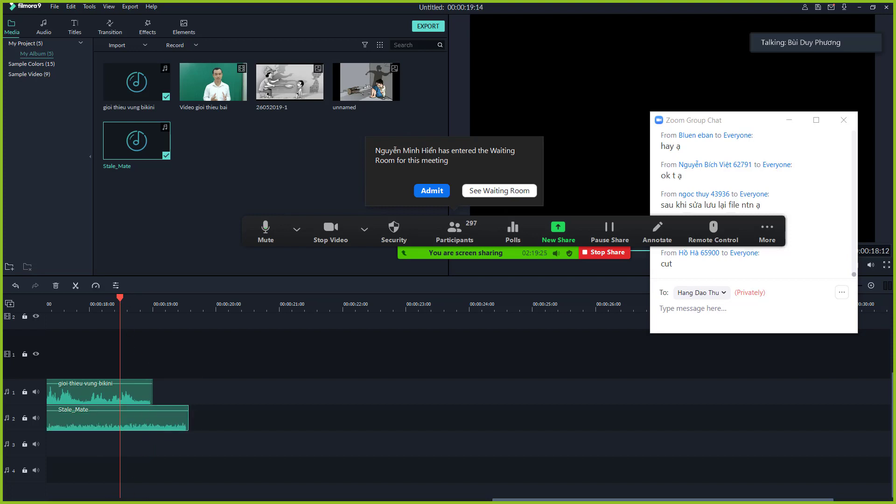
key(space)
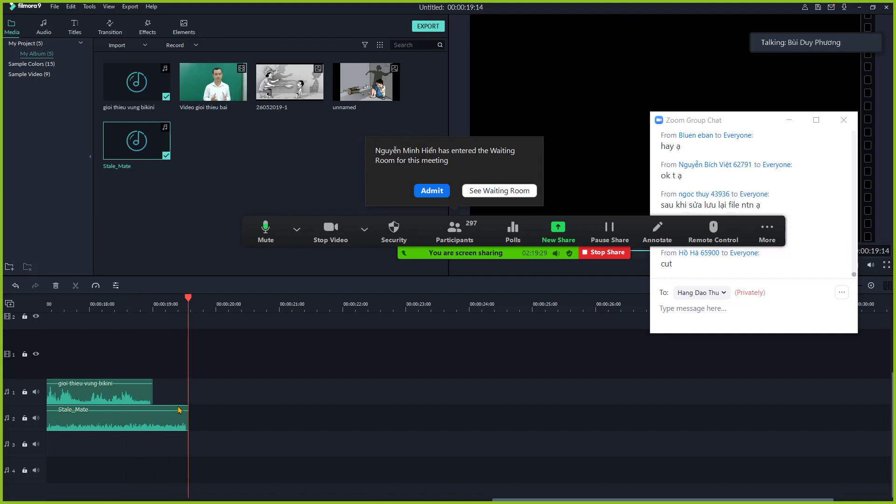
mouse_move(186, 414)
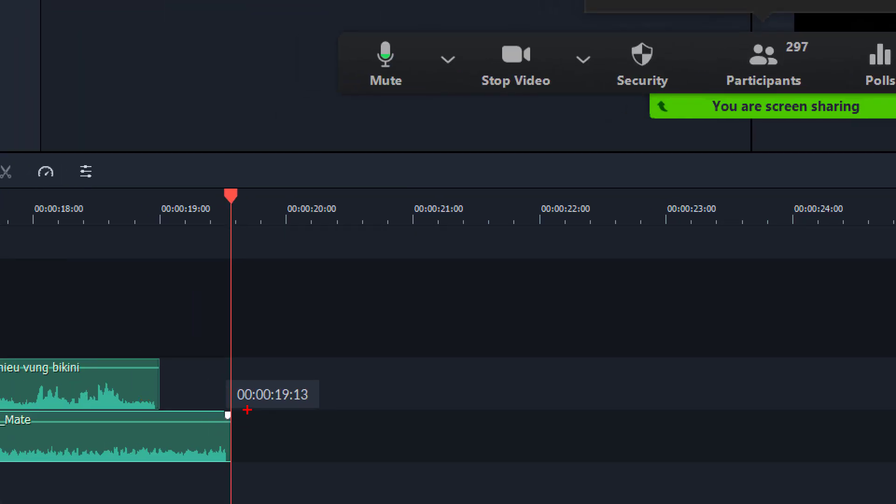
Fade out the end of the Stale_Mate music over about 0.88 s, previewing the ending from 00:00:18:06 and 00:00:17:20.
mouse_move(231, 388)
mouse_down()
mouse_move(194, 411)
mouse_move(248, 422)
mouse_move(217, 396)
mouse_up()
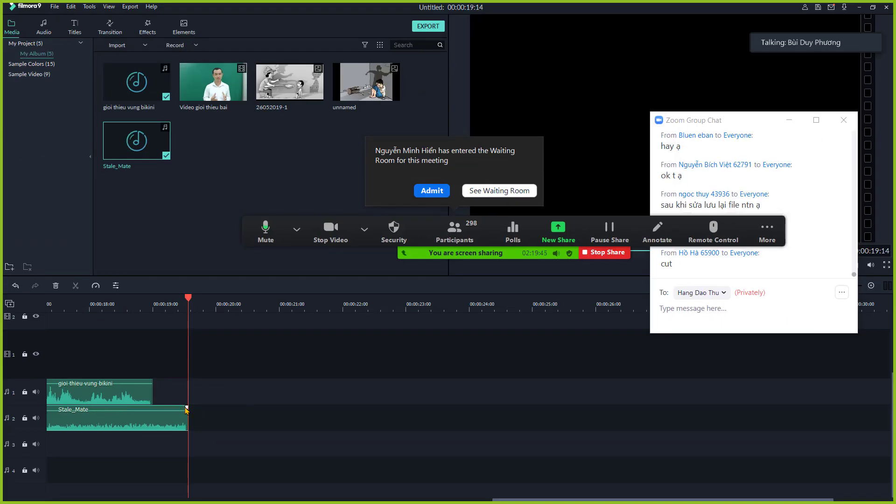
drag(188, 408, 166, 411)
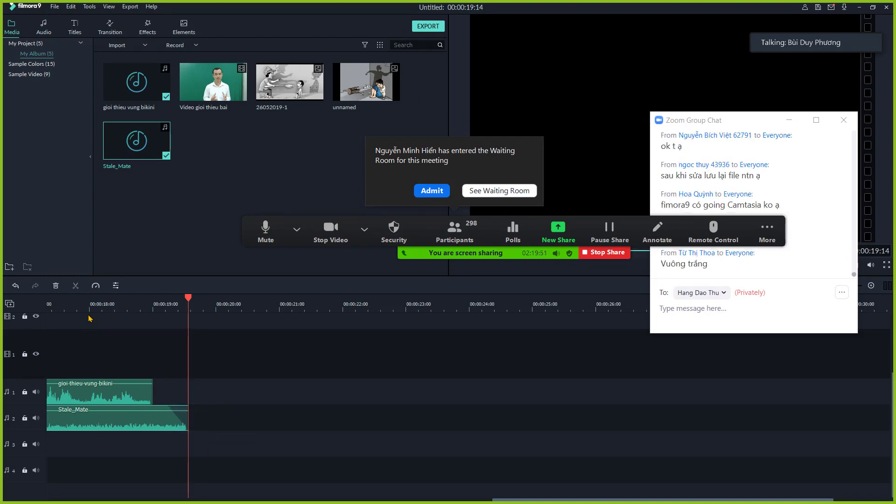
click(93, 318)
click(105, 310)
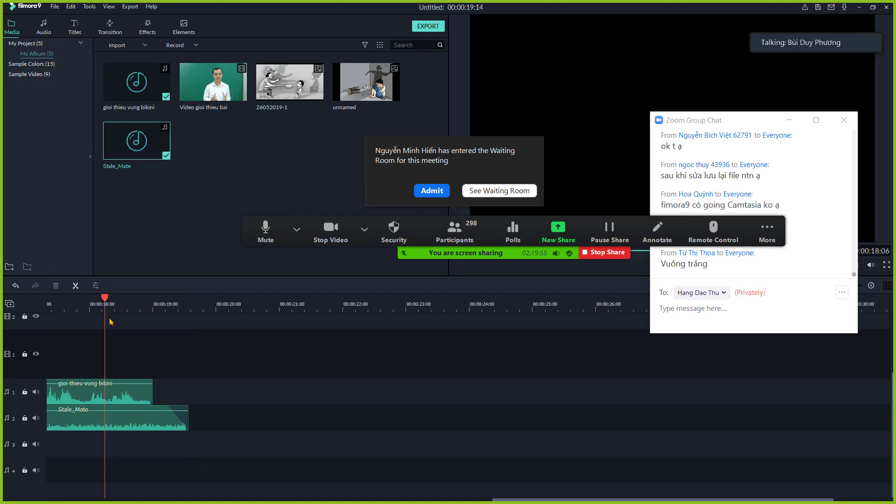
key(space)
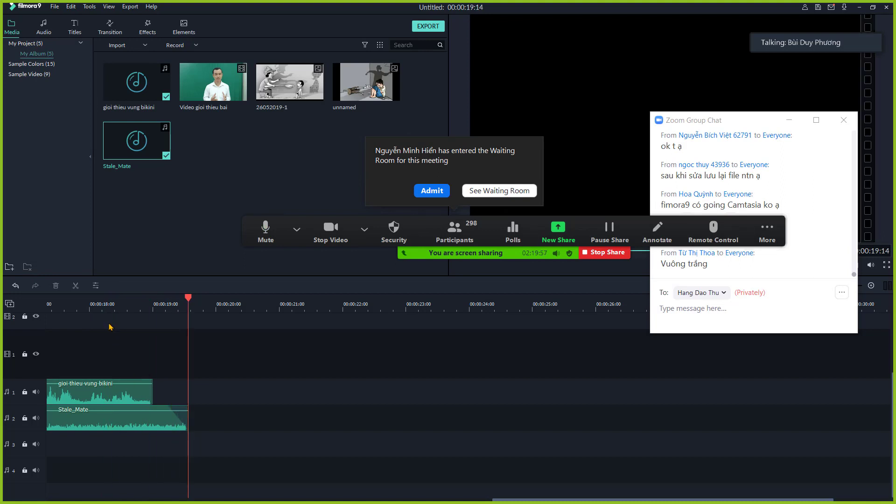
drag(167, 407, 134, 407)
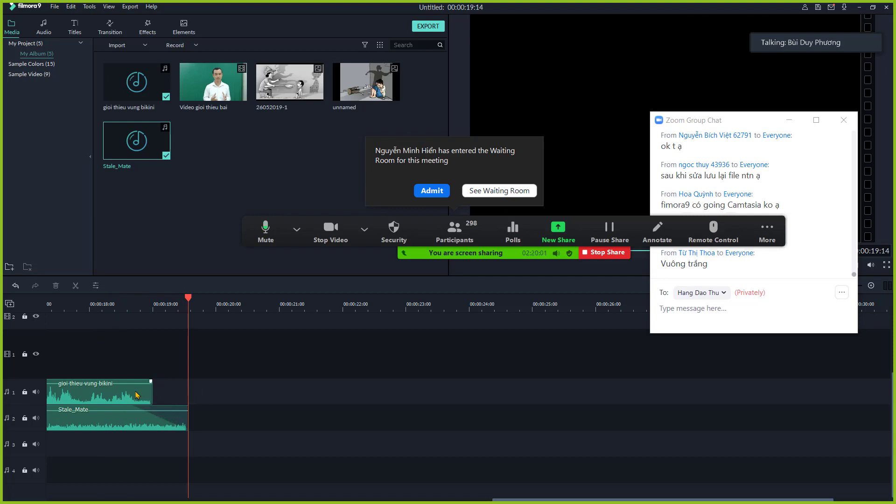
click(77, 318)
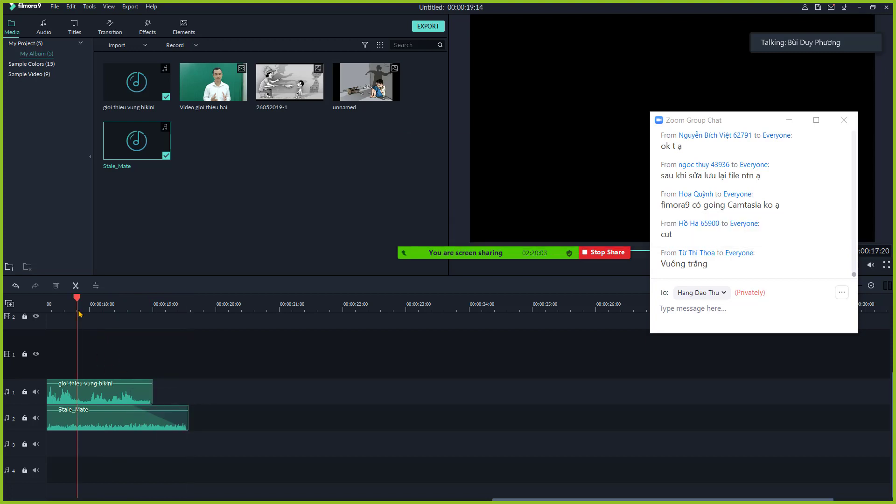
key(space)
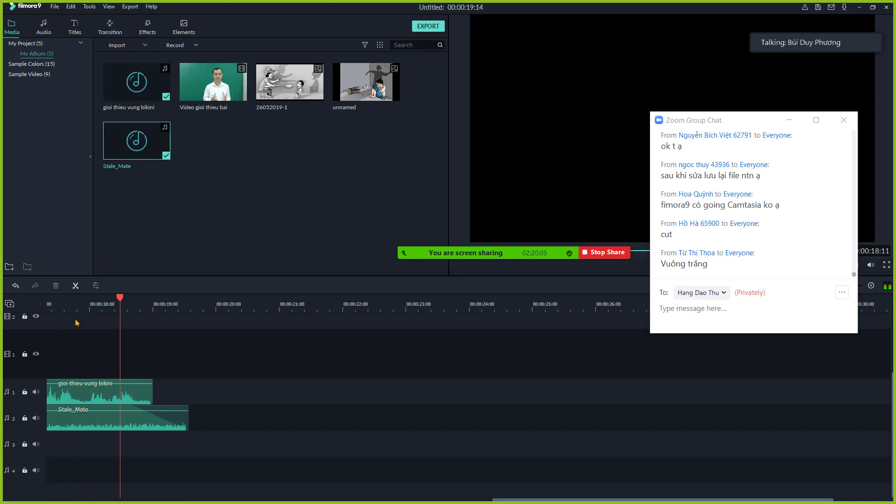
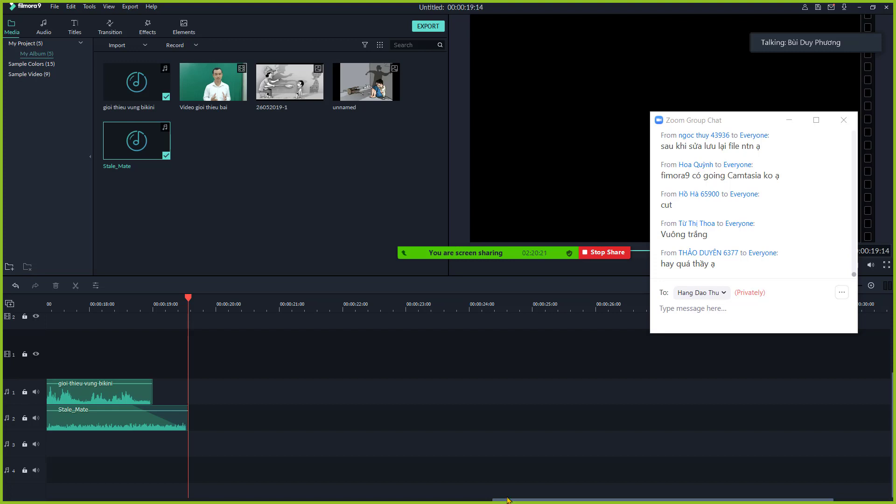
Apply the Dance equalizer preset to the last narration clip and play back the ending of the timeline.
click(148, 429)
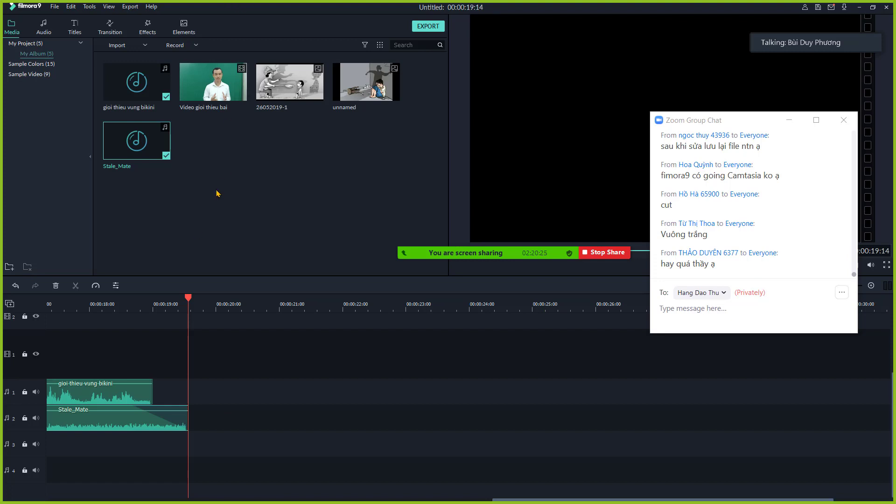
click(112, 390)
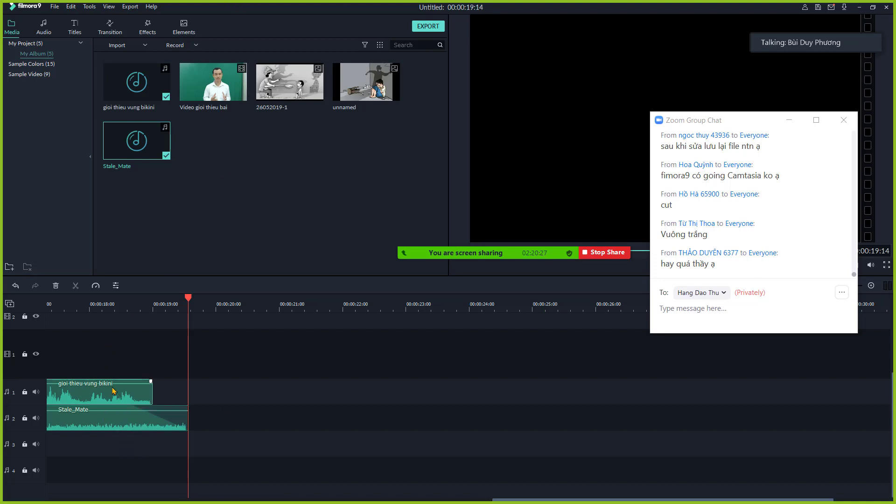
click(108, 303)
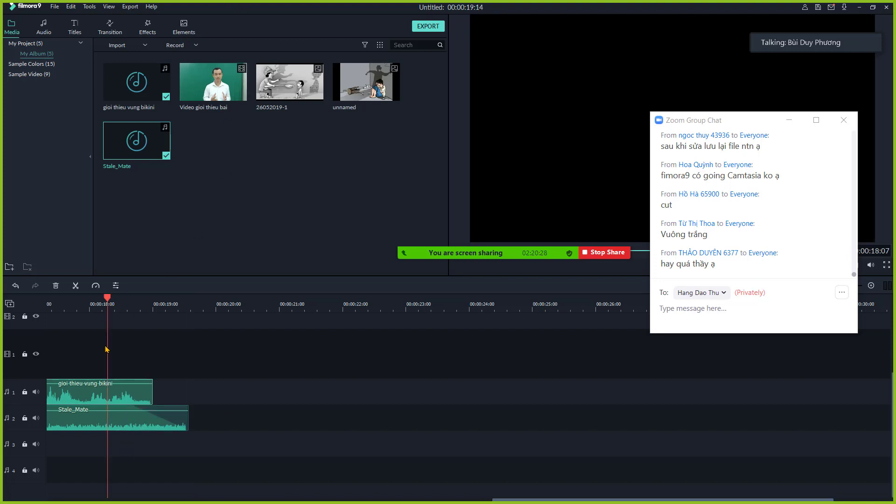
right_click(88, 391)
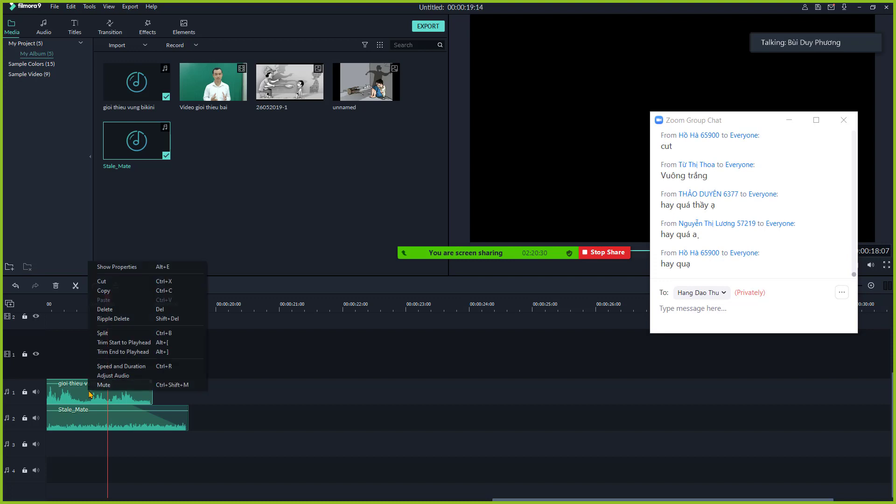
click(113, 375)
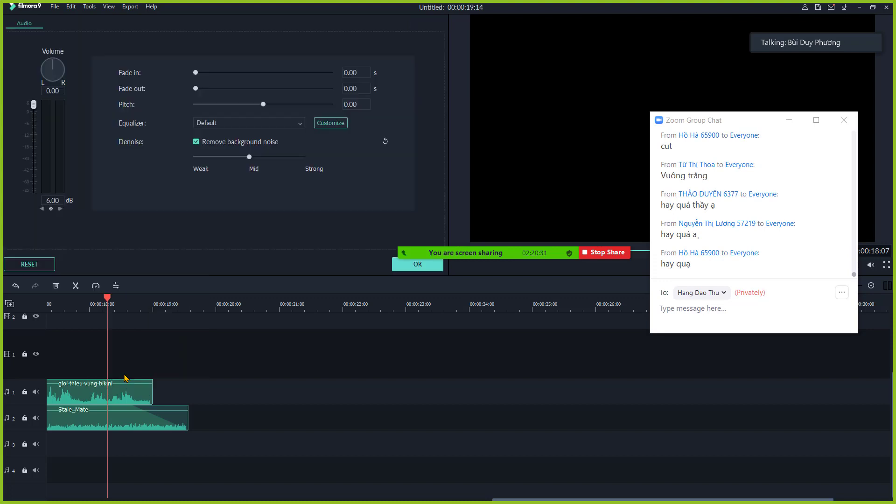
click(239, 124)
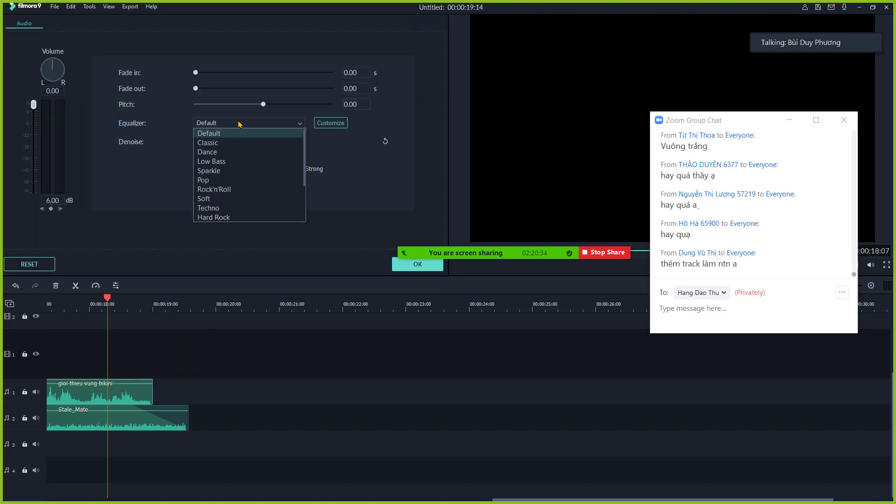
click(213, 153)
drag(112, 306, 46, 309)
key(space)
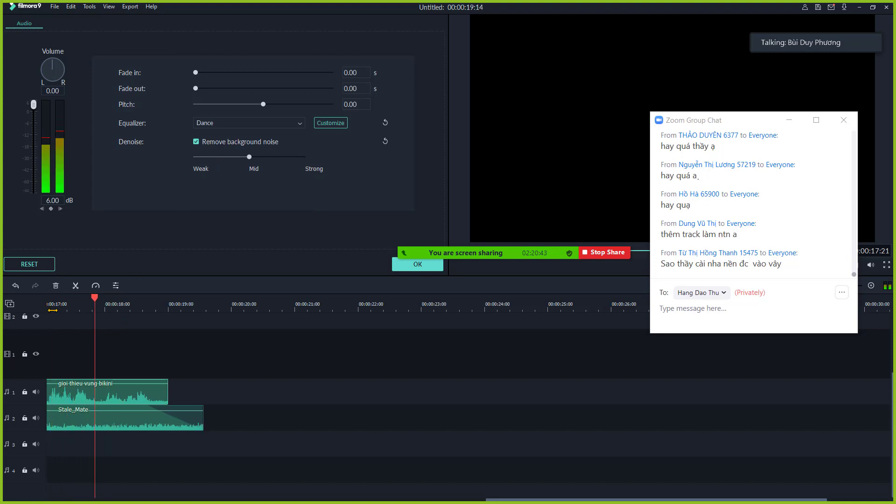
key(space)
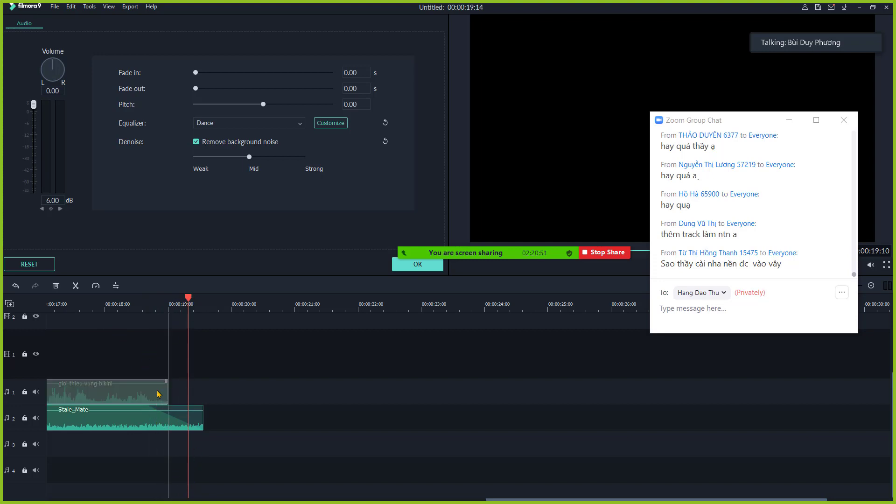
Add a 0.28 s fade-out to the last narration clip, plus a short fade-in on the first narration clip and 1.32 s on Stale_Mate.
mouse_move(167, 382)
mouse_down()
mouse_move(140, 383)
mouse_move(159, 381)
mouse_move(150, 381)
mouse_up()
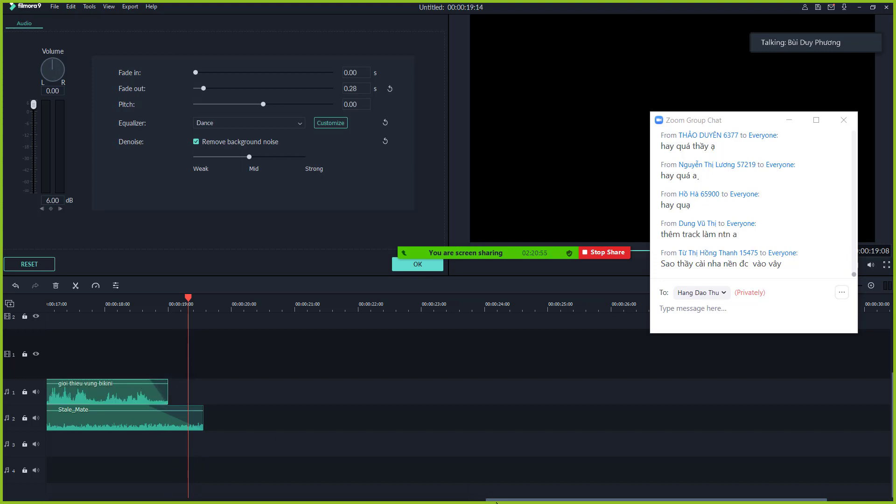
drag(477, 501, 55, 487)
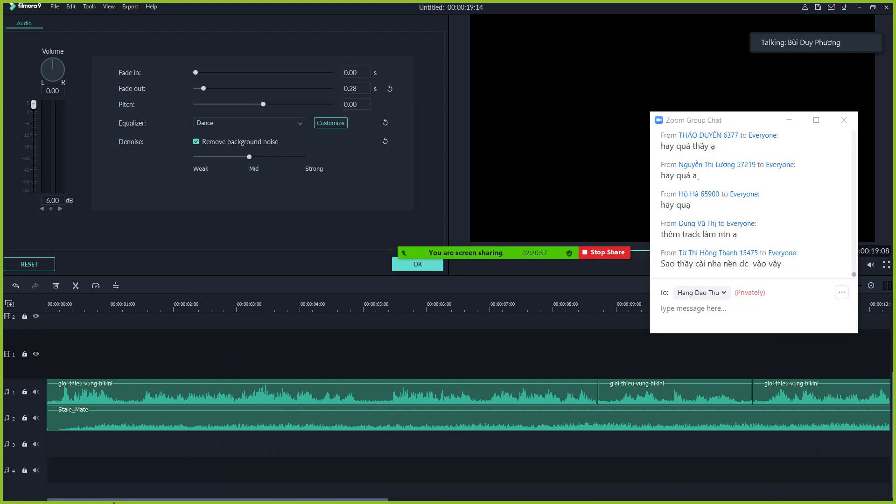
click(60, 392)
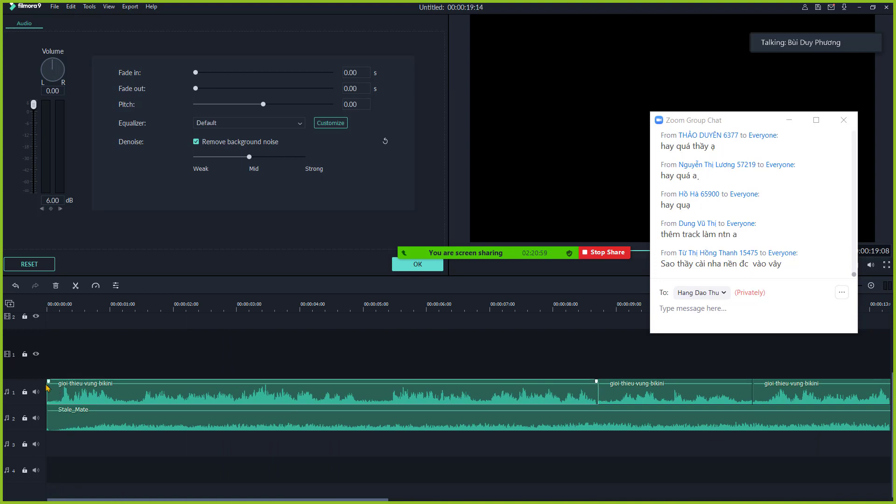
drag(49, 381, 130, 426)
click(72, 421)
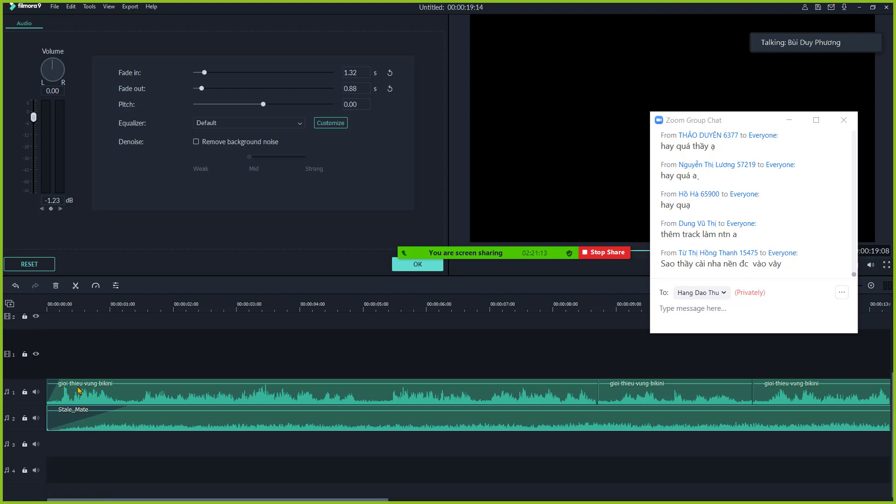
Play back the timeline from the start to hear the fade-ins, with the whole project fitted in view.
click(55, 304)
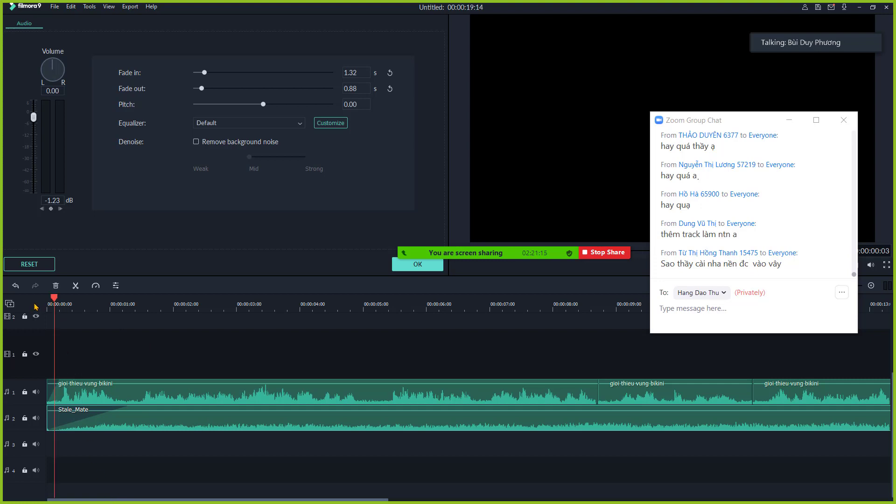
drag(35, 307, 29, 309)
key(space)
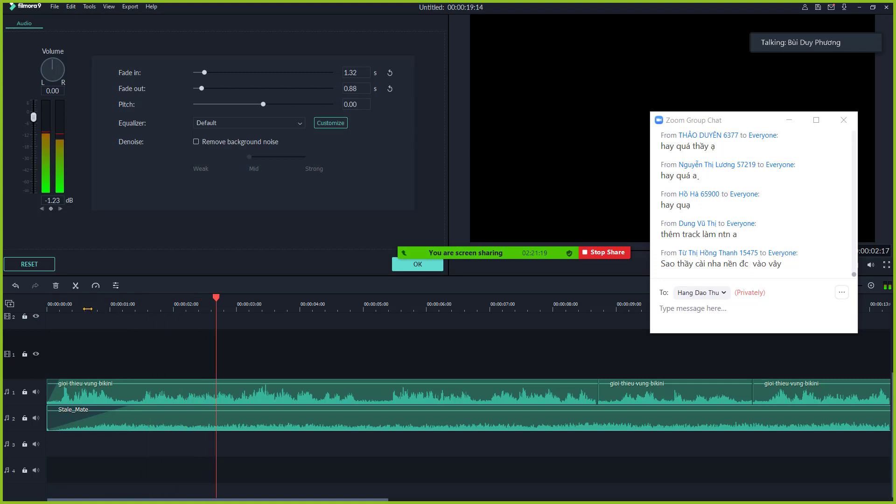
key(shift+z)
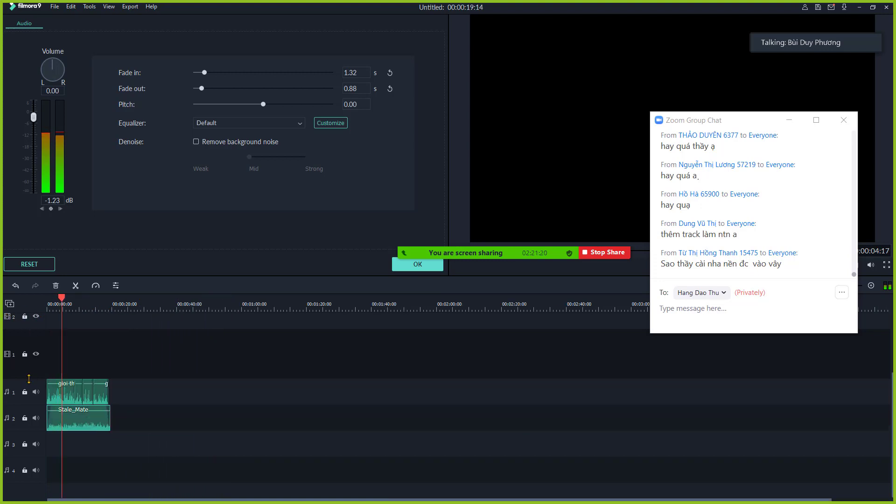
Set the Stale_Mate music's volume to about -15.68 dB during playback and confirm the audio settings.
drag(80, 410, 82, 417)
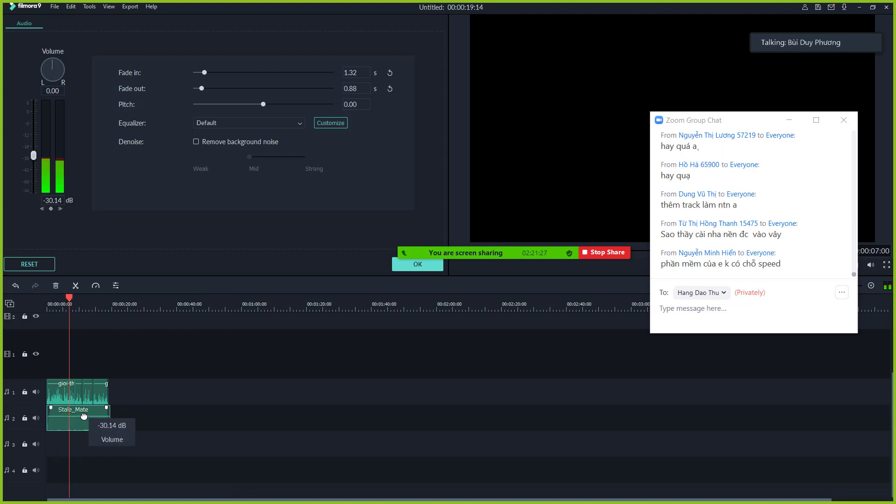
drag(84, 416, 83, 413)
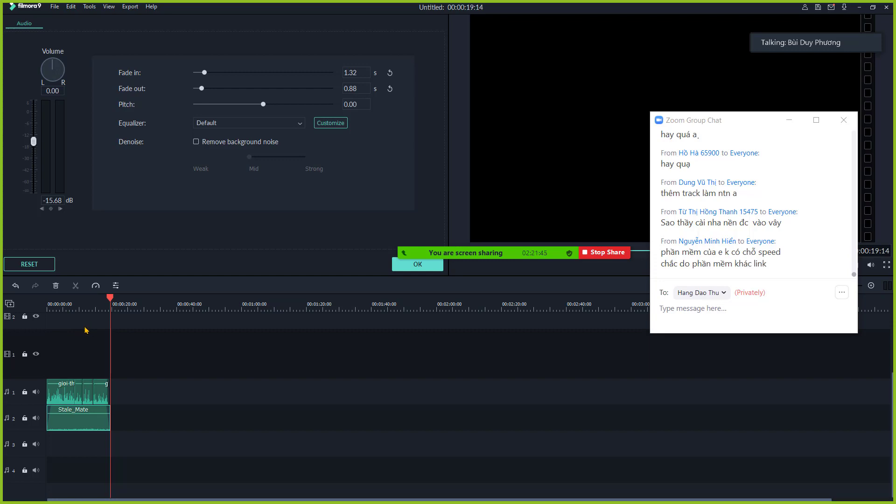
click(404, 270)
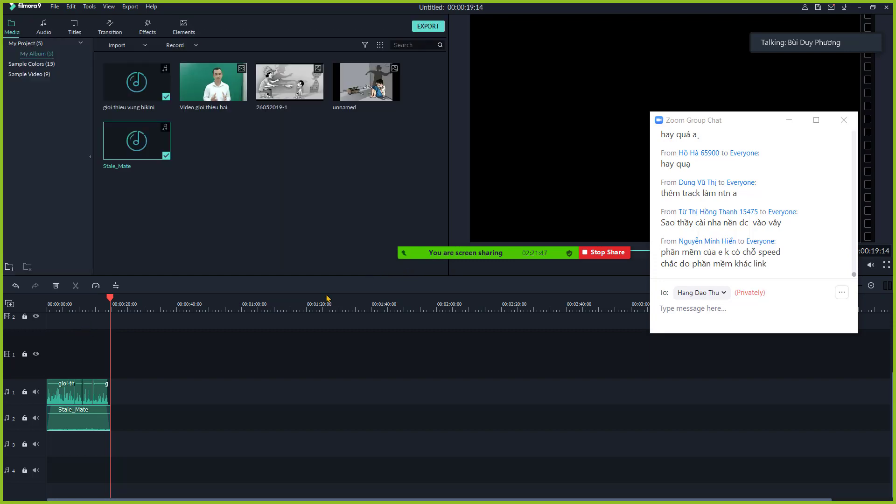
Switch to the Word notes and add the line "Thêm nhạc nền vào:" below the Reverse entry.
key(alt+Tab)
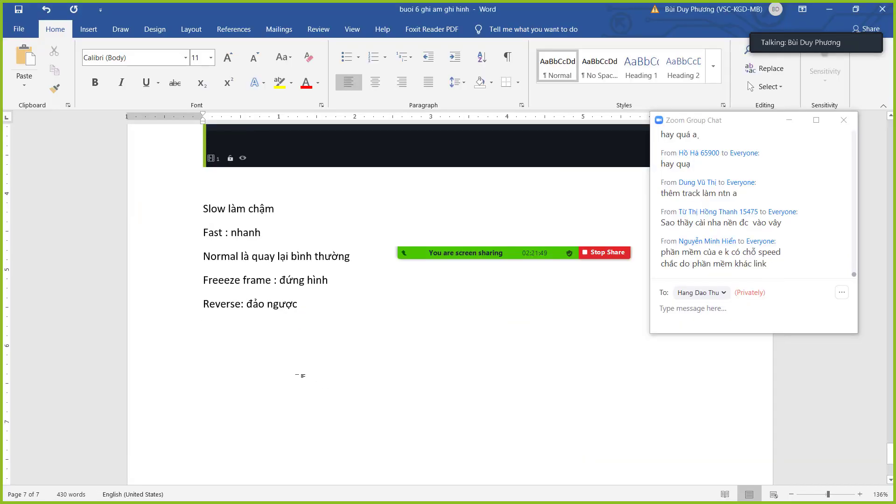
scroll(301, 375, up, 3)
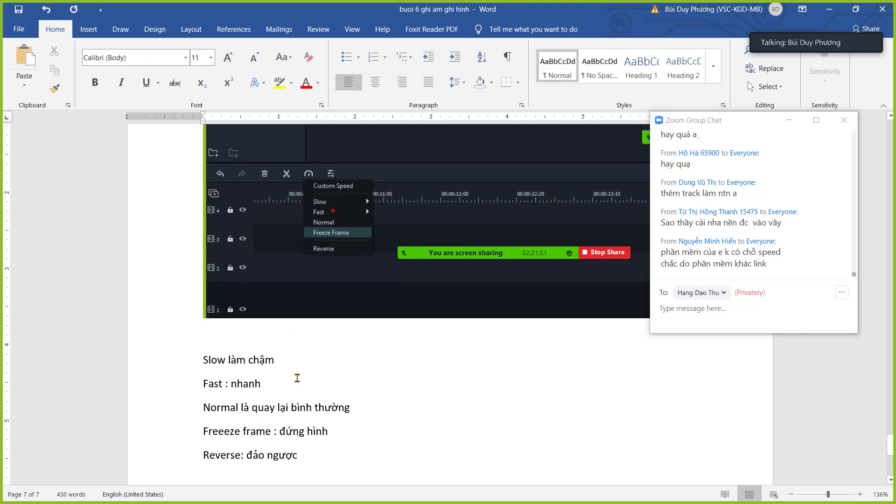
text(Thêm nha)
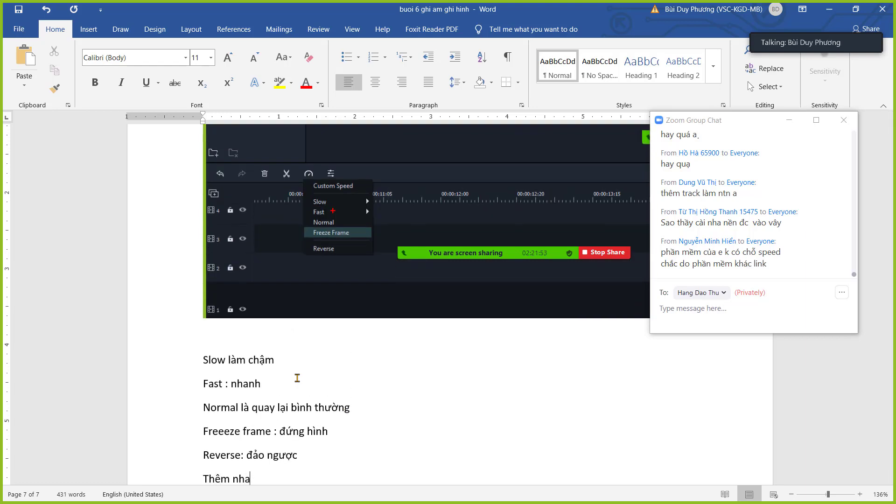
text(c nền vào:)
key(Return)
Add the note "Kéo nhạc nền để vào track bên dưới, chỉnh nhỏ dần:" under the music heading and switch back to Filmora9.
text(Keo n)
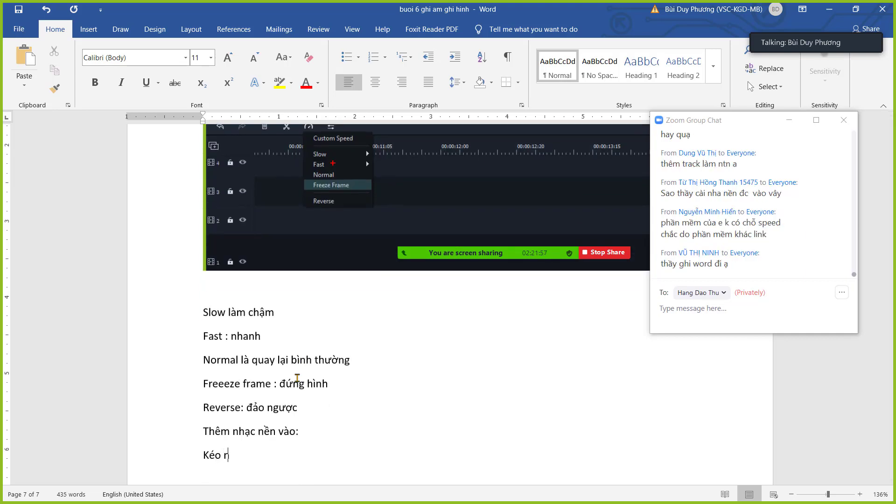
text(hạc nền để )
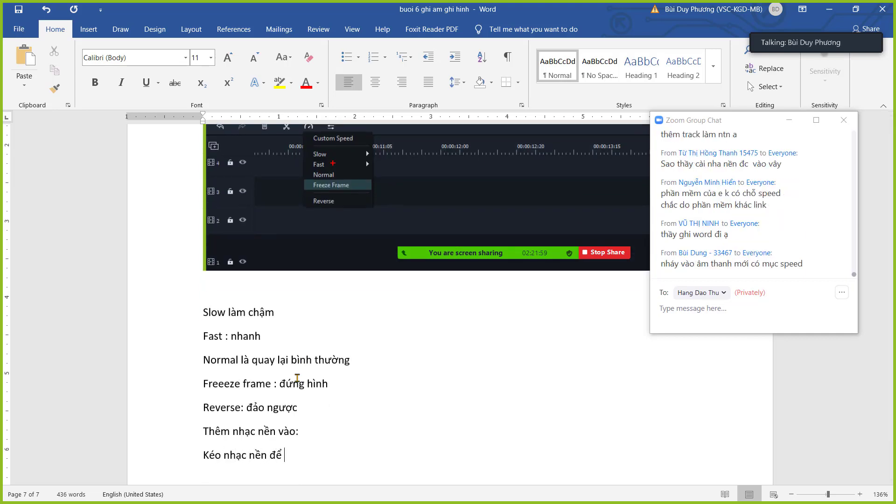
text(vào track bên dươ)
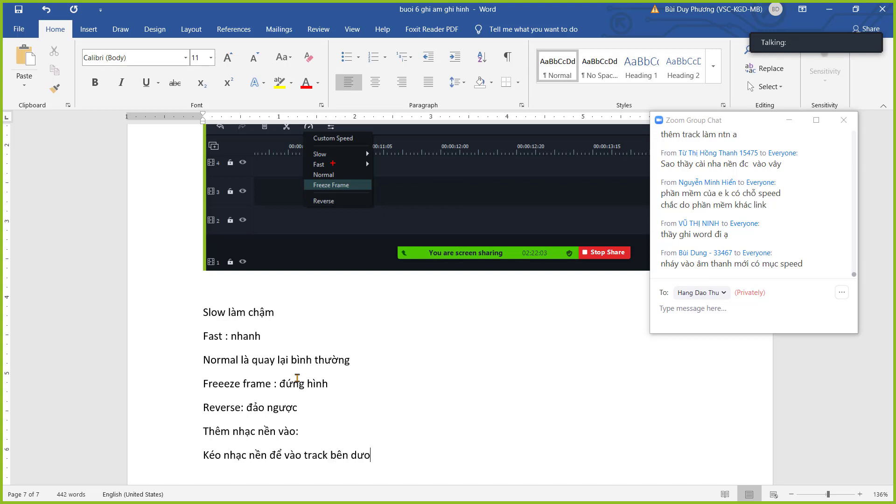
text(i, chỉnh nhỏ da)
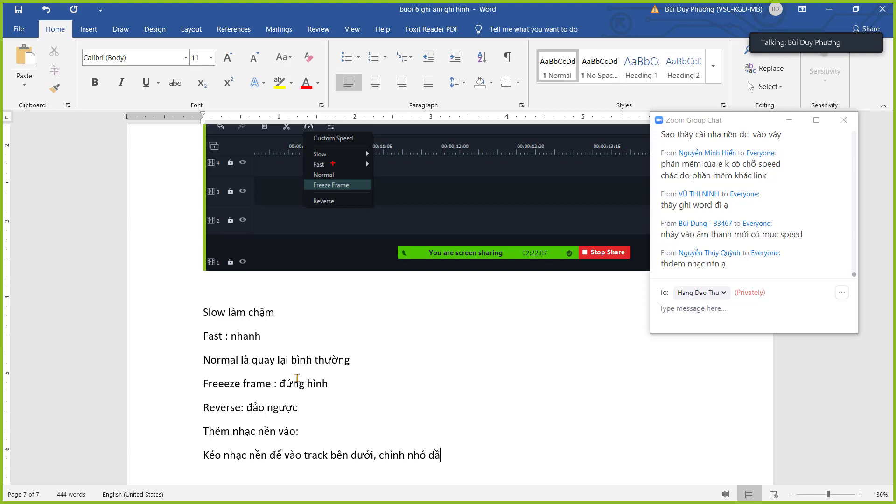
text(n:)
key(Return)
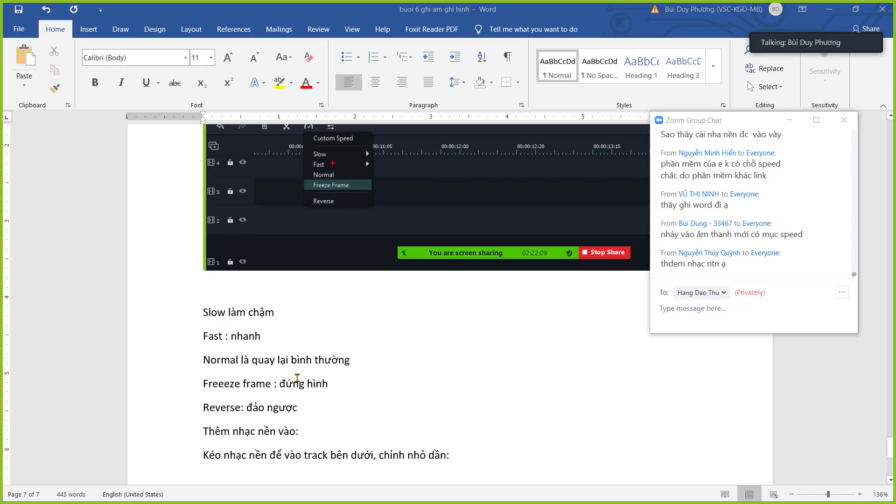
key(alt+Tab)
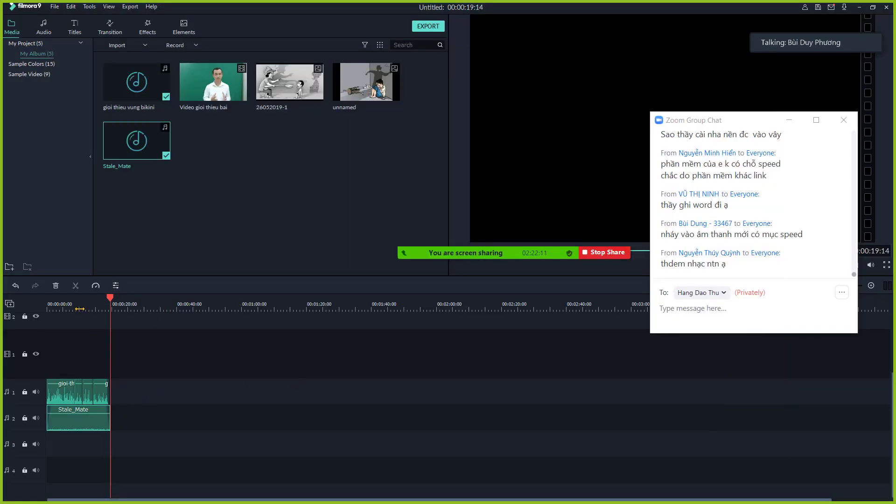
Shorten the fade-out at the end of the Stale_Mate music clip and place the playhead at 00:00:19:07.
scroll(80, 309, up, 3)
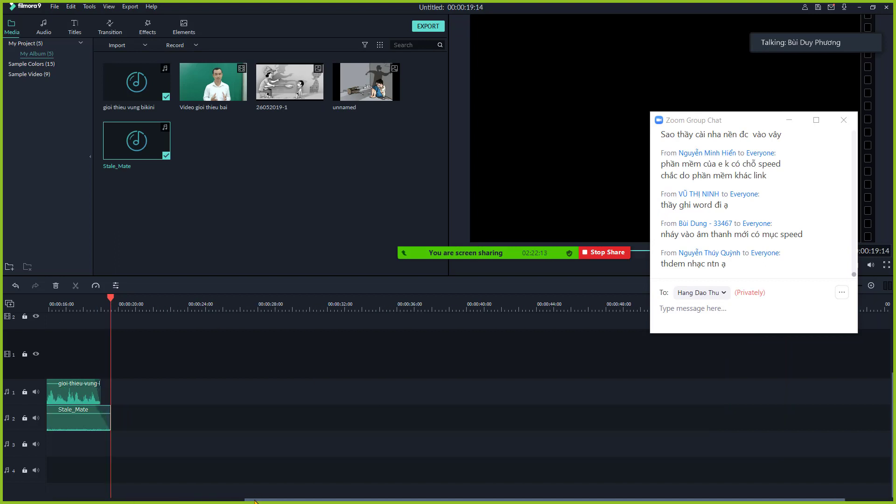
drag(254, 502, 133, 502)
scroll(209, 304, up, 2)
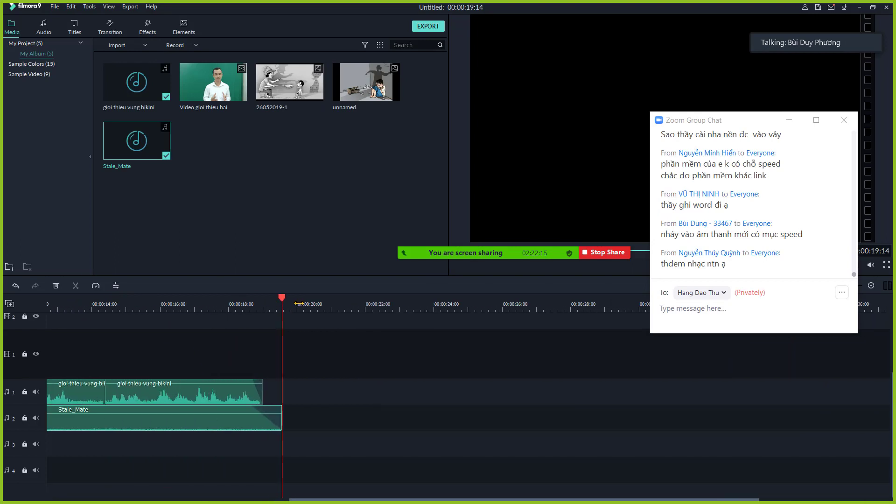
click(319, 501)
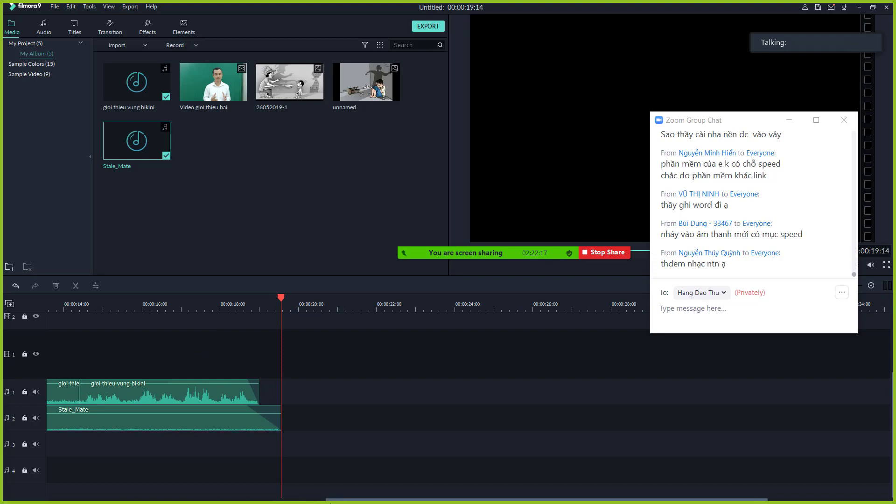
drag(338, 502, 278, 502)
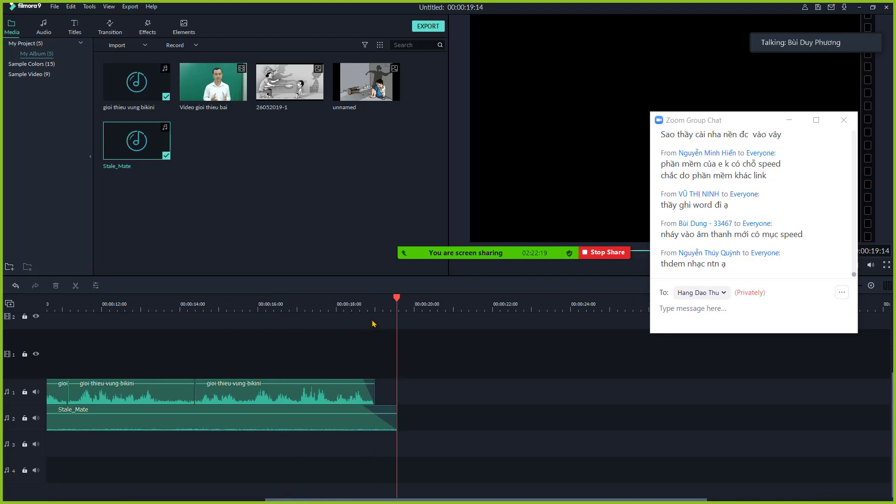
click(363, 307)
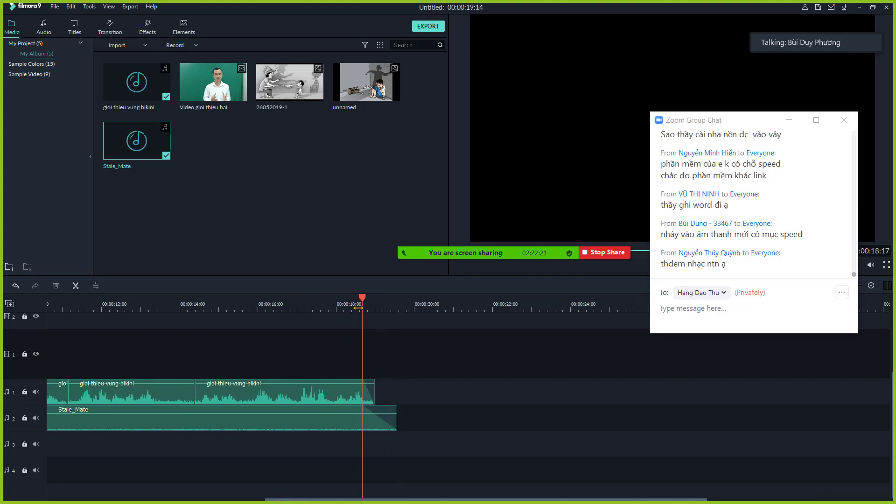
click(369, 426)
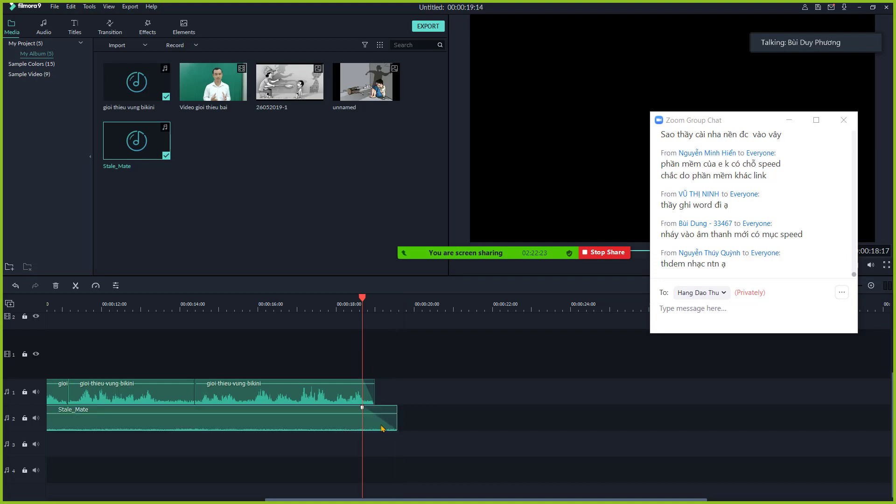
drag(362, 407, 387, 408)
click(386, 303)
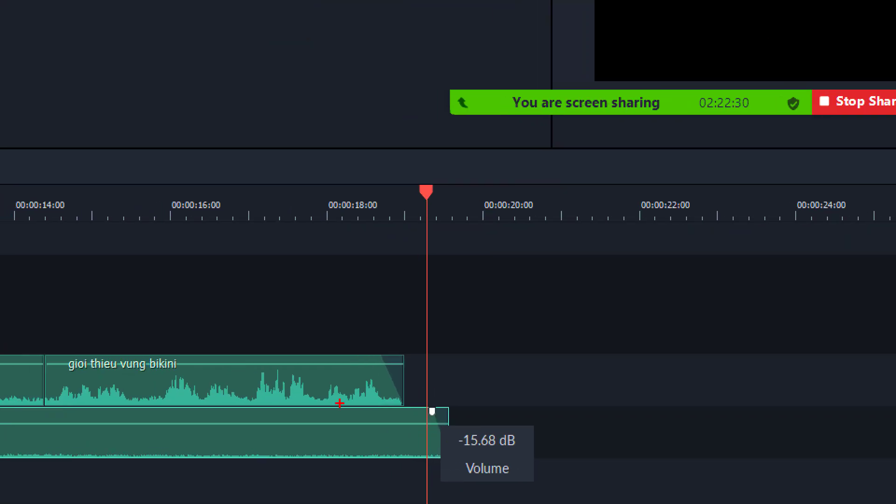
Circle the Stale_Mate clip's fade-out handle in red on the magnified timeline and switch to the Word notes.
mouse_move(453, 387)
mouse_down()
mouse_move(431, 386)
mouse_move(402, 430)
mouse_move(450, 398)
mouse_up()
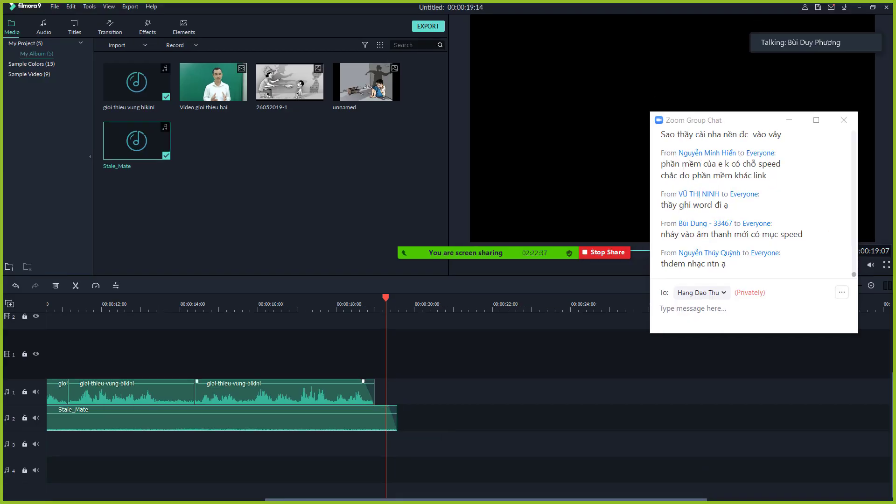
key(alt+Tab)
key(alt+Tab)
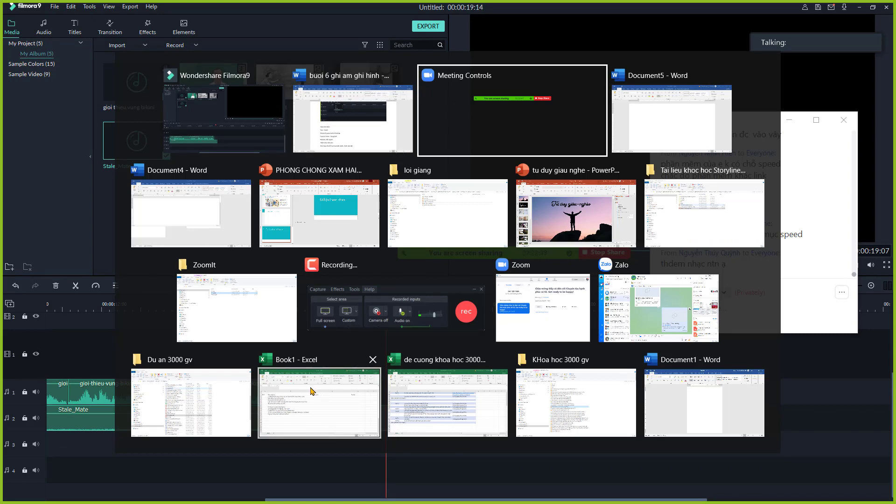
key(alt+Tab)
key(alt+Tab)
key(alt+Tab)
key(alt+Tab)
key(alt+Tab)
key(alt+Tab)
key(alt+Tab)
key(alt+Tab)
key(alt+Tab)
key(alt+Tab)
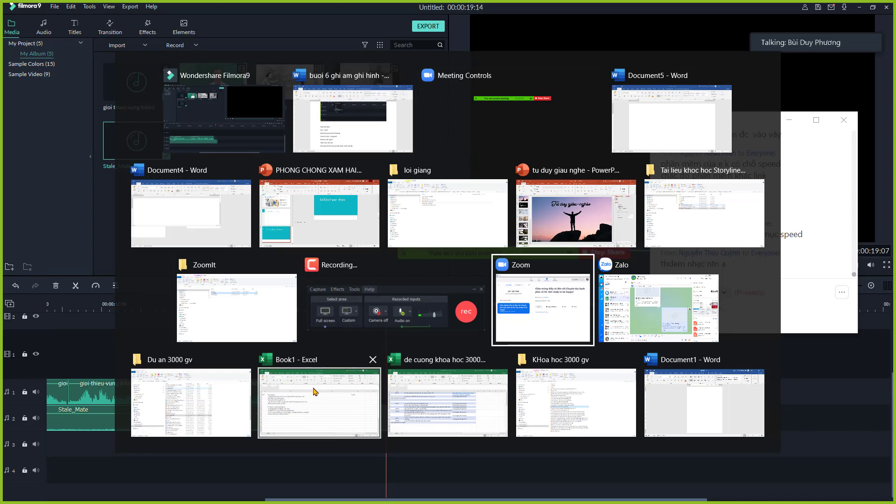
key(alt+Tab)
key(alt+Tab)
key(alt+Tab)
key(alt+Tab)
key(alt+Tab)
key(alt+Tab)
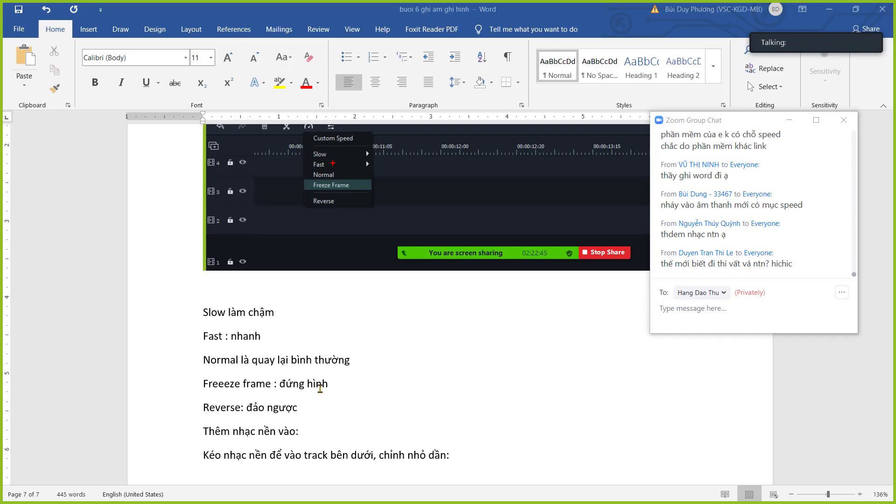
Paste the annotated timeline capture below the "Kéo nhạc nền để vào track bên dưới, chỉnh nhỏ dần:" note.
scroll(412, 408, down, 3)
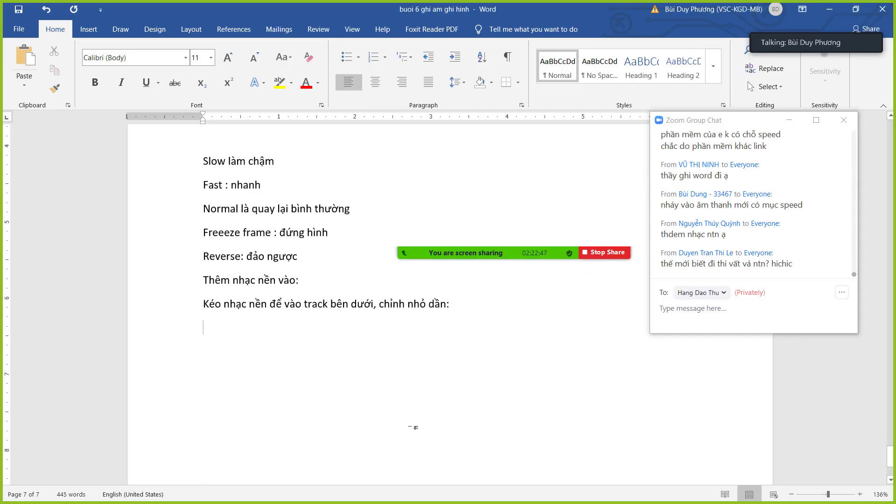
key(ctrl+v)
scroll(440, 470, down, 1)
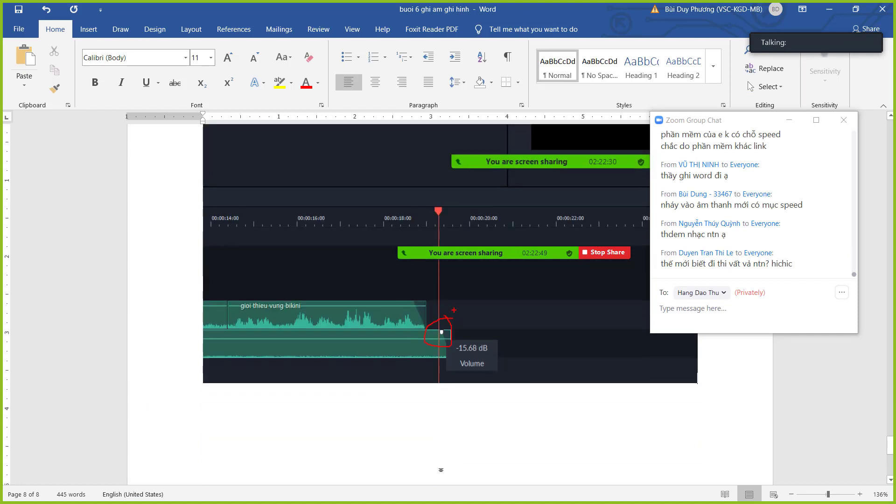
scroll(424, 430, up, 3)
scroll(387, 436, down, 2)
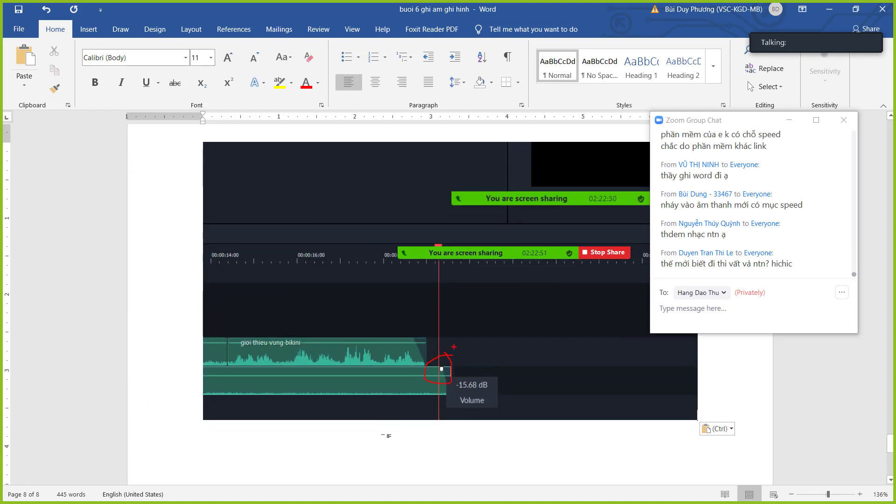
Extend the "chỉnh nhỏ dần:" note with "đặt trỏ chuột ở phần cuối của âm thanh".
scroll(392, 420, up, 8)
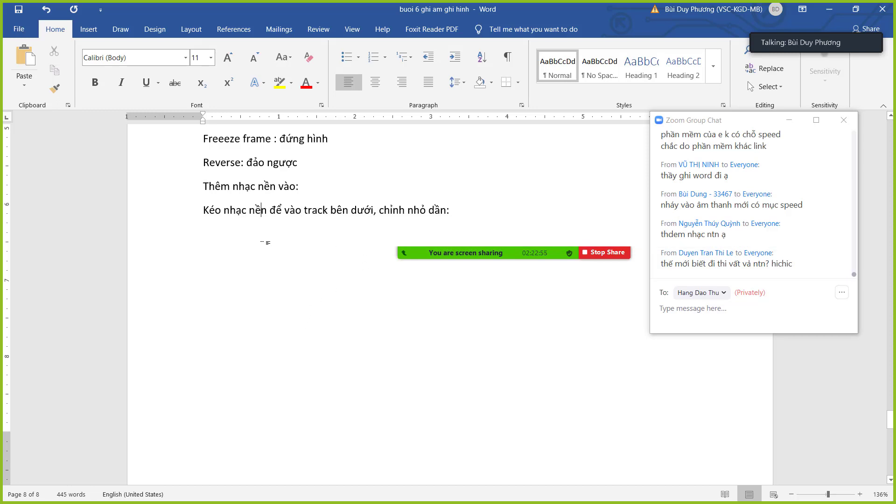
text(đặt)
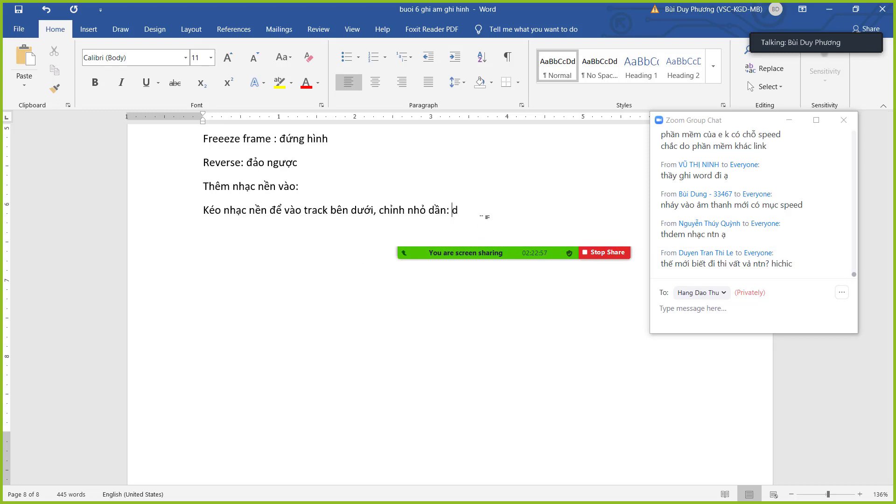
text( trơ)
text( chuột po)
text(ở phần cuối c )
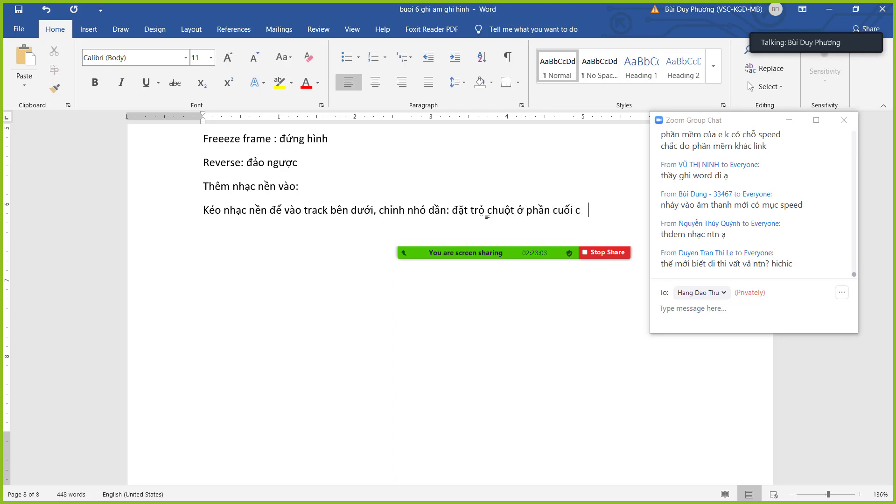
text(ủa âm thanh)
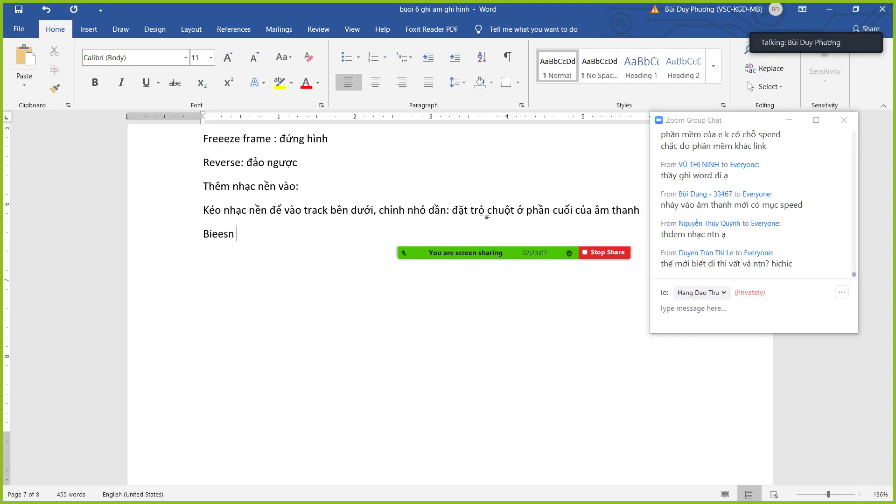
Add the line "Biến thành hình vuông trắng nhỏ, kéo về:" directly above the annotated timeline capture.
text( e)
text(ến thành hình vu)
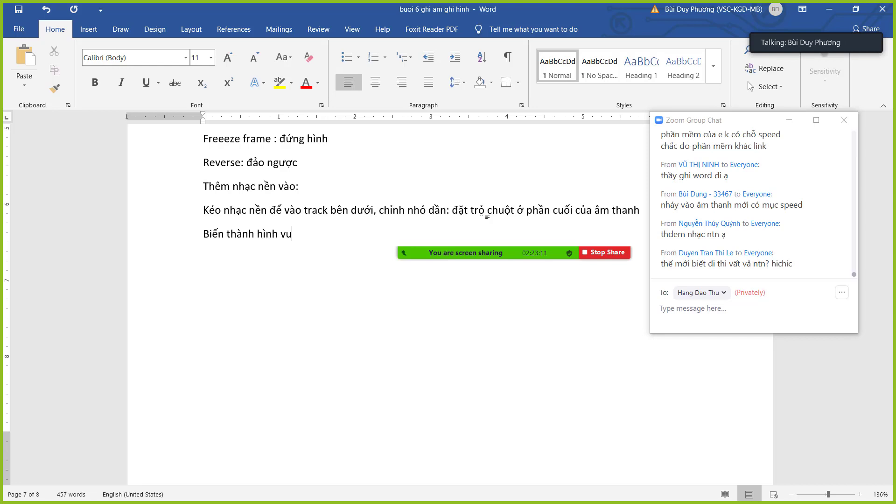
text(ông trắng nhỏ,)
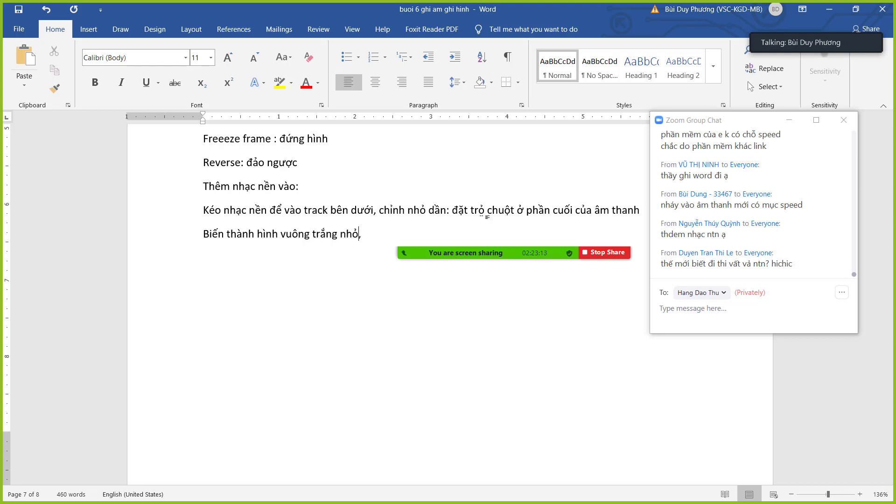
text( t)
key(BackSpace)
text(keo:)
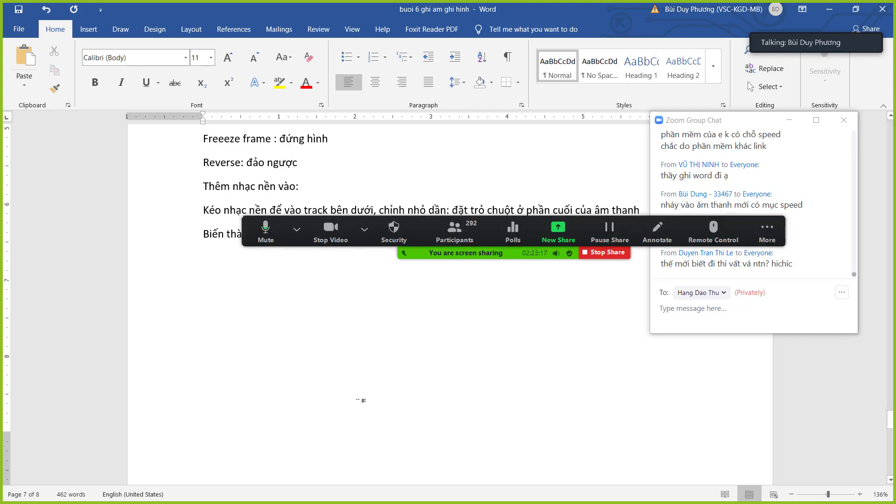
key(Return)
key(ctrl+v)
click(376, 411)
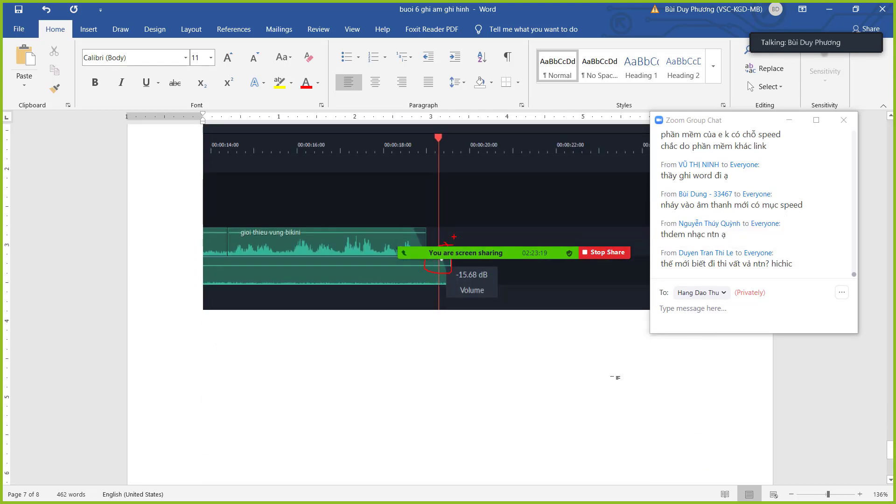
click(726, 432)
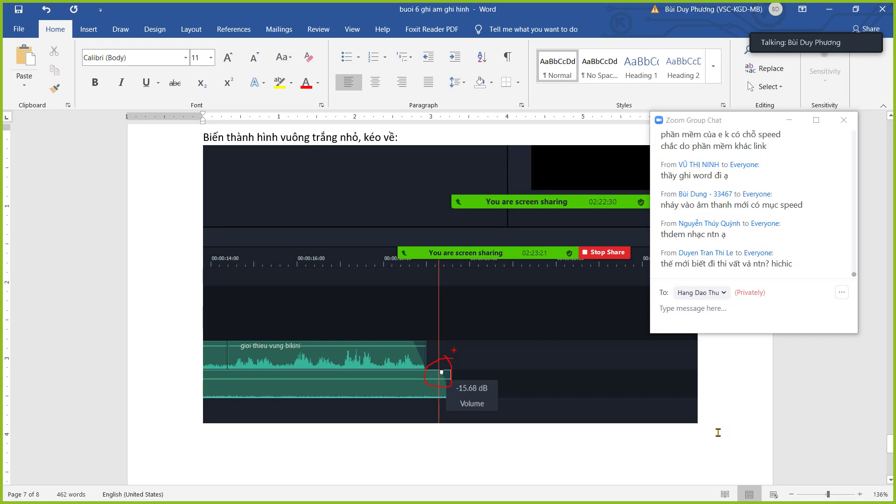
Switch to Filmora9 and scrub back through the timeline to 00:00:09:14 with all the audio clips in view.
key(alt)
key(alt+Tab)
click(346, 307)
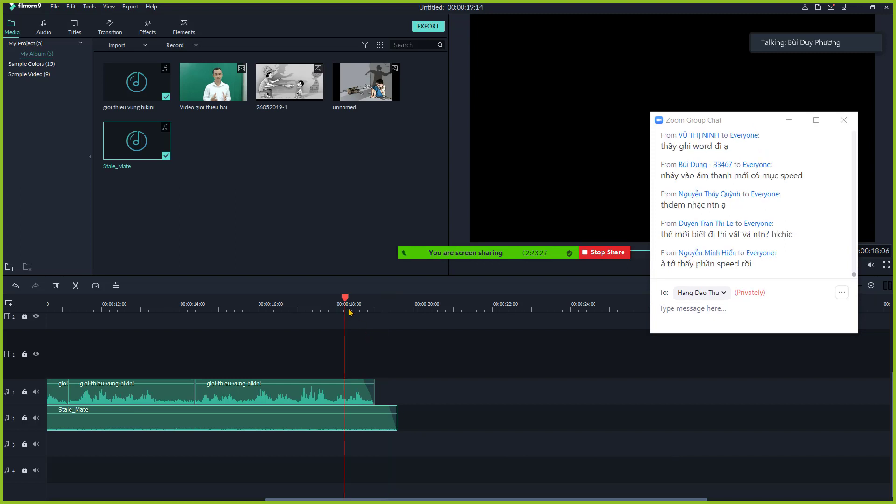
drag(346, 307, 222, 308)
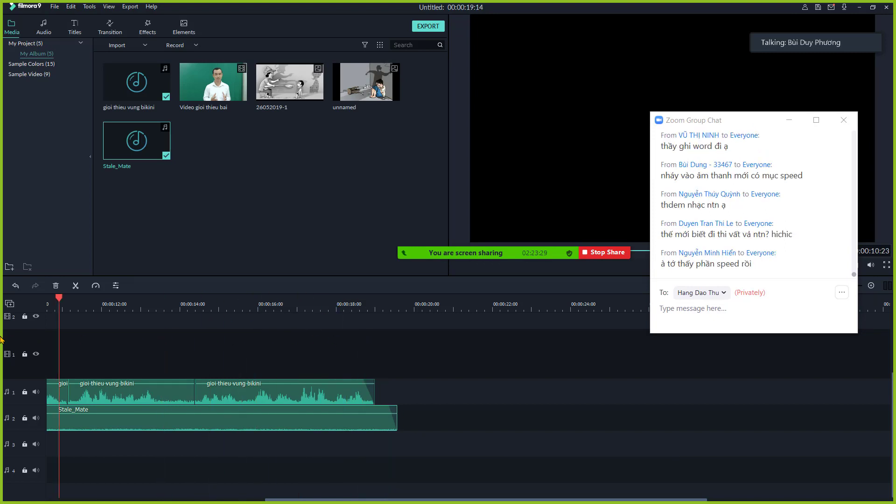
scroll(310, 342, left, 5)
click(397, 343)
drag(463, 306, 203, 311)
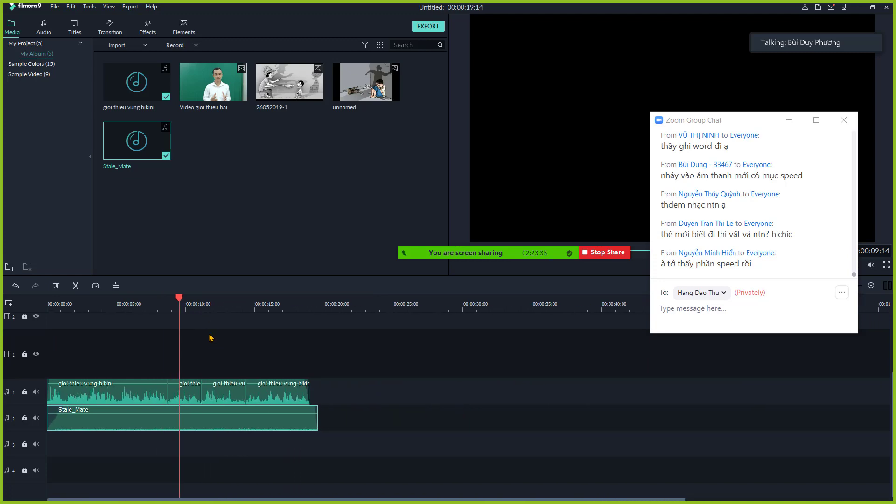
Switch to the Word notes and add the heading "CÁCH XUẤT PHẦN ÂM THANH ĐÃ LÀM RA" below the timeline capture.
key(alt+Tab)
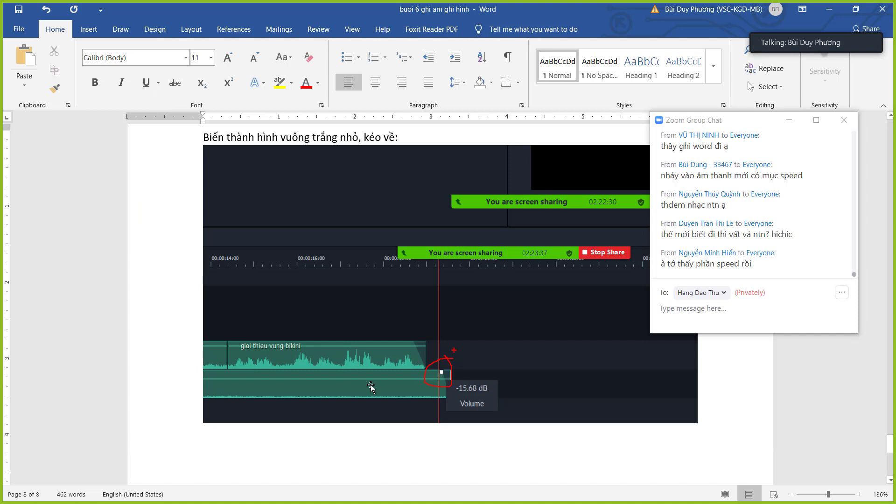
text(CÁC)
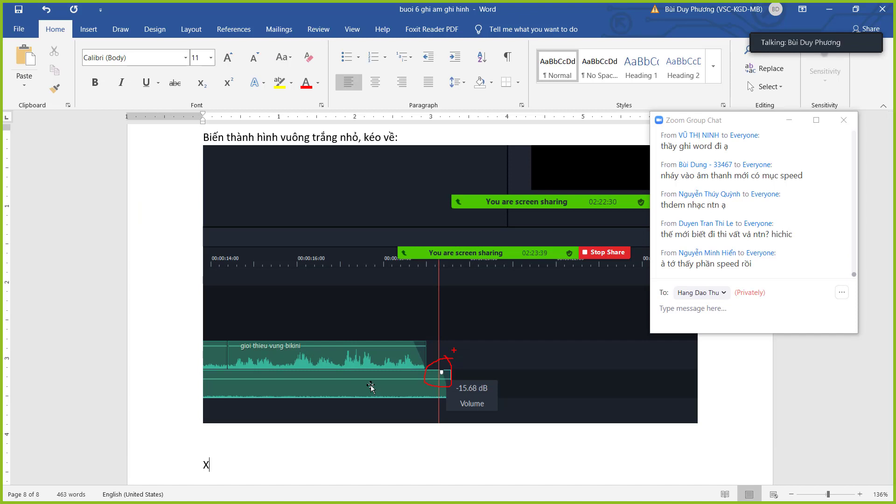
text(H XUẤT PHẦN Â)
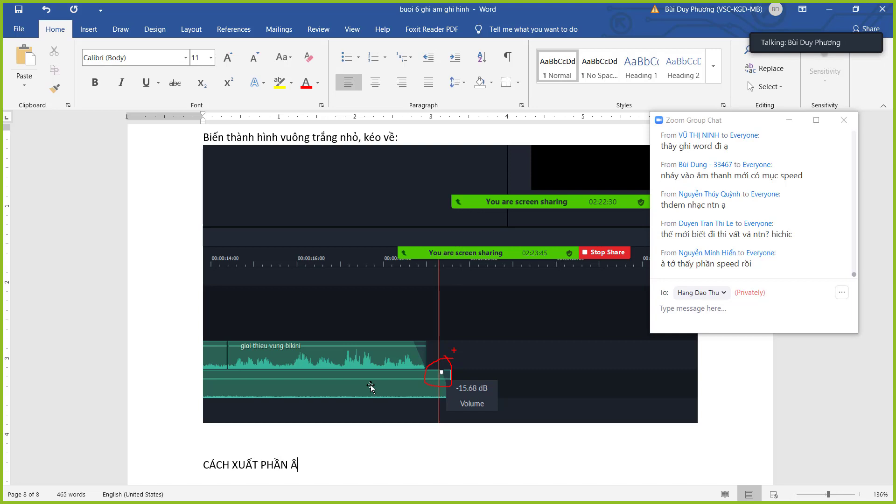
text(M THANH ĐÃ LÀM )
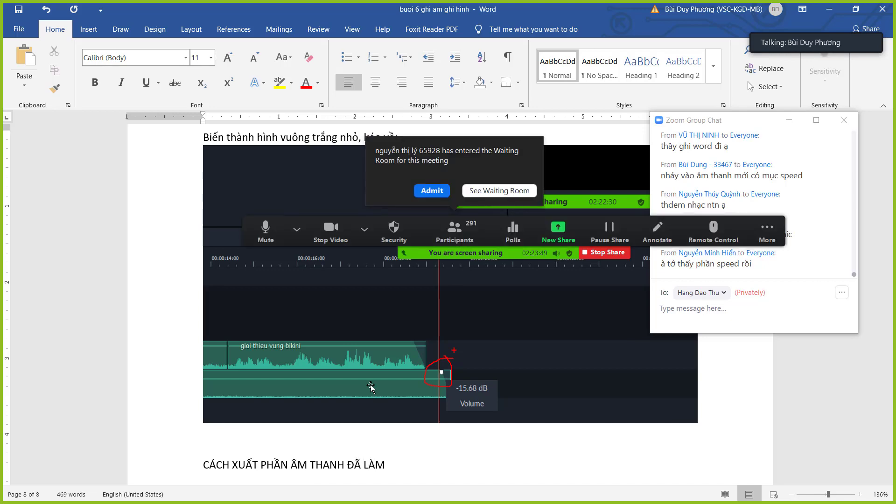
text(RA)
key(Return)
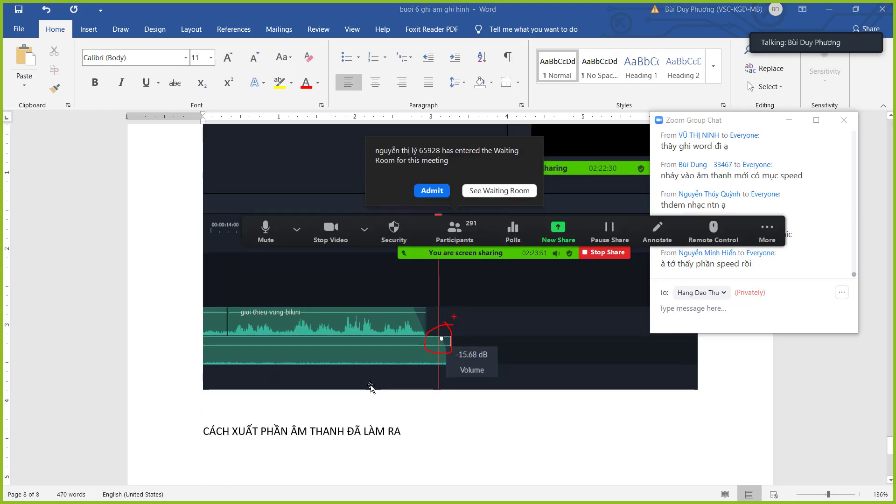
Admit the waiting Zoom participant, mark the EXPORT button on the magnified Filmora9 window and return to the Word notes.
key(alt+Tab)
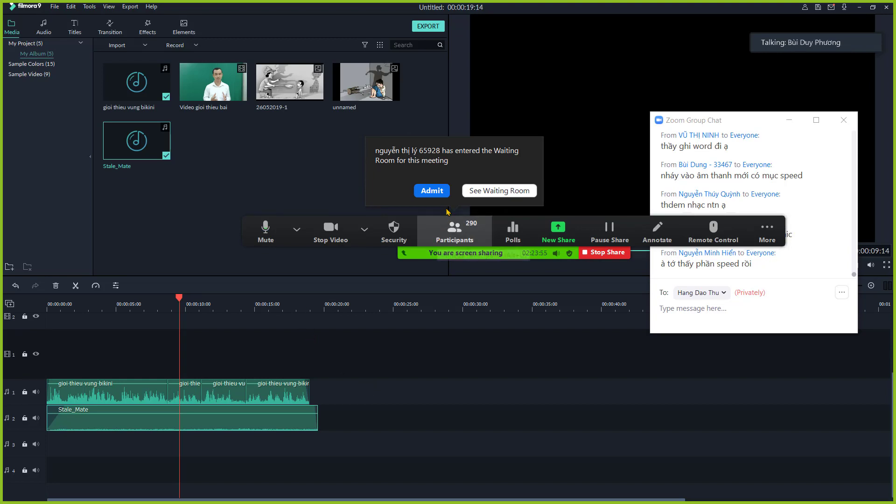
click(432, 191)
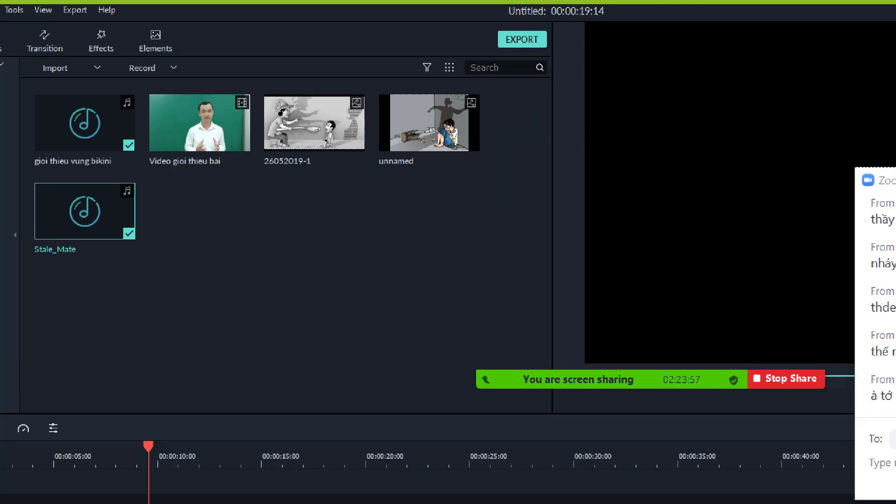
mouse_move(564, 32)
mouse_down()
mouse_move(534, 19)
mouse_move(478, 26)
mouse_move(553, 91)
mouse_move(601, 63)
mouse_move(551, 21)
mouse_up()
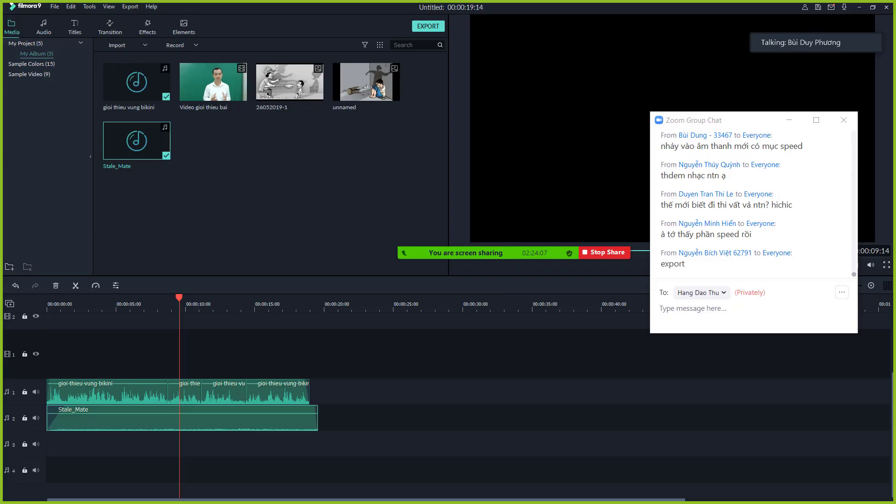
key(alt+Tab)
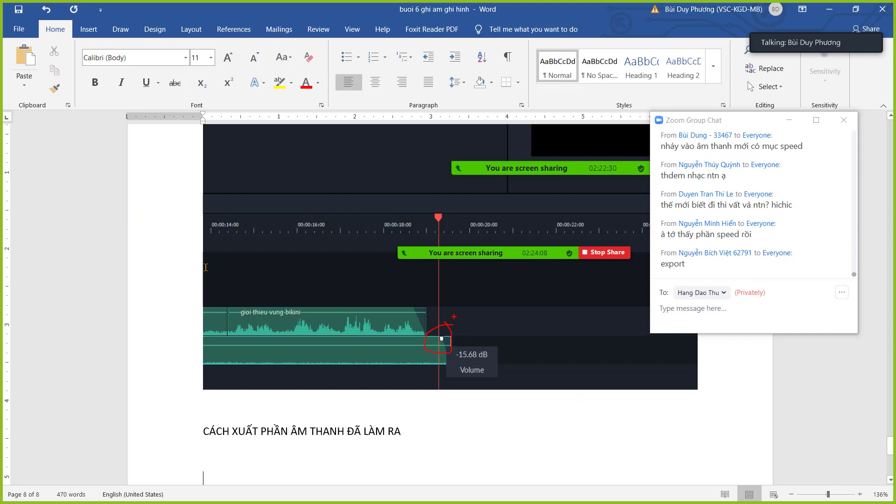
Add the line "Vào export:" below the audio export heading and paste the annotated Filmora9 EXPORT capture under it.
scroll(205, 267, down, 3)
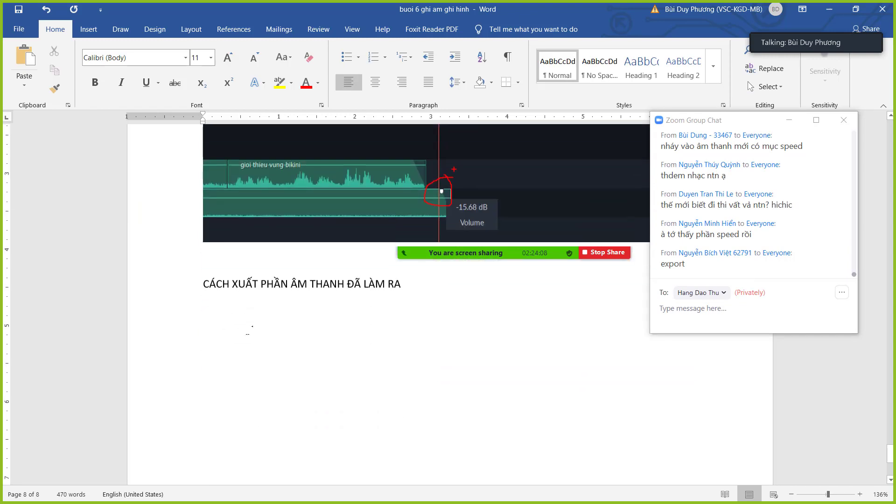
text(V)
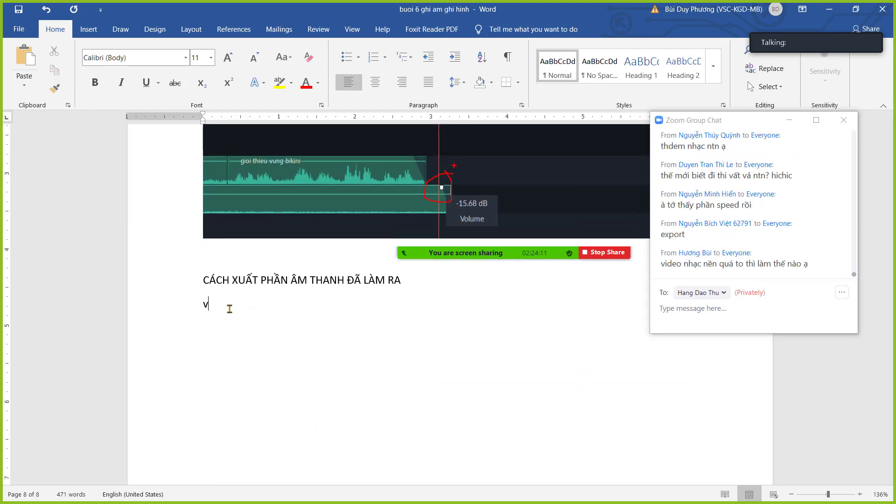
text(ào ex)
text(expo)
text(rt:)
key(ctrl+v)
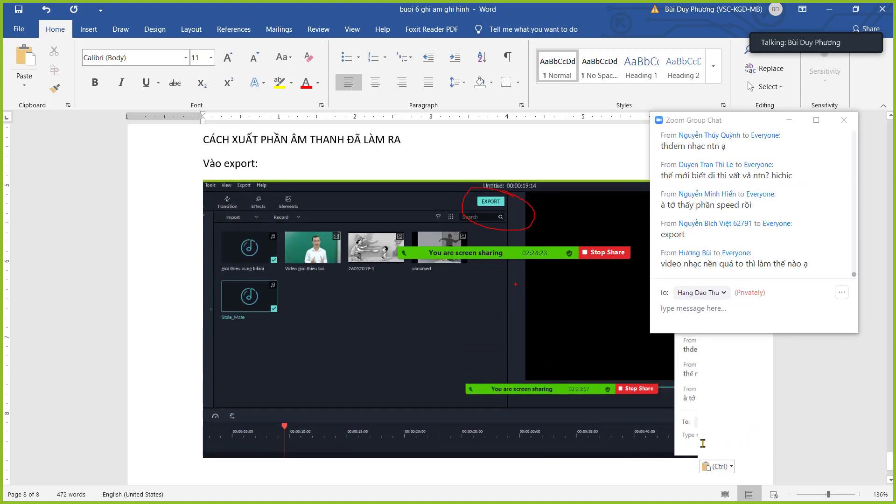
key(Return)
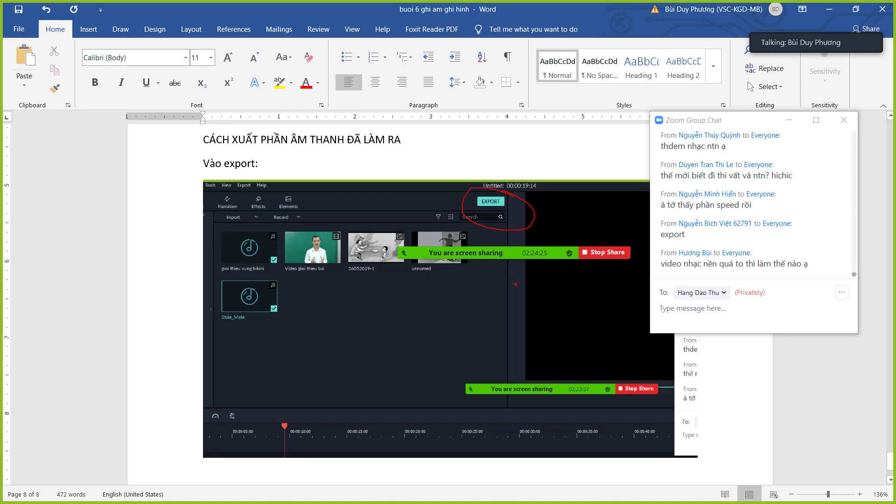
Switch to Filmora9, select MP3 in the export settings and move the Zoom sharing bar clear of the dialog.
scroll(607, 437, down, 3)
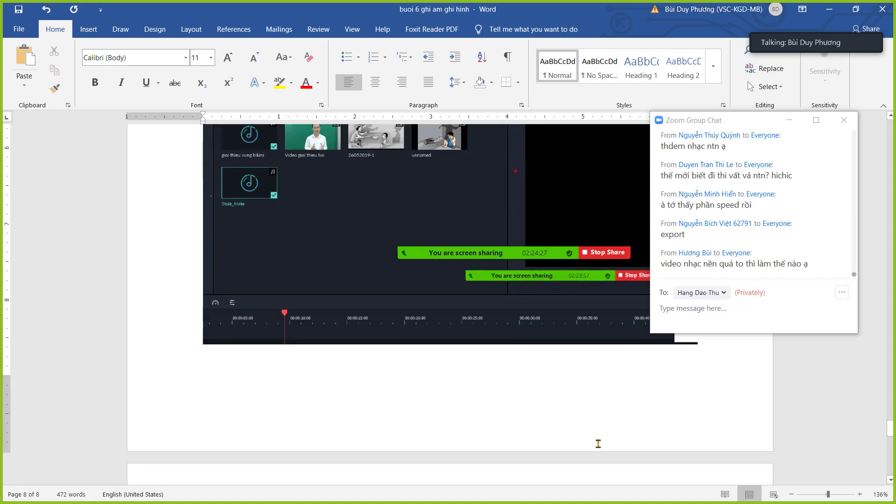
scroll(597, 443, down, 3)
scroll(544, 424, up, 5)
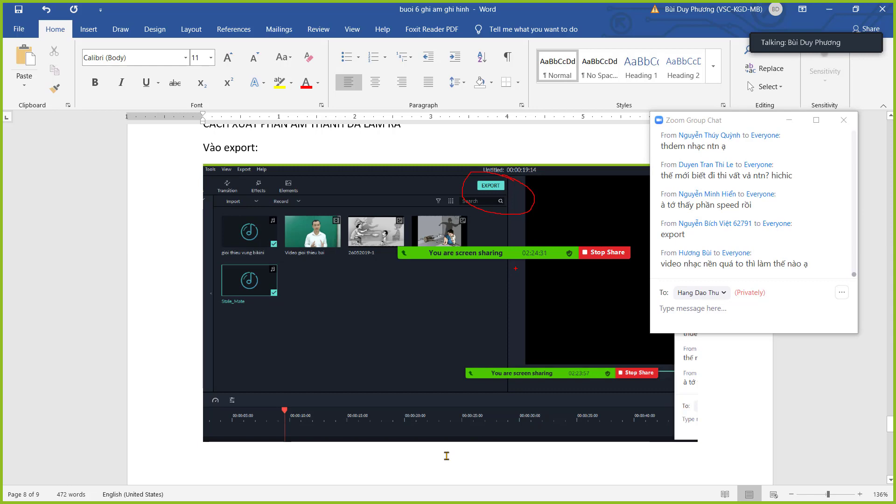
scroll(410, 399, up, 3)
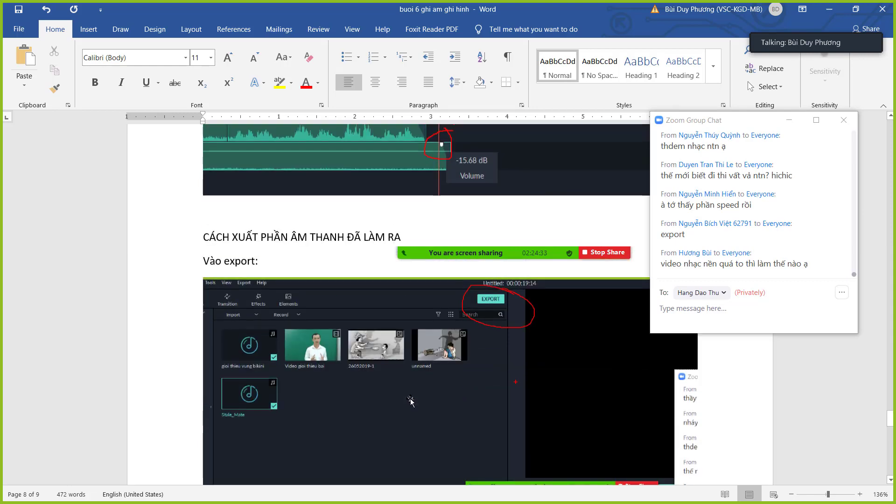
key(alt+Tab)
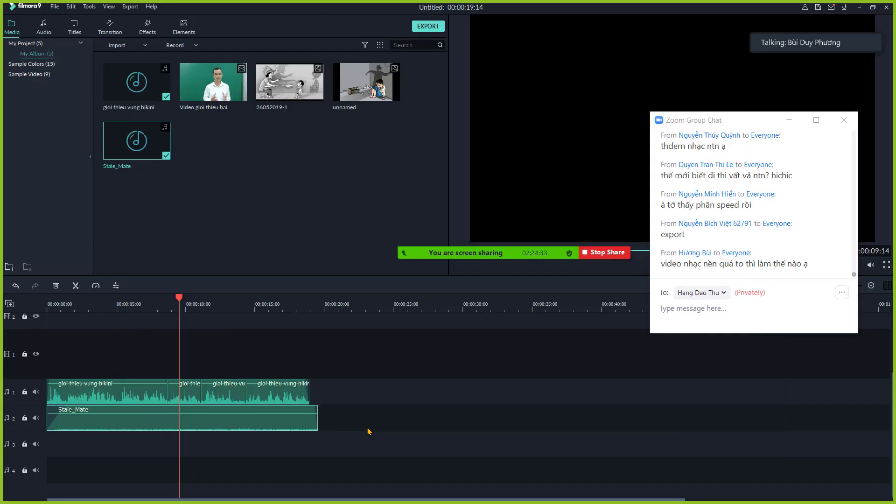
click(421, 28)
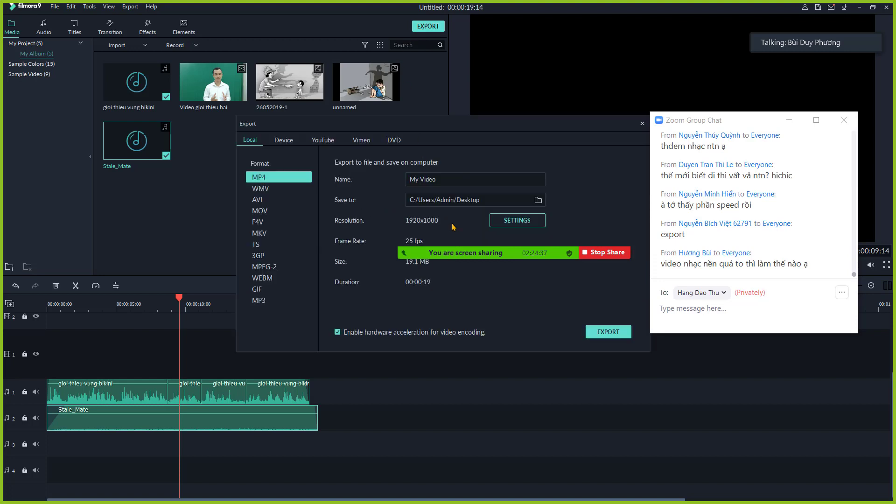
click(260, 305)
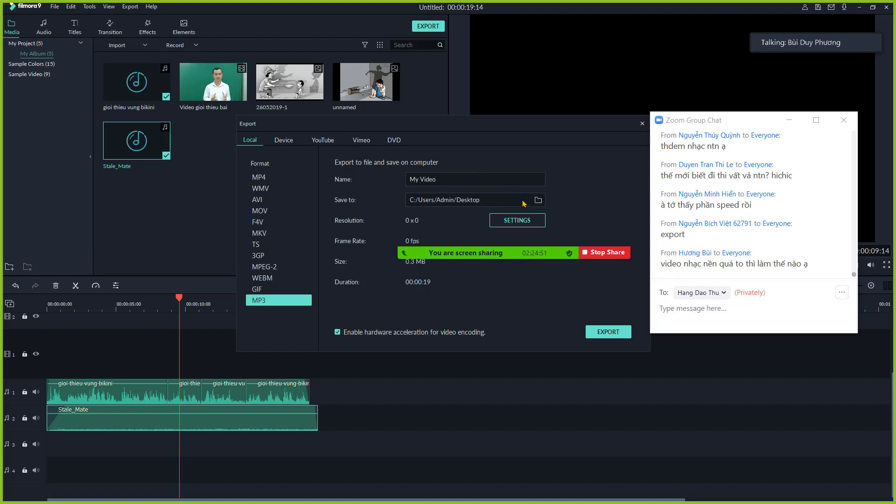
mouse_move(519, 251)
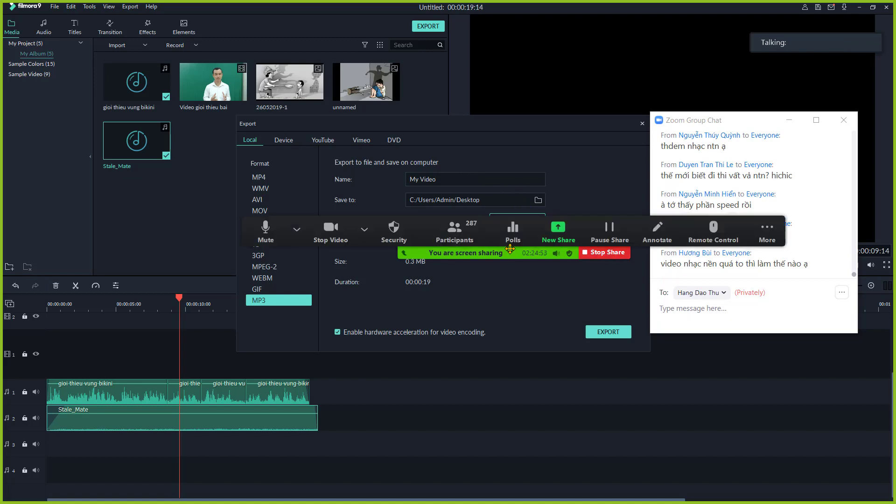
drag(511, 249, 589, 39)
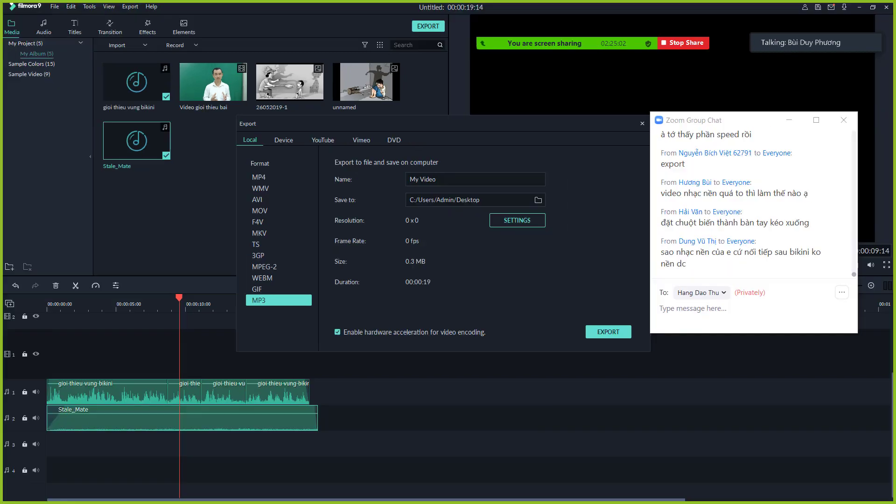
Return to the Word notes and start the line "Chúng ta chọn nơi lưu," below the EXPORT capture.
key(super+Tab)
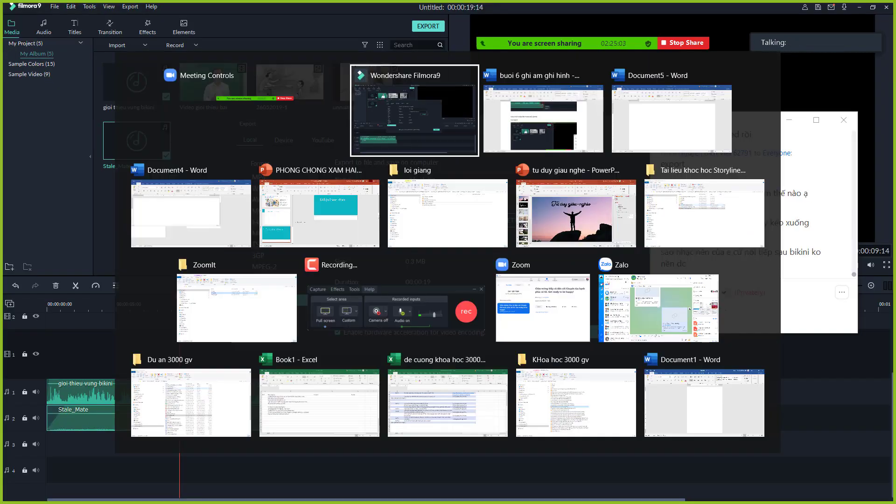
key(Right)
key(Return)
scroll(741, 387, down, 5)
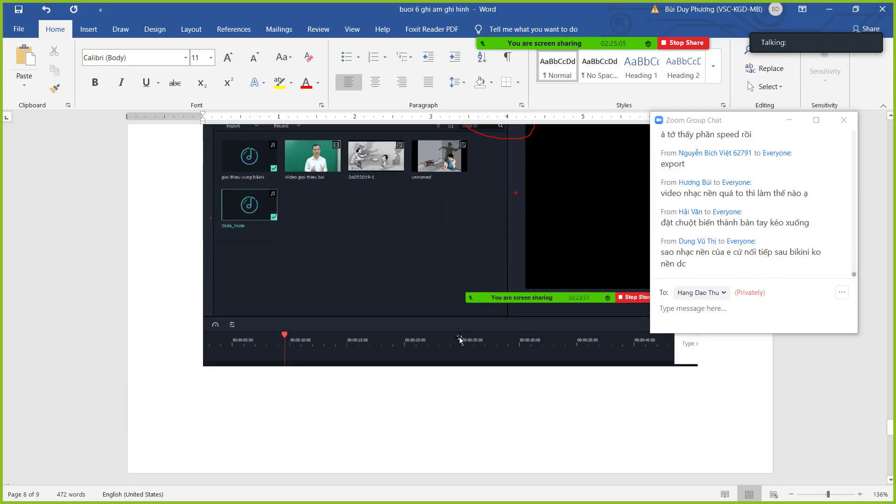
click(740, 377)
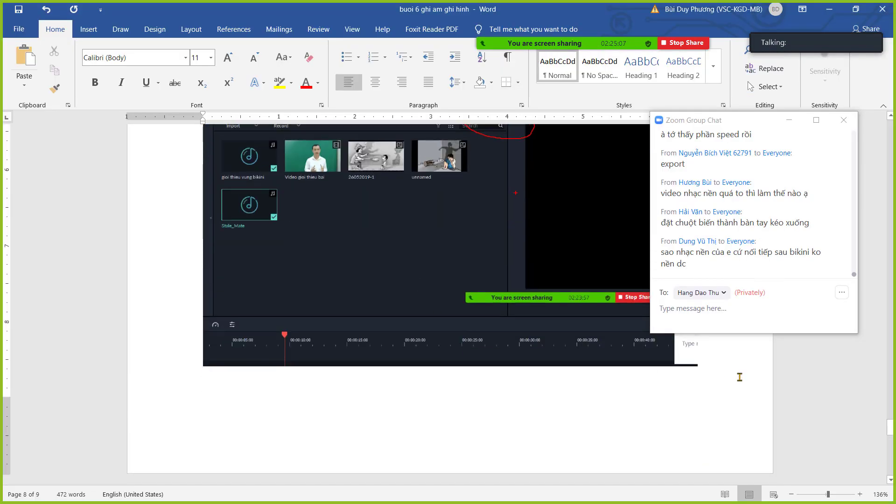
key(Return)
text(Chúng t)
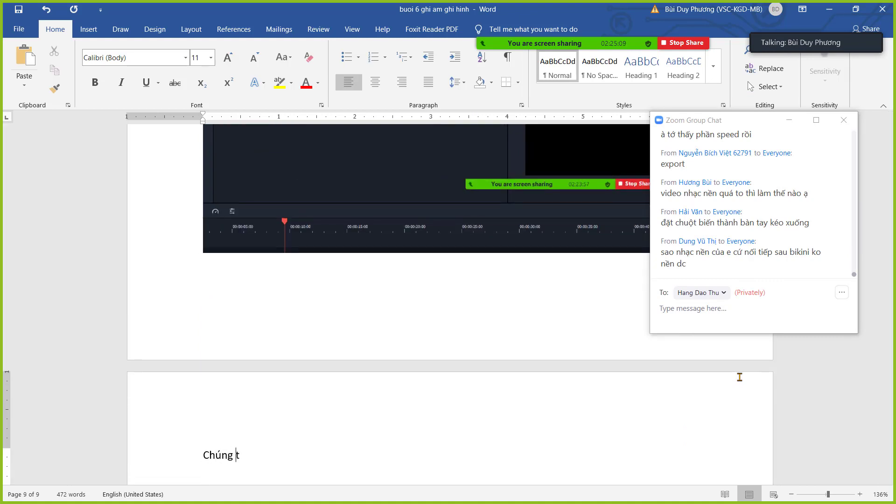
text(a chọn nơi)
text( lưu)
text(, dduoo)
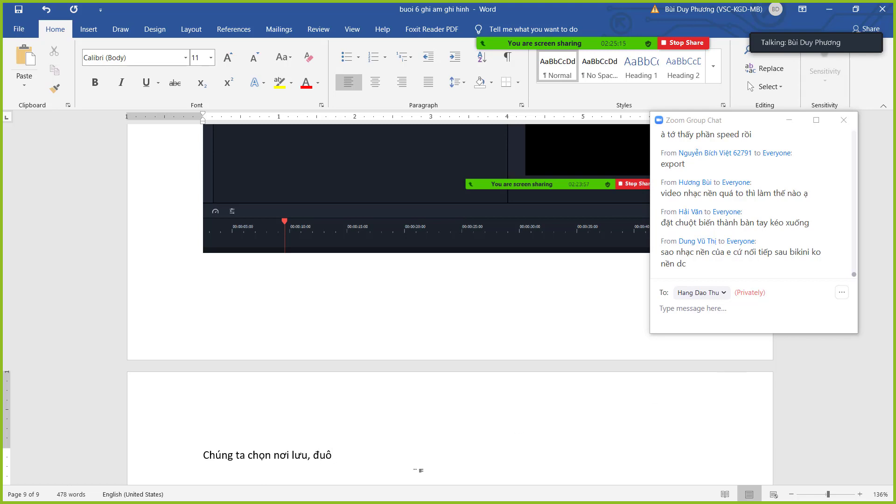
Insert the line "Chọn đuôi file muốn xuất" and a blank line above the save-location sentence.
text(Đuổi)
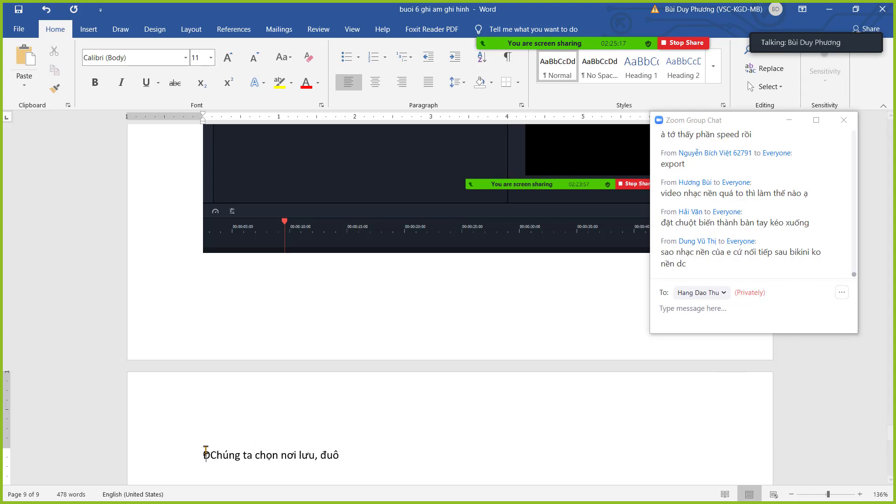
key(BackSpace)
key(BackSpace)
key(BackSpace)
key(BackSpace)
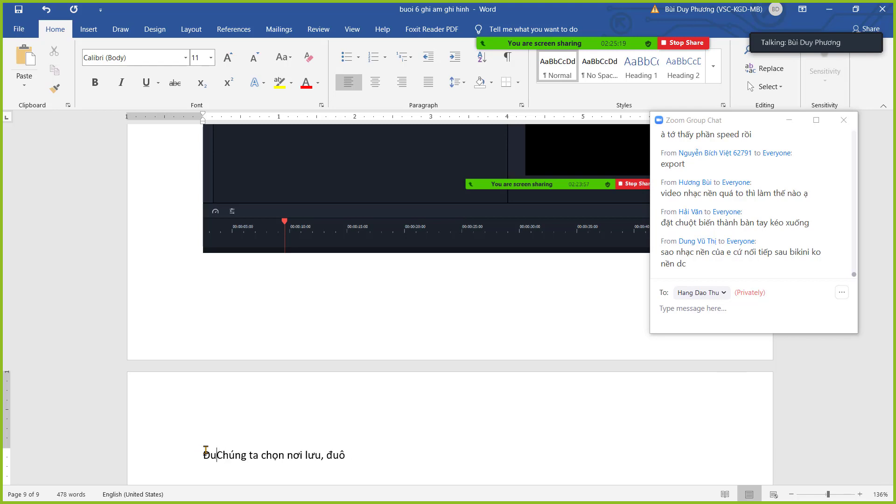
text(Chọn )
text(đuôi file )
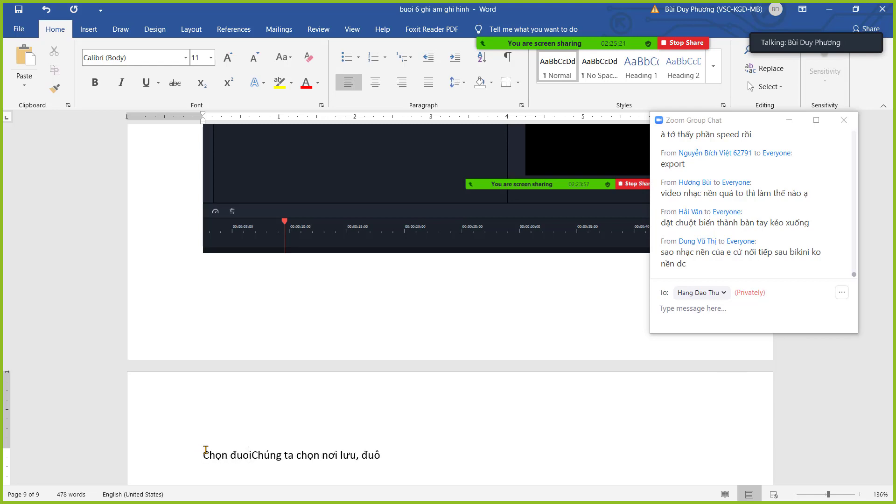
text(muốn)
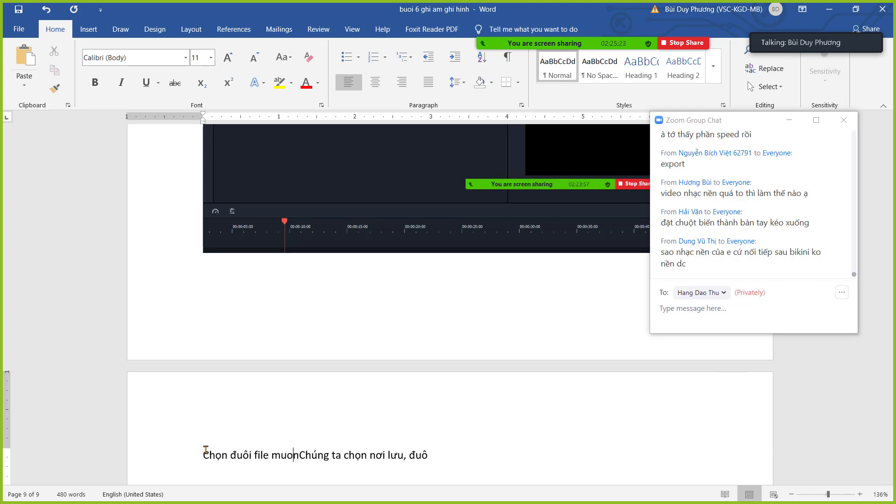
text( xuất)
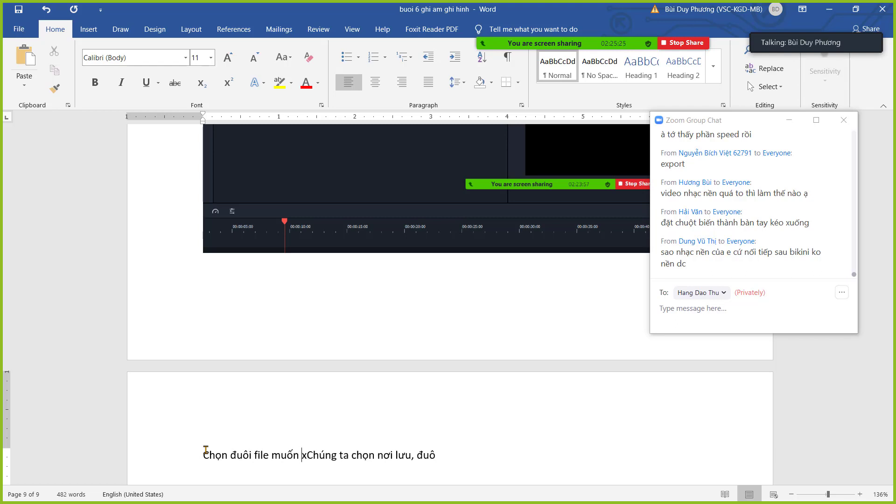
key(Return)
key(Return)
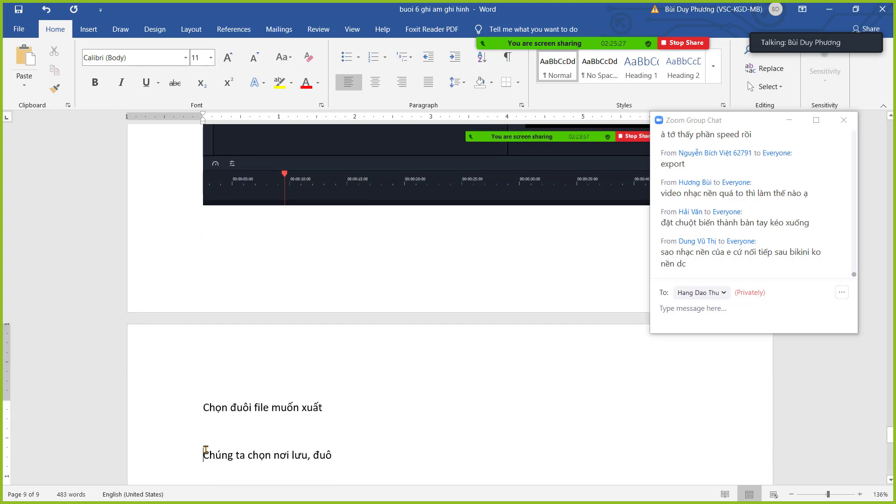
Append "mp3" to the file-extension line, keeping a single blank line before the save-location sentence.
click(387, 407)
text(m)
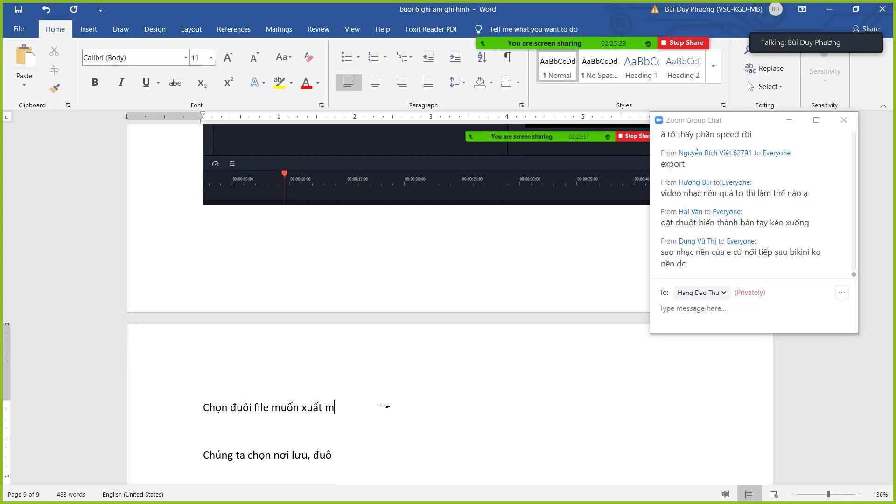
text(p3)
key(Return)
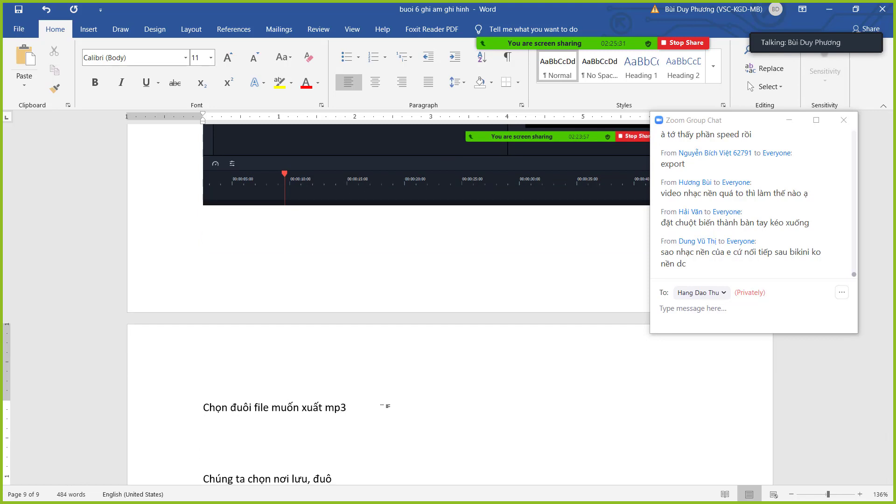
key(Delete)
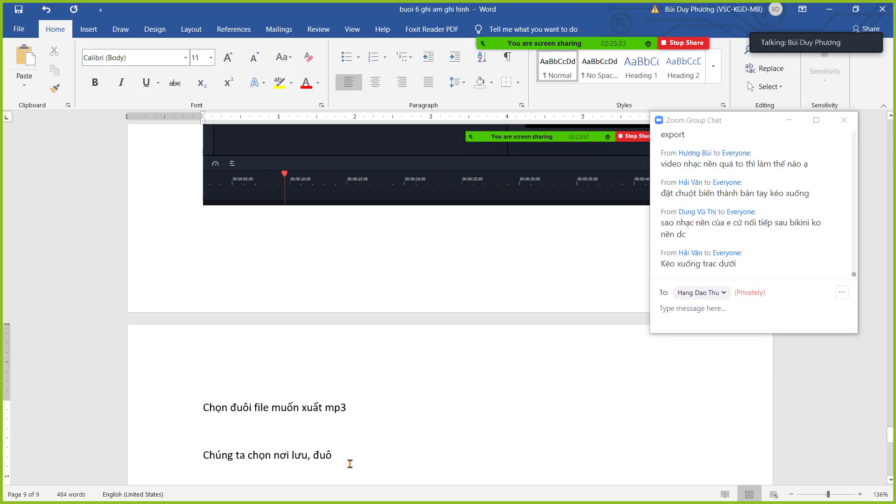
Complete the save-location sentence so it reads "Chúng ta chọn nơi lưu, đặt tên file là ok".
key(BackSpace)
key(BackSpace)
key(BackSpace)
text(đặ)
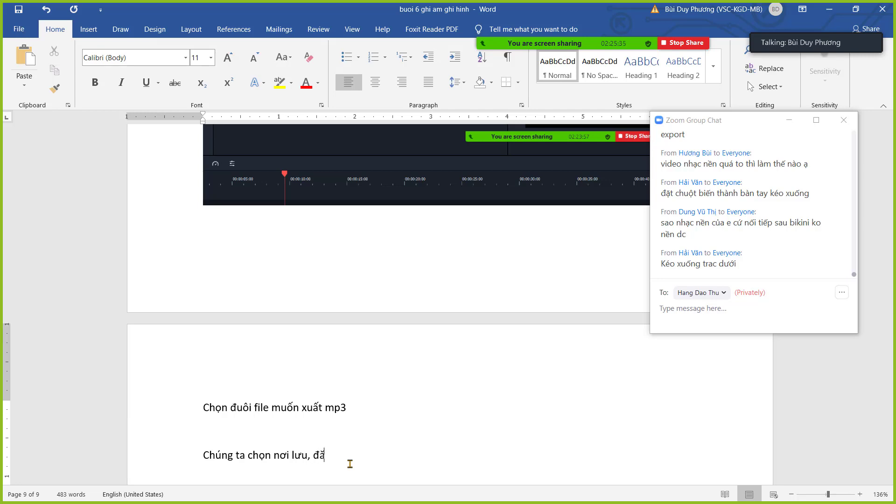
text(t tên file là ok)
Switch to Filmora9, open the export settings for the project and choose MP3 as the local output format.
key(alt+Tab)
key(Tab)
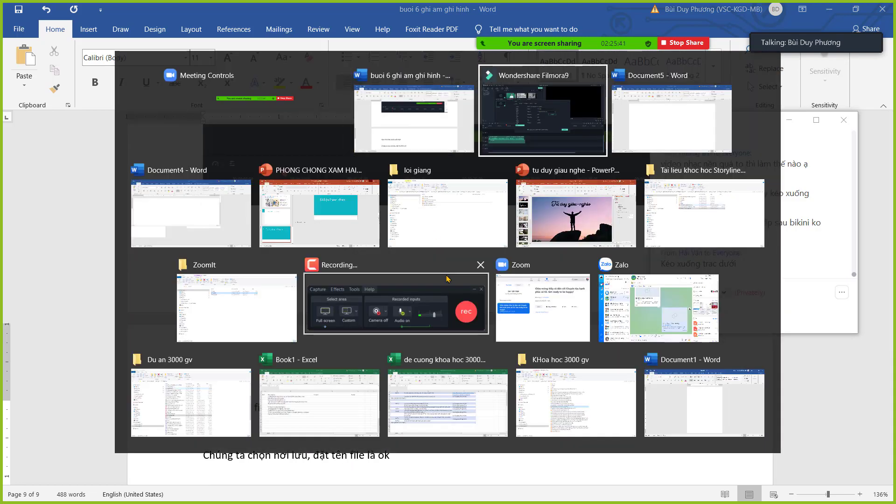
click(600, 324)
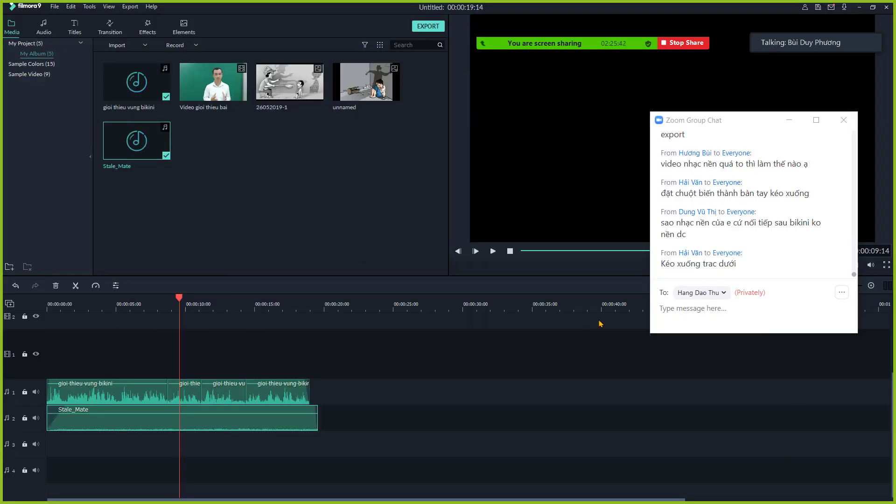
click(420, 31)
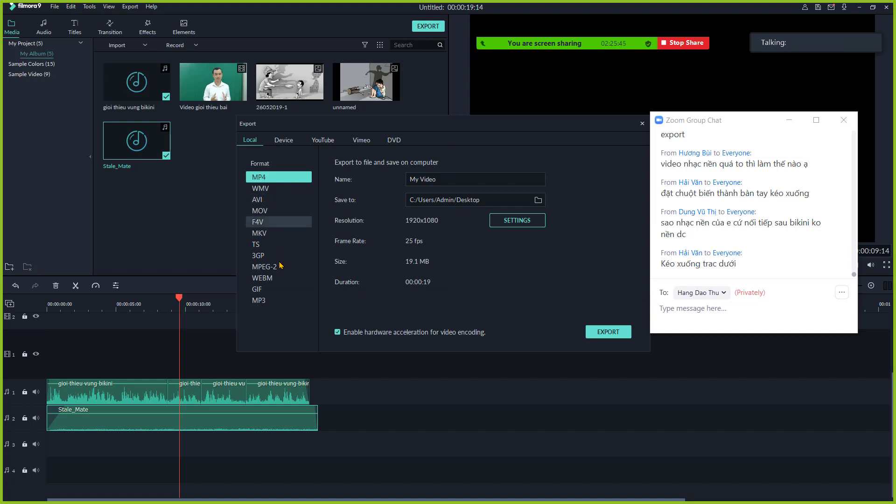
click(260, 302)
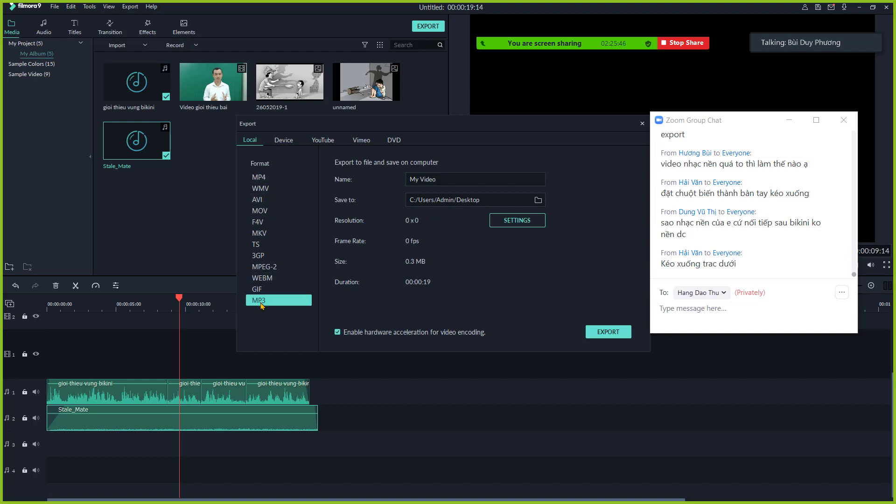
Export the MP3 to the Desktop folder under the name "gioi thieu ve vung biki".
click(538, 200)
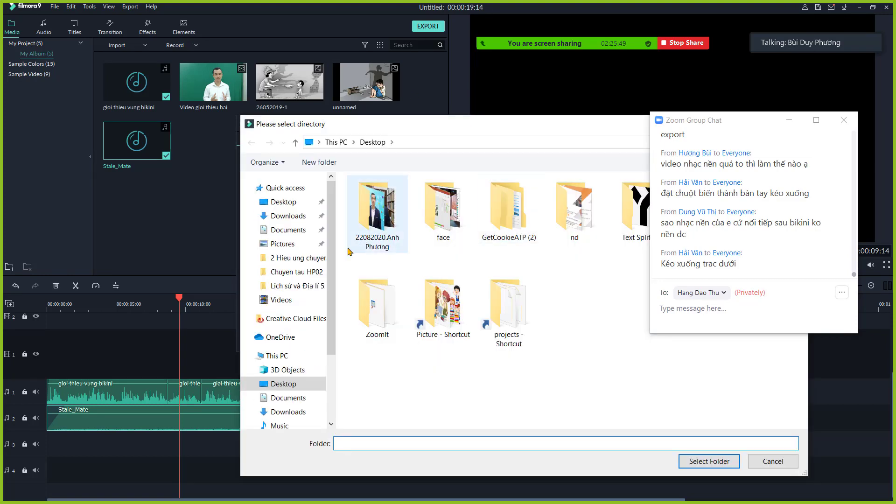
click(284, 207)
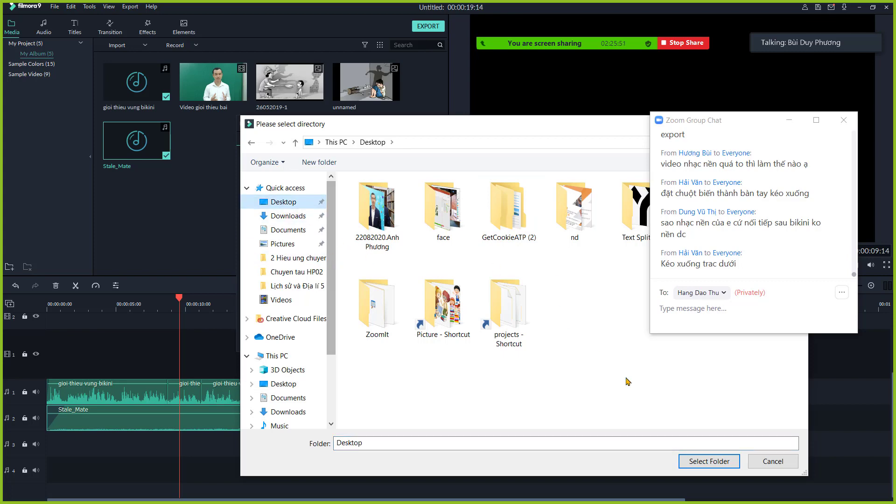
click(700, 464)
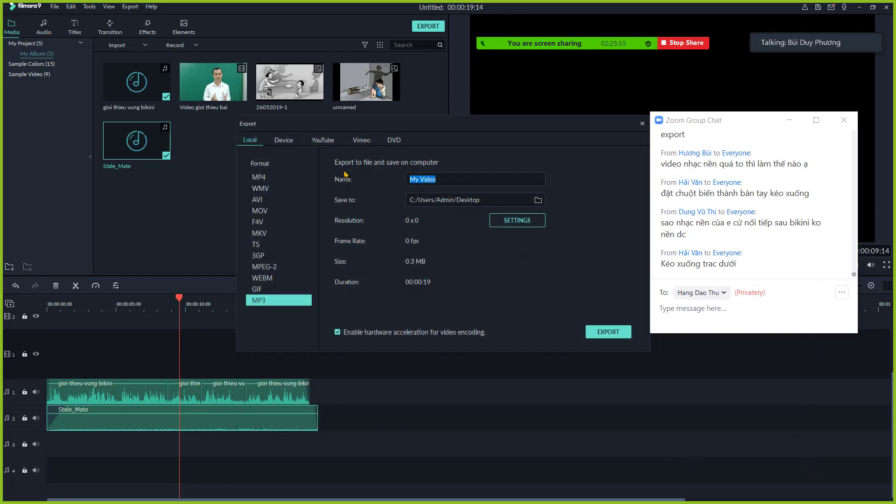
text(gioi thieu ve vung biki)
click(606, 334)
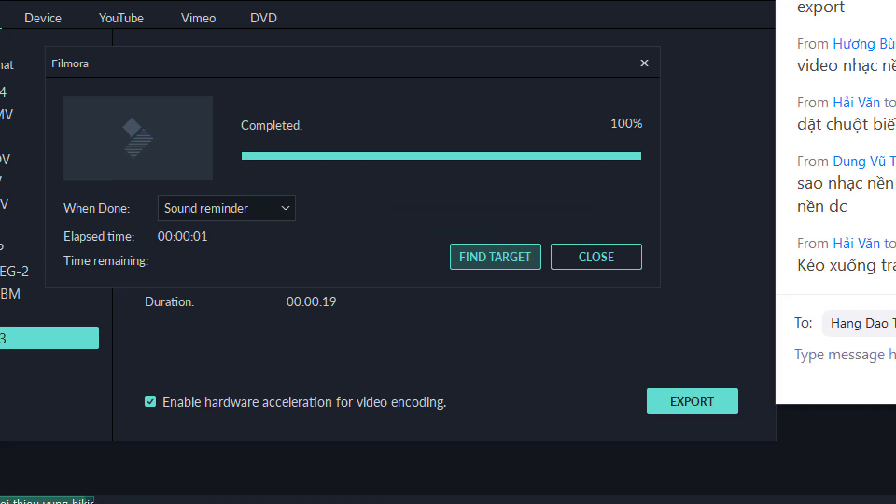
Finish the red circle around the FIND TARGET button on the zoomed export dialog and switch to the Word notes document.
mouse_move(536, 206)
mouse_down()
mouse_move(482, 190)
mouse_move(389, 265)
mouse_move(533, 343)
mouse_move(566, 295)
mouse_move(534, 205)
mouse_up()
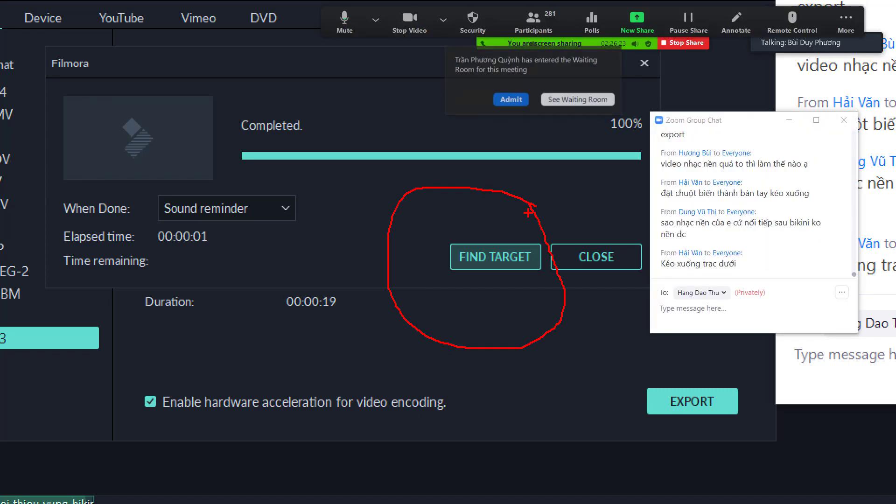
key(alt+Tab)
key(alt+Tab)
key(alt+Tab)
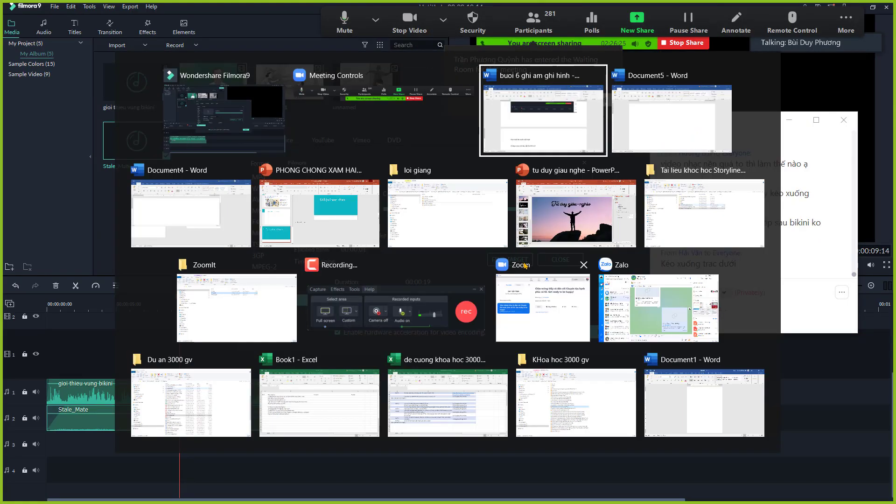
Write "Khi xong bấm vào find target để tìm luôn đến file vừa xuất:" below the save-location sentence and paste the annotated capture under it.
scroll(527, 317, down, 3)
text(Khi xong bấm v)
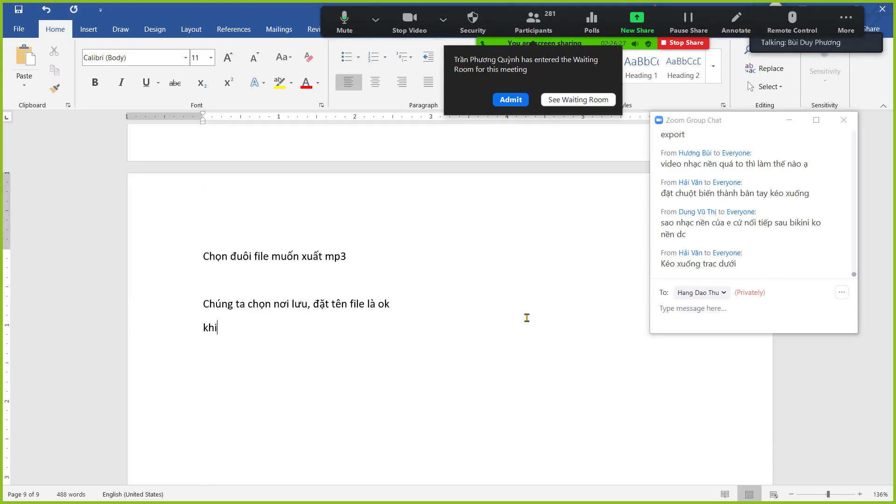
text(ào find ta)
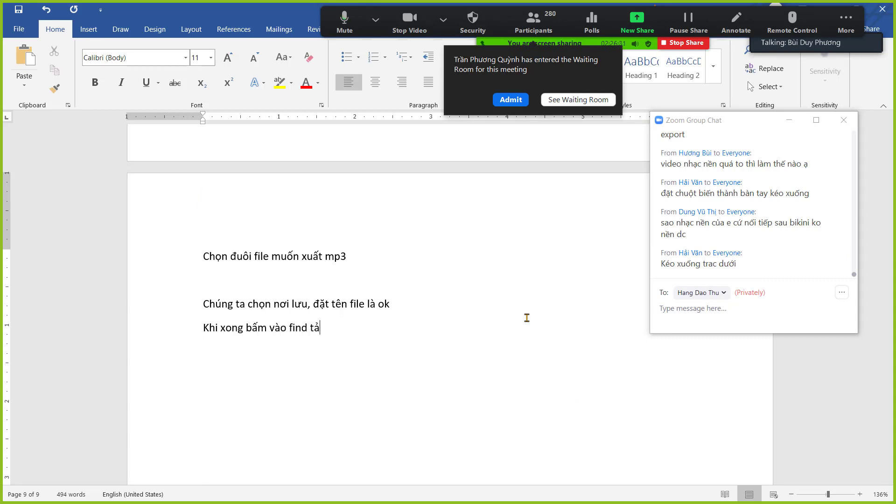
text(rget đe)
text( tìm luôn đe)
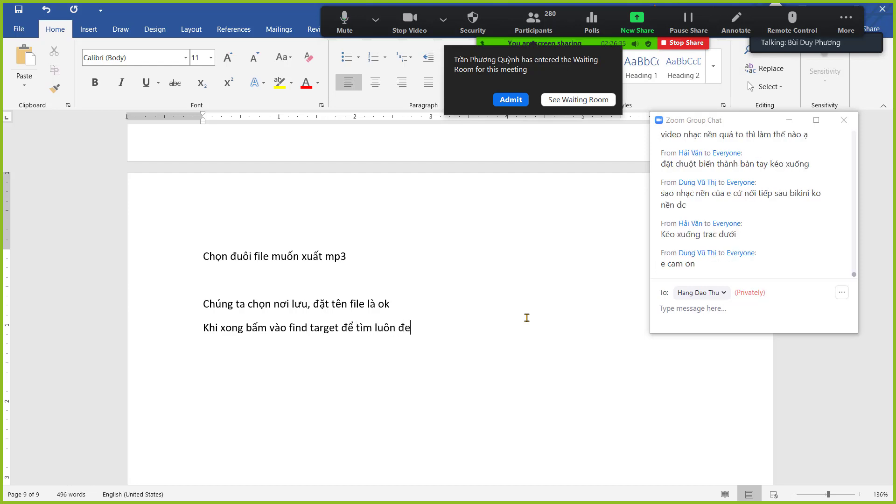
text(n file )
text(veaf)
key(BackSpace)
key(BackSpace)
key(BackSpace)
key(BackSpace)
text(ưa xuât)
key(Return)
key(ctrl+v)
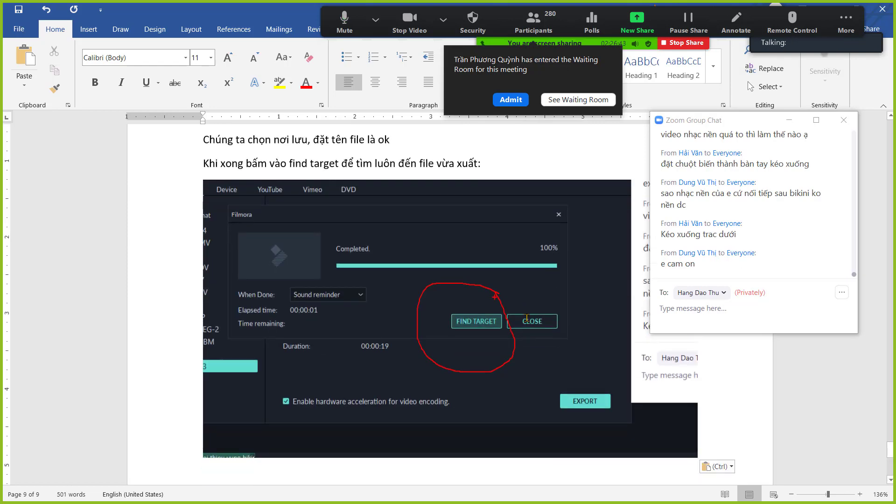
Switch to Filmora9, find the target location of the exported MP3 and close the export window.
key(alt+Tab)
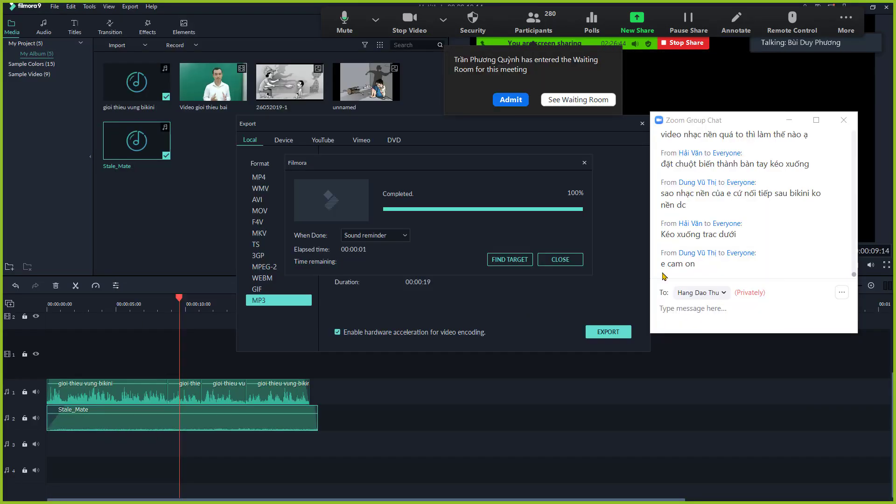
click(513, 261)
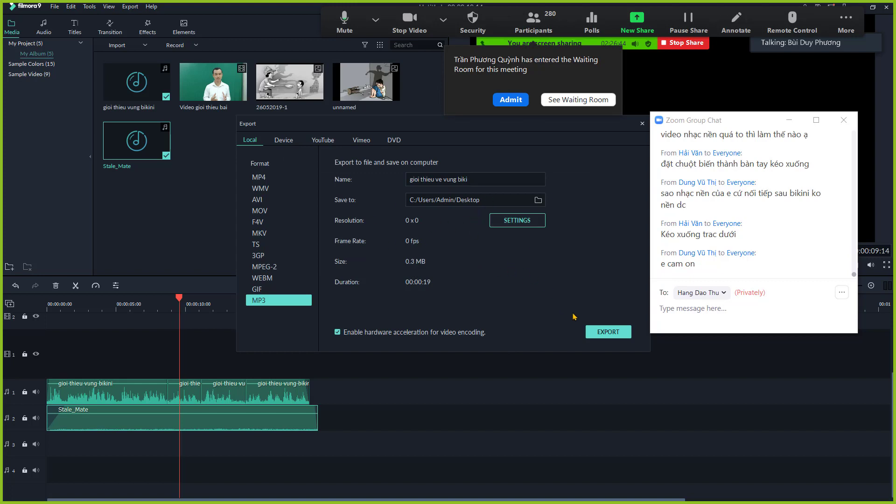
click(643, 124)
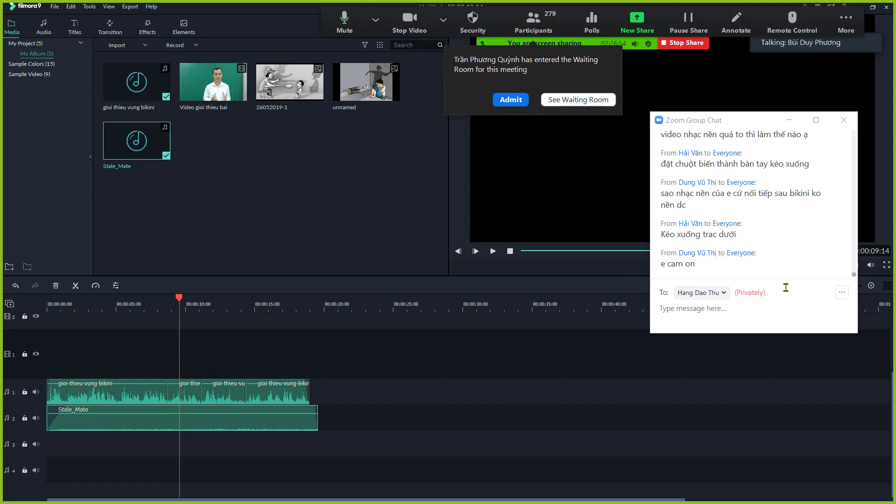
Bring up the Desktop folder window to see the exported MP3 file, and close that window.
key(super)
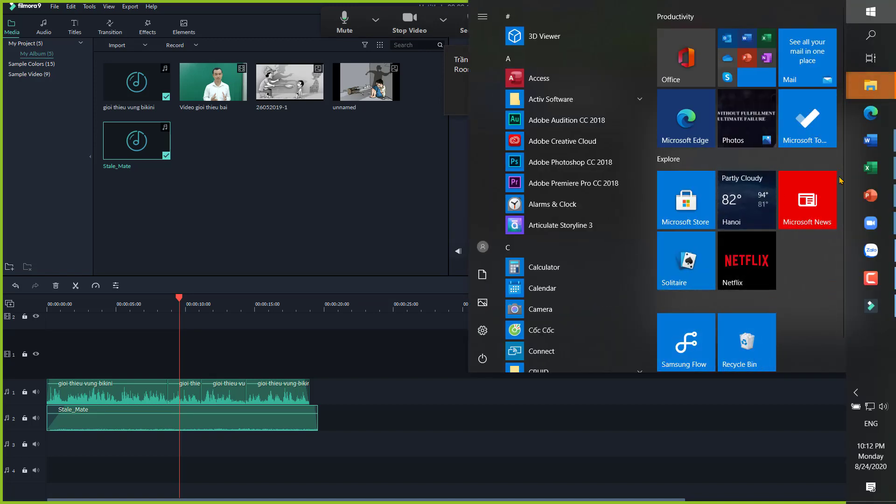
mouse_move(871, 85)
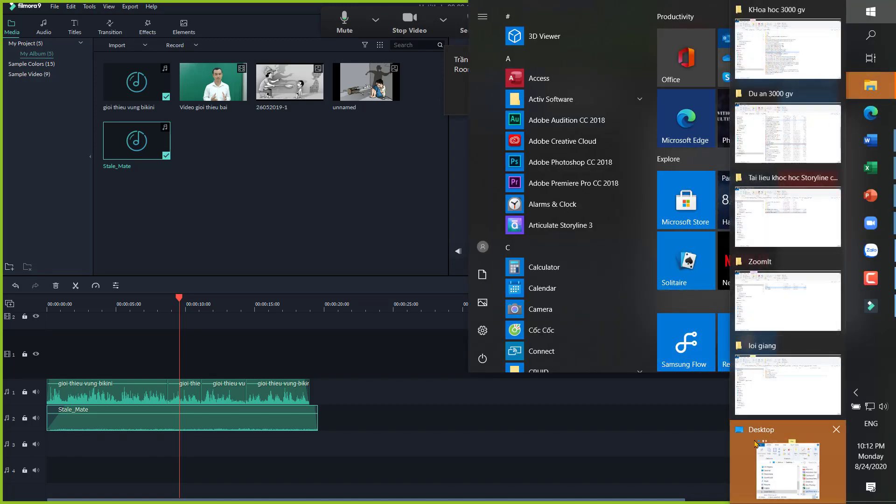
click(776, 430)
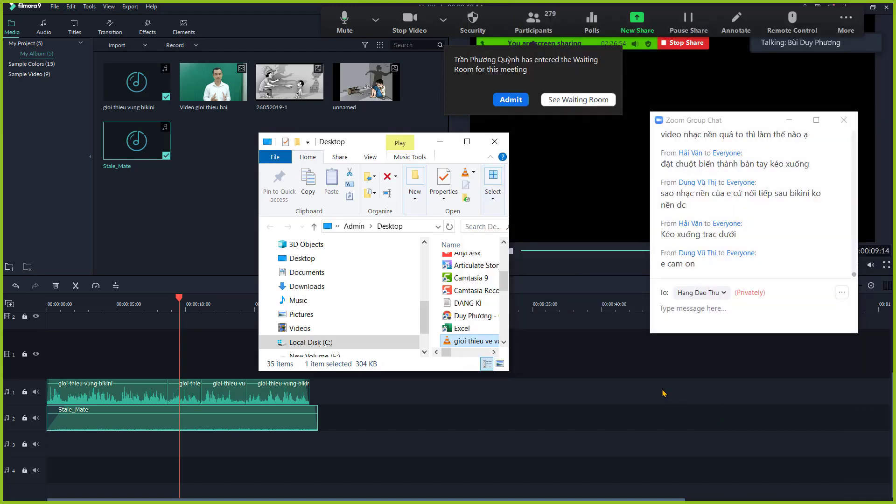
click(495, 142)
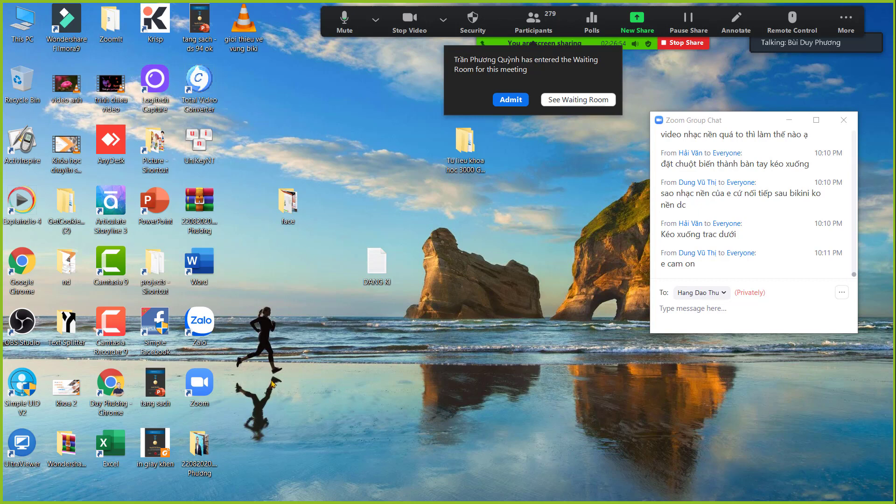
Move the "gioi thieu ve vung biki" file to an empty area of the desktop and play it in VLC.
drag(246, 23, 345, 148)
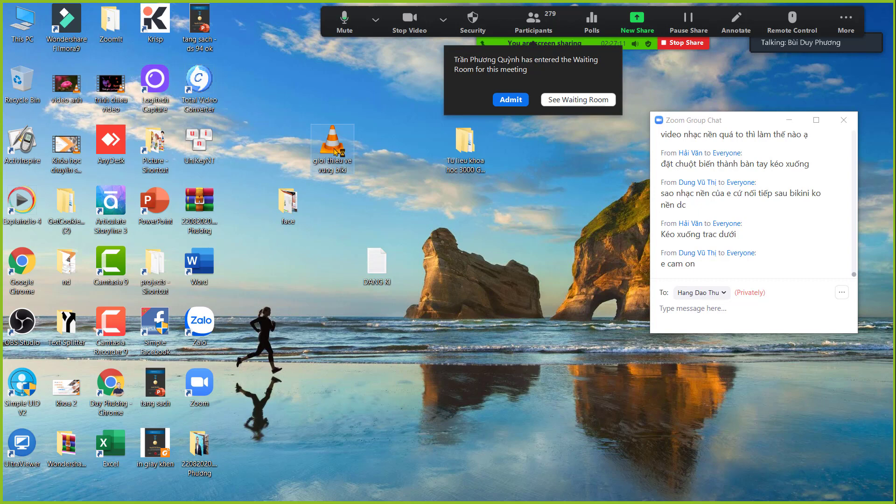
double_click(333, 154)
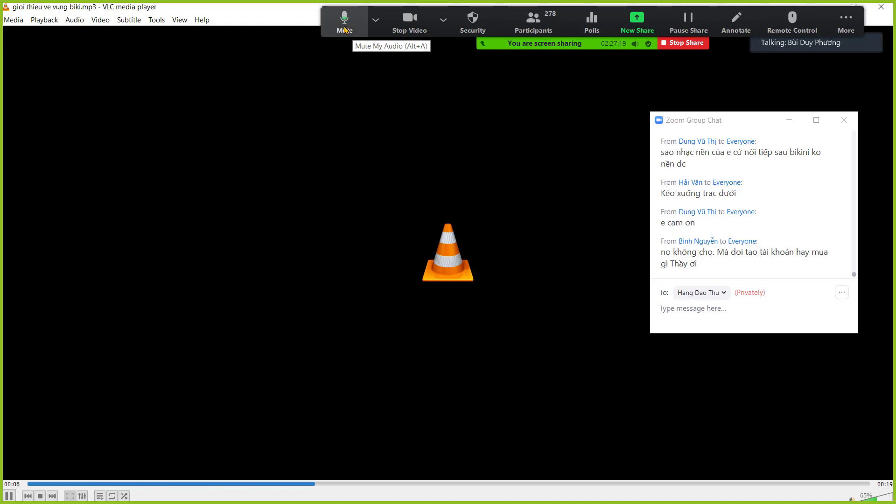
Move the Zoom sharing bar away from the player's window controls and close the VLC player.
click(442, 19)
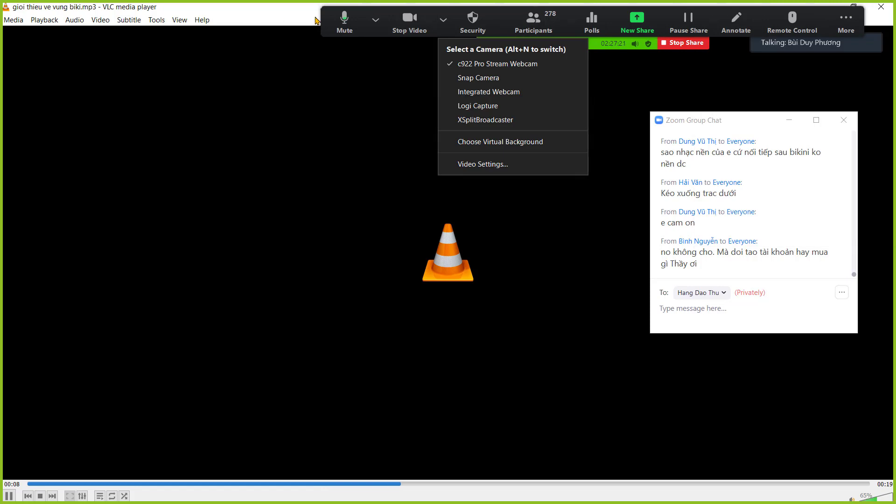
click(315, 20)
drag(528, 43, 210, 172)
click(529, 150)
click(696, 84)
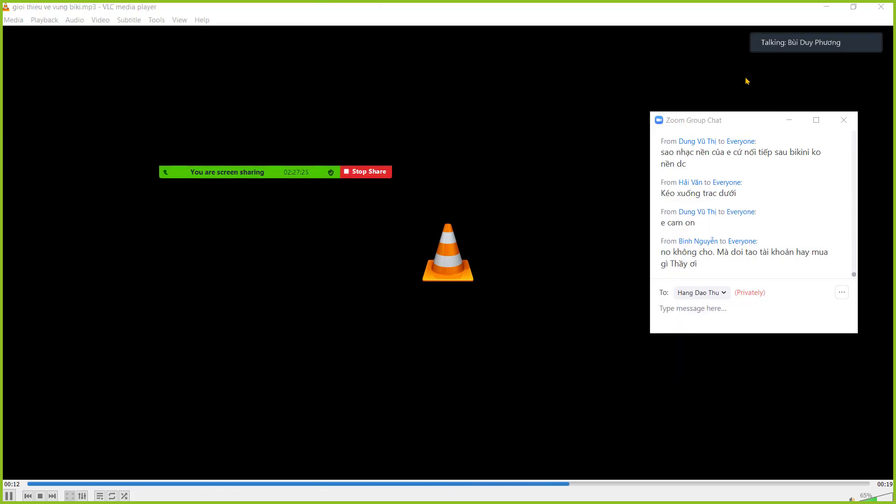
click(890, 6)
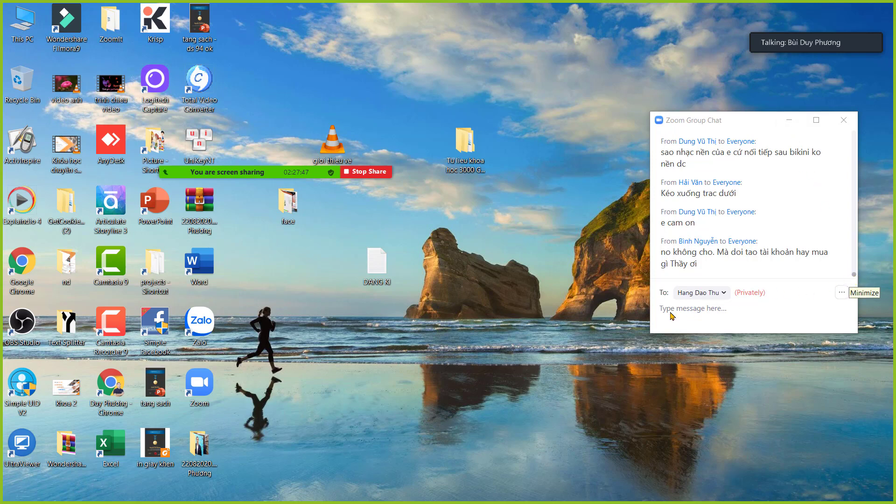
Open Google Chrome from the desktop and admit the waiting participant to the Zoom meeting.
double_click(22, 269)
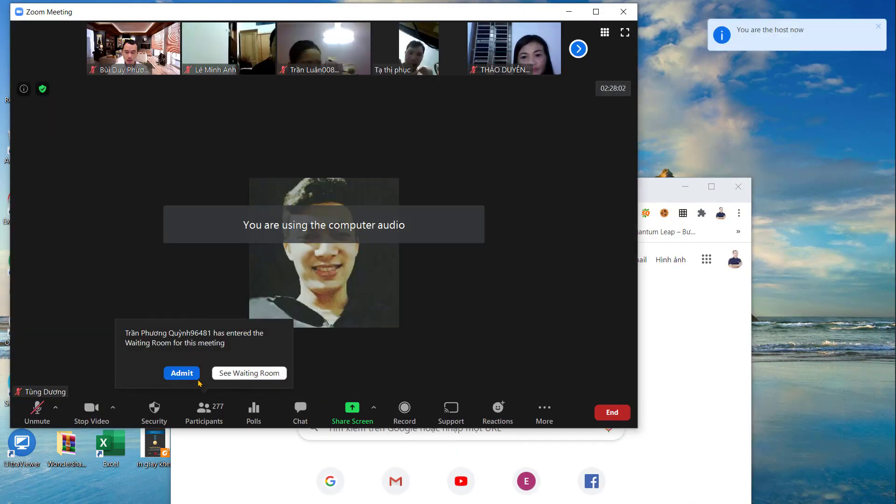
click(181, 373)
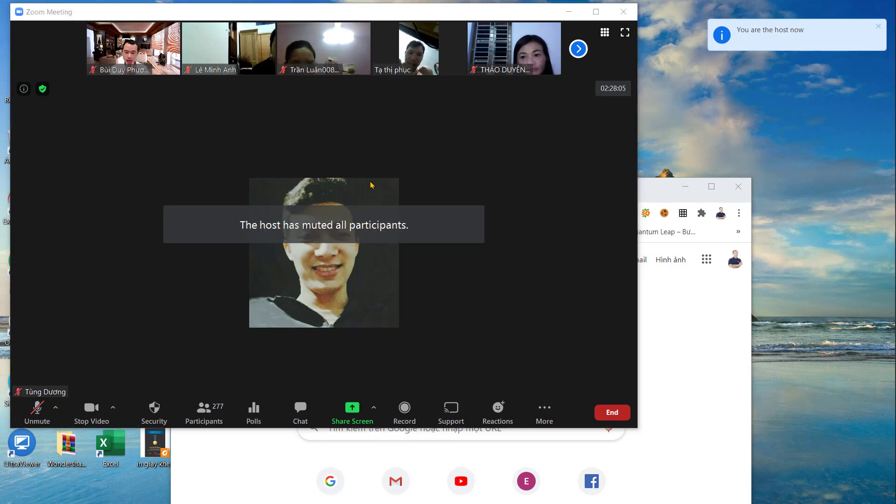